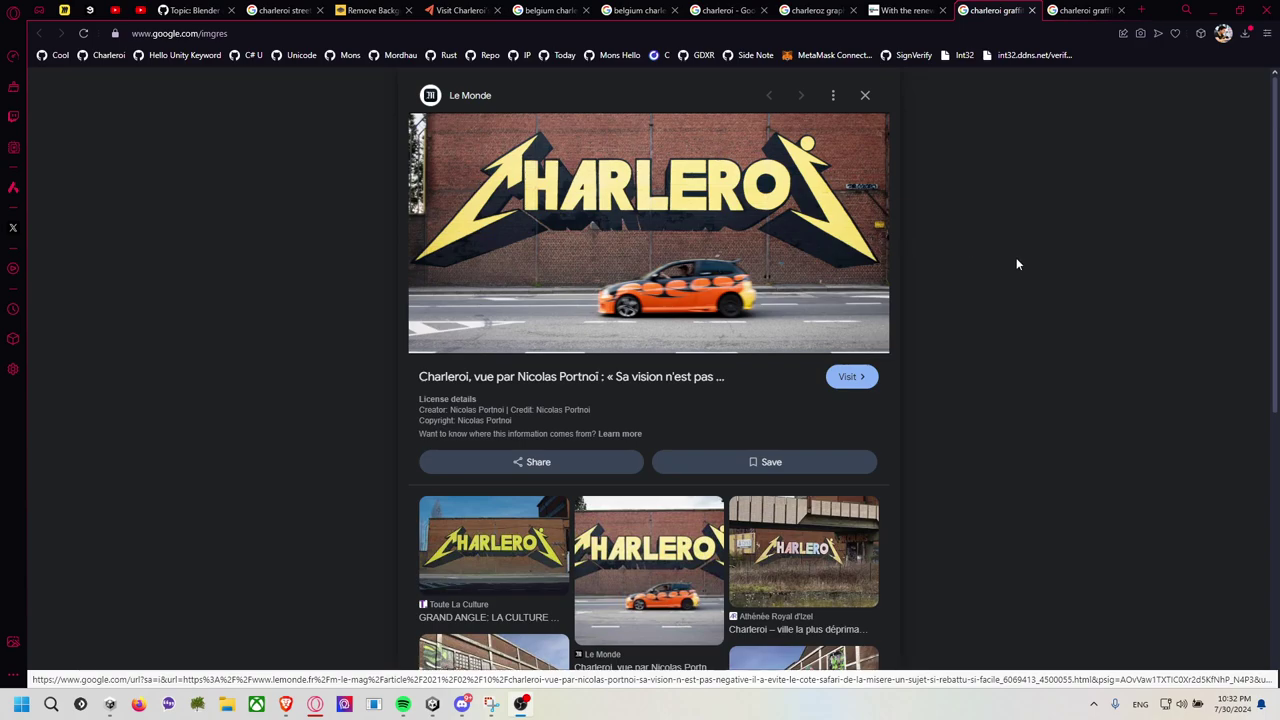
# Copy the Charleroi graffiti photo from Google Images and switch to the remove.bg tab.
pyautogui.rightClick(640, 211)
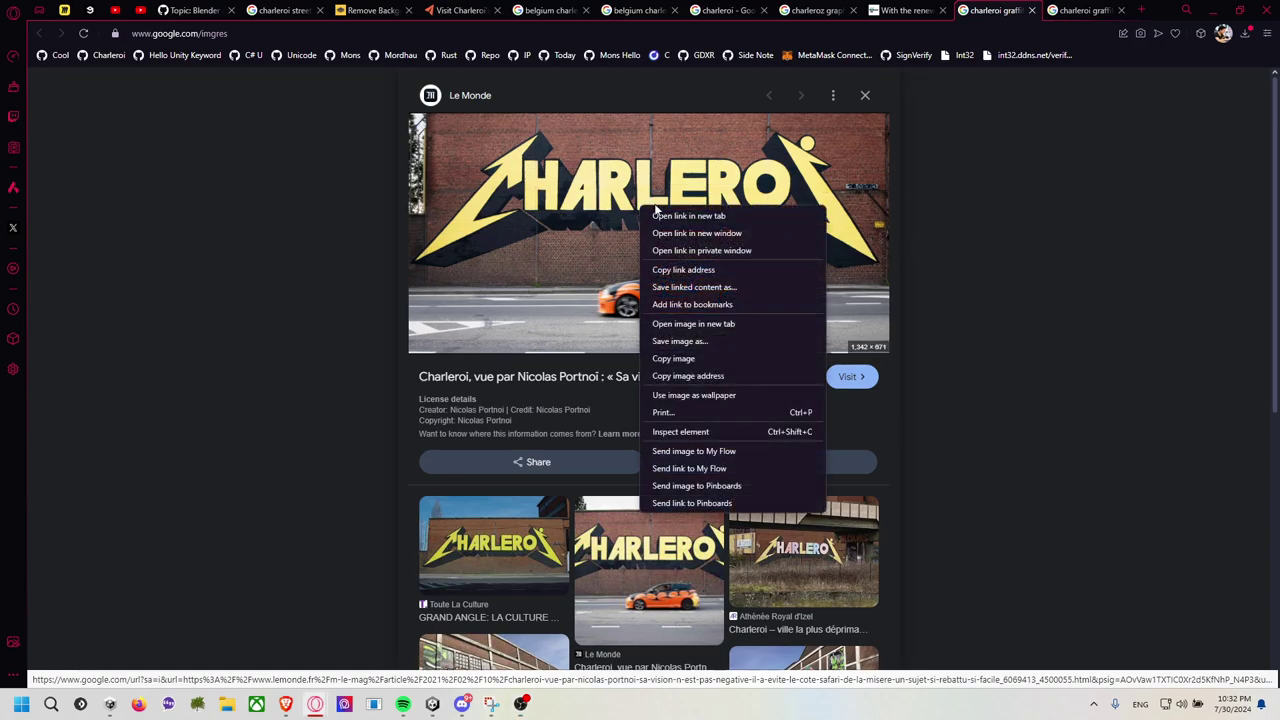
pyautogui.click(707, 356)
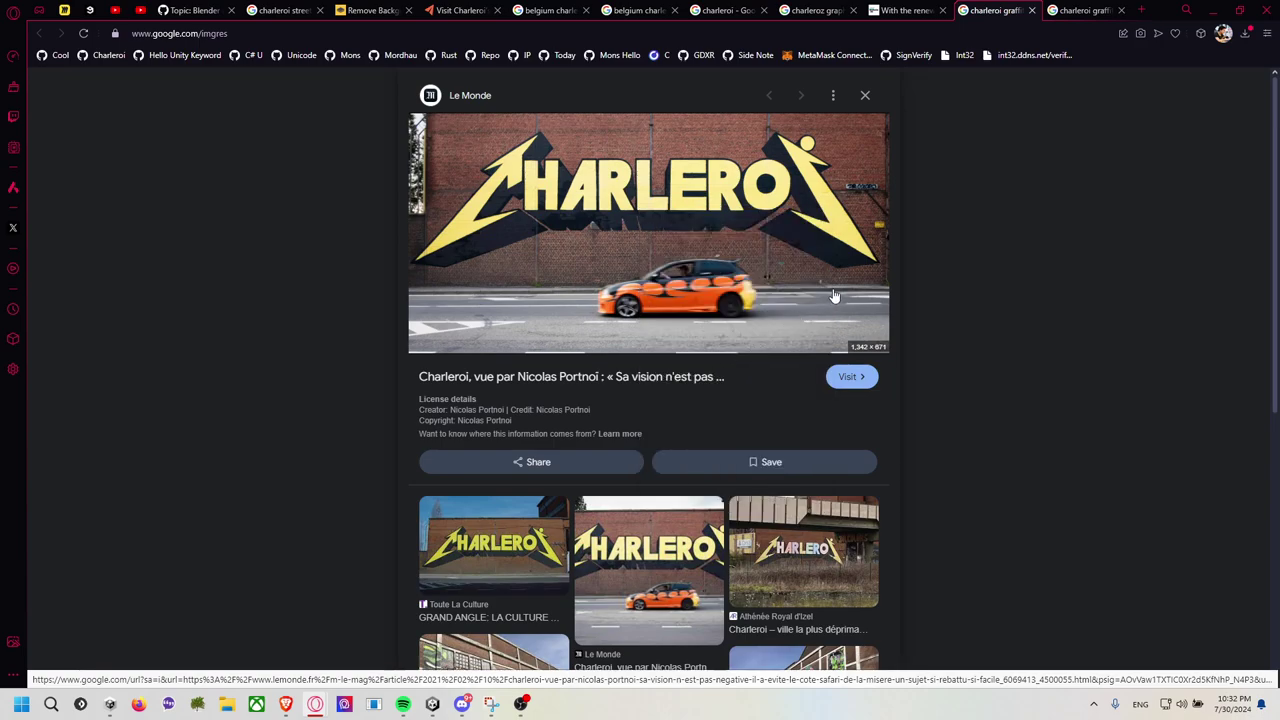
pyautogui.click(372, 10)
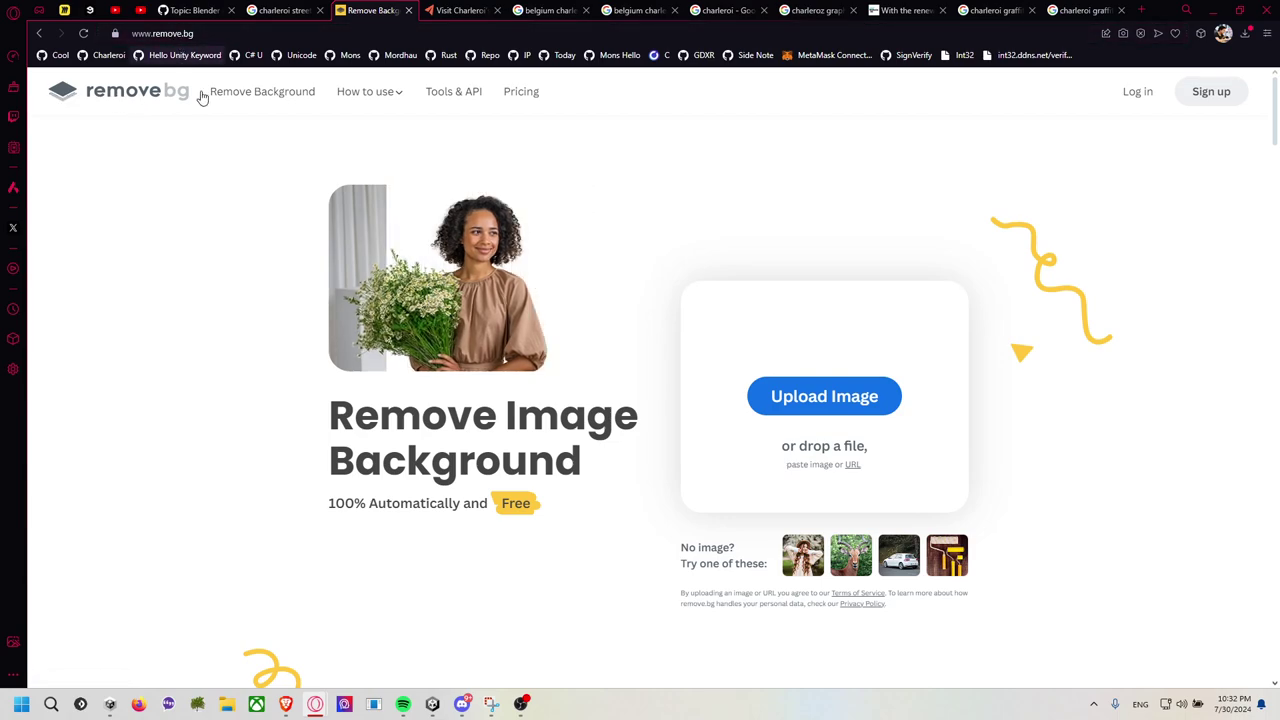
# Drag the Charleroi photo from recent downloads onto remove.bg to upload it.
pyautogui.click(791, 397)
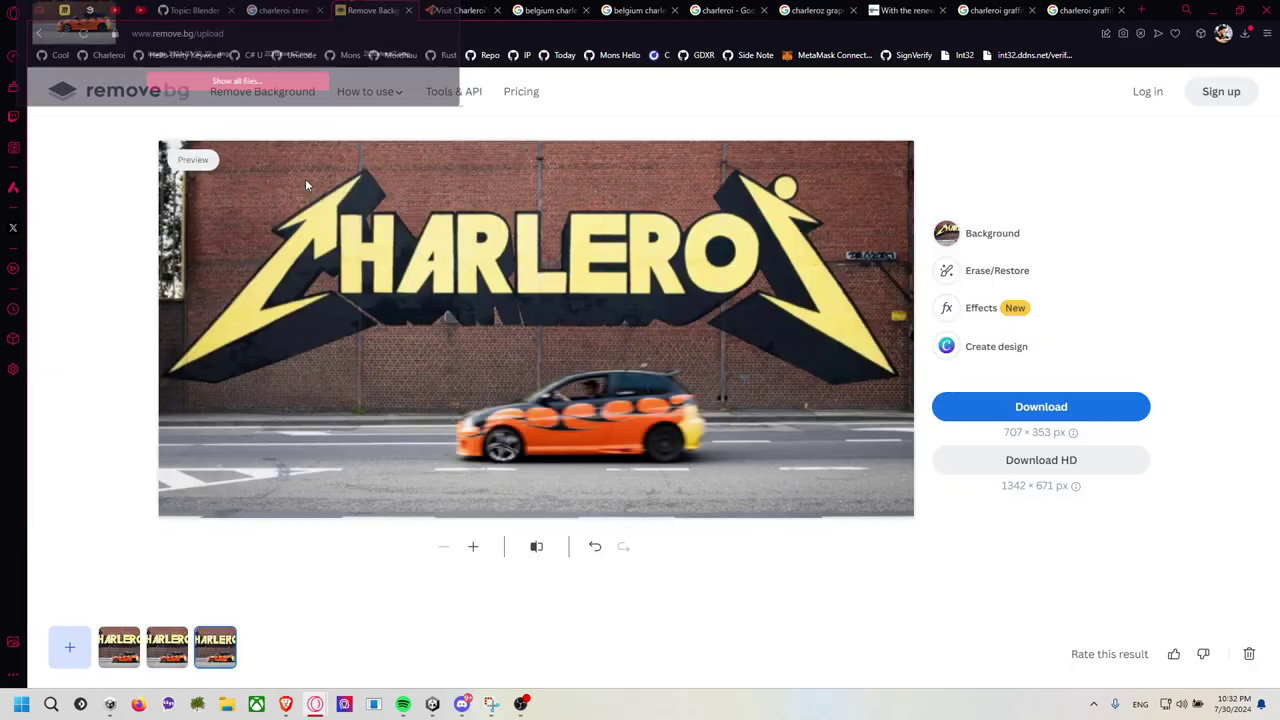
pyautogui.moveTo(80, 40); pyautogui.dragTo(478, 259)
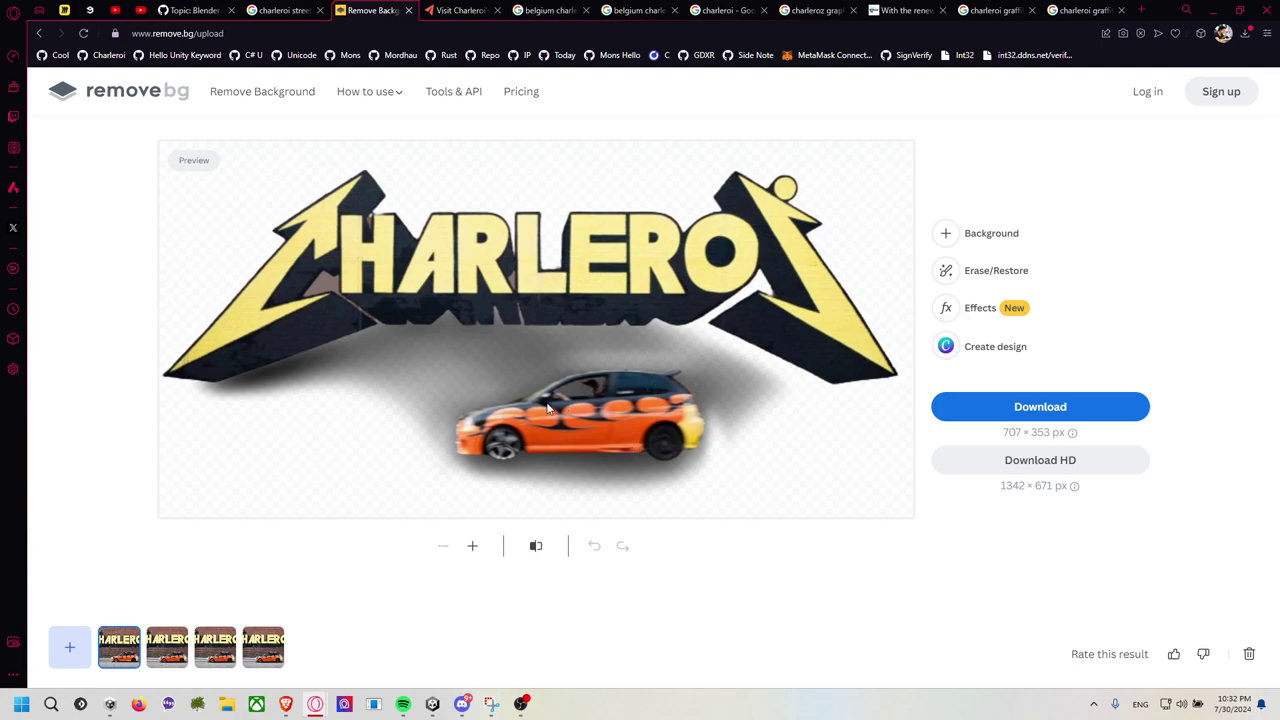
# Erase the orange car, its leftovers and top-edge specks with remove.bg's erase brush.
pyautogui.click(990, 270)
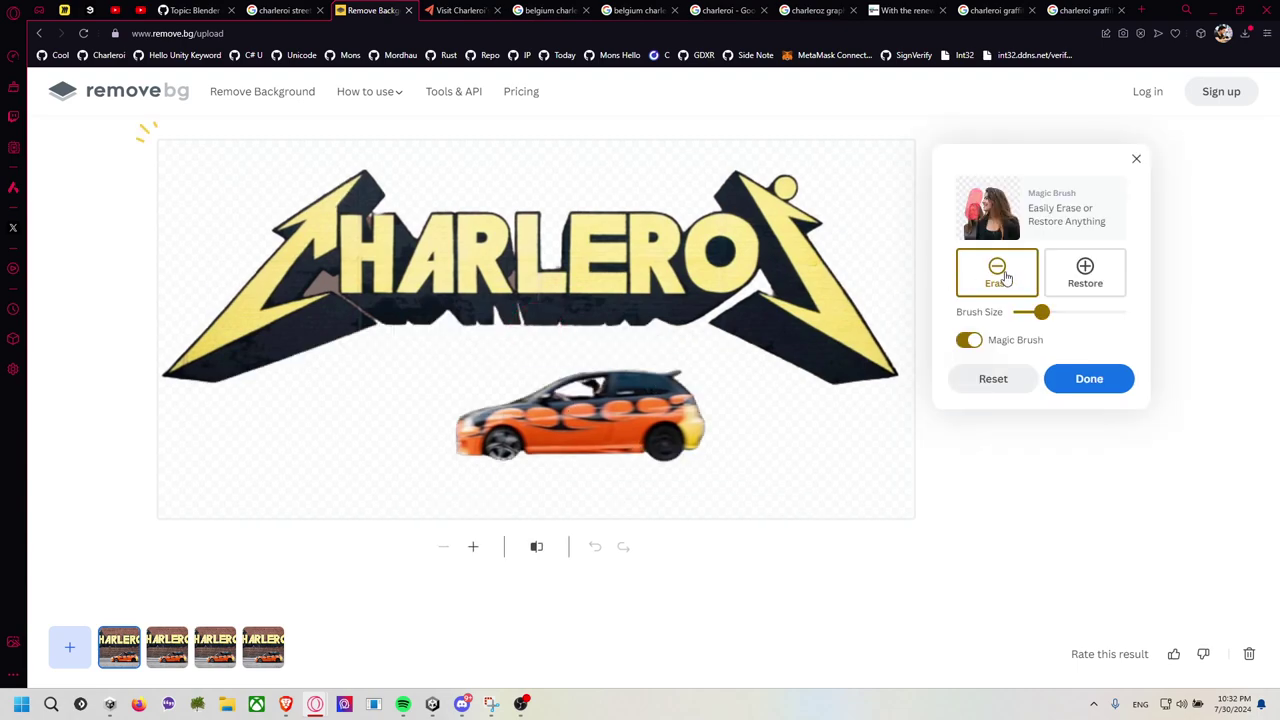
pyautogui.moveTo(708, 397); pyautogui.dragTo(741, 387)
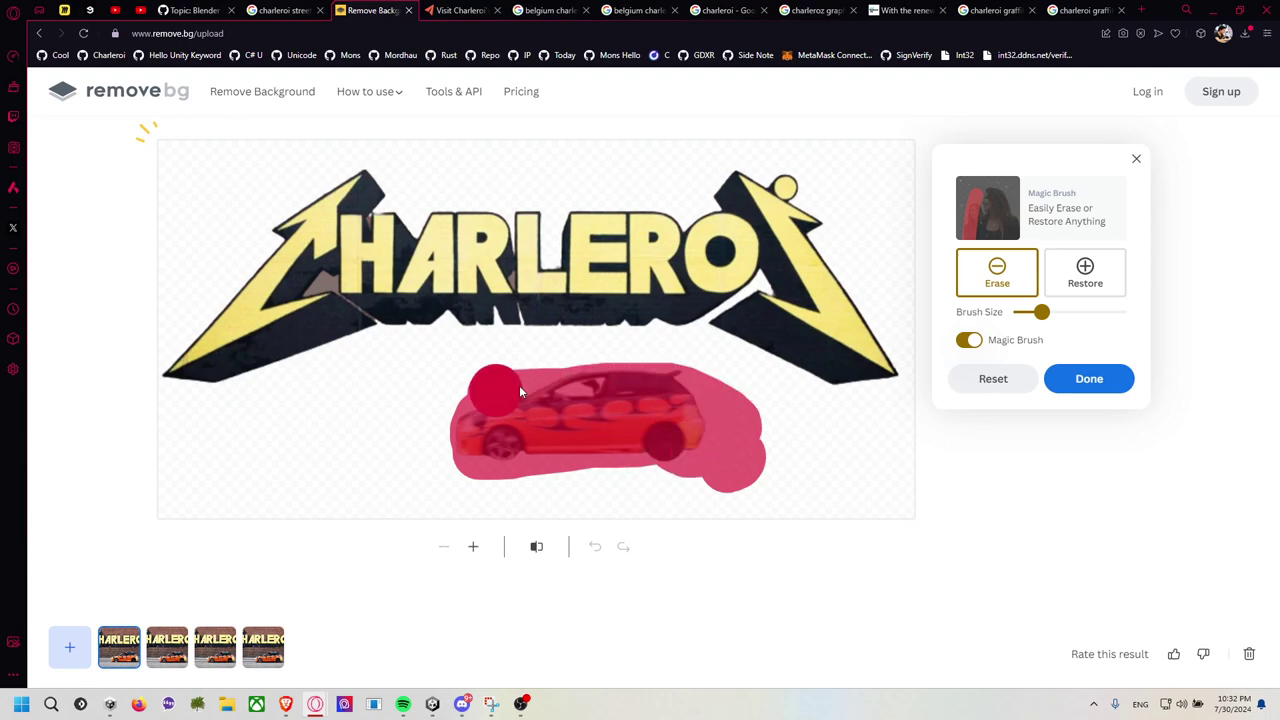
pyautogui.moveTo(450, 368)
pyautogui.mouseDown()
pyautogui.moveTo(372, 362)
pyautogui.moveTo(663, 354)
pyautogui.moveTo(556, 400)
pyautogui.moveTo(545, 468)
pyautogui.moveTo(329, 437)
pyautogui.moveTo(165, 455)
pyautogui.mouseUp()
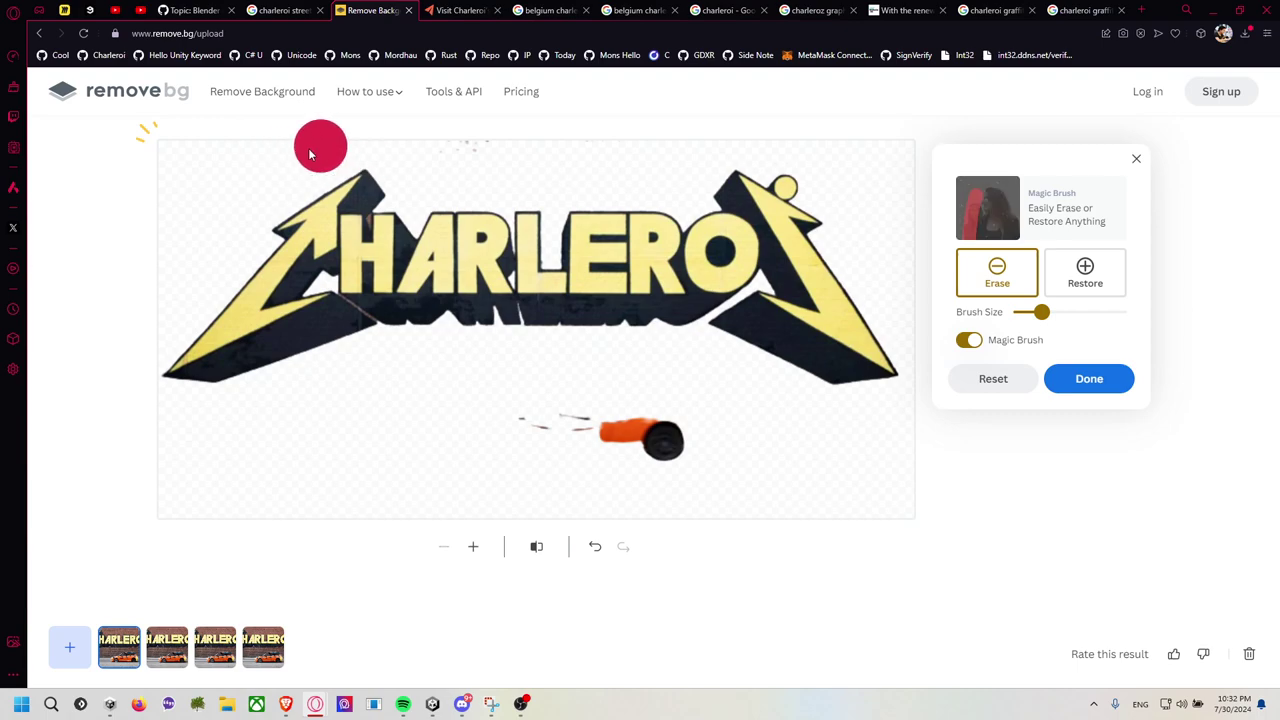
pyautogui.moveTo(186, 156)
pyautogui.mouseDown()
pyautogui.moveTo(314, 143)
pyautogui.moveTo(692, 158)
pyautogui.moveTo(866, 143)
pyautogui.moveTo(914, 291)
pyautogui.moveTo(905, 430)
pyautogui.moveTo(875, 494)
pyautogui.moveTo(531, 403)
pyautogui.moveTo(657, 437)
pyautogui.moveTo(571, 398)
pyautogui.moveTo(611, 384)
pyautogui.moveTo(698, 468)
pyautogui.moveTo(704, 444)
pyautogui.mouseUp()
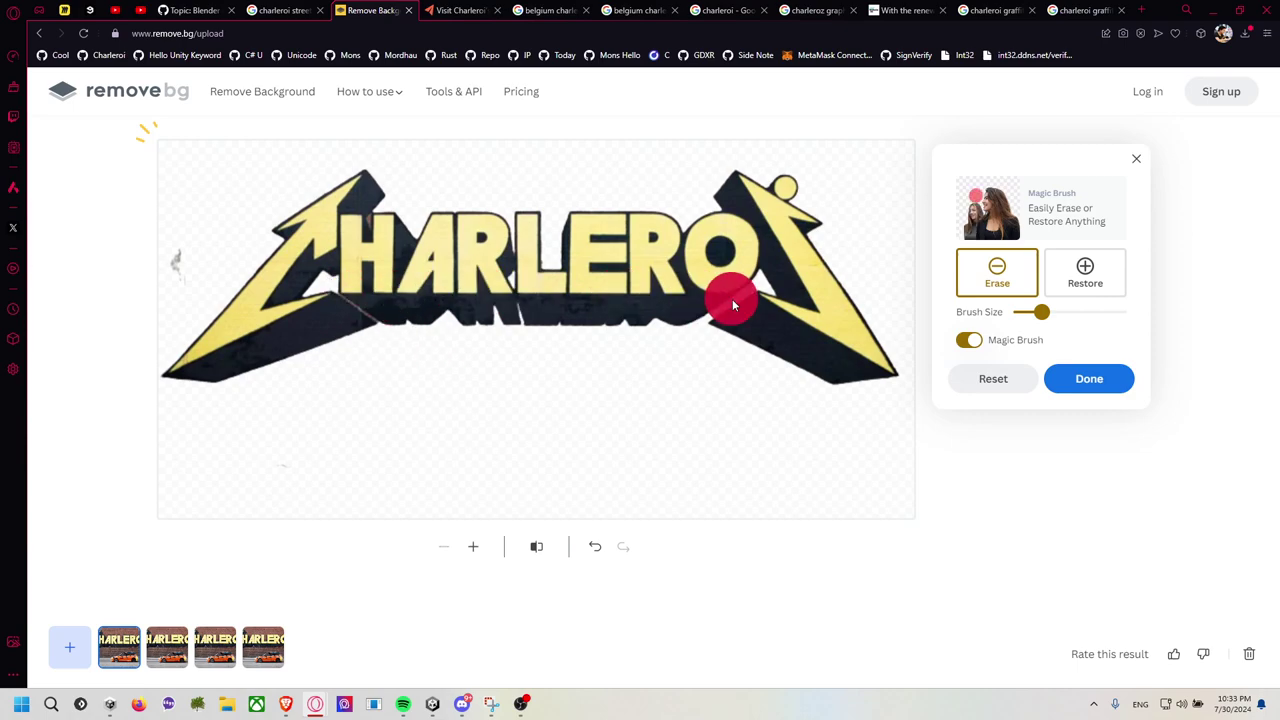
pyautogui.click(1076, 389)
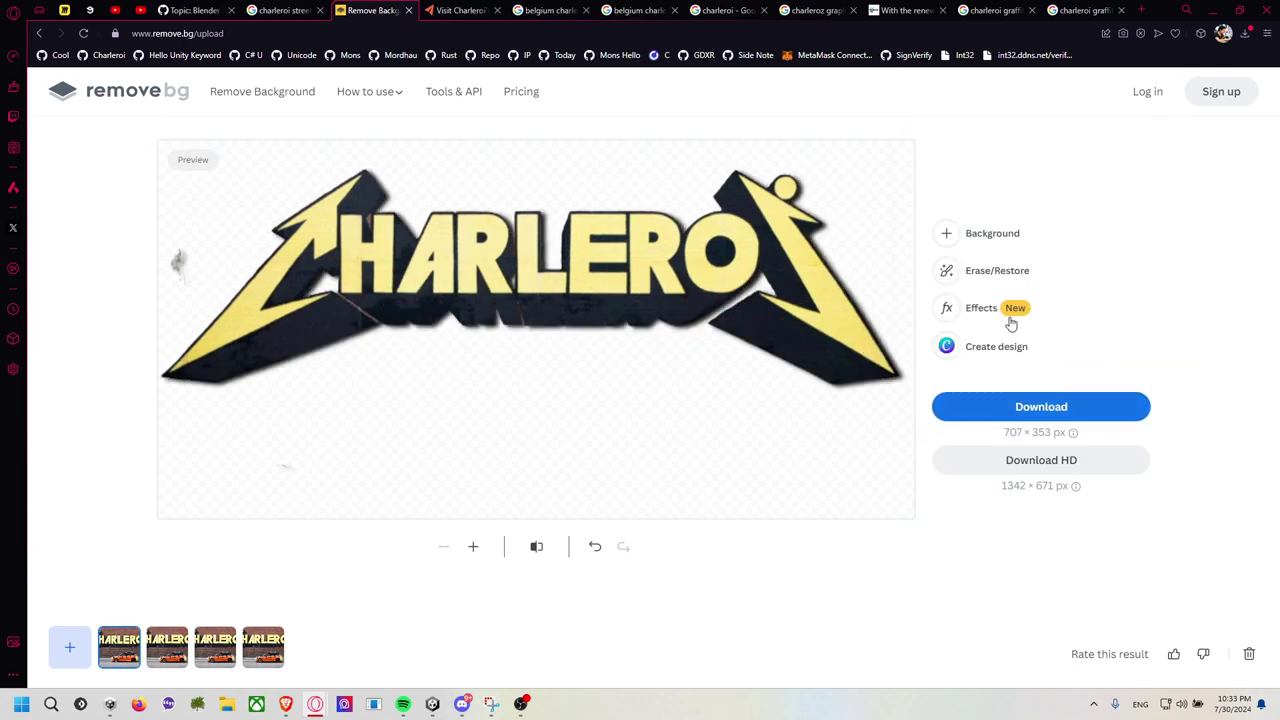
# Turn off the Add Shadow effect on the logo cutout.
pyautogui.click(980, 310)
pyautogui.click(975, 245)
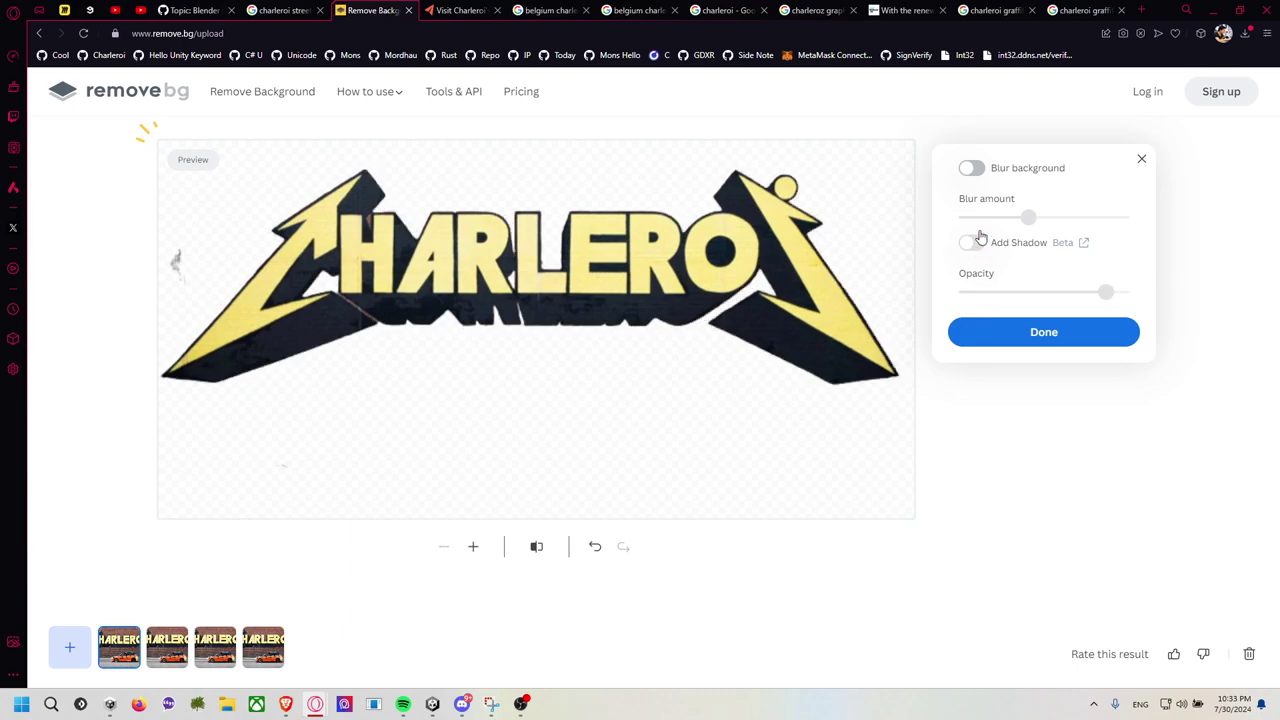
pyautogui.click(1040, 335)
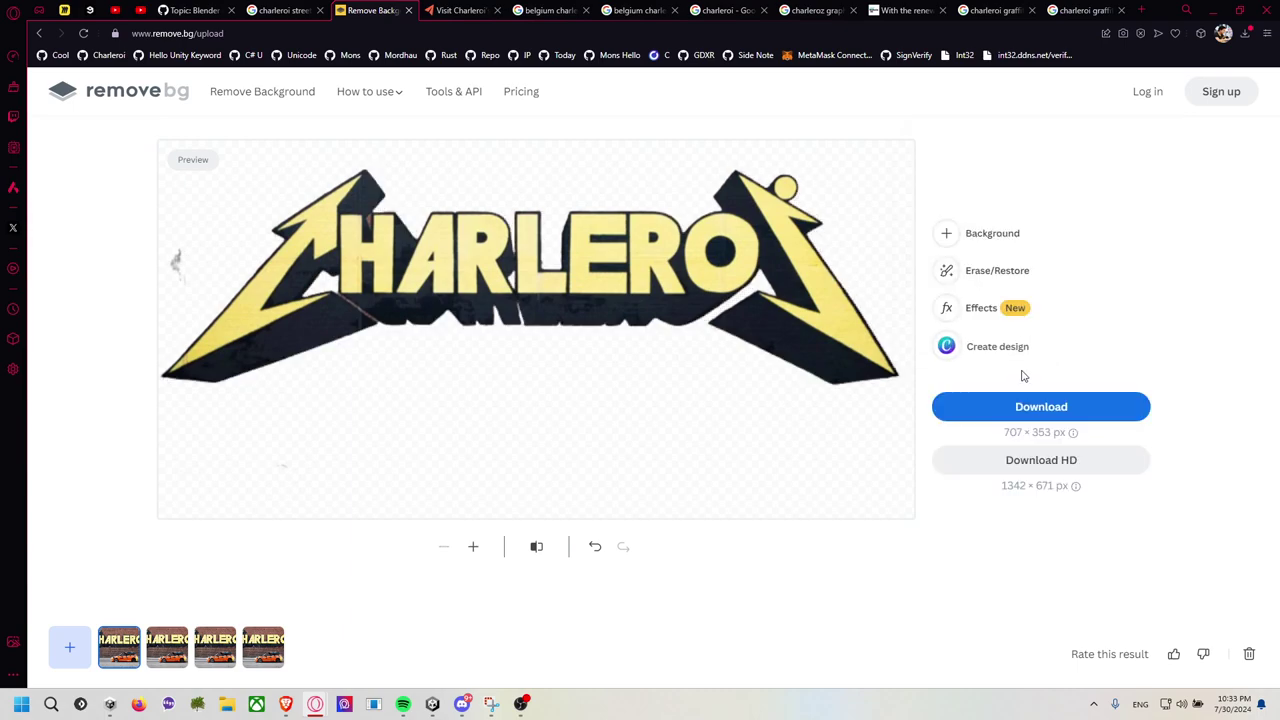
# Download the cutout as image_2024-07-30_223239790-removebg-preview.png and start a new search tab.
pyautogui.click(1027, 406)
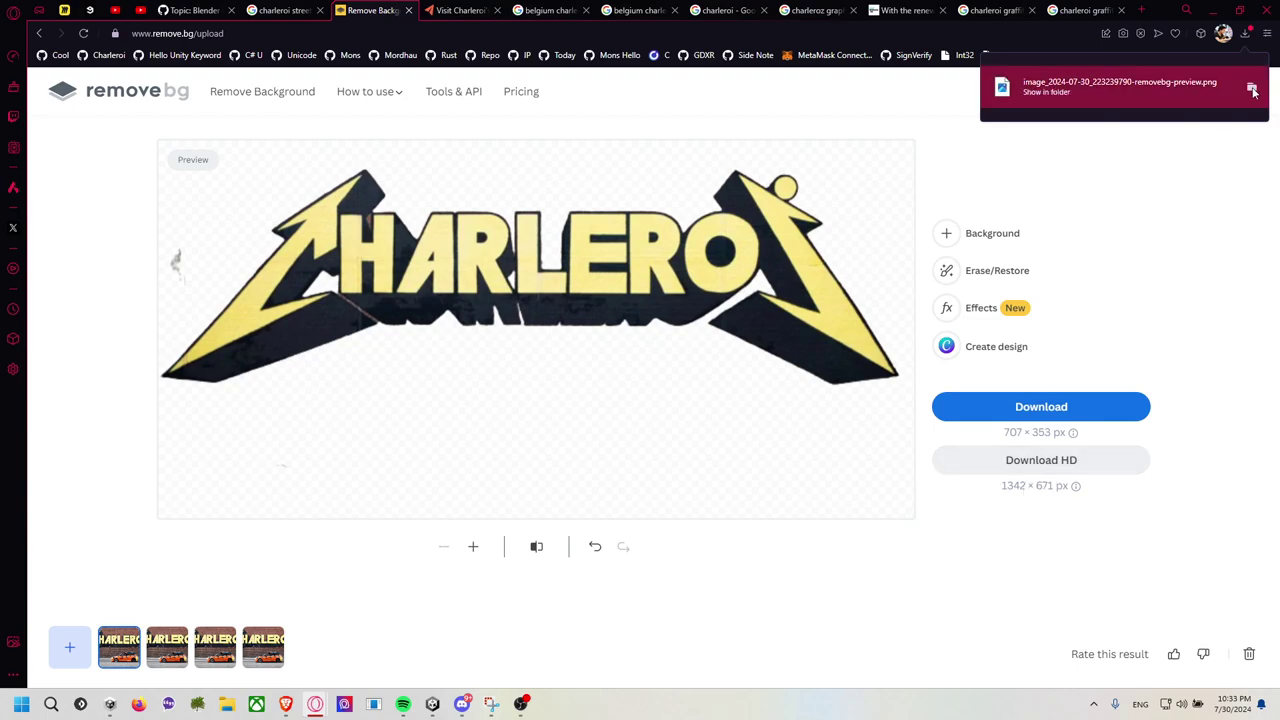
pyautogui.click(1251, 89)
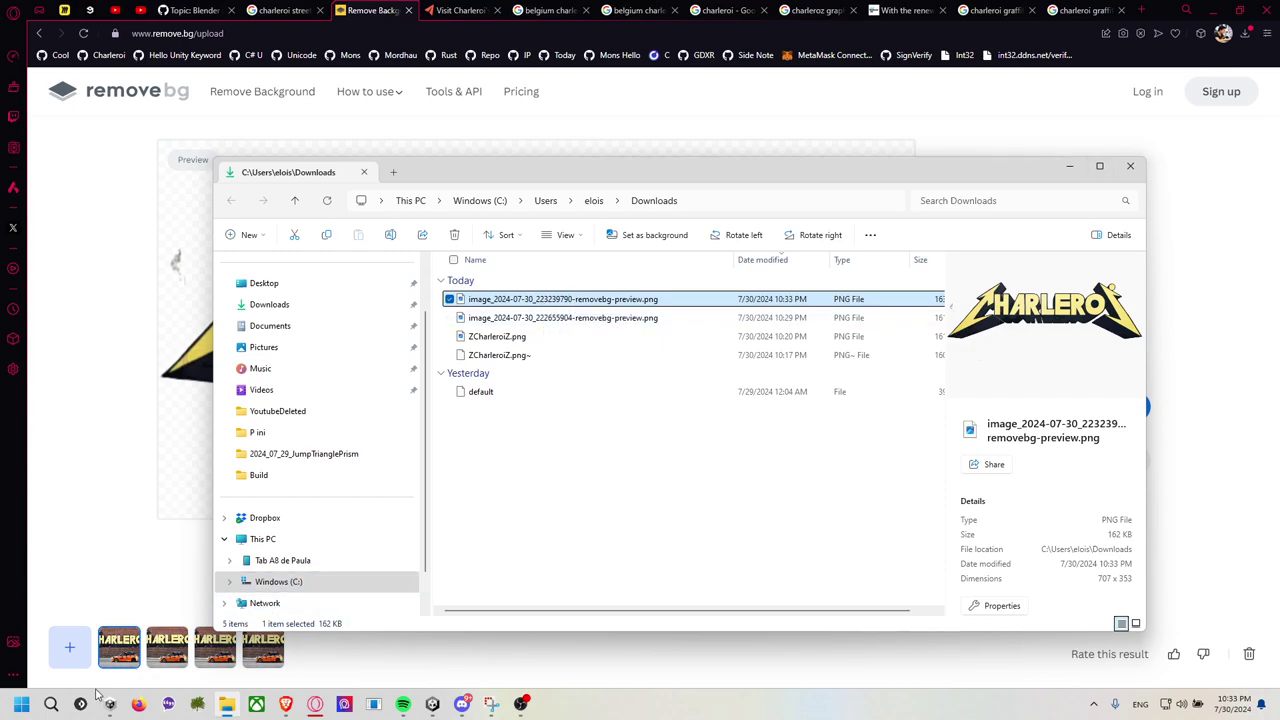
pyautogui.click(1162, 15)
pyautogui.click(1143, 12)
# Search for krita and download the Windows installer krita-x64-5.2.3-setup.exe from krita.org.
pyautogui.write('krita')
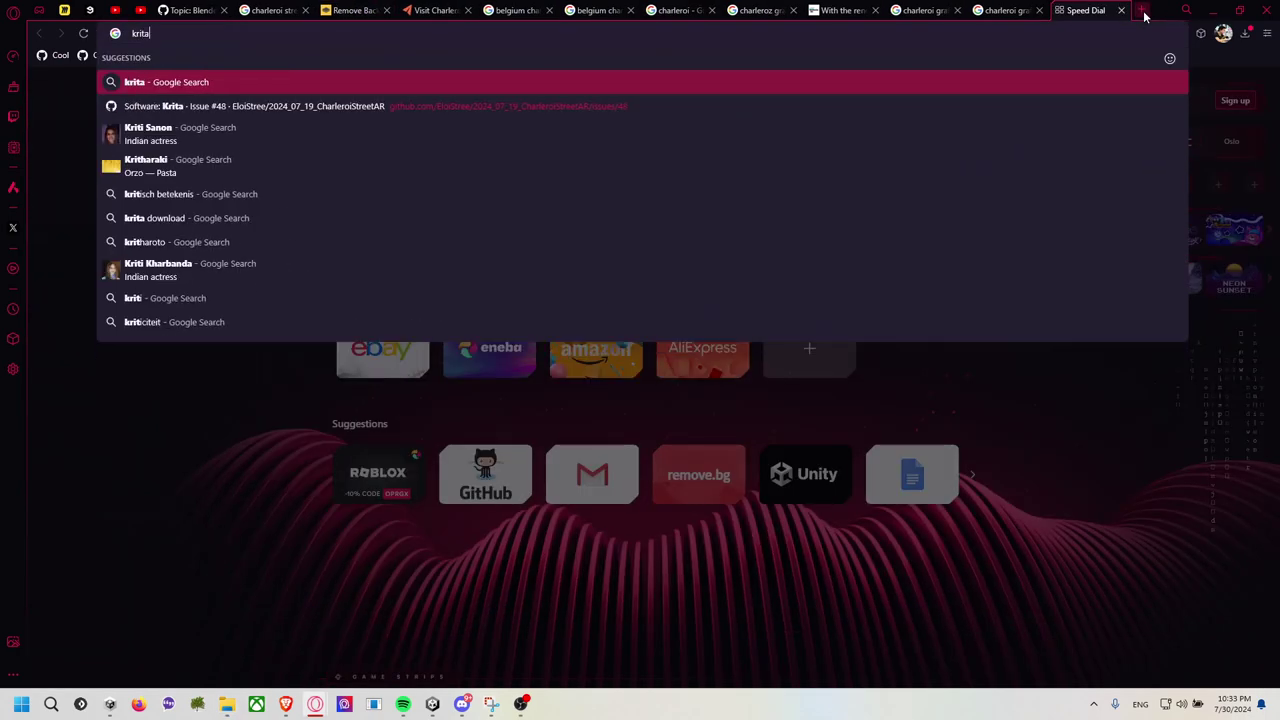
pyautogui.press('Return')
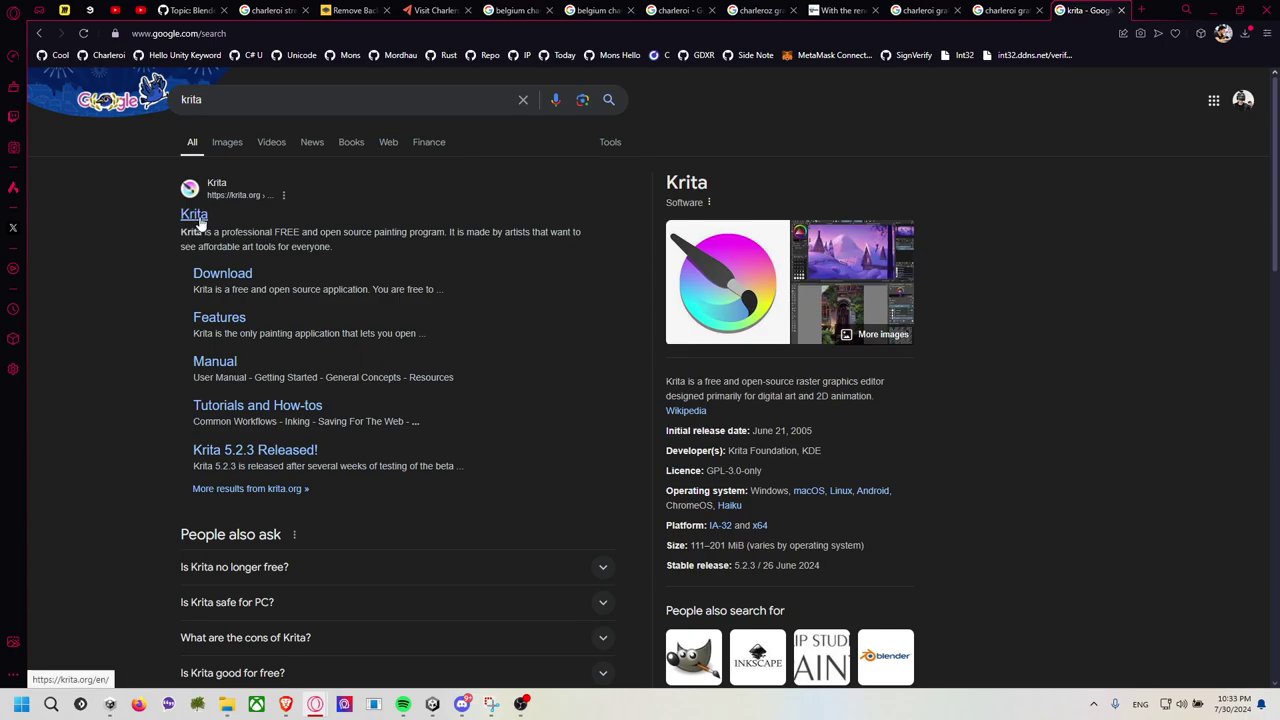
pyautogui.click(198, 217)
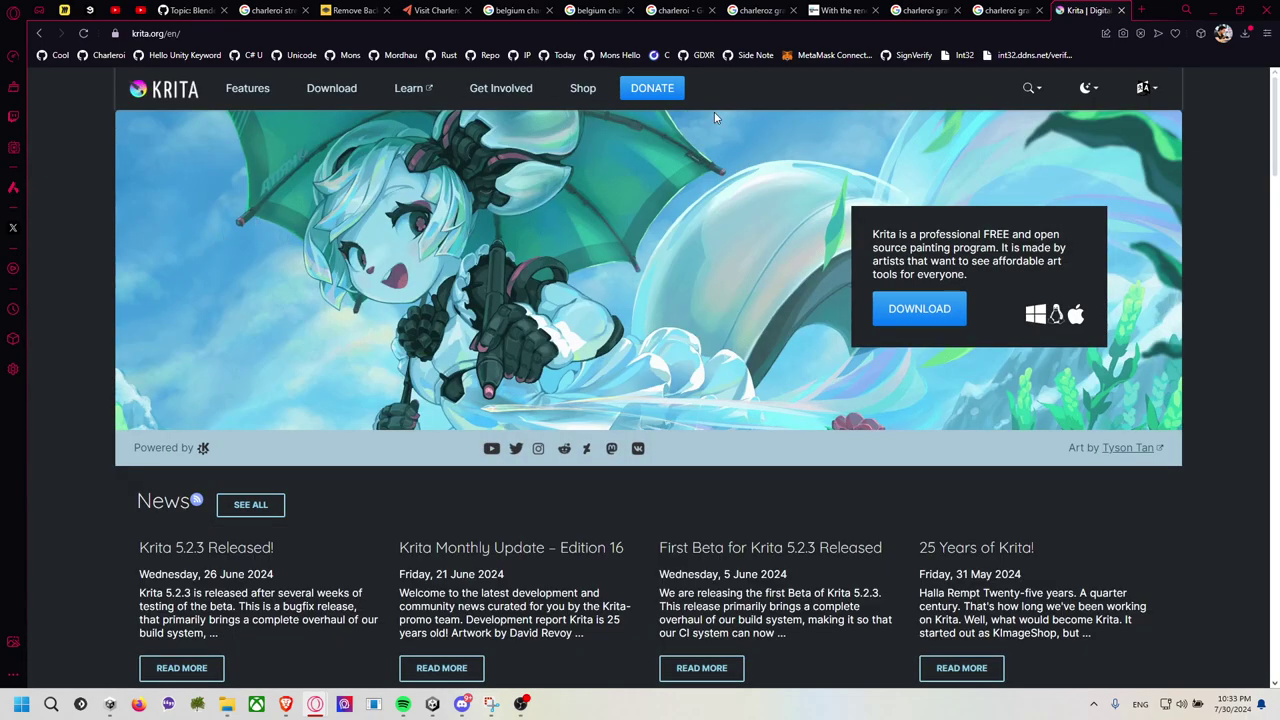
pyautogui.click(929, 311)
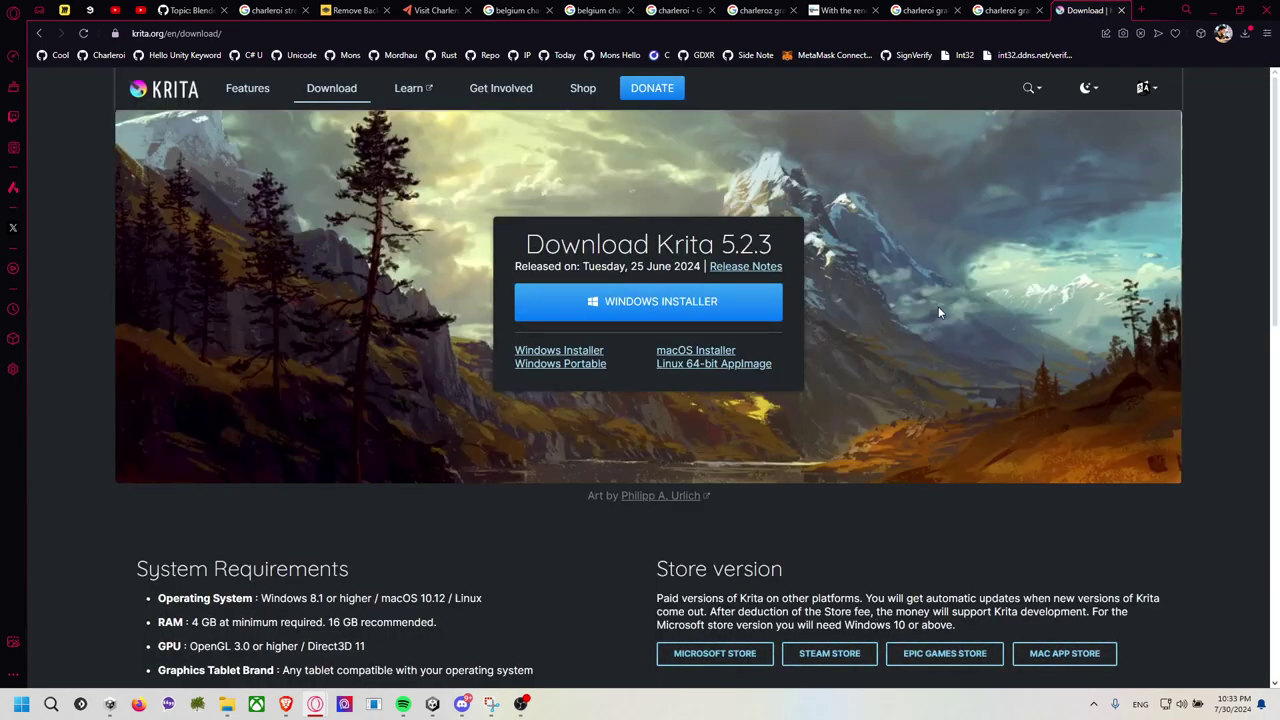
pyautogui.click(678, 305)
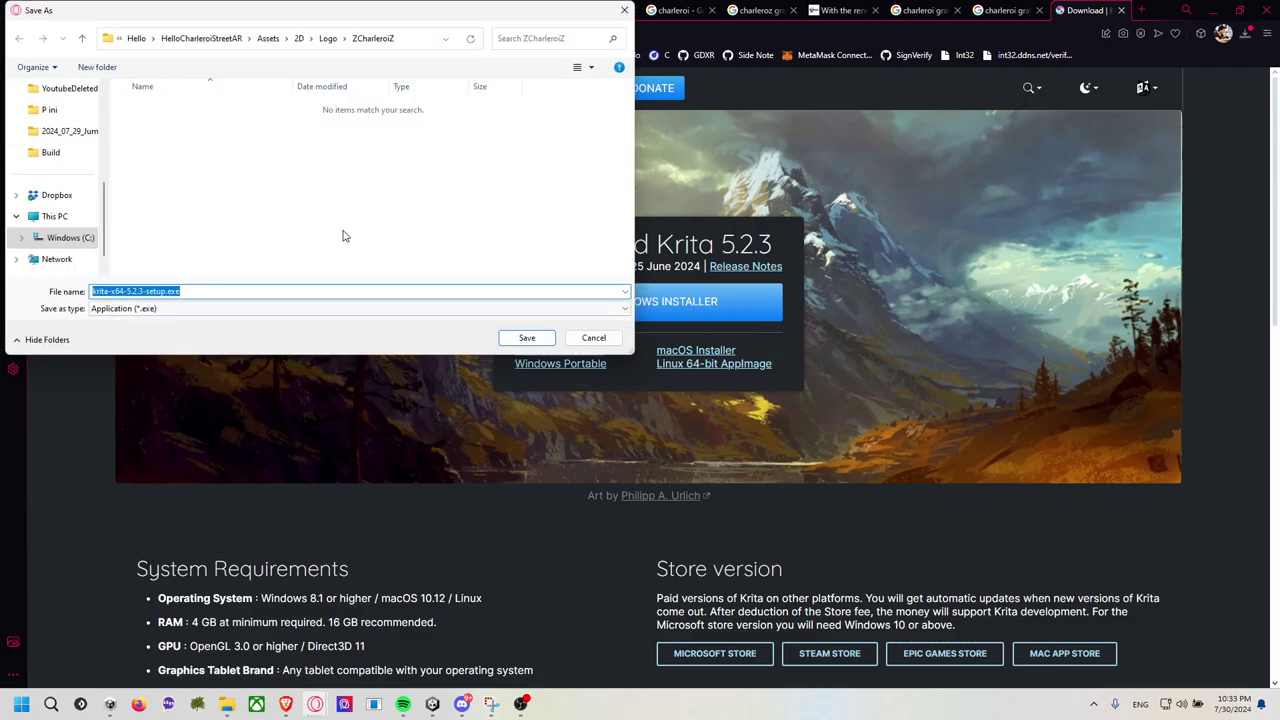
pyautogui.click(527, 338)
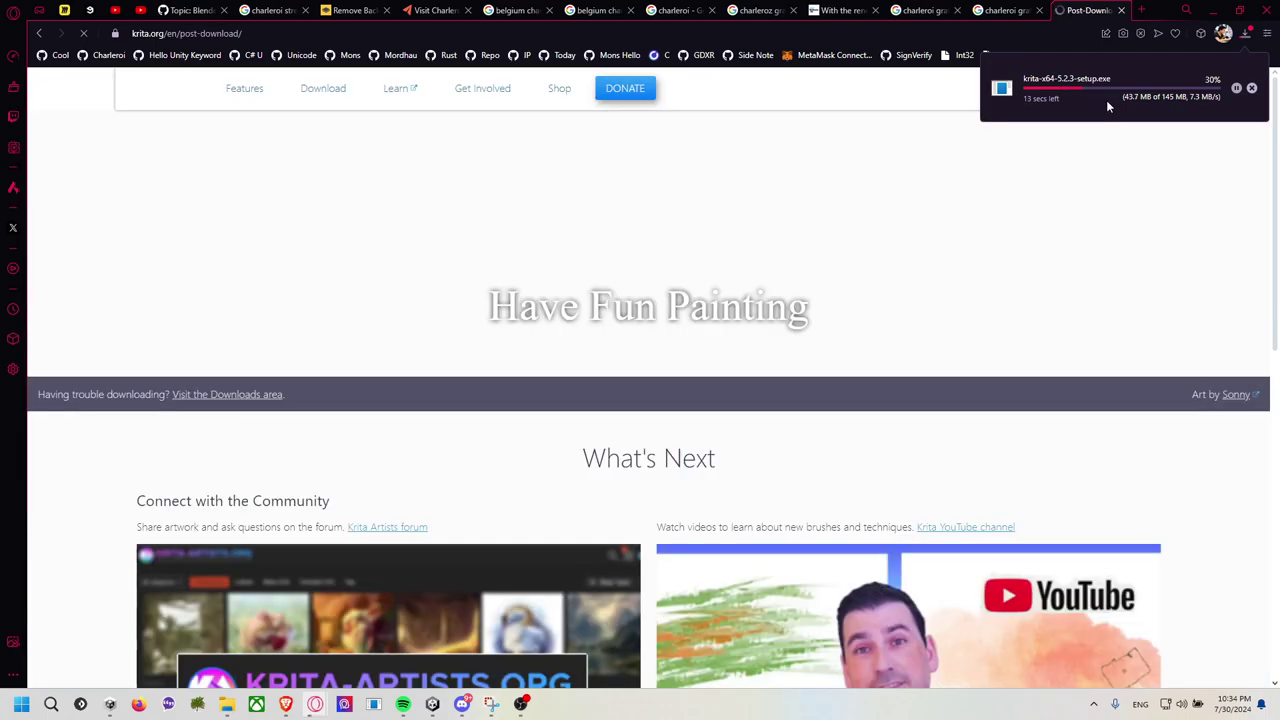
pyautogui.scroll(-4, 814, 187)
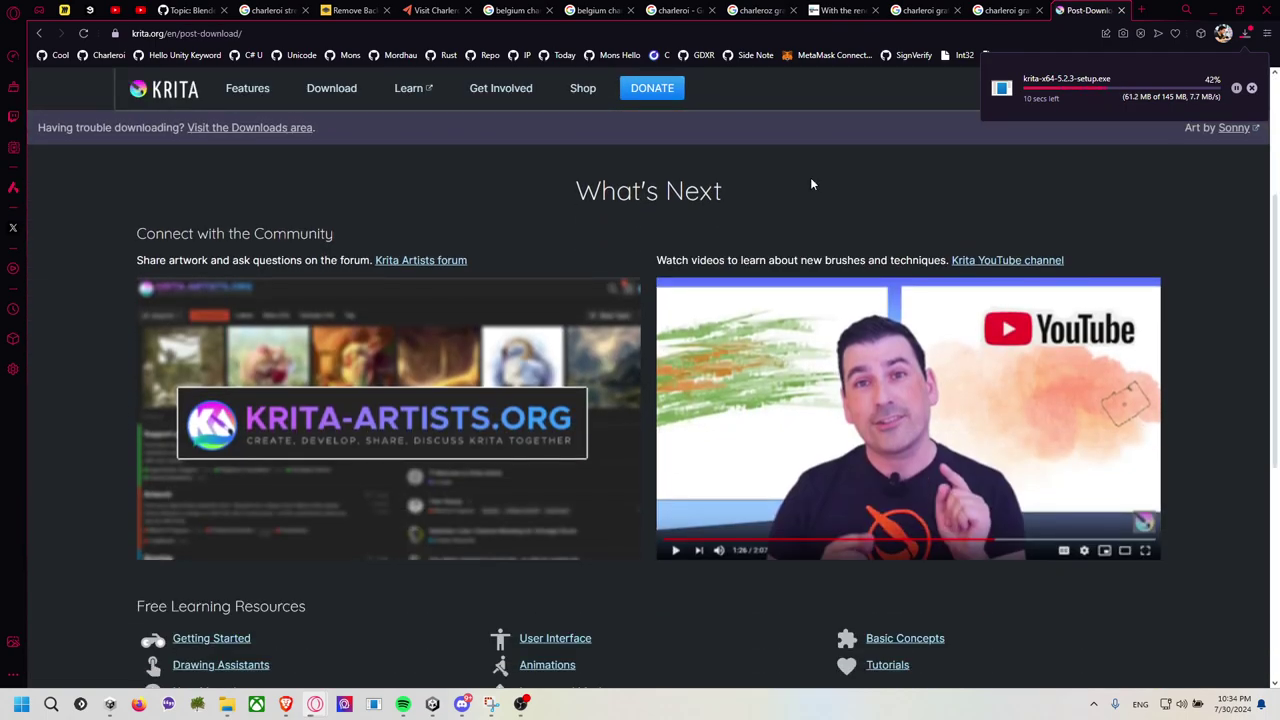
pyautogui.scroll(4, 811, 265)
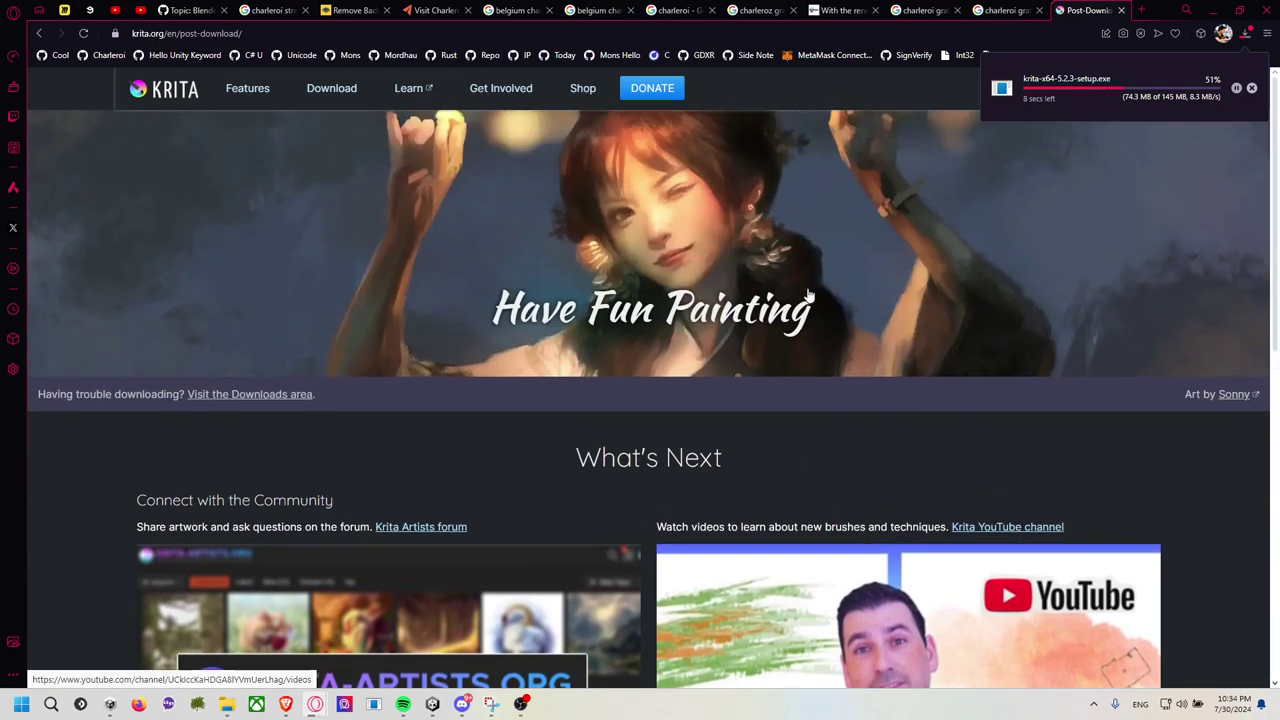
pyautogui.scroll(-2, 775, 401)
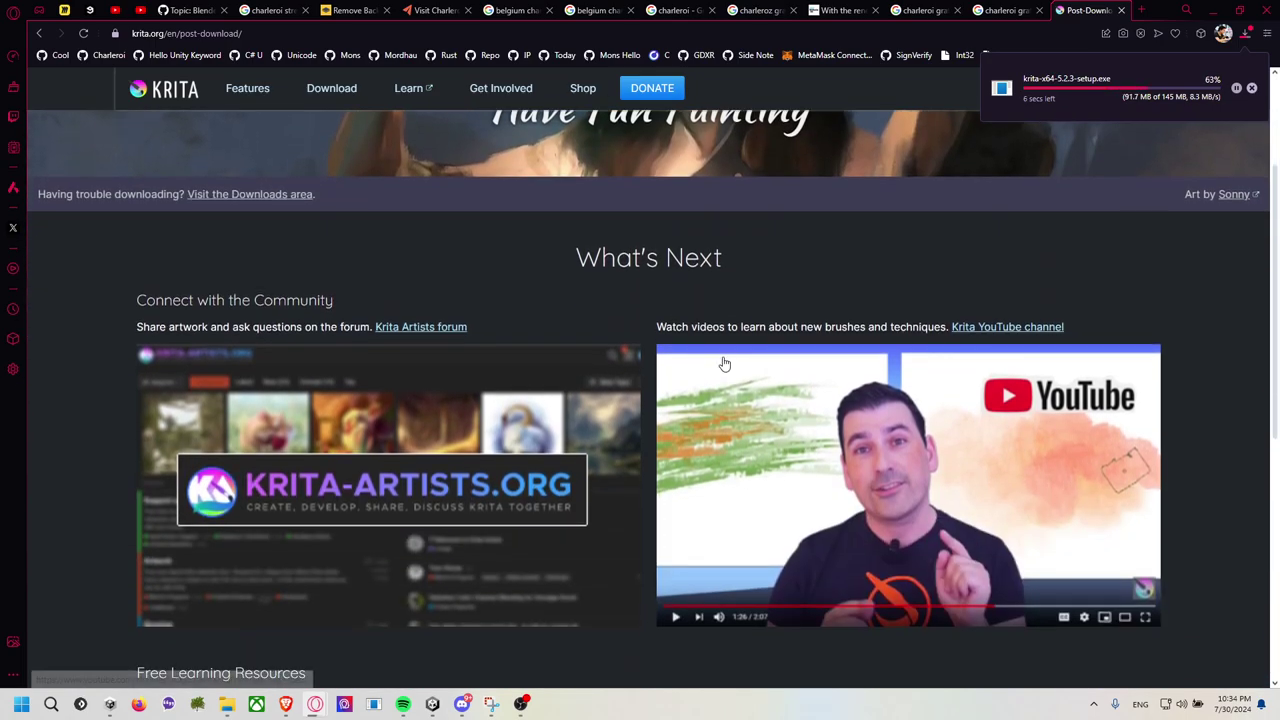
pyautogui.scroll(-2, 723, 362)
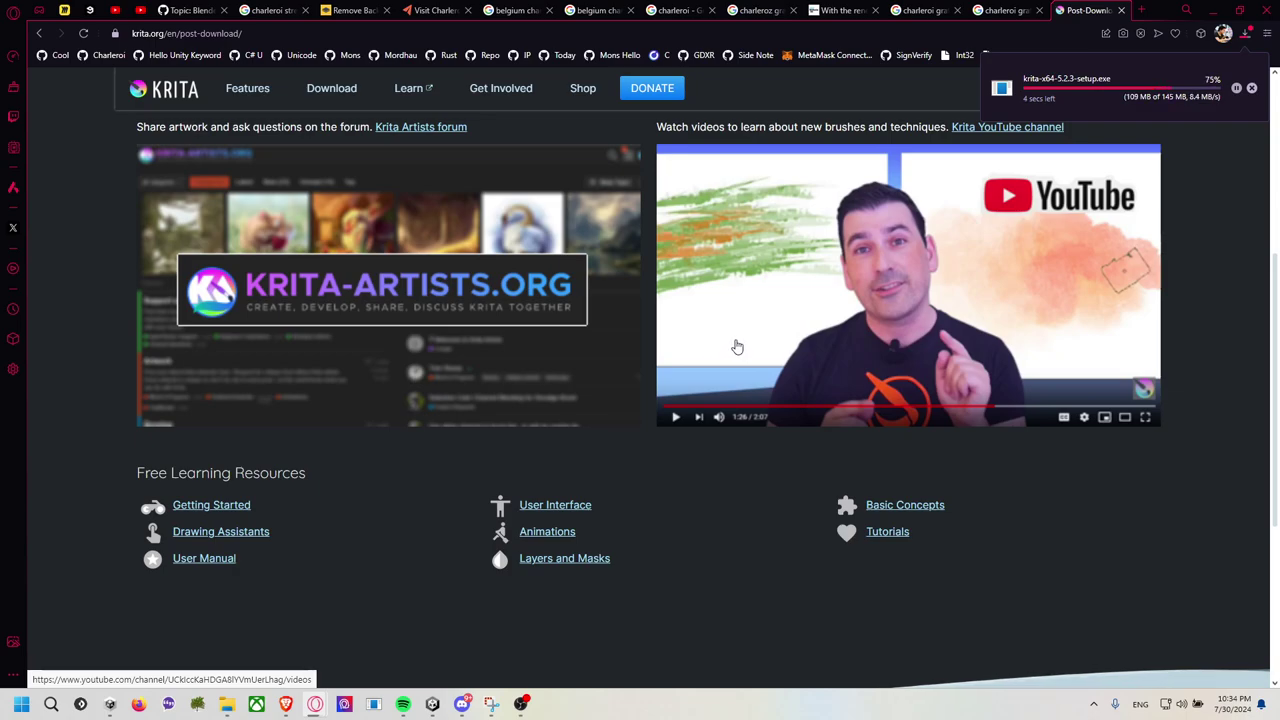
pyautogui.scroll(1, 760, 320)
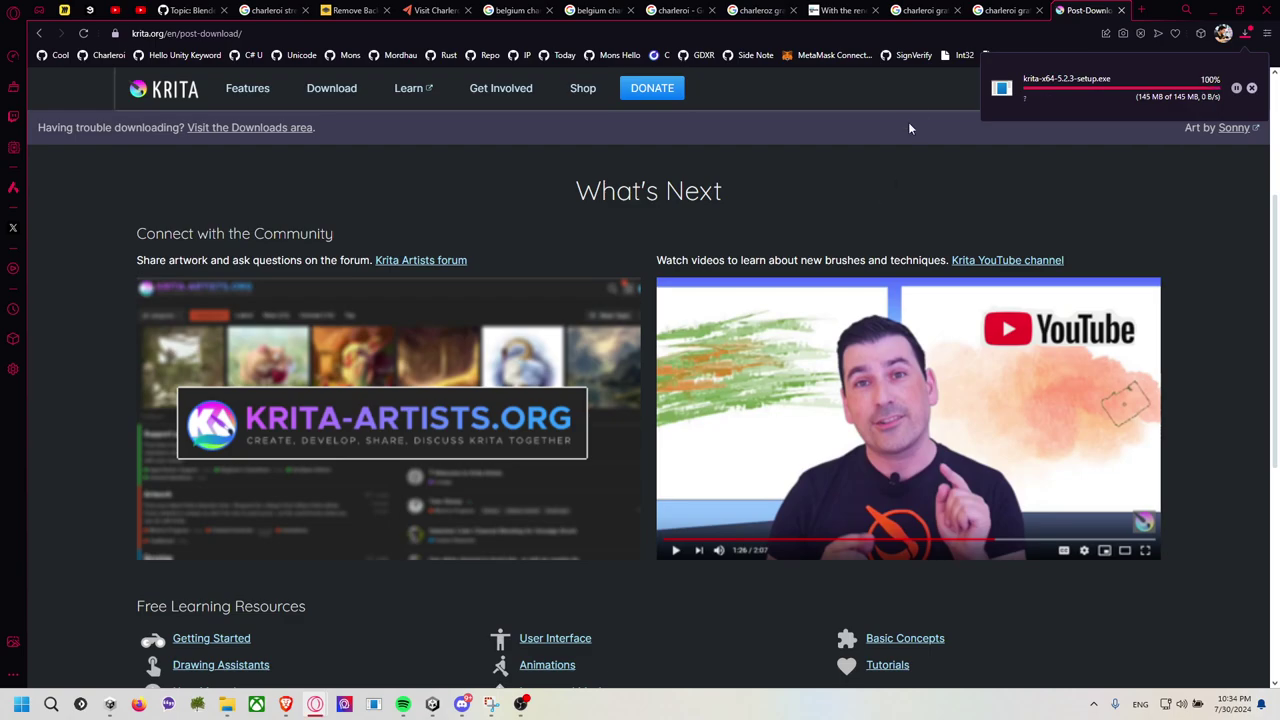
# Switch back through the browser tabs to the Charleroi tourism page.
pyautogui.click(1005, 10)
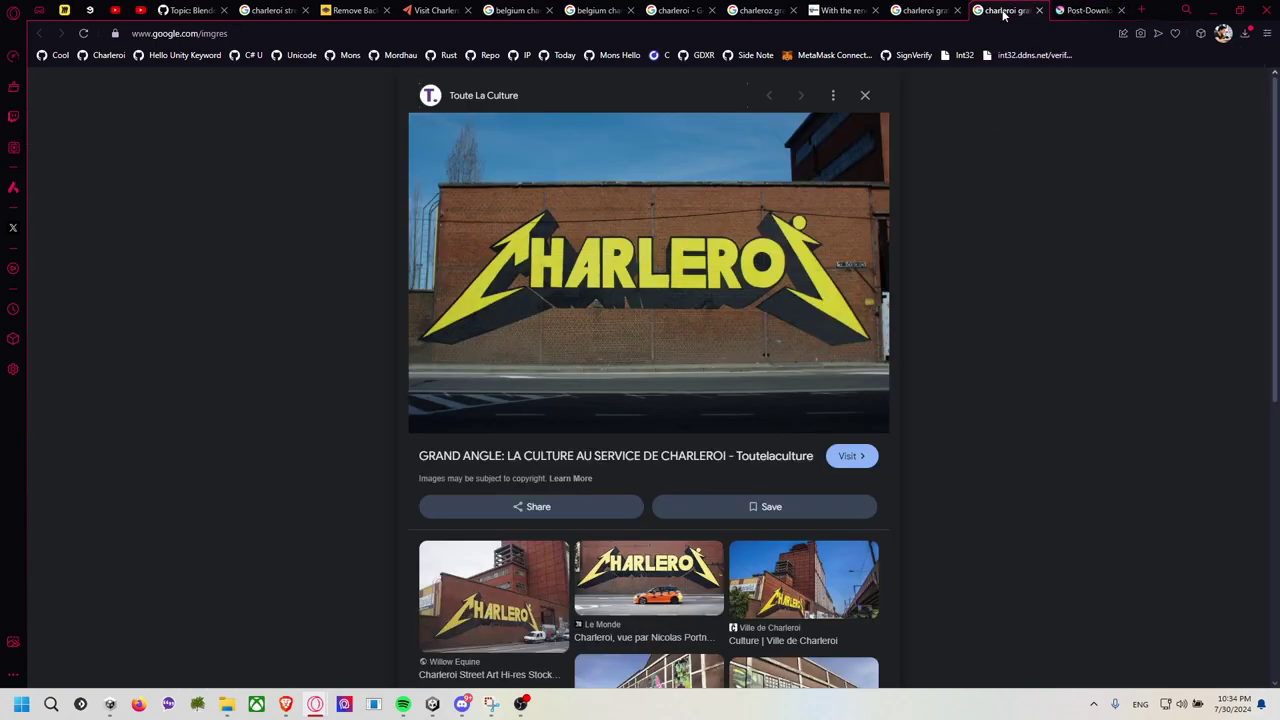
pyautogui.click(925, 12)
pyautogui.click(848, 12)
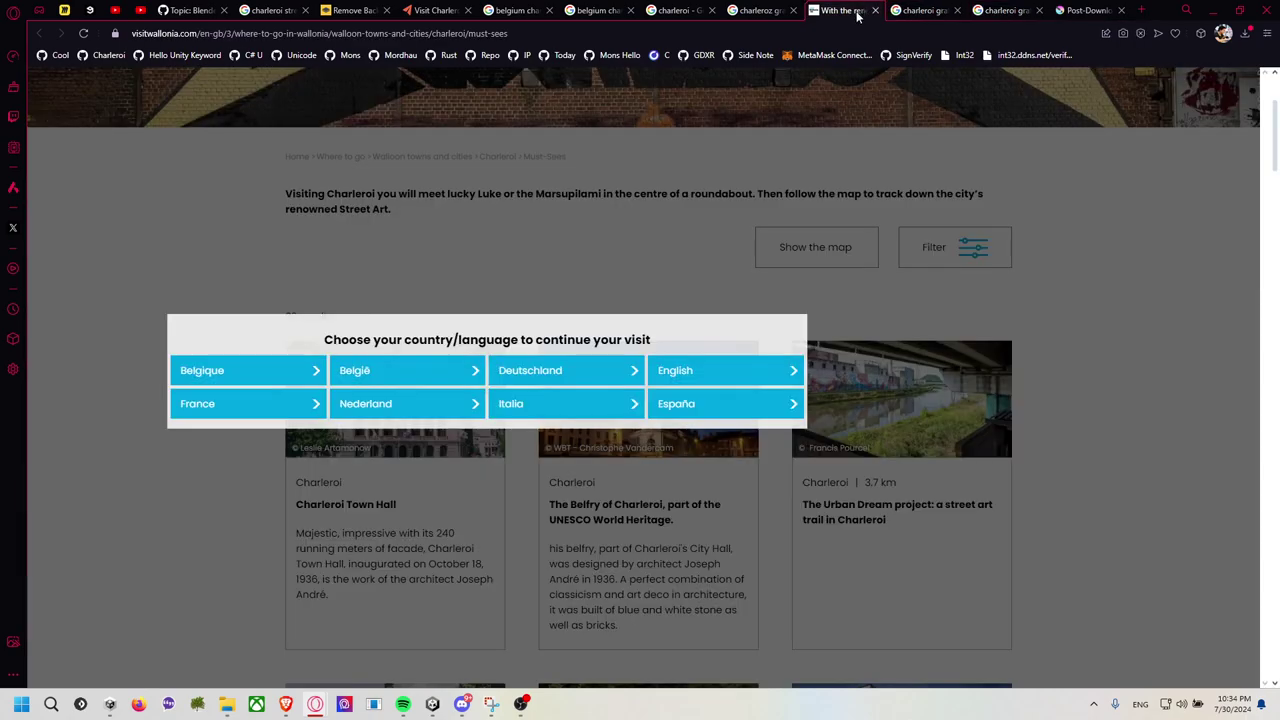
# Launch Krita by searching krita in the Windows Start menu.
pyautogui.click(22, 704)
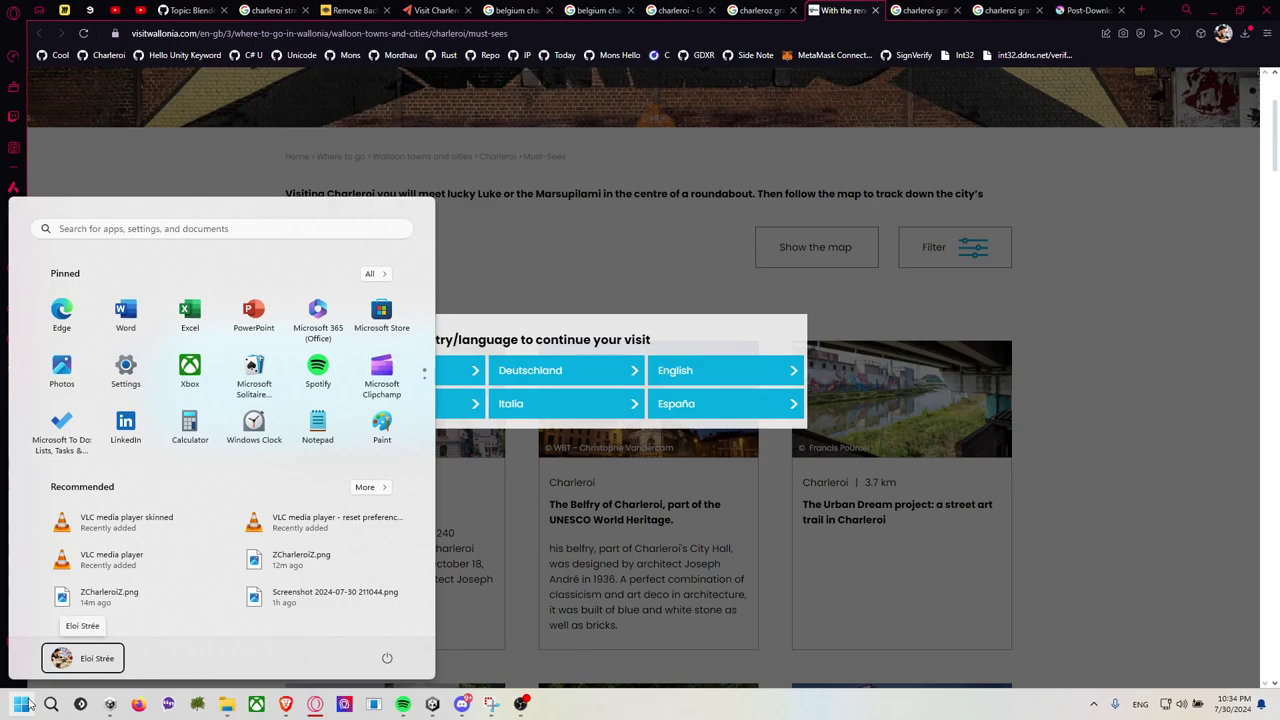
pyautogui.click(30, 704)
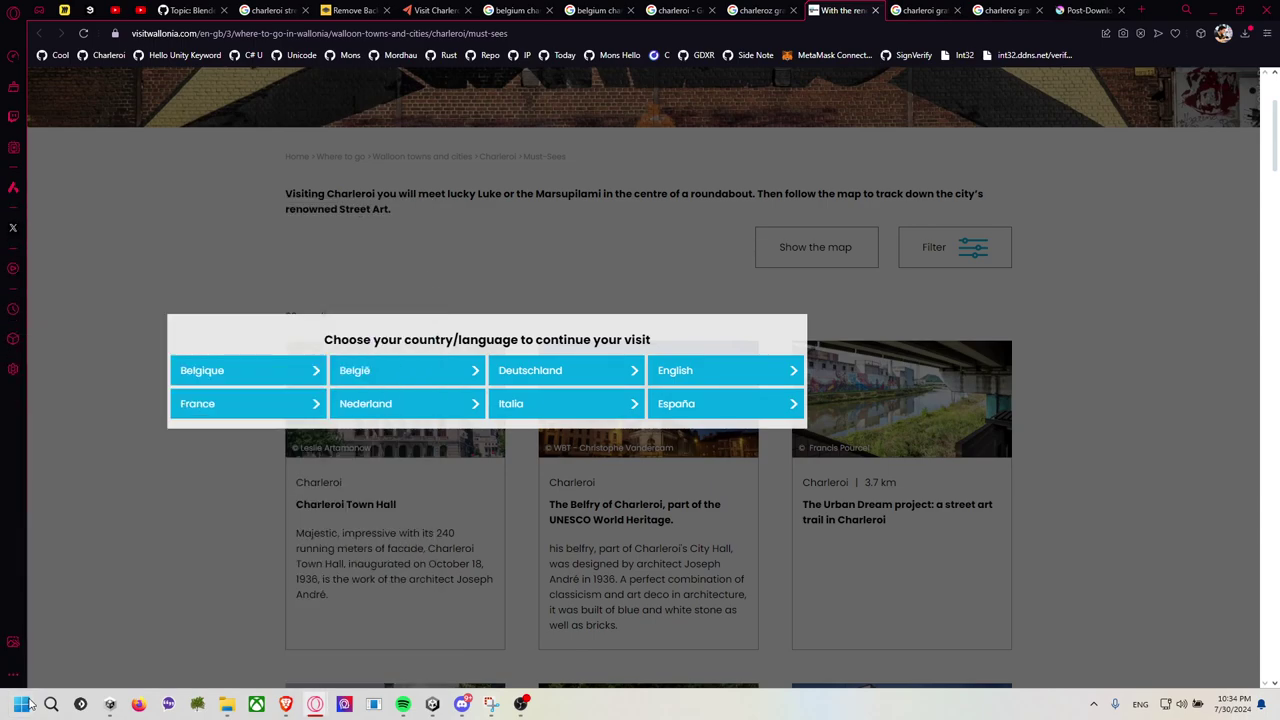
pyautogui.click(30, 704)
pyautogui.write('krita')
pyautogui.click(30, 704)
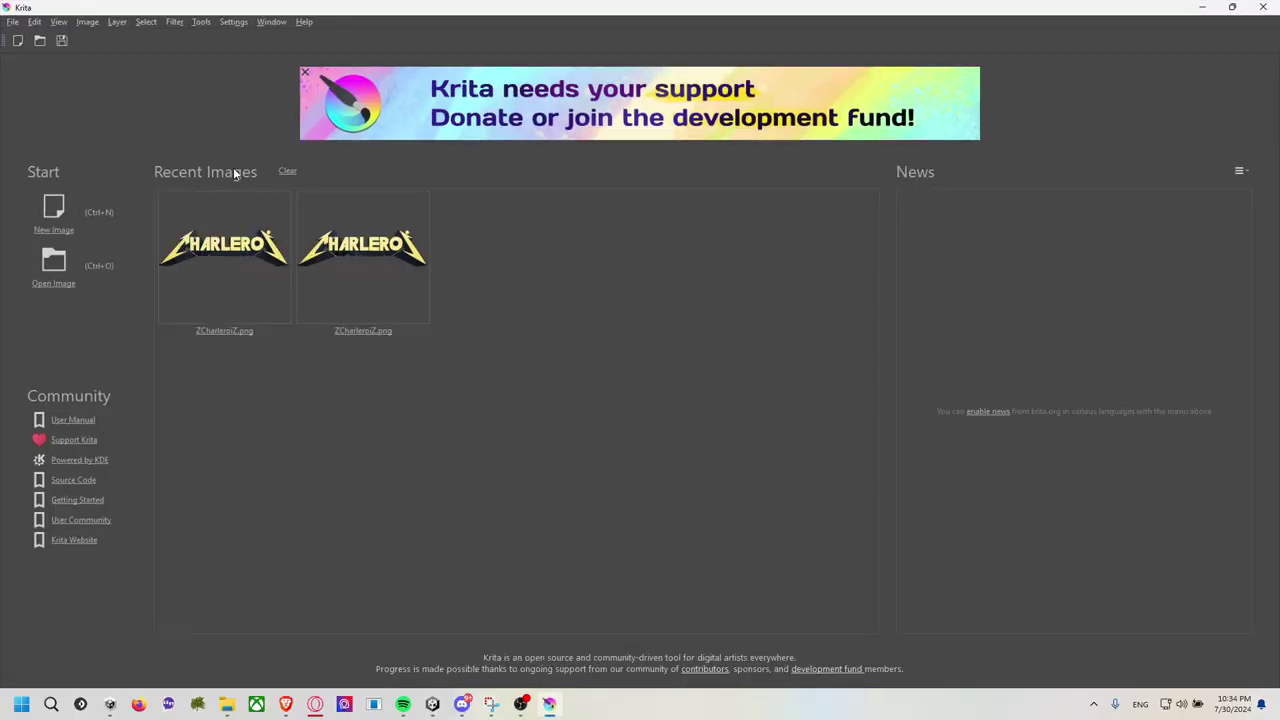
# Open the removebg-preview PNG logo from Downloads in Krita.
pyautogui.click(12, 22)
pyautogui.click(48, 50)
pyautogui.click(62, 168)
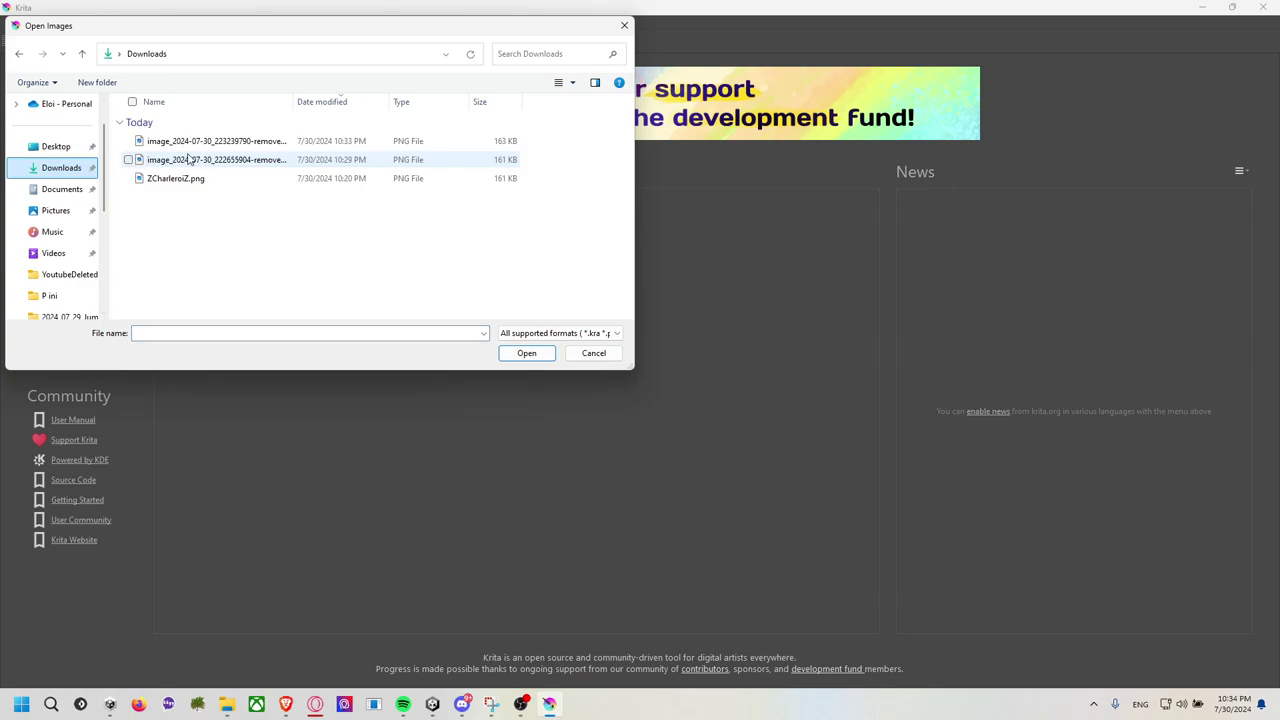
pyautogui.click(230, 145)
pyautogui.click(520, 353)
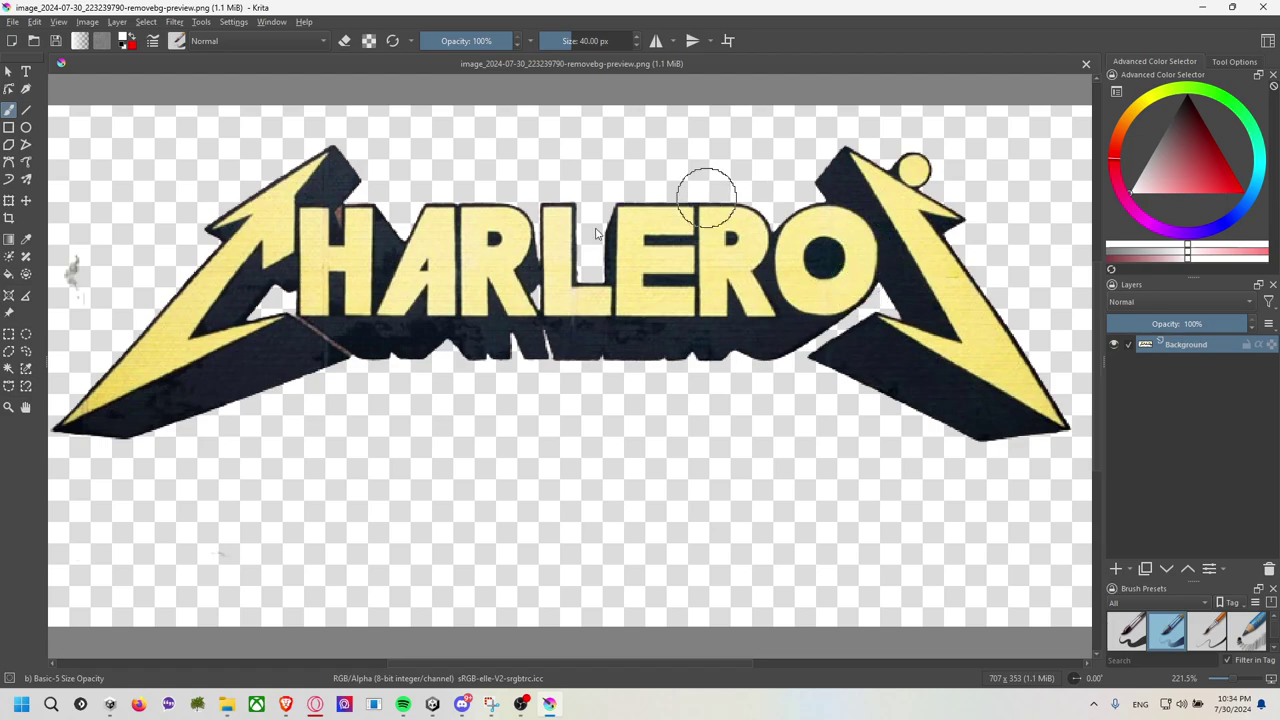
pyautogui.scroll(-4, 651, 391)
pyautogui.scroll(2, 650, 395)
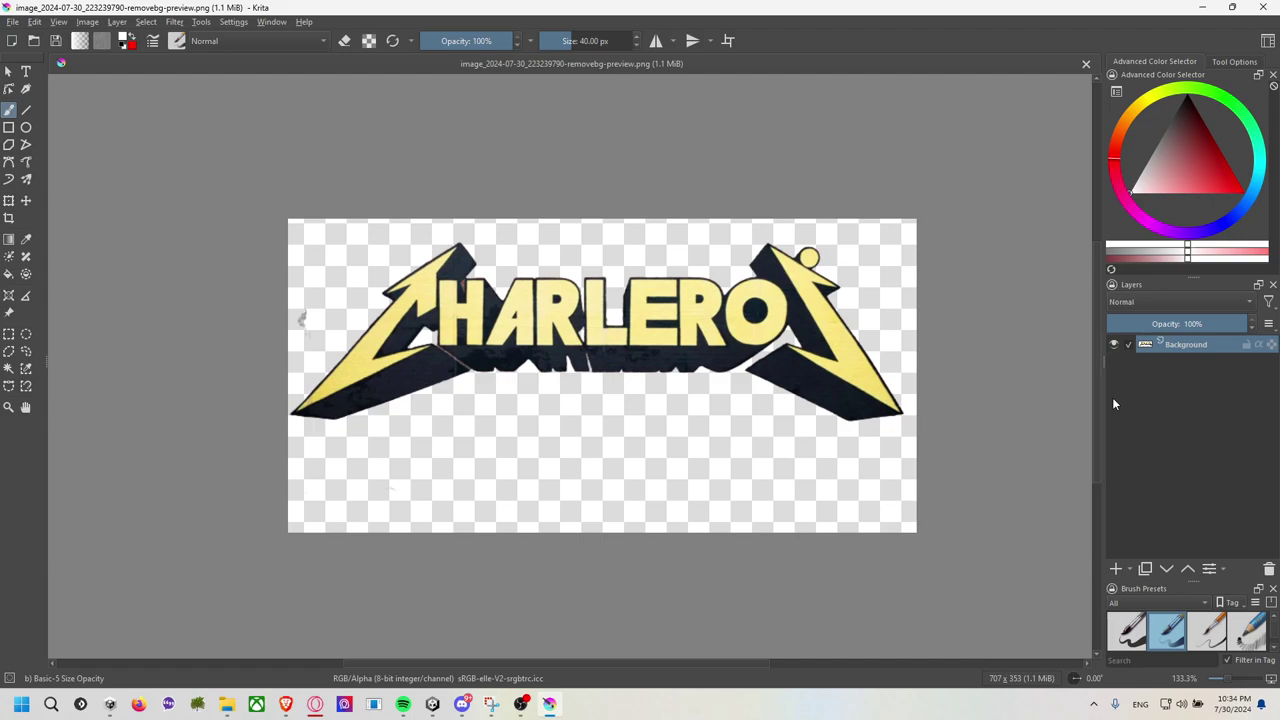
# Add a new Paint Layer 1 and place it beneath the Background layer.
pyautogui.click(1117, 568)
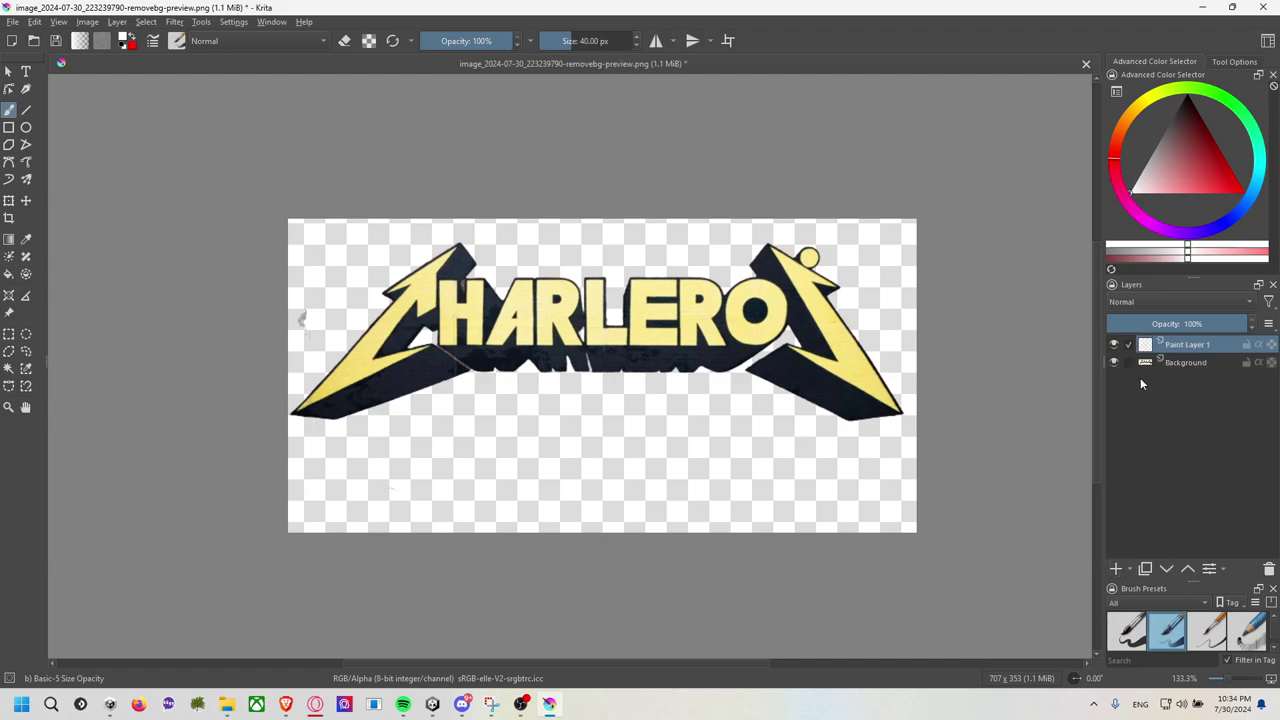
pyautogui.click(1181, 365)
pyautogui.moveTo(1186, 362); pyautogui.dragTo(1189, 402)
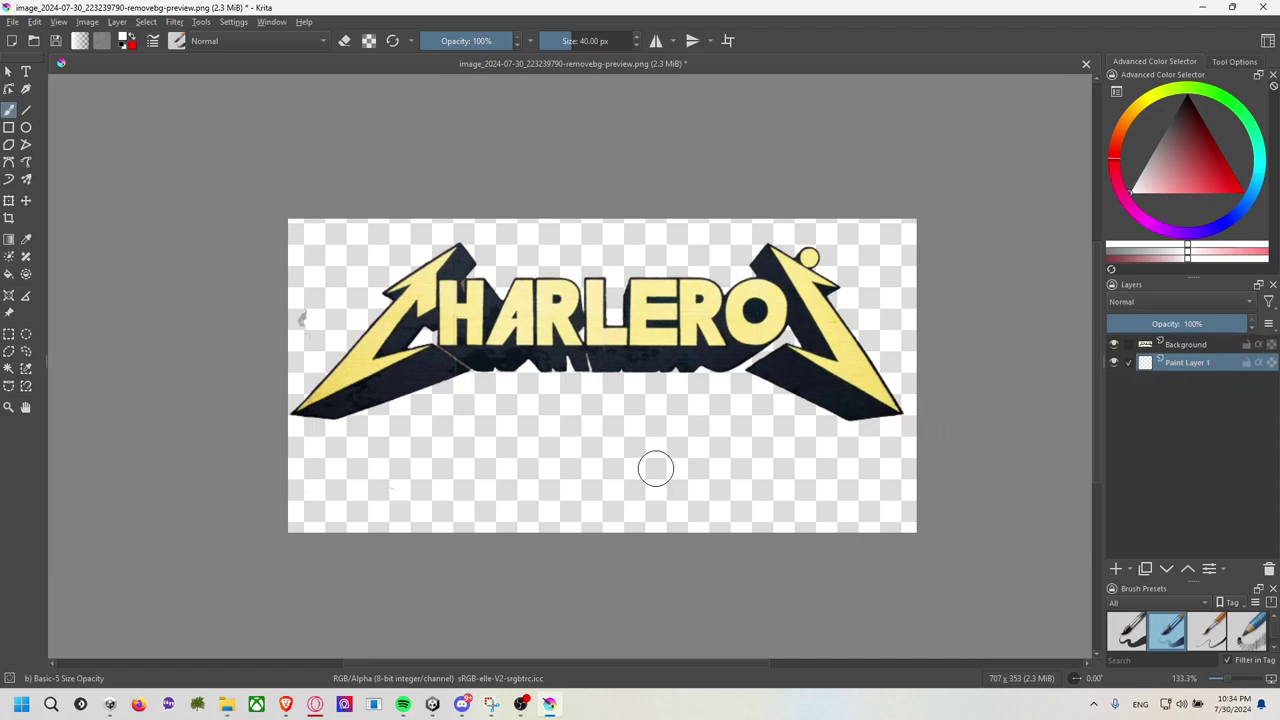
# Fill Paint Layer 1 with bright green (0,255,29) using the Fill tool.
pyautogui.click(9, 276)
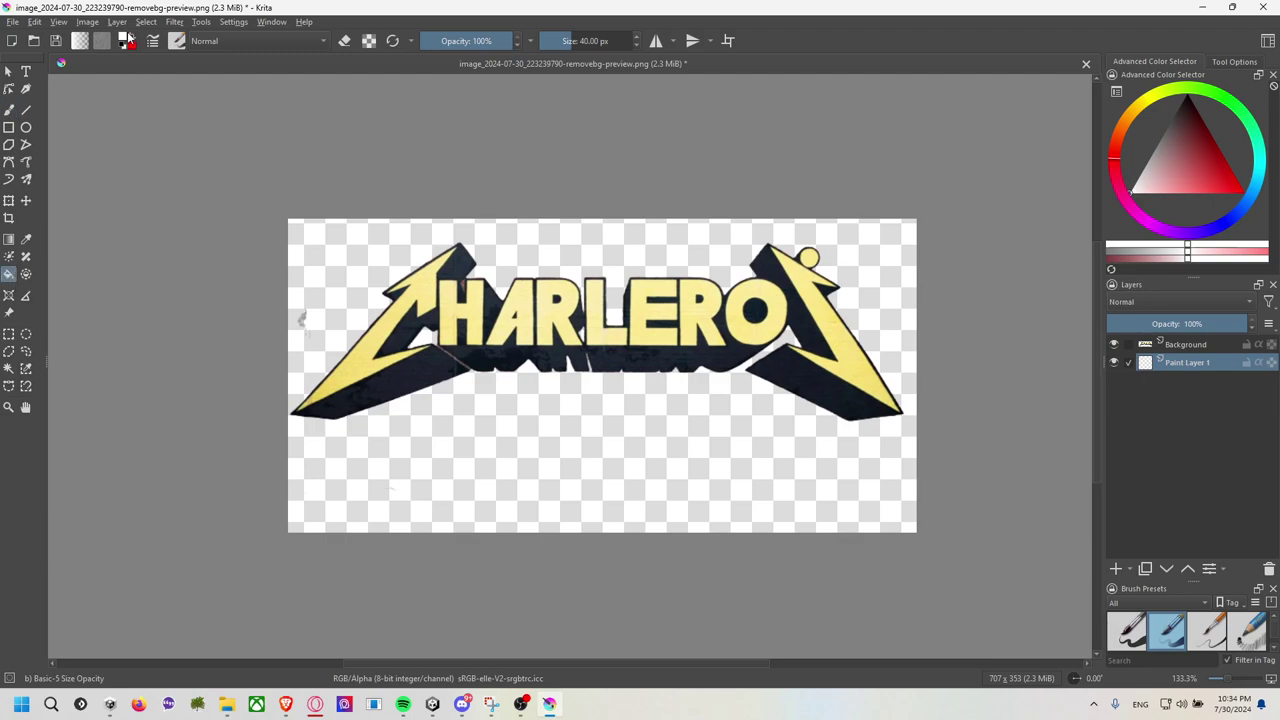
pyautogui.click(127, 43)
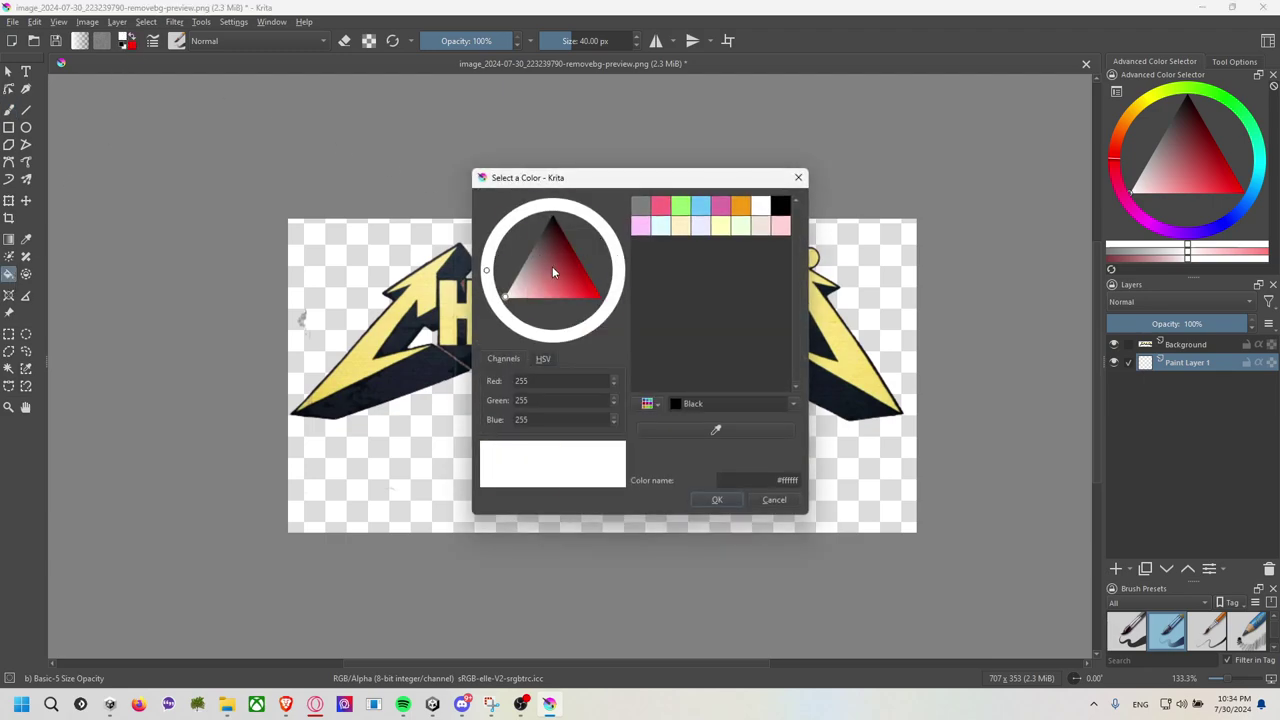
pyautogui.moveTo(553, 271); pyautogui.dragTo(651, 294)
pyautogui.click(599, 215)
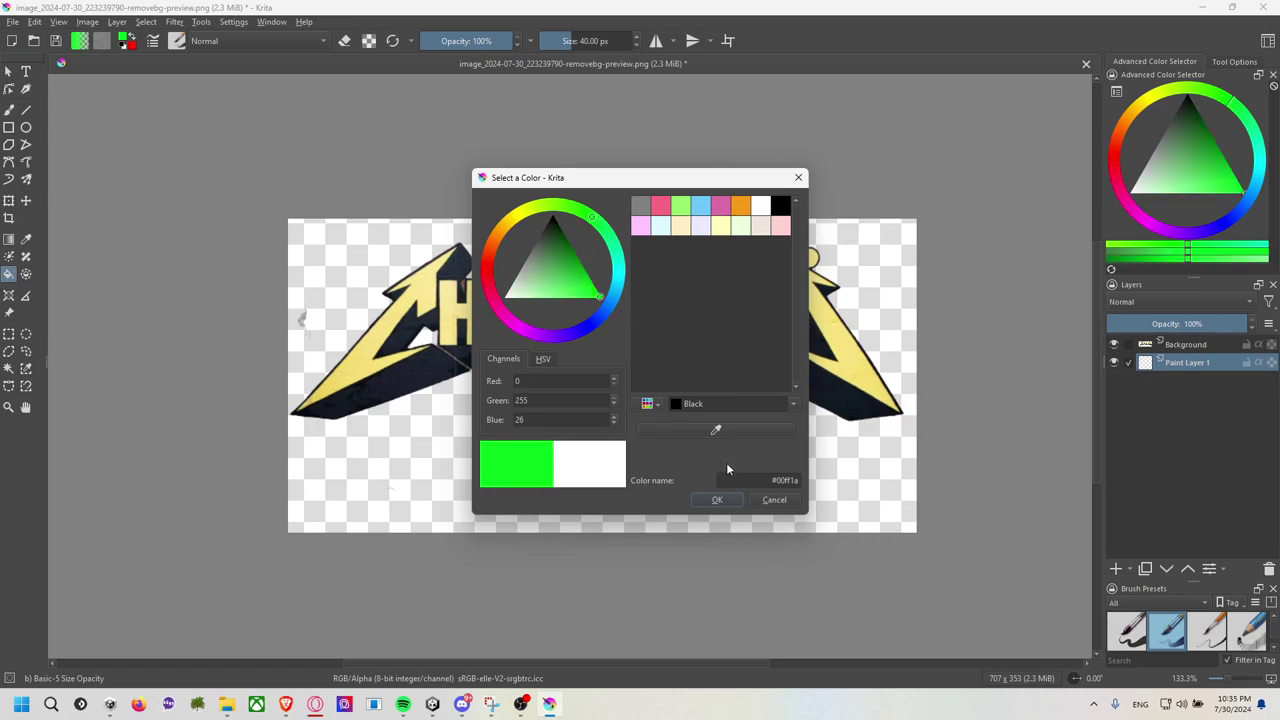
pyautogui.click(717, 499)
pyautogui.click(782, 470)
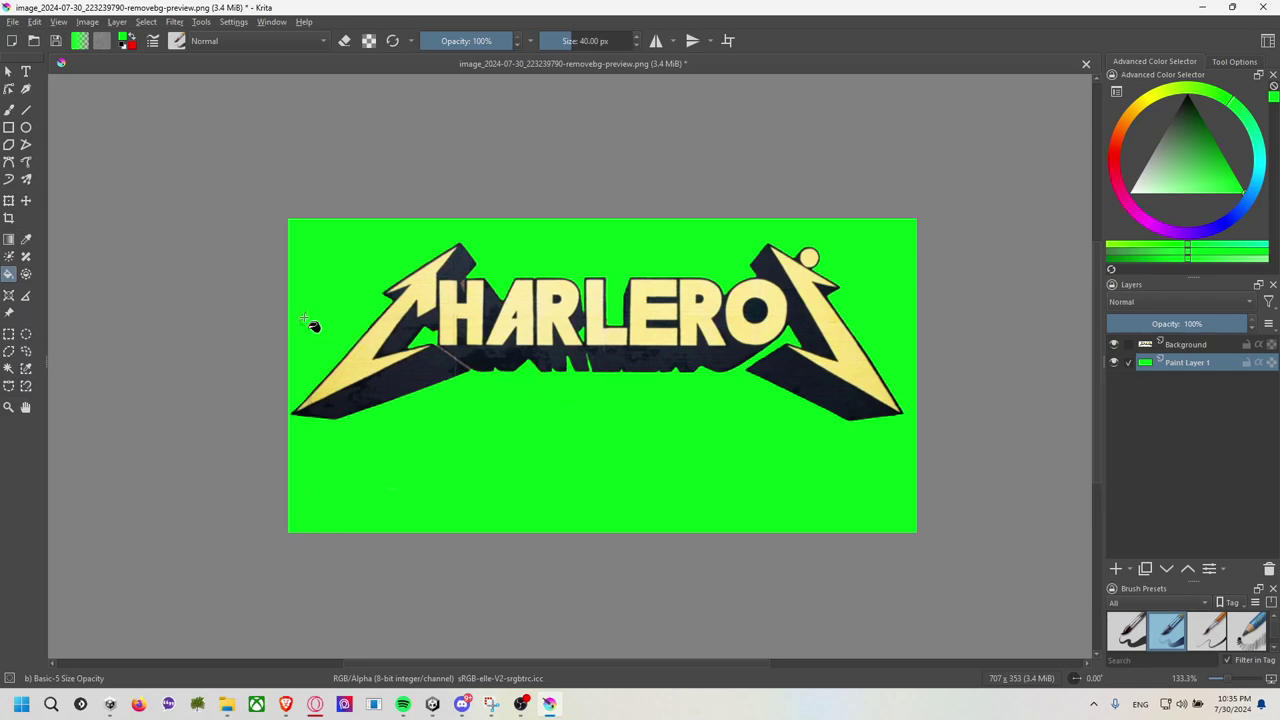
# Select the Background layer and switch the freehand brush to eraser mode.
pyautogui.click(1201, 346)
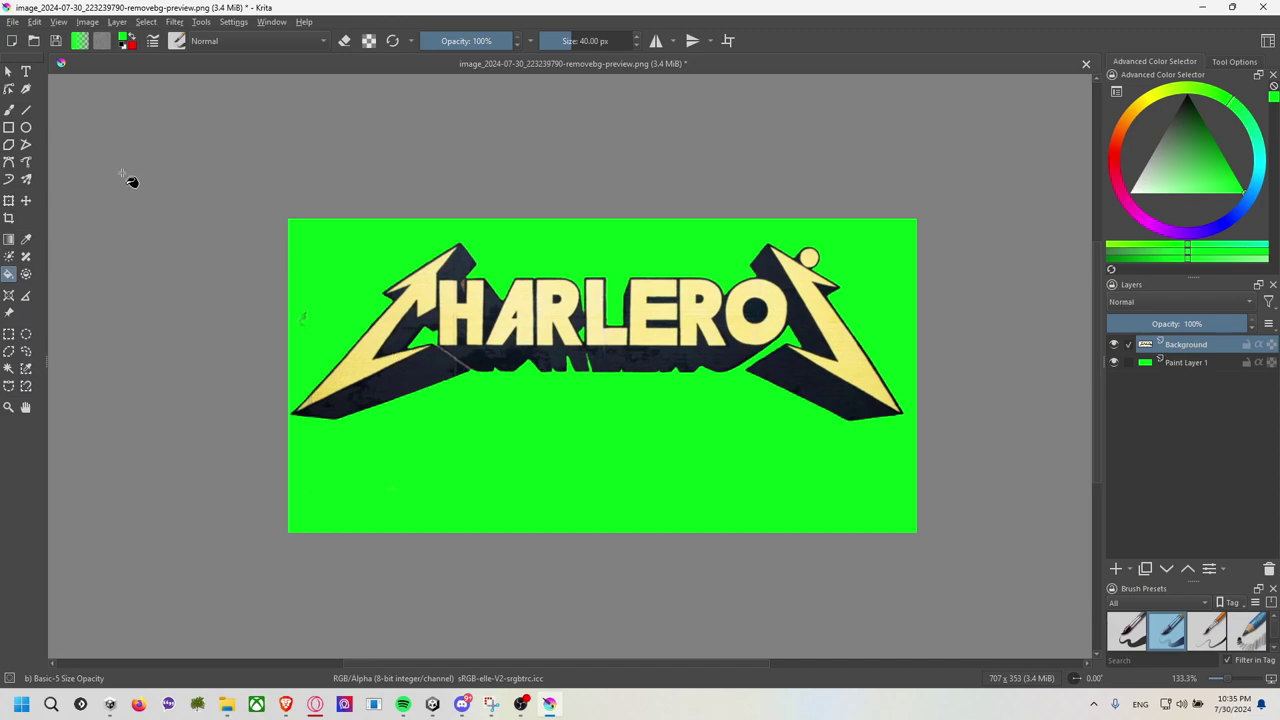
pyautogui.click(8, 110)
pyautogui.click(344, 43)
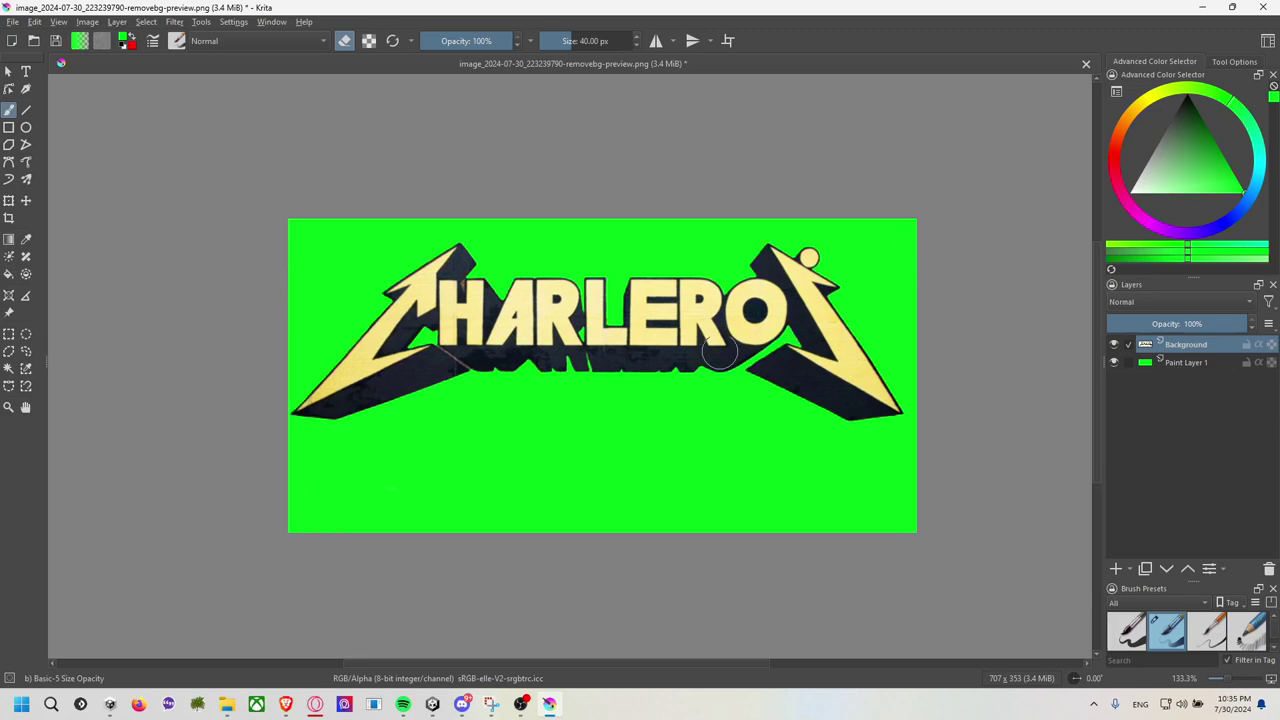
# Zoom in on the logo's left shadow edge and set the eraser size to 0.83 px.
pyautogui.click(1114, 363)
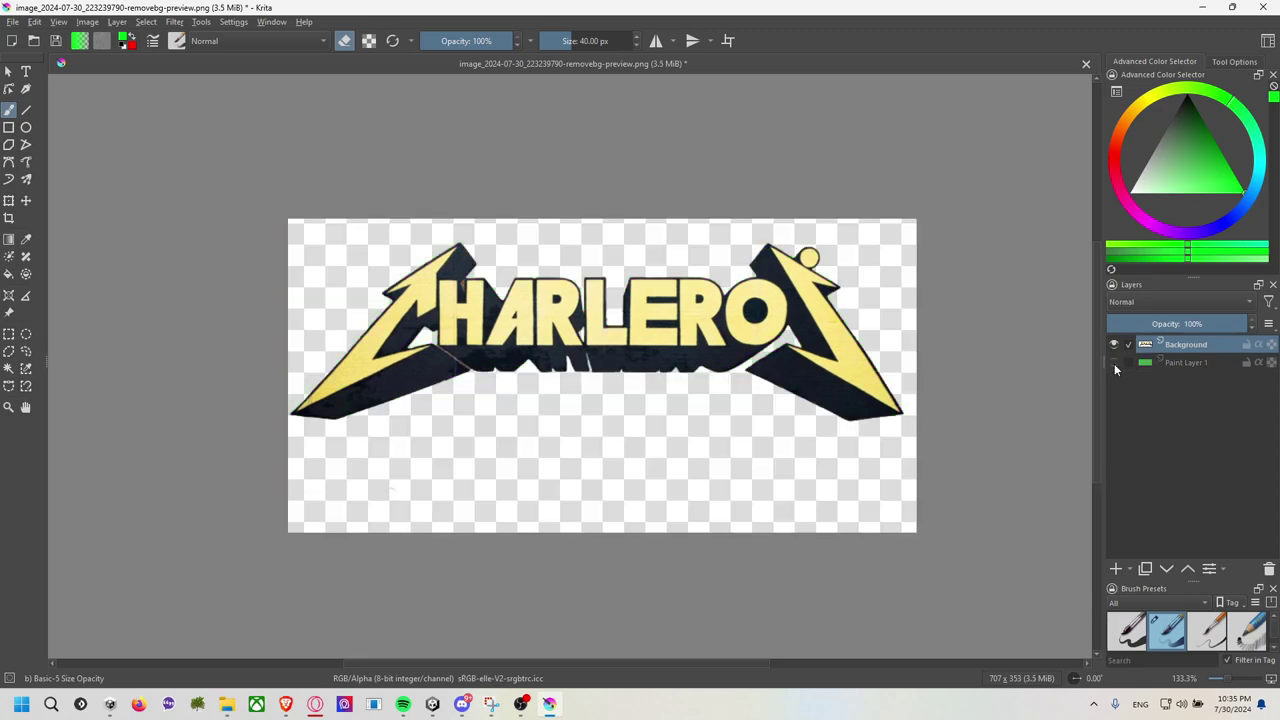
pyautogui.click(1114, 364)
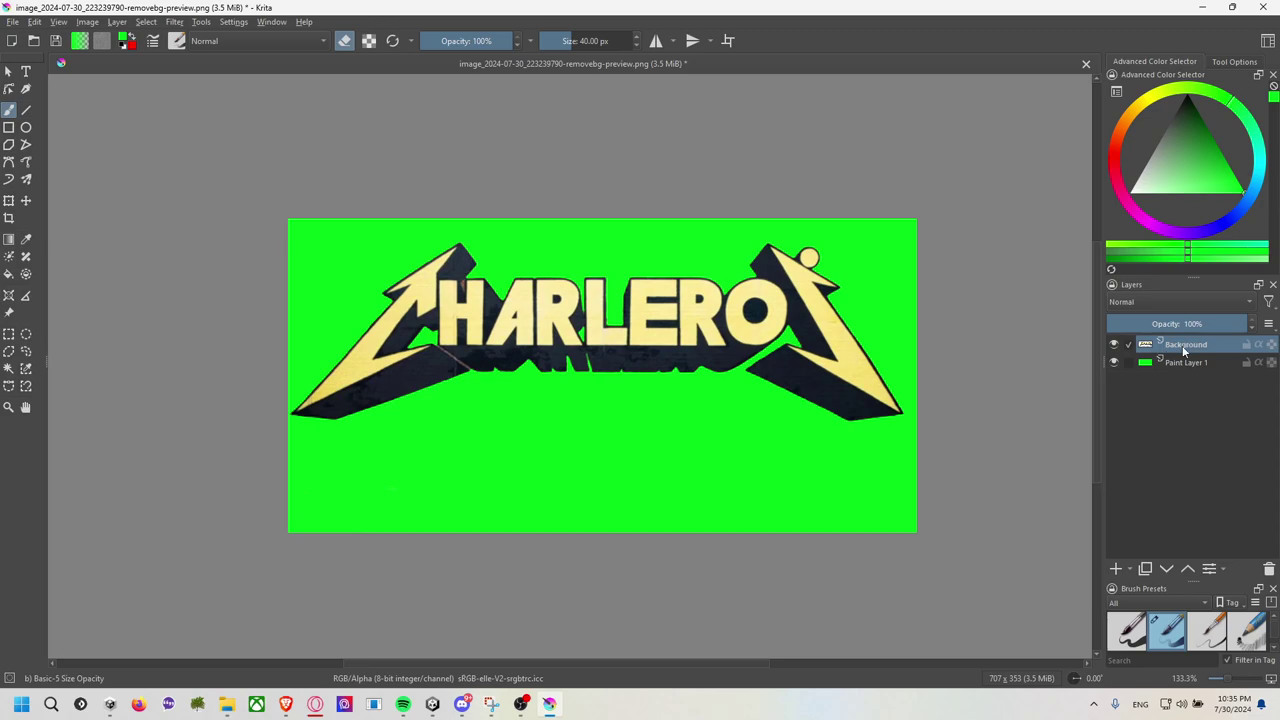
pyautogui.scroll(3, 450, 360)
pyautogui.scroll(3, 440, 330)
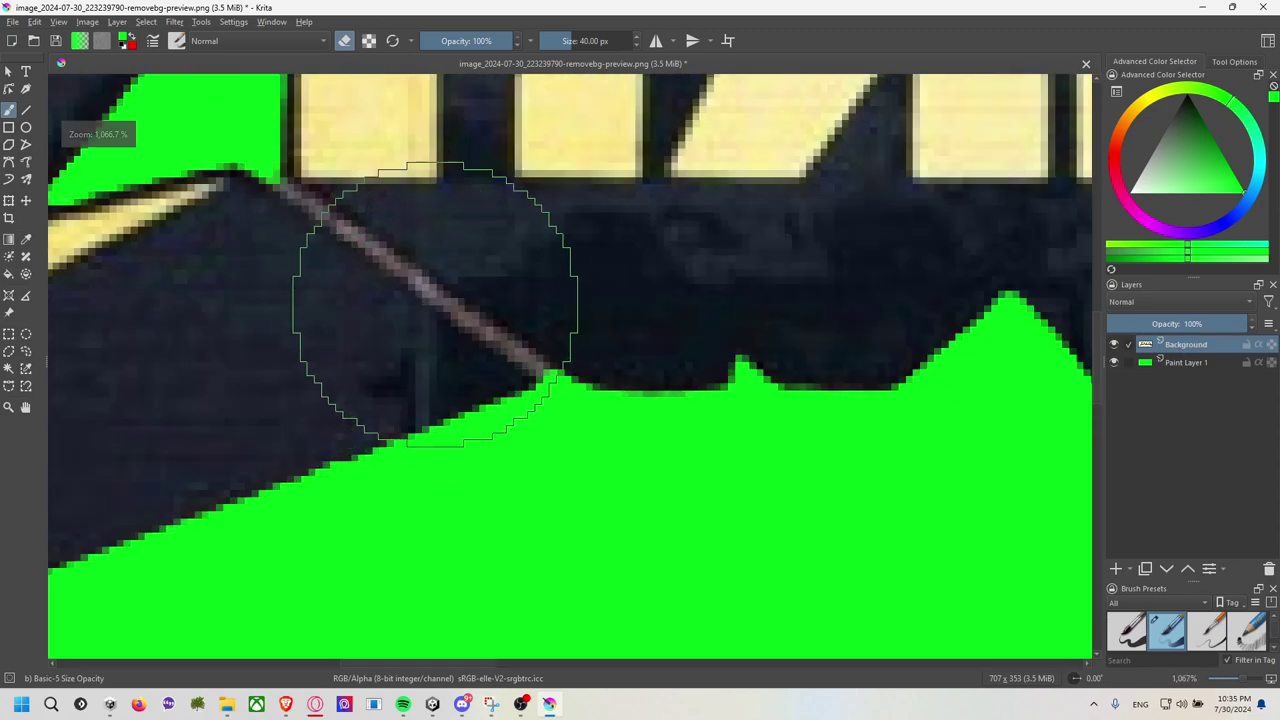
pyautogui.moveTo(432, 302); pyautogui.dragTo(518, 413)
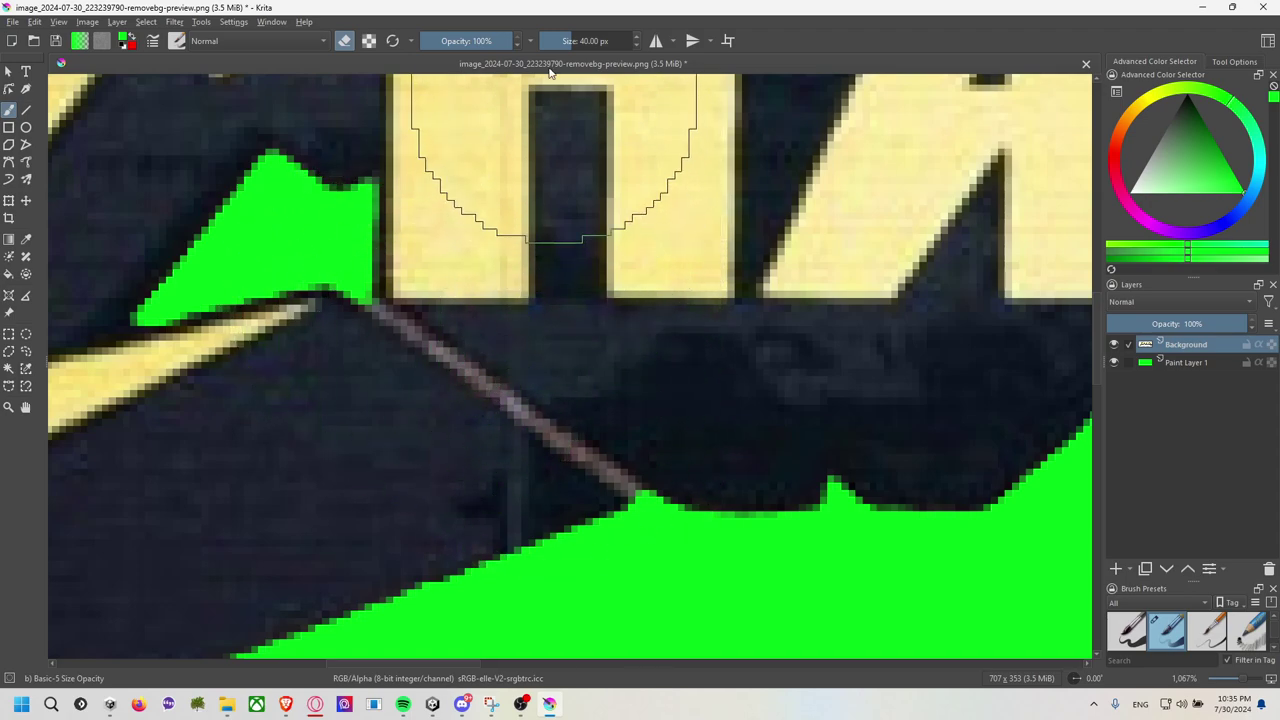
pyautogui.moveTo(556, 41); pyautogui.dragTo(546, 41)
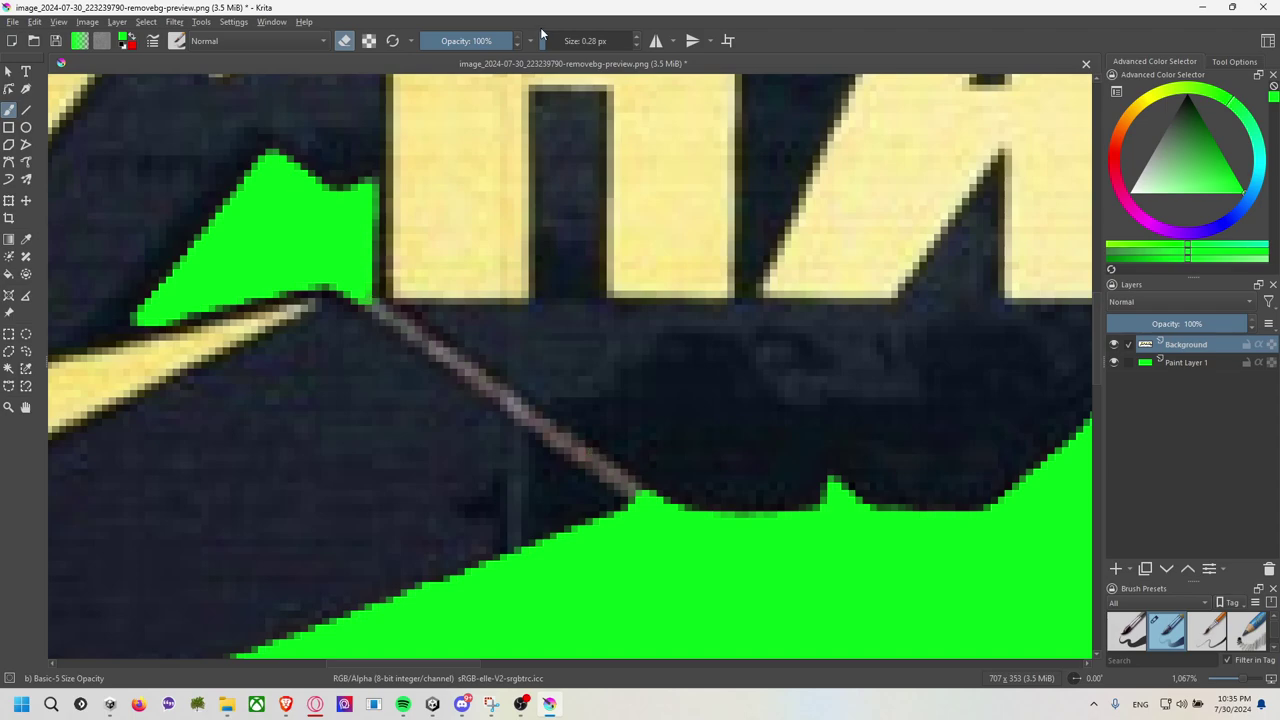
pyautogui.moveTo(546, 42); pyautogui.dragTo(548, 43)
# Erase the pale diagonal seam line through the dark shadow on Background.
pyautogui.moveTo(357, 304)
pyautogui.mouseDown()
pyautogui.moveTo(600, 475)
pyautogui.moveTo(541, 404)
pyautogui.mouseUp()
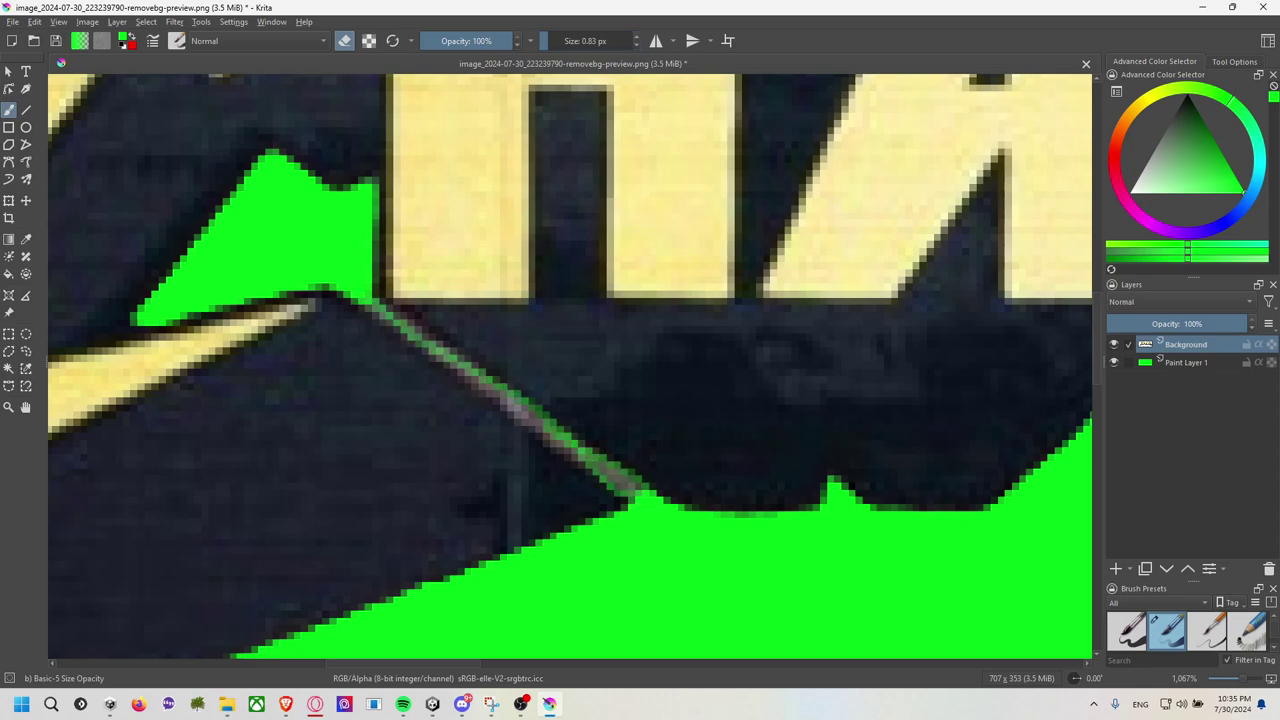
pyautogui.moveTo(380, 298); pyautogui.dragTo(397, 321)
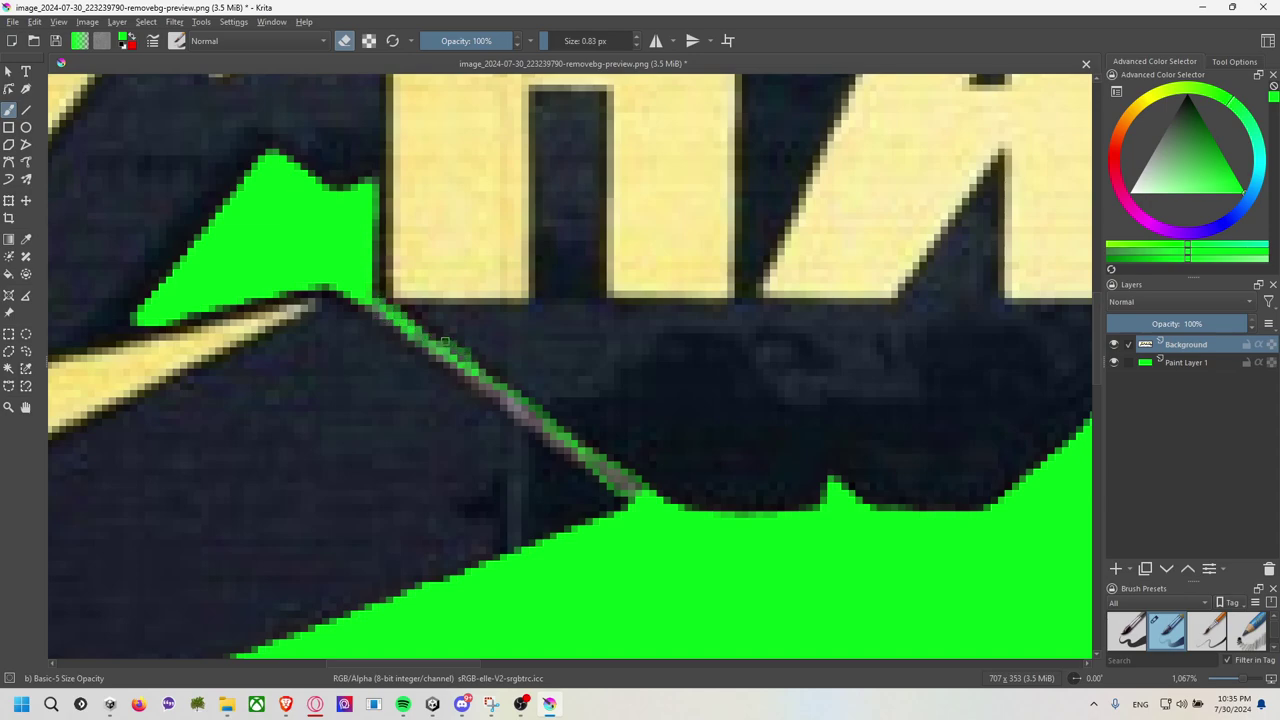
pyautogui.hotkey('ctrl', 'z')
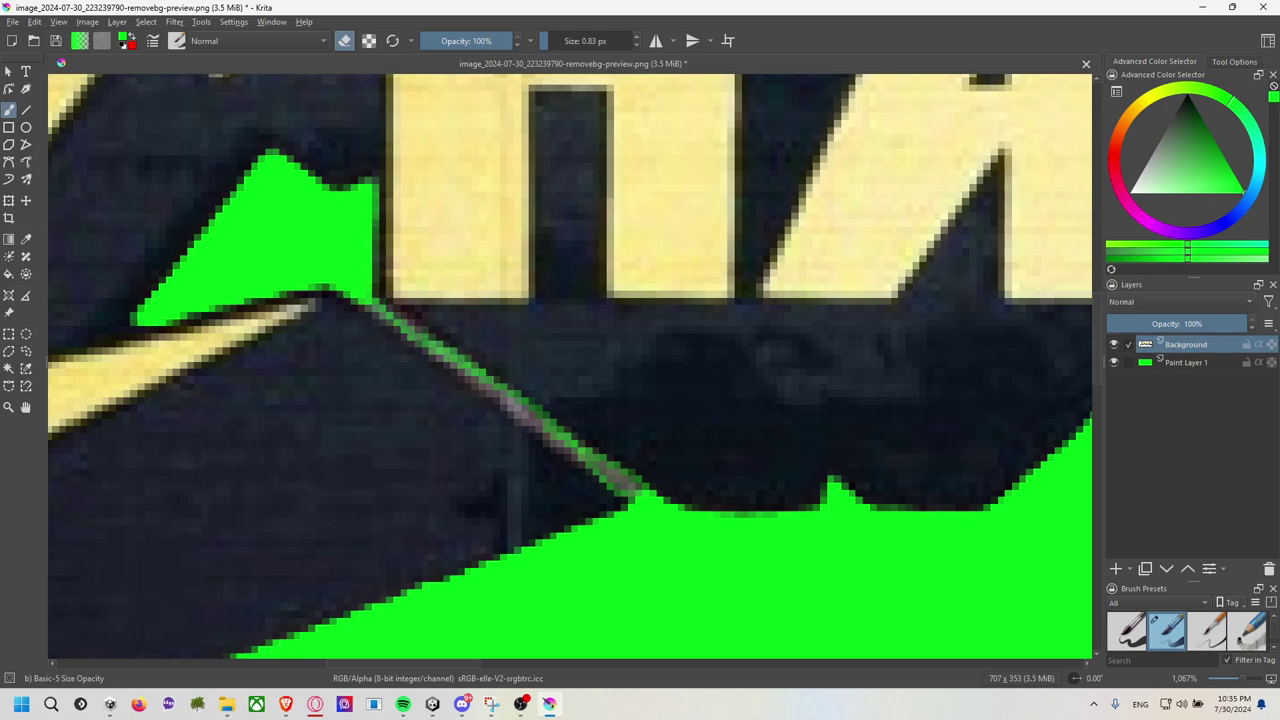
pyautogui.moveTo(425, 340)
pyautogui.mouseDown()
pyautogui.moveTo(640, 494)
pyautogui.moveTo(570, 445)
pyautogui.moveTo(636, 497)
pyautogui.moveTo(590, 460)
pyautogui.moveTo(625, 497)
pyautogui.moveTo(548, 428)
pyautogui.moveTo(560, 427)
pyautogui.mouseUp()
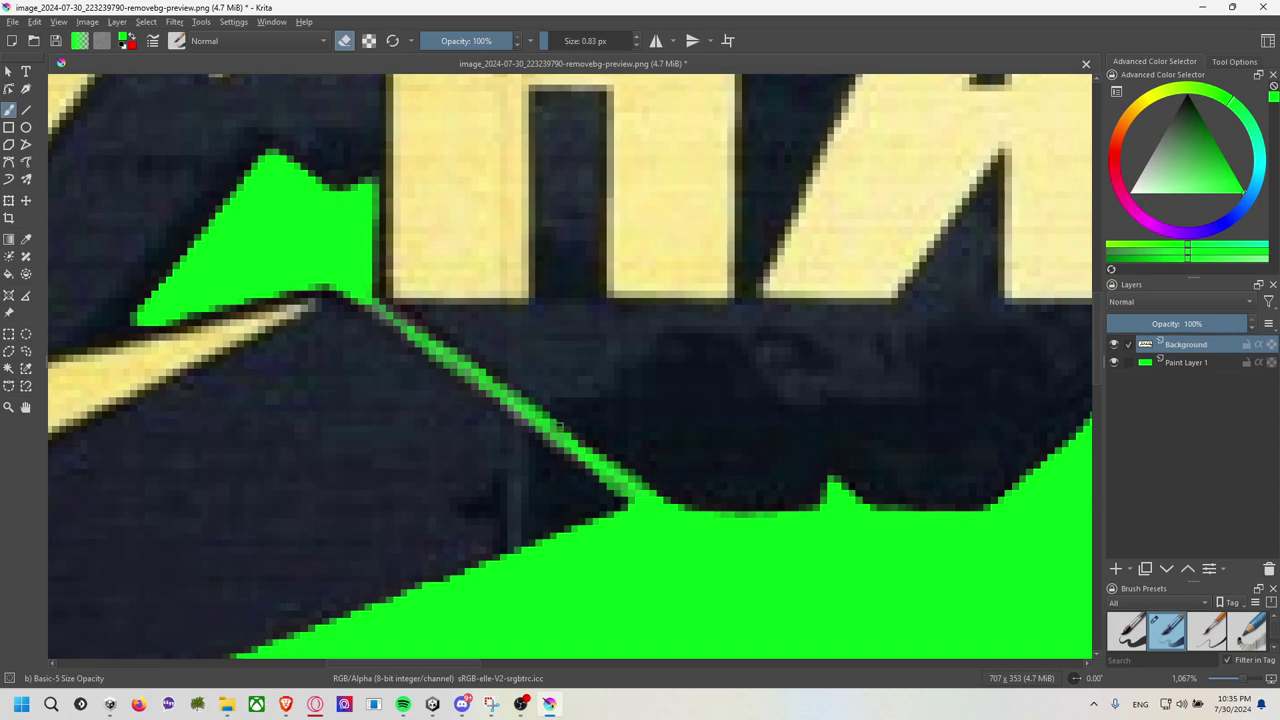
pyautogui.moveTo(493, 381)
pyautogui.mouseDown()
pyautogui.moveTo(370, 296)
pyautogui.moveTo(420, 346)
pyautogui.mouseUp()
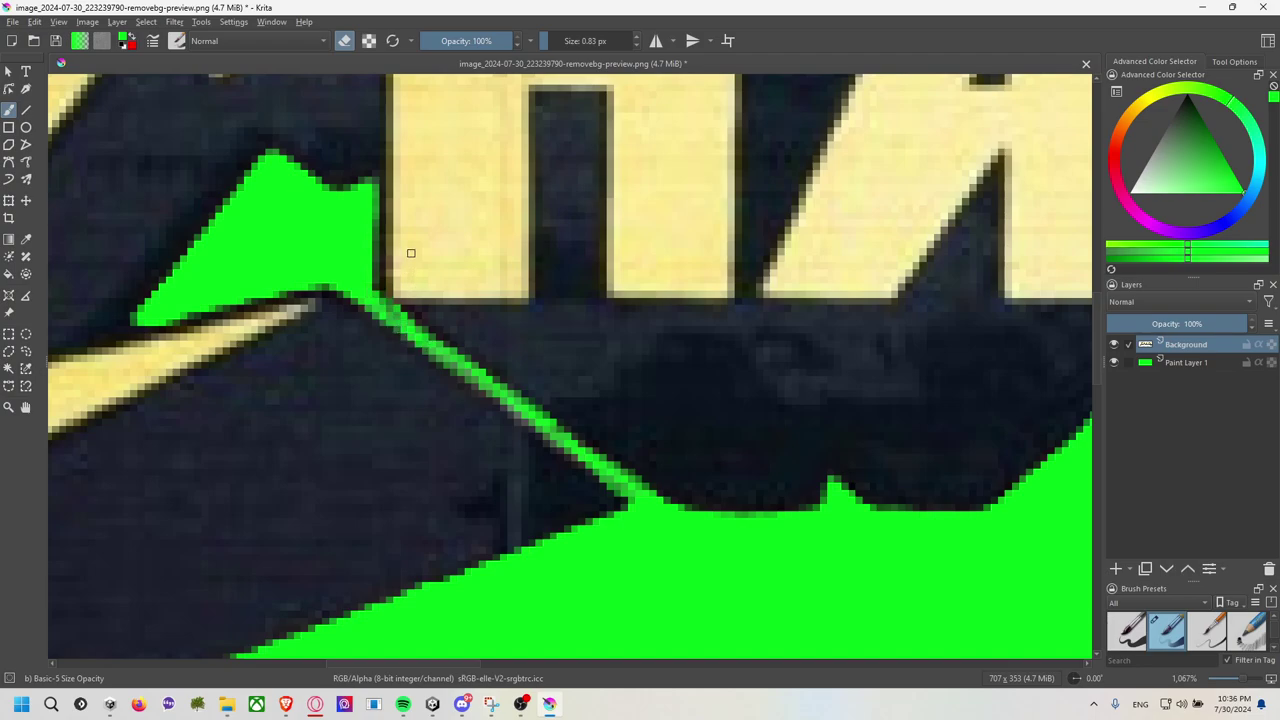
pyautogui.scroll(-2, 410, 253)
# Set the eraser to 2.56 px and widen the erased green gap along the diagonal.
pyautogui.scroll(-5, 410, 253)
pyautogui.scroll(4, 412, 256)
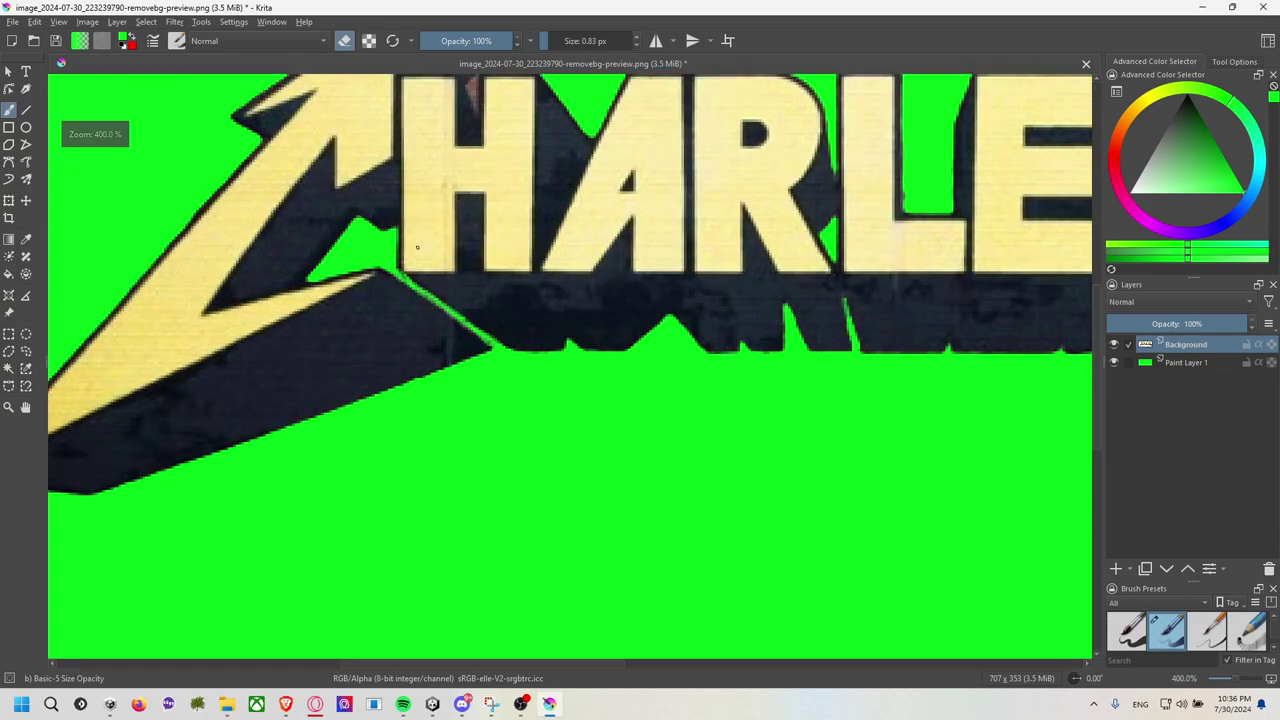
pyautogui.scroll(4, 417, 247)
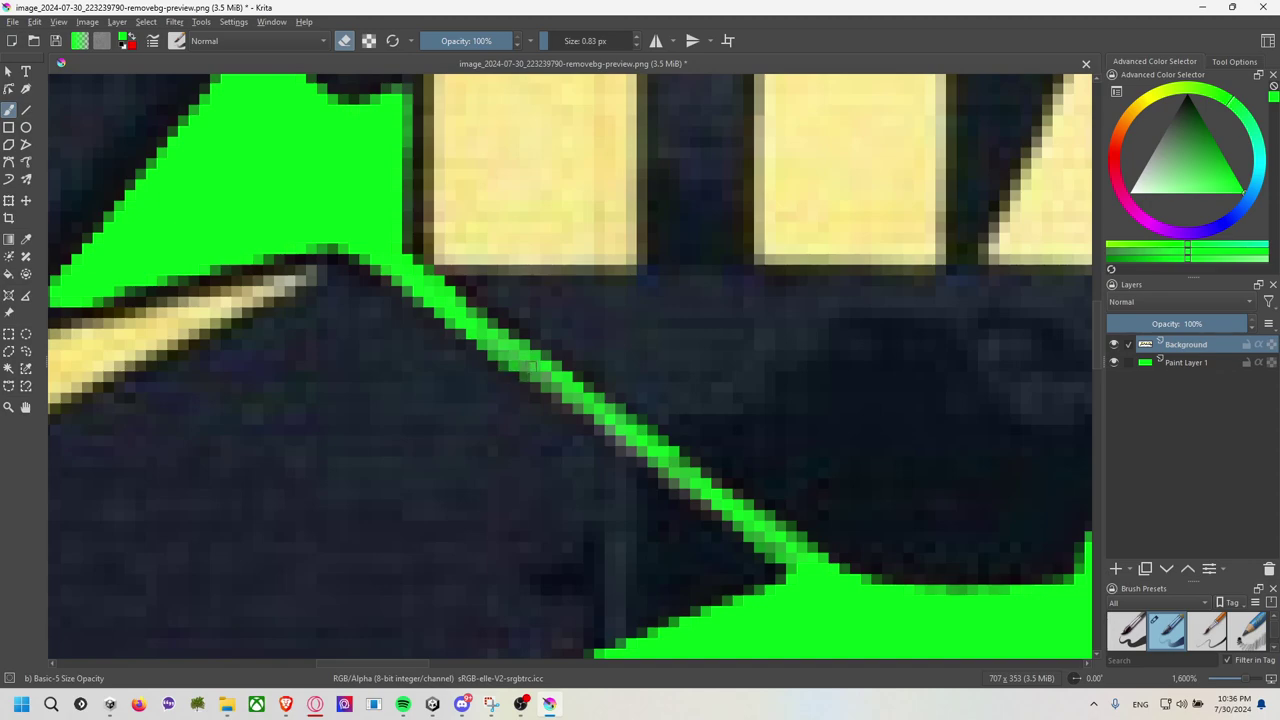
pyautogui.moveTo(549, 41); pyautogui.dragTo(552, 41)
pyautogui.moveTo(418, 260)
pyautogui.mouseDown()
pyautogui.moveTo(590, 410)
pyautogui.moveTo(680, 460)
pyautogui.moveTo(810, 568)
pyautogui.mouseUp()
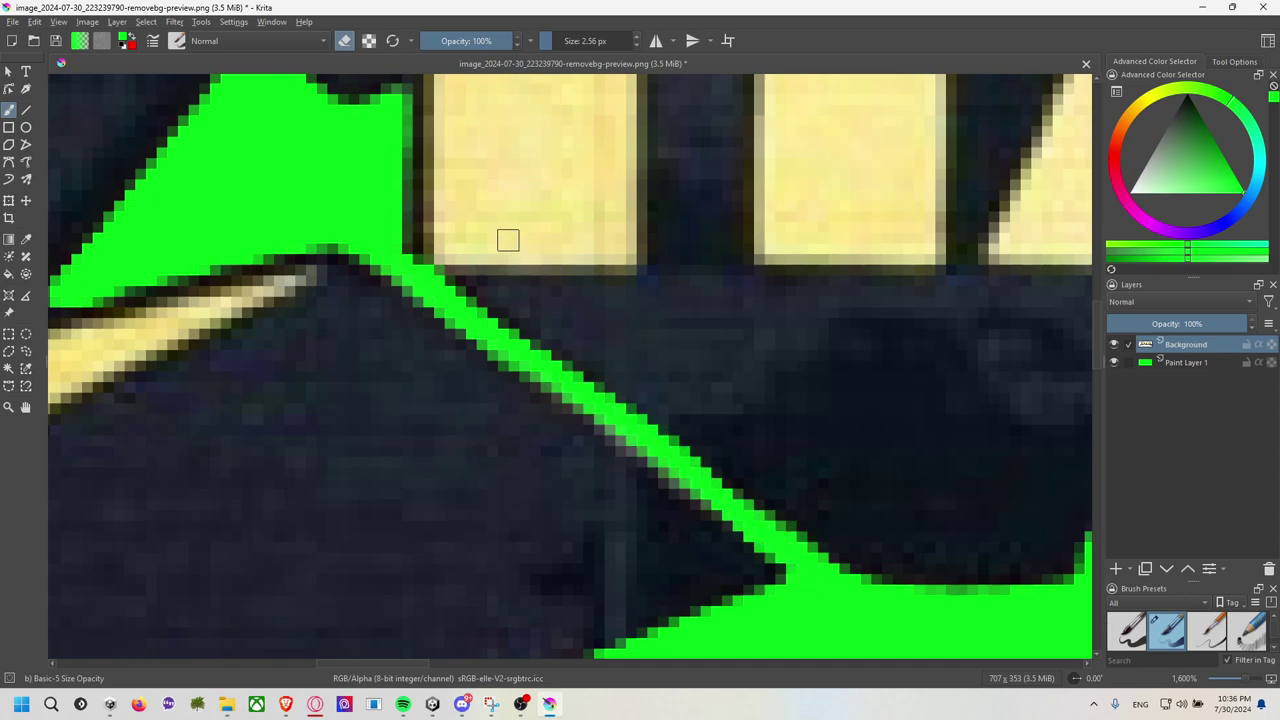
# Bring the green area beside the H into view and undo a stray erase across HAR.
pyautogui.scroll(2, 510, 260)
pyautogui.scroll(3, 508, 280)
pyautogui.scroll(3, 505, 400)
pyautogui.scroll(2, 540, 350)
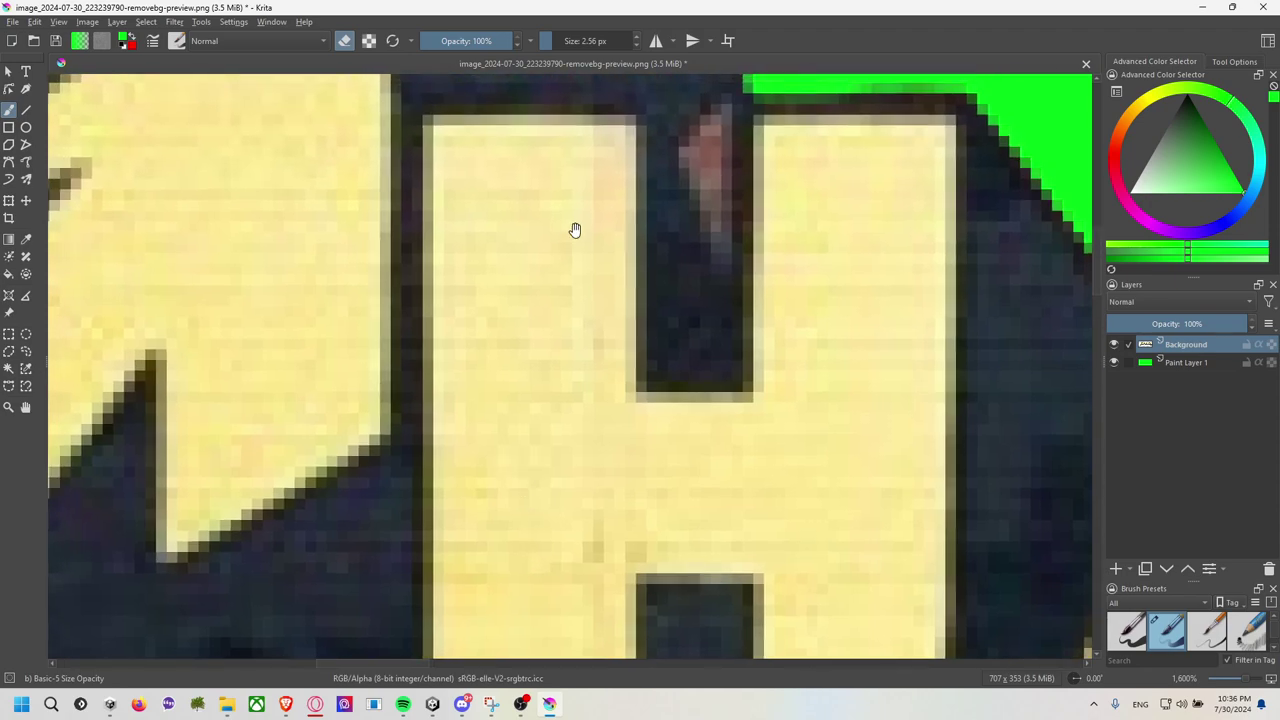
pyautogui.moveTo(575, 230); pyautogui.dragTo(414, 380)
pyautogui.moveTo(566, 277)
pyautogui.mouseDown()
pyautogui.moveTo(517, 266)
pyautogui.moveTo(500, 405)
pyautogui.moveTo(540, 250)
pyautogui.moveTo(502, 282)
pyautogui.mouseUp()
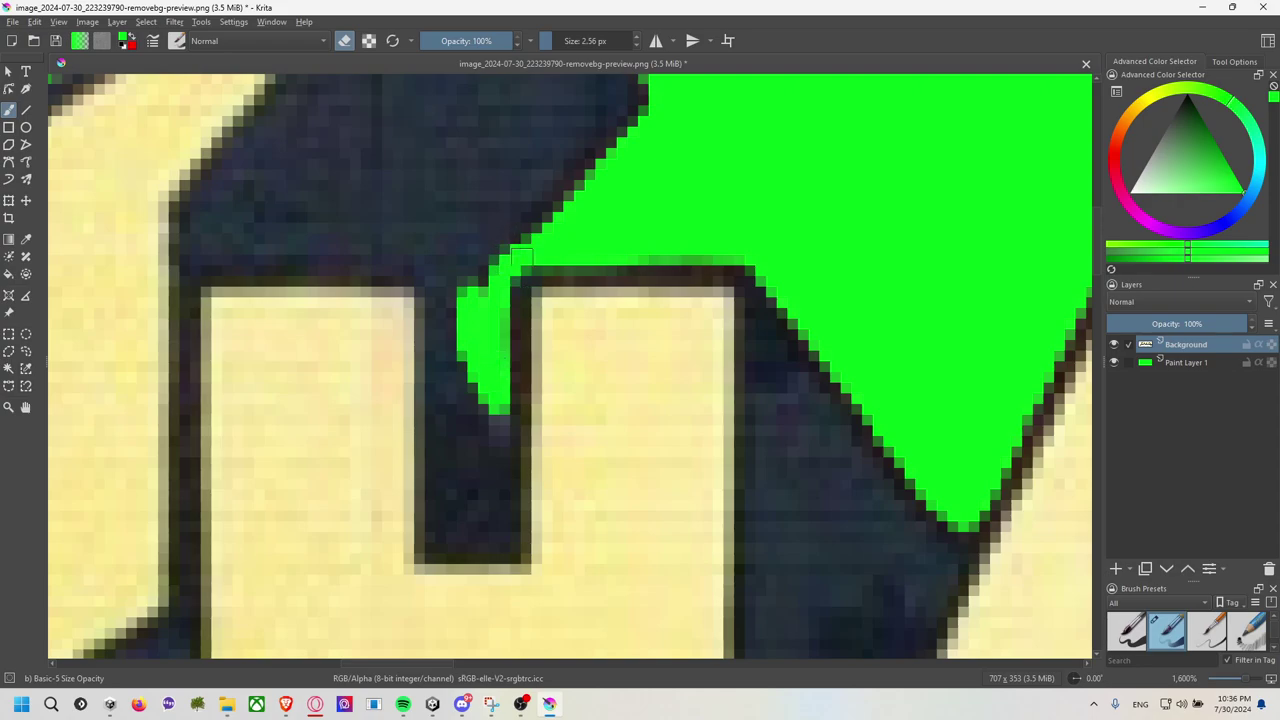
pyautogui.scroll(-4, 560, 283)
pyautogui.scroll(-3, 560, 283)
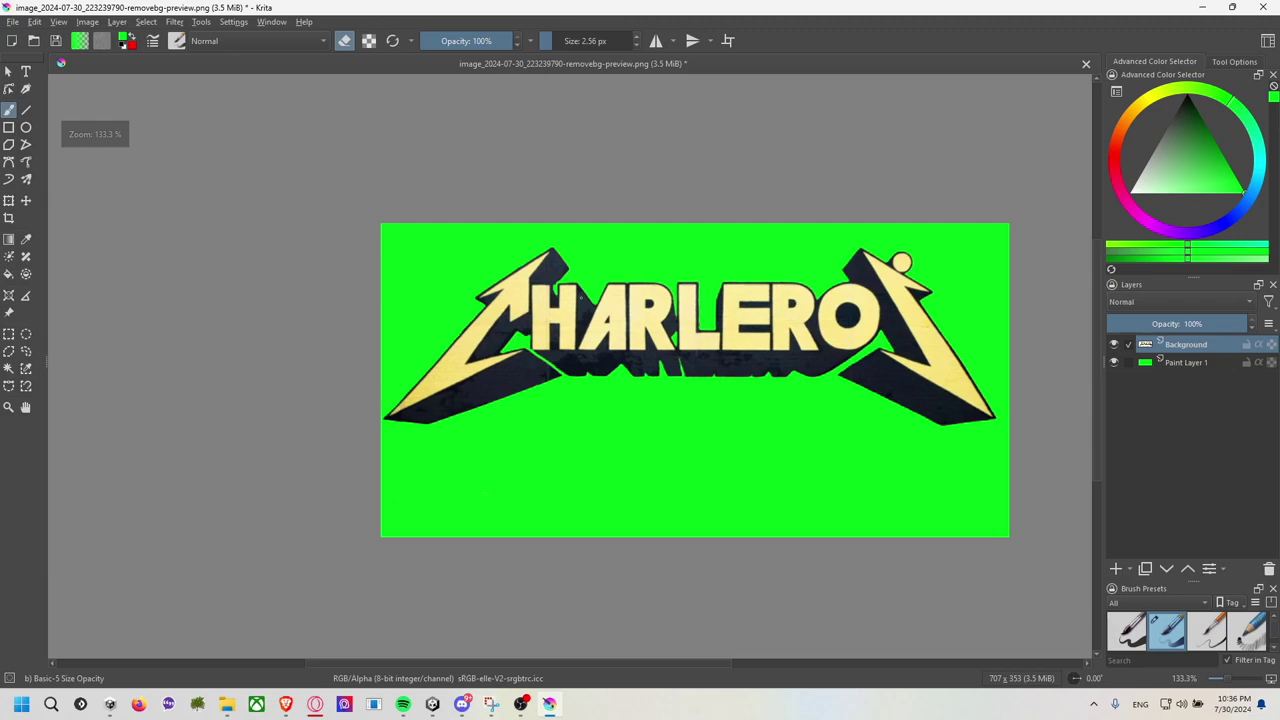
pyautogui.hotkey('ctrl', 'z')
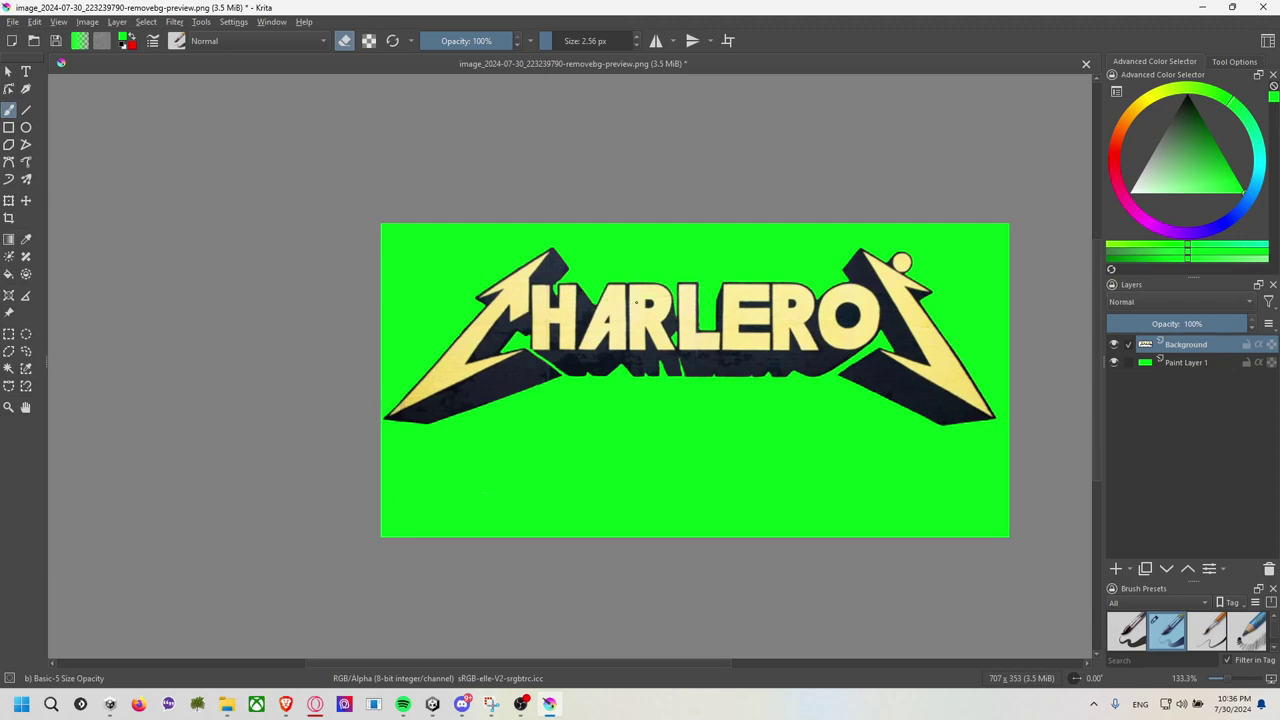
# Zoom into the green gap's corner near the L and erase the dark fringe pixels.
pyautogui.scroll(2, 512, 306)
pyautogui.scroll(1, 512, 306)
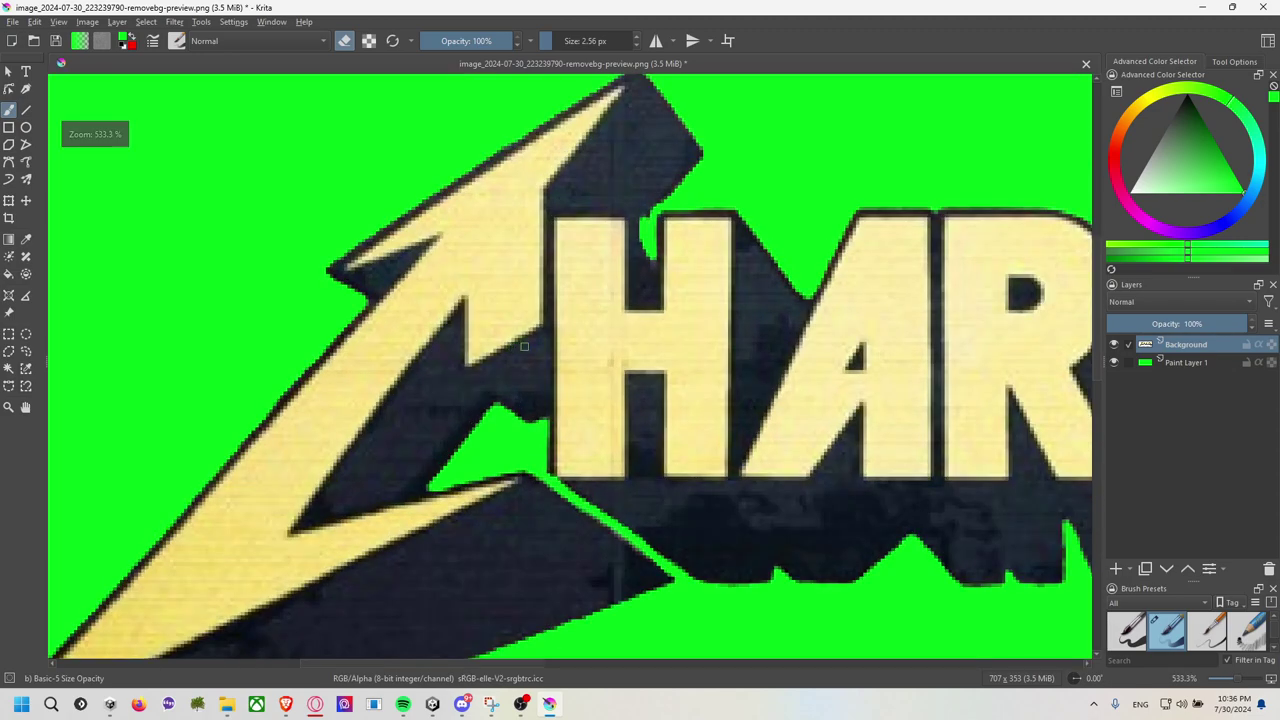
pyautogui.scroll(1, 585, 353)
pyautogui.scroll(-3, 585, 353)
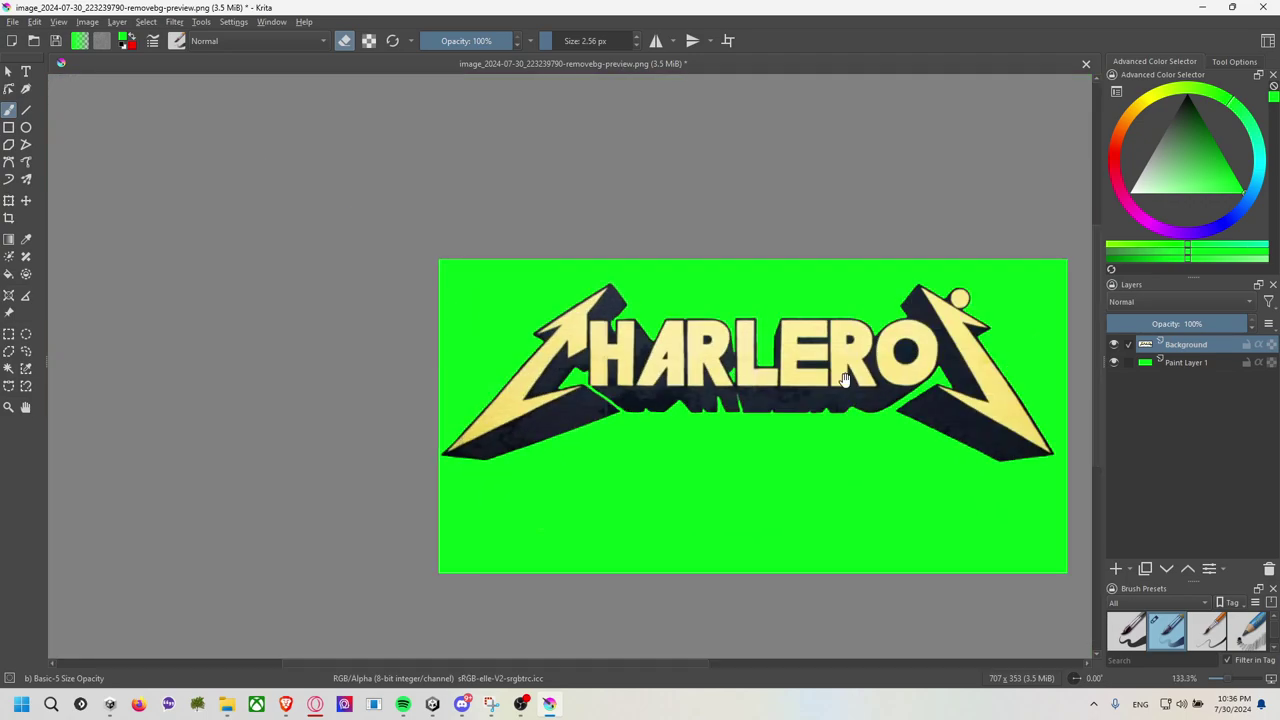
pyautogui.moveTo(870, 378)
pyautogui.mouseDown()
pyautogui.moveTo(780, 333)
pyautogui.moveTo(1043, 346)
pyautogui.mouseUp()
pyautogui.scroll(3, 780, 333)
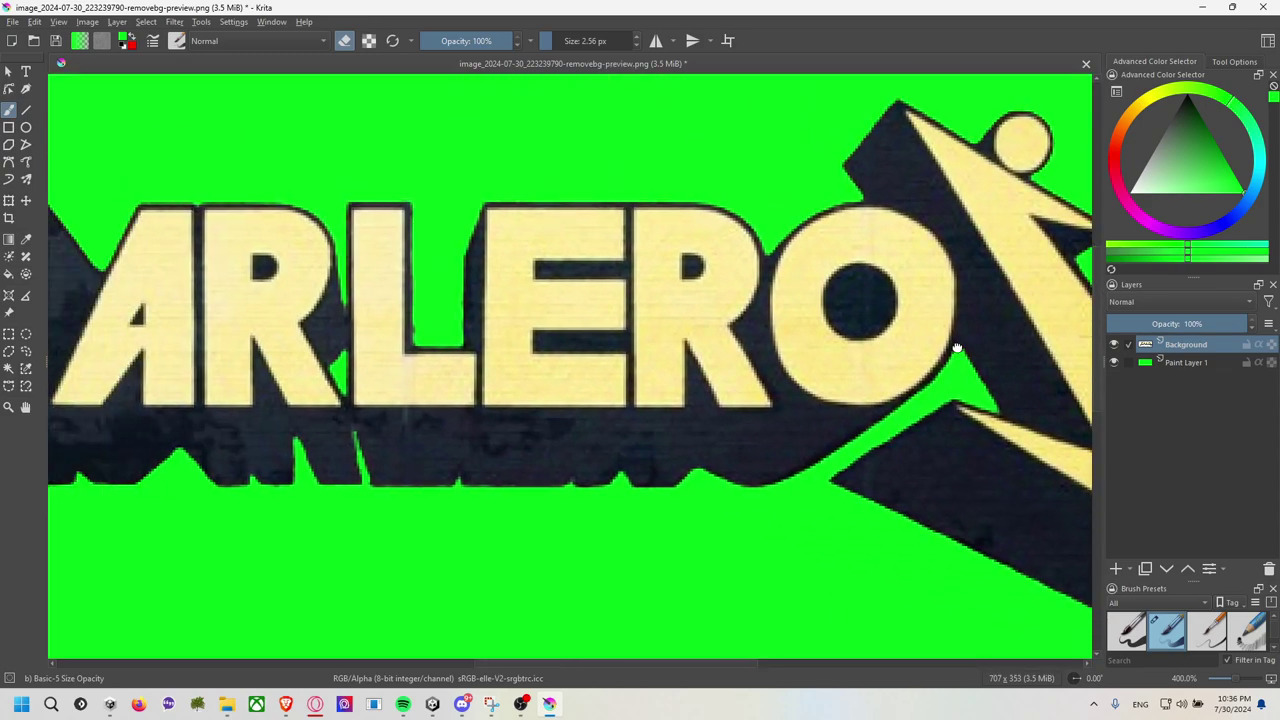
pyautogui.scroll(2, 596, 319)
pyautogui.scroll(4, 552, 331)
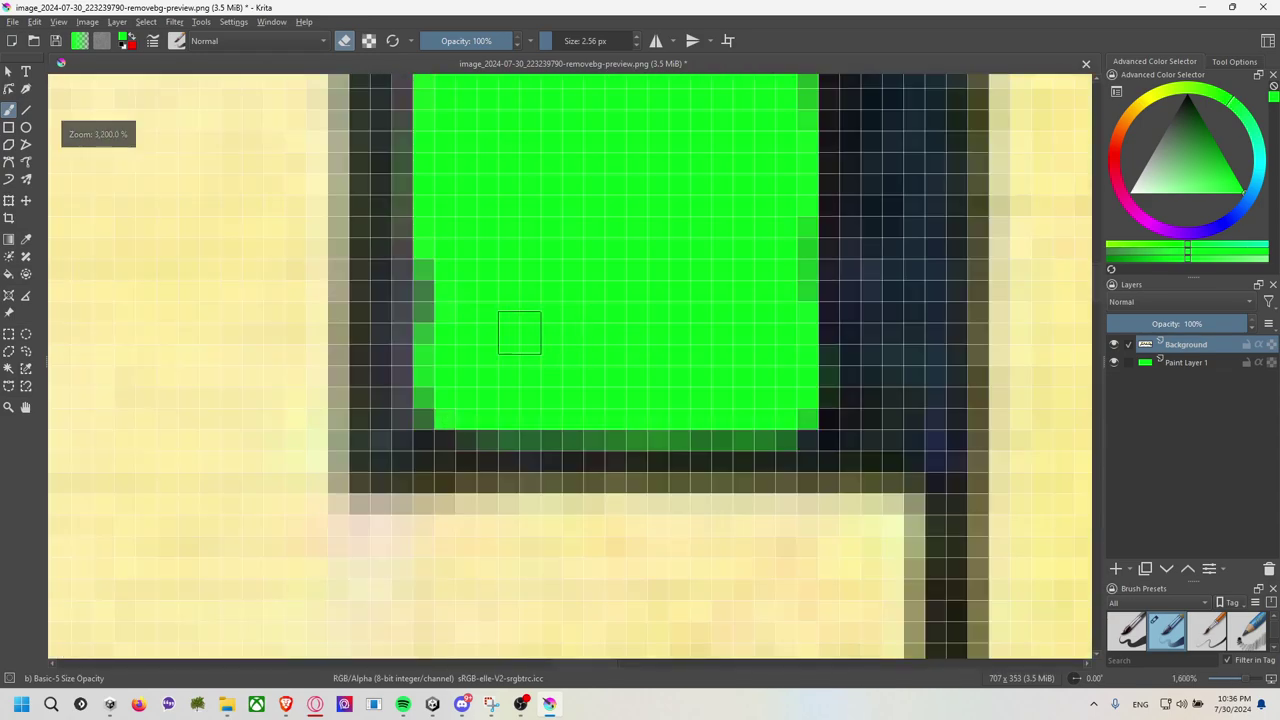
pyautogui.moveTo(435, 340); pyautogui.dragTo(434, 380)
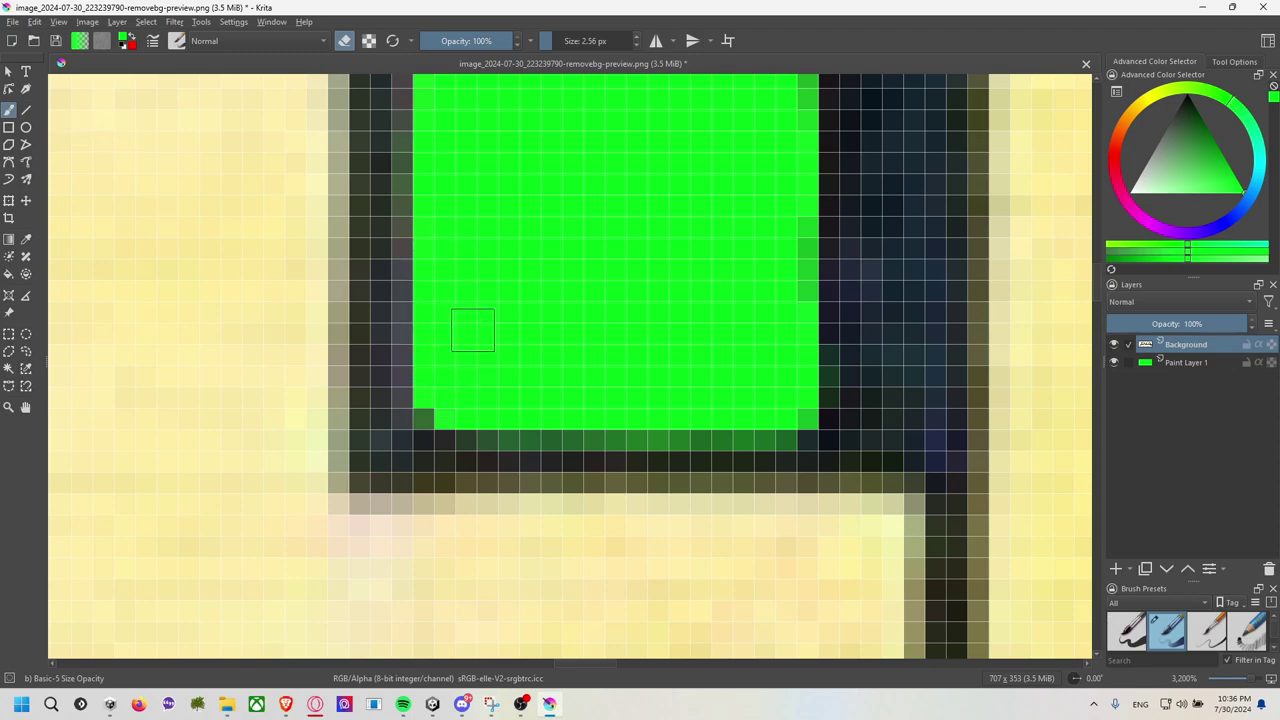
# Zoom out and pan to show the whole CHARLEROI logo on green.
pyautogui.scroll(-6, 523, 284)
pyautogui.scroll(1, 523, 284)
pyautogui.scroll(4, 570, 230)
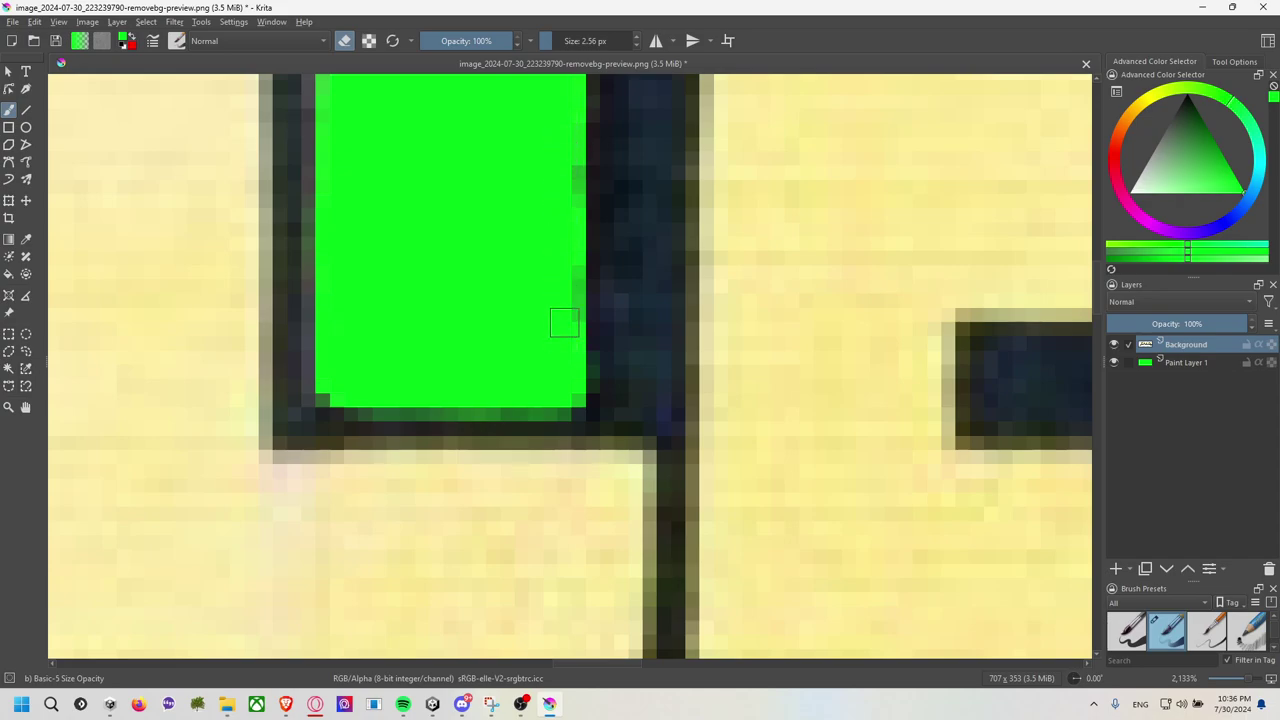
pyautogui.scroll(-7, 558, 210)
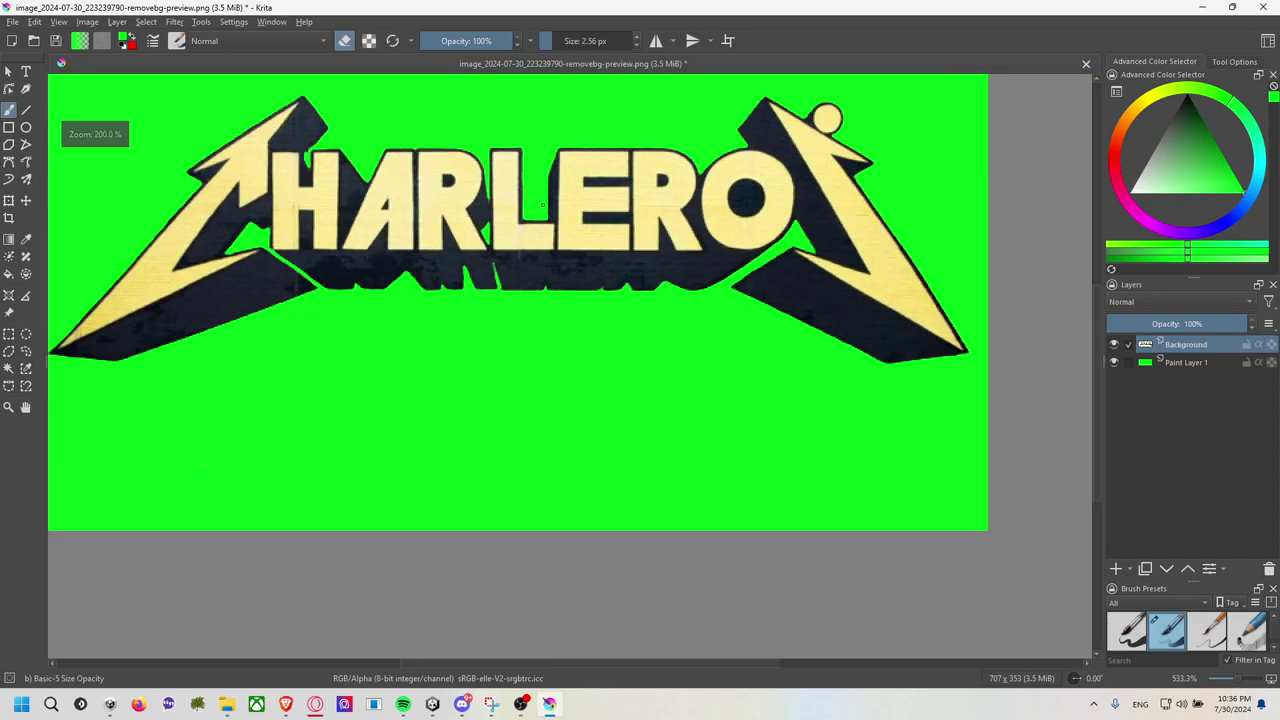
pyautogui.moveTo(550, 230); pyautogui.dragTo(592, 283)
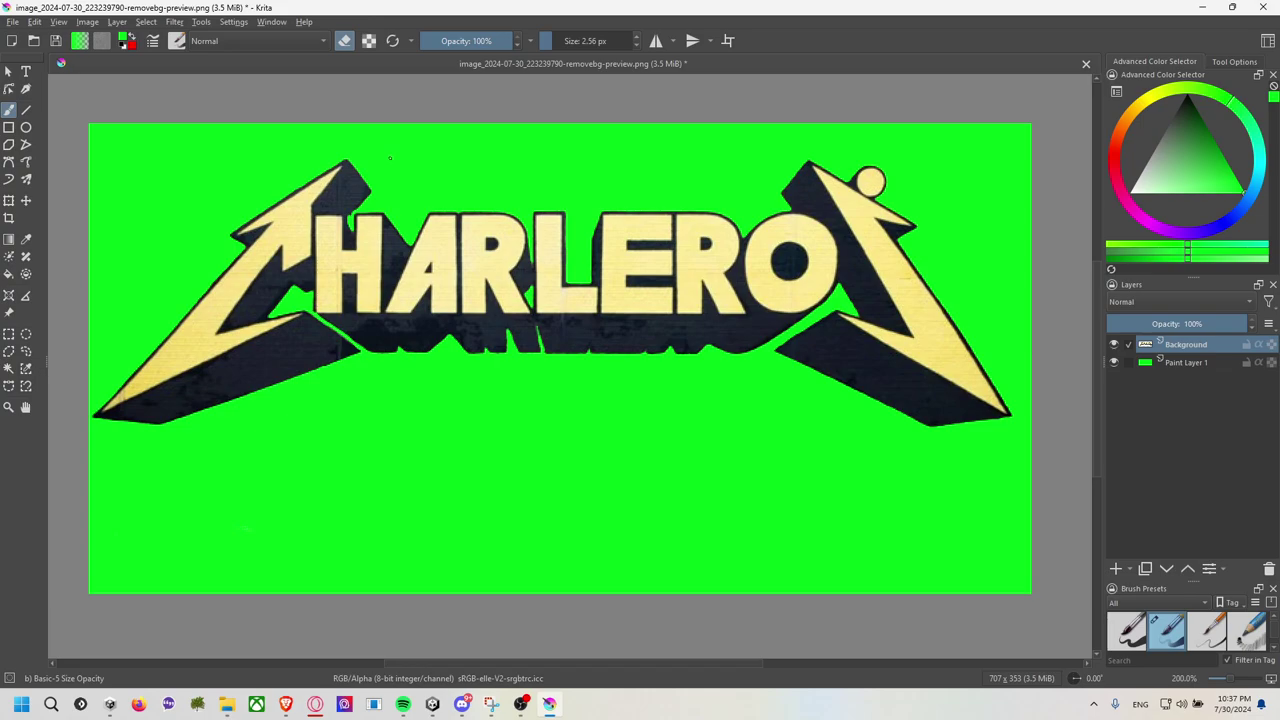
# Resize the canvas to 1024 × 1024 pixels, keeping pixels as the unit.
pyautogui.click(262, 22)
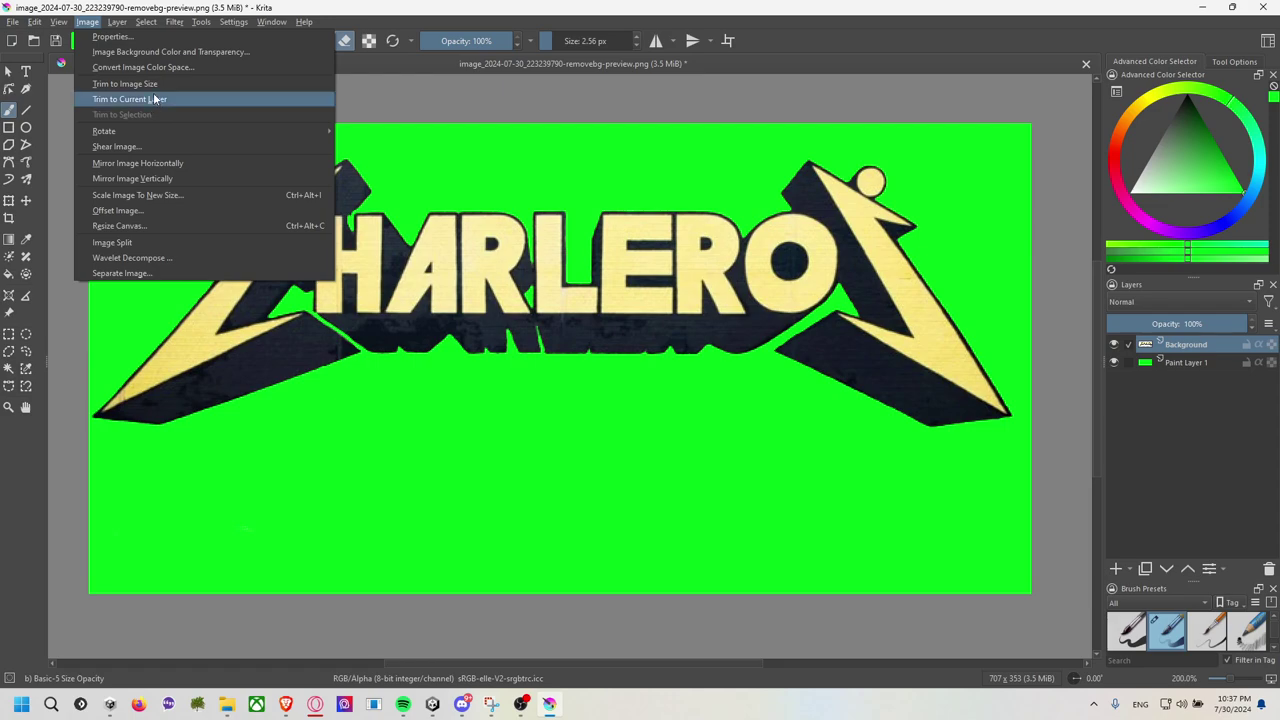
pyautogui.click(154, 226)
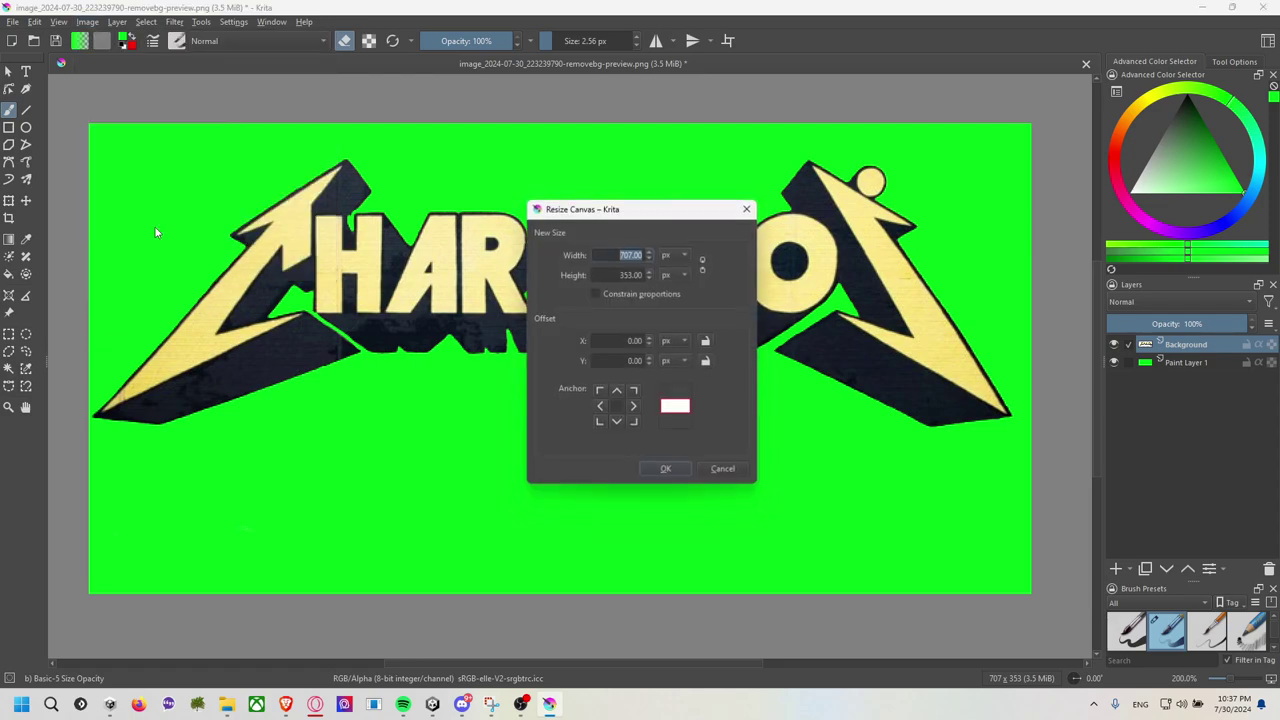
pyautogui.click(670, 256)
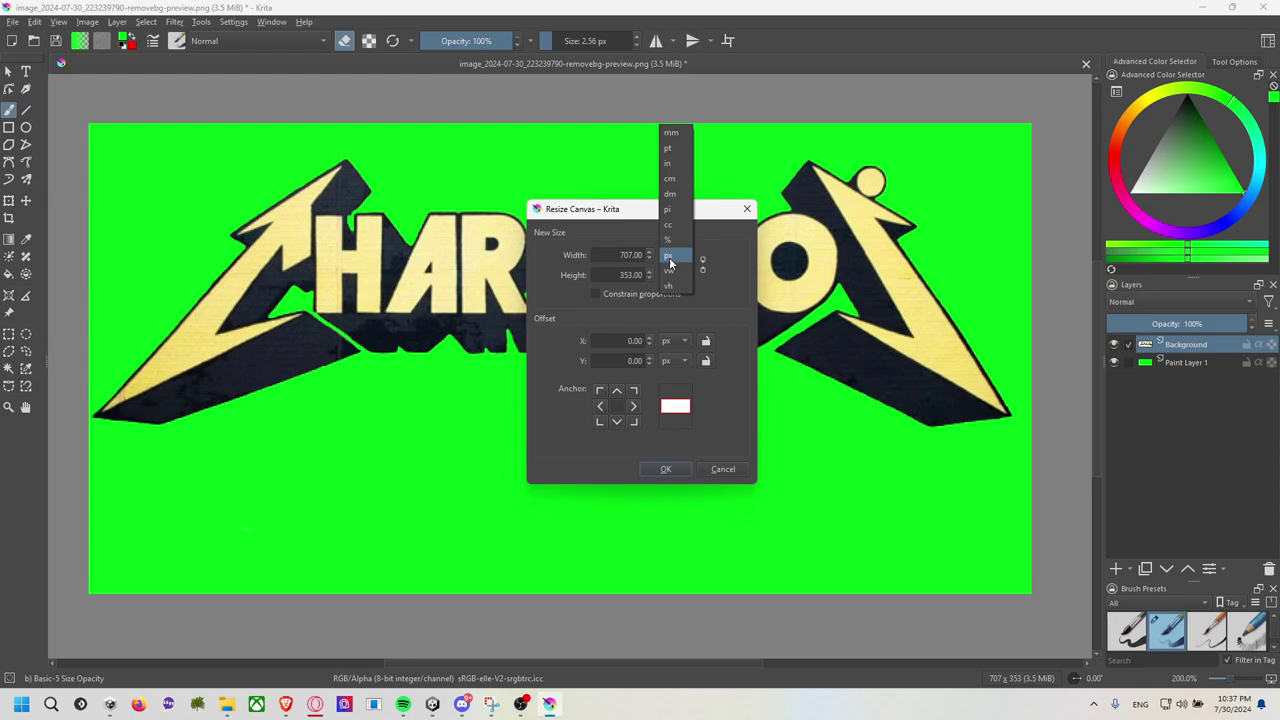
pyautogui.click(670, 256)
pyautogui.hotkey('shift', 'Tab')
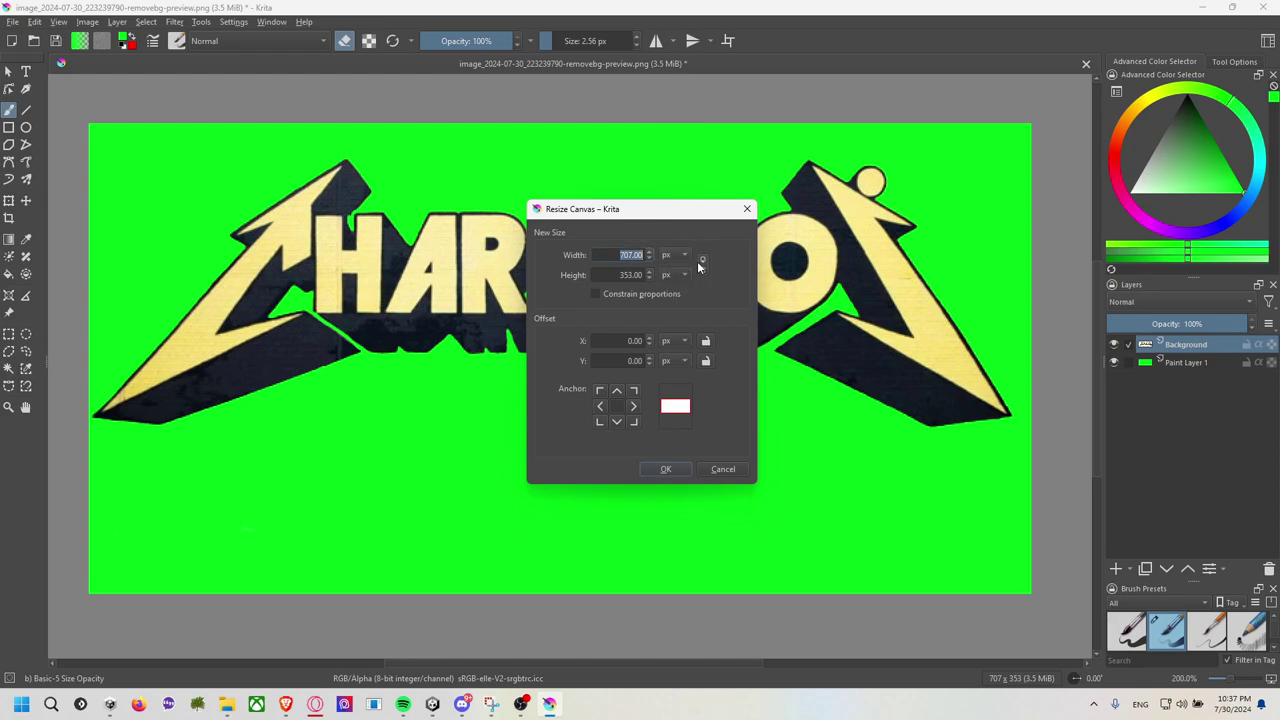
pyautogui.write('1024')
pyautogui.press('Tab')
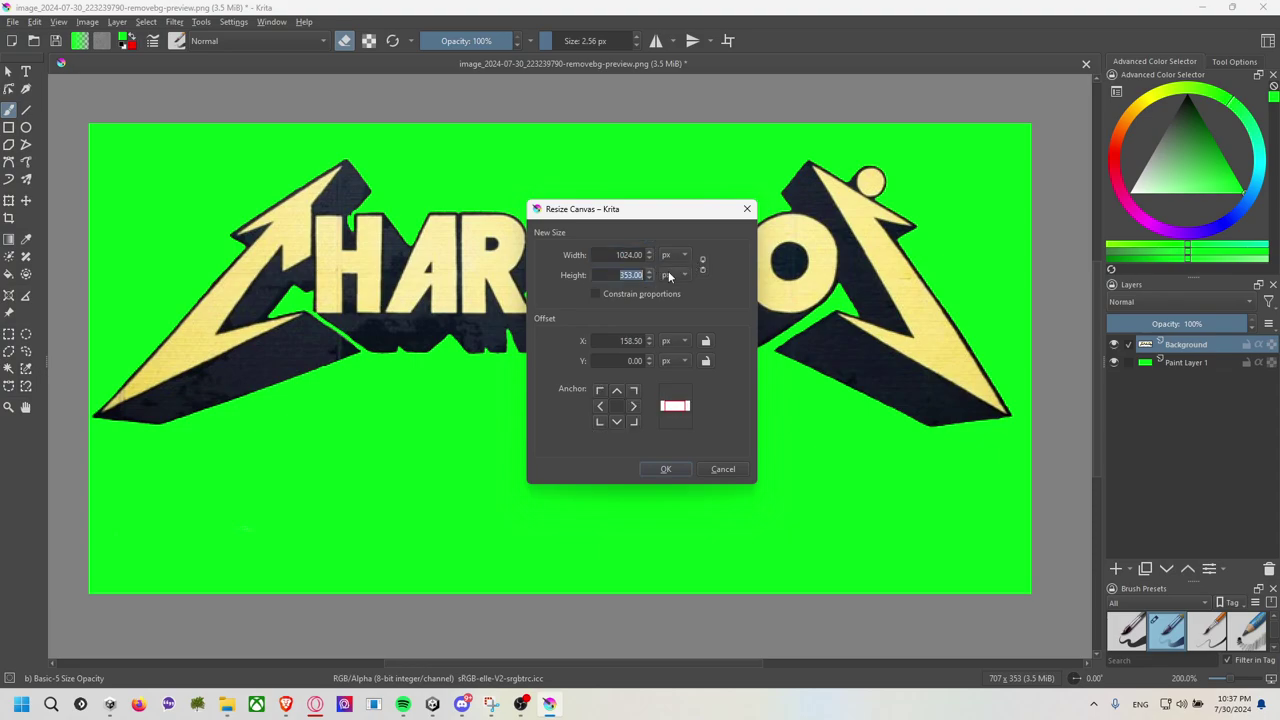
pyautogui.write('1024')
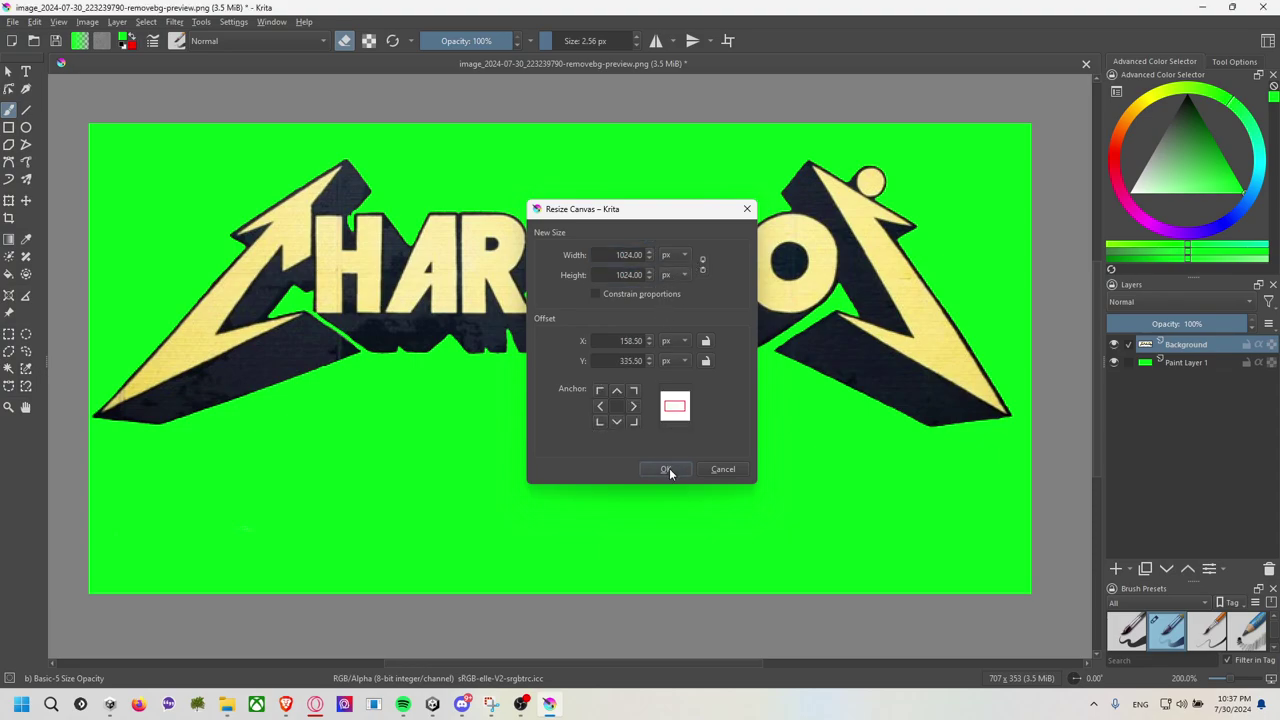
pyautogui.click(666, 468)
pyautogui.scroll(-3, 590, 365)
pyautogui.scroll(2, 590, 365)
# Hide the green Paint Layer 1 and select the entire canvas for transforming.
pyautogui.scroll(-3, 590, 365)
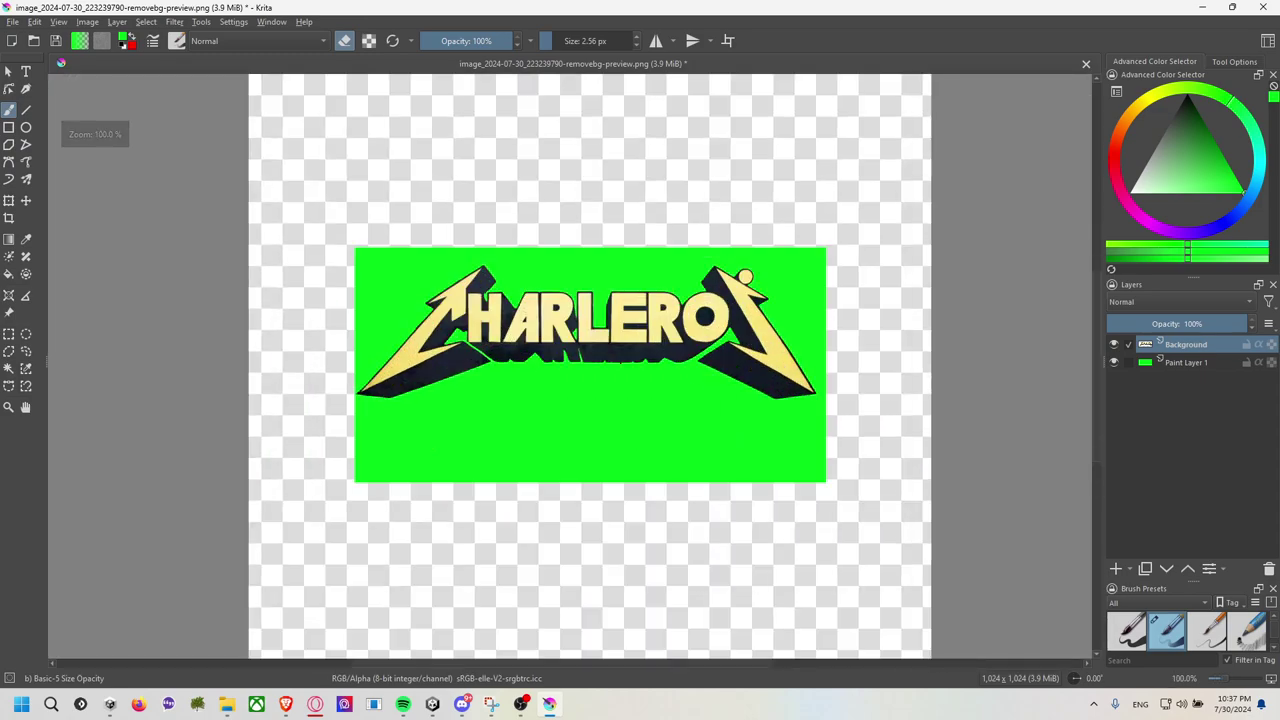
pyautogui.scroll(1, 590, 365)
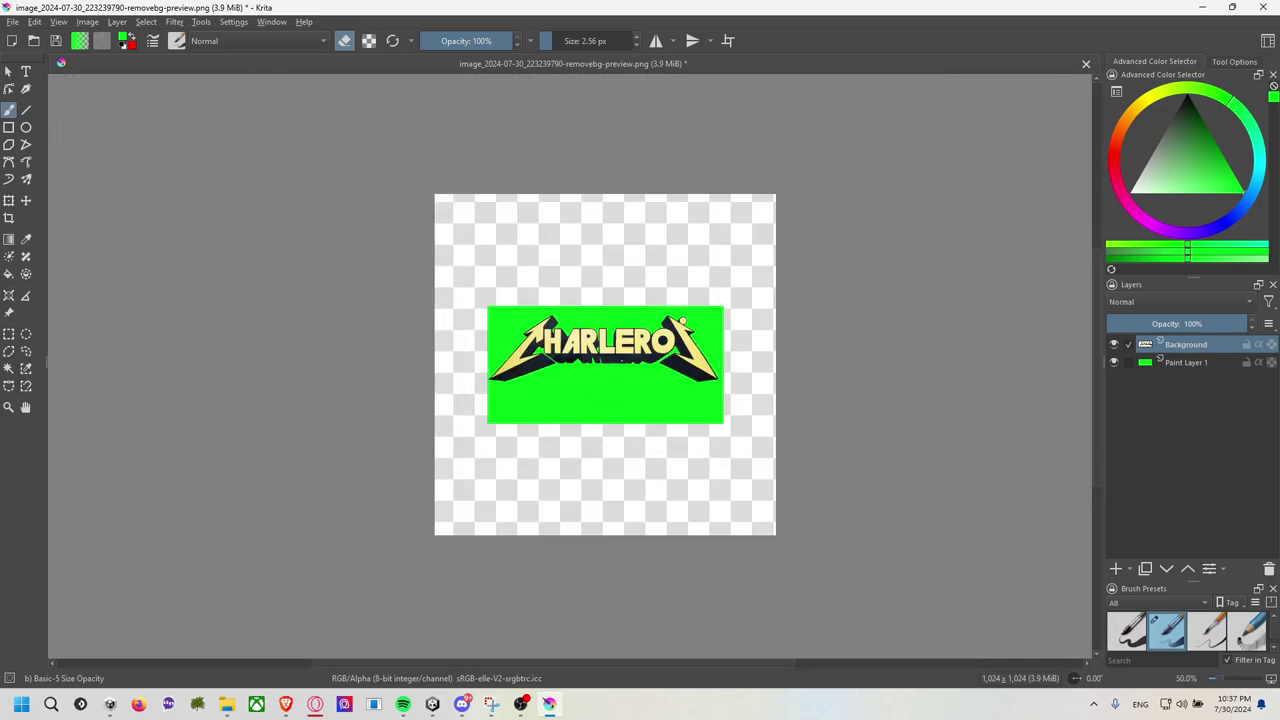
pyautogui.click(1114, 362)
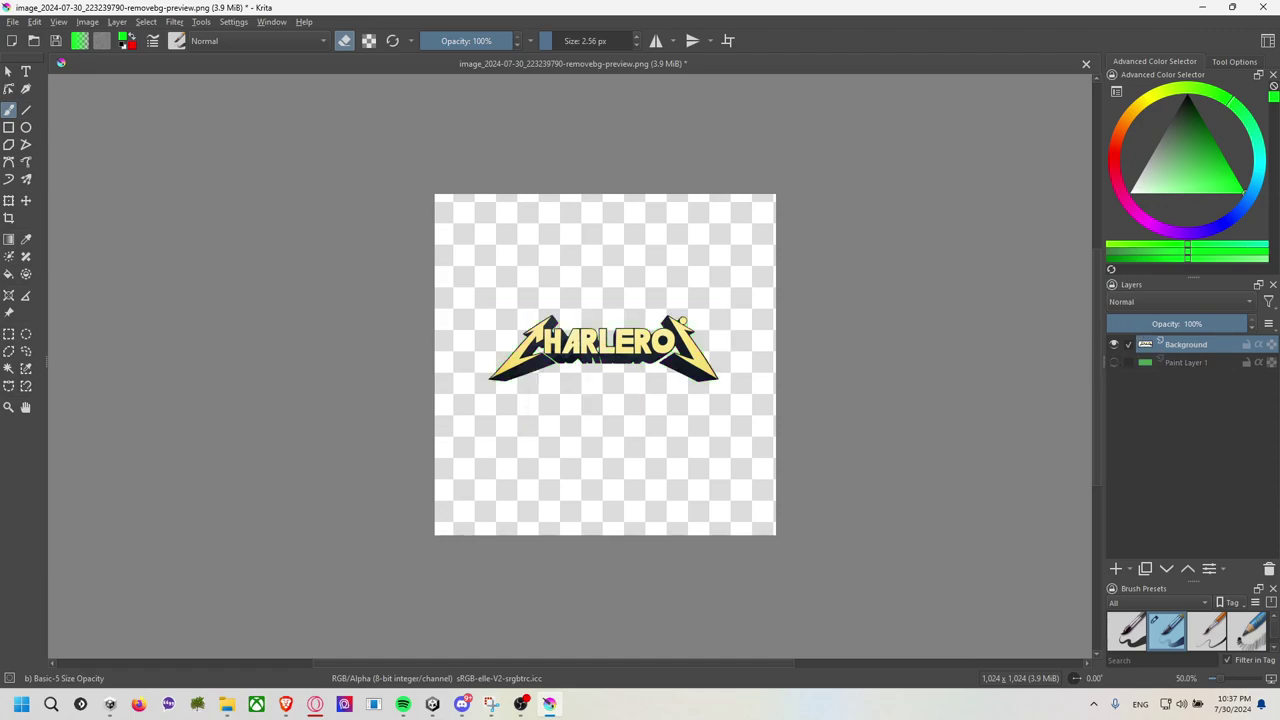
pyautogui.scroll(1, 783, 380)
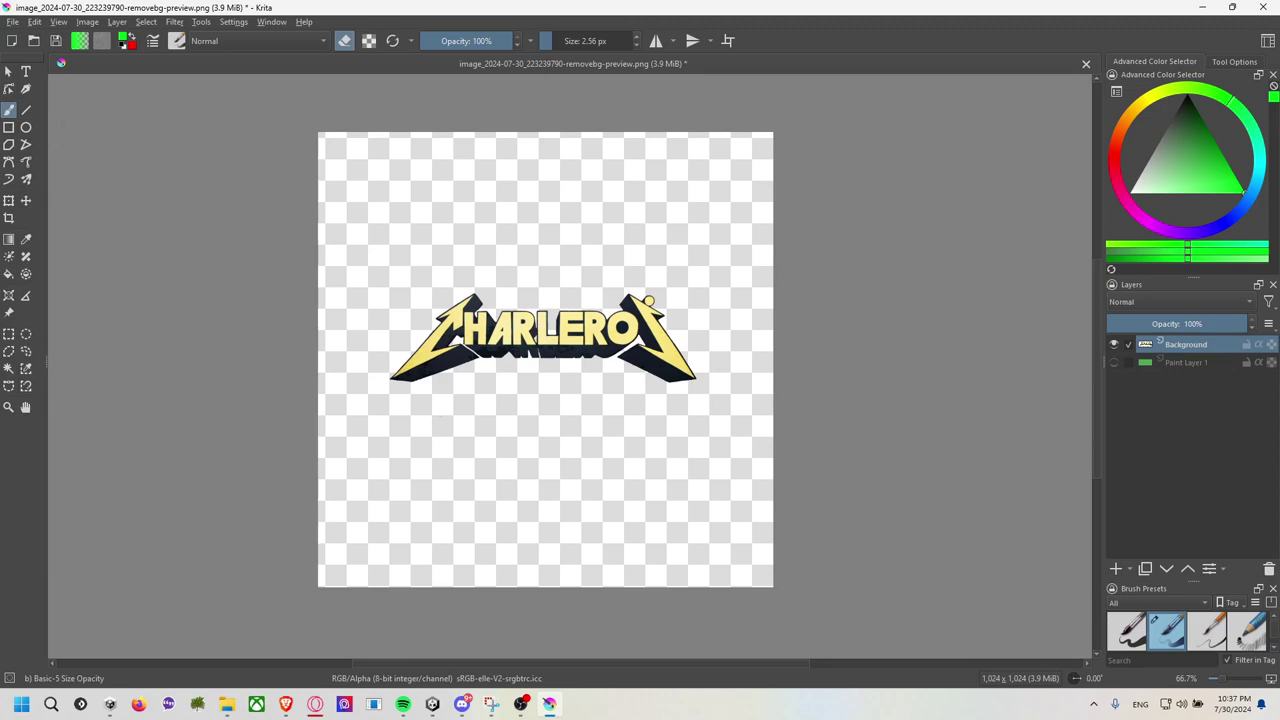
pyautogui.hotkey('ctrl', 'a')
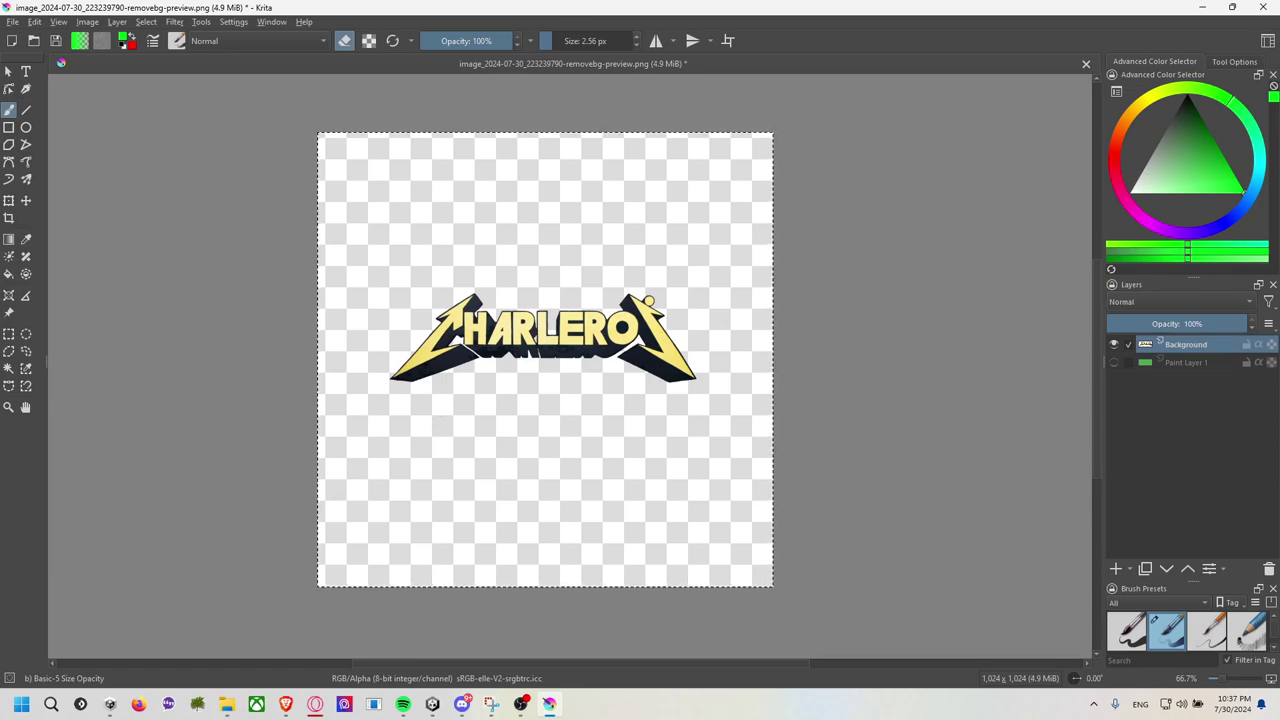
pyautogui.click(9, 201)
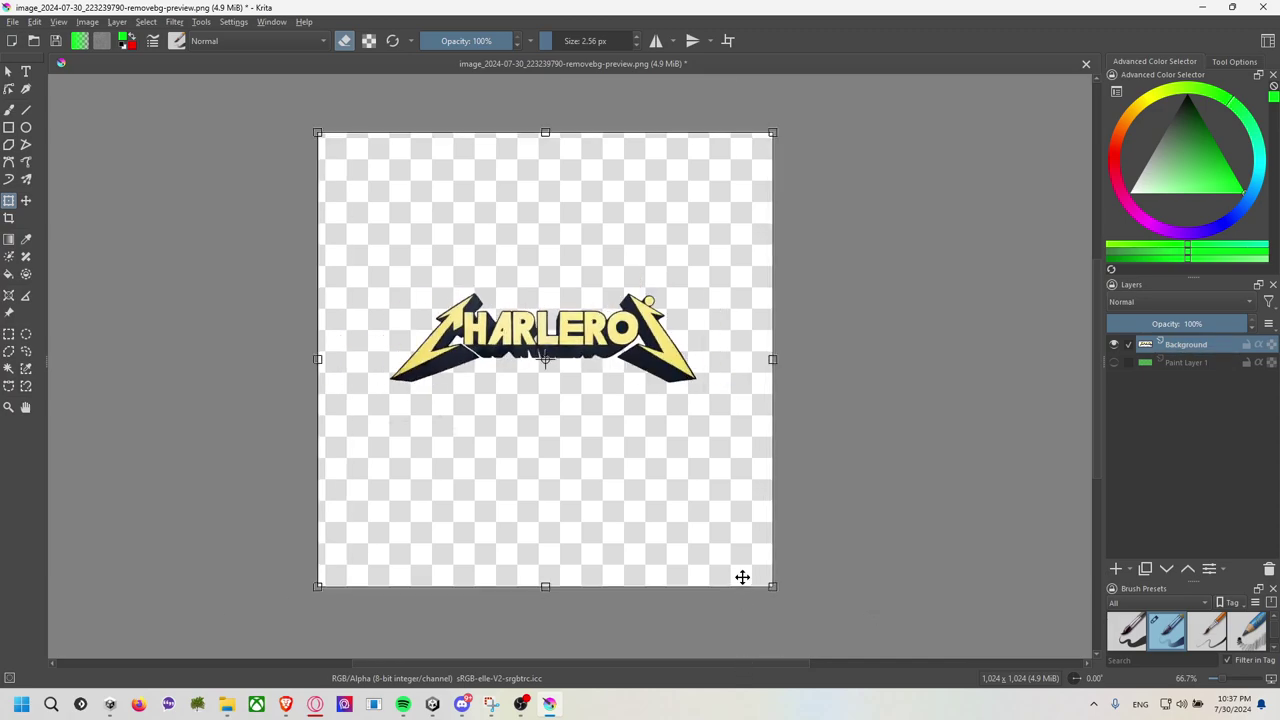
# Try scaling and moving the logo with the Transform tool, then undo and cancel.
pyautogui.moveTo(773, 588); pyautogui.dragTo(830, 578)
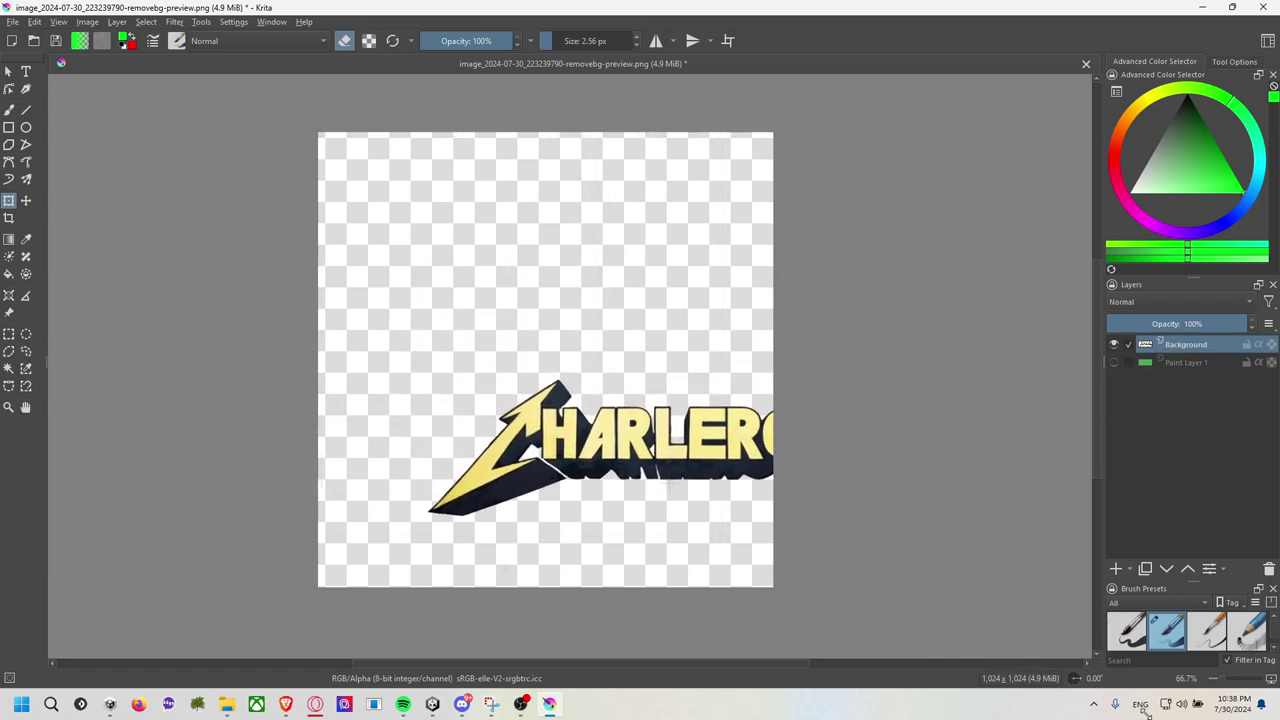
pyautogui.moveTo(598, 470); pyautogui.dragTo(543, 352)
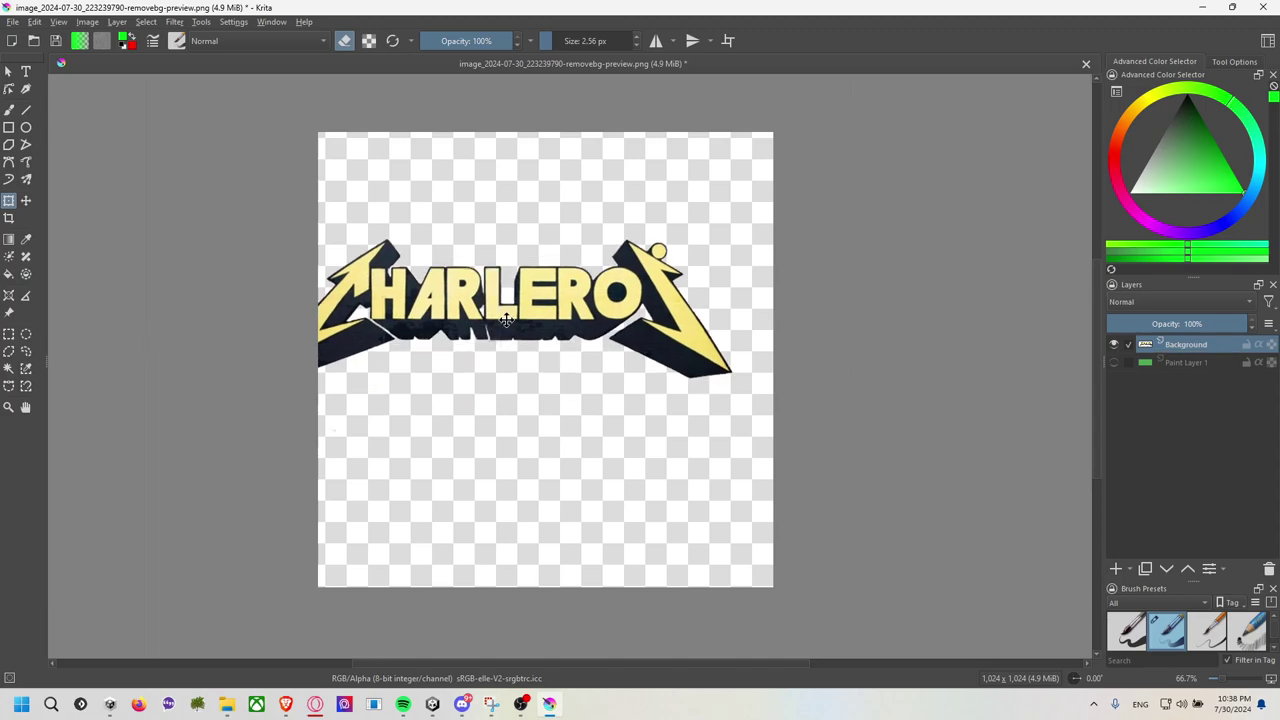
pyautogui.scroll(-2, 820, 271)
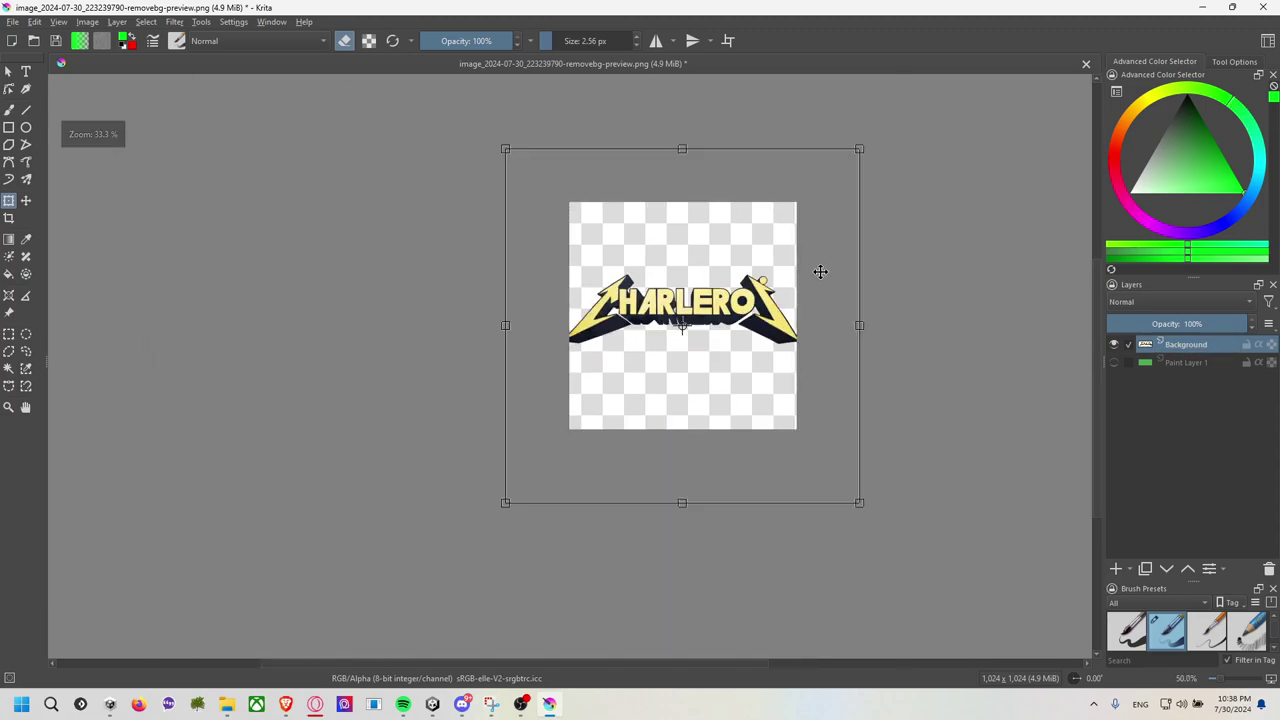
pyautogui.moveTo(861, 145); pyautogui.dragTo(818, 189)
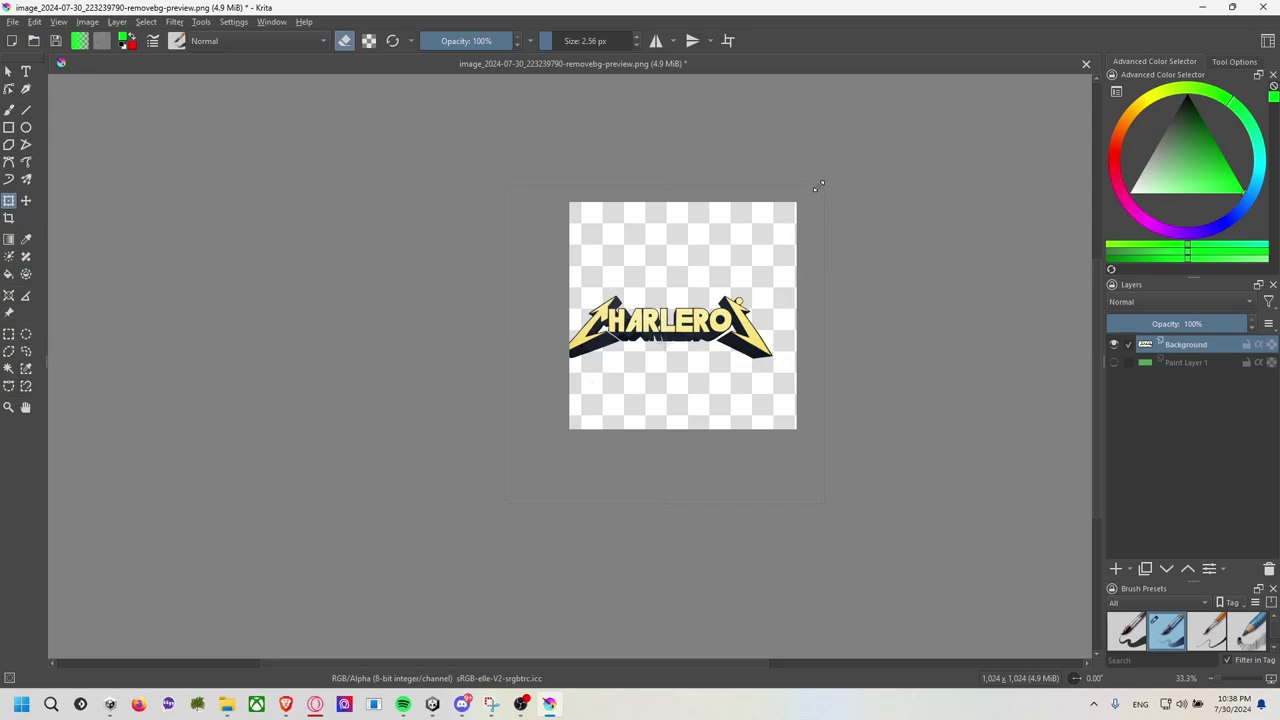
pyautogui.scroll(3, 755, 313)
pyautogui.moveTo(606, 352); pyautogui.dragTo(661, 340)
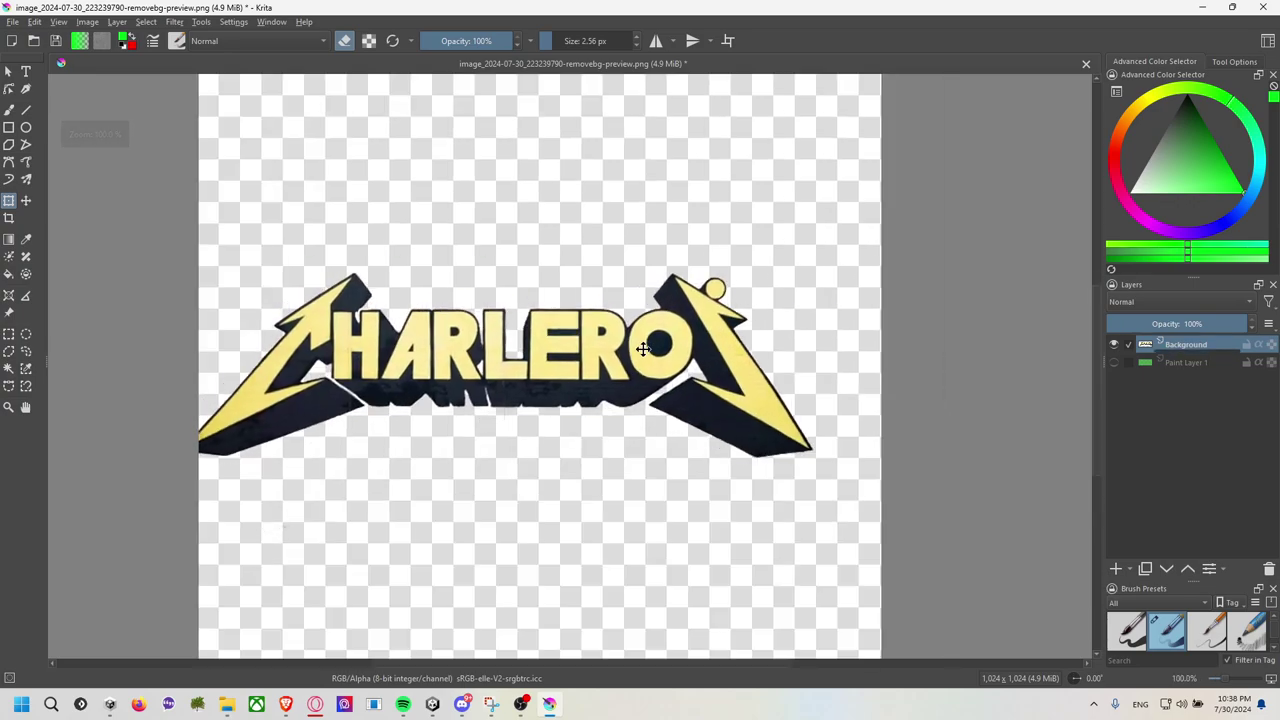
pyautogui.hotkey('ctrl', 'z')
pyautogui.scroll(-4, 665, 330)
pyautogui.hotkey('ctrl', 'z')
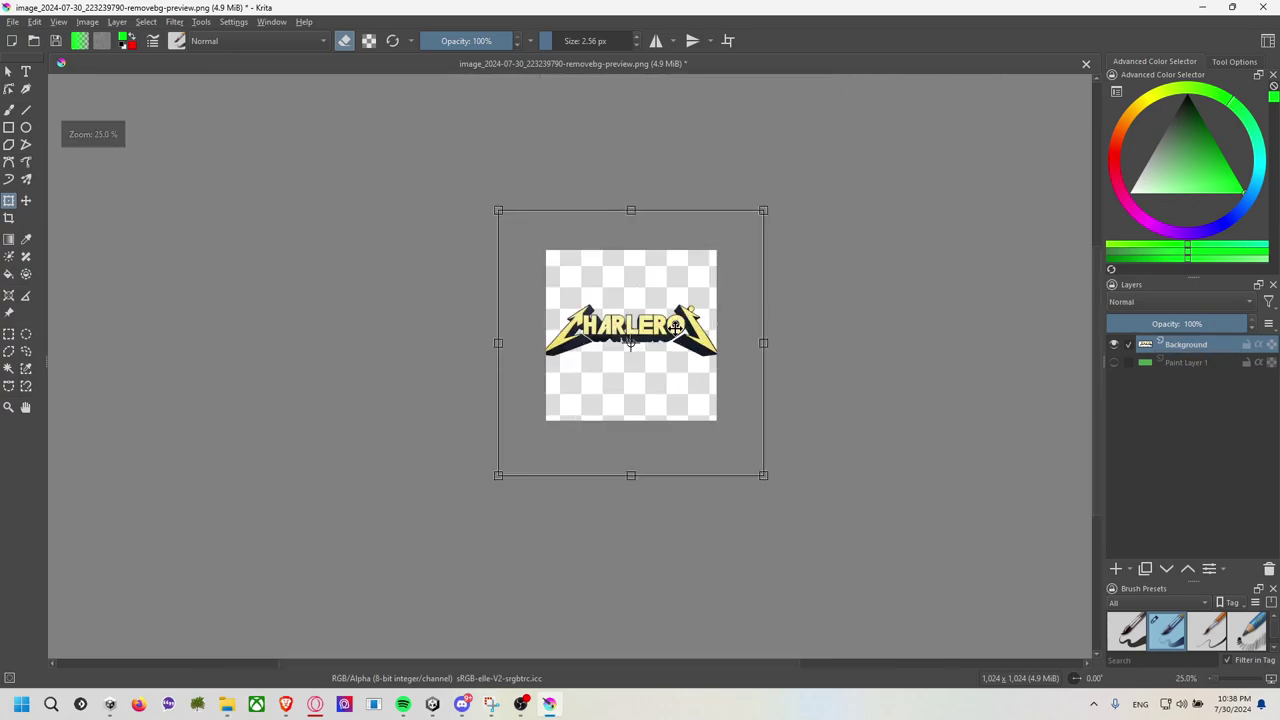
pyautogui.press('Escape')
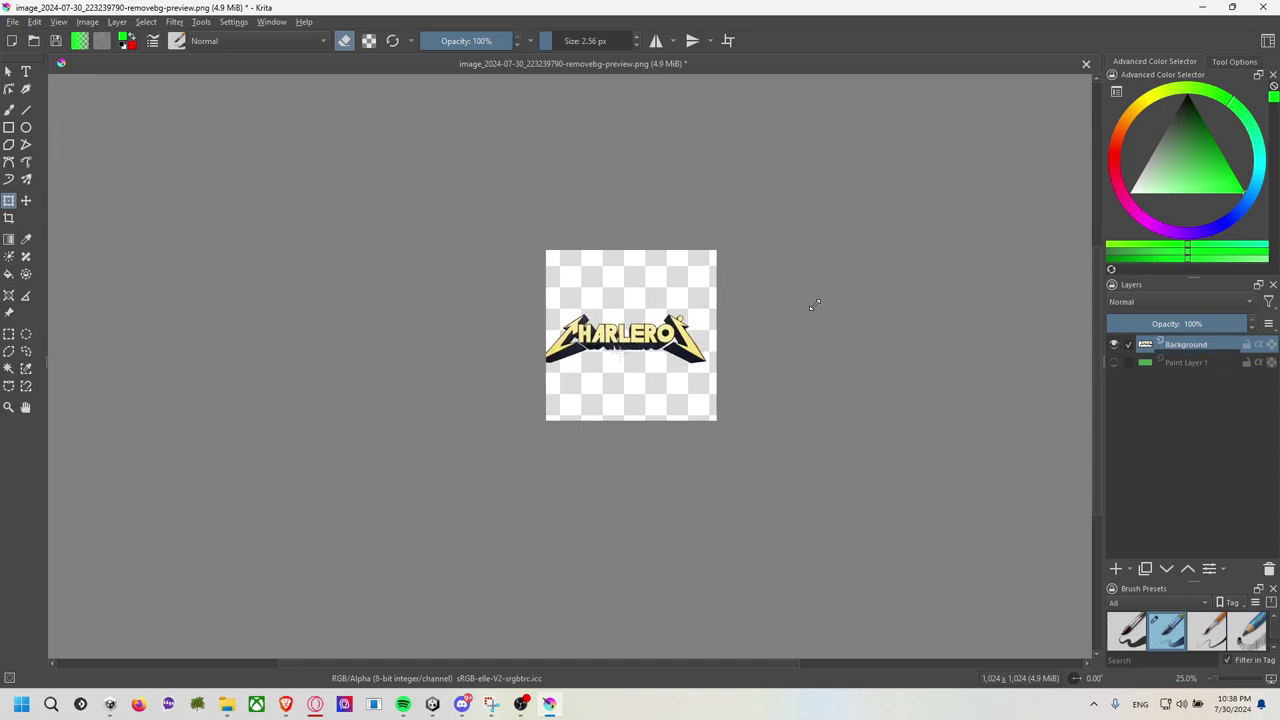
# Restore the full-width logo enlargement, view at 100%, and start Save As.
pyautogui.hotkey('ctrl', 'z')
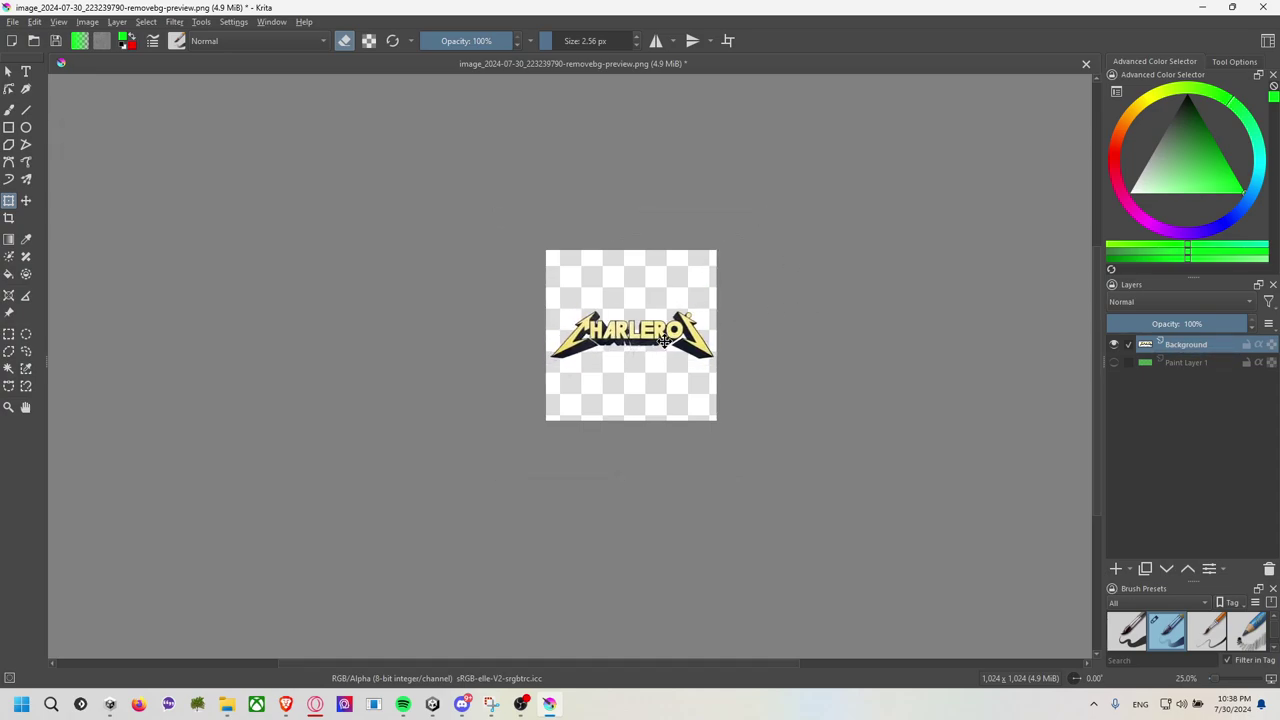
pyautogui.press('1')
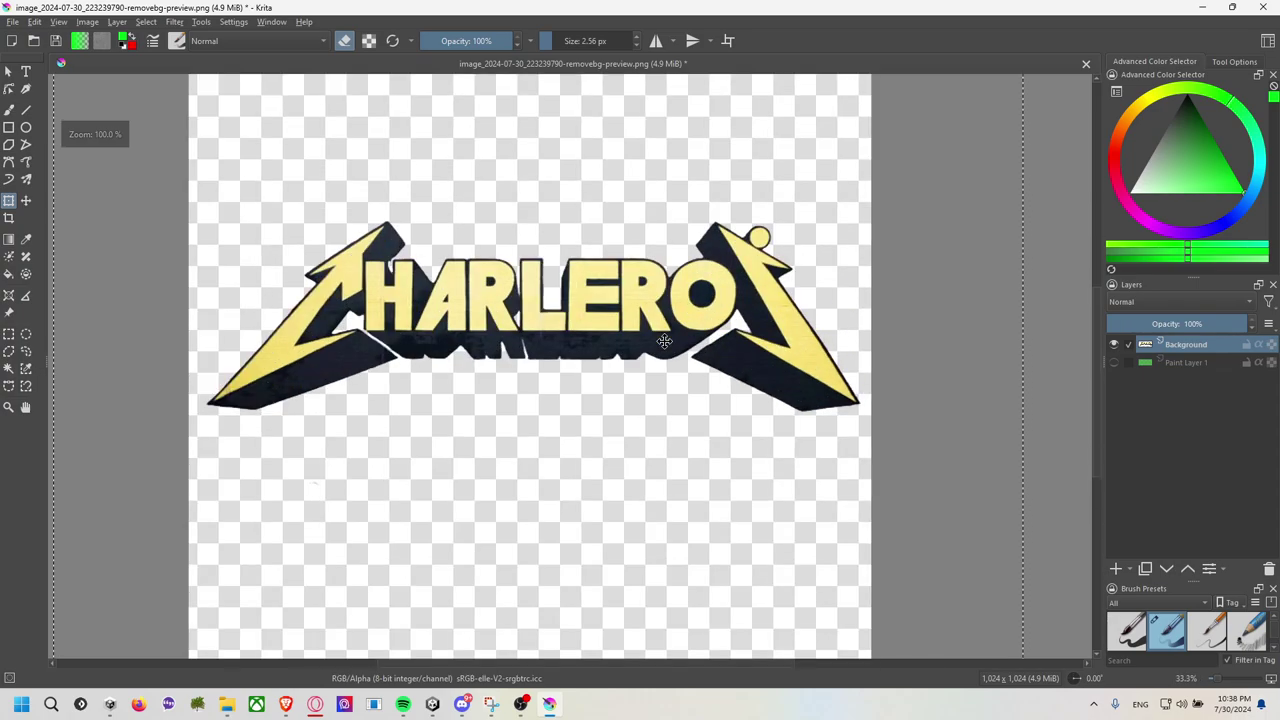
pyautogui.moveTo(510, 283); pyautogui.dragTo(594, 343)
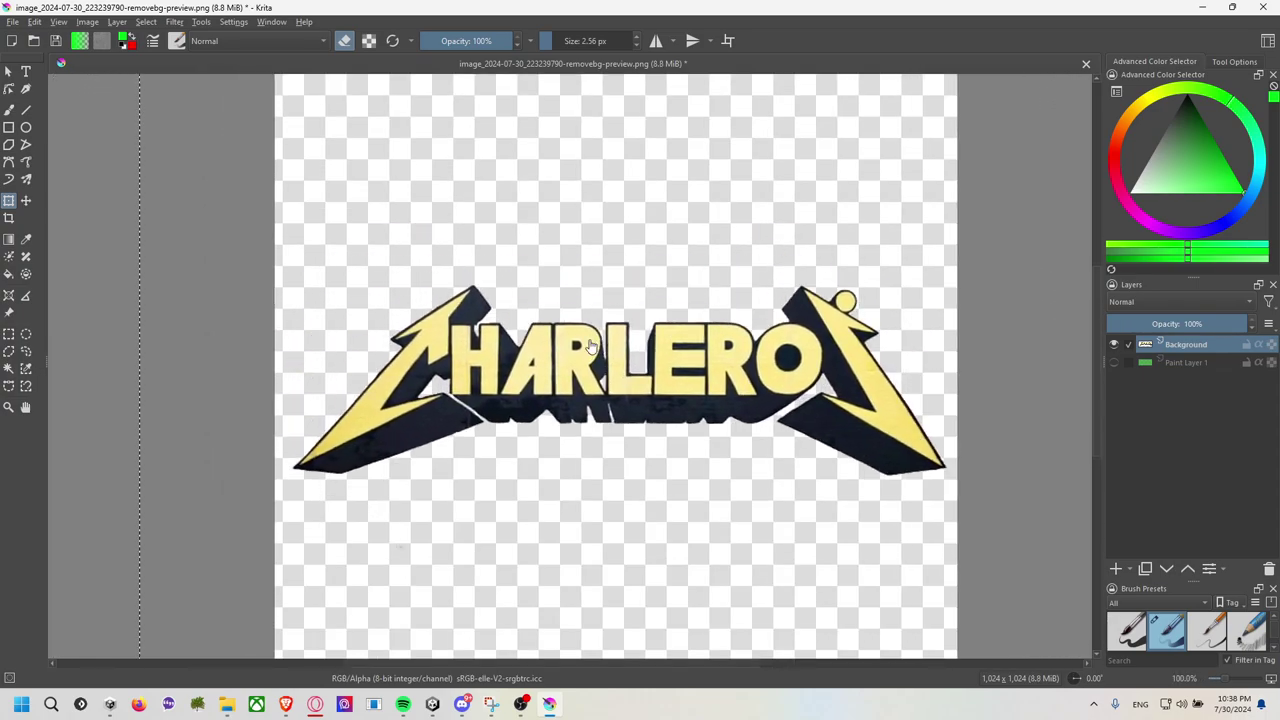
pyautogui.hotkey('ctrl', 'shift', 's')
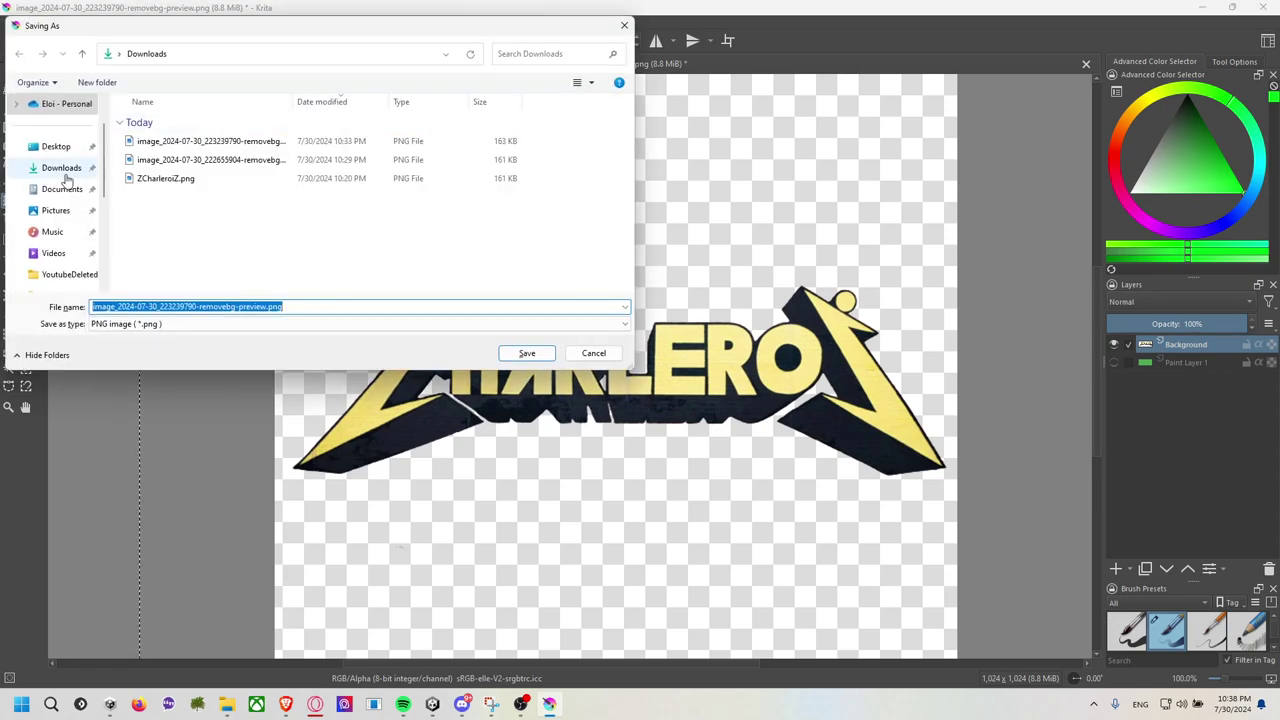
# Browse from the C: drive into C:\Hello\HelloCharleroiStreetAR in the save dialog.
pyautogui.scroll(-3, 80, 190)
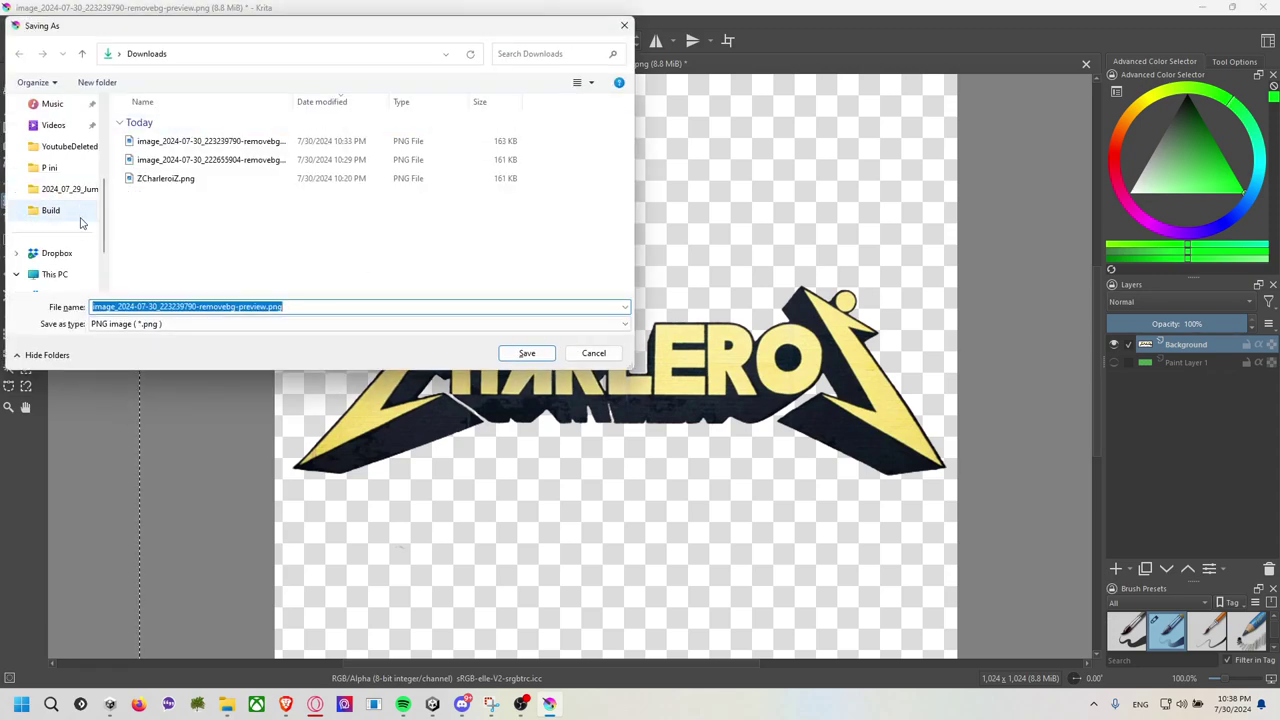
pyautogui.scroll(-3, 78, 215)
pyautogui.click(68, 231)
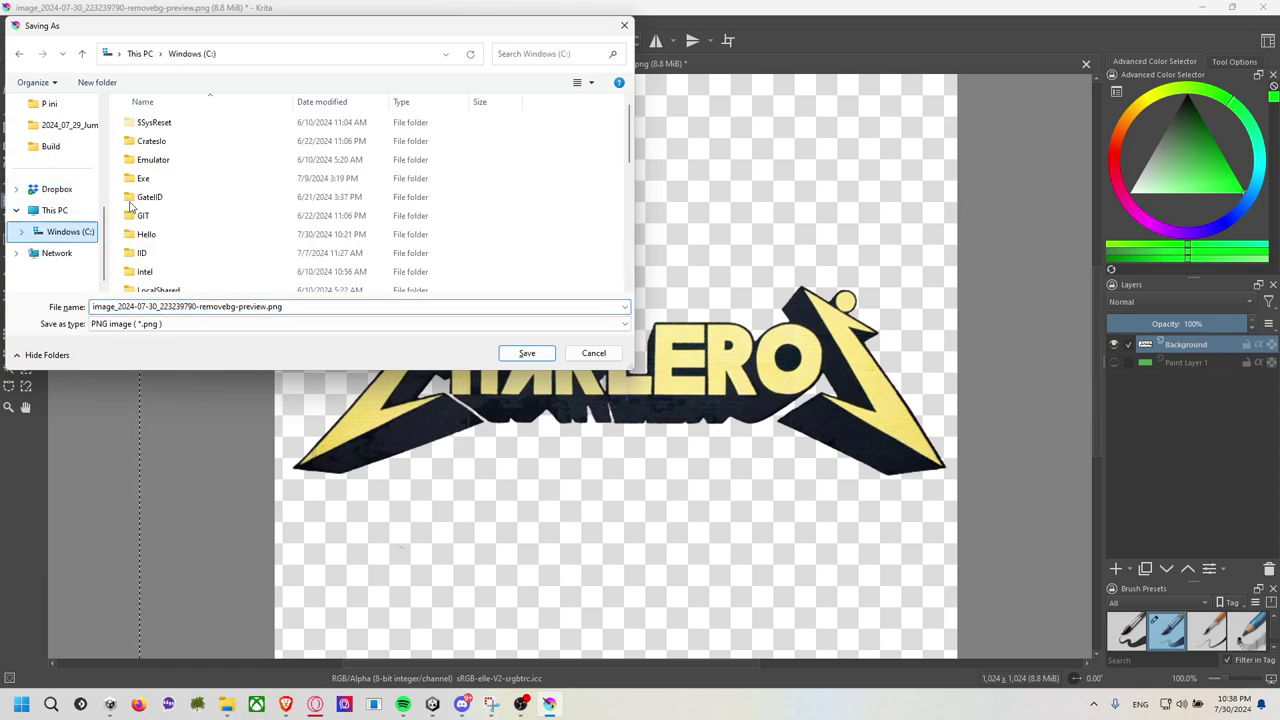
pyautogui.scroll(-1, 180, 180)
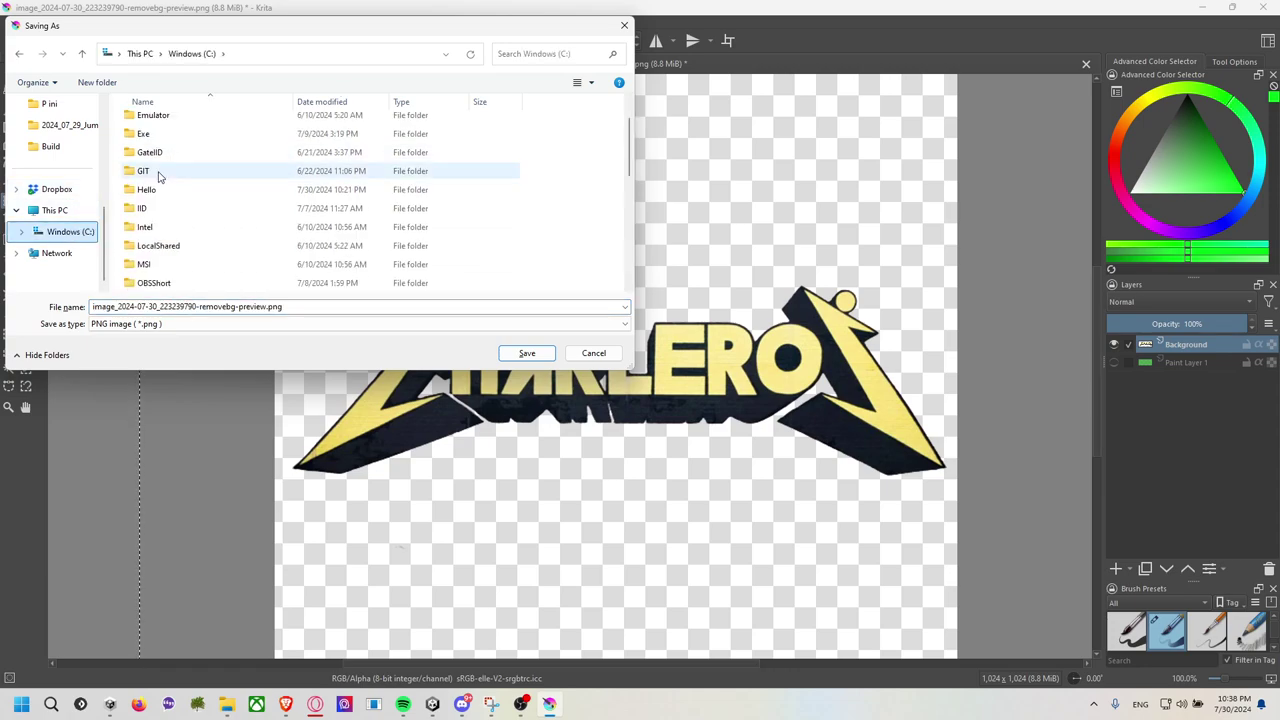
pyautogui.doubleClick(158, 178)
pyautogui.click(199, 57)
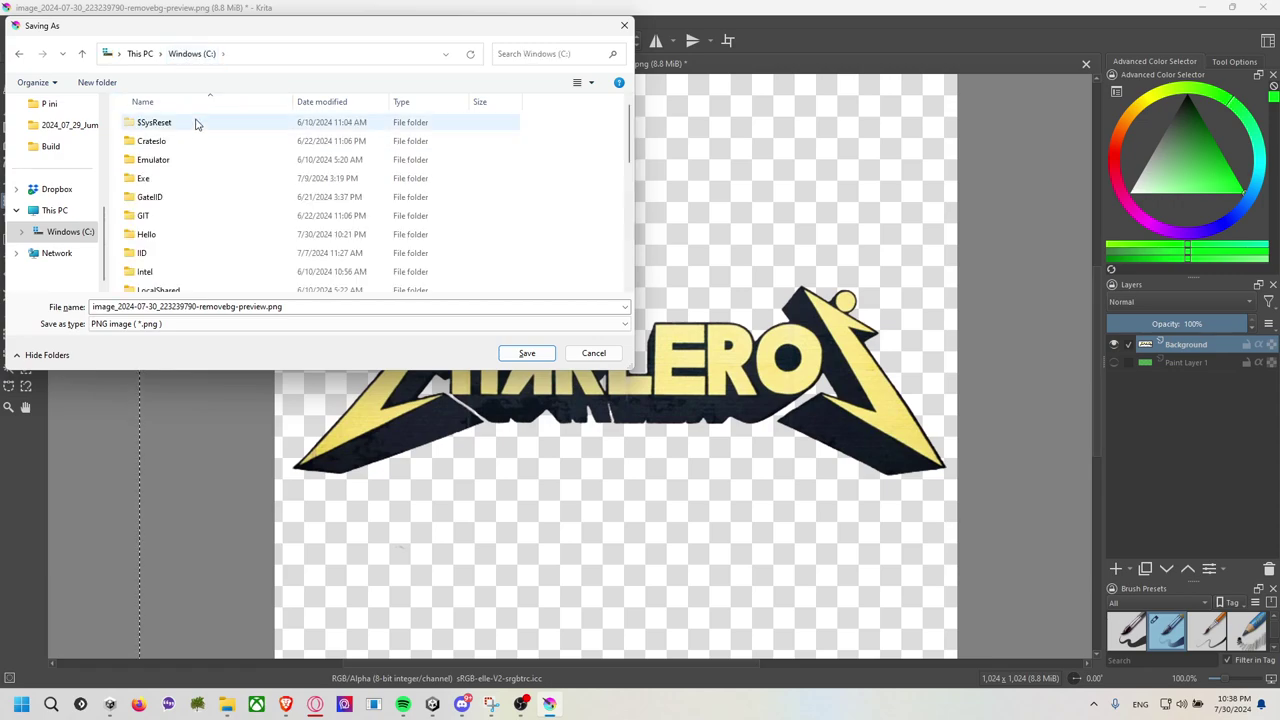
pyautogui.doubleClick(163, 231)
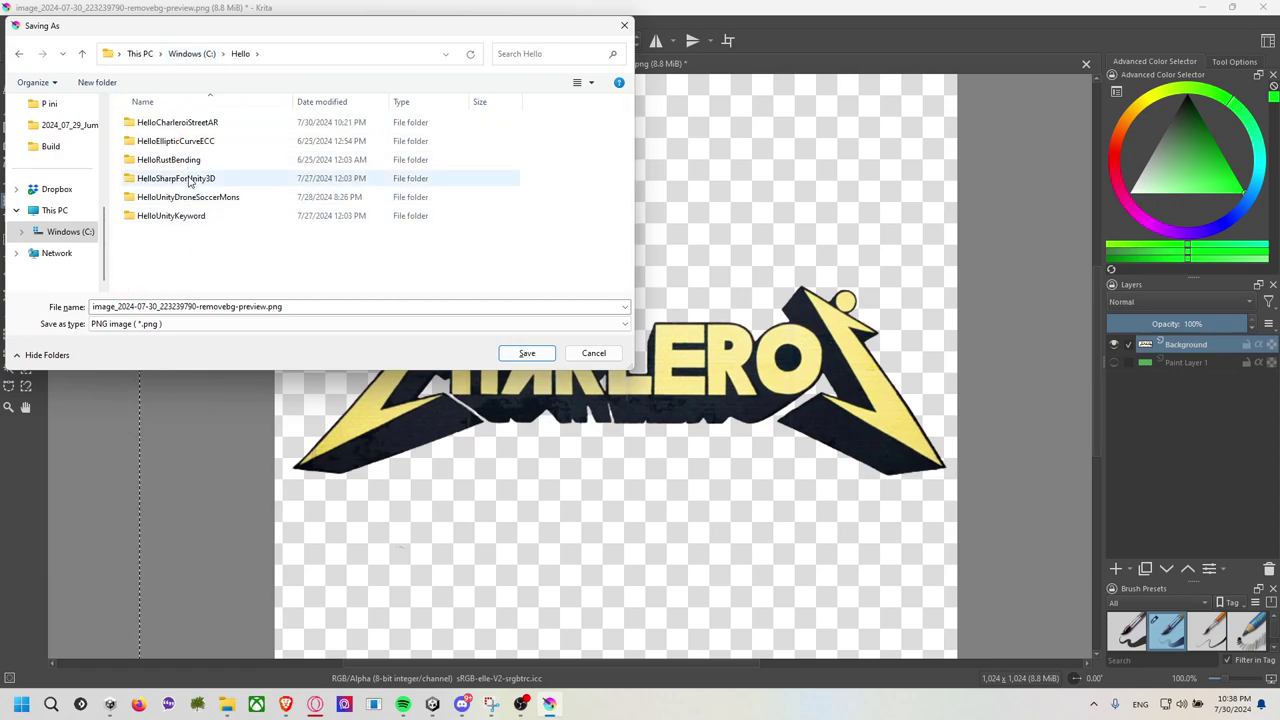
pyautogui.click(197, 124)
pyautogui.doubleClick(197, 122)
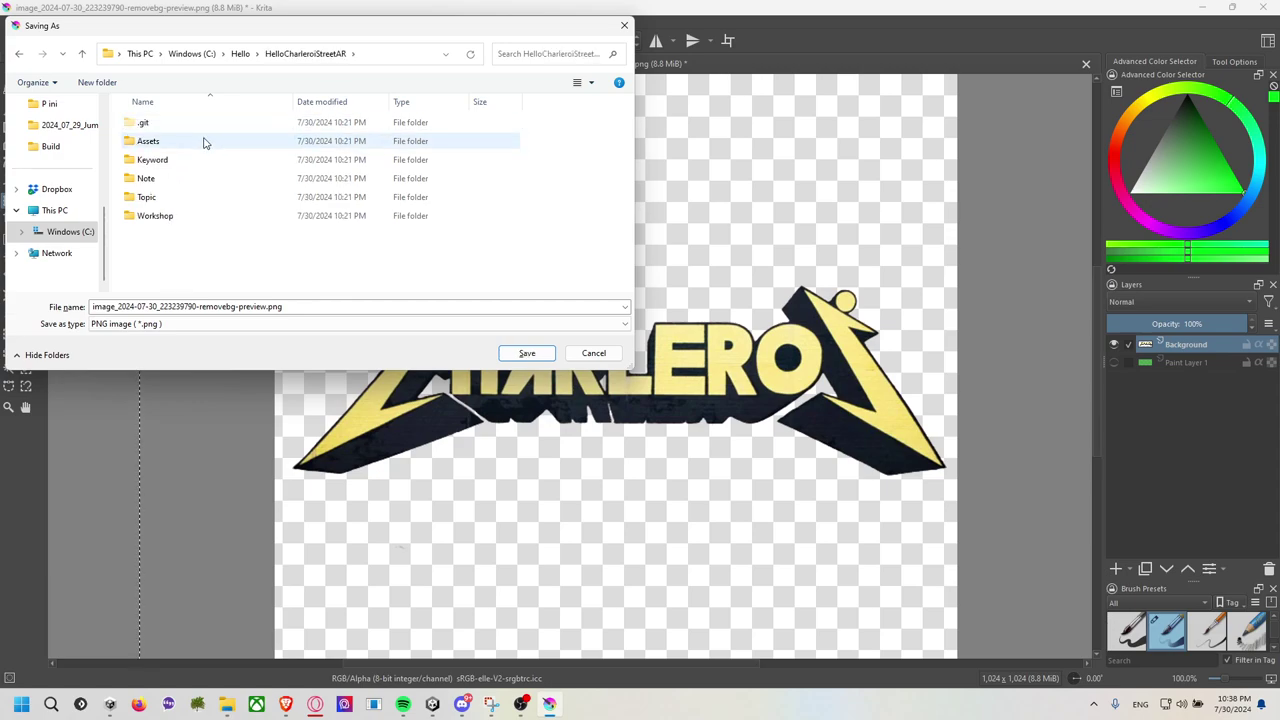
# Open Assets\2D\Logo\ZCharleroiZ and save the image as Texture_1024x1024 PNG.
pyautogui.doubleClick(194, 141)
pyautogui.click(172, 124)
pyautogui.doubleClick(172, 124)
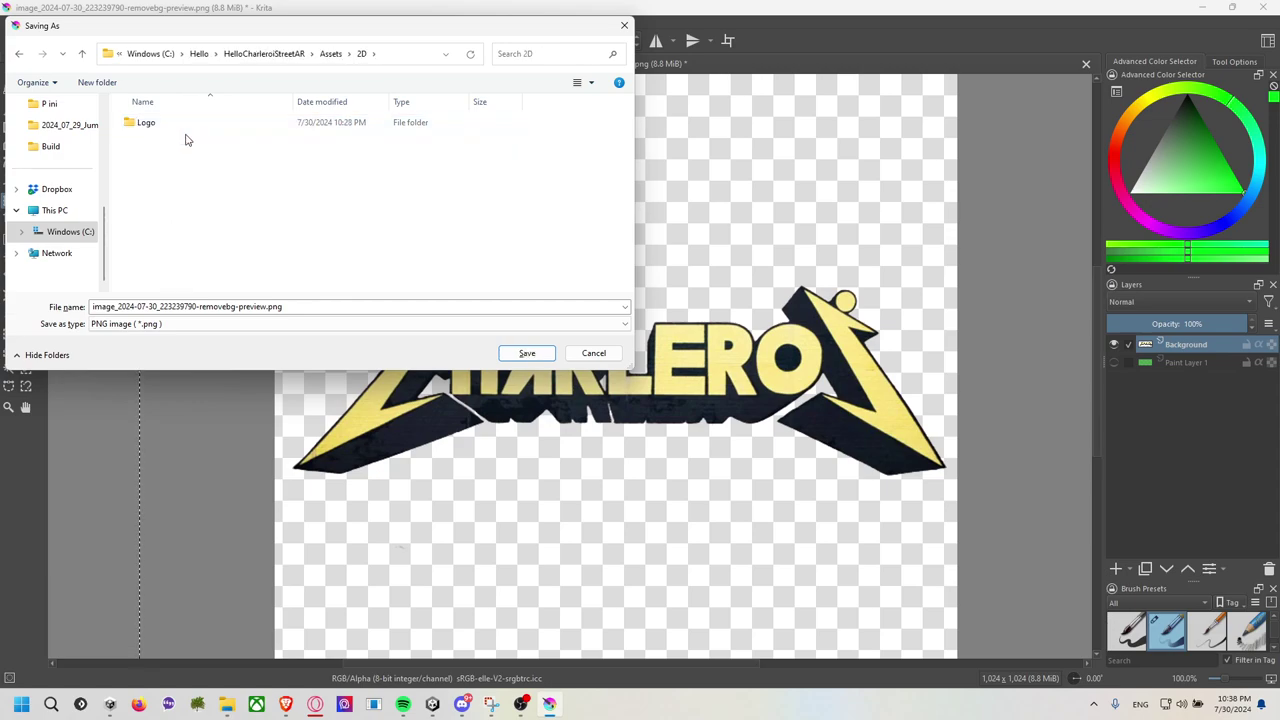
pyautogui.doubleClick(186, 134)
pyautogui.click(172, 148)
pyautogui.doubleClick(173, 148)
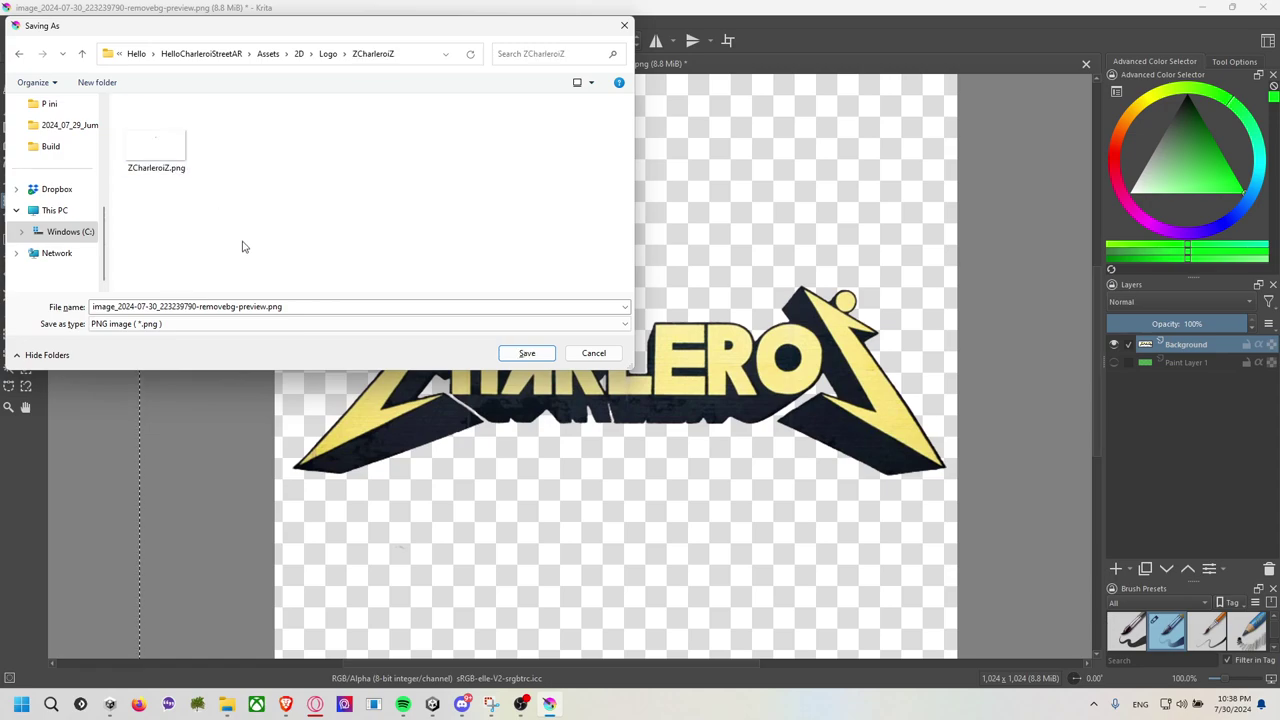
pyautogui.doubleClick(204, 303)
pyautogui.write('Texture_1024x1024')
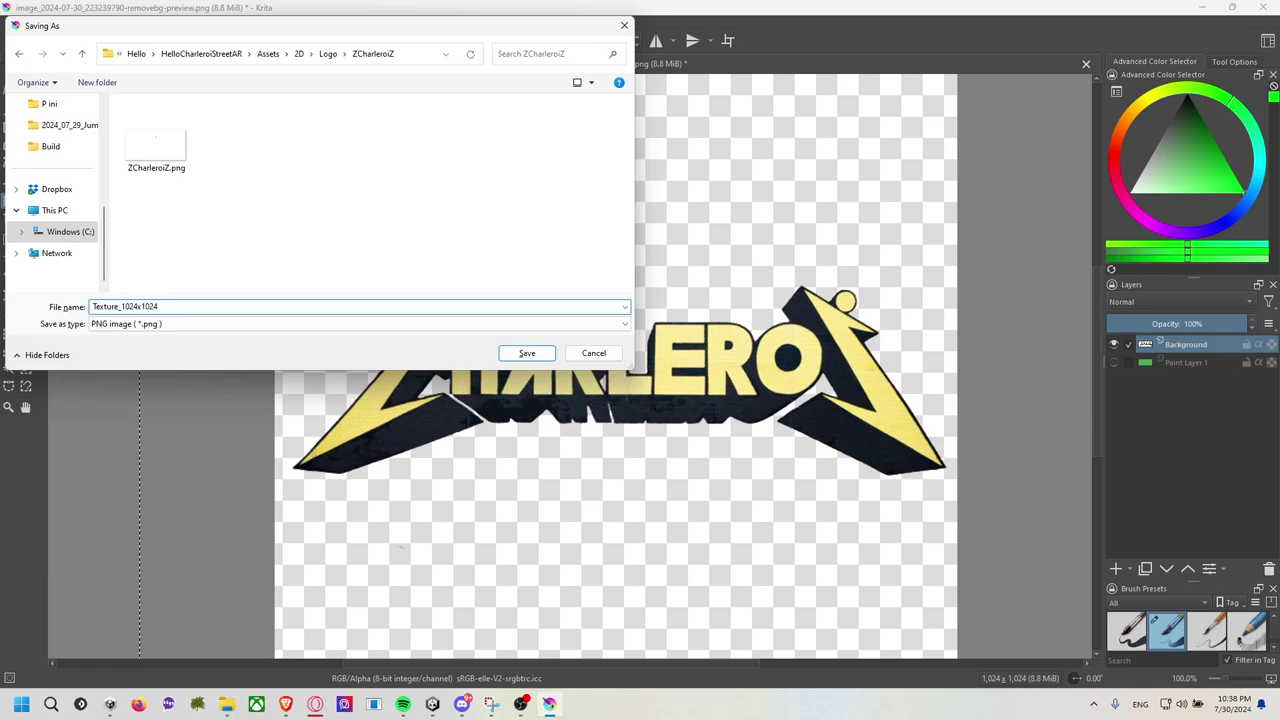
pyautogui.click(549, 353)
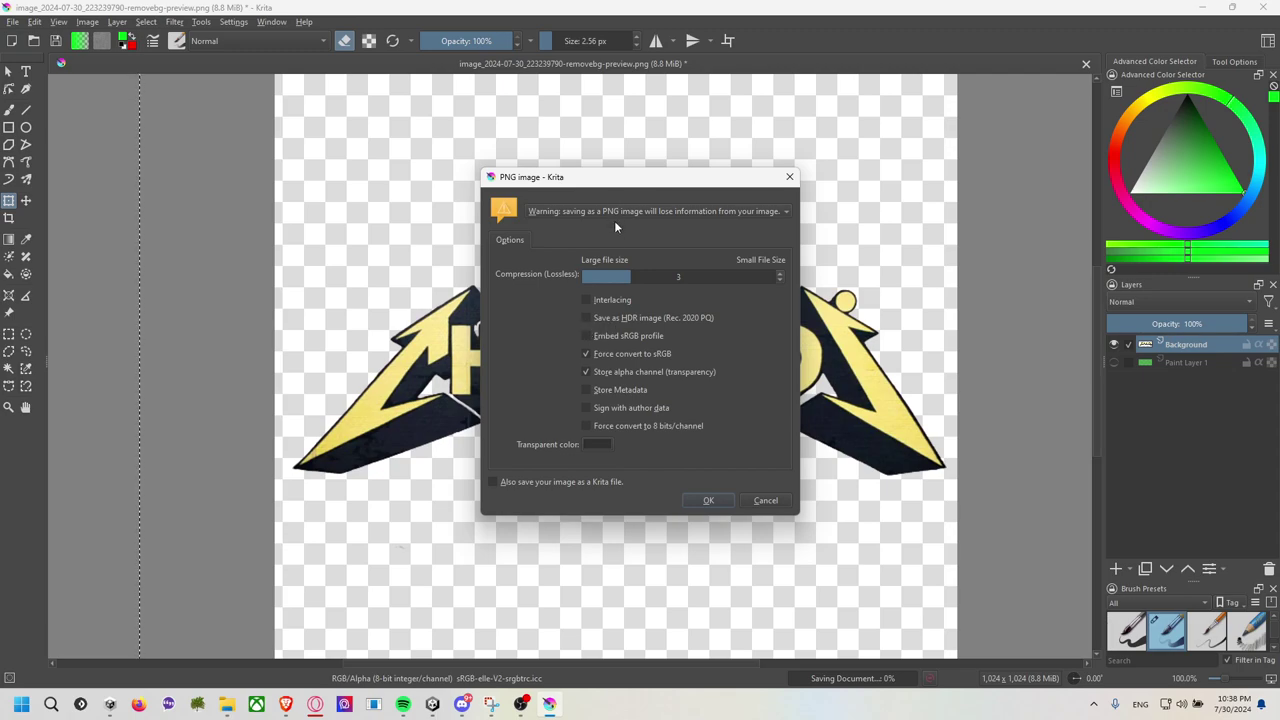
# Confirm the PNG export options and clear the canvas selection.
pyautogui.click(710, 502)
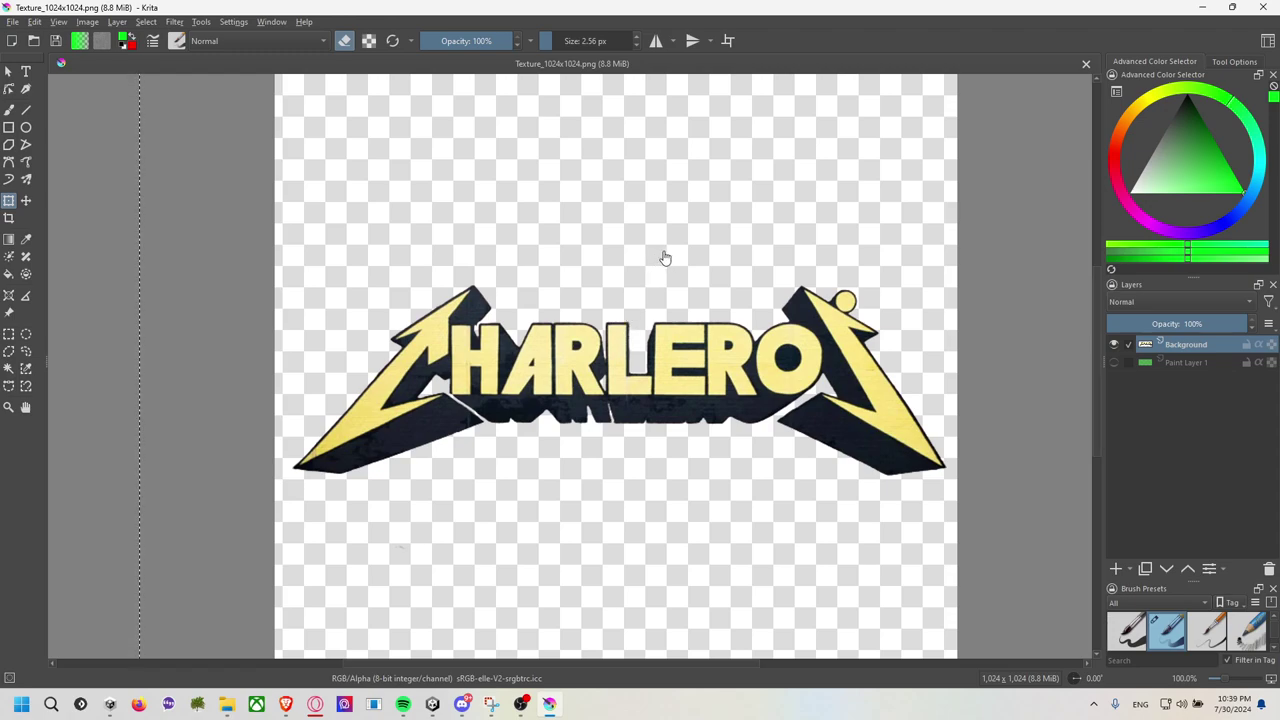
pyautogui.scroll(-1, 665, 258)
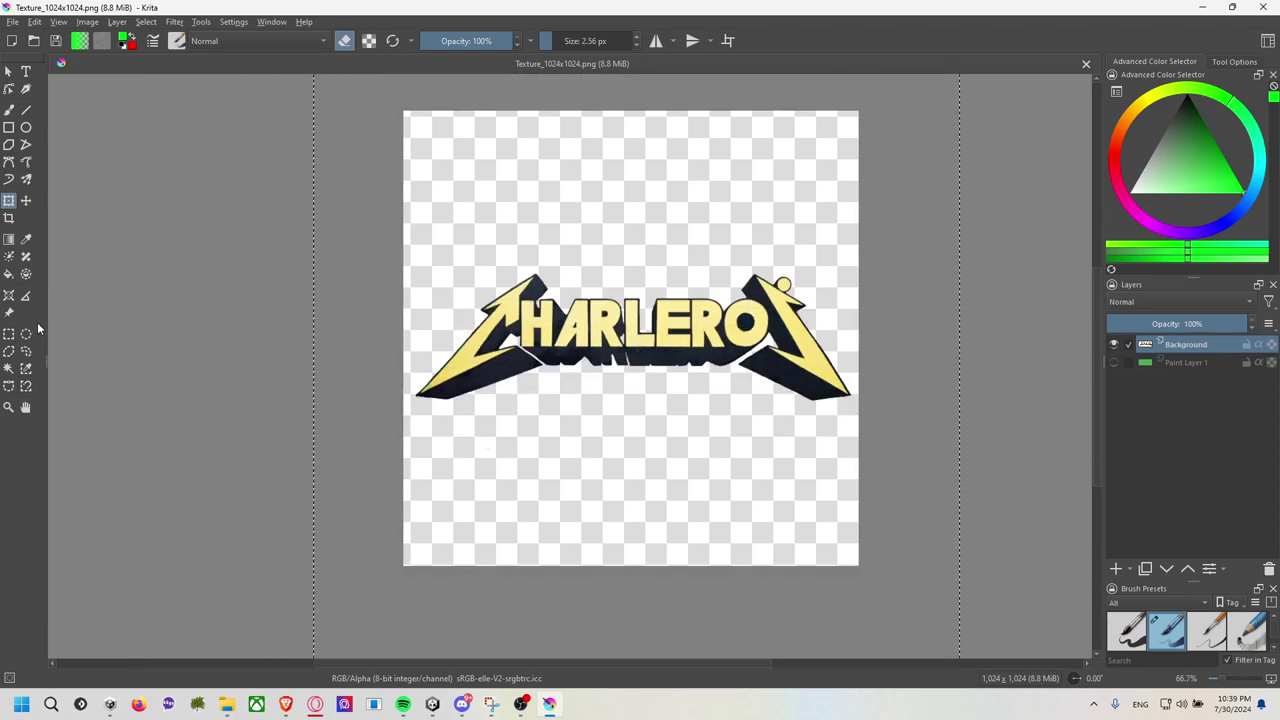
pyautogui.click(8, 333)
pyautogui.click(204, 308)
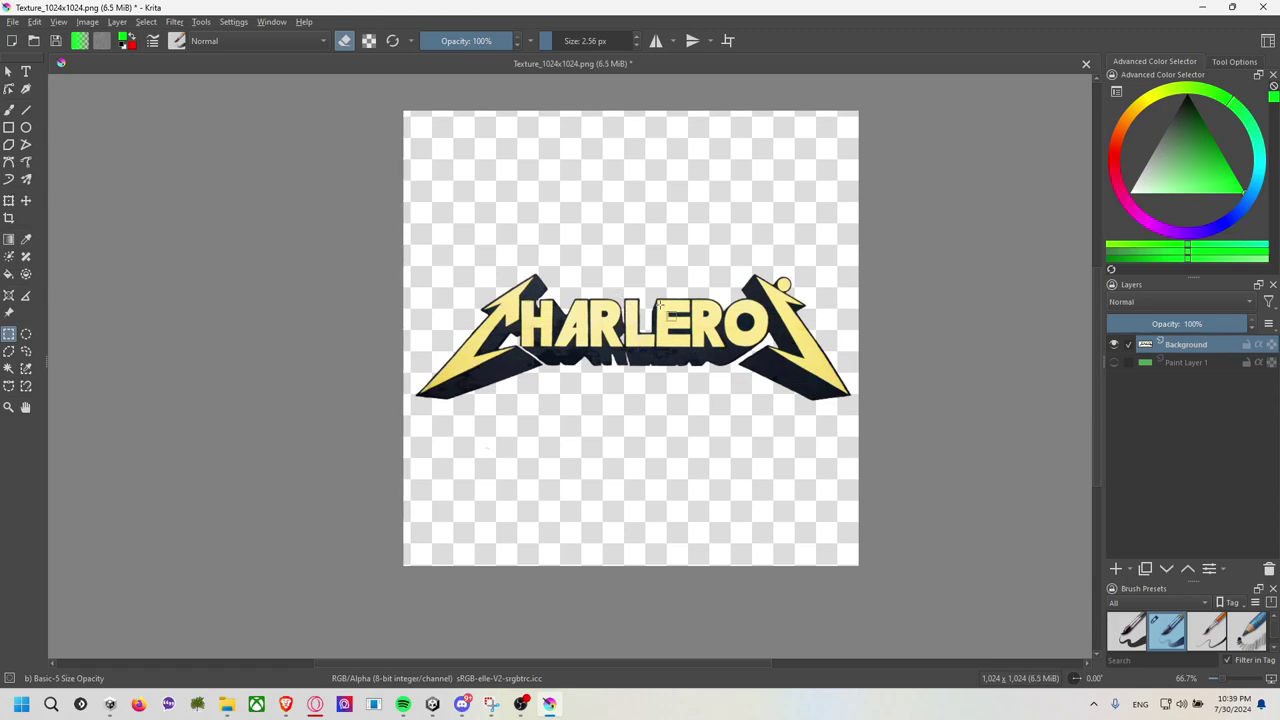
pyautogui.scroll(2, 672, 316)
pyautogui.scroll(-1, 672, 316)
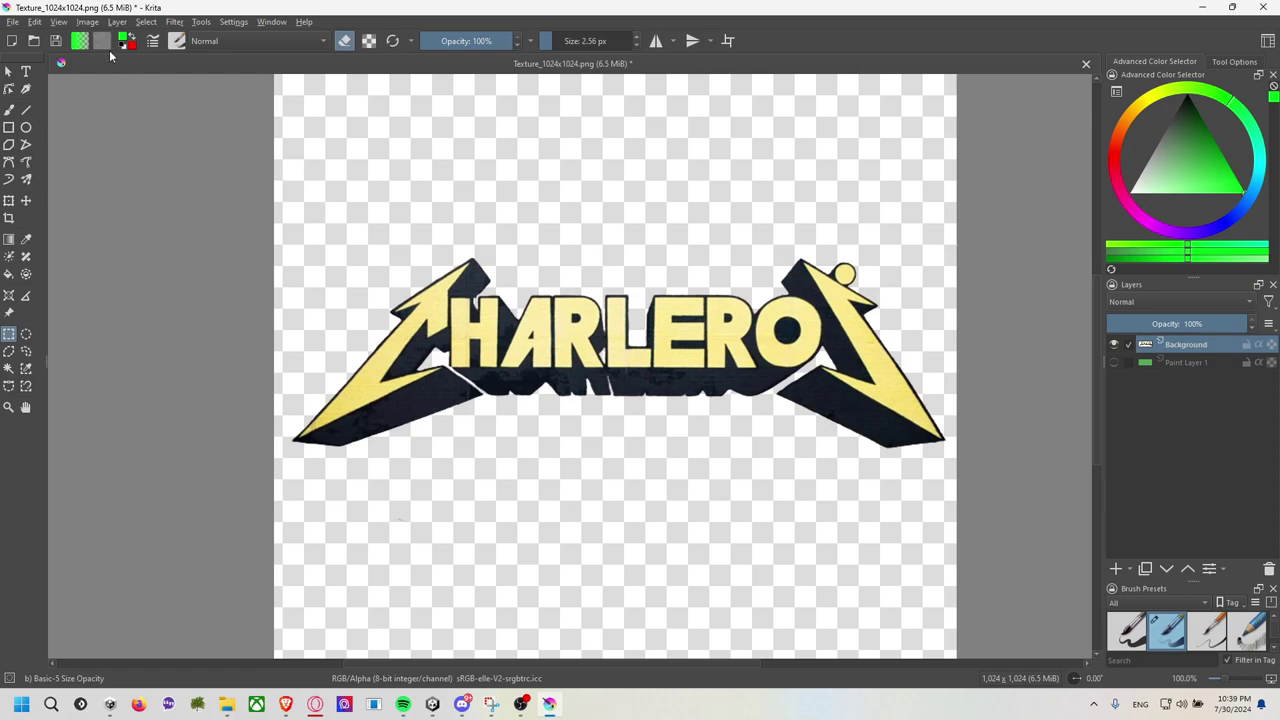
# Save a copy as Texture_1024x1024.krz in Krita Archival Image Format.
pyautogui.click(13, 21)
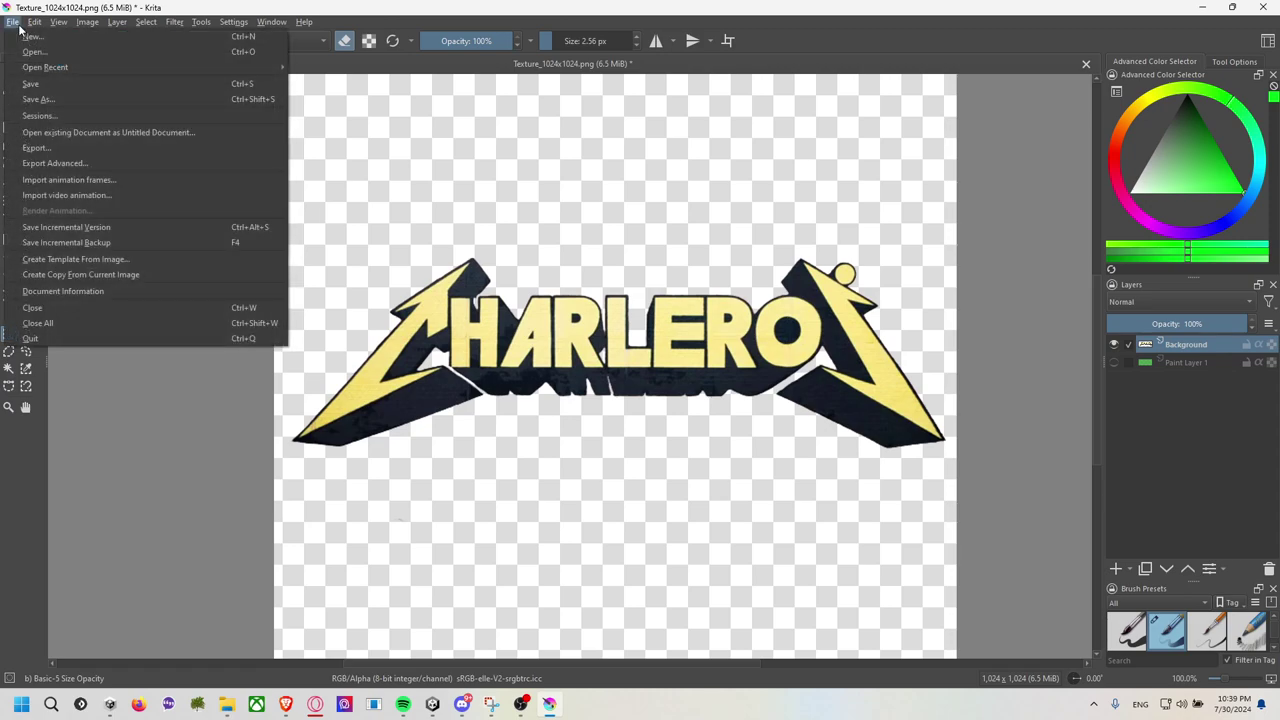
pyautogui.click(69, 94)
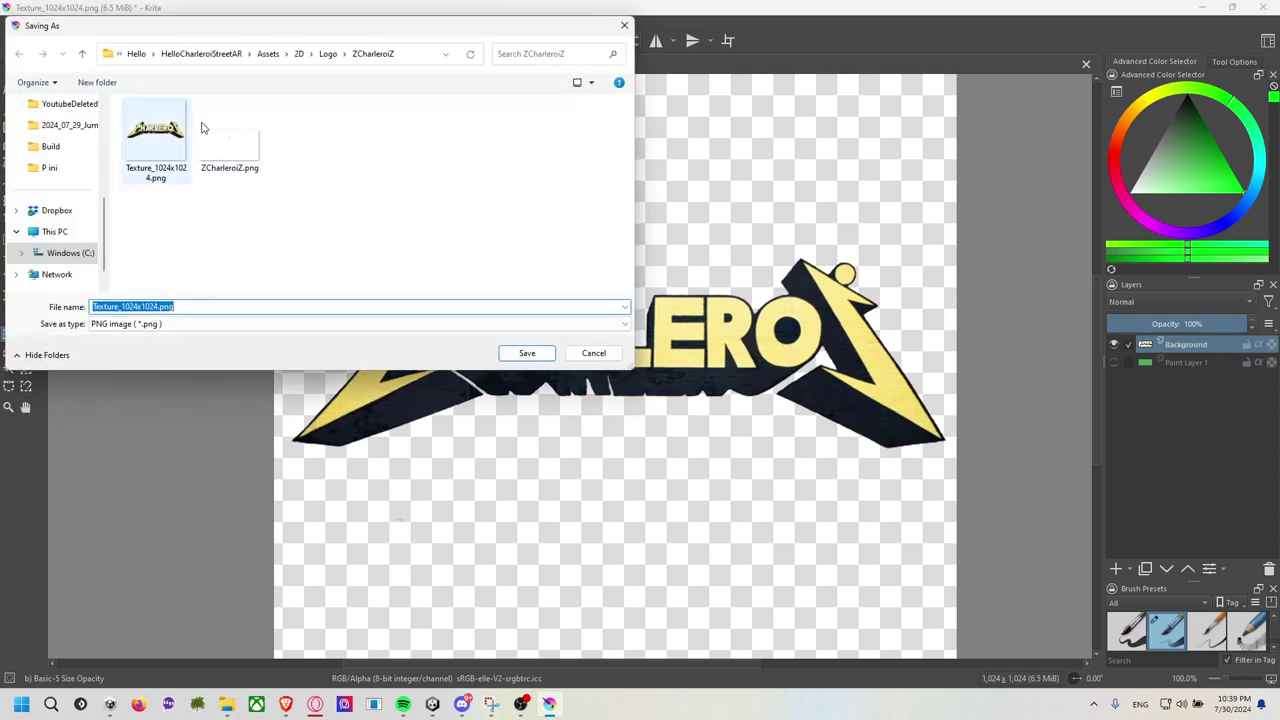
pyautogui.click(593, 353)
pyautogui.click(13, 21)
pyautogui.click(69, 94)
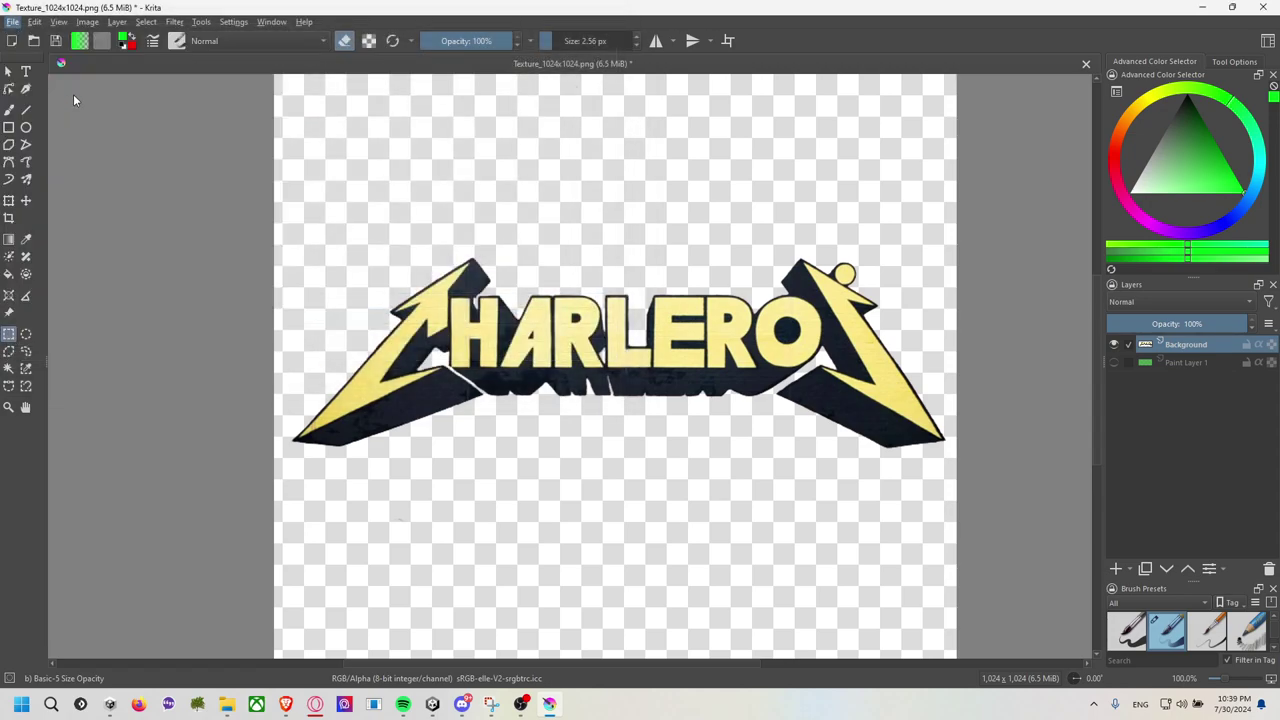
pyautogui.click(258, 324)
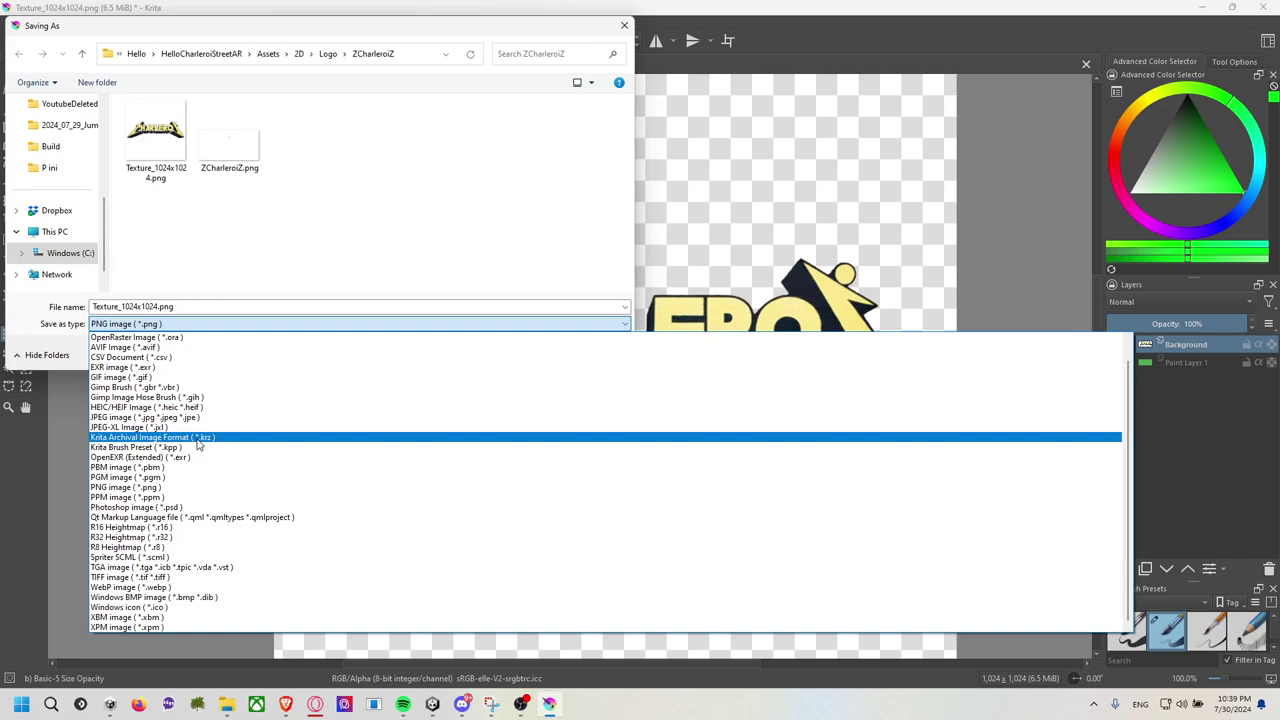
pyautogui.click(197, 440)
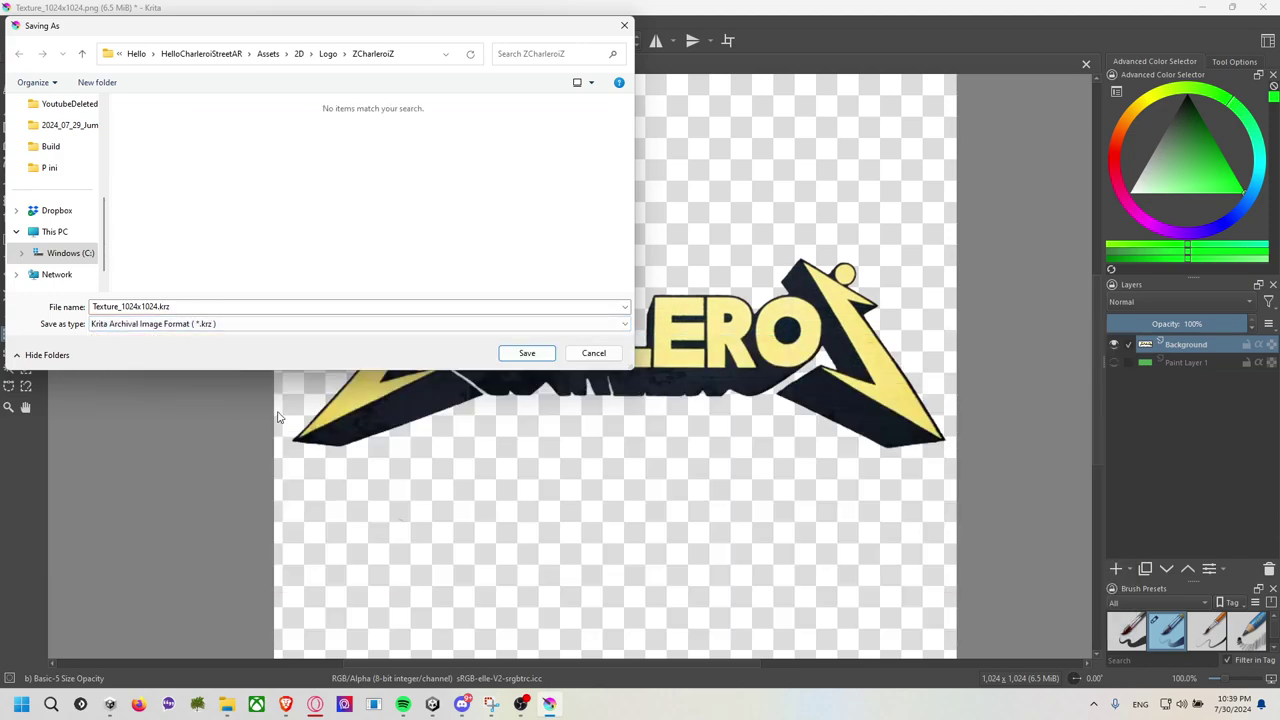
pyautogui.click(526, 353)
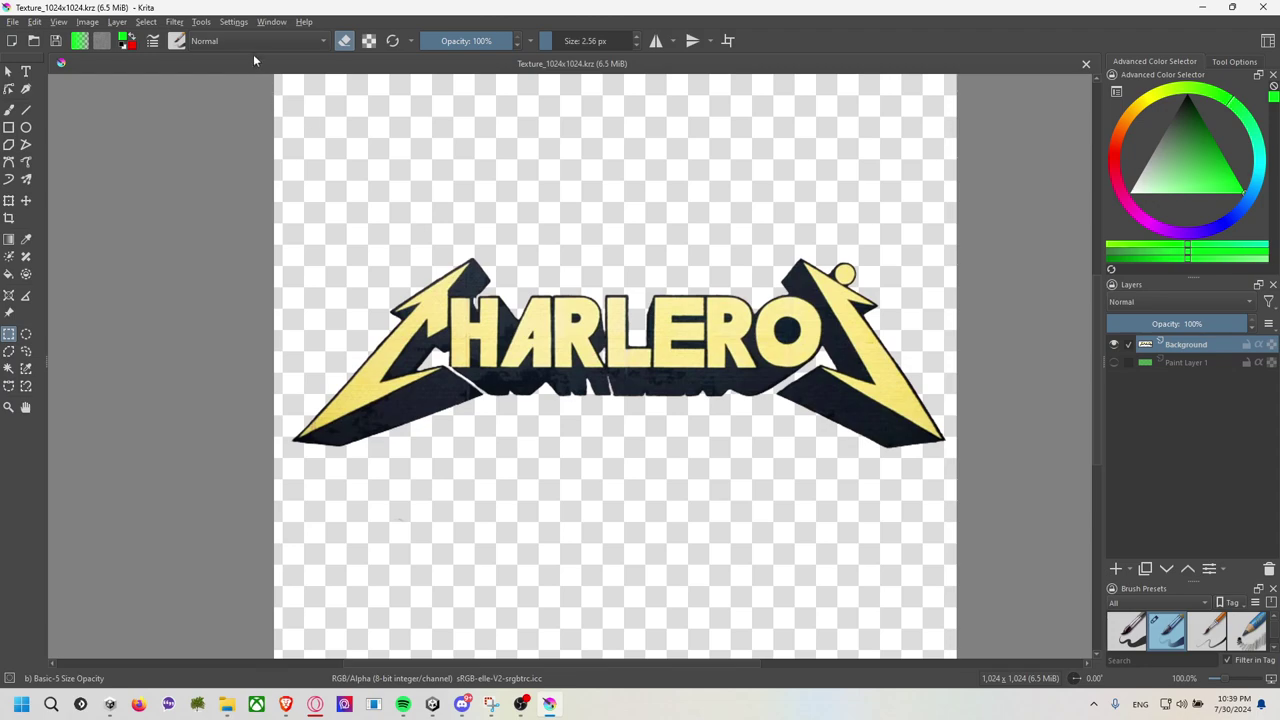
pyautogui.click(234, 22)
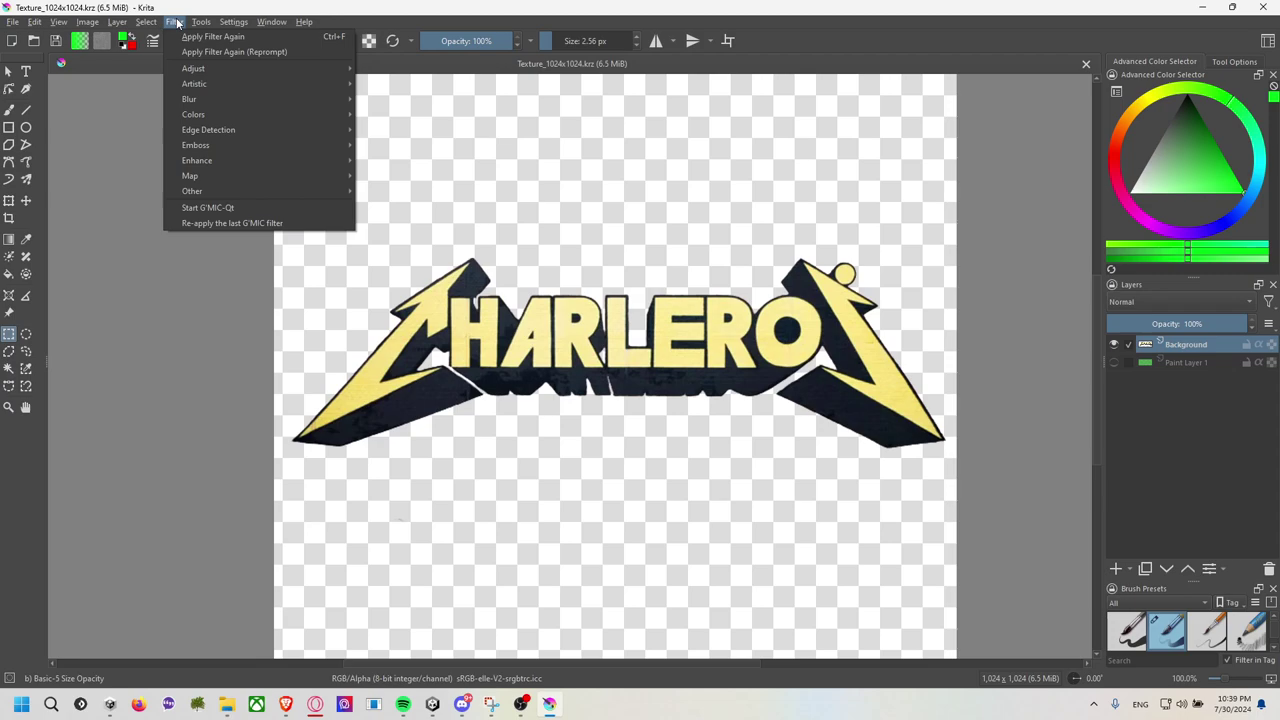
pyautogui.moveTo(195, 84)
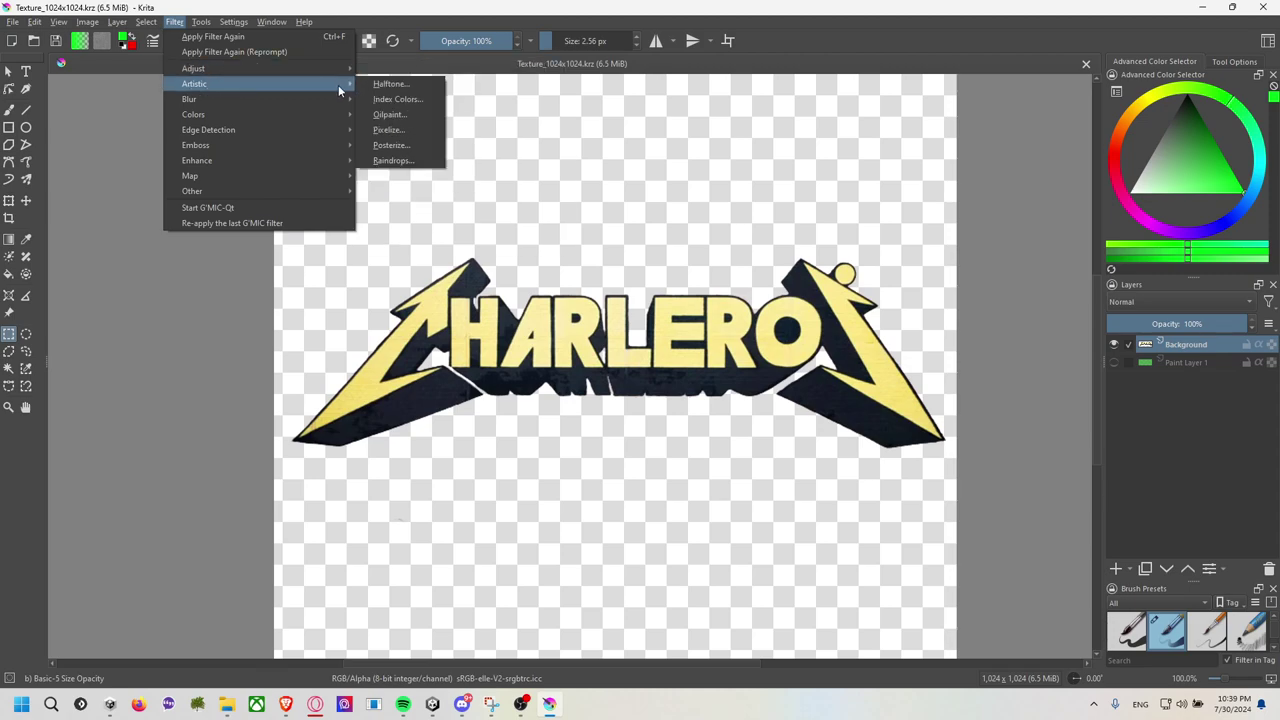
pyautogui.click(400, 130)
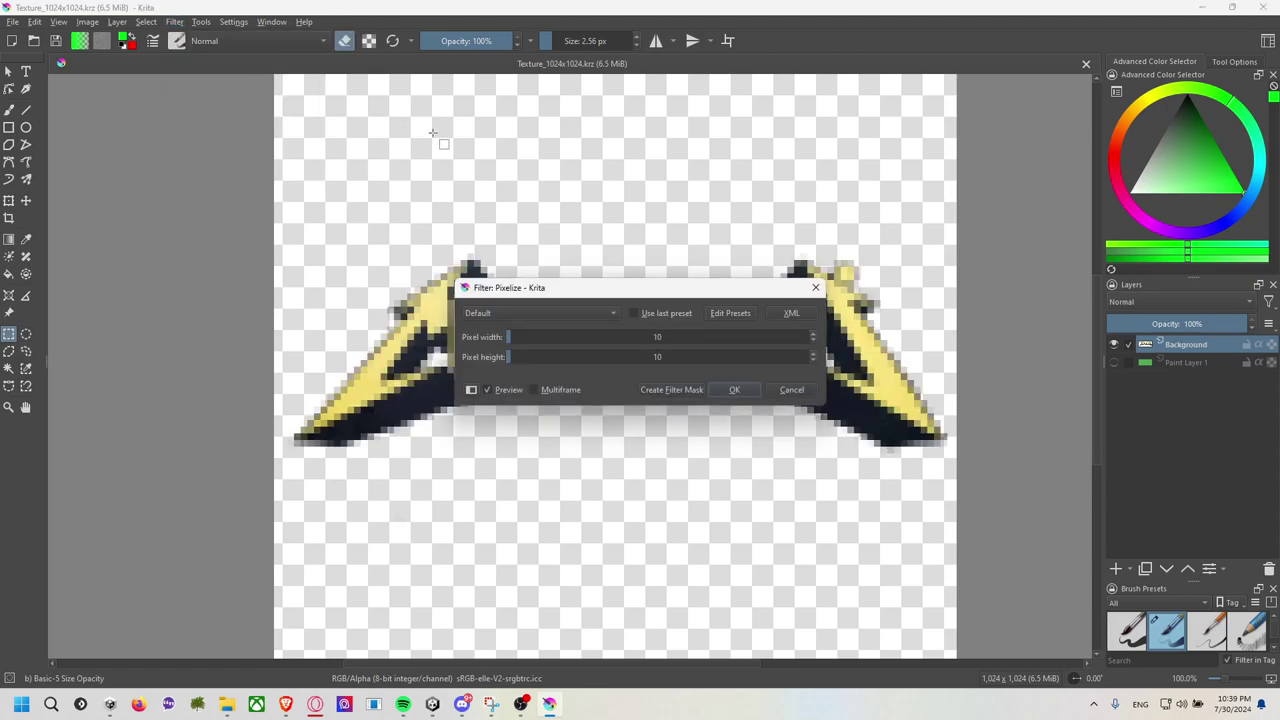
pyautogui.moveTo(618, 288); pyautogui.dragTo(600, 503)
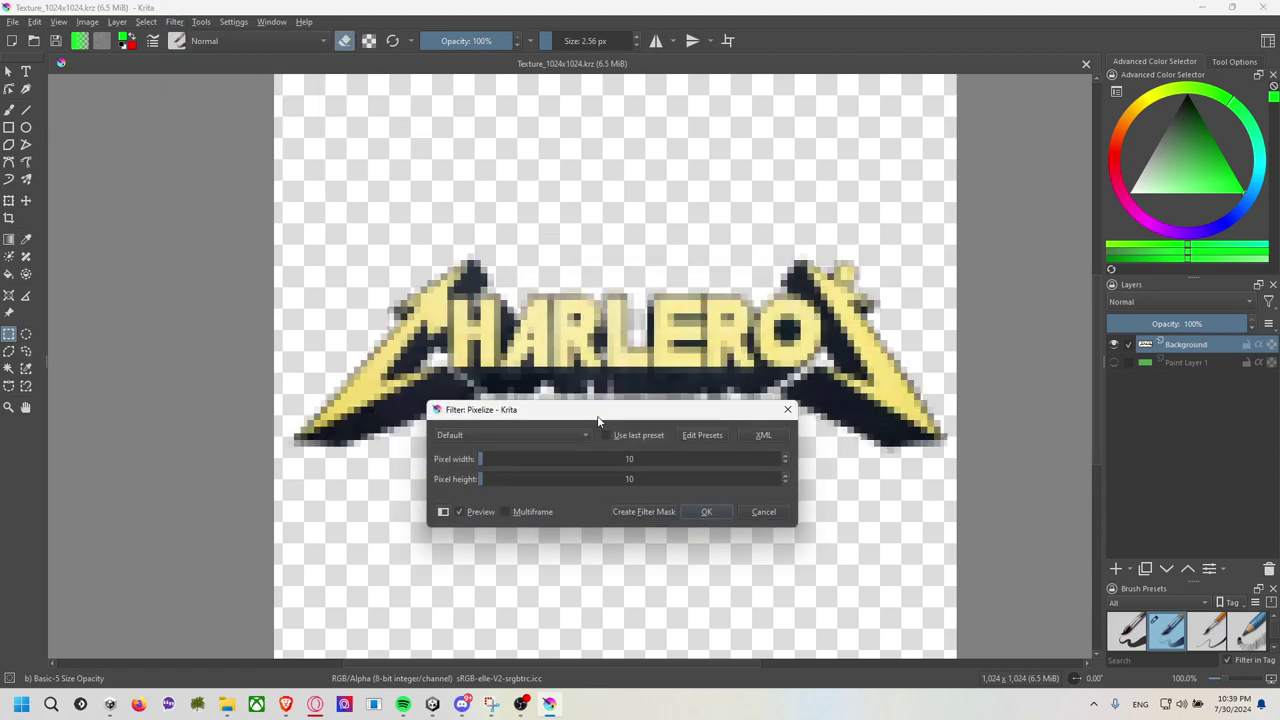
pyautogui.moveTo(519, 552)
pyautogui.mouseDown()
pyautogui.moveTo(551, 555)
pyautogui.moveTo(491, 555)
pyautogui.moveTo(495, 572)
pyautogui.moveTo(506, 553)
pyautogui.moveTo(487, 574)
pyautogui.moveTo(492, 555)
pyautogui.mouseUp()
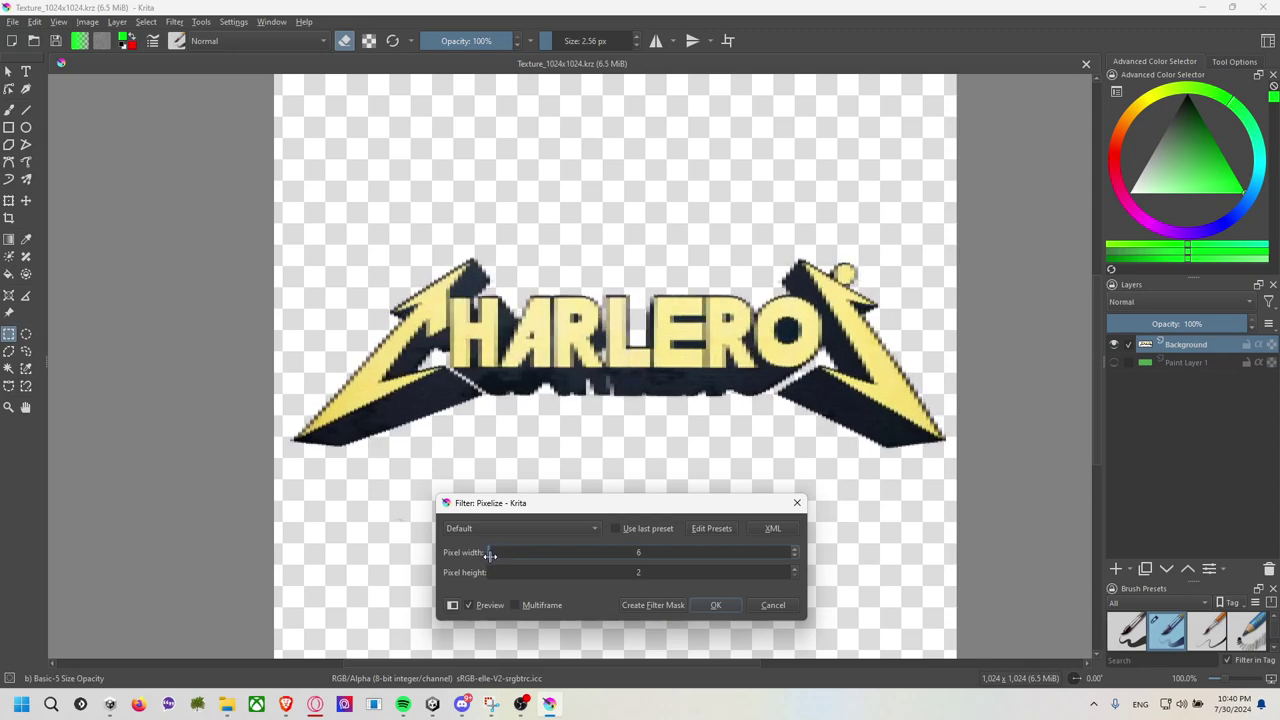
pyautogui.moveTo(498, 573); pyautogui.dragTo(489, 576)
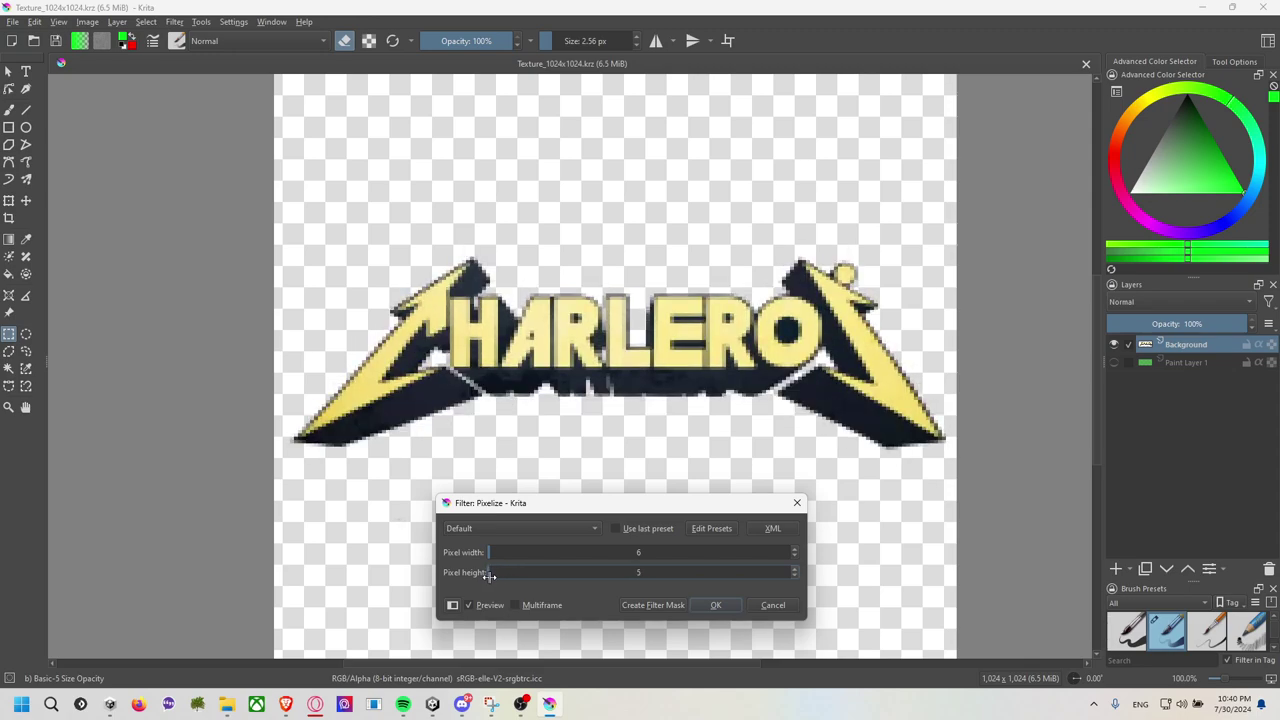
pyautogui.click(645, 552)
pyautogui.write('4')
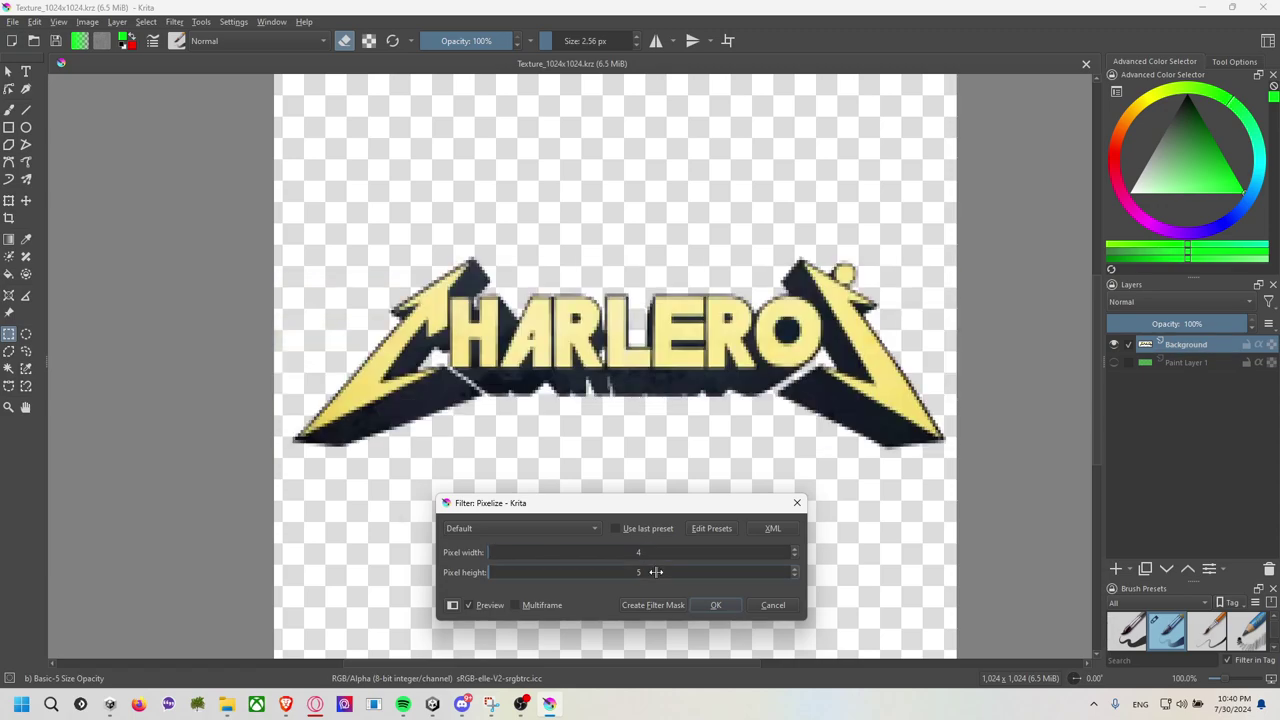
pyautogui.click(678, 573)
pyautogui.write('4')
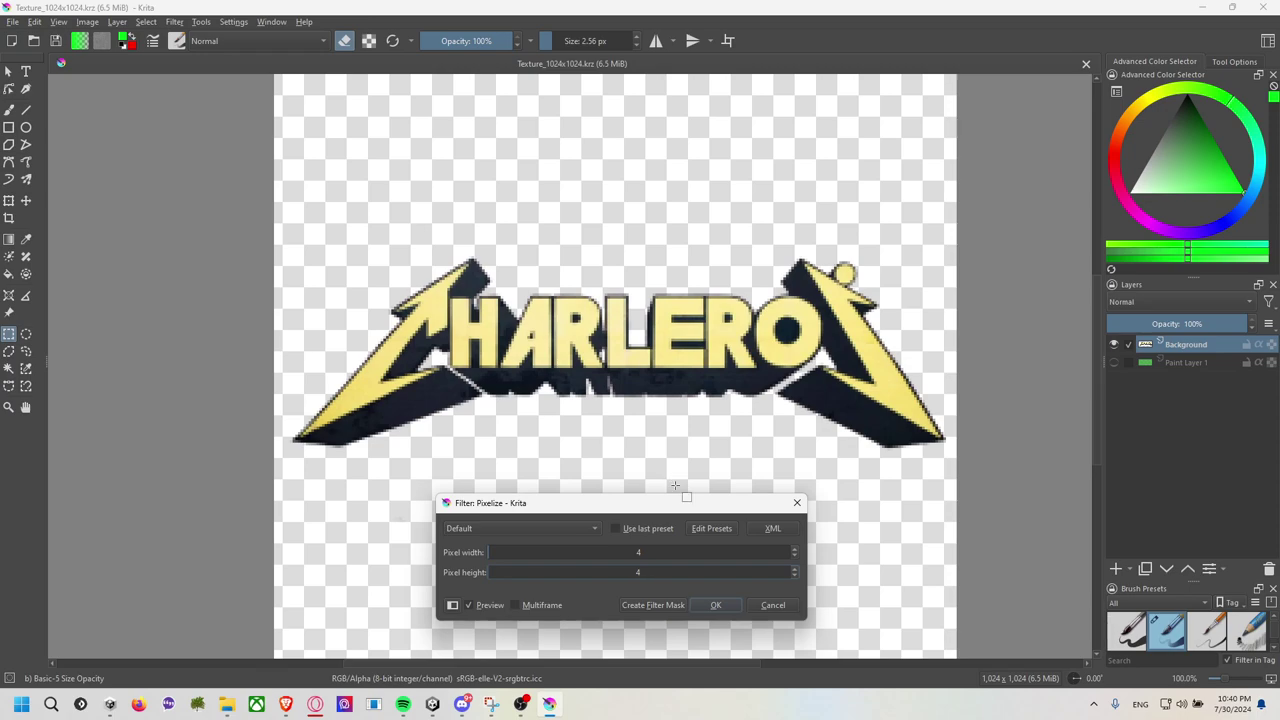
pyautogui.click(766, 605)
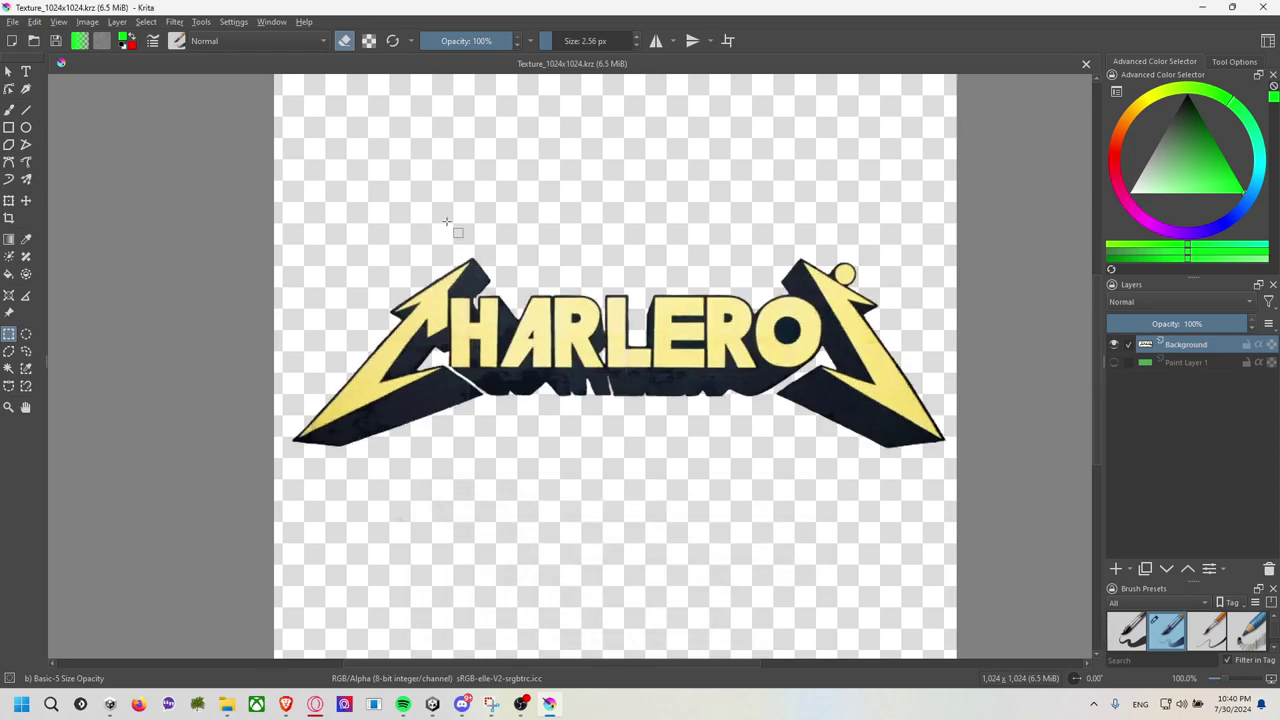
# Apply the Artistic Oilpaint filter with brush size 2 and smoothing 56 to the logo.
pyautogui.click(174, 22)
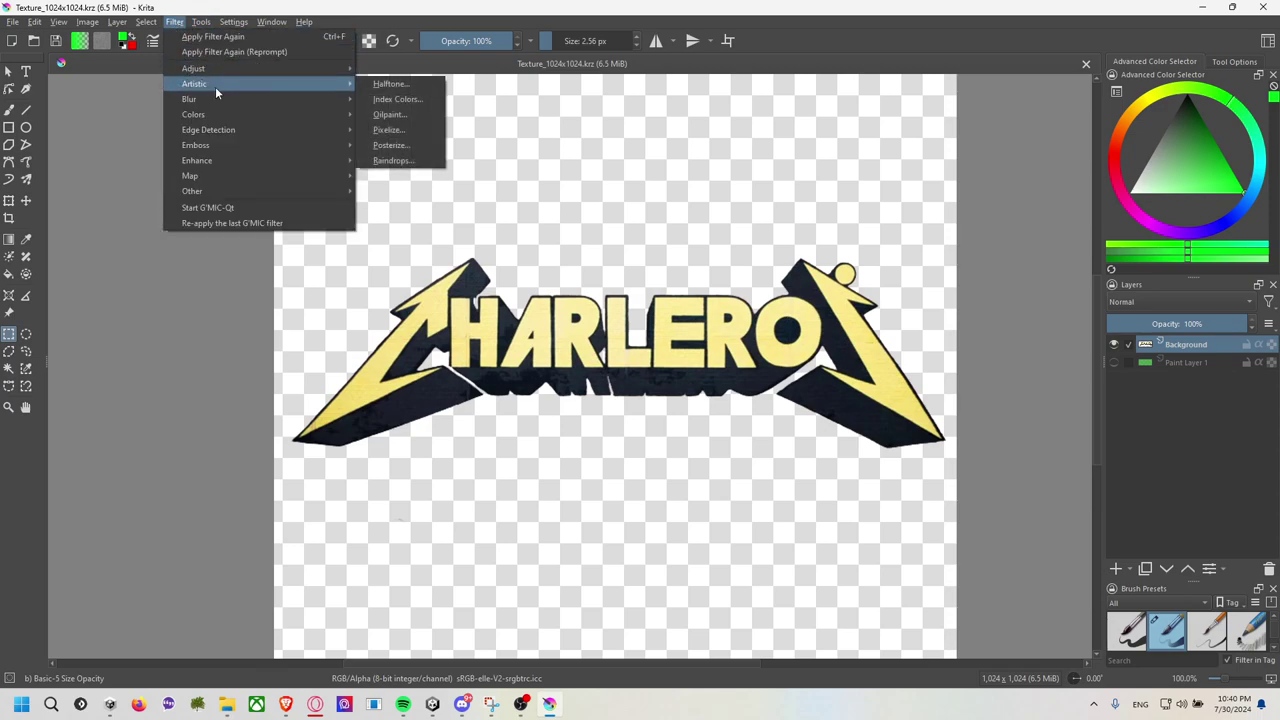
pyautogui.click(390, 114)
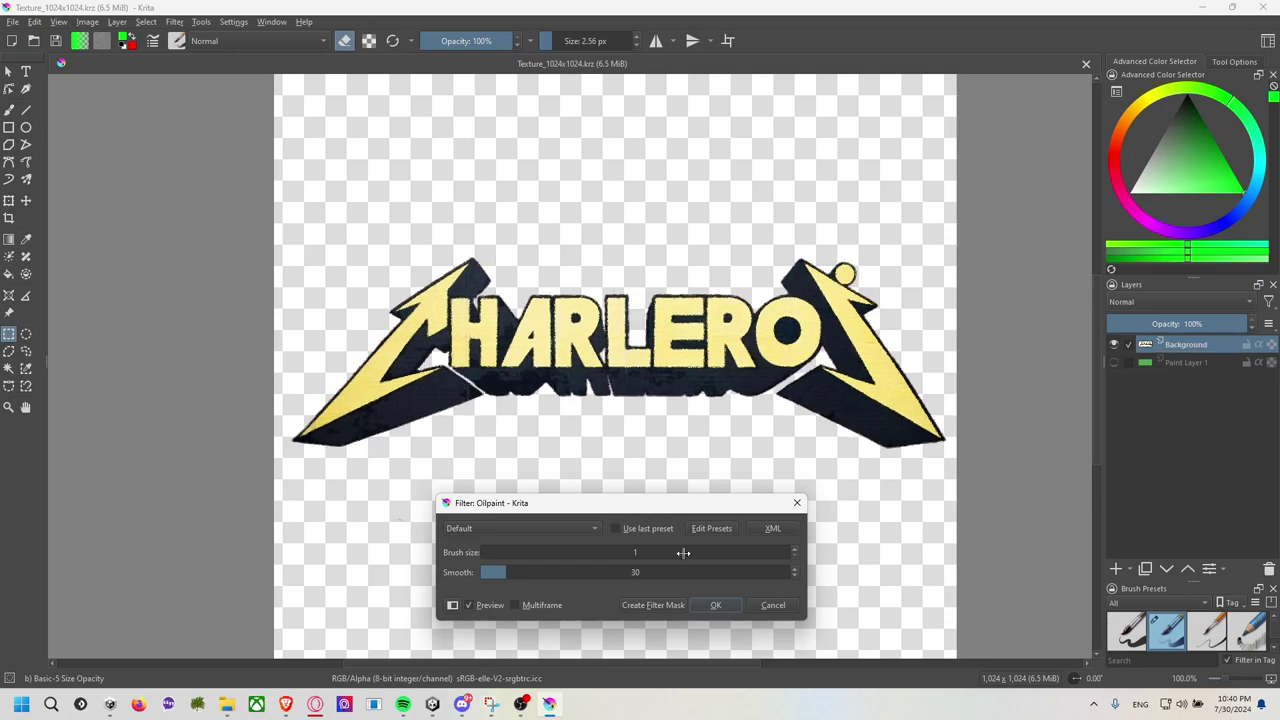
pyautogui.moveTo(490, 572)
pyautogui.mouseDown()
pyautogui.moveTo(540, 572)
pyautogui.moveTo(578, 550)
pyautogui.mouseUp()
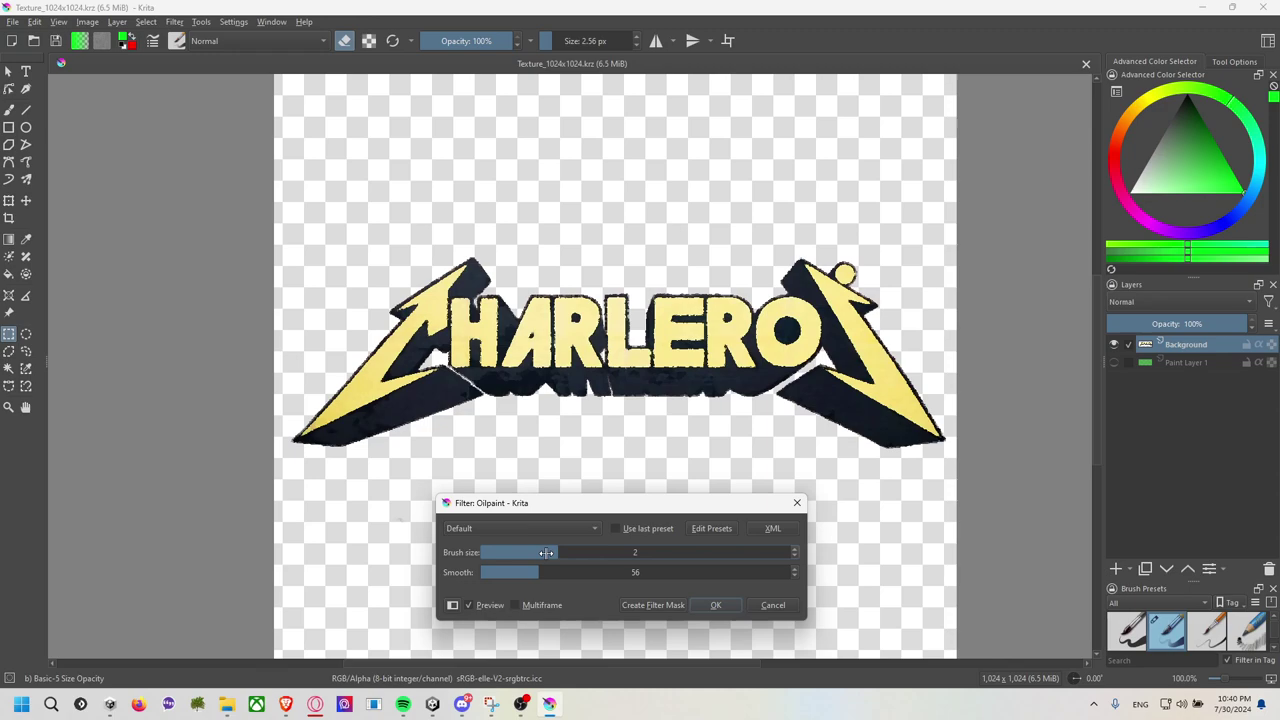
pyautogui.click(715, 606)
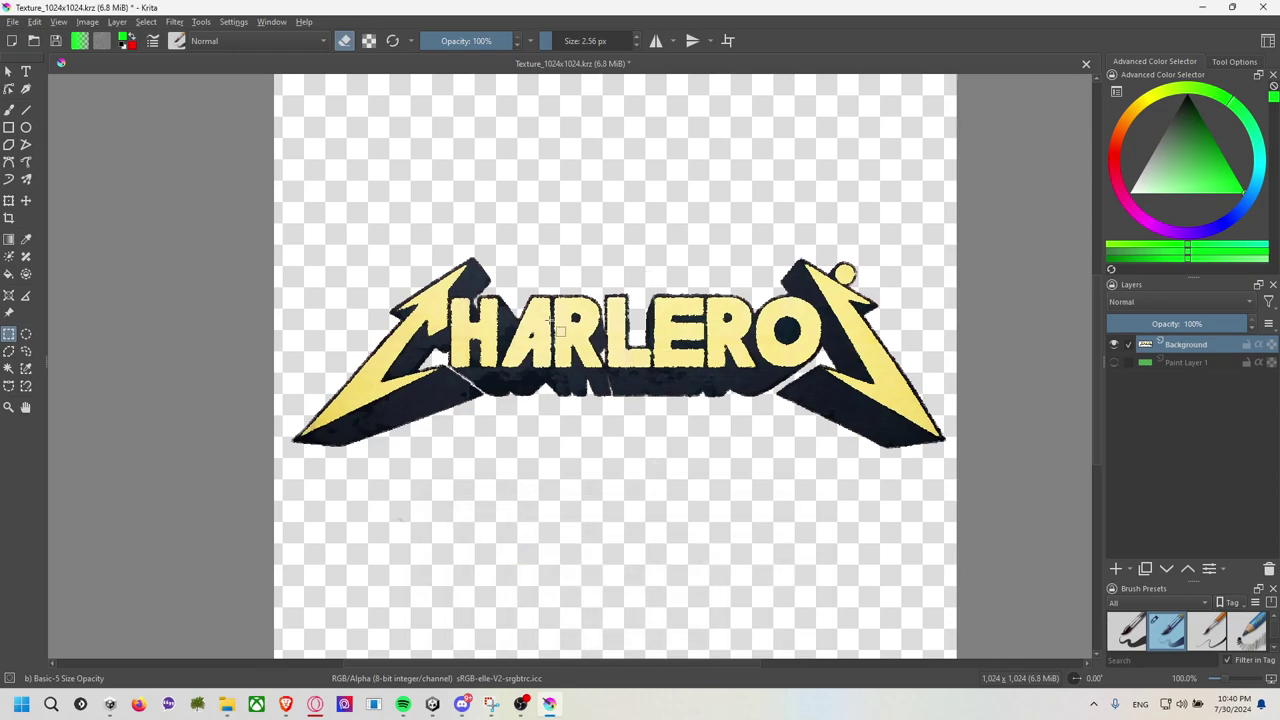
# Zoom in and pan around to inspect the oil-painted CHARLEROI letter edges.
pyautogui.scroll(2, 600, 340)
pyautogui.scroll(3, 560, 330)
pyautogui.scroll(-2, 560, 330)
pyautogui.scroll(-2, 560, 328)
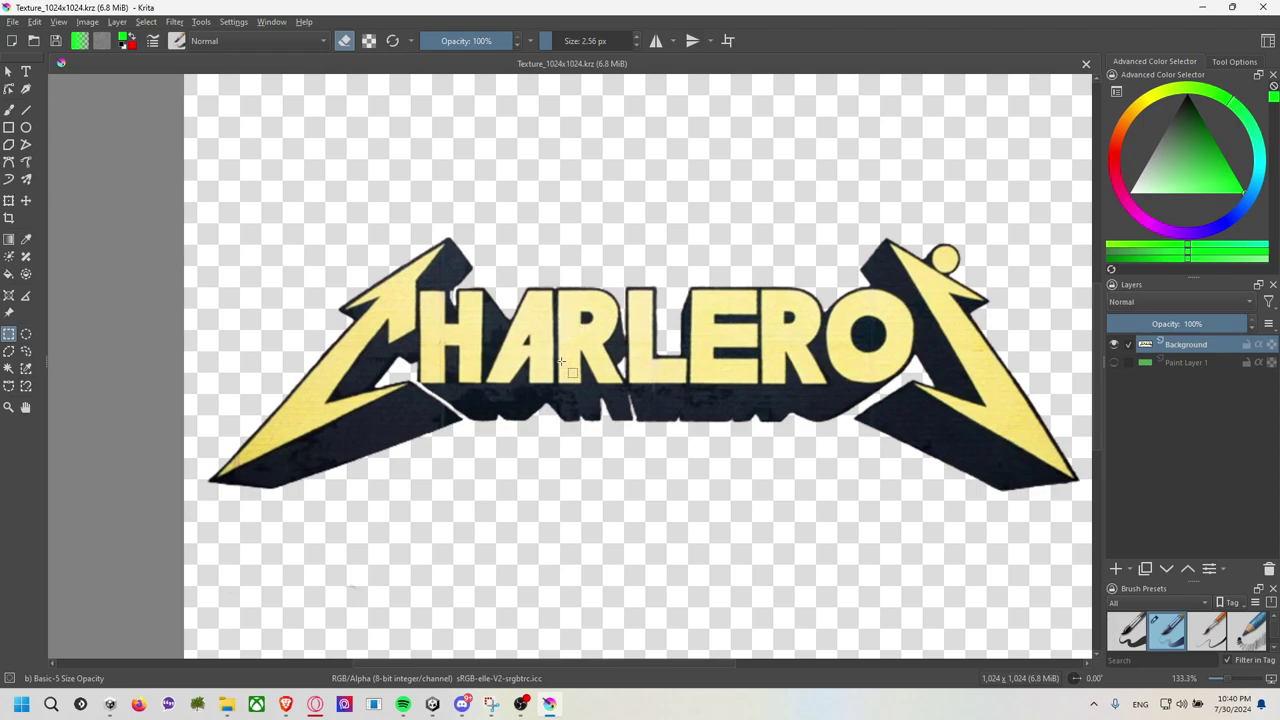
pyautogui.scroll(-4, 700, 320)
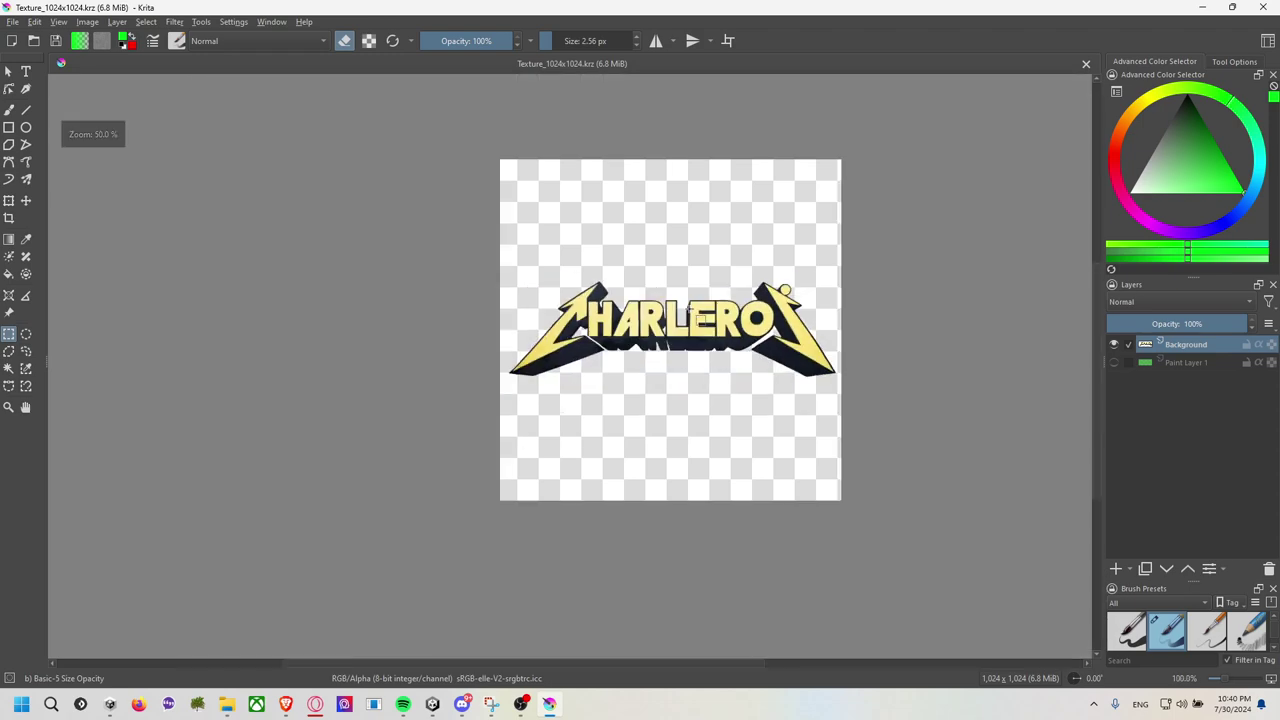
pyautogui.scroll(3, 700, 320)
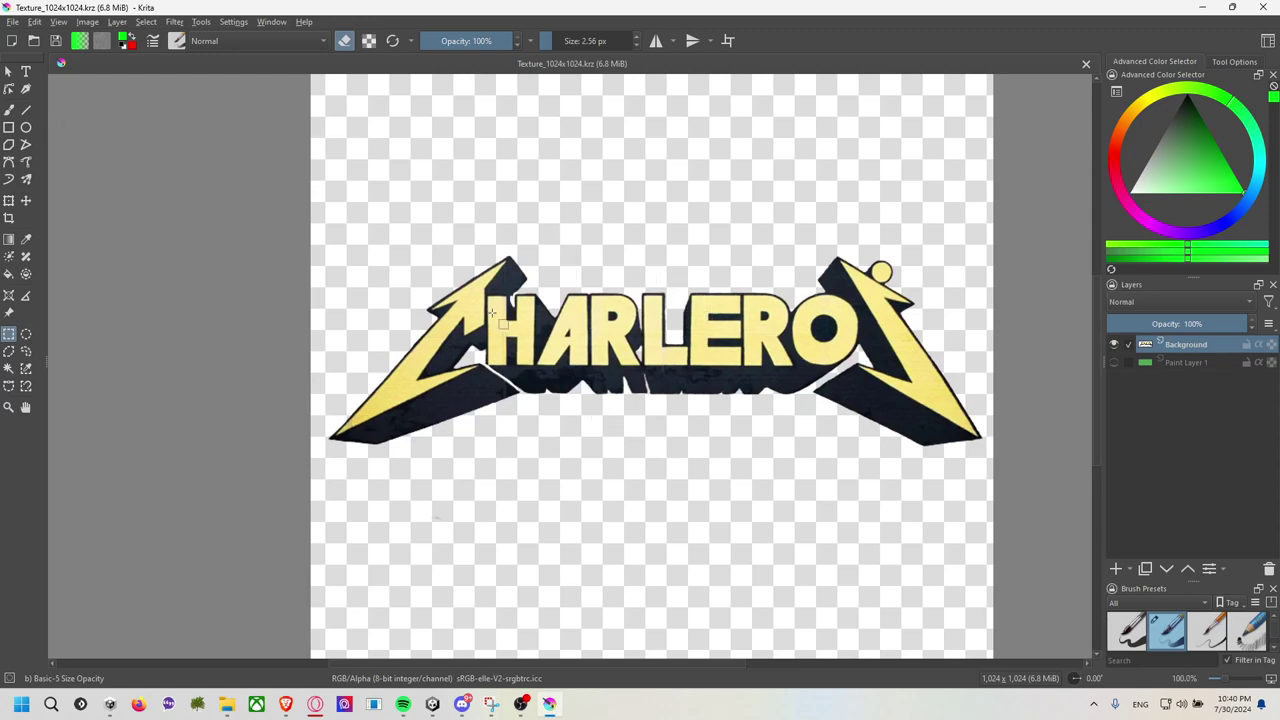
pyautogui.scroll(4, 492, 313)
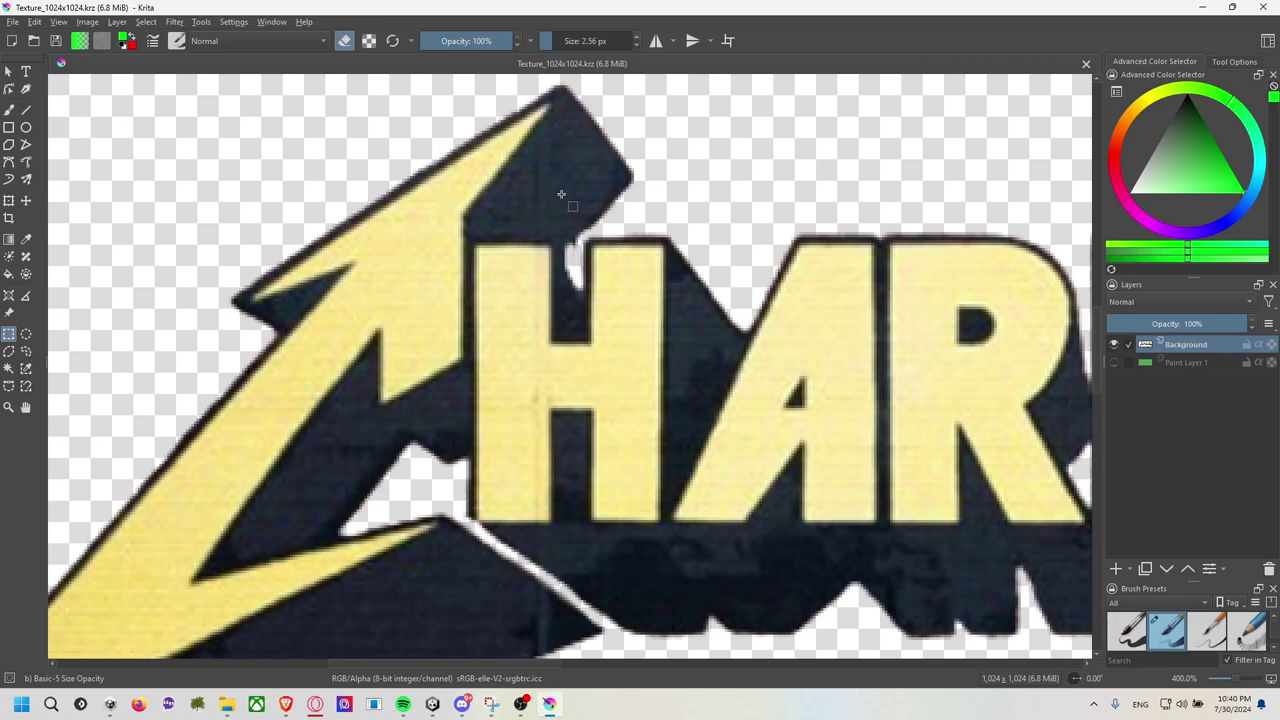
pyautogui.scroll(4, 561, 194)
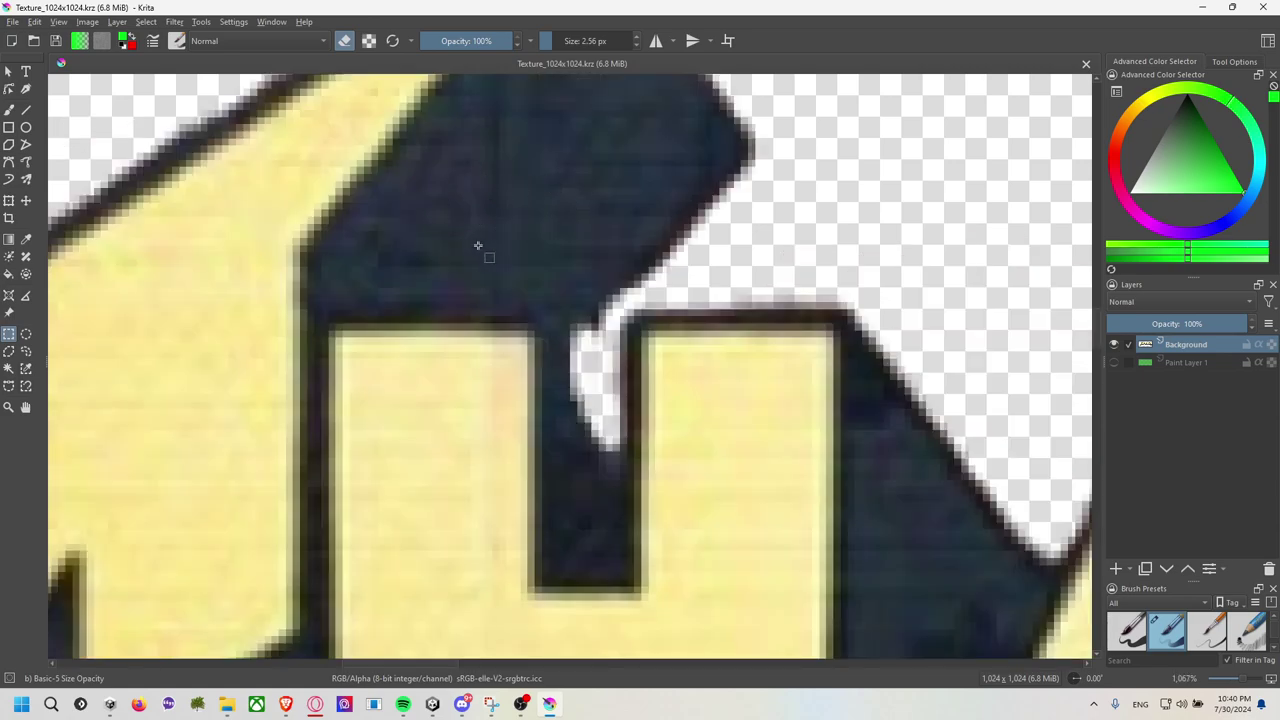
pyautogui.scroll(2, 465, 225)
pyautogui.scroll(-1, 471, 220)
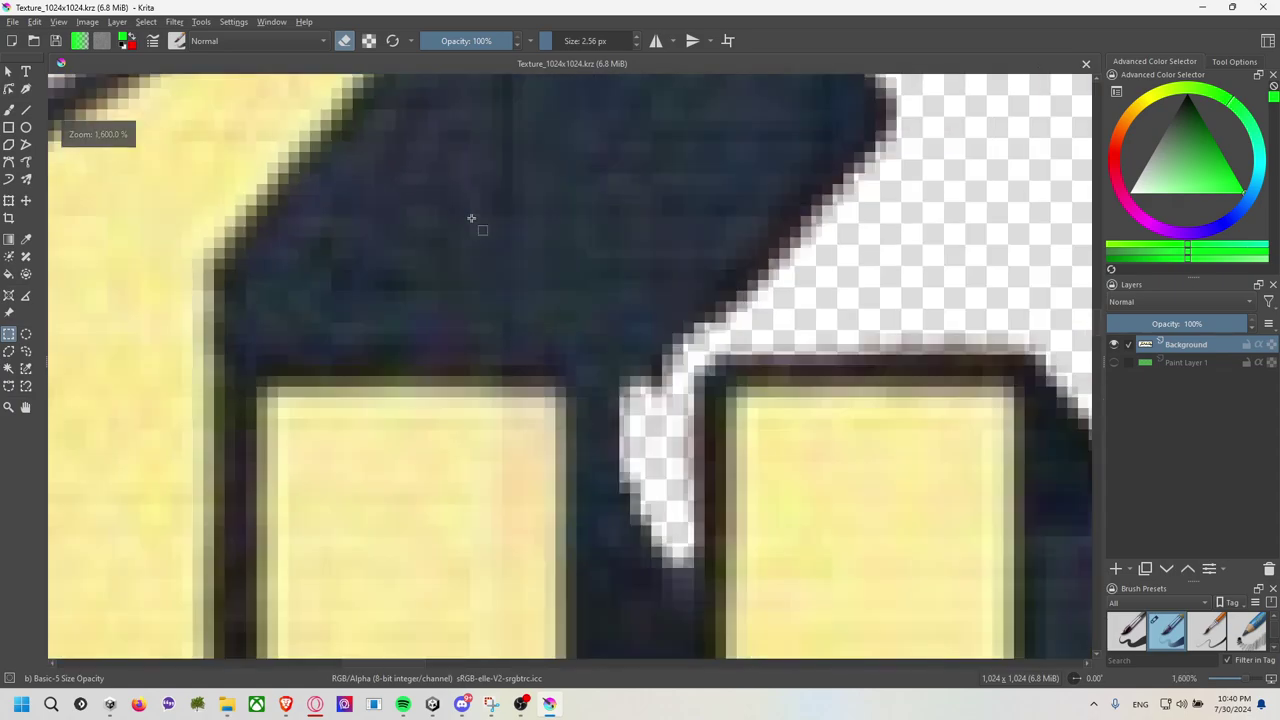
pyautogui.scroll(-1, 475, 218)
pyautogui.moveTo(604, 199); pyautogui.dragTo(597, 270)
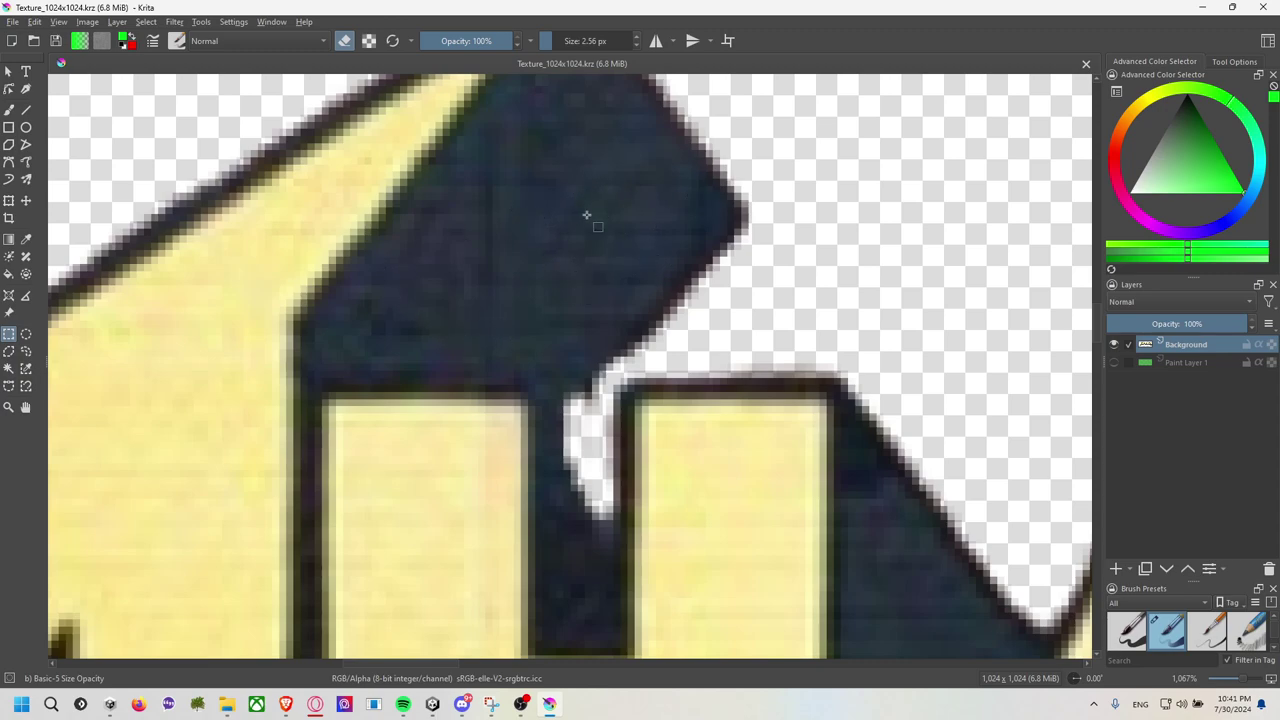
pyautogui.scroll(-4, 780, 278)
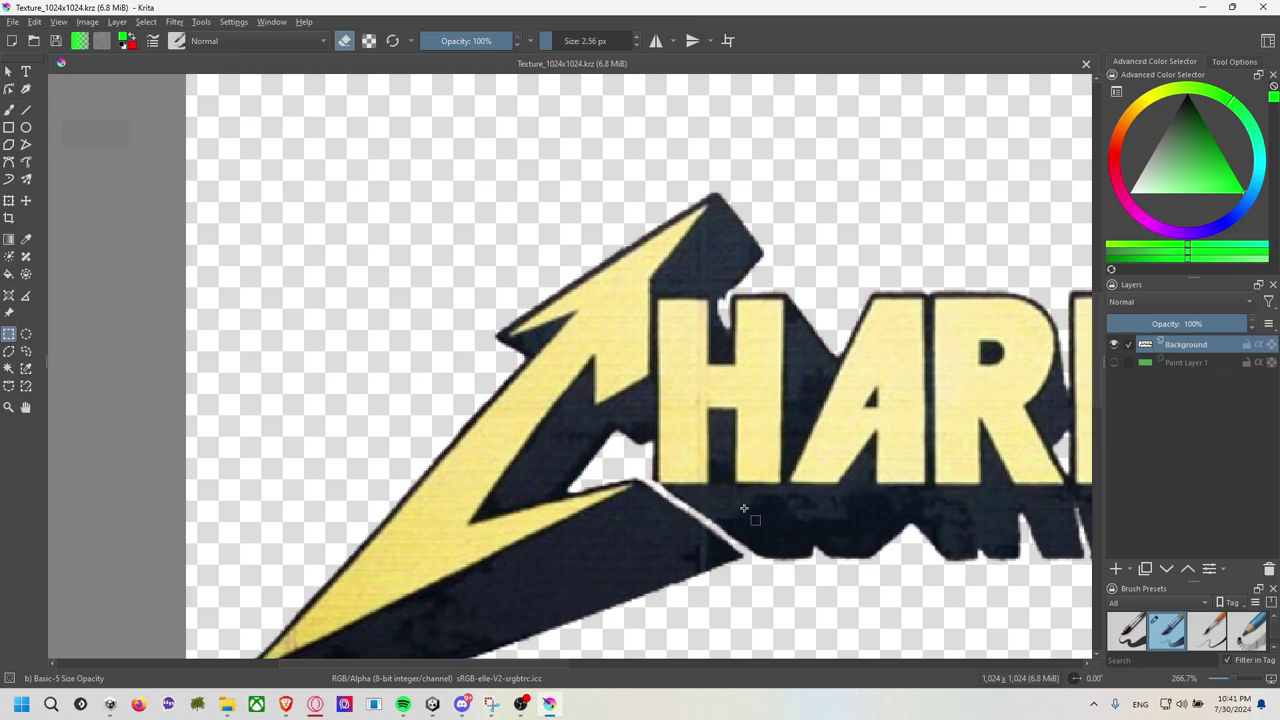
pyautogui.scroll(-3, 800, 370)
pyautogui.hscroll(2, 673, 327)
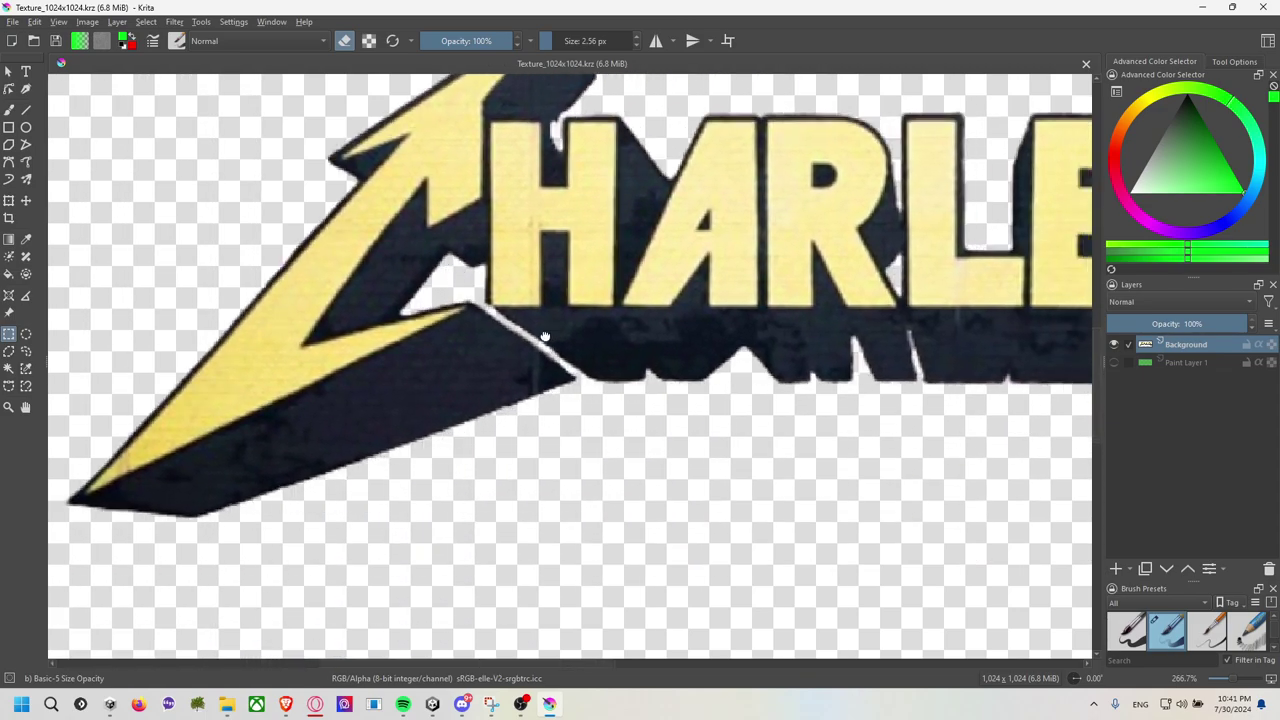
pyautogui.hscroll(2, 543, 334)
pyautogui.scroll(4, 562, 350)
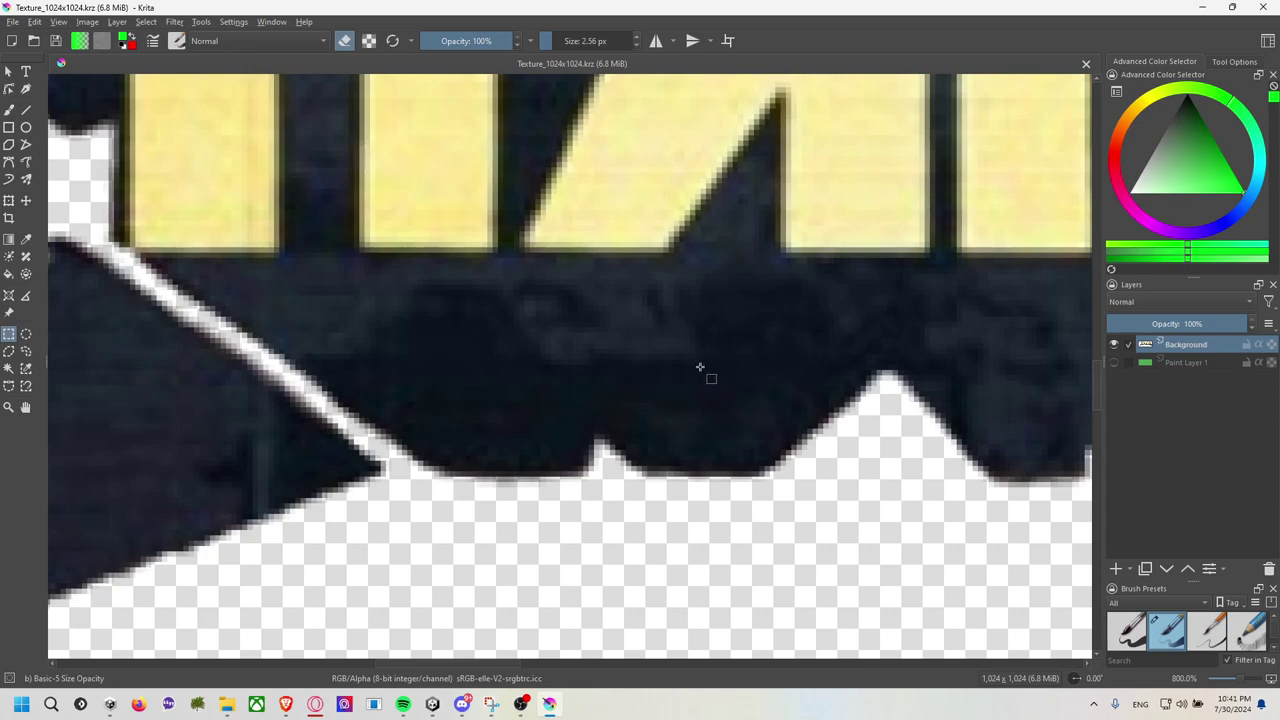
pyautogui.scroll(-3, 711, 370)
pyautogui.moveTo(757, 356); pyautogui.dragTo(560, 380)
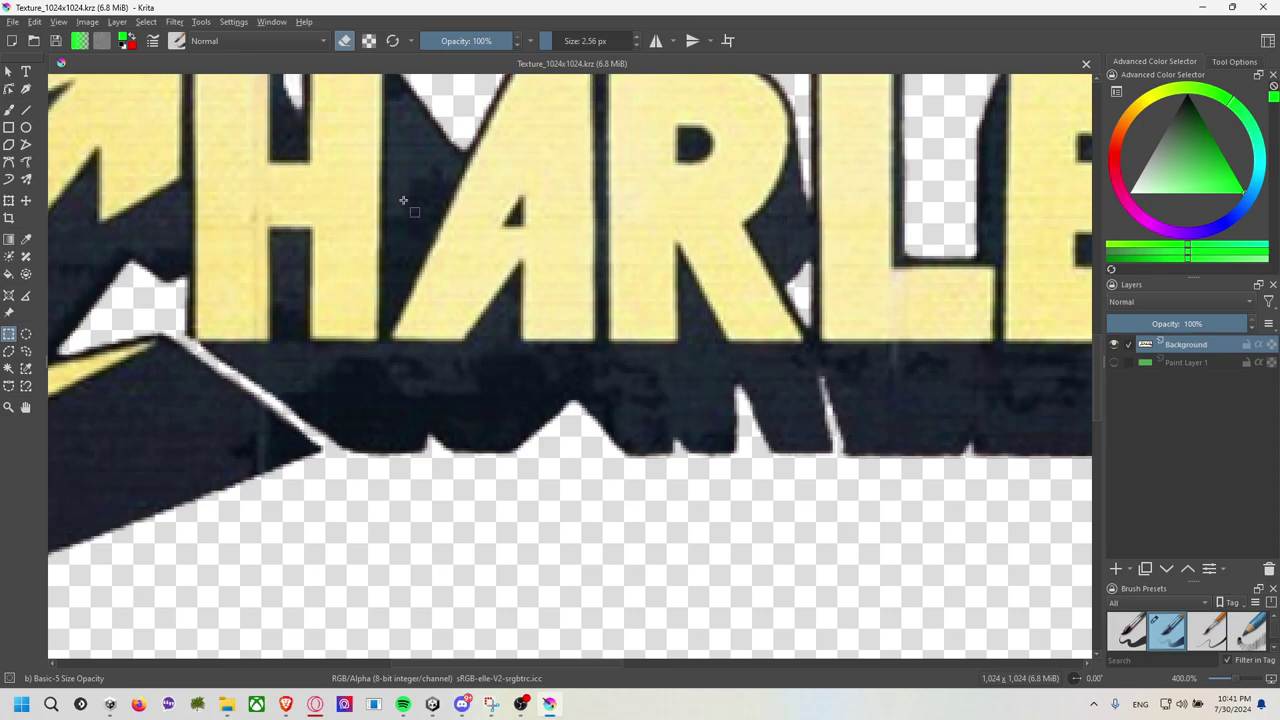
pyautogui.scroll(-1, 682, 400)
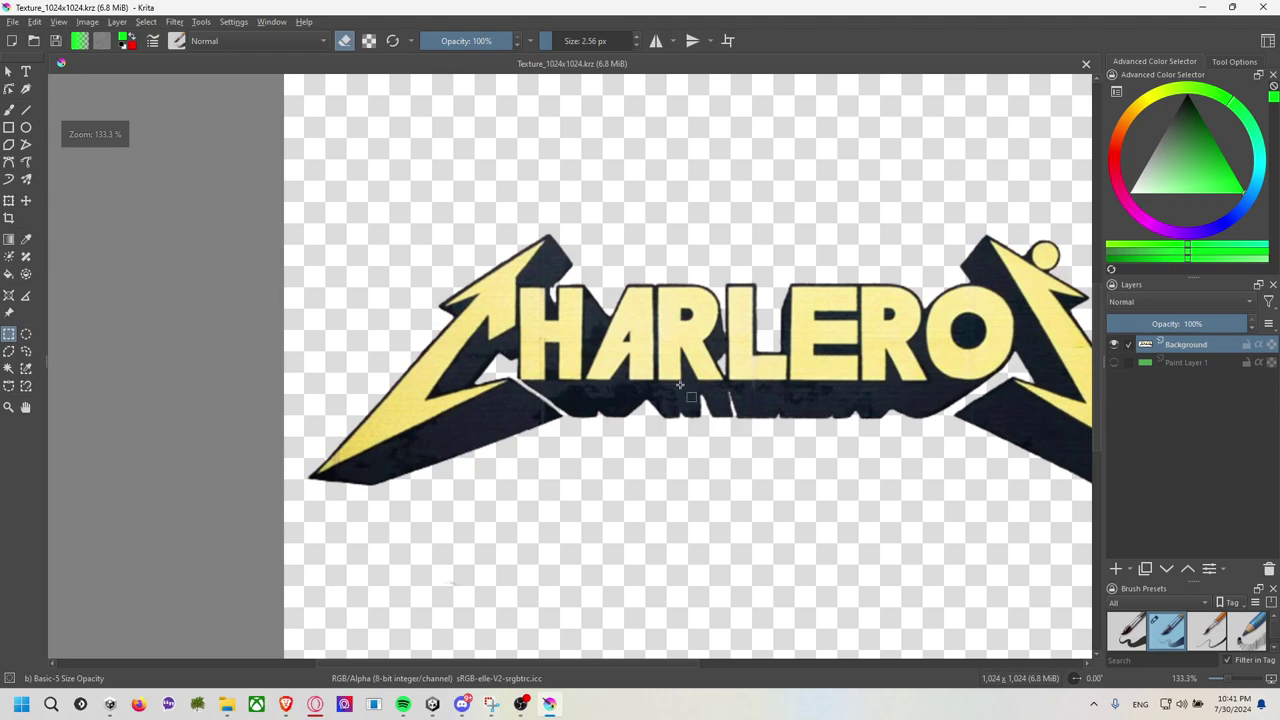
pyautogui.moveTo(682, 400); pyautogui.dragTo(523, 363)
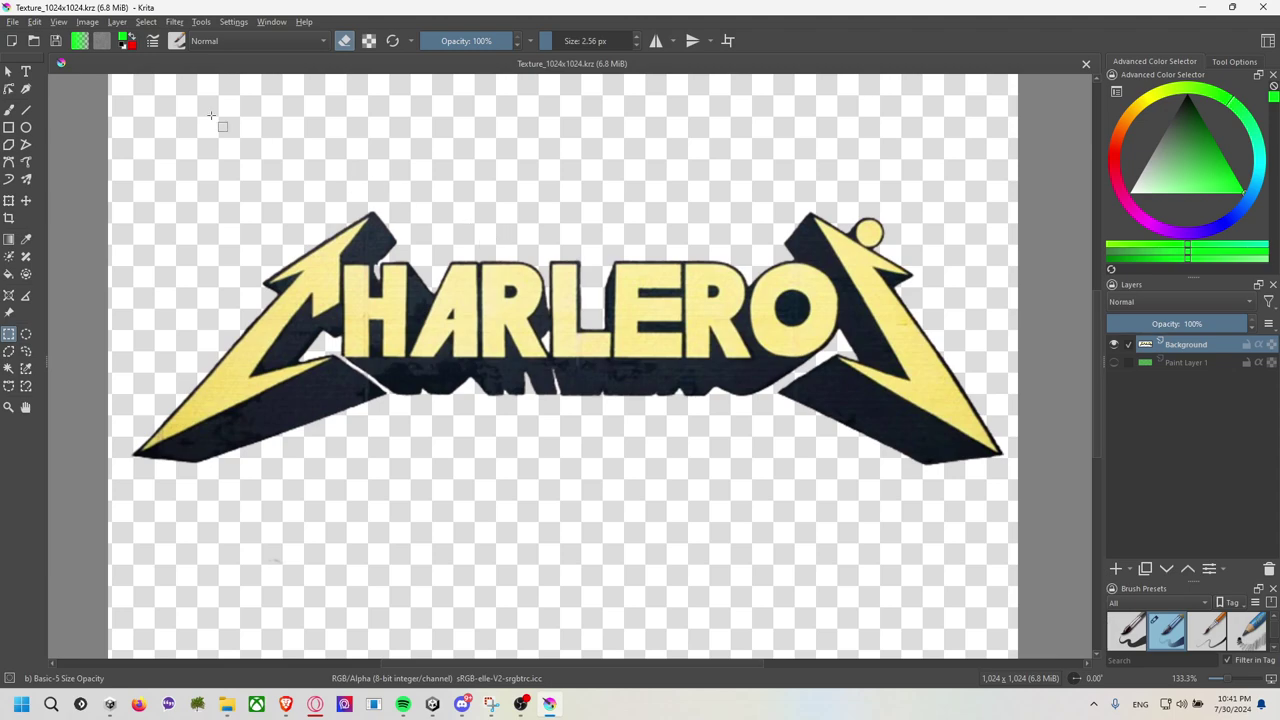
# Save the Texture_1024x1024.krz file and bring up the window switcher.
pyautogui.click(13, 21)
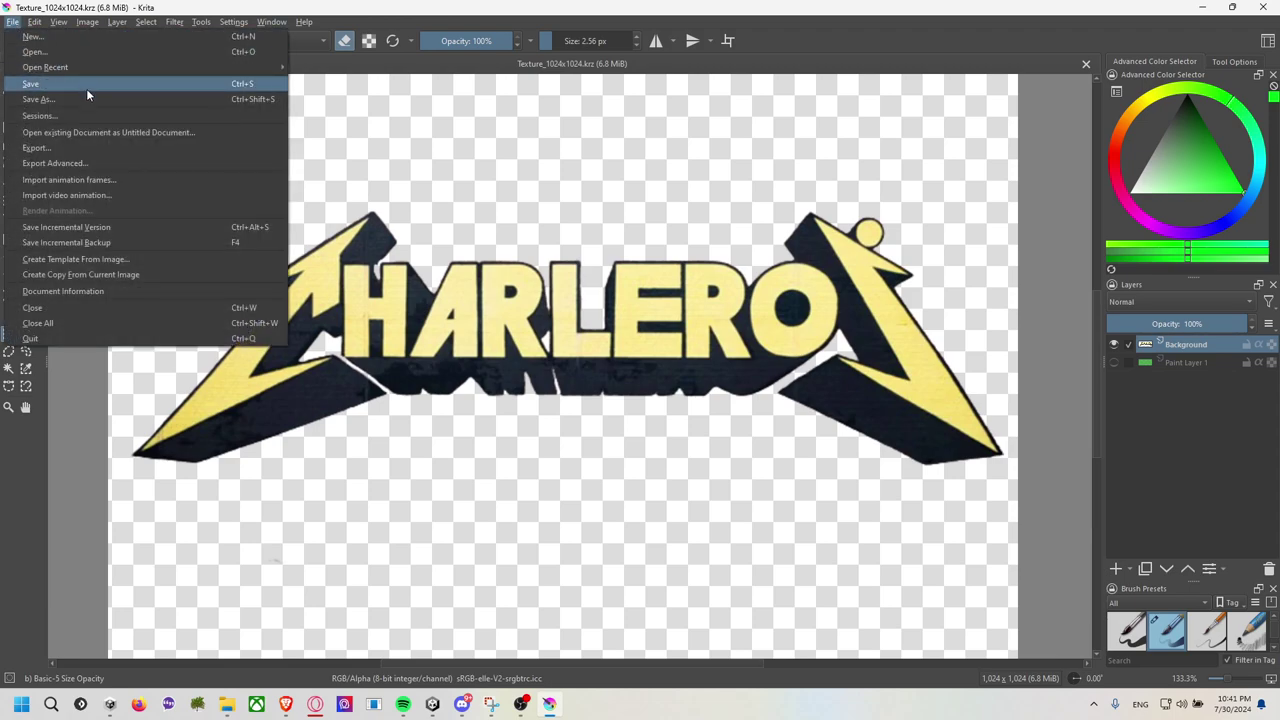
pyautogui.click(380, 112)
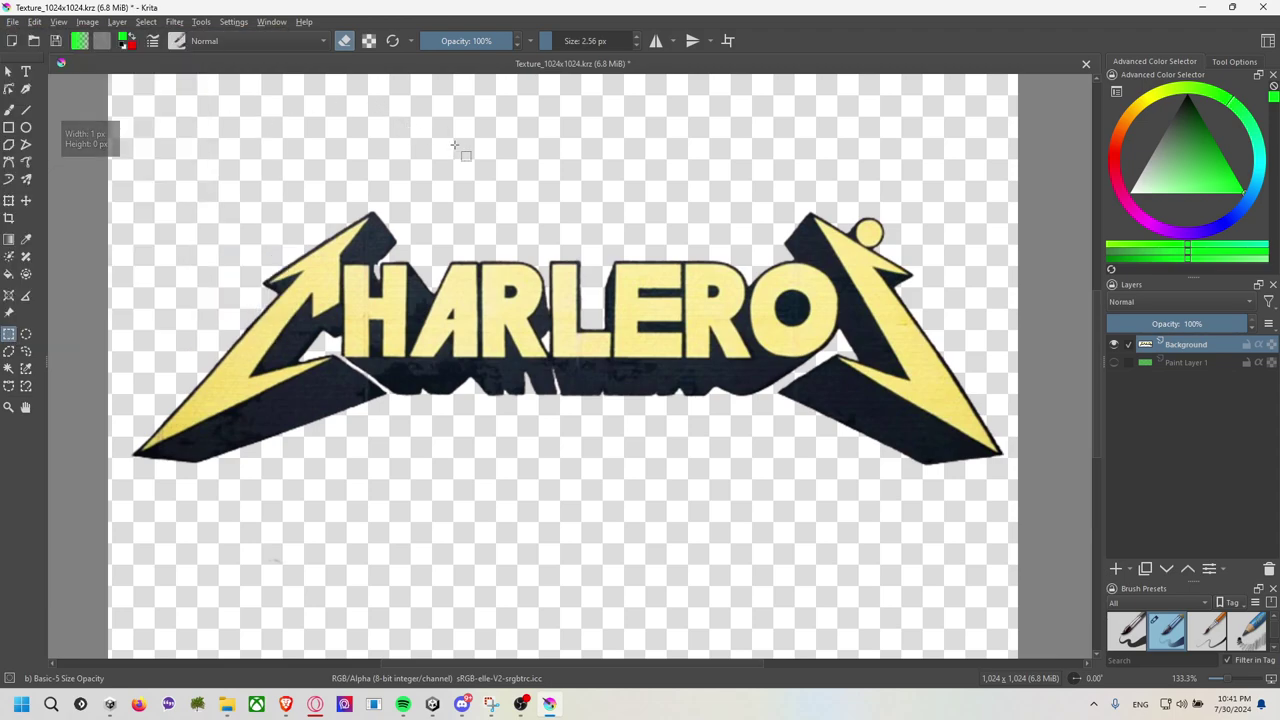
pyautogui.scroll(2, 453, 147)
pyautogui.scroll(-2, 453, 147)
pyautogui.hotkey('alt', 'Tab')
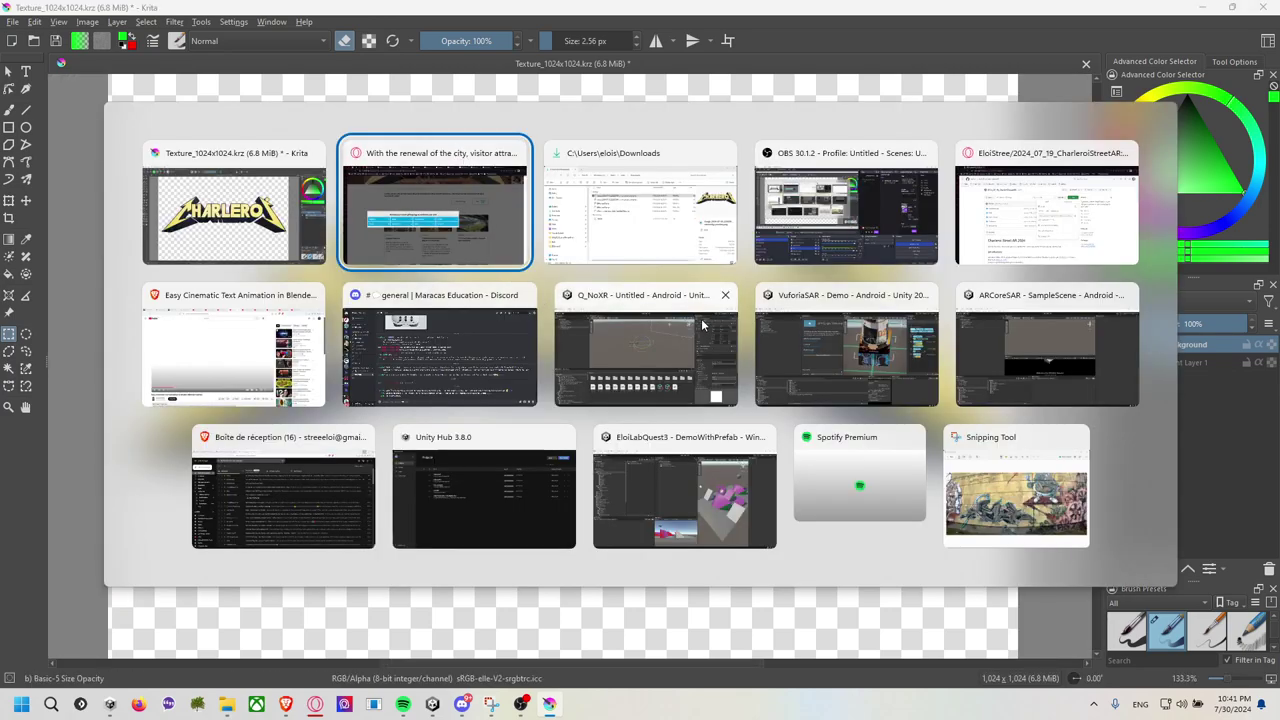
# In Unity, create a CharleroiAR folder under Assets and open it.
pyautogui.click(630, 327)
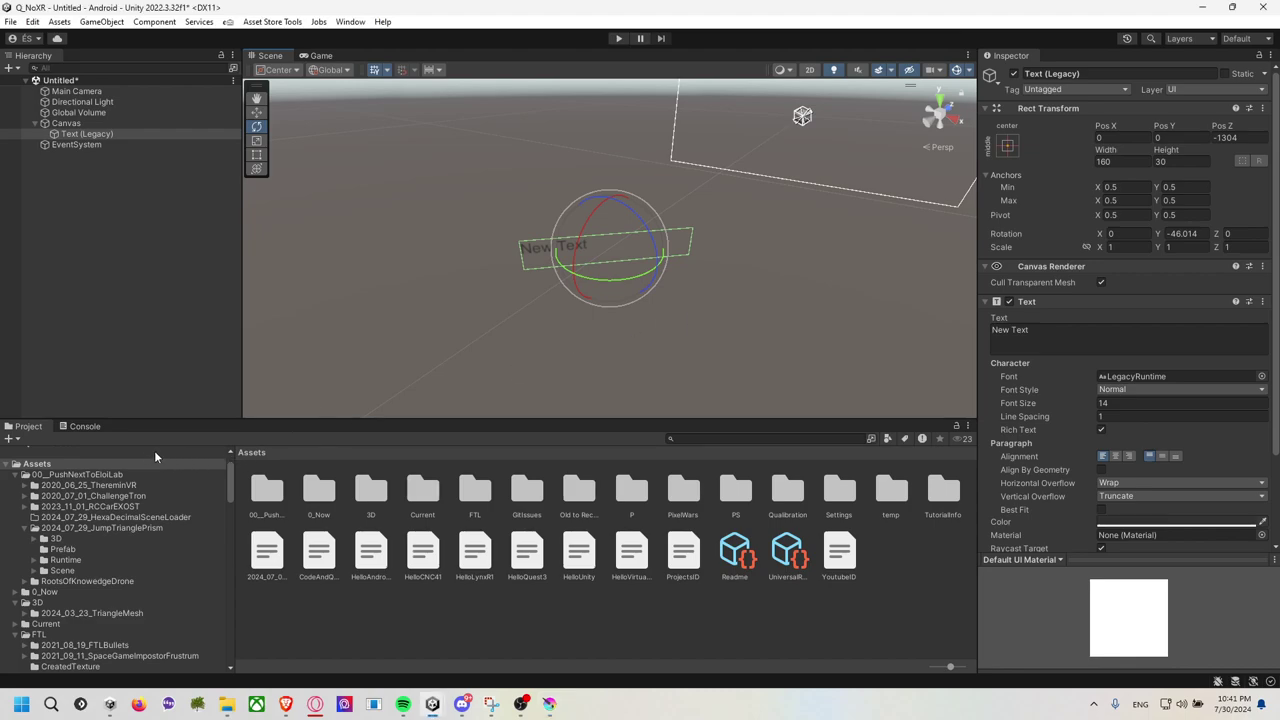
pyautogui.rightClick(130, 461)
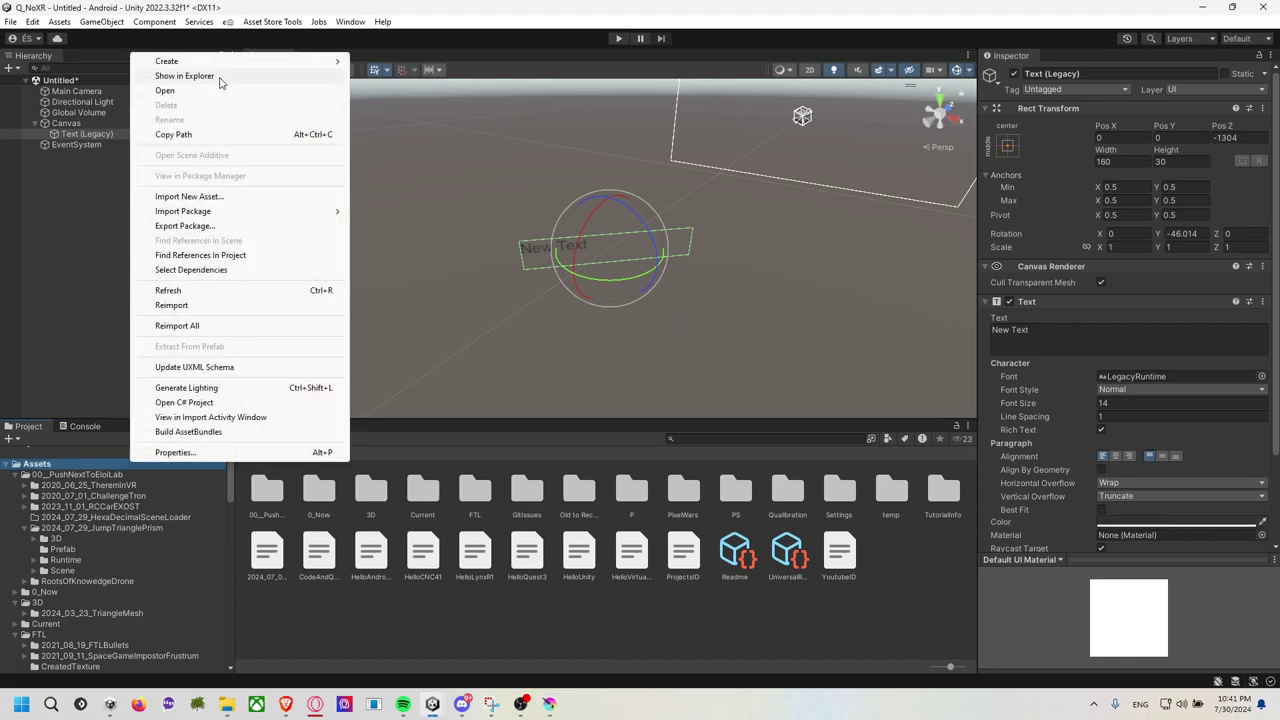
pyautogui.moveTo(240, 61)
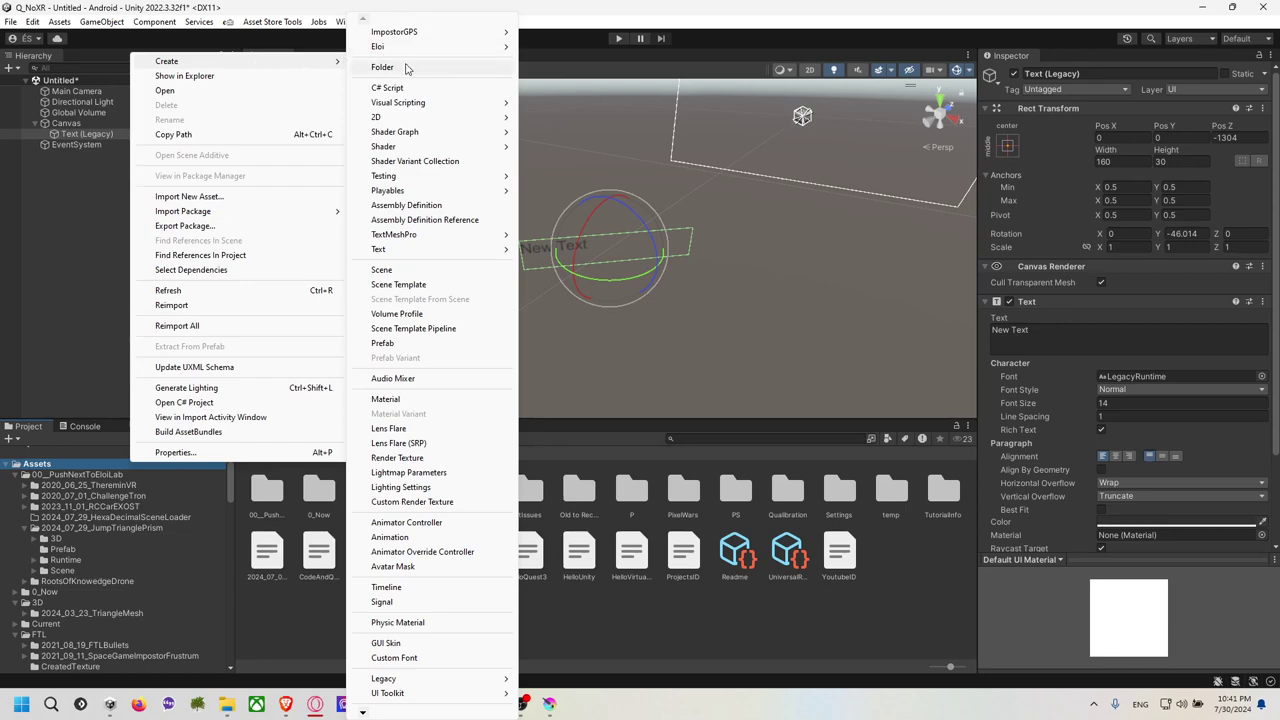
pyautogui.click(408, 67)
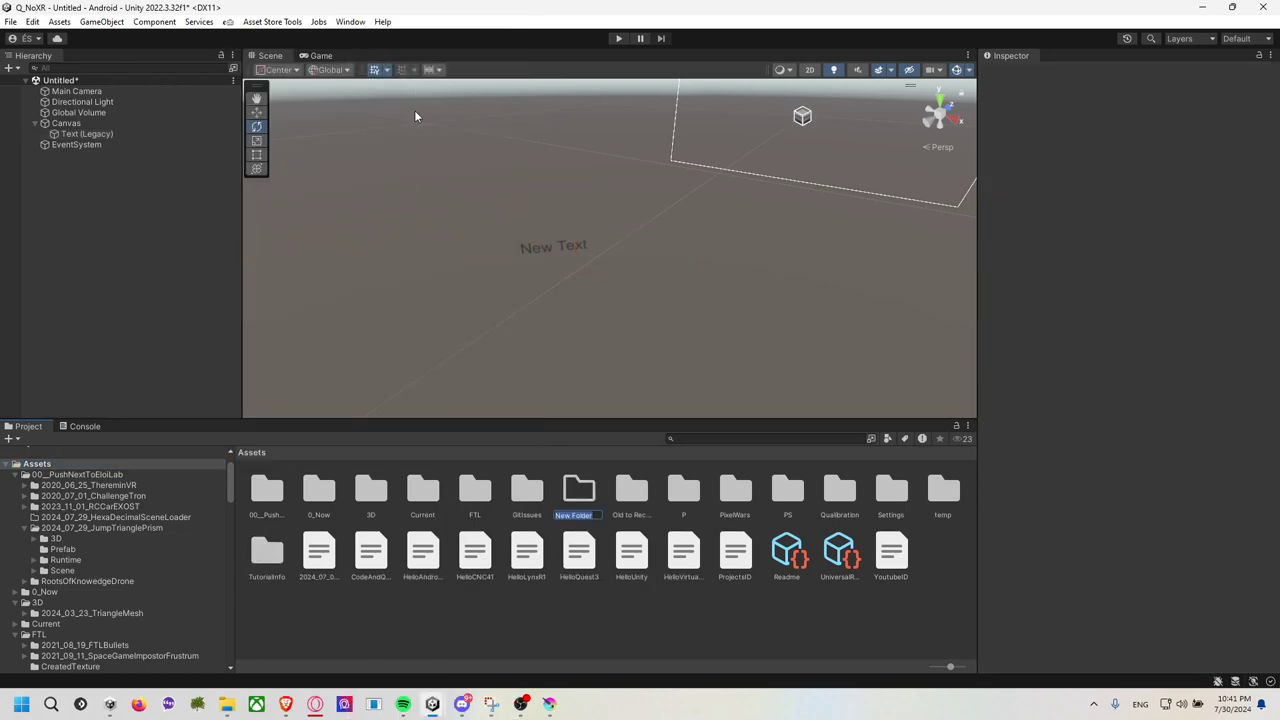
pyautogui.write('CharleroiAR')
pyautogui.press('Return')
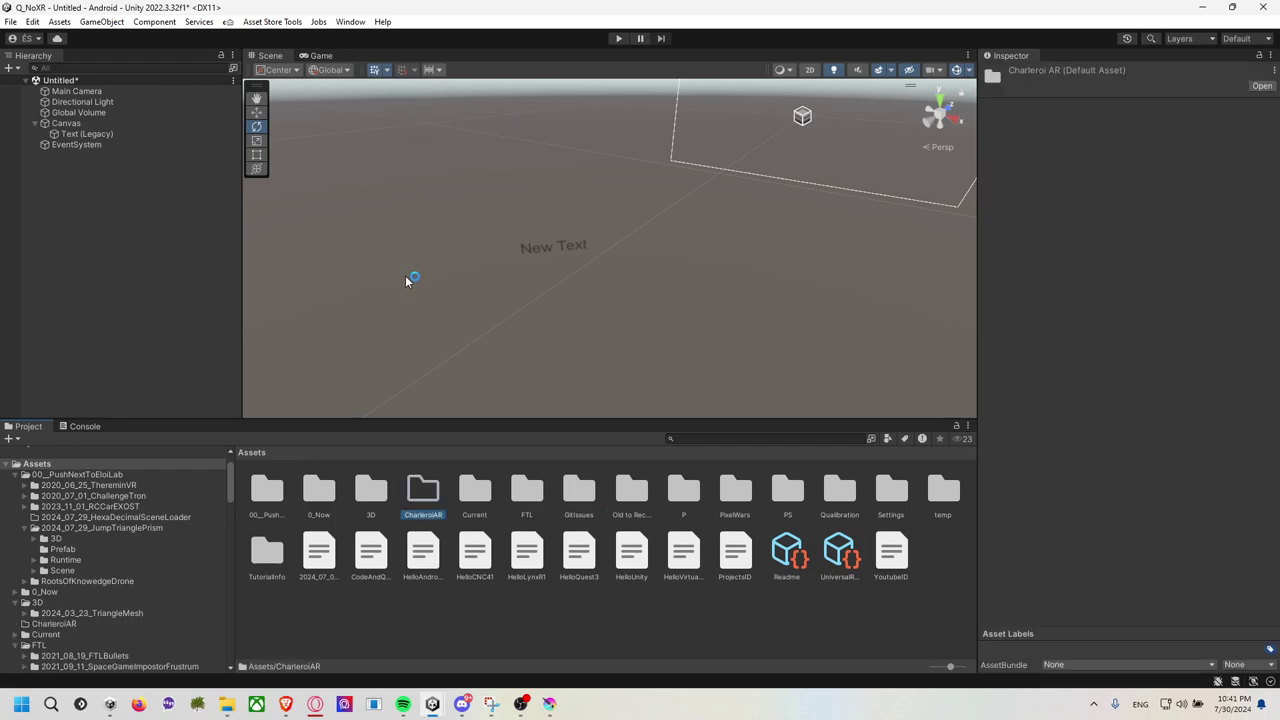
pyautogui.doubleClick(413, 491)
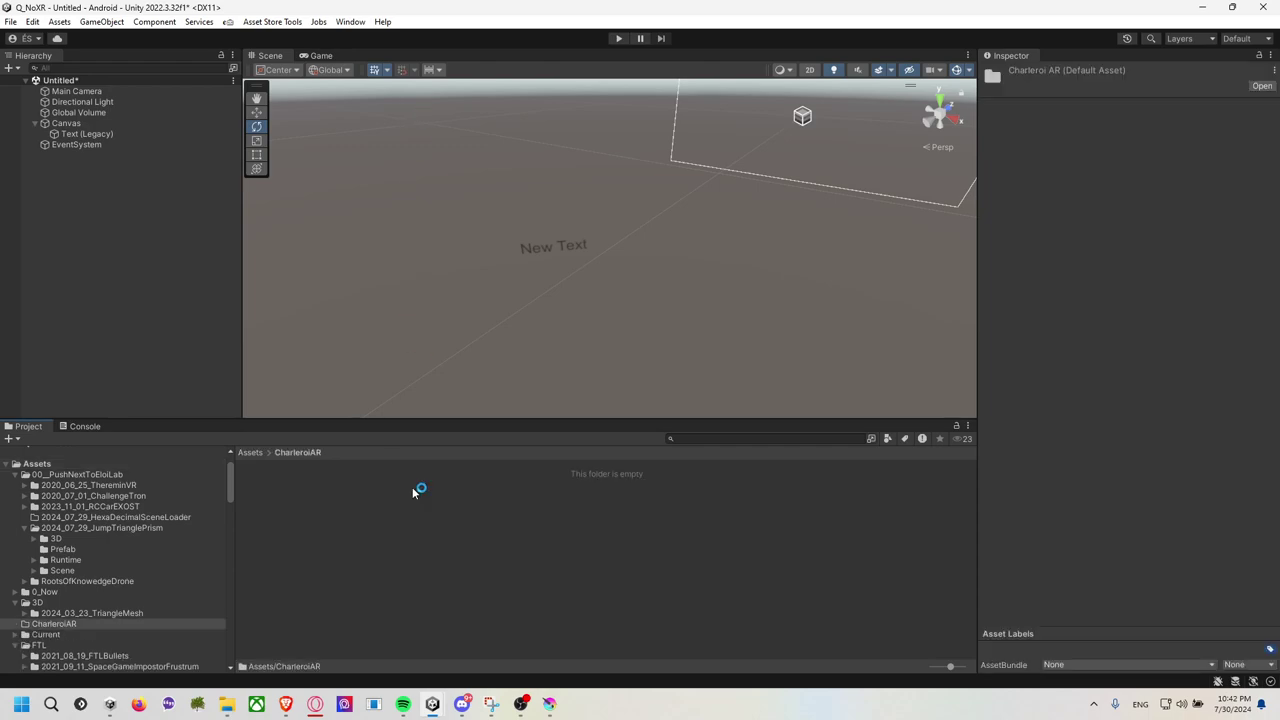
# Create a ZCharleroiZ subfolder inside CharleroiAR, correcting its name, and open it.
pyautogui.rightClick(353, 498)
pyautogui.moveTo(400, 106)
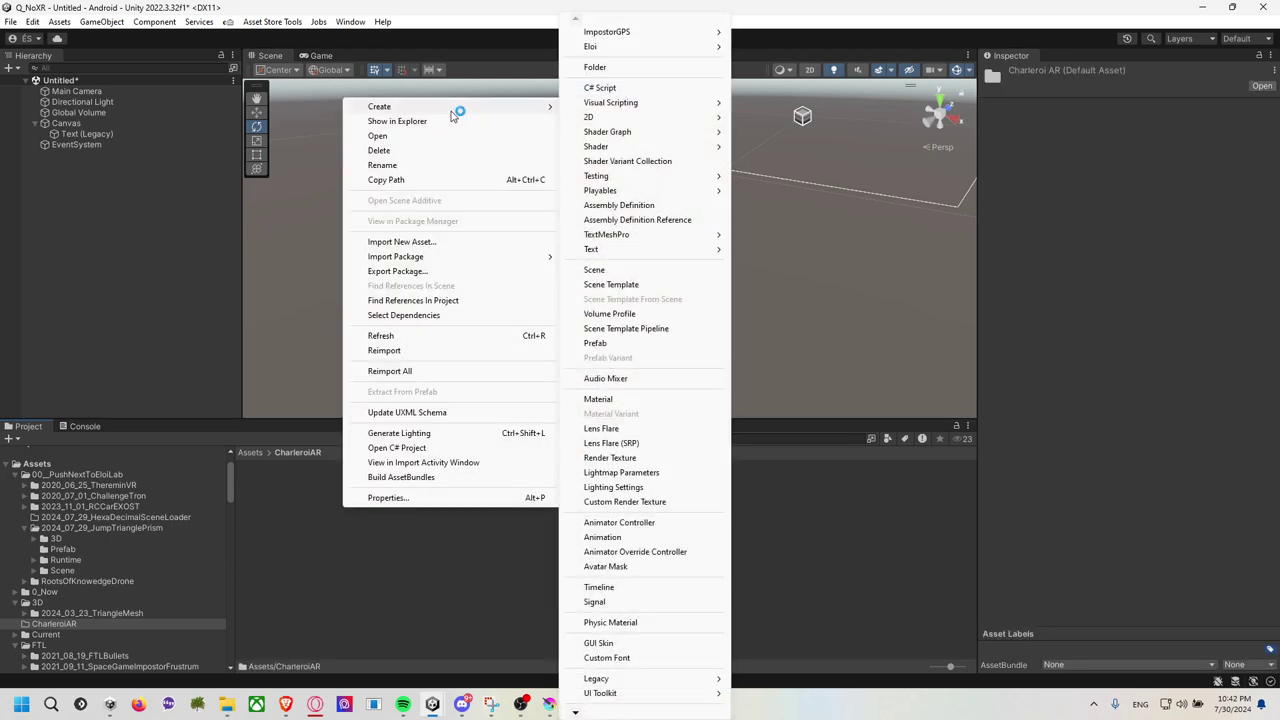
pyautogui.click(620, 67)
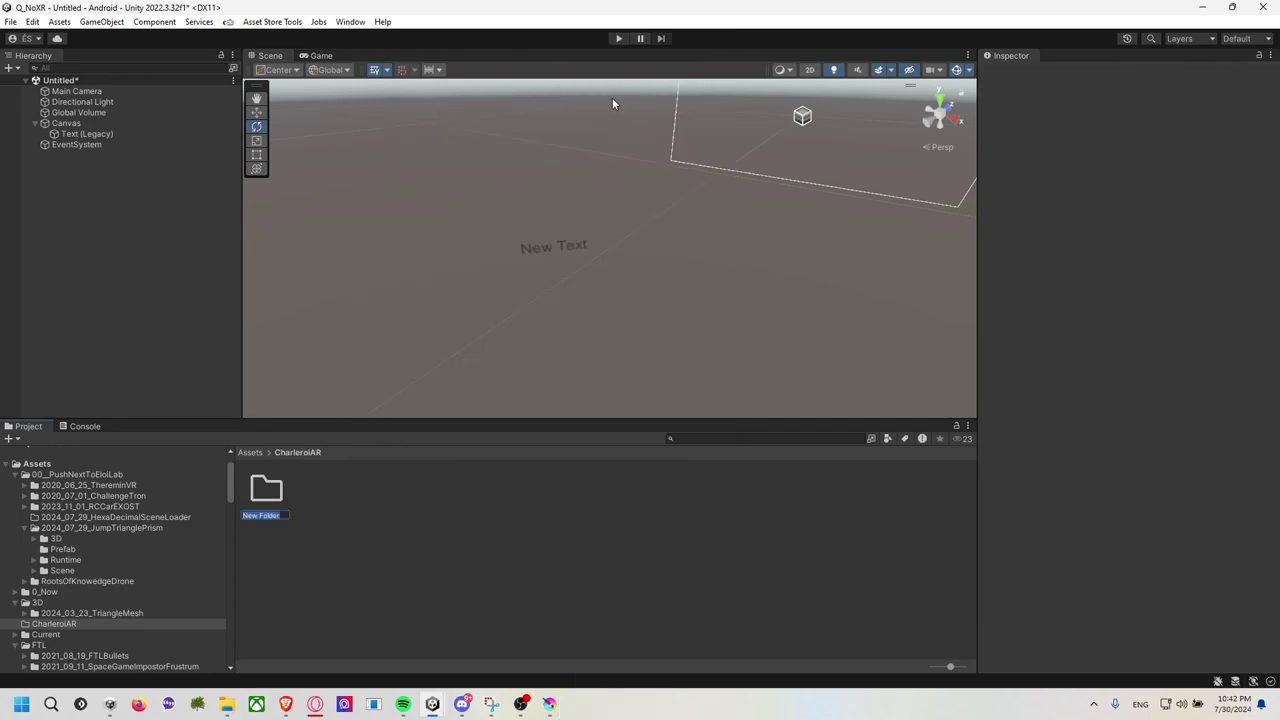
pyautogui.write('ZCharl')
pyautogui.press('BackSpace')
pyautogui.press('BackSpace')
pyautogui.write('eroi')
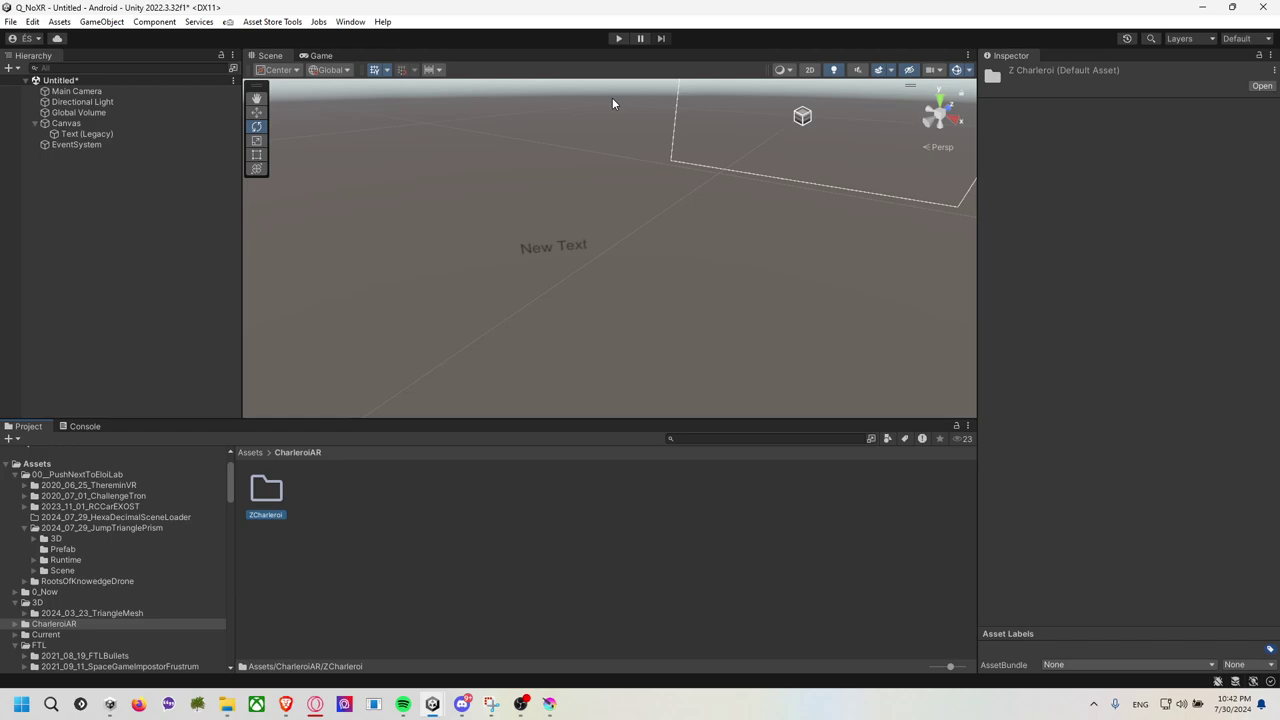
pyautogui.doubleClick(272, 513)
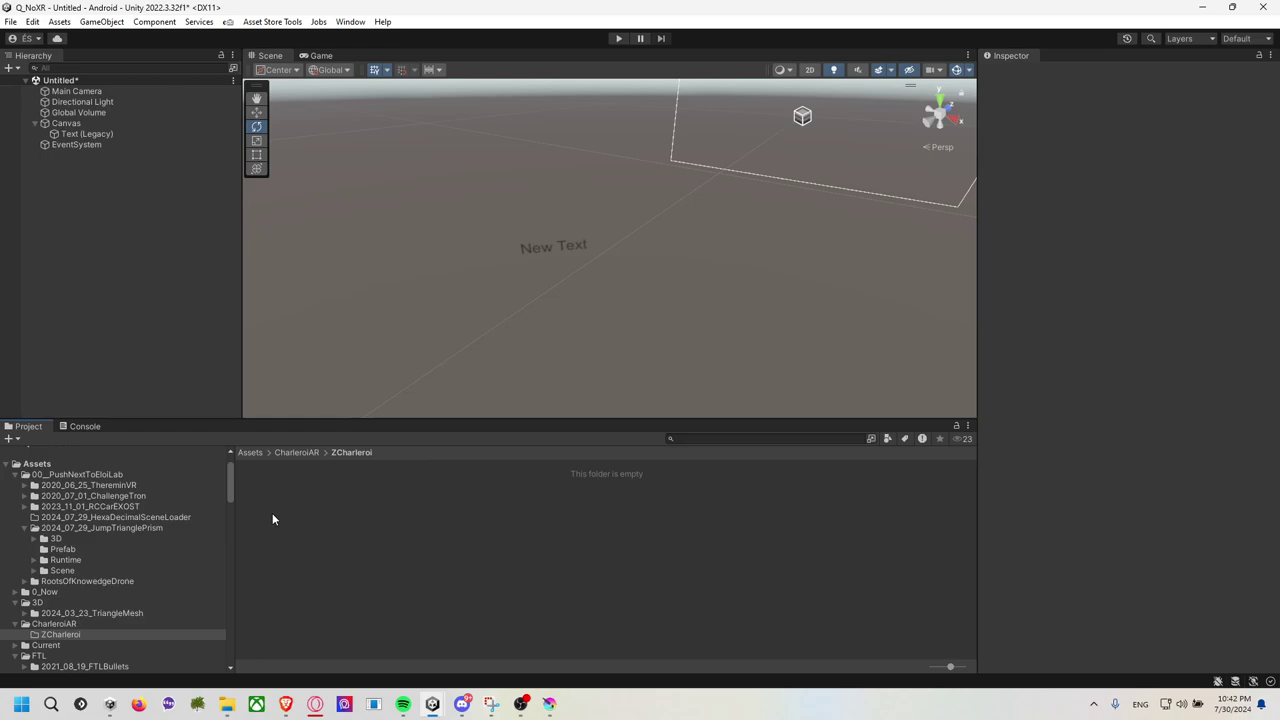
pyautogui.click(306, 453)
pyautogui.click(272, 514)
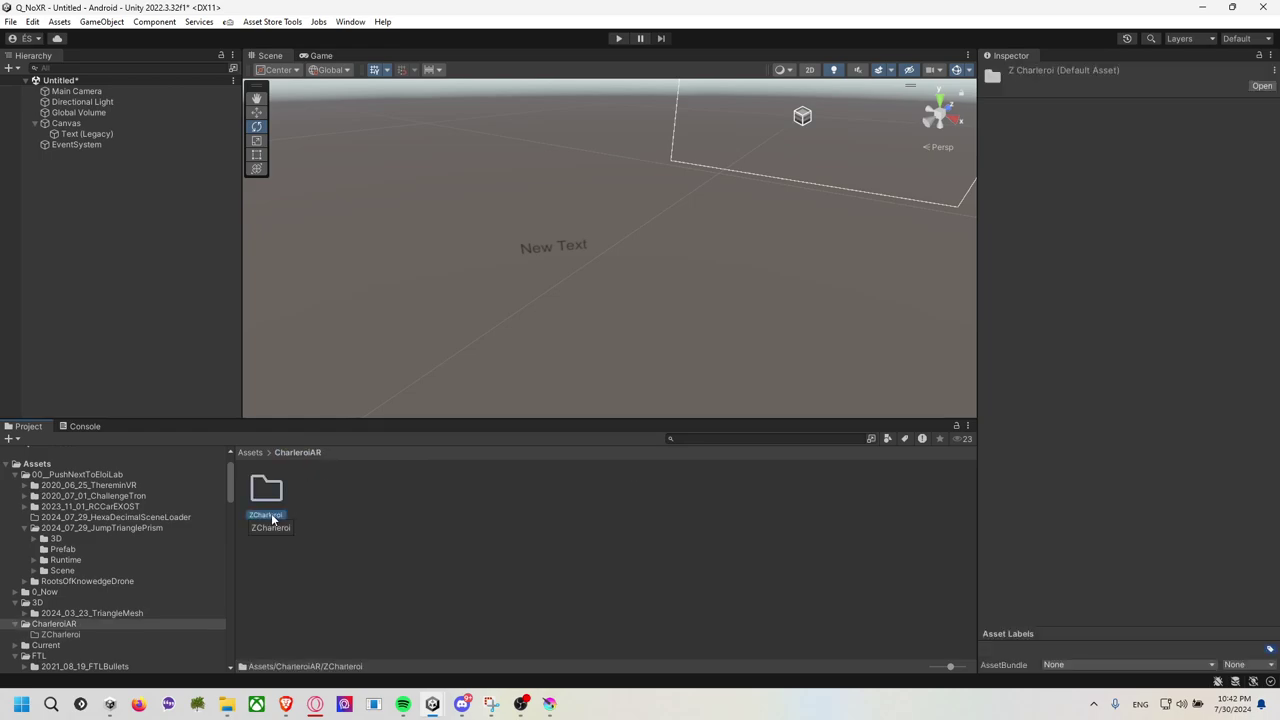
pyautogui.press('End')
pyautogui.write('Z')
pyautogui.press('Return')
pyautogui.doubleClick(274, 492)
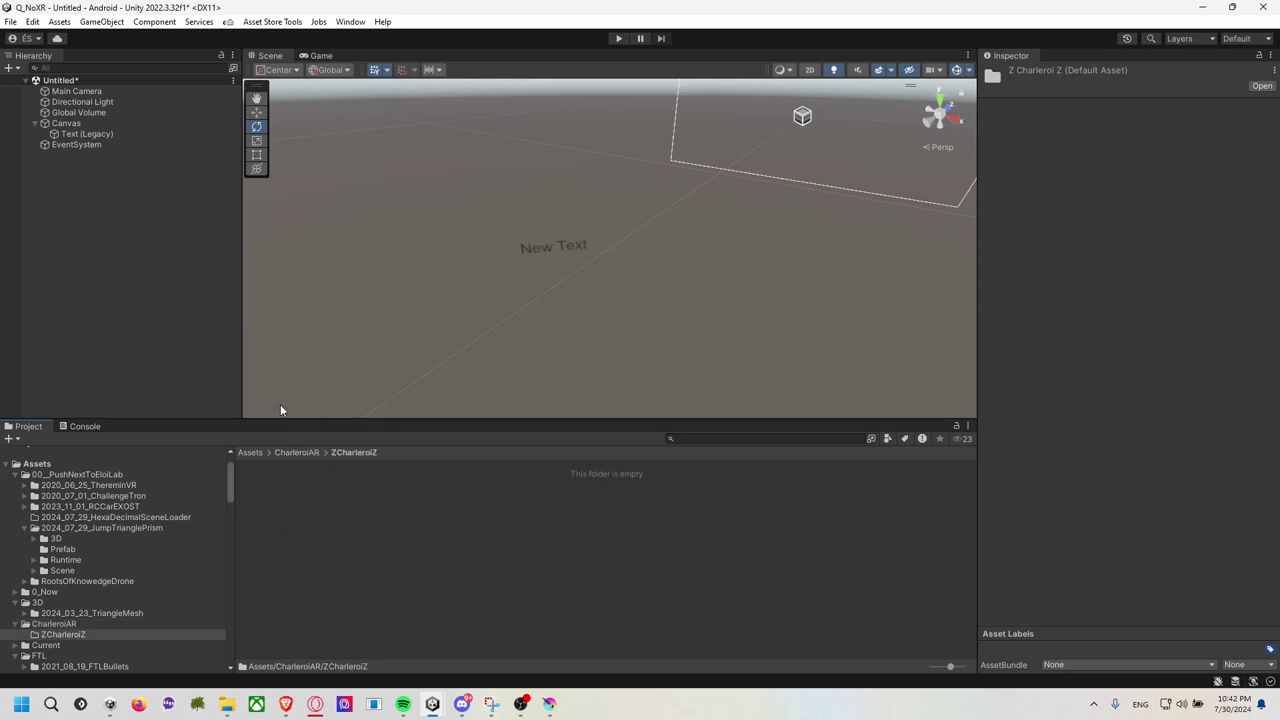
# Switch to File Explorer and open the C:\Hello folder.
pyautogui.hotkey('alt', 'Tab')
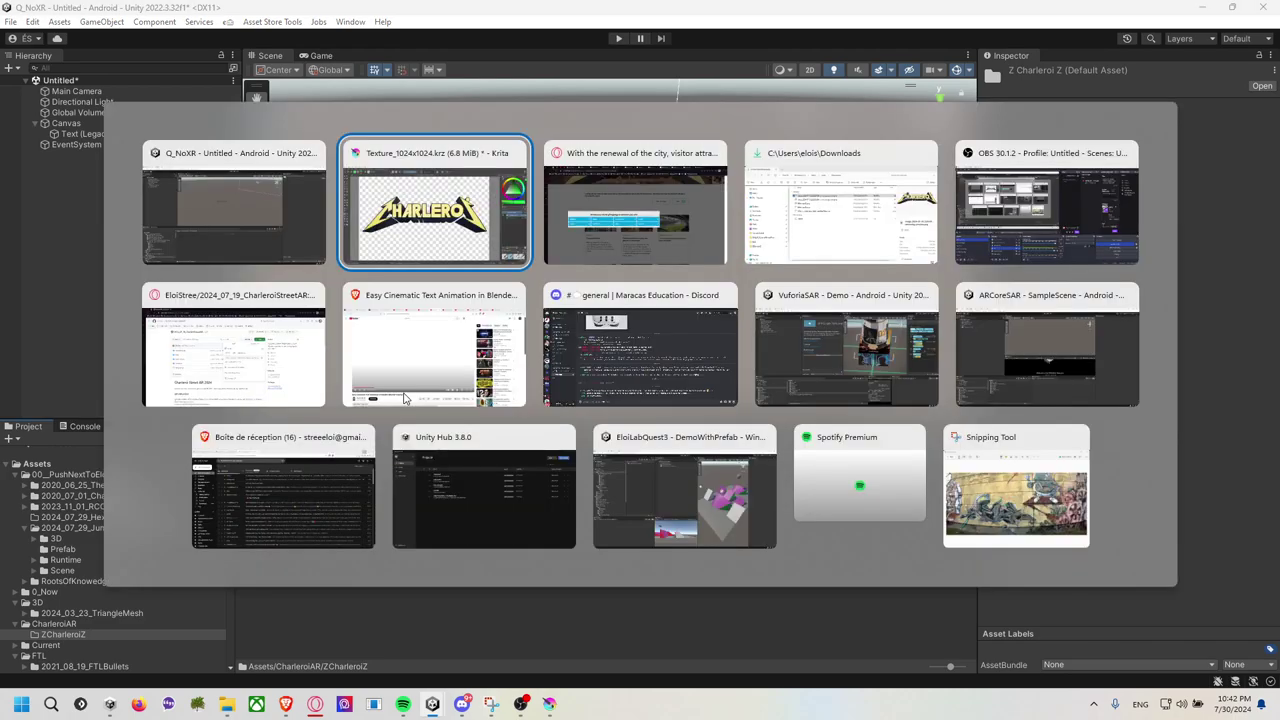
pyautogui.hotkey('alt', 'Tab')
pyautogui.hotkey('alt', 'Tab')
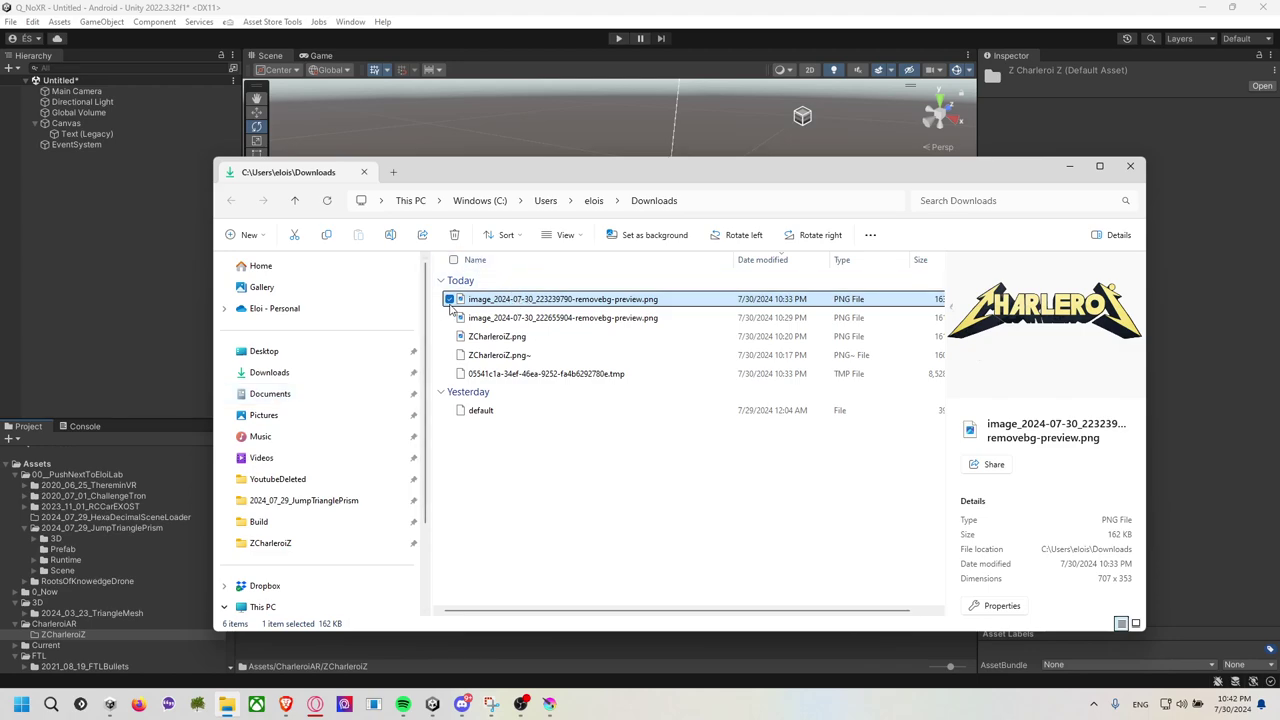
pyautogui.scroll(-2, 315, 392)
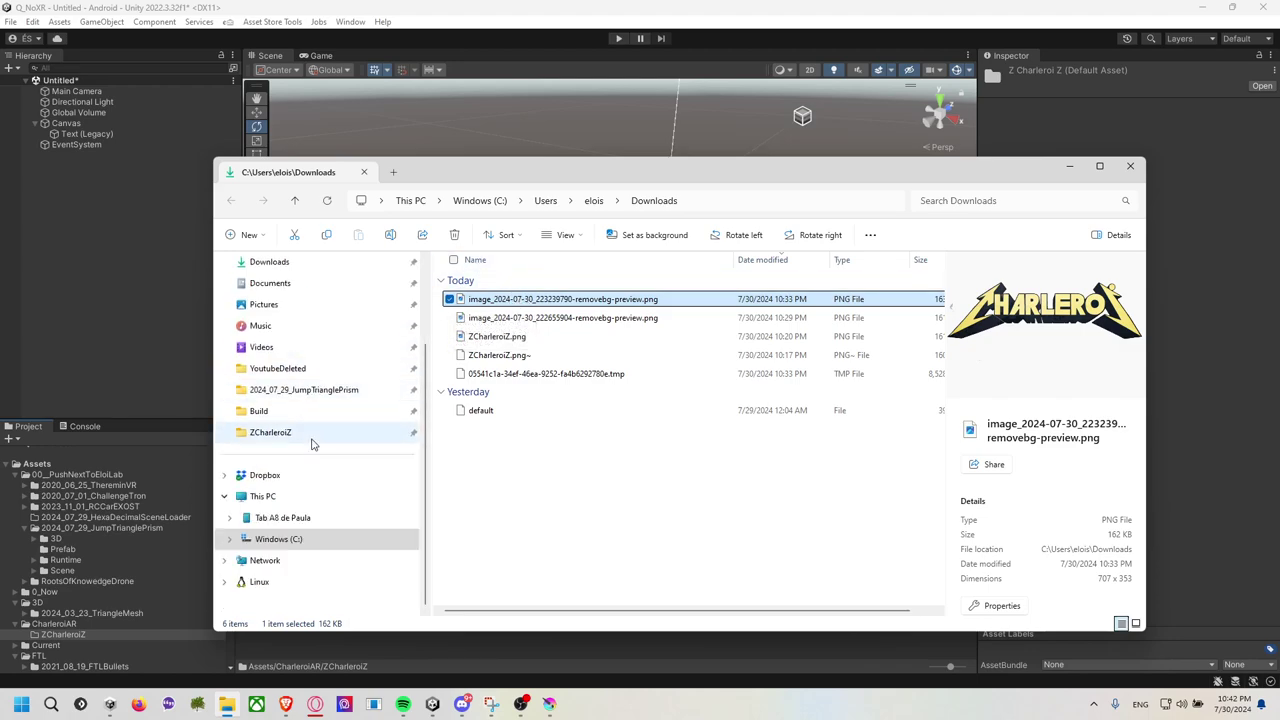
pyautogui.click(337, 539)
pyautogui.scroll(3, 500, 350)
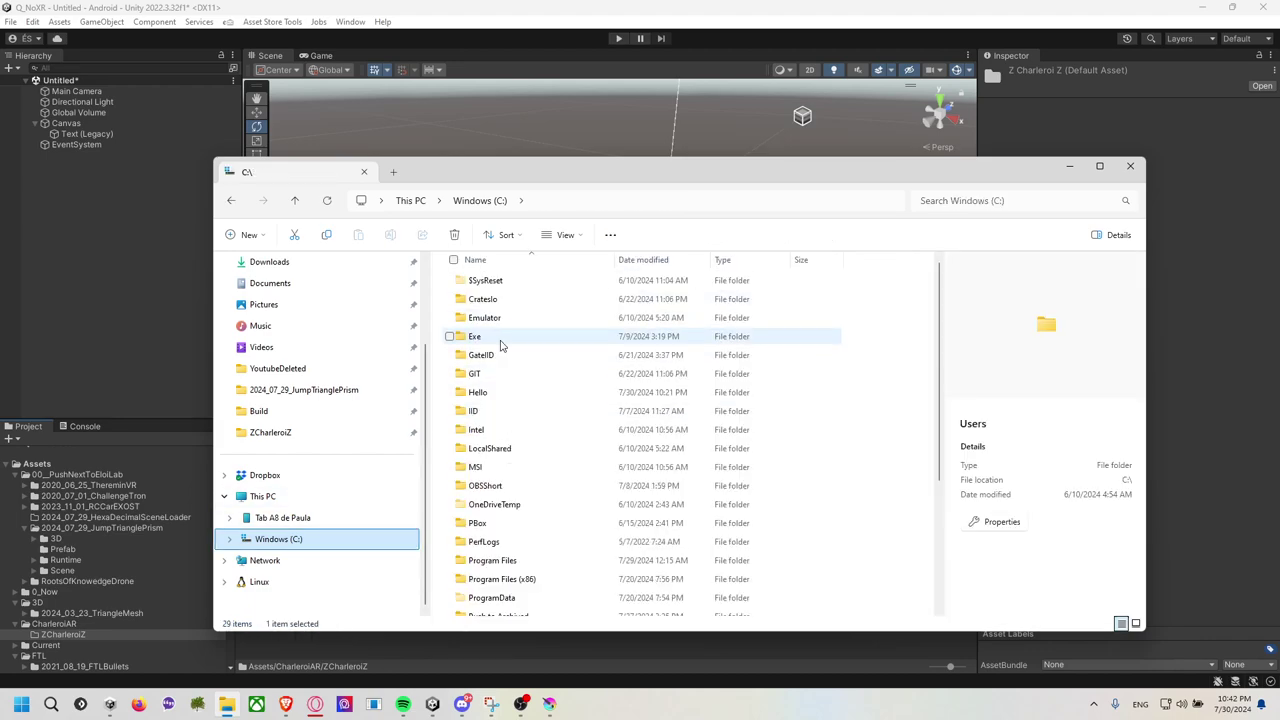
pyautogui.click(500, 352)
pyautogui.click(500, 372)
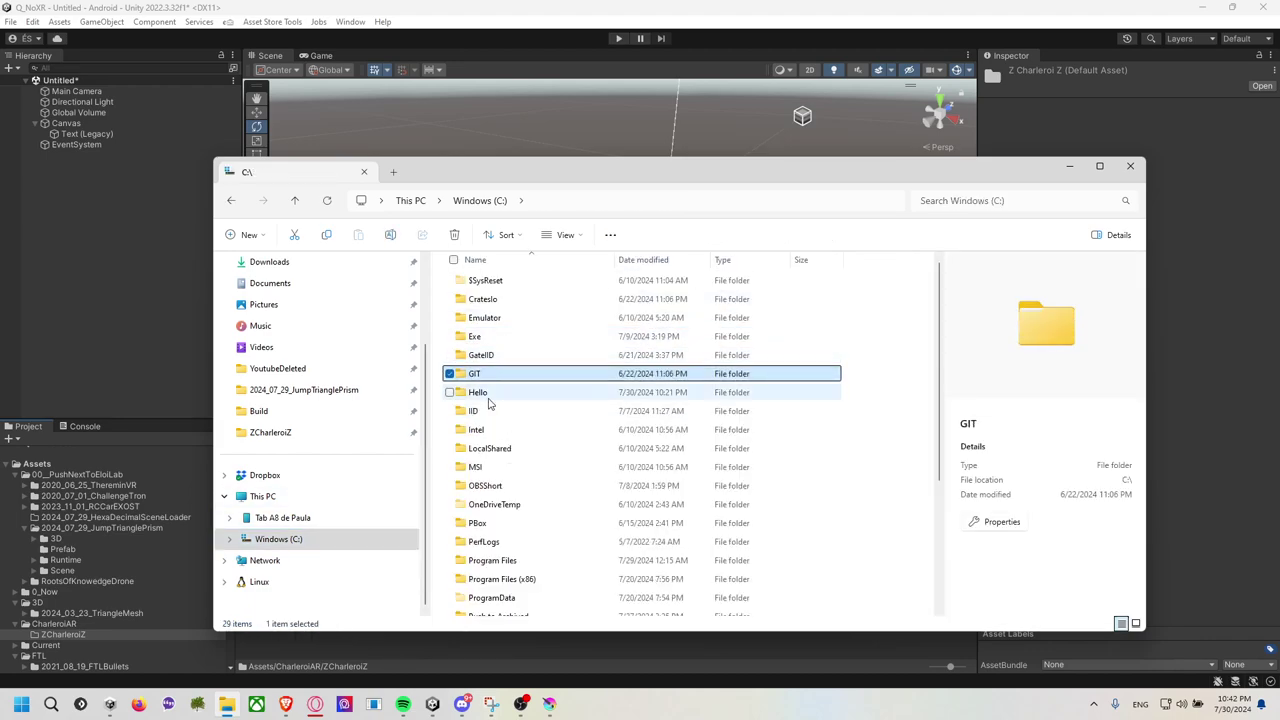
pyautogui.click(495, 392)
pyautogui.keyDown('ctrl'); pyautogui.click(490, 396); pyautogui.keyUp('ctrl')
pyautogui.doubleClick(490, 397)
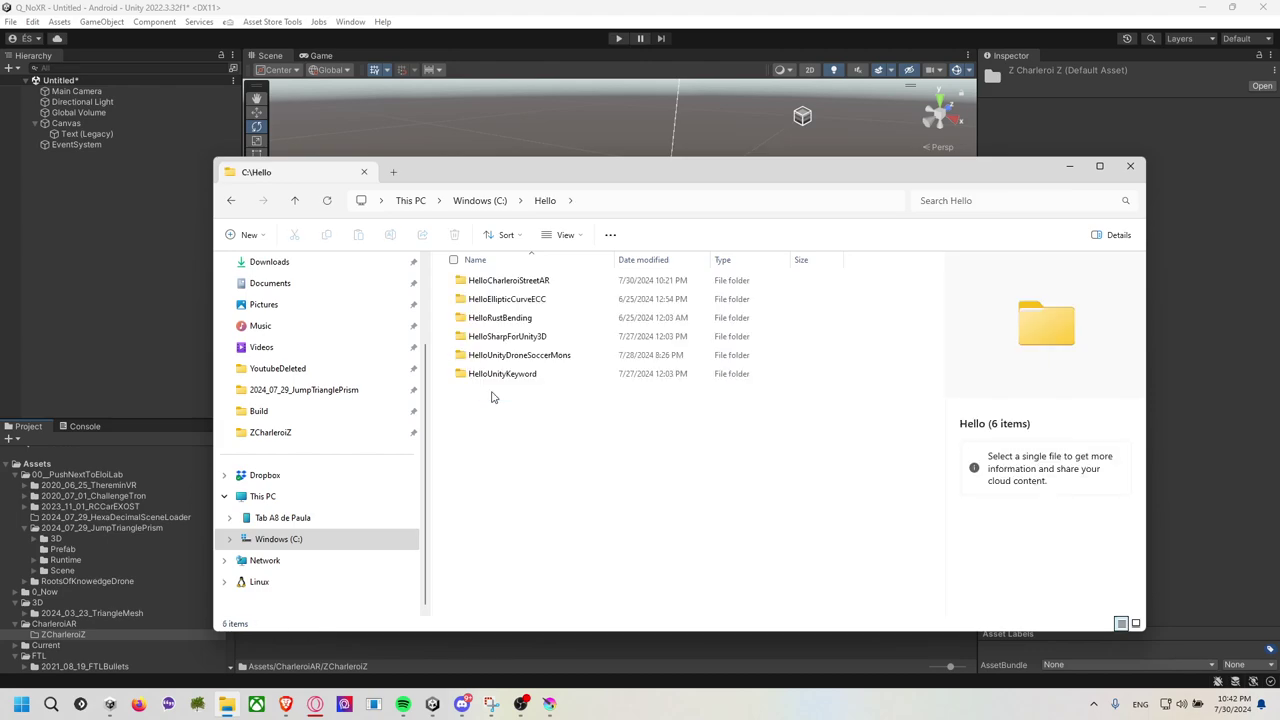
# Go to HelloCharleroiStreetAR\Assets\2D\Logo\ZCharleroiZ and drag Texture_1024x1024.png into Unity.
pyautogui.doubleClick(550, 280)
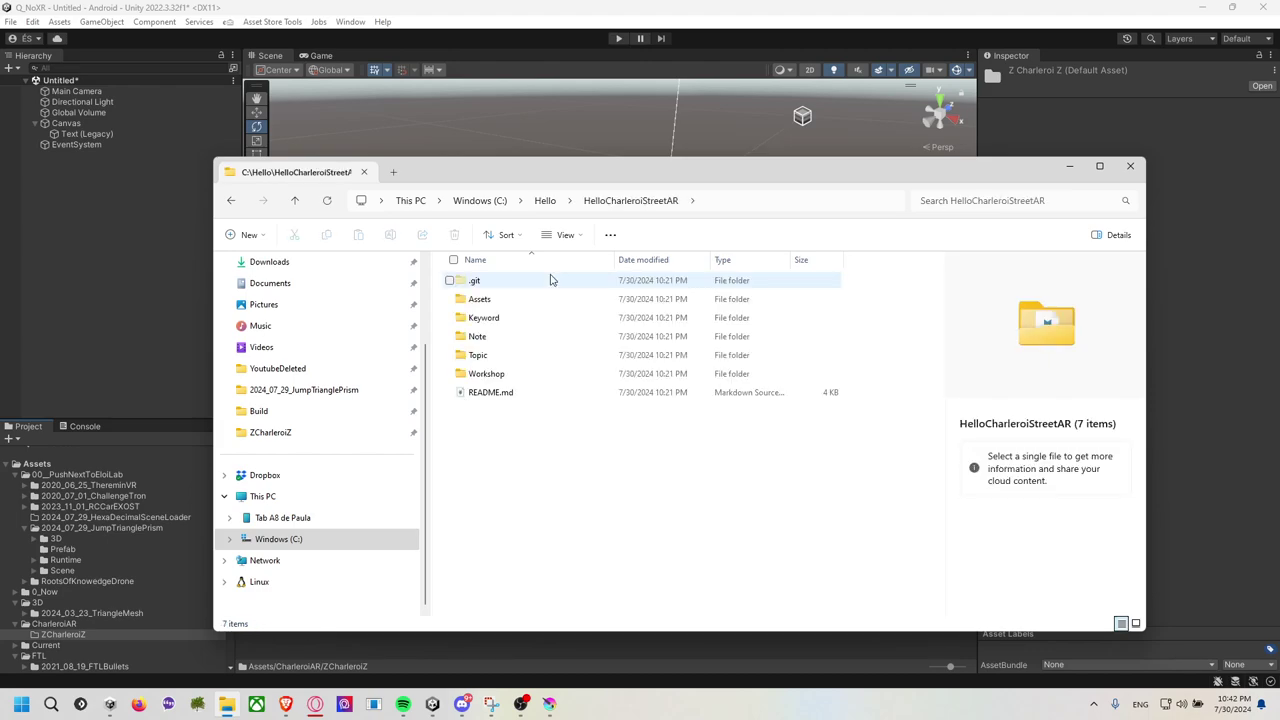
pyautogui.click(531, 299)
pyautogui.doubleClick(531, 299)
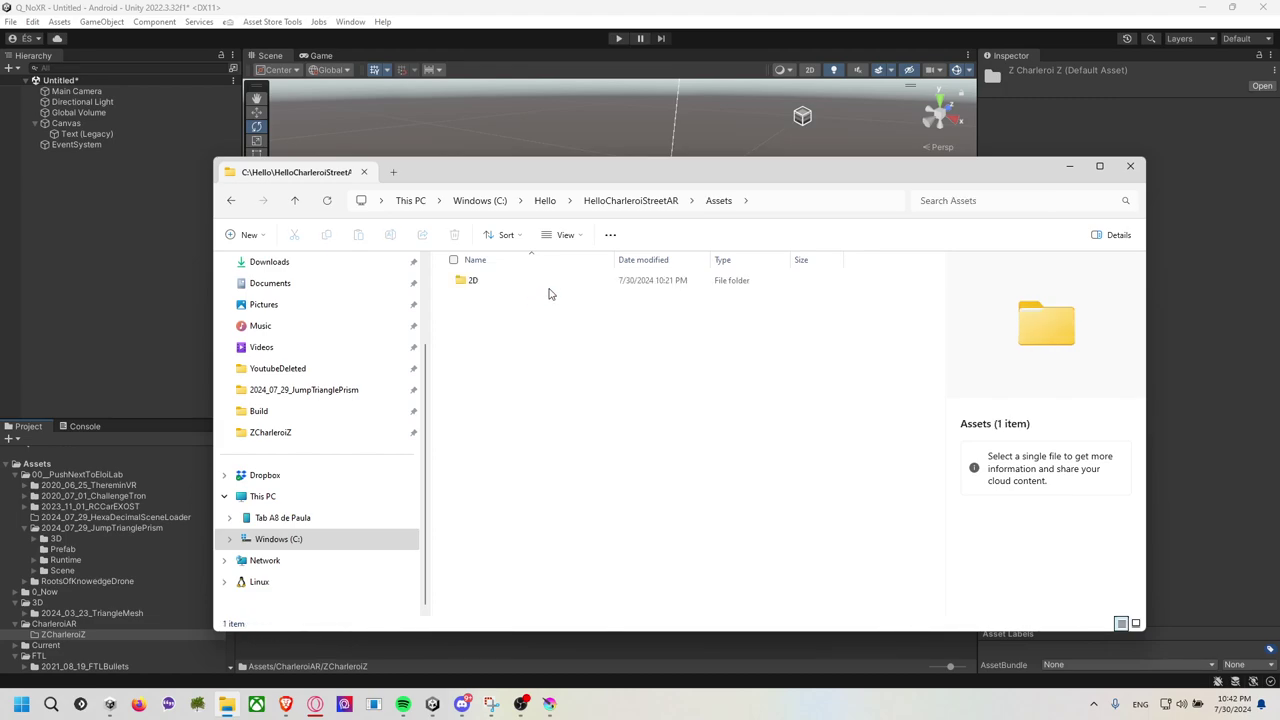
pyautogui.doubleClick(549, 284)
pyautogui.doubleClick(550, 286)
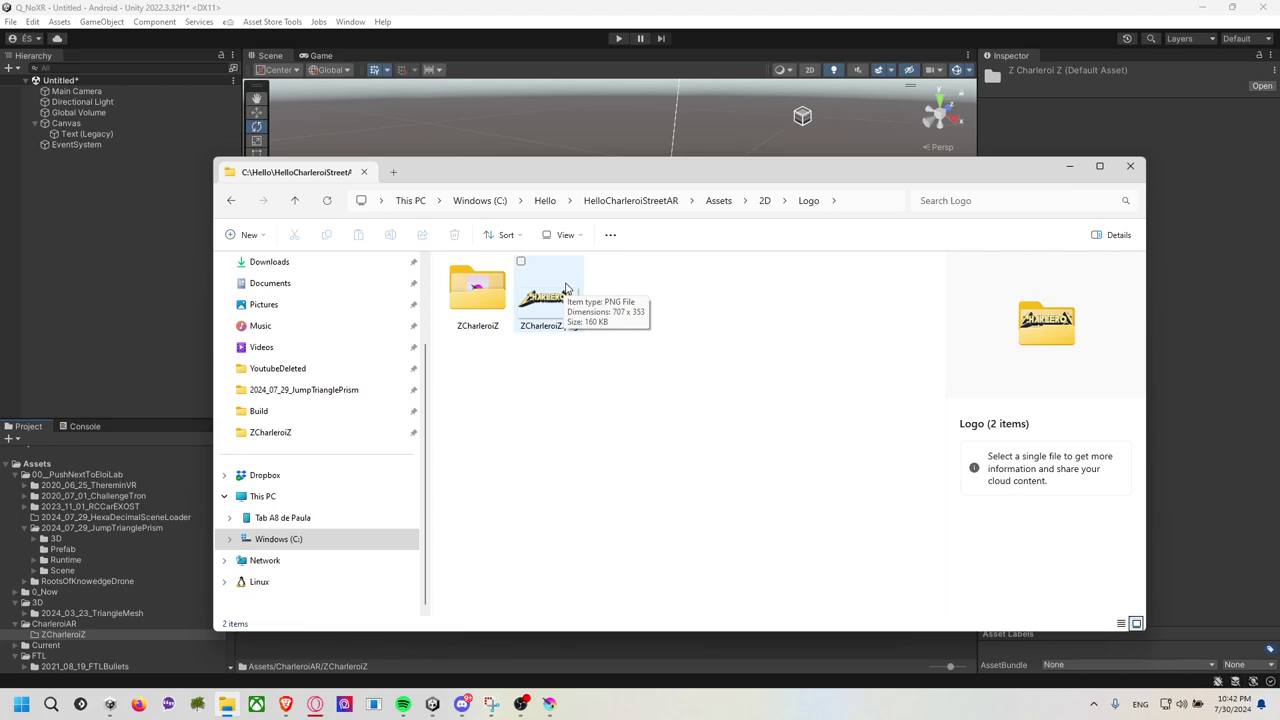
pyautogui.click(565, 288)
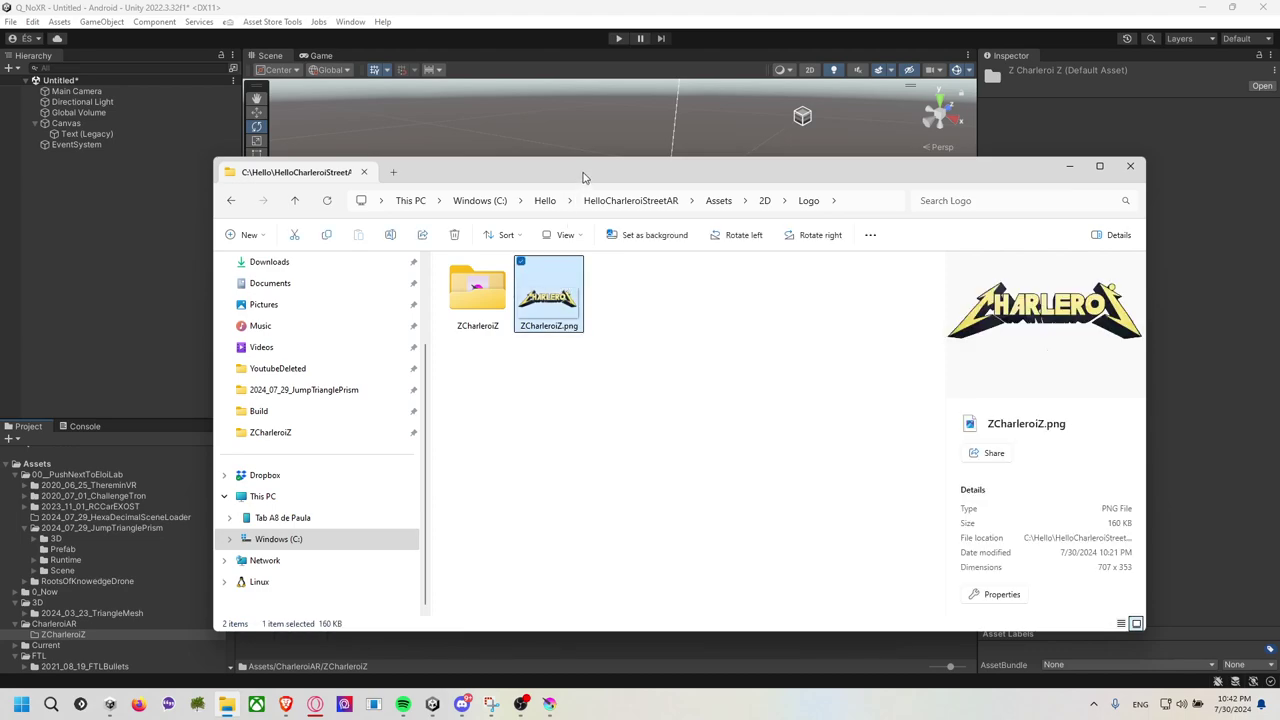
pyautogui.moveTo(583, 177)
pyautogui.mouseDown()
pyautogui.moveTo(688, 113)
pyautogui.moveTo(719, 118)
pyautogui.mouseUp()
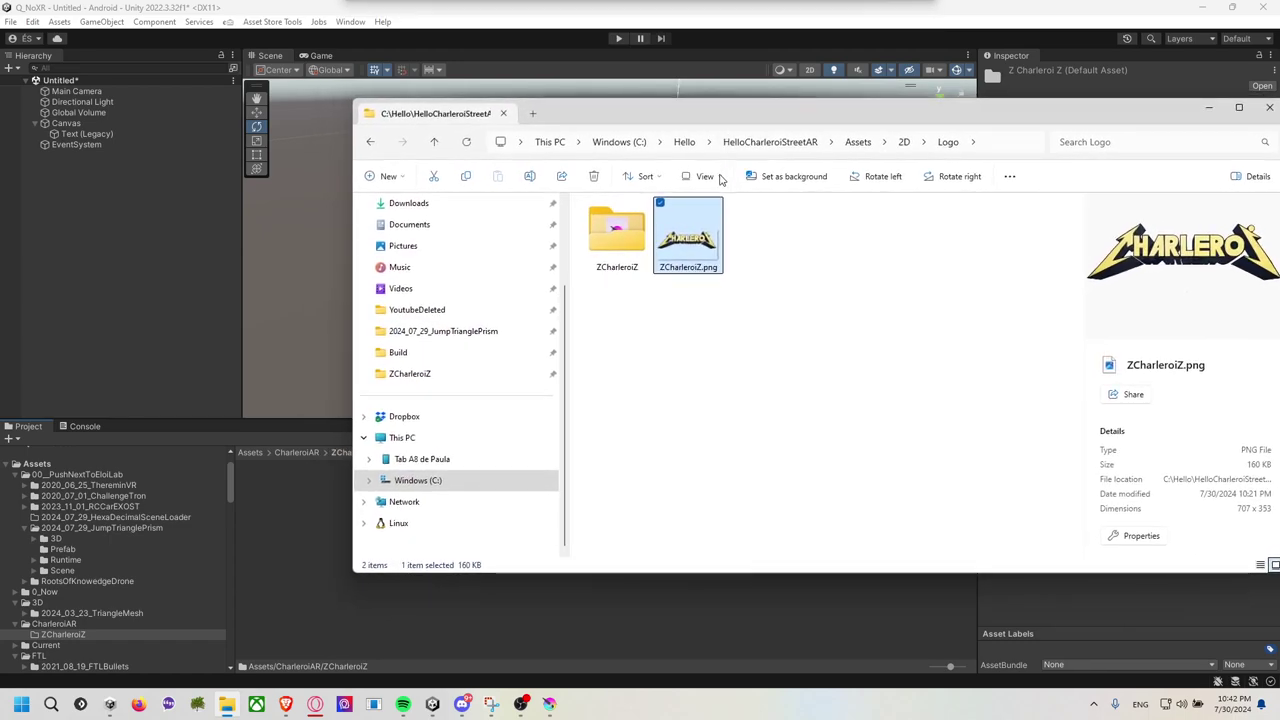
pyautogui.doubleClick(606, 244)
pyautogui.click(812, 242)
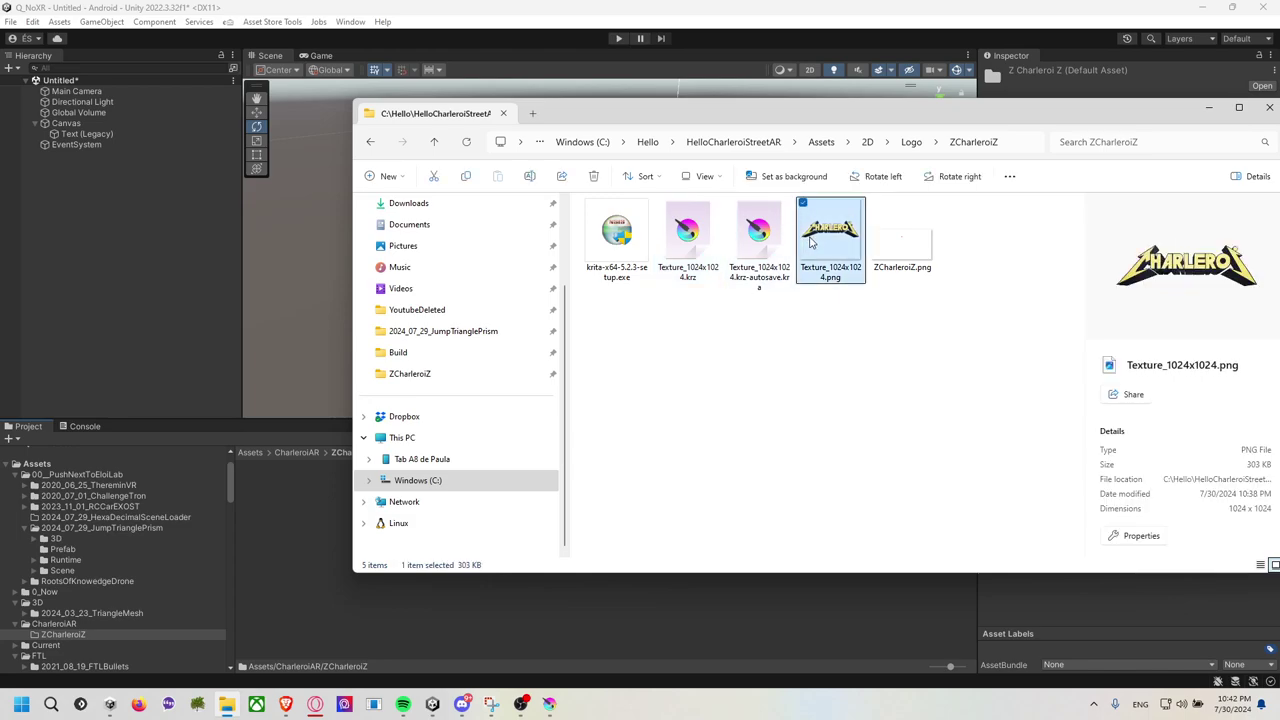
pyautogui.moveTo(812, 242); pyautogui.dragTo(297, 535)
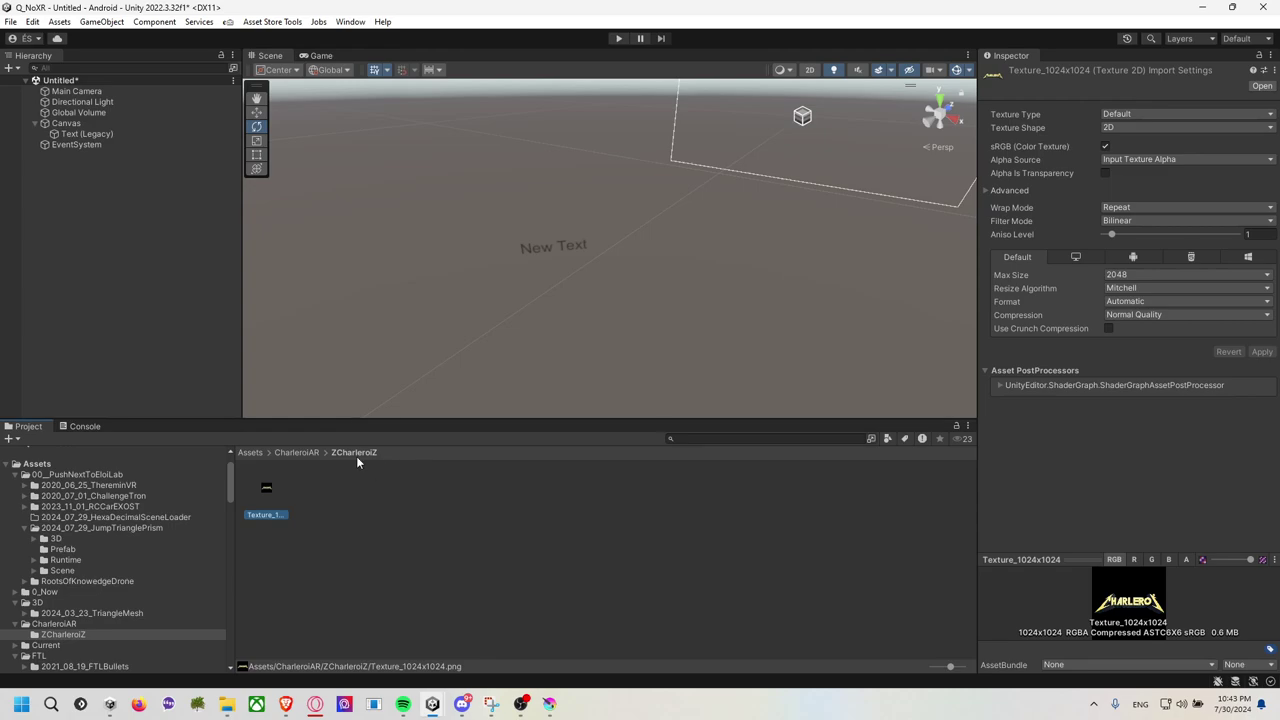
# Enable Alpha Is Transparency on Texture_1024x1024 and apply the import setting.
pyautogui.hotkey('alt', 'Tab')
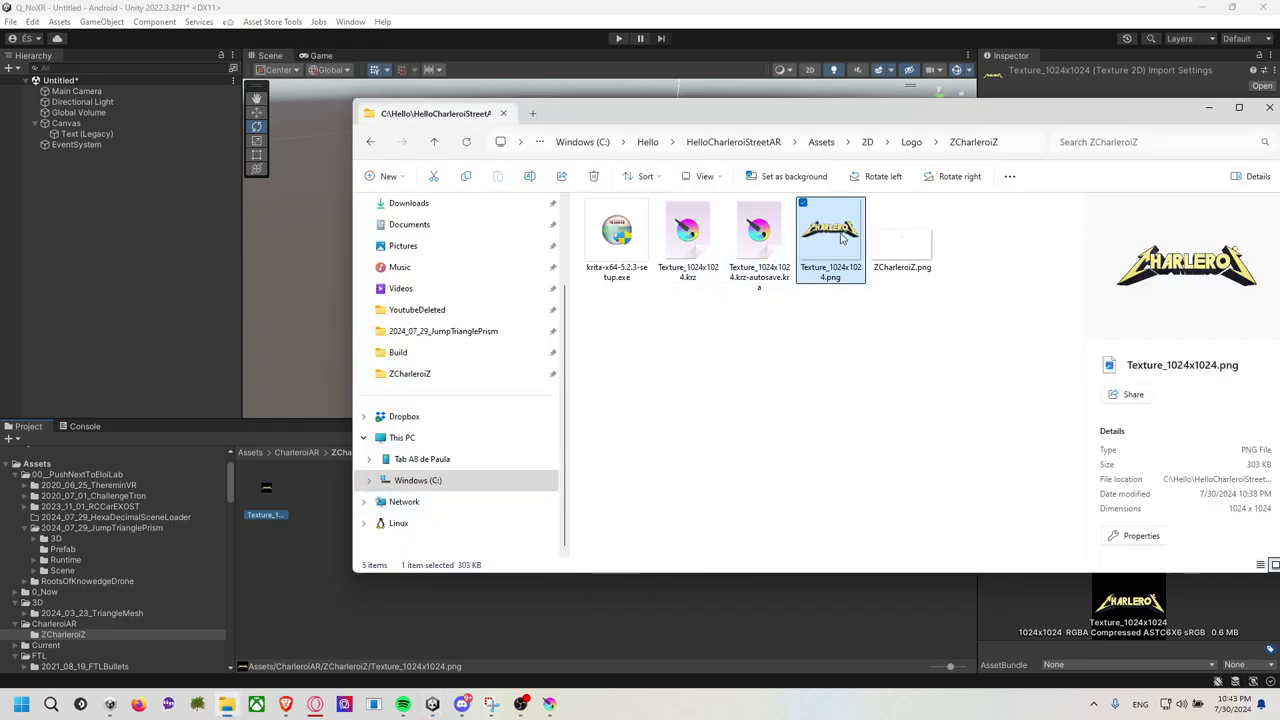
pyautogui.moveTo(838, 238)
pyautogui.mouseDown()
pyautogui.moveTo(730, 472)
pyautogui.moveTo(266, 500)
pyautogui.mouseUp()
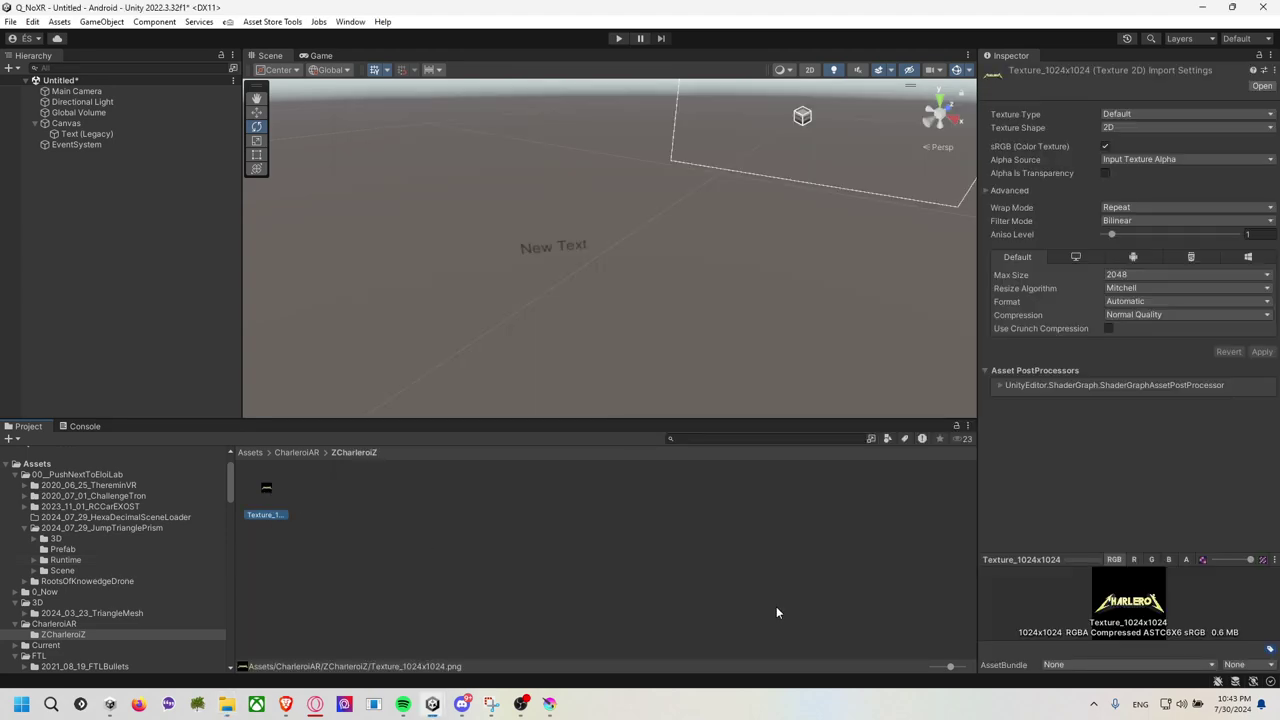
pyautogui.moveTo(950, 666); pyautogui.dragTo(872, 659)
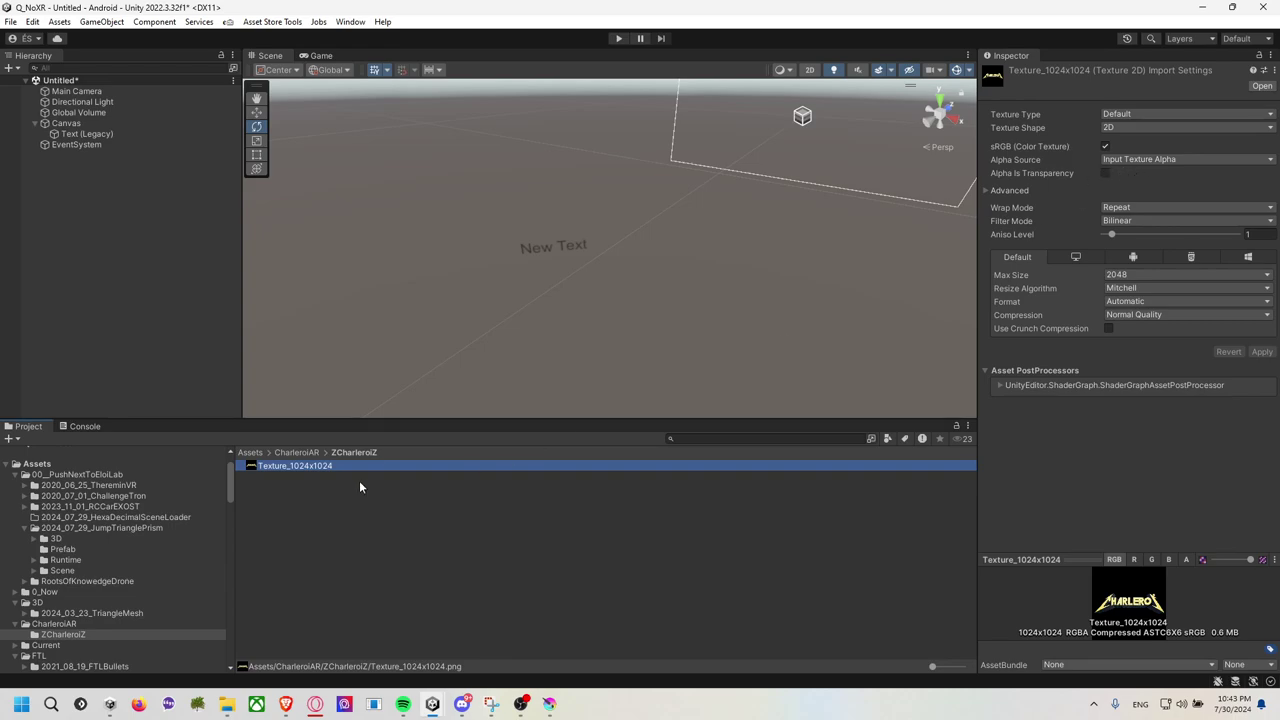
pyautogui.click(1106, 173)
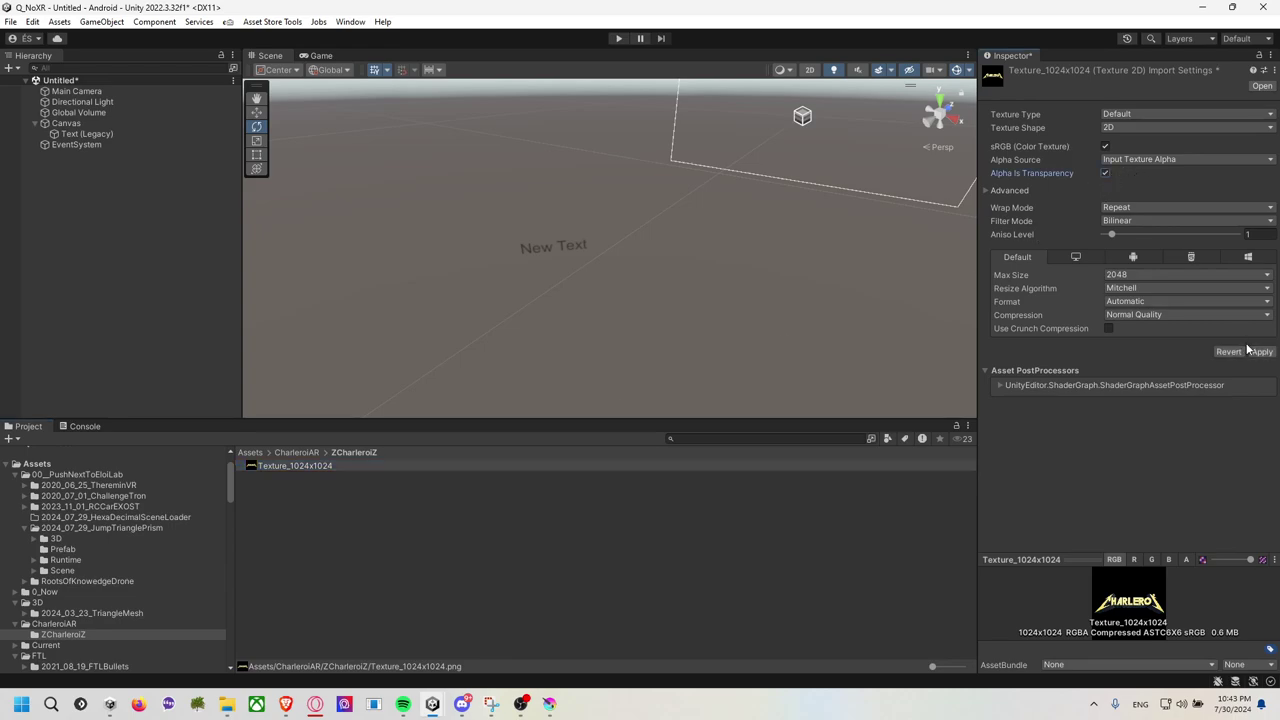
pyautogui.click(1260, 351)
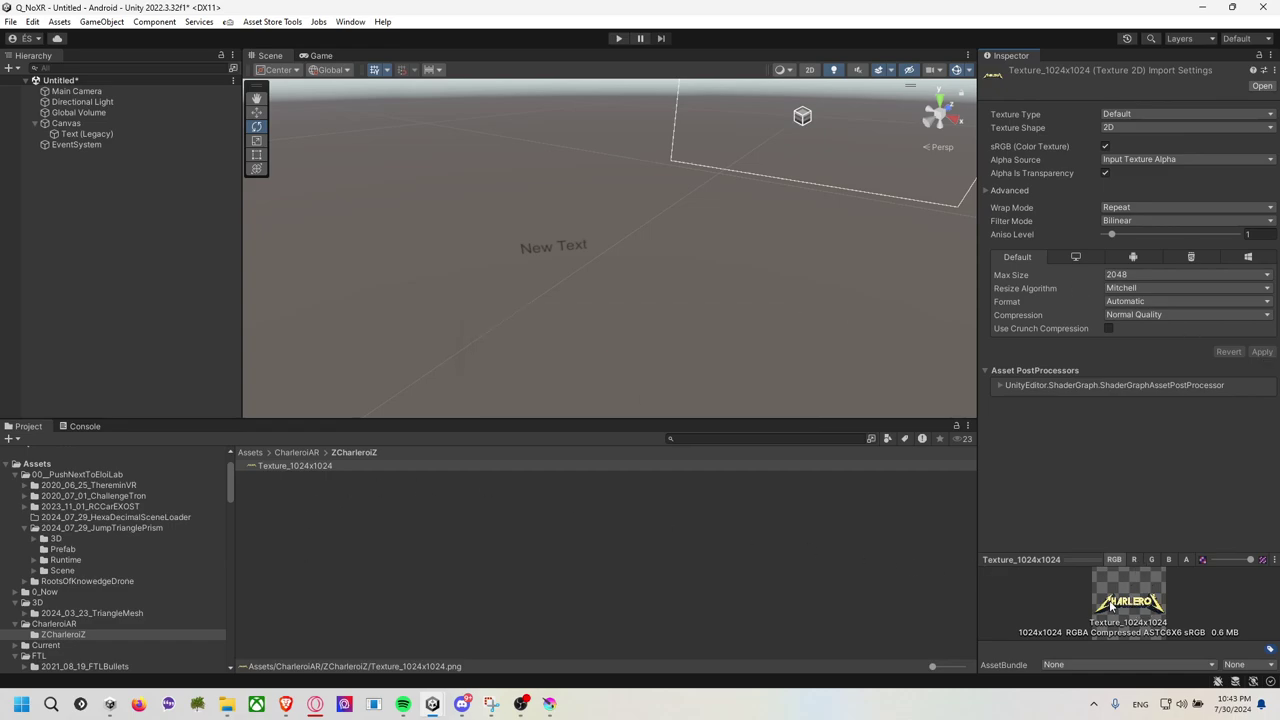
# Create a new scene from the Standard (URP) template, discarding the old scene's changes.
pyautogui.click(10, 21)
pyautogui.click(40, 46)
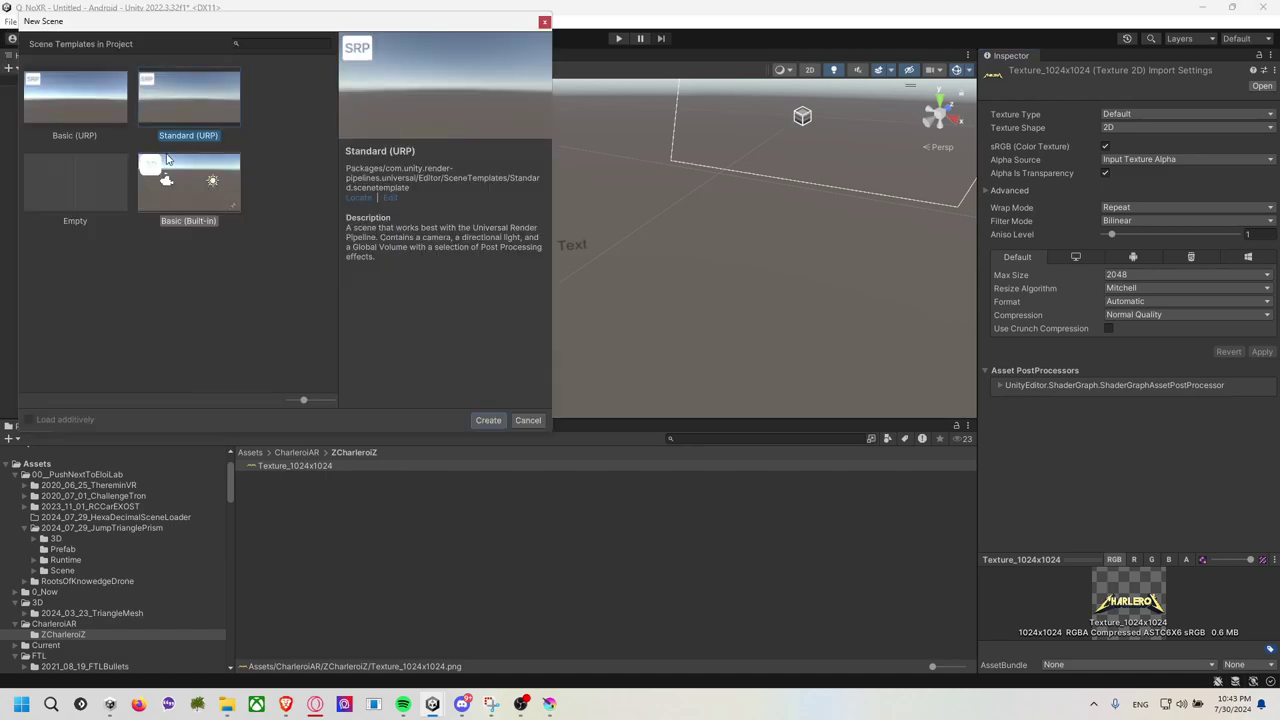
pyautogui.click(490, 421)
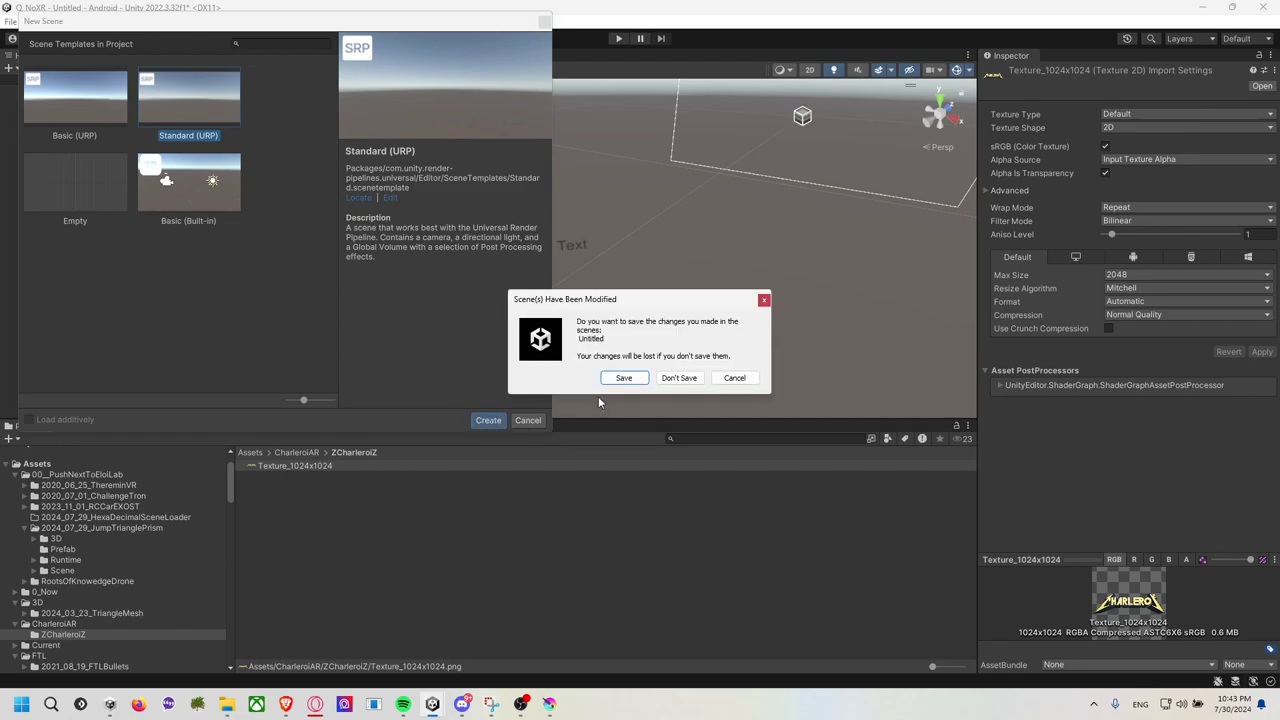
pyautogui.click(682, 378)
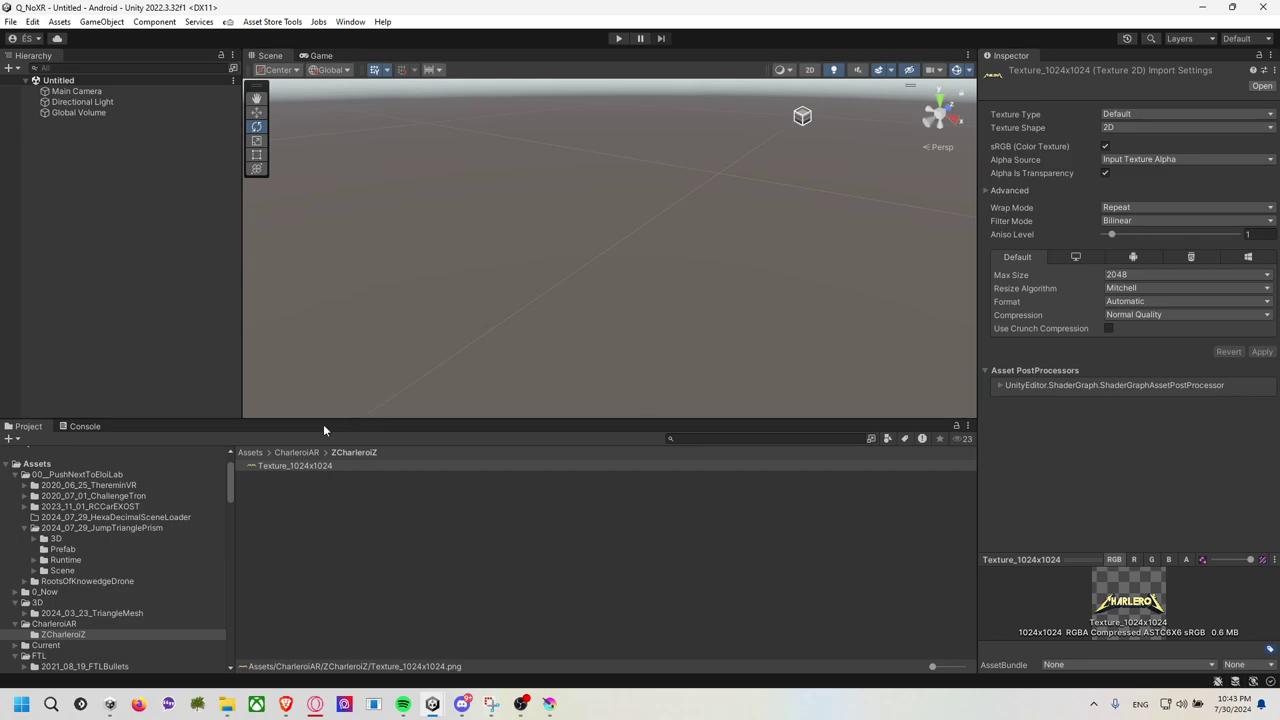
# Add a Cube via the Hierarchy's 3D Object menu and drag the Charleroi logo texture onto it.
pyautogui.rightClick(162, 274)
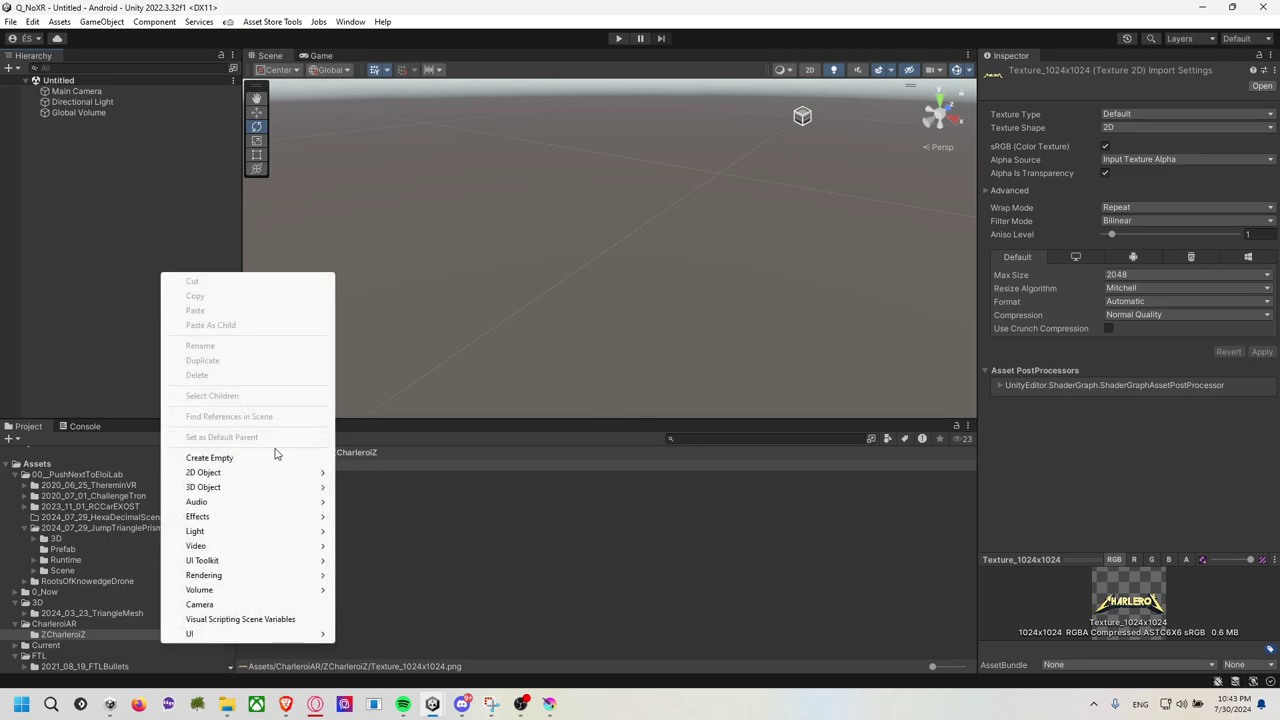
pyautogui.click(365, 487)
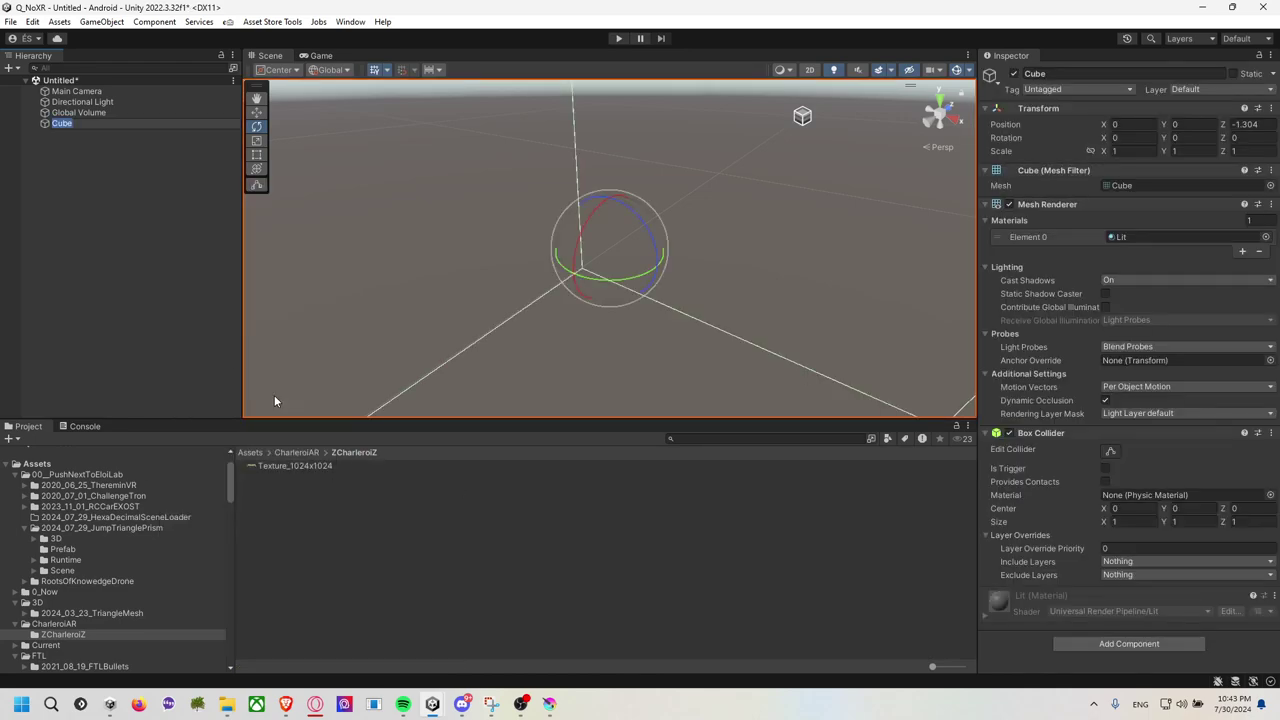
pyautogui.hotkey('ctrl', 'z')
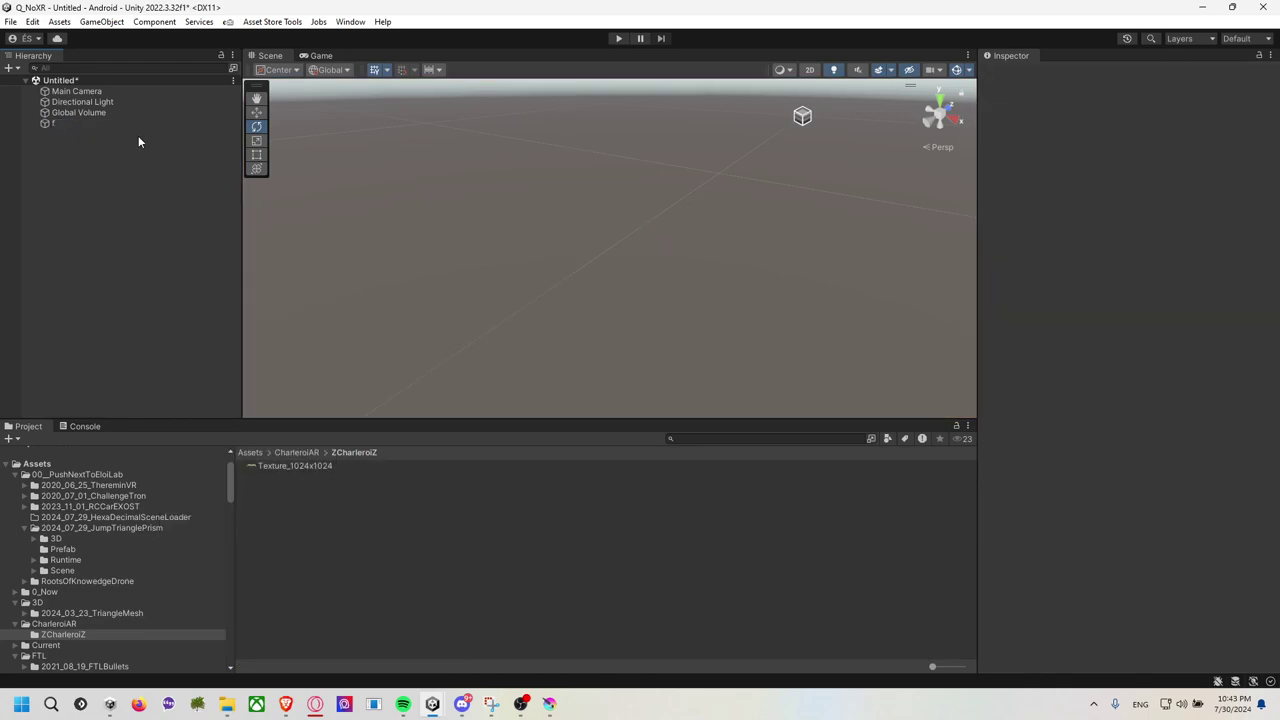
pyautogui.rightClick(122, 166)
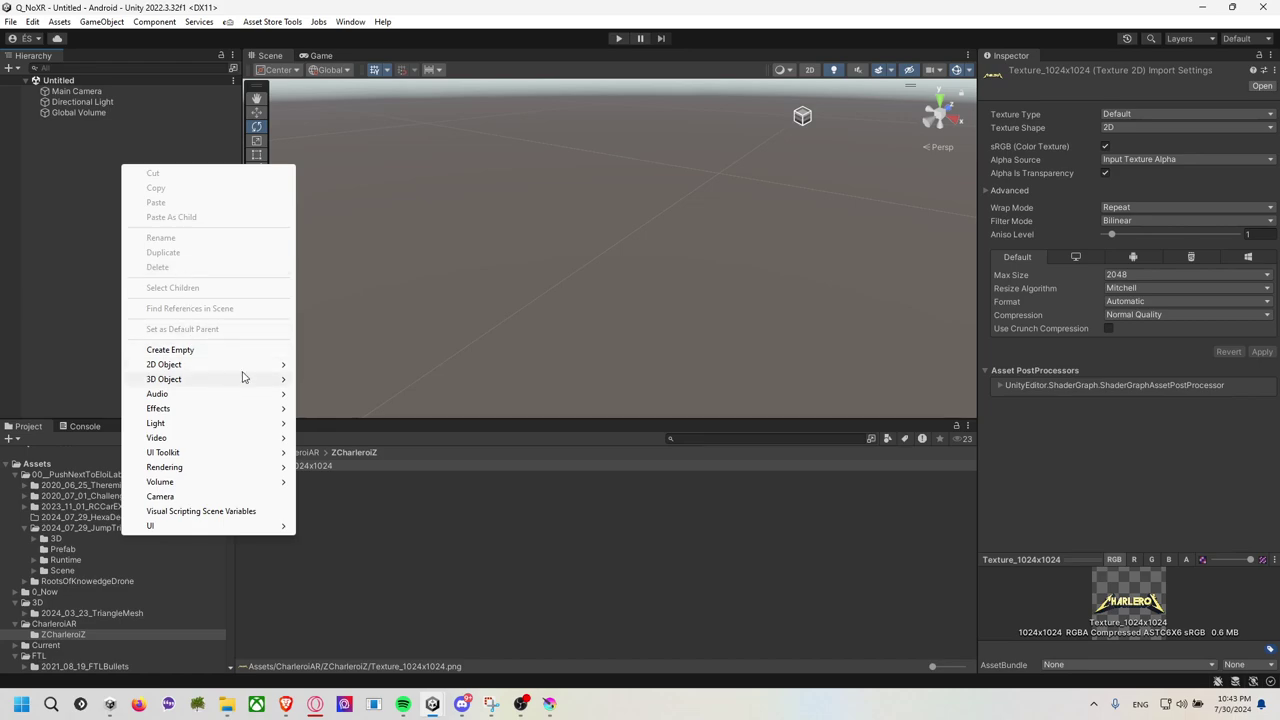
pyautogui.moveTo(164, 379)
pyautogui.click(342, 379)
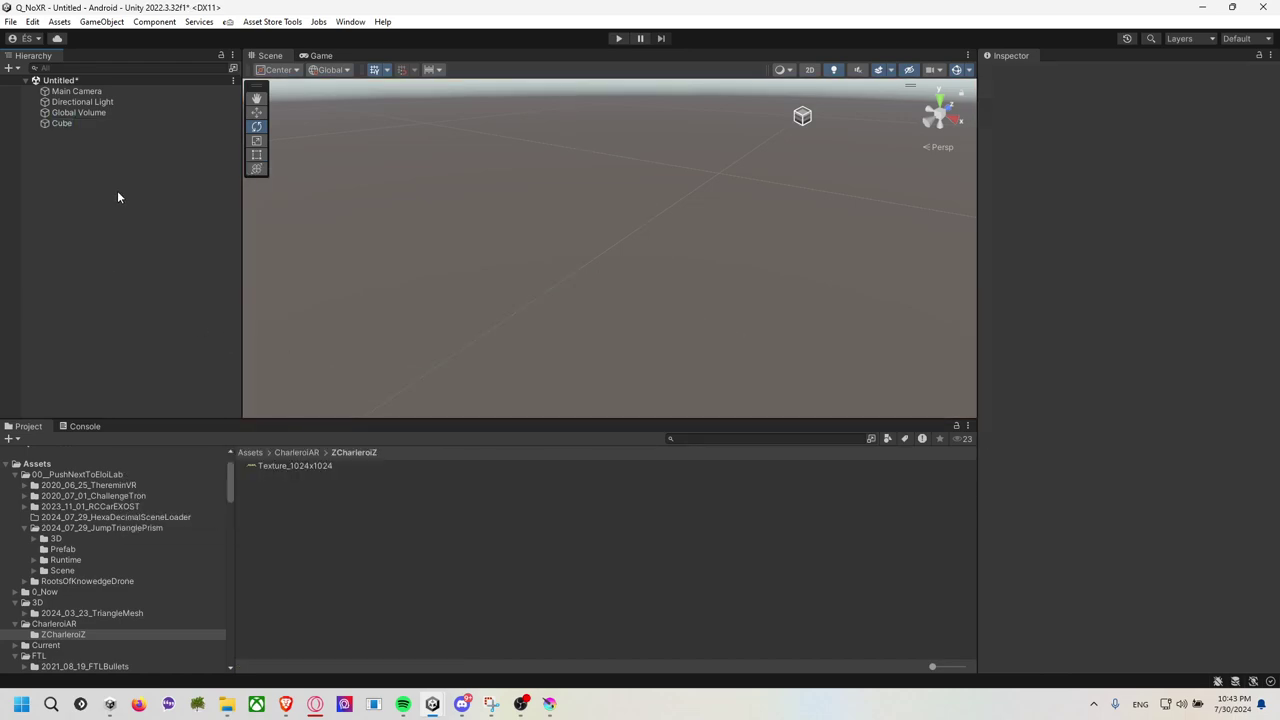
pyautogui.click(350, 490)
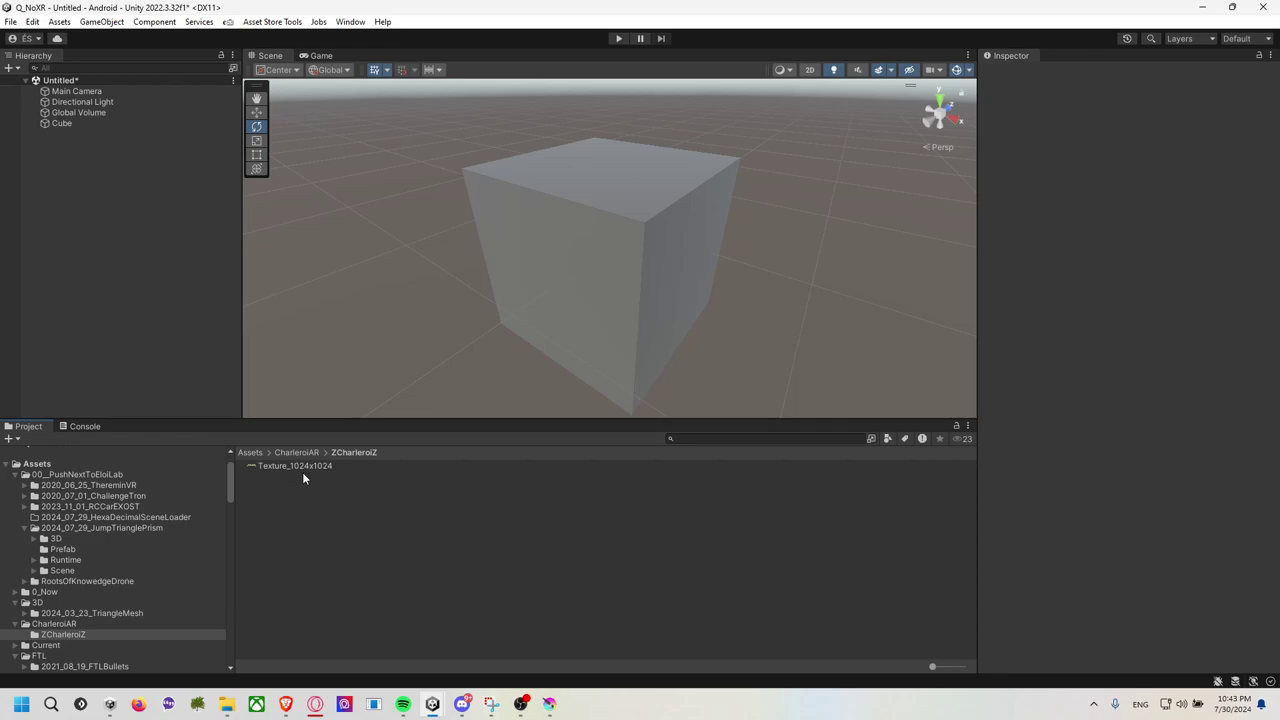
pyautogui.moveTo(516, 361)
pyautogui.mouseDown()
pyautogui.moveTo(606, 249)
pyautogui.moveTo(673, 252)
pyautogui.moveTo(539, 272)
pyautogui.moveTo(642, 267)
pyautogui.moveTo(411, 443)
pyautogui.mouseUp()
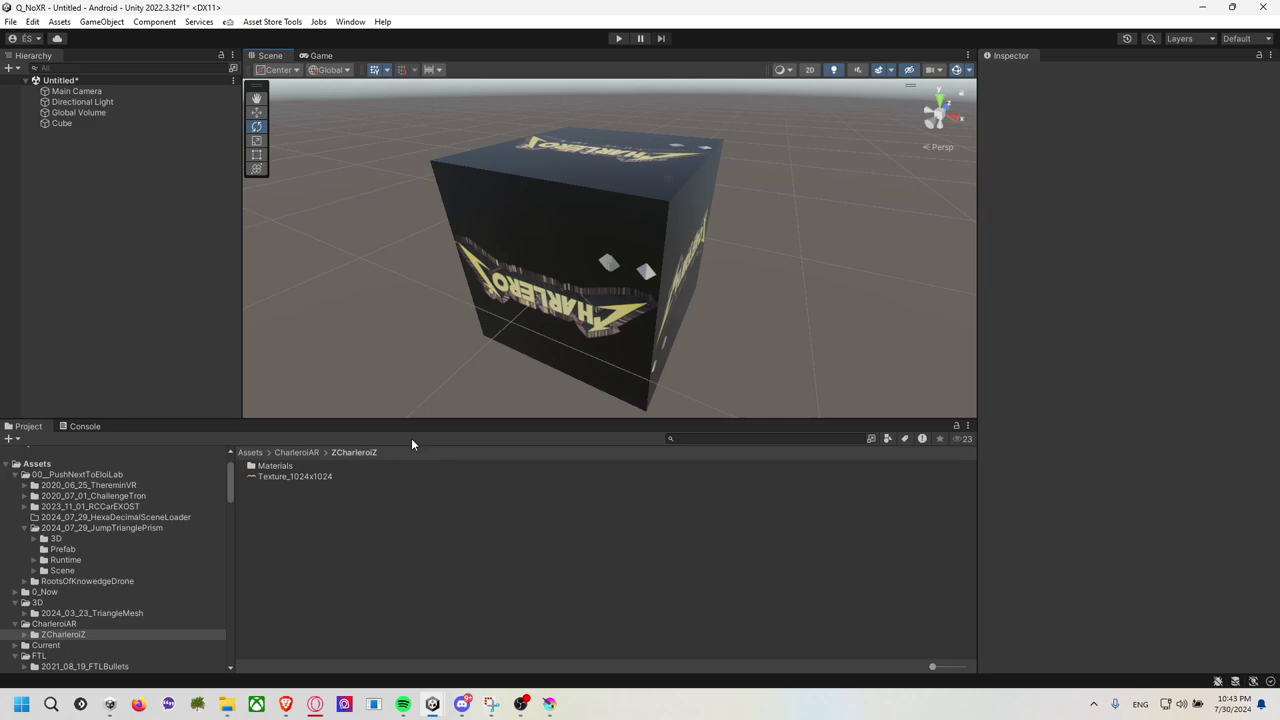
pyautogui.click(300, 477)
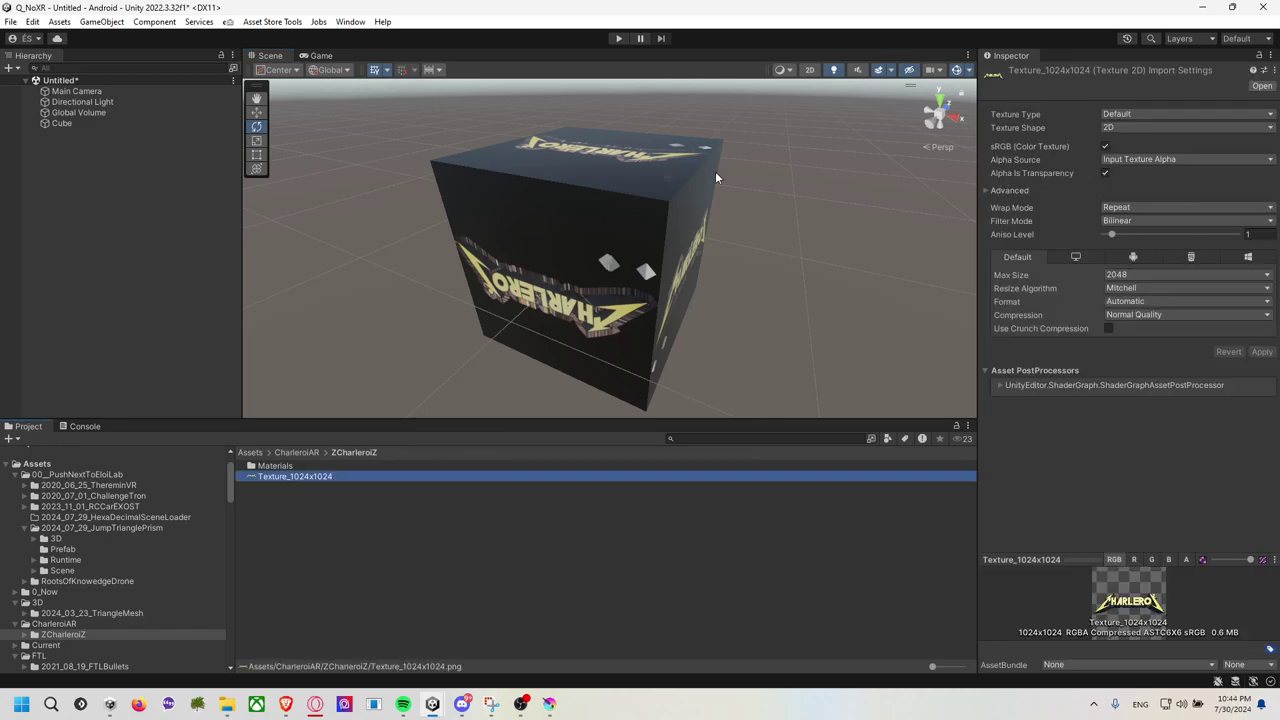
# Select the Cube and expand its Texture_1024x1024 Lit material settings in the Inspector.
pyautogui.click(624, 169)
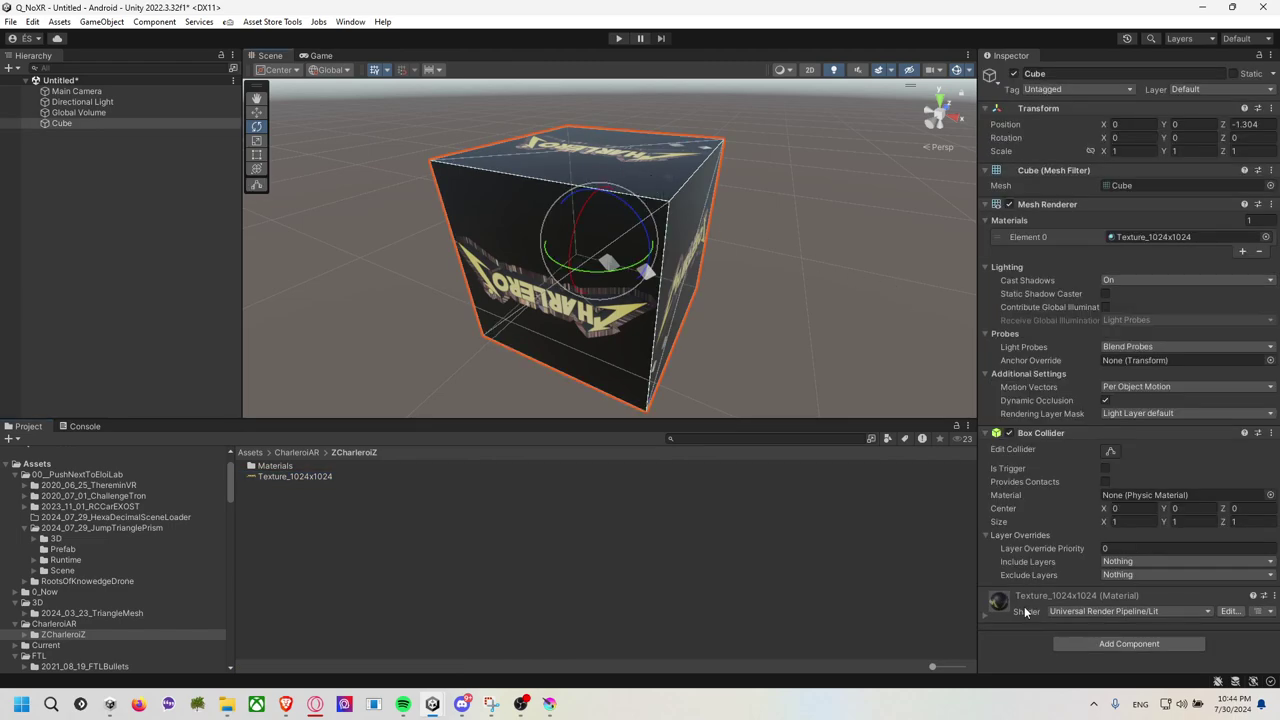
pyautogui.click(988, 617)
pyautogui.scroll(-2, 1047, 566)
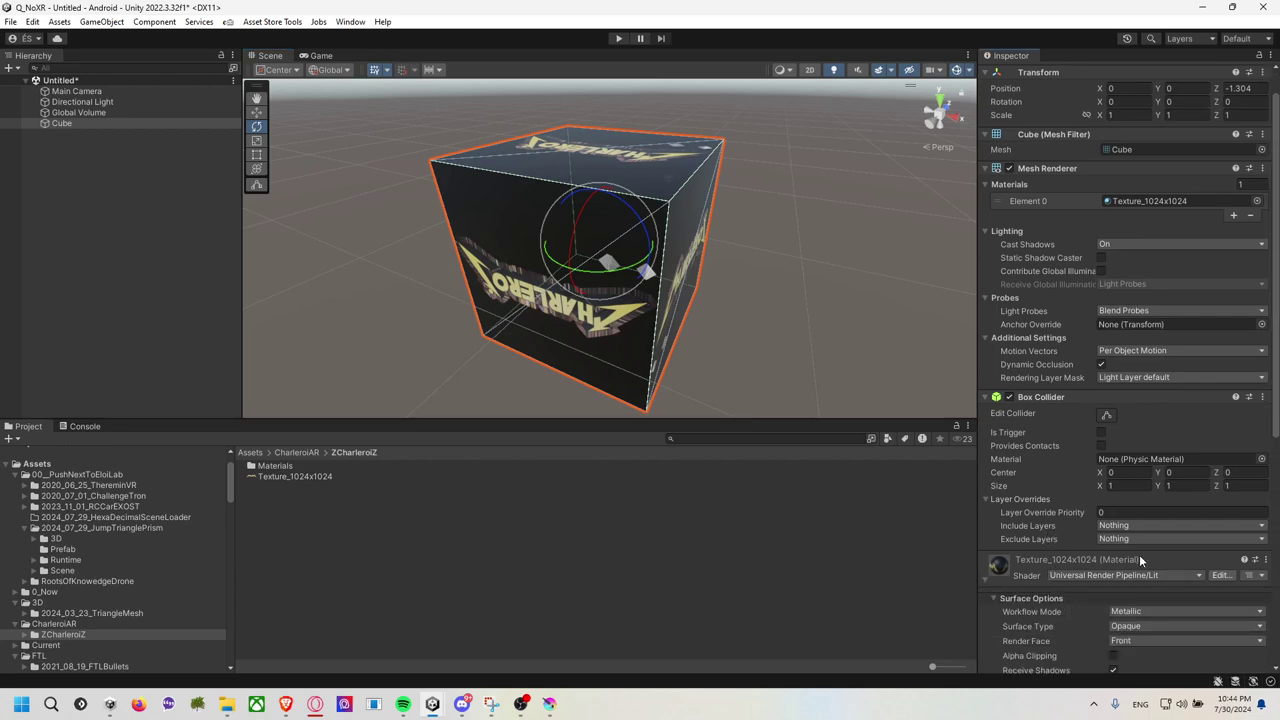
pyautogui.scroll(-3, 1051, 501)
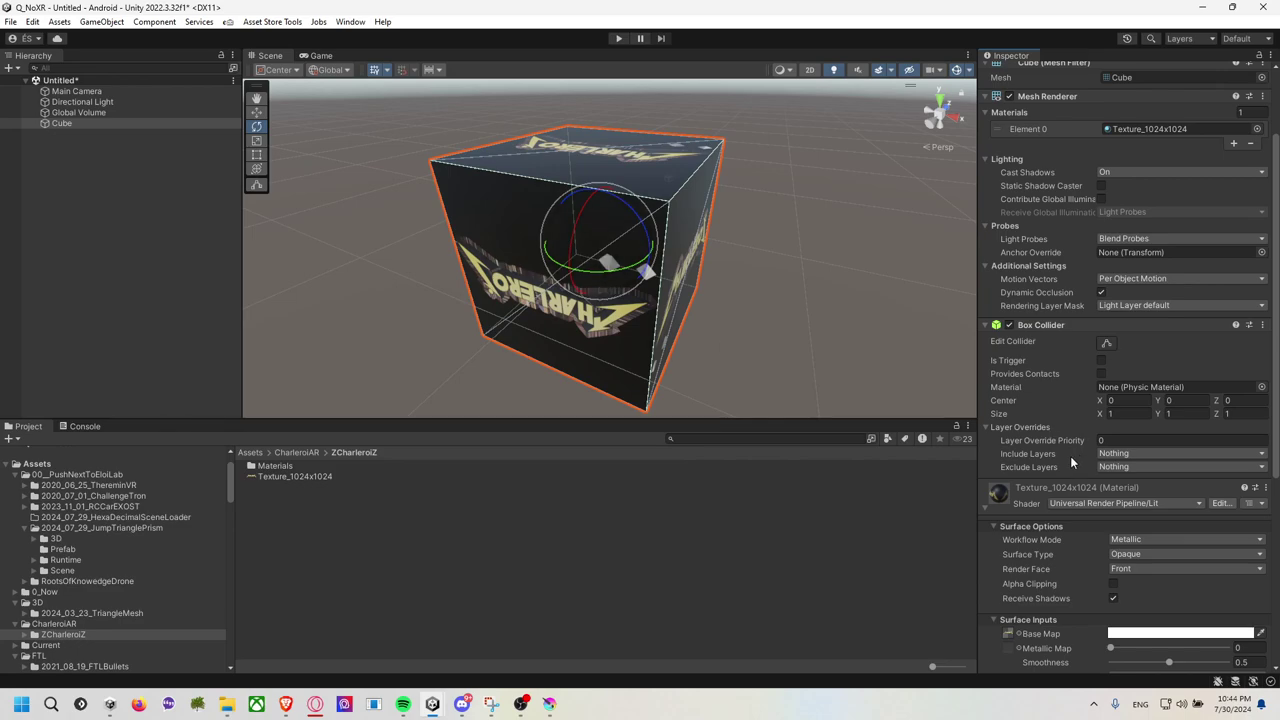
pyautogui.scroll(-3, 1070, 456)
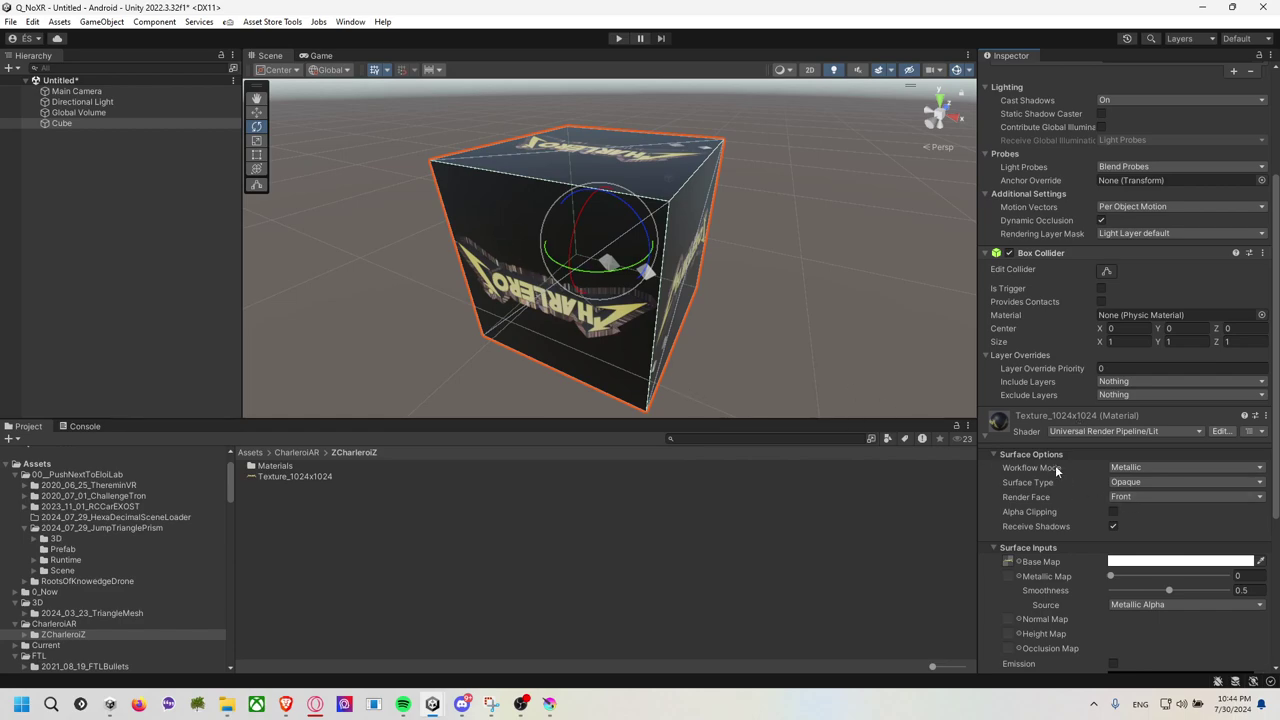
# Set the cube material's Surface Type to Transparent and view the cube up close.
pyautogui.click(1141, 484)
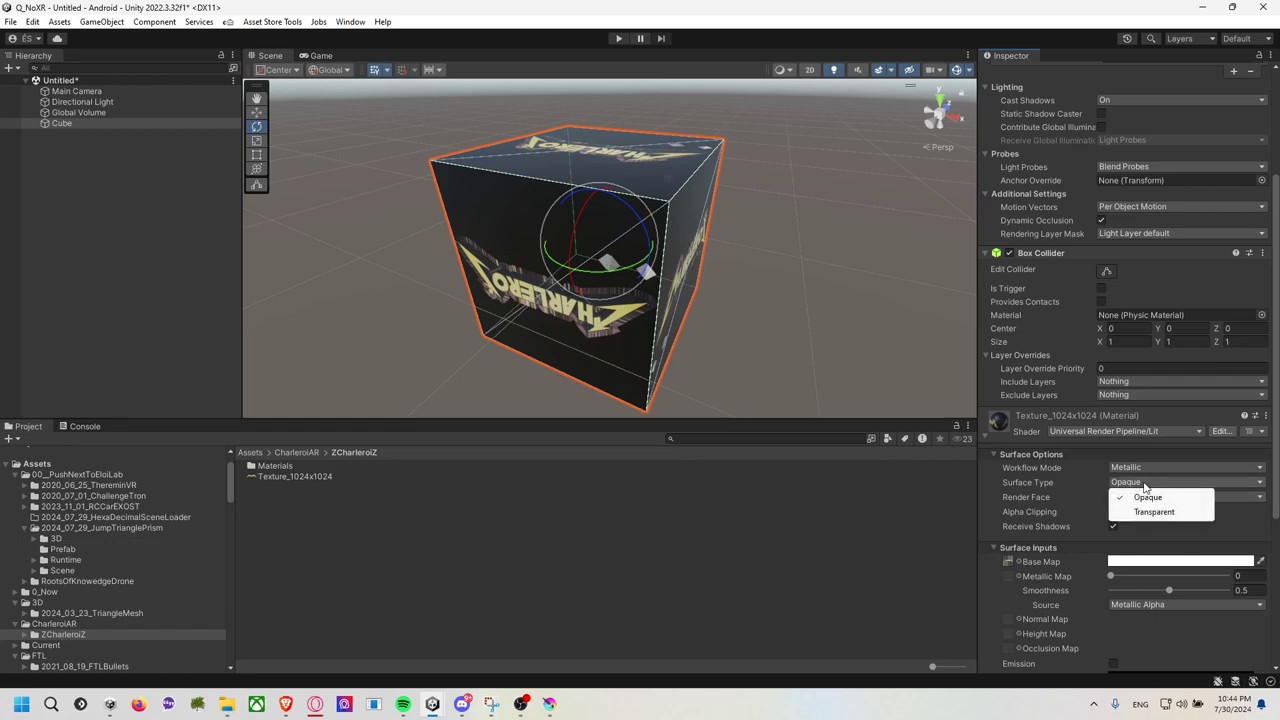
pyautogui.click(1137, 514)
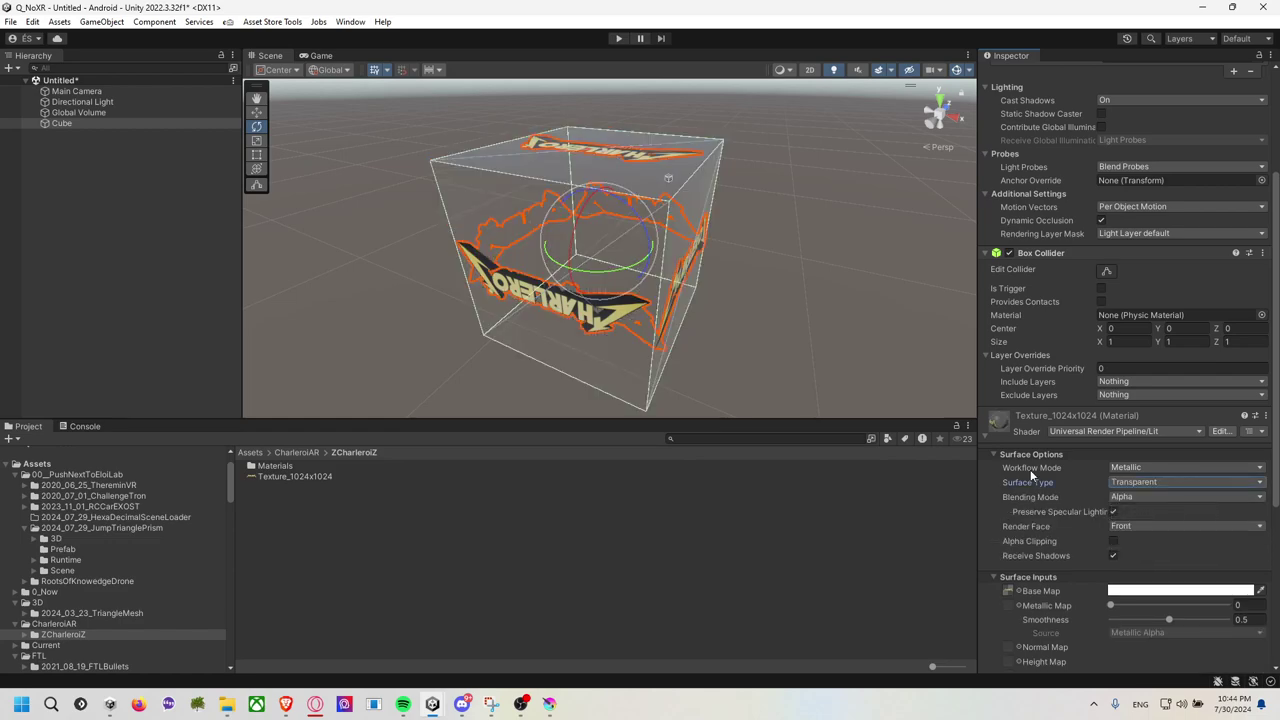
pyautogui.click(779, 349)
pyautogui.scroll(3, 720, 354)
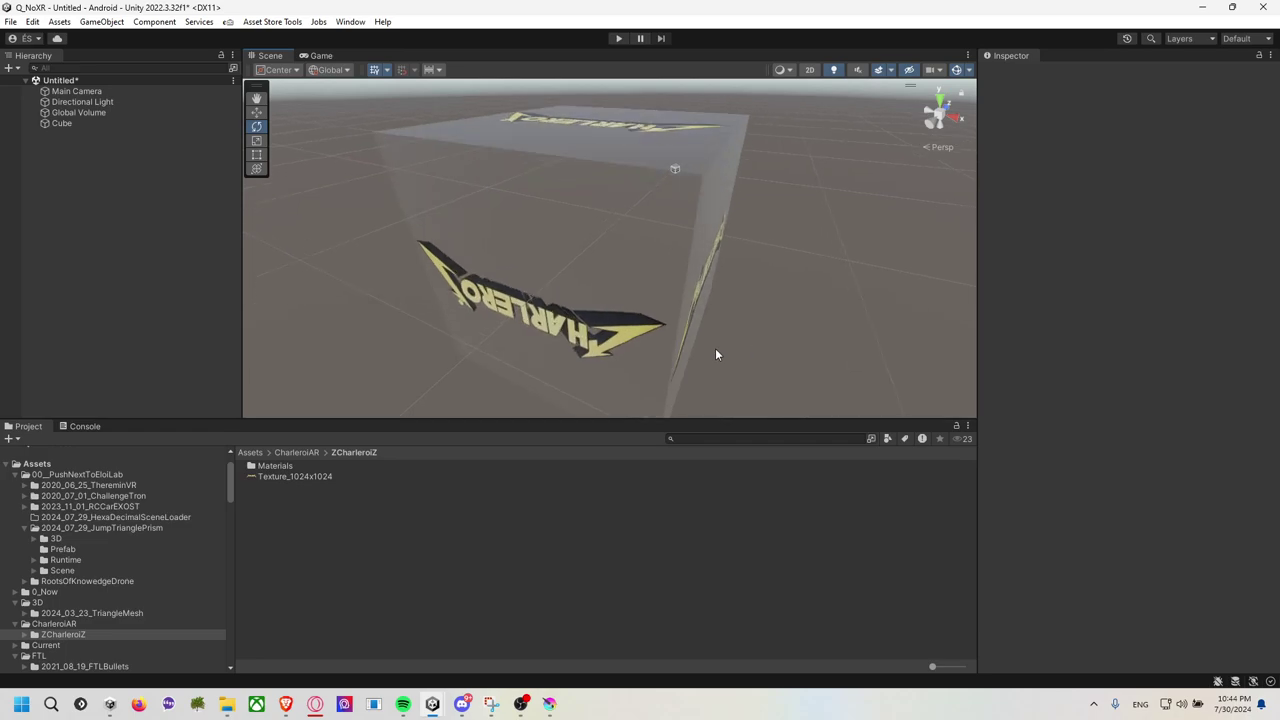
pyautogui.moveTo(723, 326)
pyautogui.mouseDown()
pyautogui.moveTo(728, 226)
pyautogui.moveTo(717, 366)
pyautogui.moveTo(729, 371)
pyautogui.moveTo(744, 256)
pyautogui.moveTo(748, 297)
pyautogui.moveTo(685, 290)
pyautogui.mouseUp()
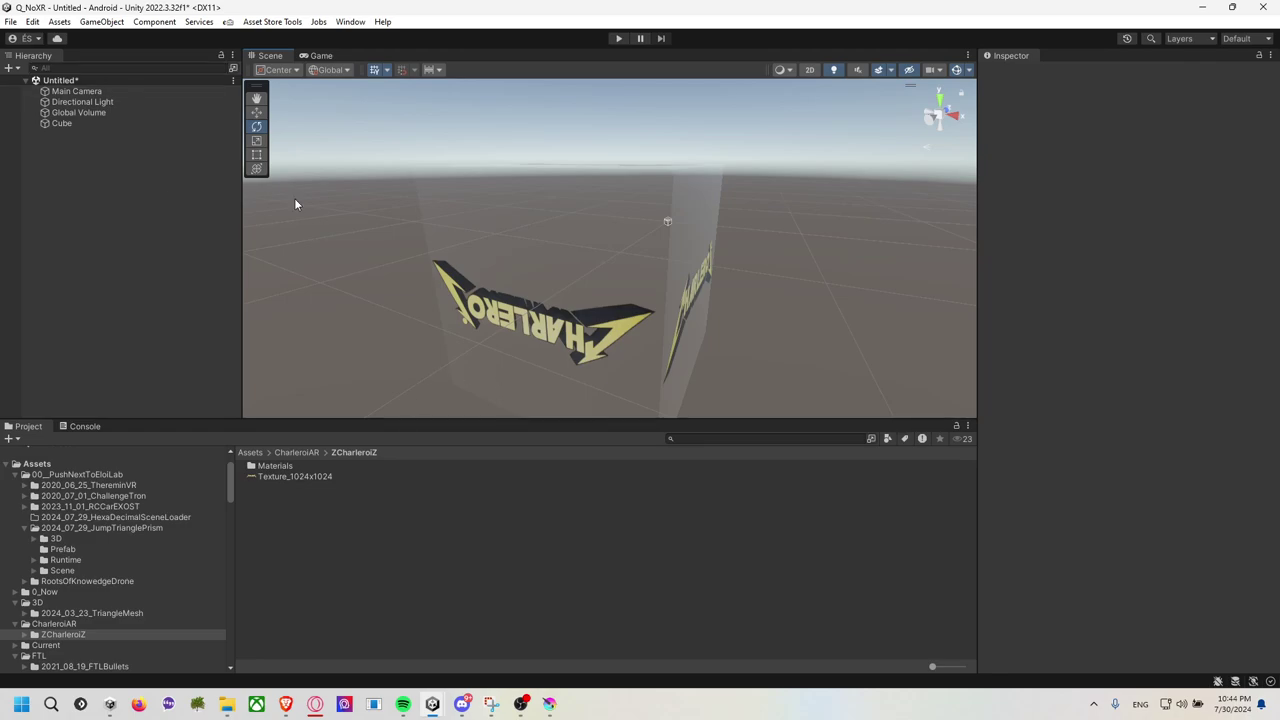
# Try Premultiply blending on the material, then return Blending Mode to Alpha.
pyautogui.click(128, 124)
pyautogui.scroll(-5, 1078, 531)
pyautogui.scroll(-3, 1078, 531)
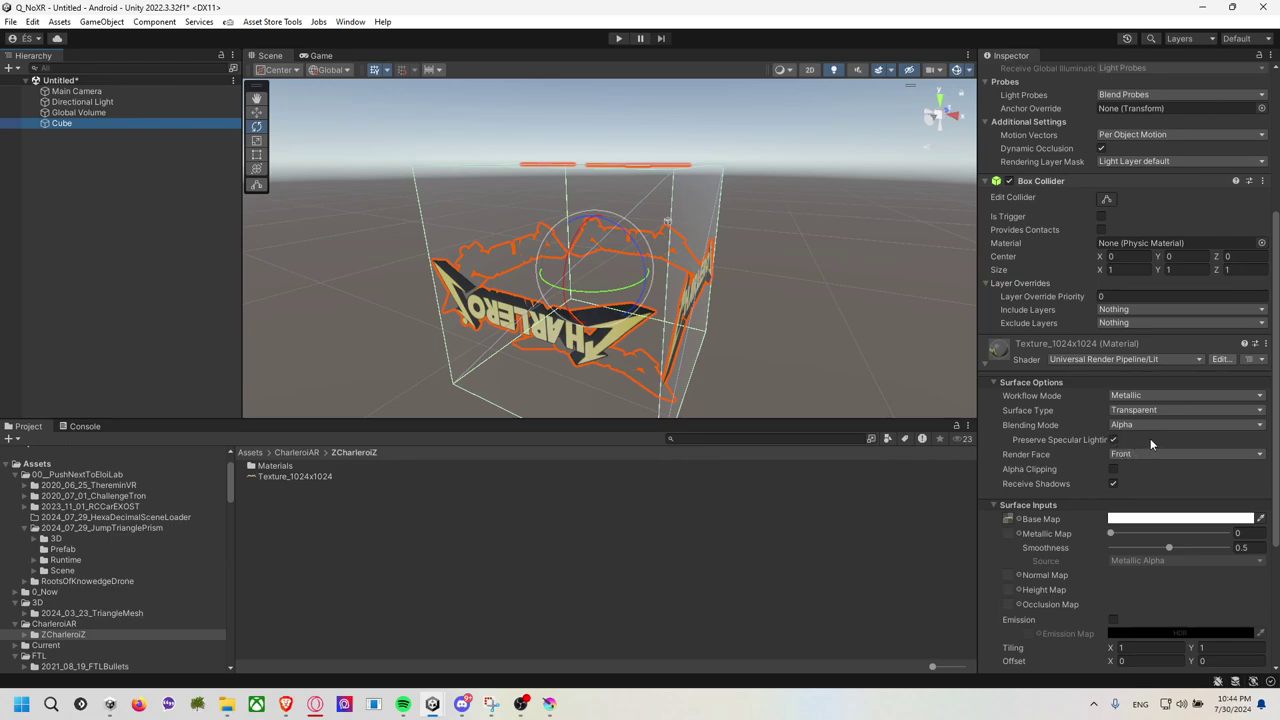
pyautogui.click(1145, 411)
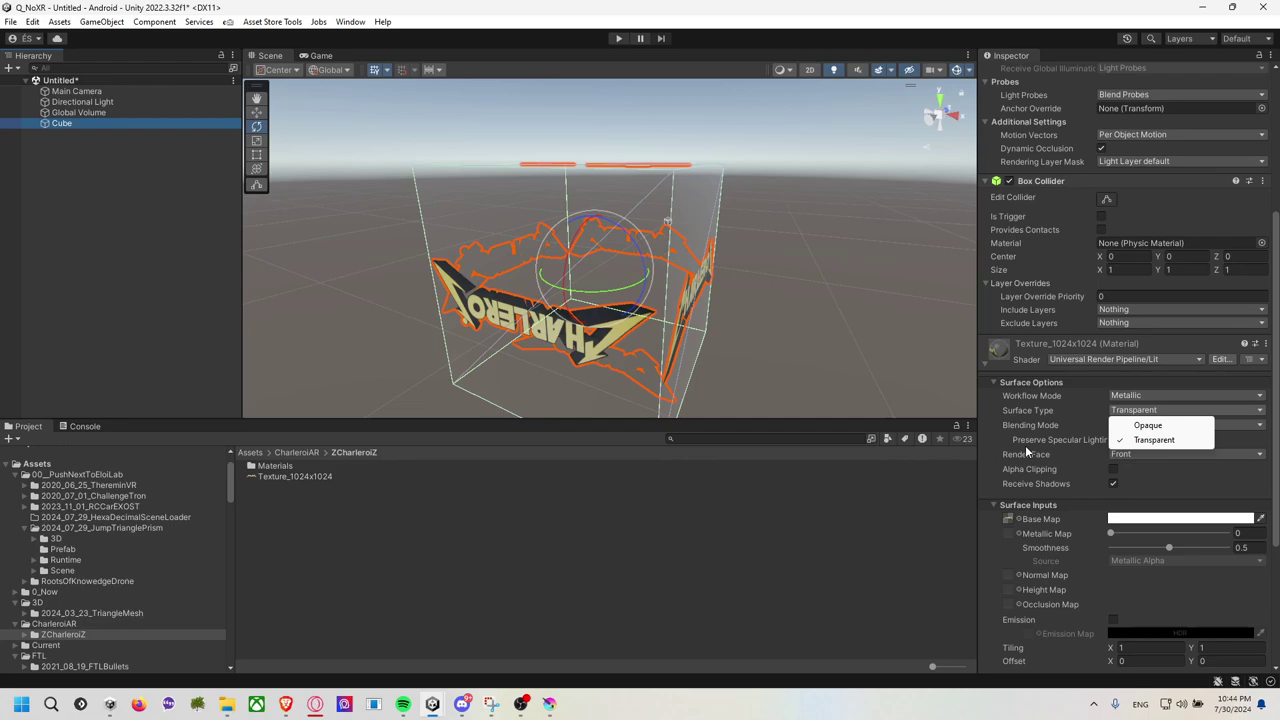
pyautogui.click(1133, 467)
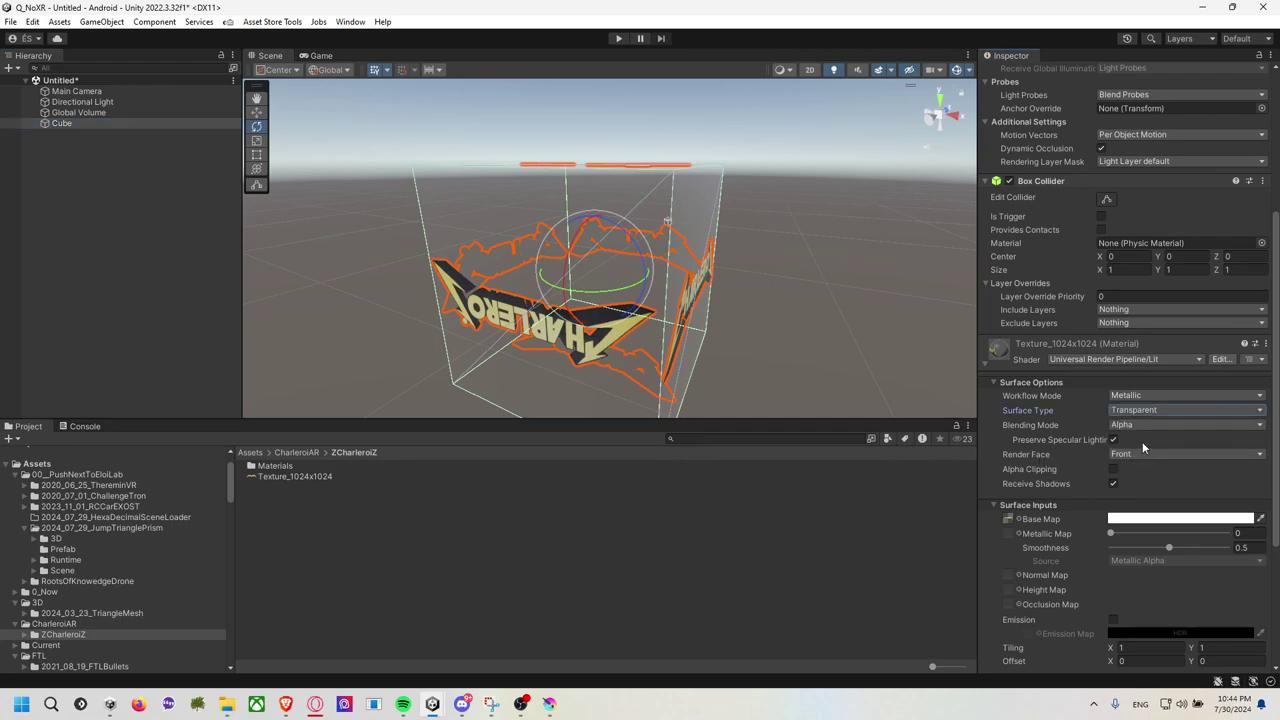
pyautogui.click(1142, 425)
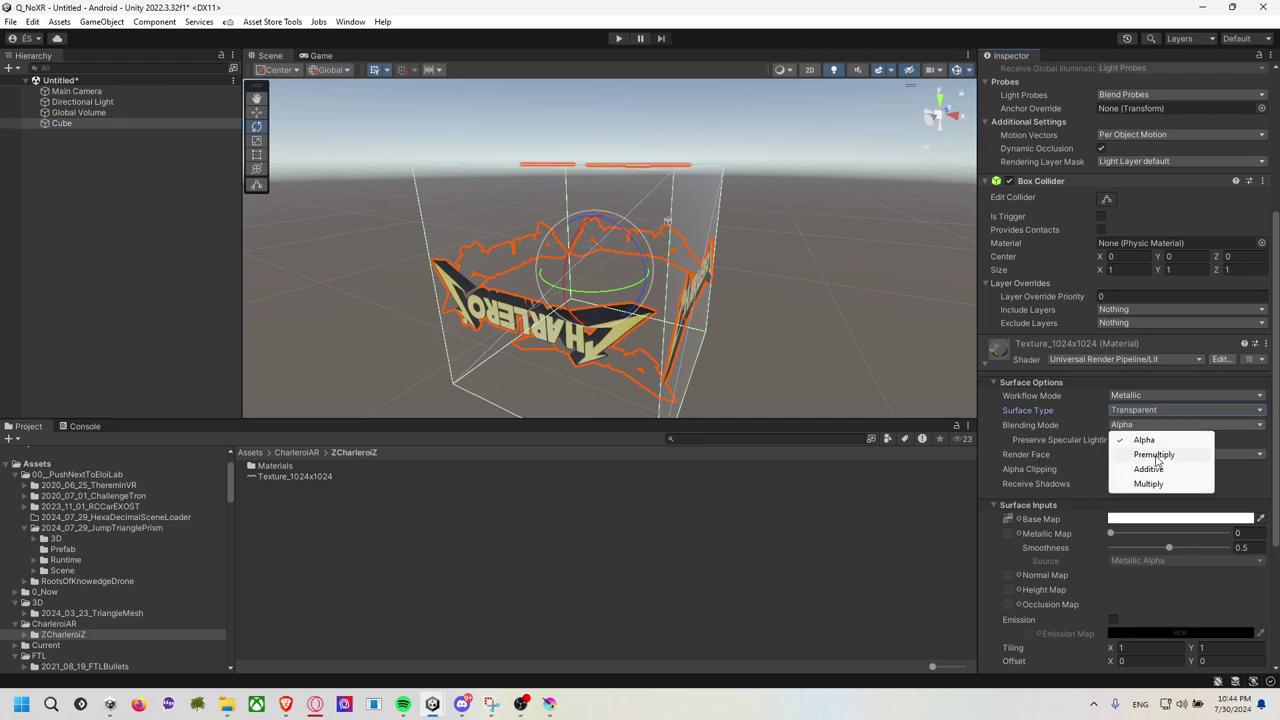
pyautogui.click(1155, 454)
pyautogui.click(1149, 426)
pyautogui.click(1143, 440)
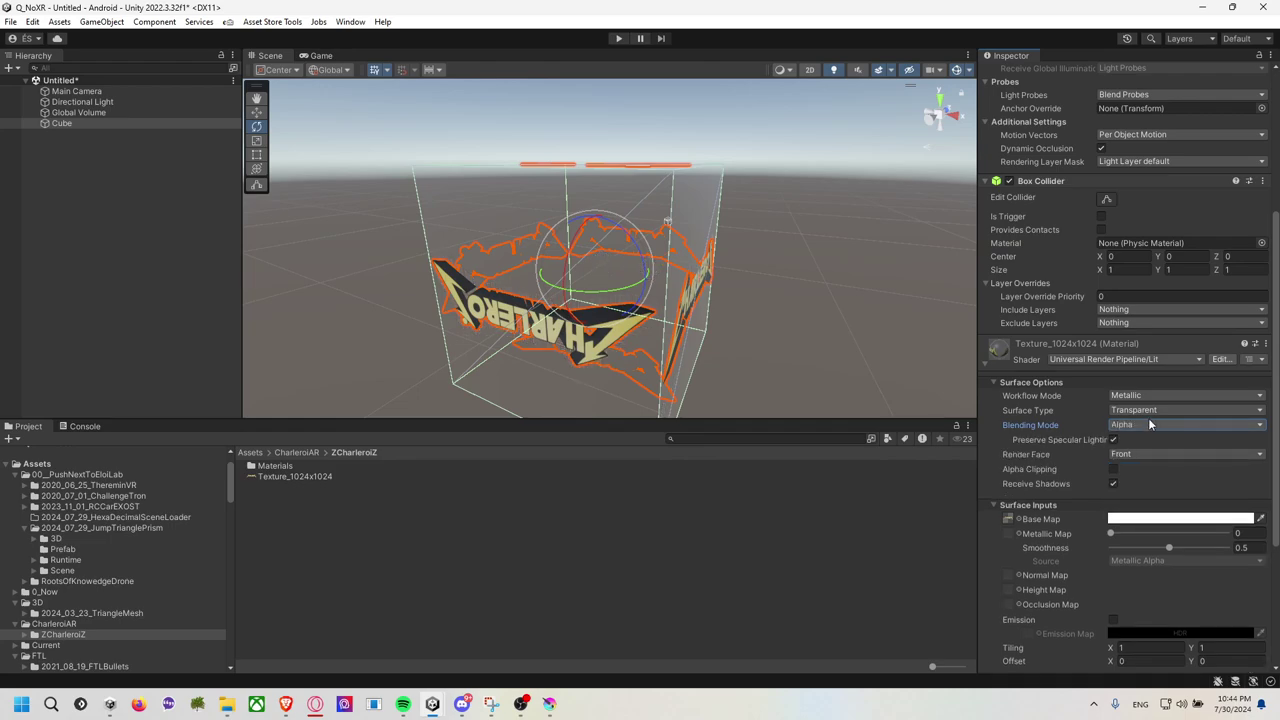
# Switch the material's Workflow Mode to Specular.
pyautogui.click(1152, 398)
pyautogui.click(1161, 412)
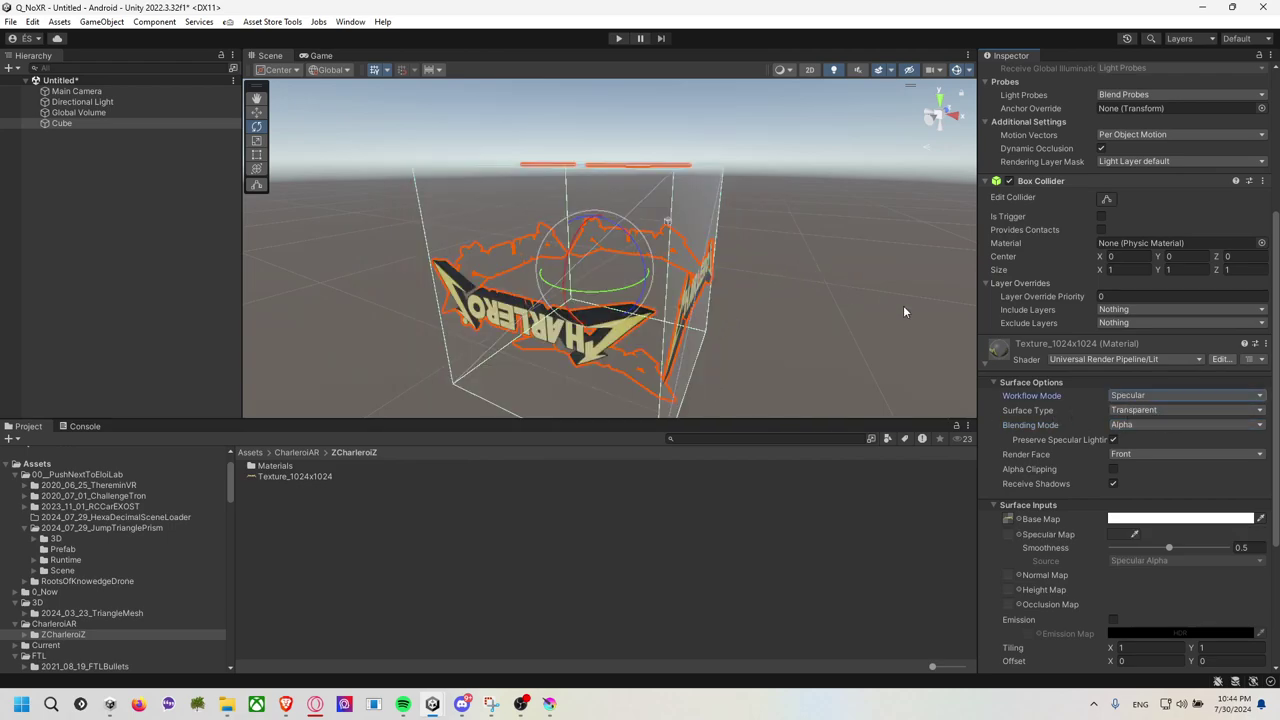
pyautogui.moveTo(714, 272)
pyautogui.mouseDown()
pyautogui.moveTo(751, 305)
pyautogui.moveTo(705, 298)
pyautogui.mouseUp()
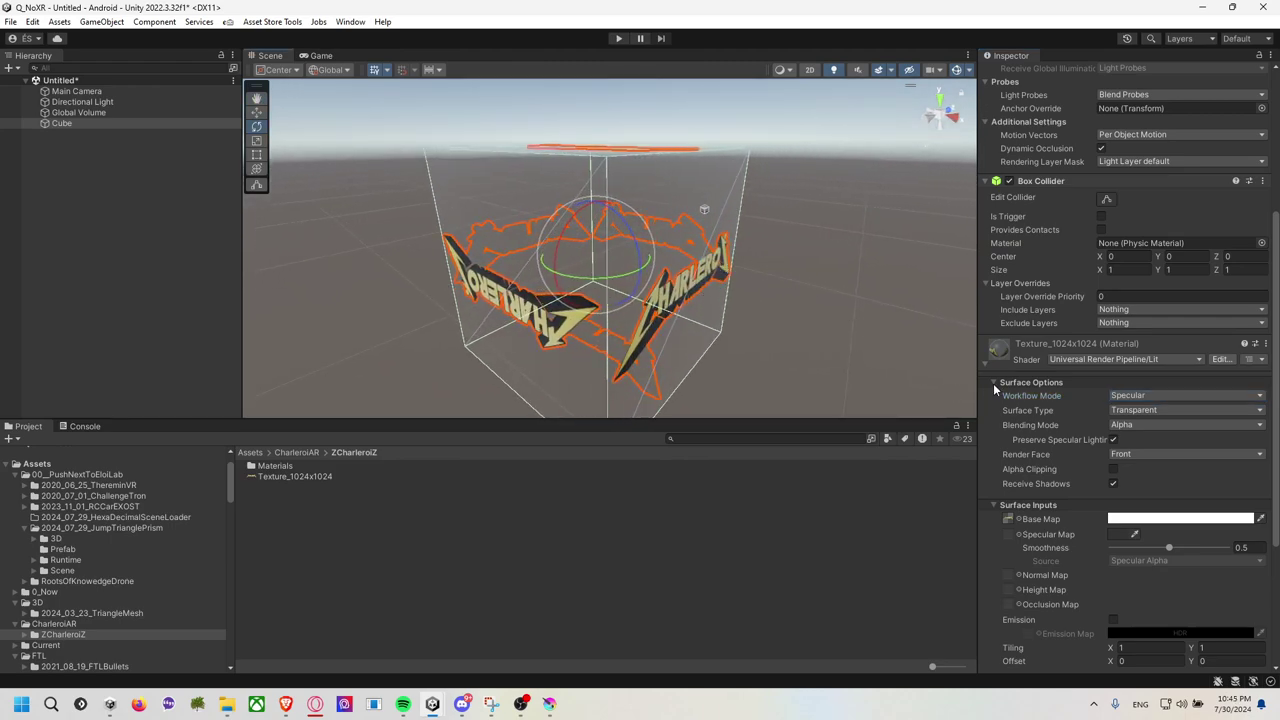
# Change the Texture_1024x1024 material's shader to Universal Render Pipeline/Unlit.
pyautogui.click(1160, 360)
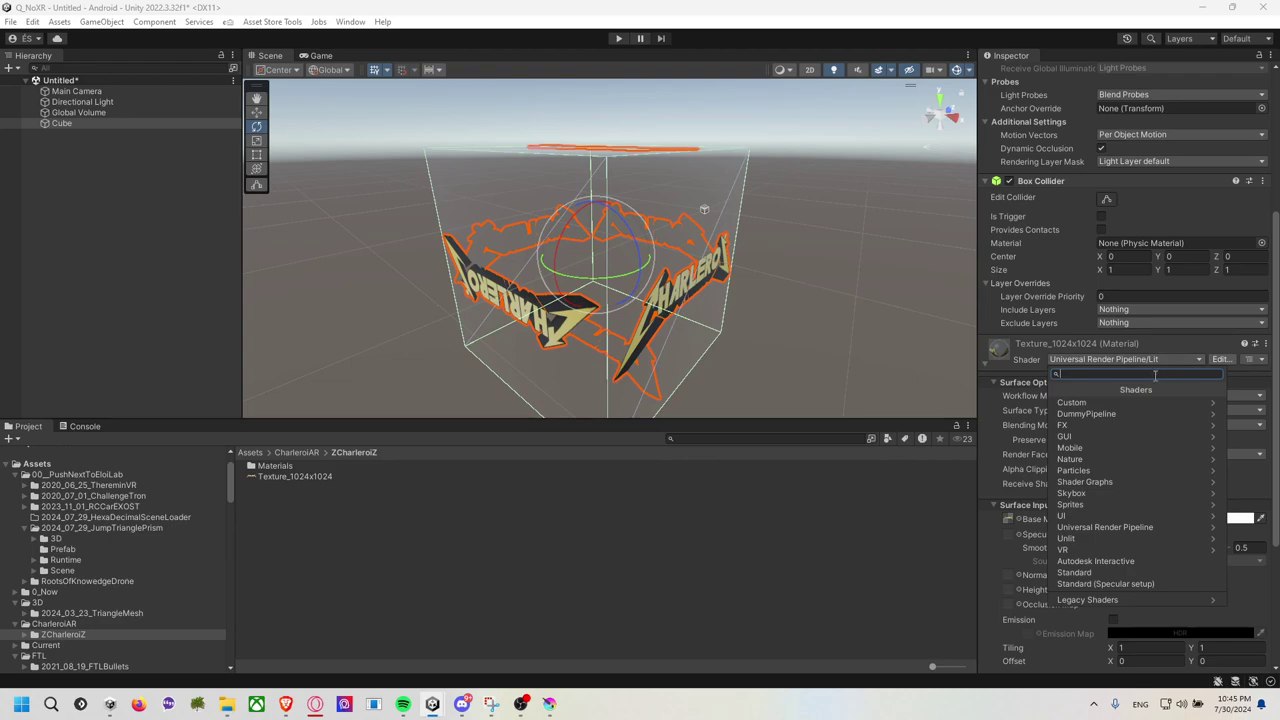
pyautogui.click(1112, 526)
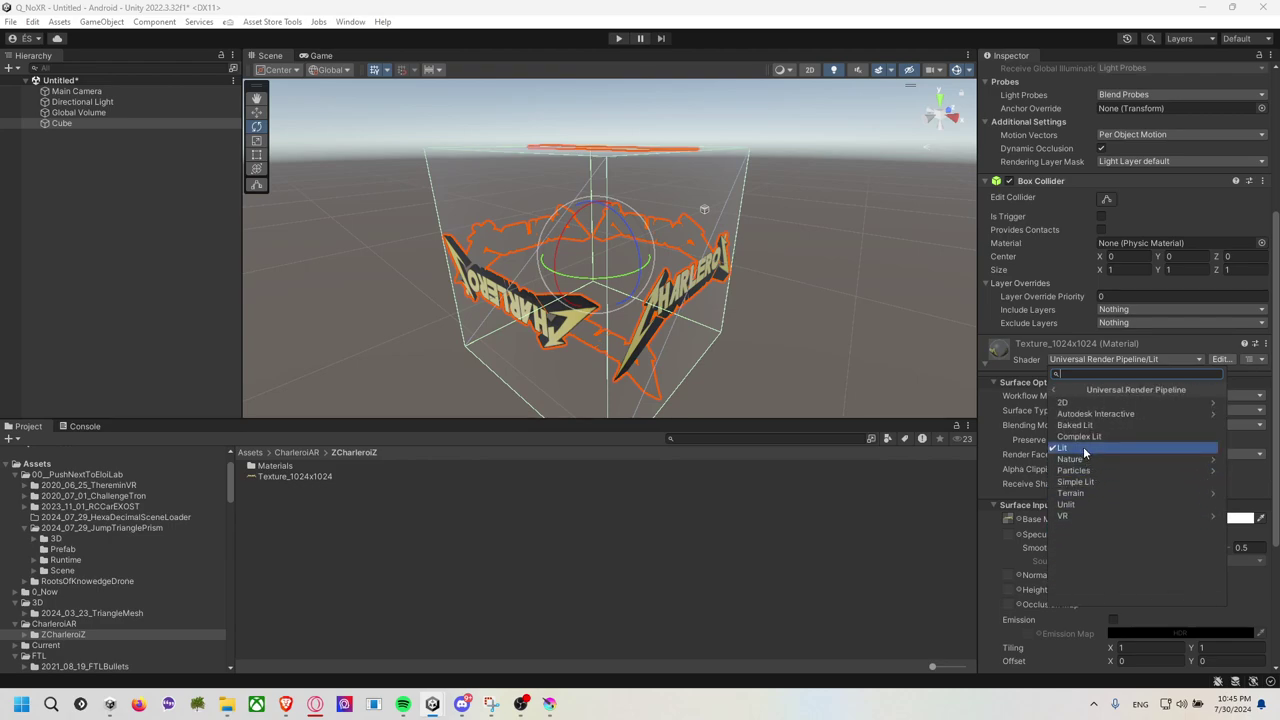
pyautogui.click(1066, 504)
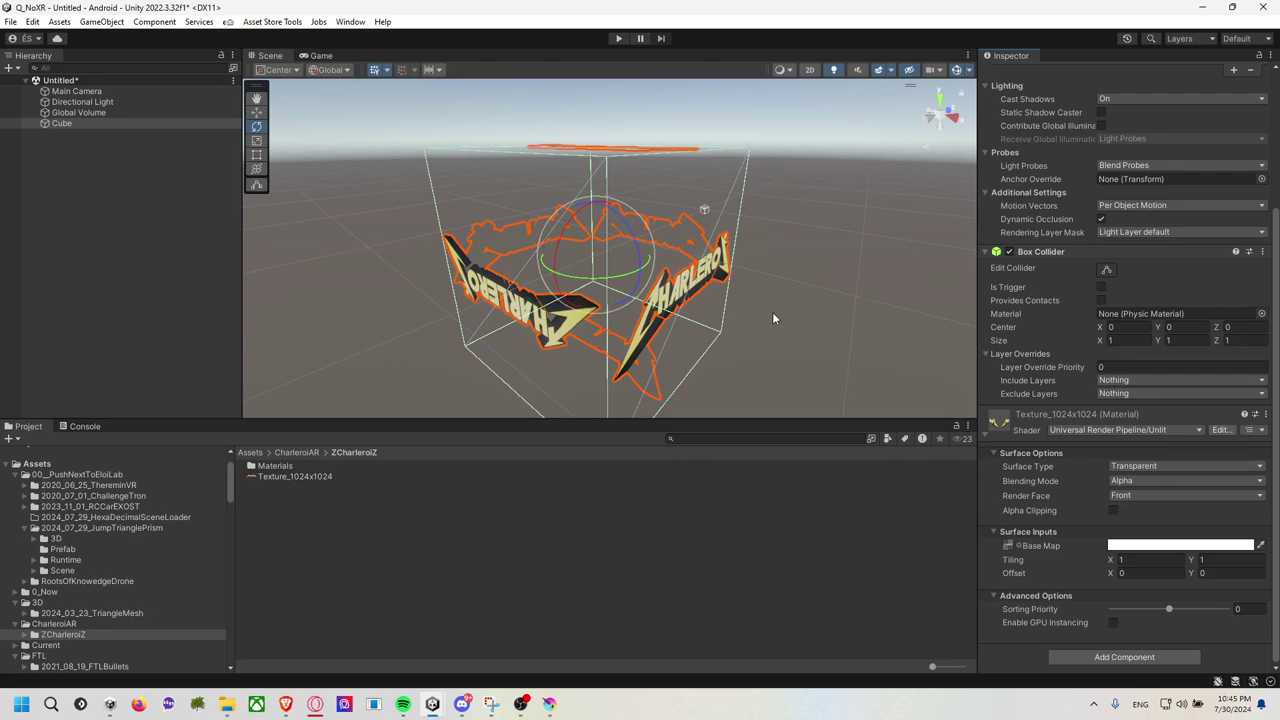
# Keep the surface Transparent, try Alpha Clipping at about 0.2 threshold, then turn it off.
pyautogui.click(1143, 482)
pyautogui.click(1131, 468)
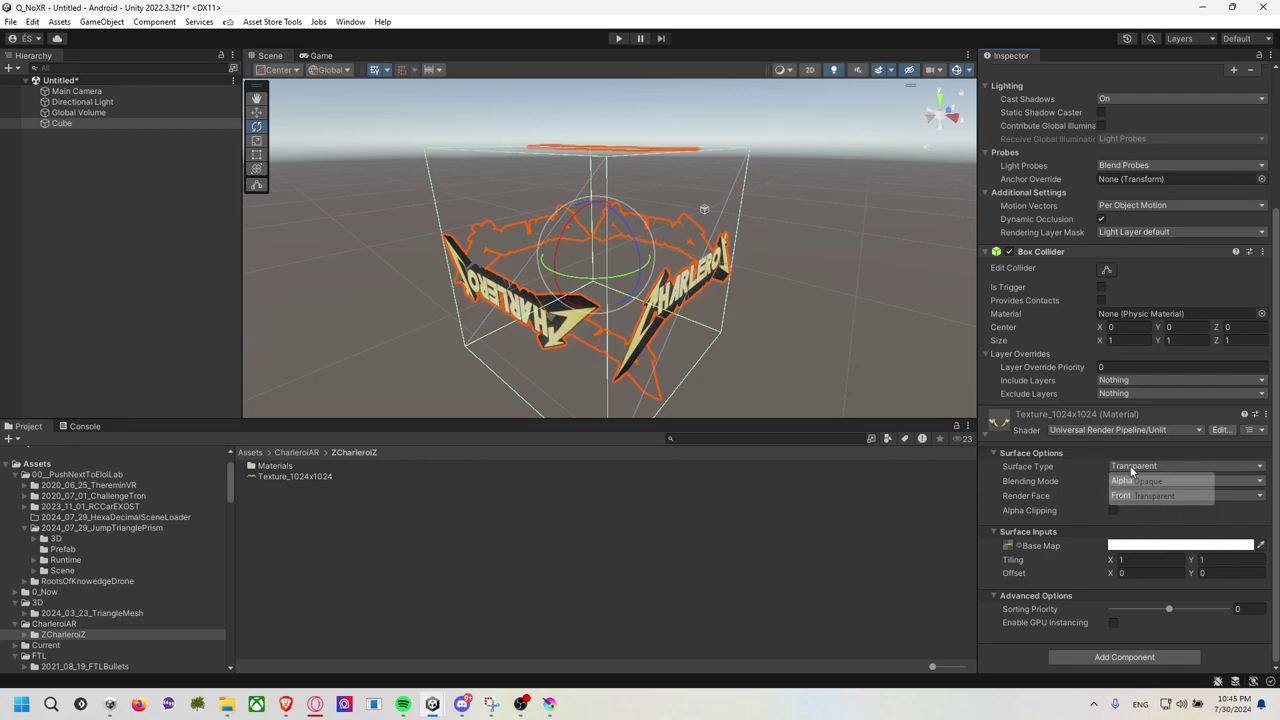
pyautogui.click(1131, 468)
pyautogui.click(1106, 497)
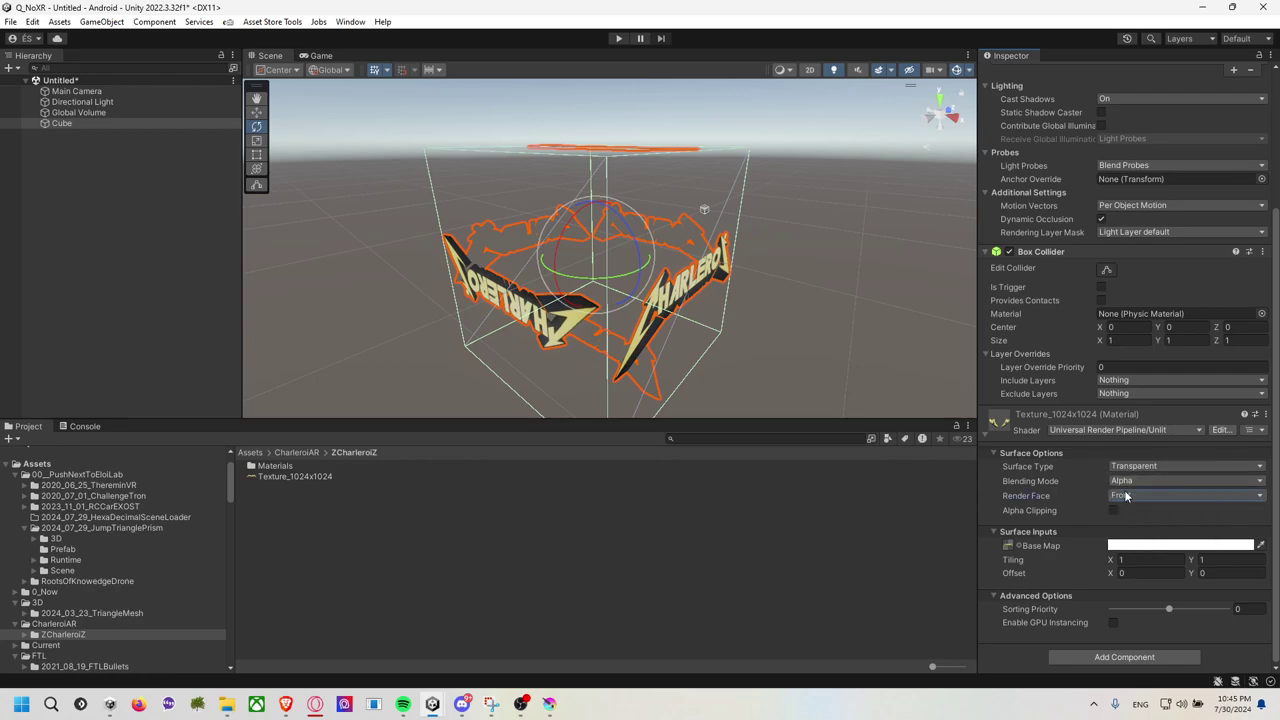
pyautogui.click(1113, 510)
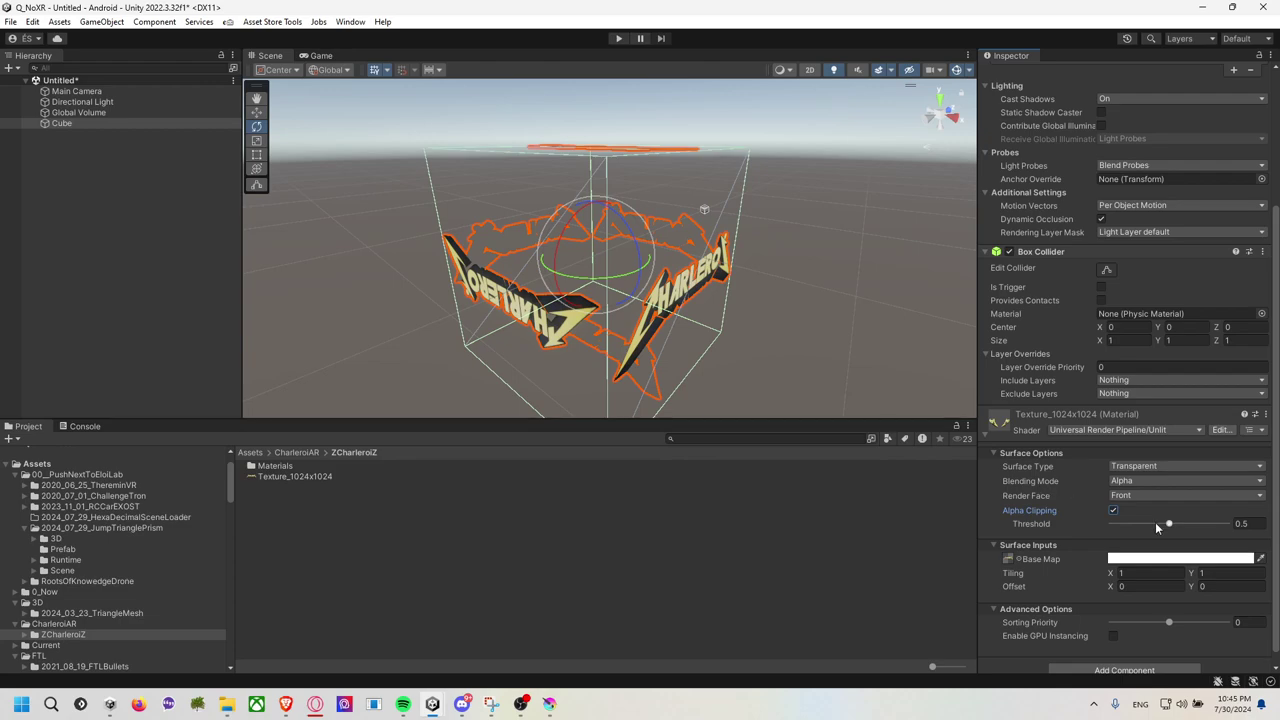
pyautogui.moveTo(1159, 524)
pyautogui.mouseDown()
pyautogui.moveTo(1137, 525)
pyautogui.moveTo(1275, 535)
pyautogui.mouseUp()
pyautogui.moveTo(683, 347)
pyautogui.mouseDown()
pyautogui.moveTo(664, 245)
pyautogui.moveTo(566, 334)
pyautogui.moveTo(634, 246)
pyautogui.moveTo(620, 252)
pyautogui.moveTo(650, 266)
pyautogui.moveTo(654, 240)
pyautogui.mouseUp()
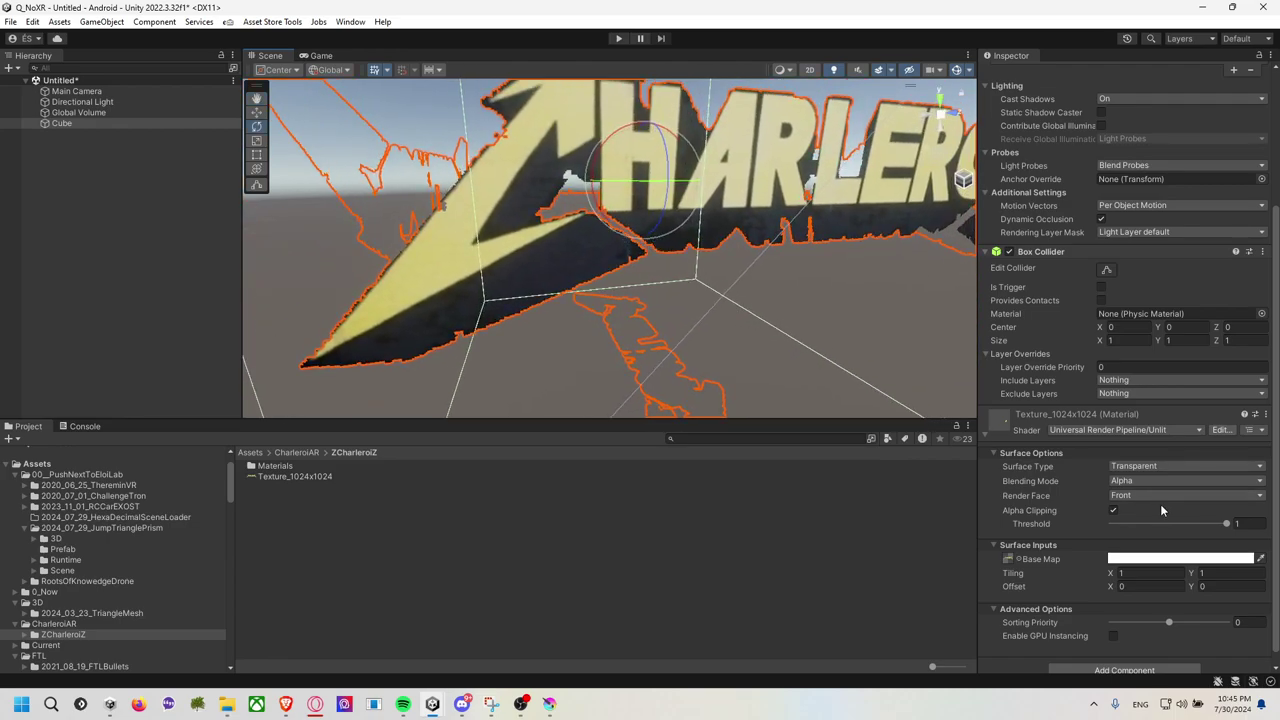
pyautogui.click(1114, 511)
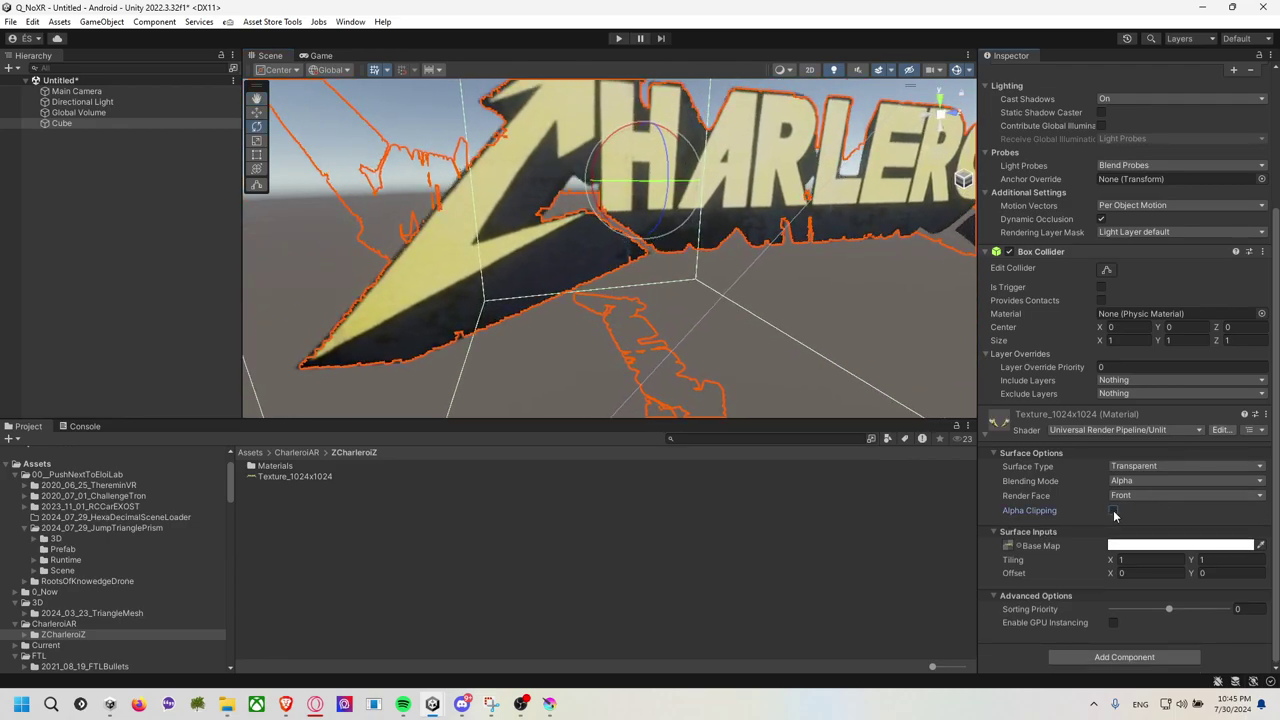
pyautogui.moveTo(707, 305); pyautogui.dragTo(716, 306)
# Reselect the Cube, re-enable Alpha Clipping and set the threshold to about 0.53.
pyautogui.click(351, 357)
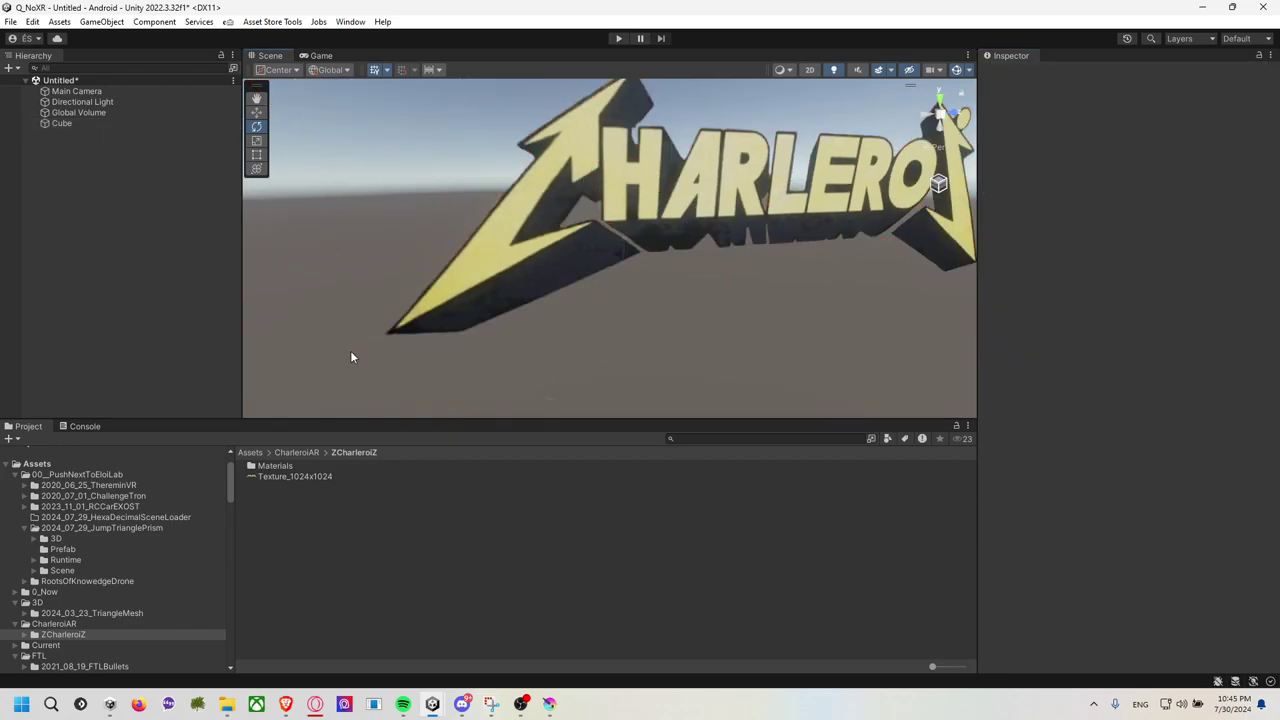
pyautogui.click(544, 268)
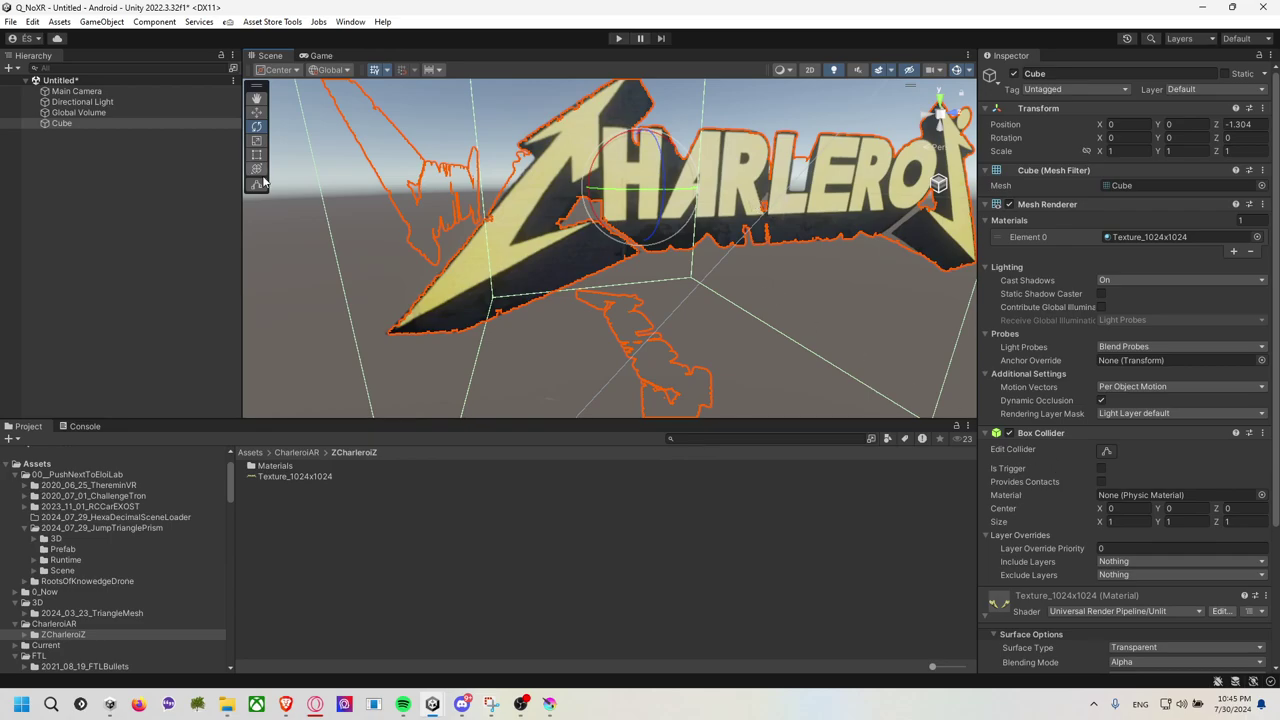
pyautogui.scroll(-1, 1049, 520)
pyautogui.scroll(-4, 1072, 521)
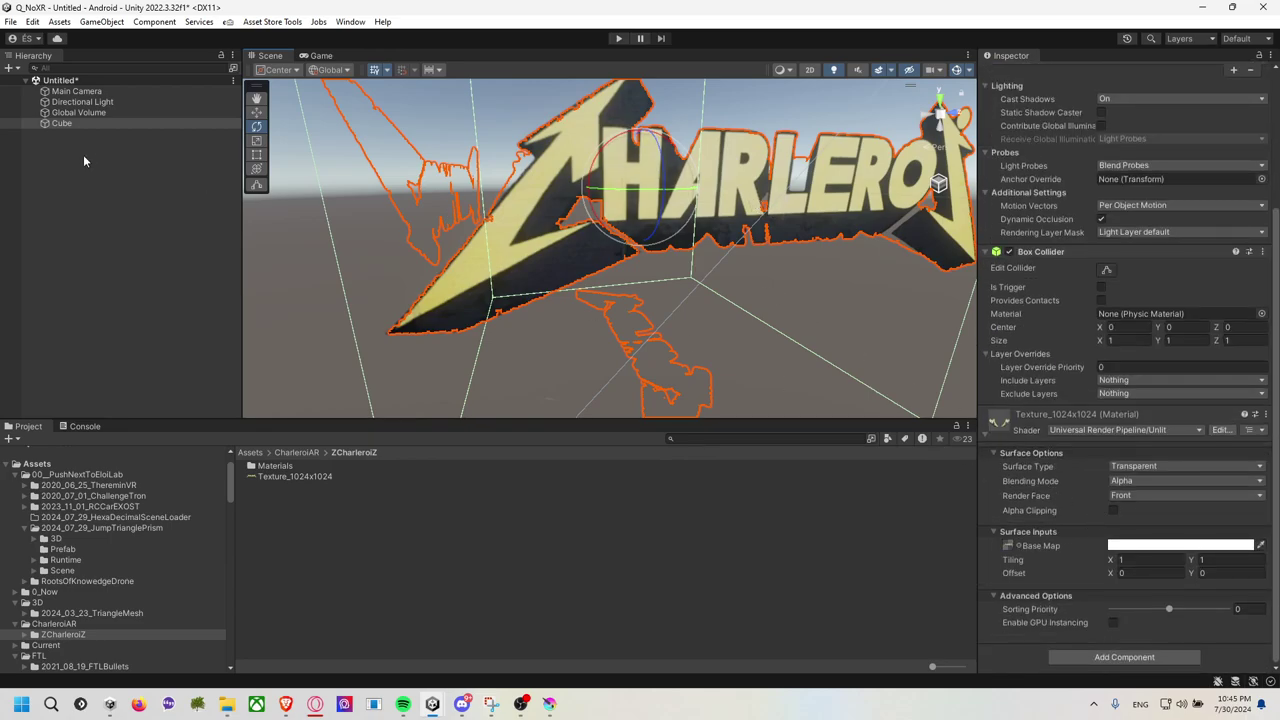
pyautogui.click(94, 123)
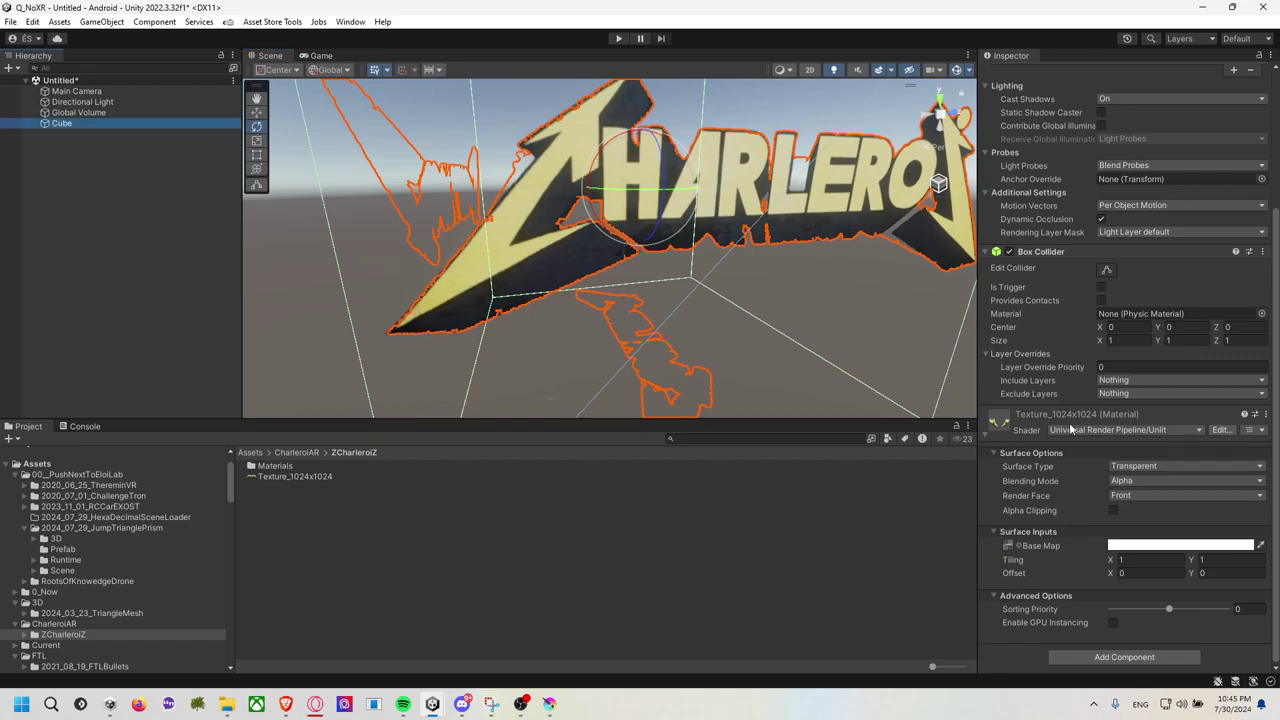
pyautogui.click(1113, 511)
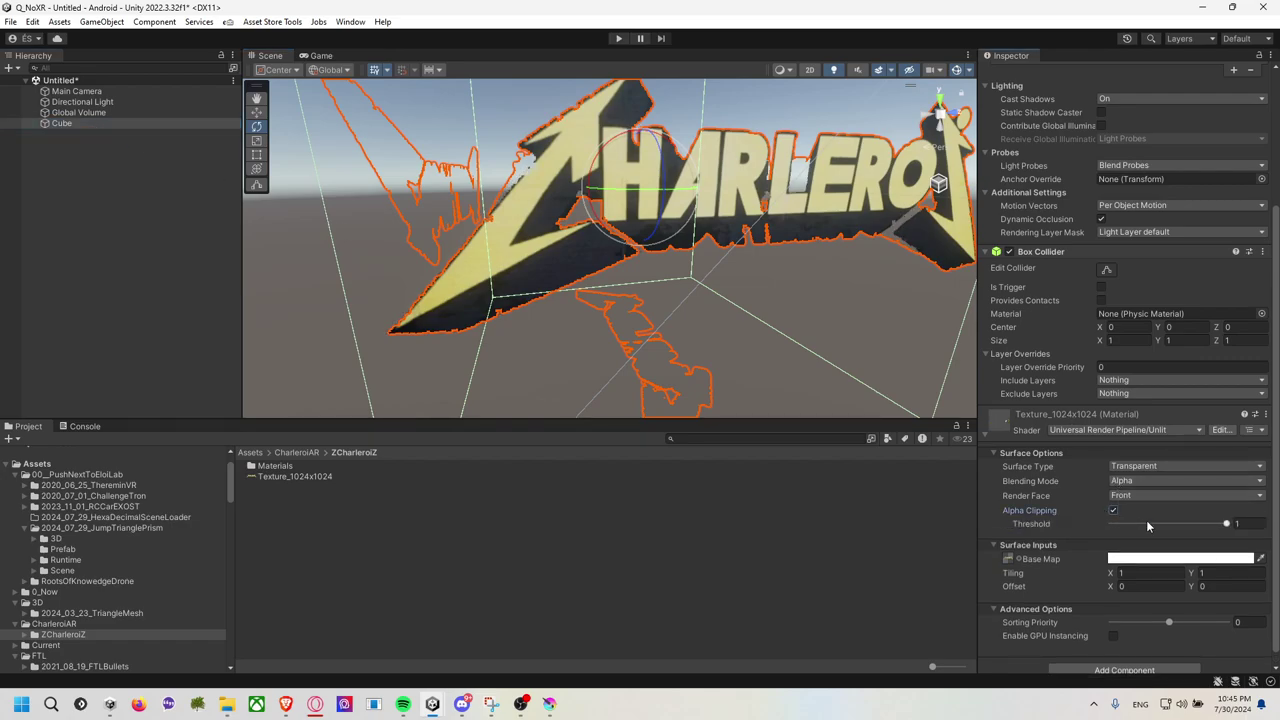
pyautogui.moveTo(1147, 525)
pyautogui.mouseDown()
pyautogui.moveTo(1254, 538)
pyautogui.moveTo(1143, 553)
pyautogui.moveTo(1227, 553)
pyautogui.moveTo(1174, 542)
pyautogui.mouseUp()
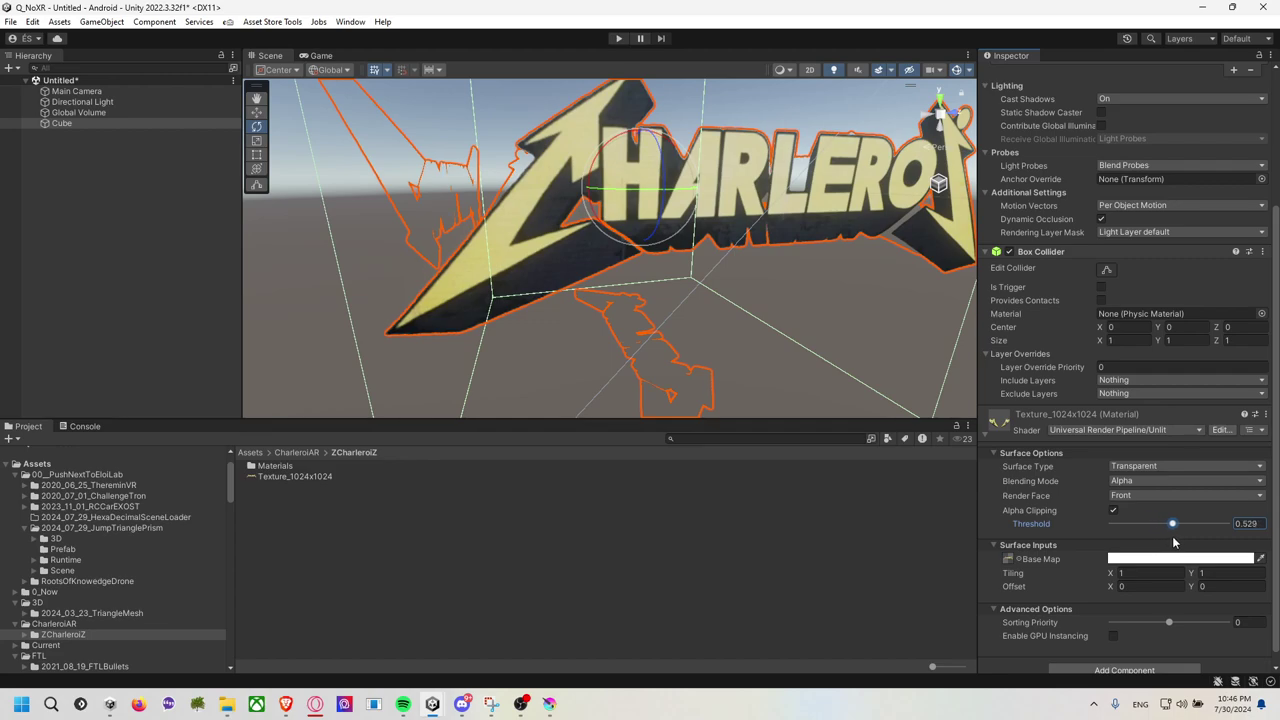
# Orbit around the CHARLEROI cutout, then select the Cube and frame it with F.
pyautogui.click(728, 329)
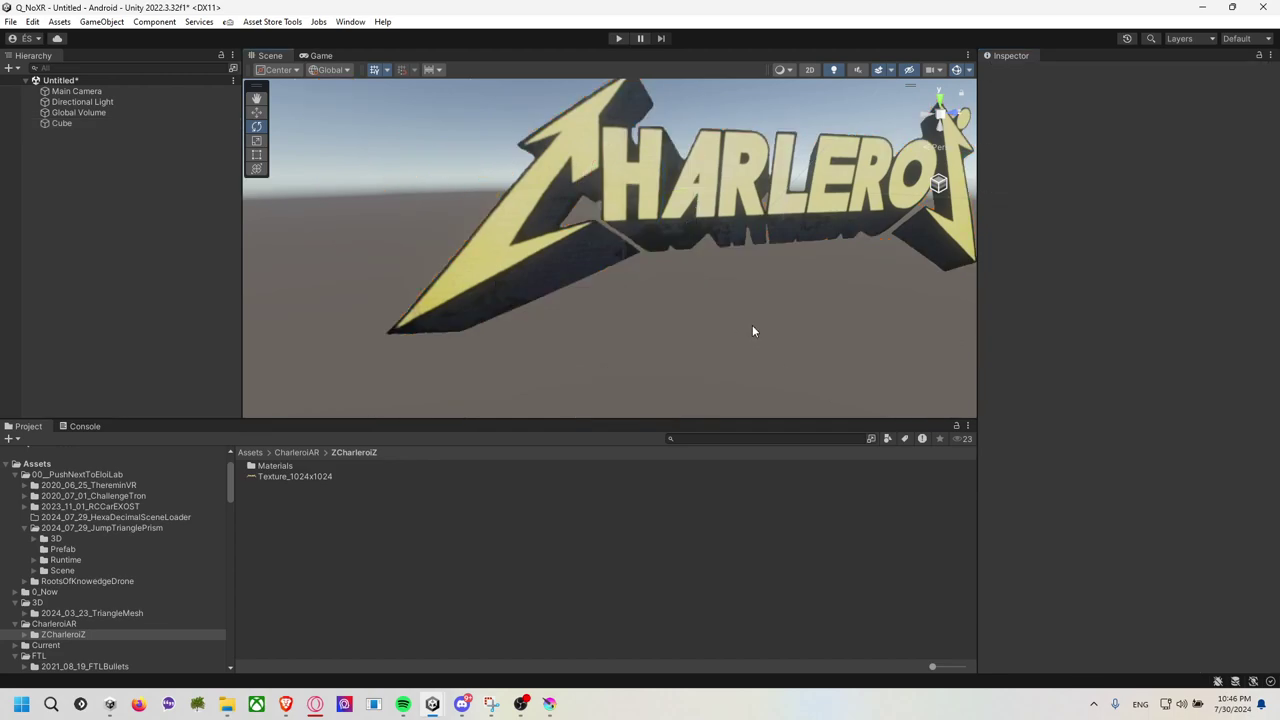
pyautogui.moveTo(752, 325)
pyautogui.mouseDown()
pyautogui.moveTo(842, 281)
pyautogui.moveTo(700, 296)
pyautogui.moveTo(782, 239)
pyautogui.moveTo(580, 318)
pyautogui.moveTo(683, 386)
pyautogui.moveTo(691, 357)
pyautogui.moveTo(661, 319)
pyautogui.moveTo(709, 277)
pyautogui.moveTo(646, 331)
pyautogui.moveTo(714, 175)
pyautogui.moveTo(706, 259)
pyautogui.mouseUp()
pyautogui.moveTo(769, 197)
pyautogui.mouseDown()
pyautogui.moveTo(764, 226)
pyautogui.moveTo(728, 248)
pyautogui.moveTo(603, 254)
pyautogui.moveTo(629, 277)
pyautogui.moveTo(706, 263)
pyautogui.moveTo(640, 260)
pyautogui.moveTo(749, 271)
pyautogui.moveTo(700, 244)
pyautogui.moveTo(691, 263)
pyautogui.moveTo(676, 248)
pyautogui.mouseUp()
pyautogui.click(150, 126)
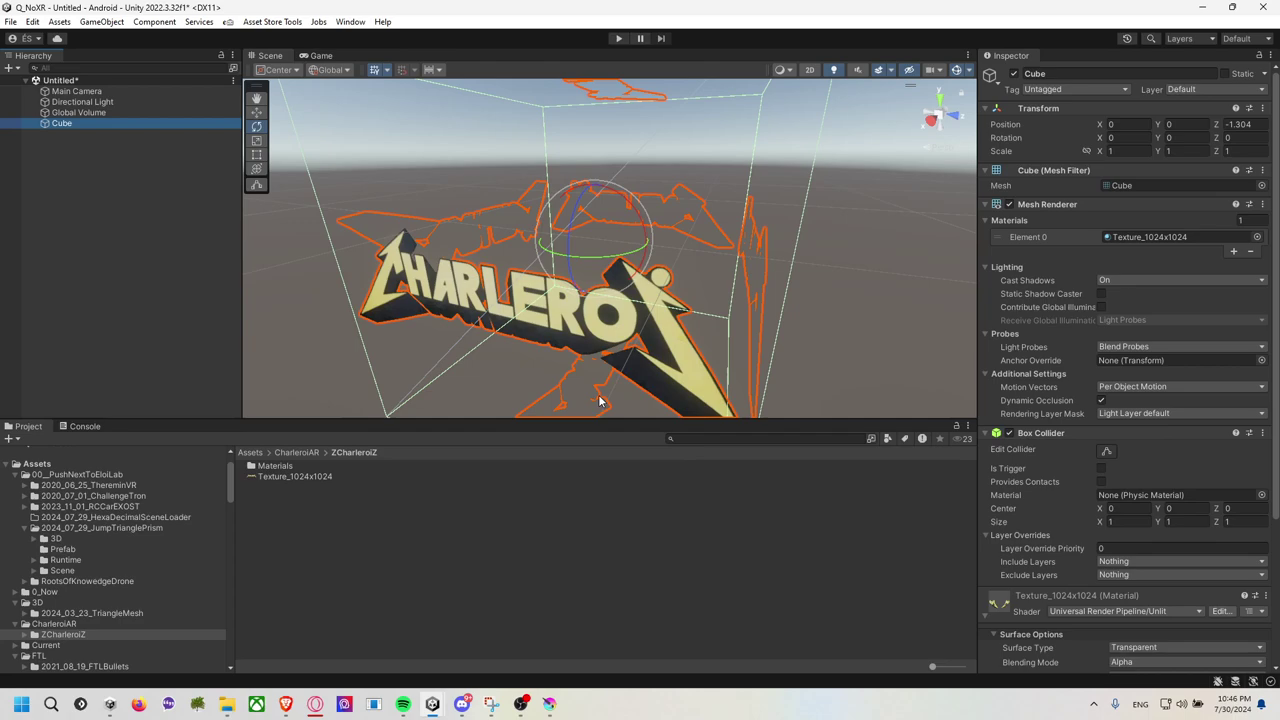
pyautogui.press('f')
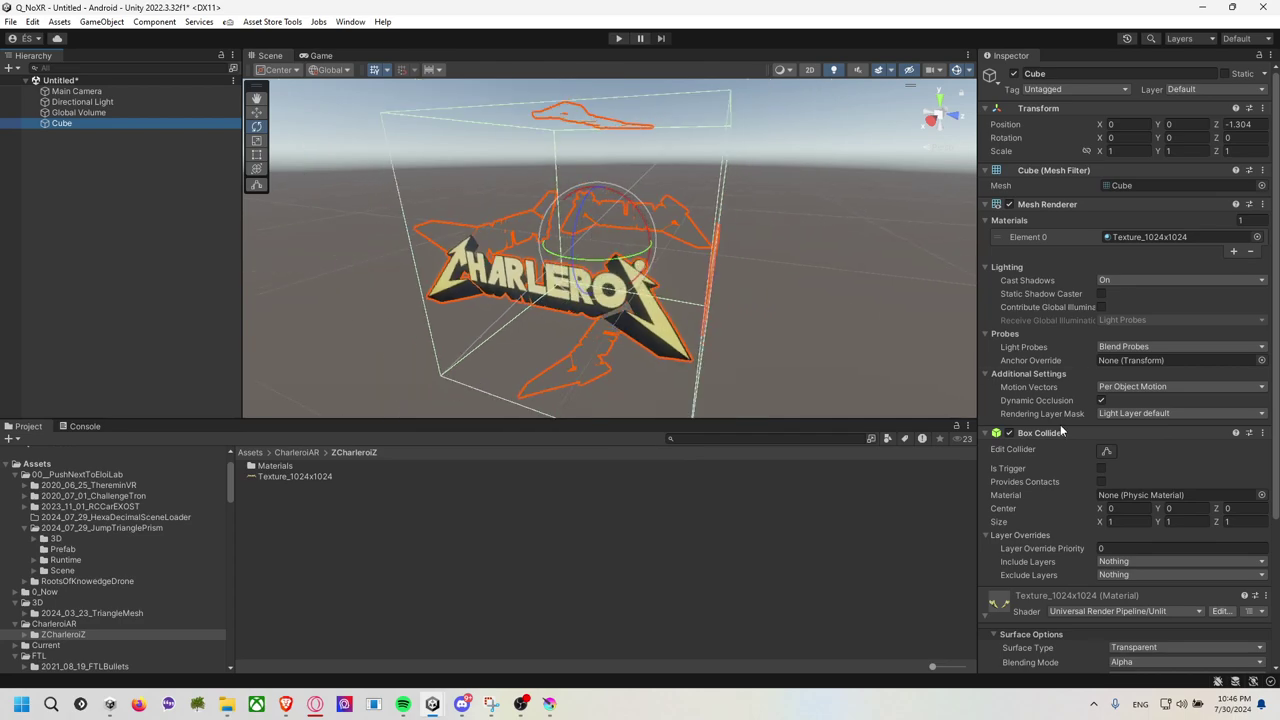
pyautogui.scroll(-3, 1060, 424)
pyautogui.scroll(-2, 1080, 488)
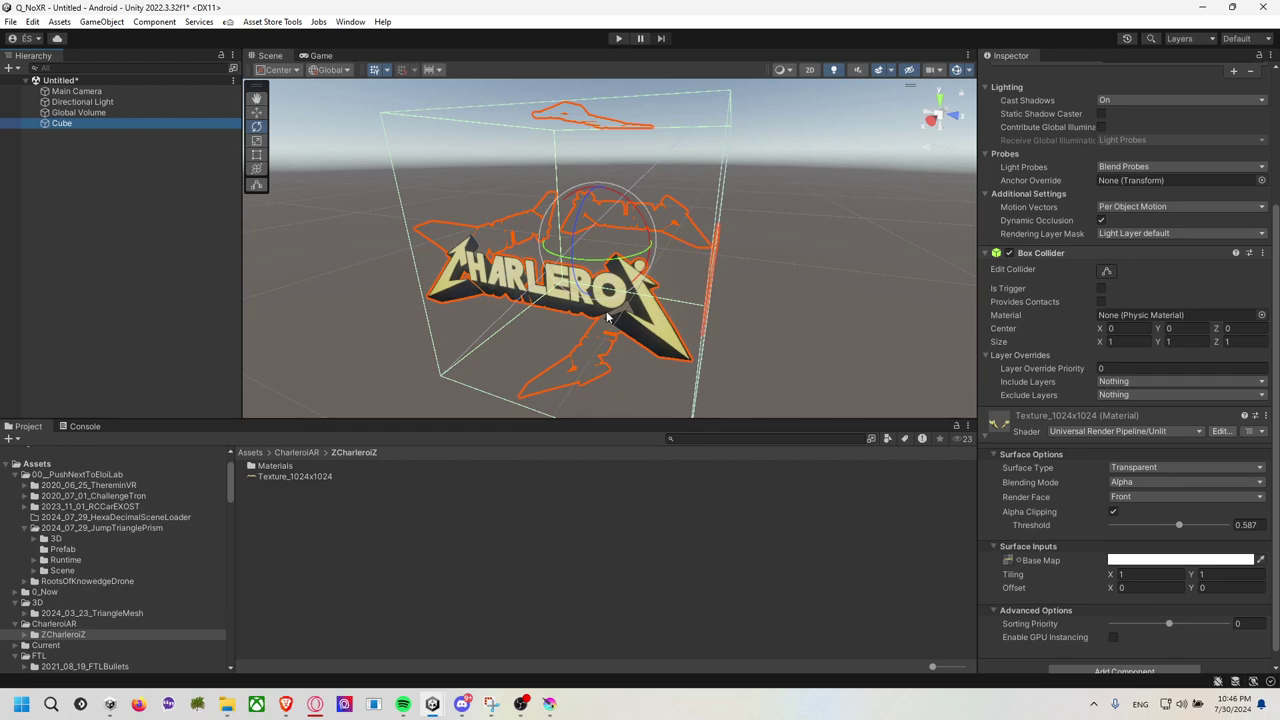
# Set the logo material's Render Face to Both and orbit to check every side.
pyautogui.scroll(-1, 1054, 472)
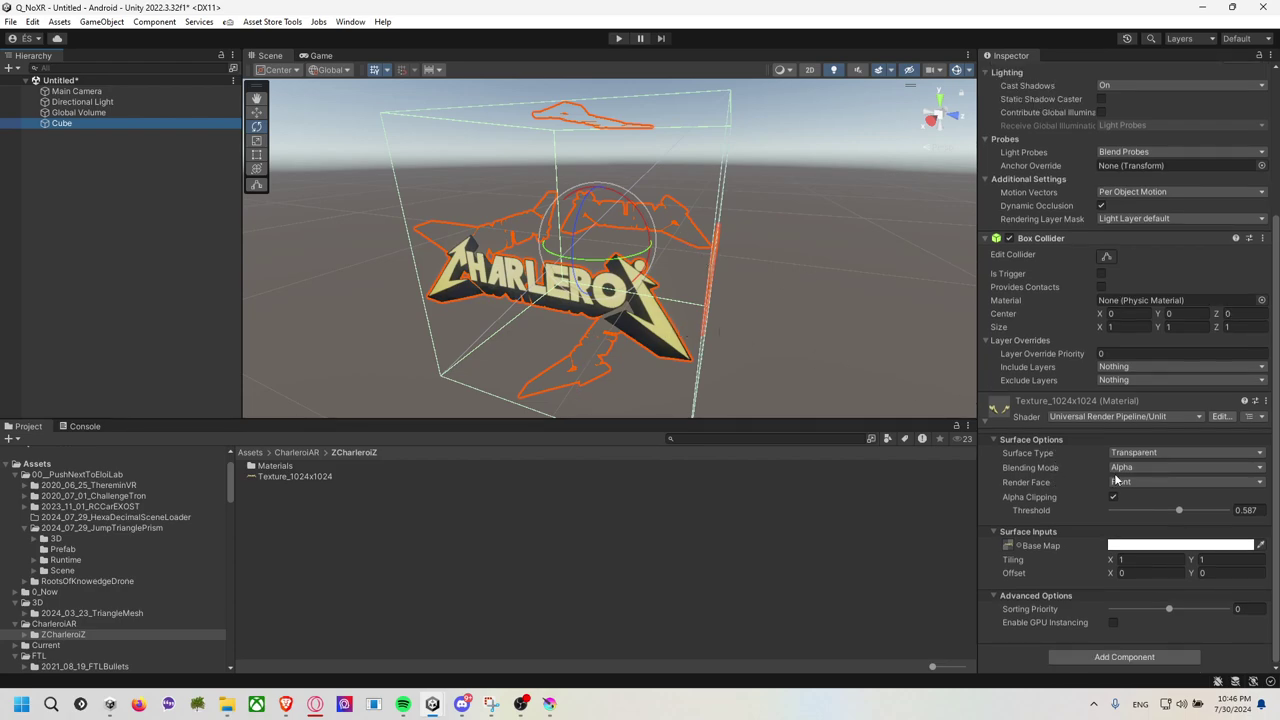
pyautogui.click(1126, 482)
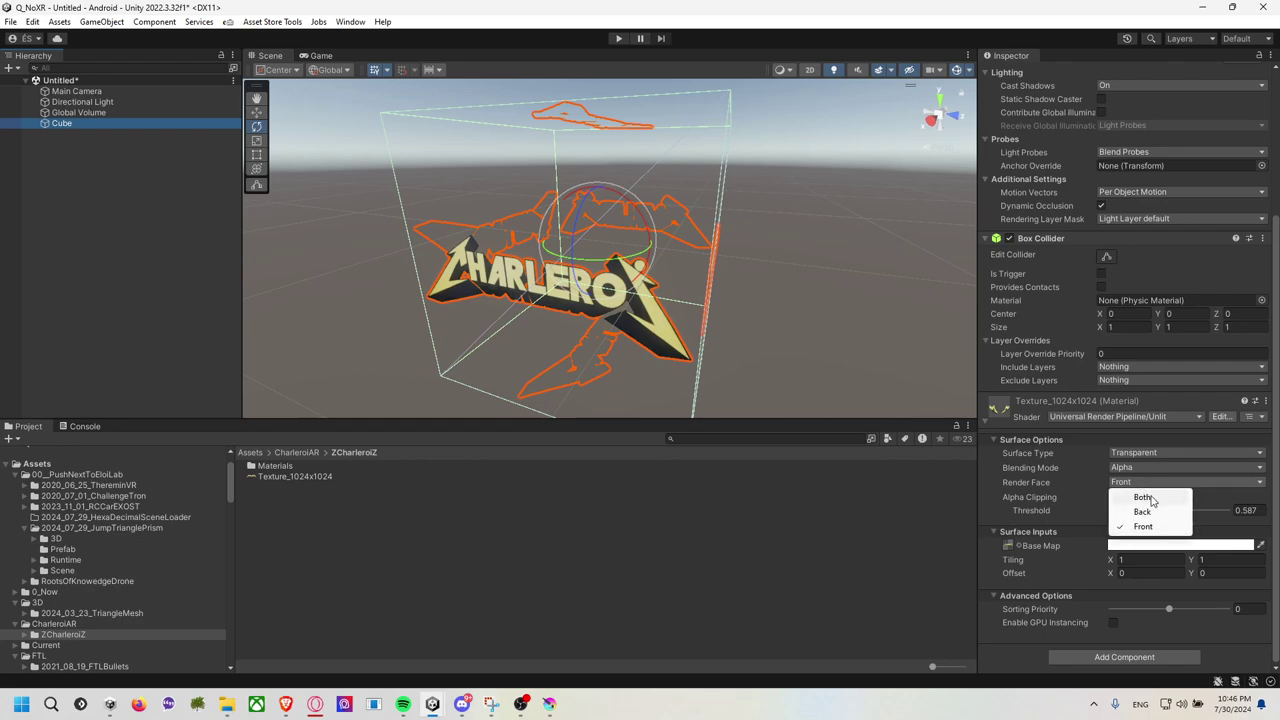
pyautogui.click(1142, 497)
pyautogui.click(883, 278)
pyautogui.moveTo(896, 254)
pyautogui.mouseDown()
pyautogui.moveTo(654, 289)
pyautogui.moveTo(604, 229)
pyautogui.moveTo(751, 249)
pyautogui.moveTo(621, 253)
pyautogui.moveTo(700, 264)
pyautogui.moveTo(699, 293)
pyautogui.moveTo(731, 303)
pyautogui.moveTo(740, 266)
pyautogui.moveTo(681, 265)
pyautogui.mouseUp()
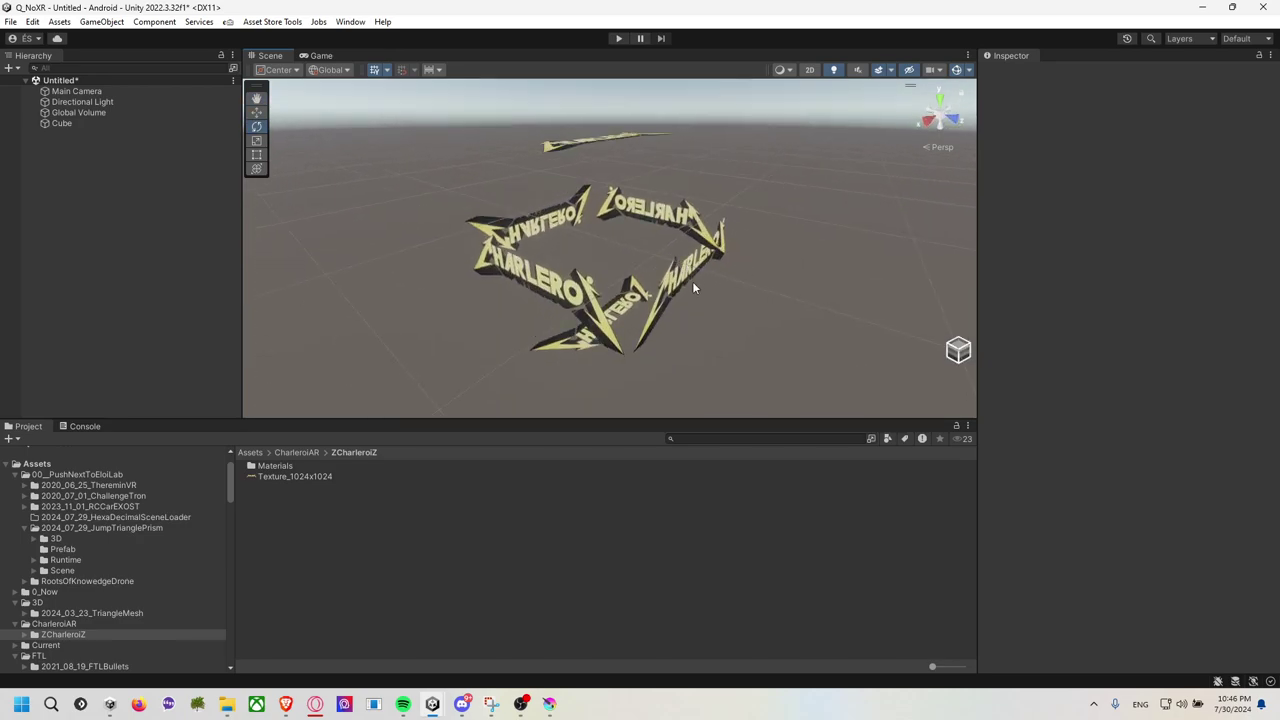
pyautogui.click(692, 285)
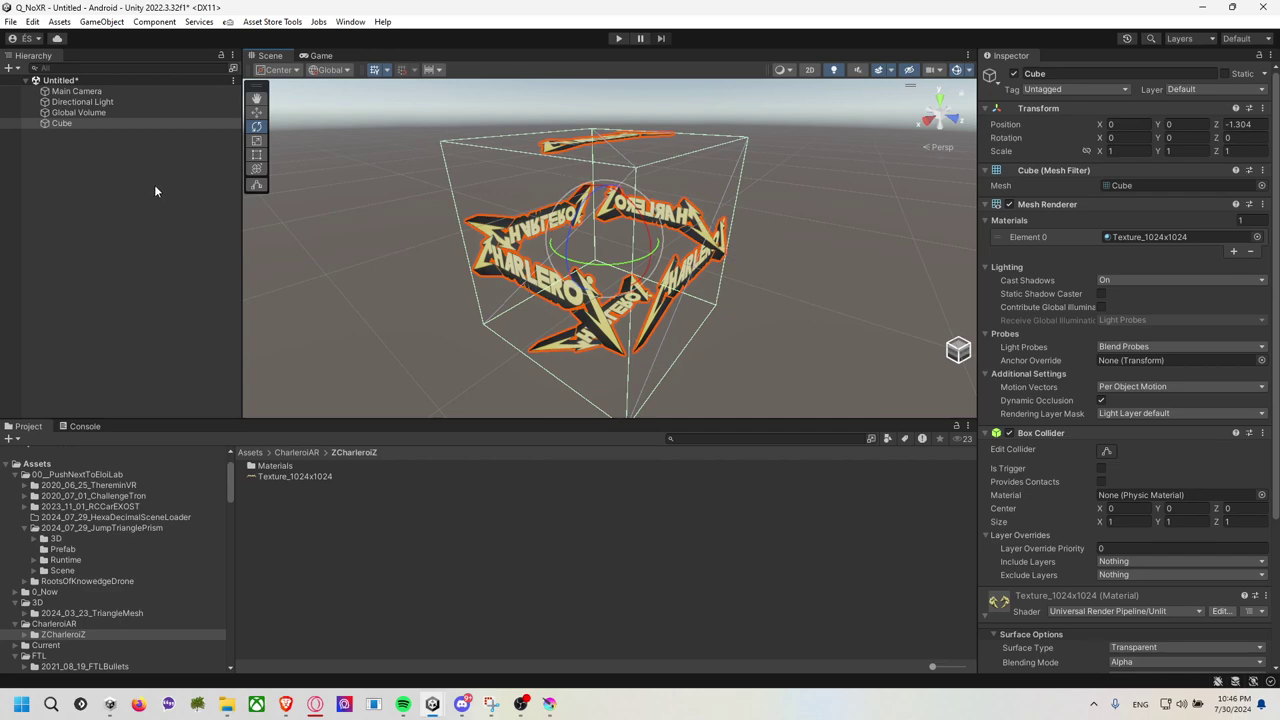
pyautogui.click(116, 193)
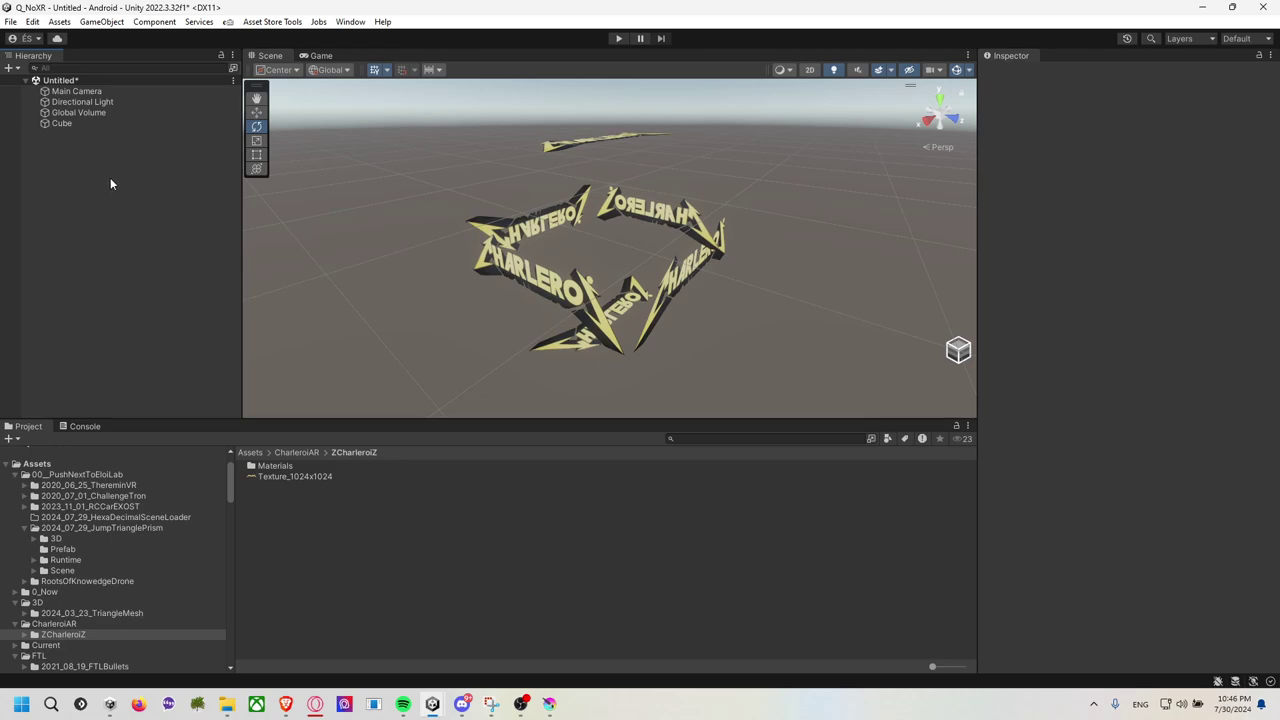
# Add a Quad via the Hierarchy's 3D Object menu and frame it in the Scene view.
pyautogui.rightClick(73, 167)
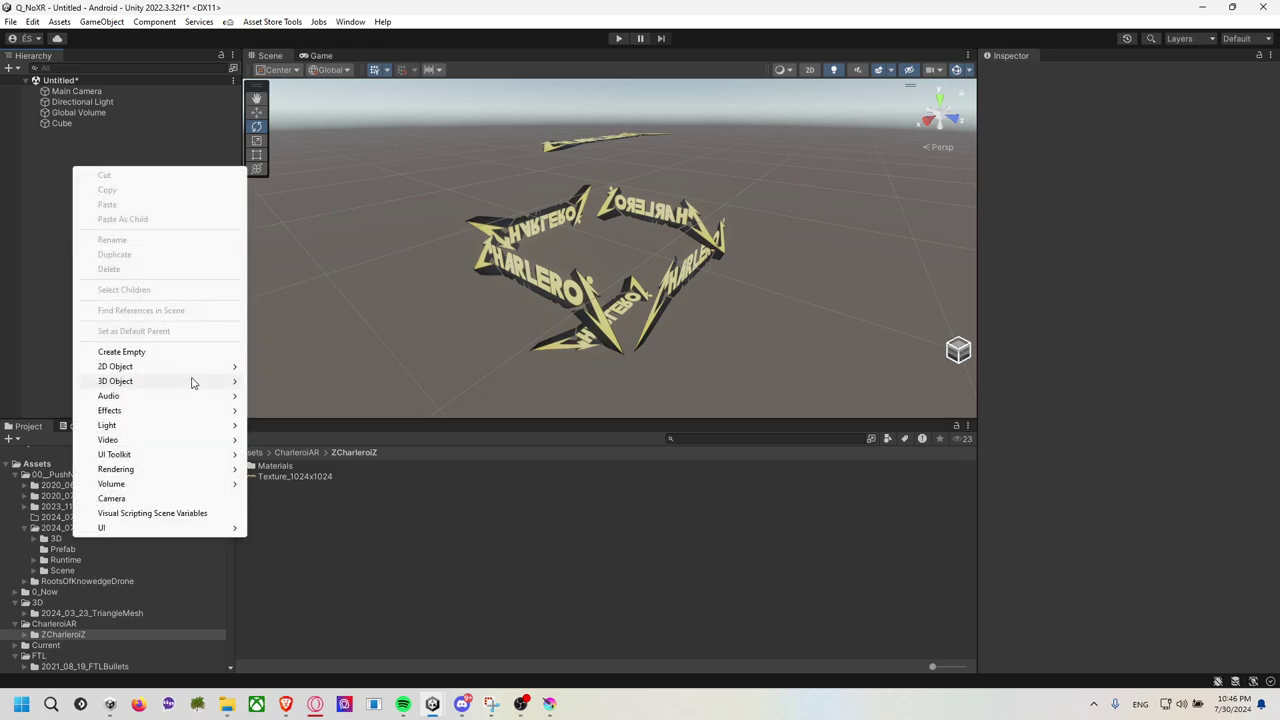
pyautogui.moveTo(115, 381)
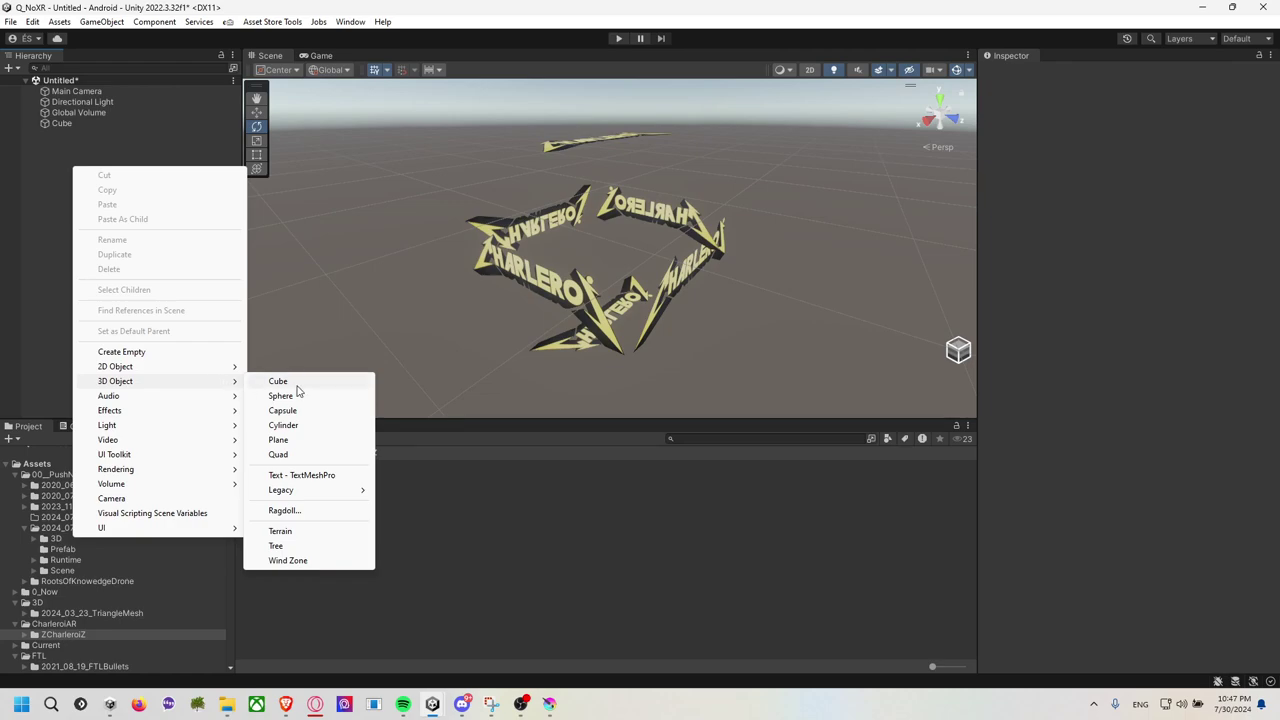
pyautogui.click(277, 455)
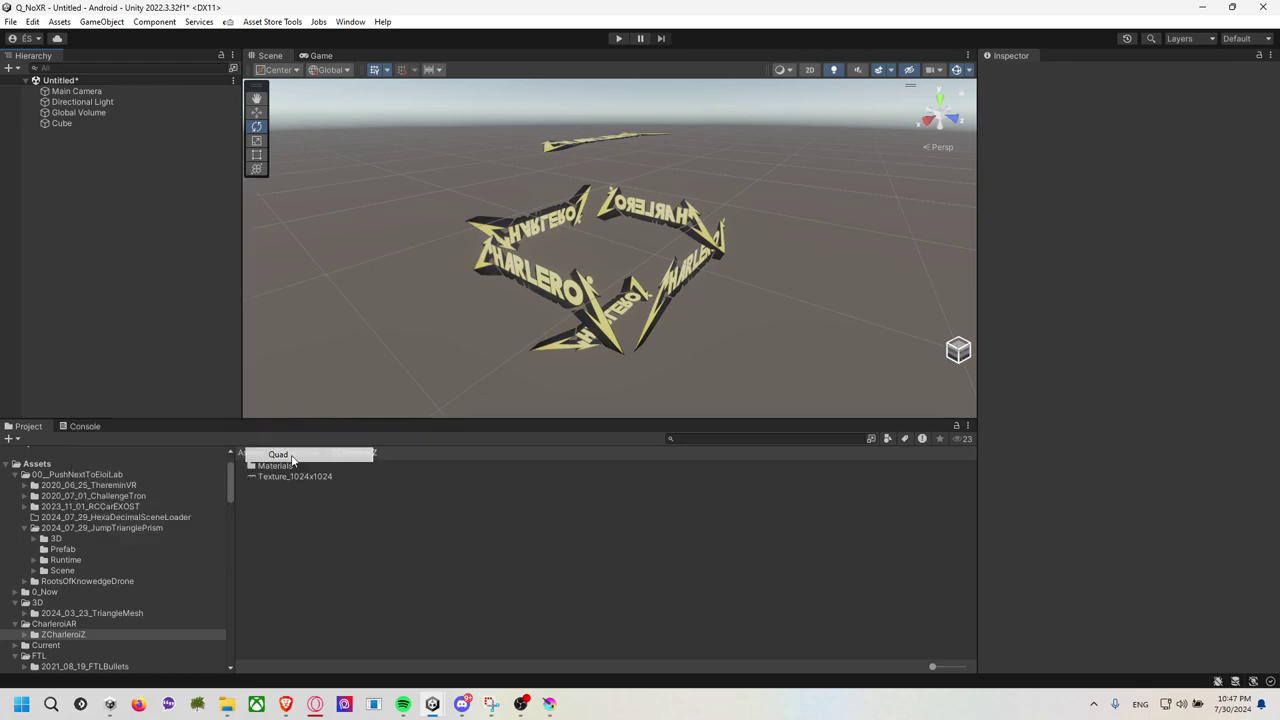
pyautogui.moveTo(606, 242)
pyautogui.mouseDown()
pyautogui.moveTo(820, 223)
pyautogui.moveTo(670, 248)
pyautogui.moveTo(722, 231)
pyautogui.moveTo(698, 236)
pyautogui.moveTo(754, 193)
pyautogui.moveTo(674, 212)
pyautogui.mouseUp()
pyautogui.scroll(-3, 754, 193)
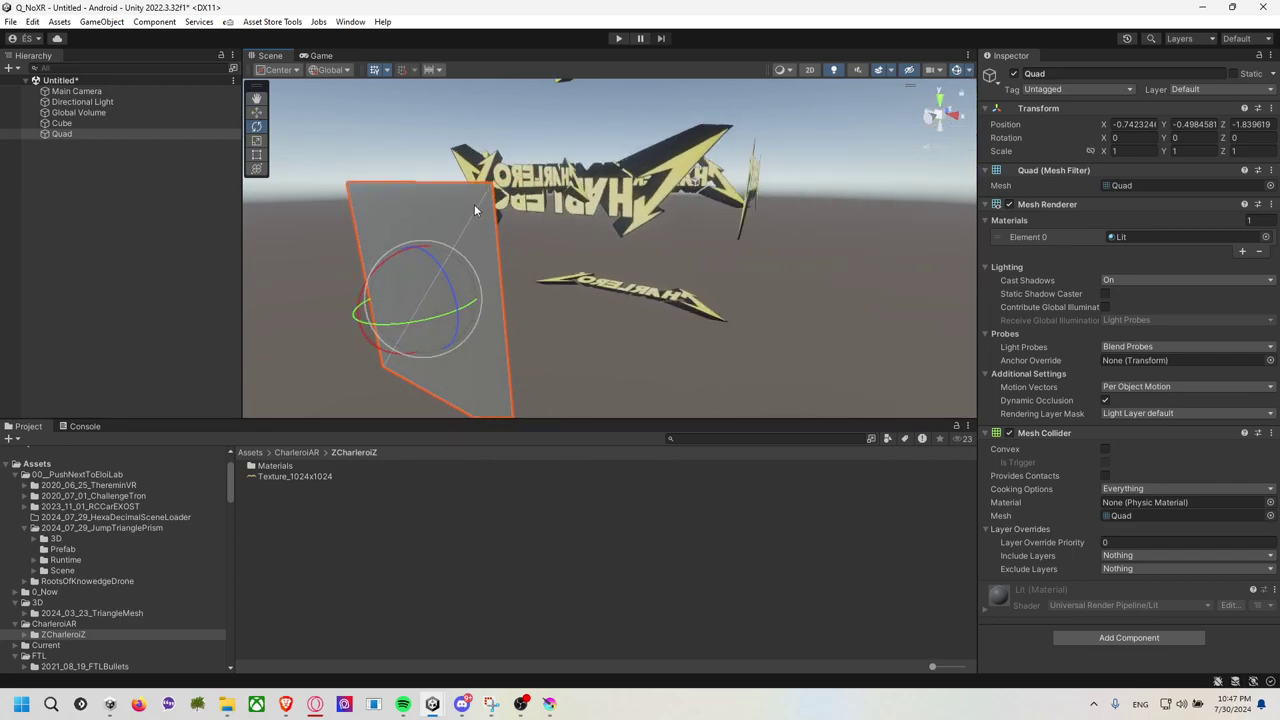
pyautogui.press('f')
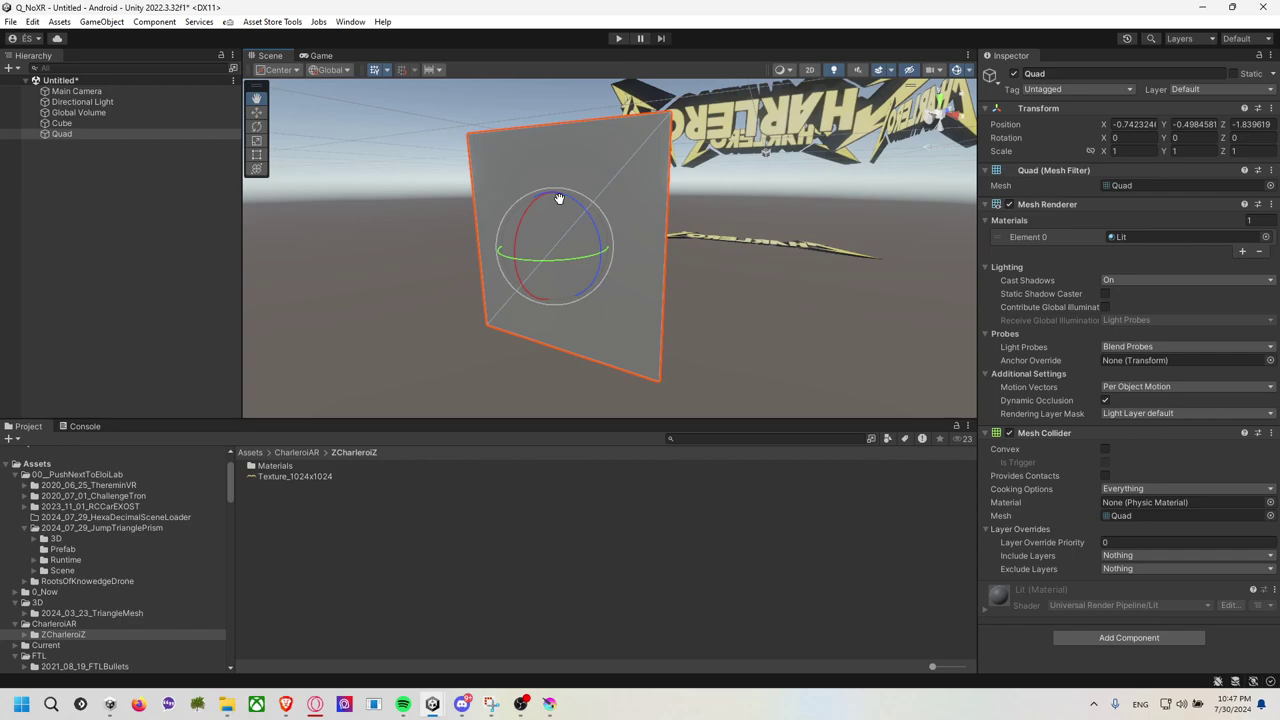
pyautogui.moveTo(559, 205); pyautogui.dragTo(593, 172)
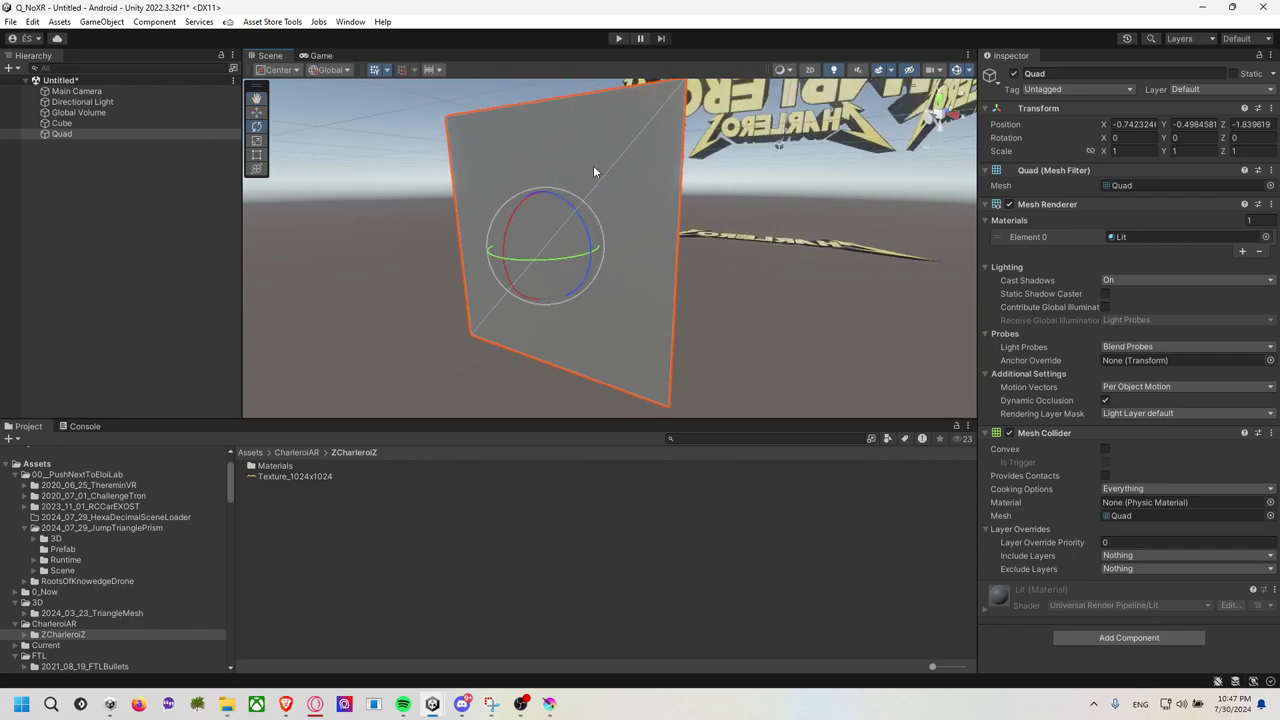
pyautogui.click(726, 262)
pyautogui.click(590, 228)
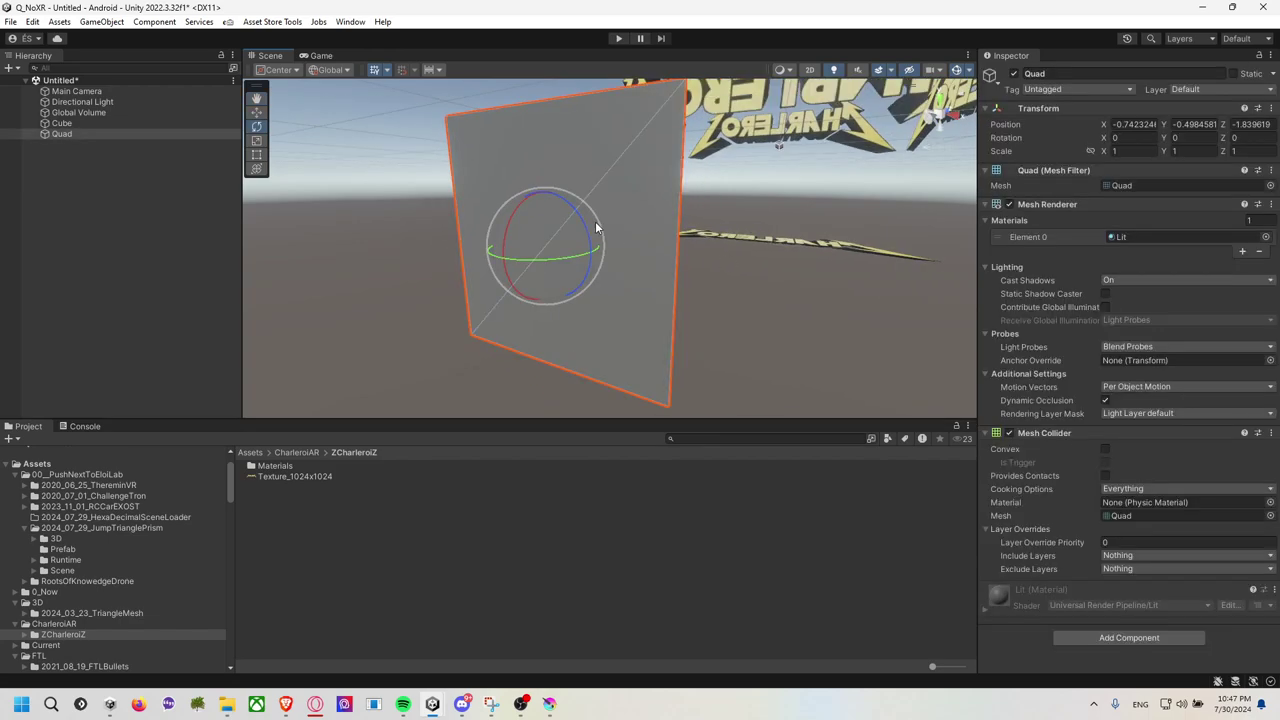
# Open the Materials folder and drag the Texture_1024x1024 material onto the Quad.
pyautogui.click(124, 123)
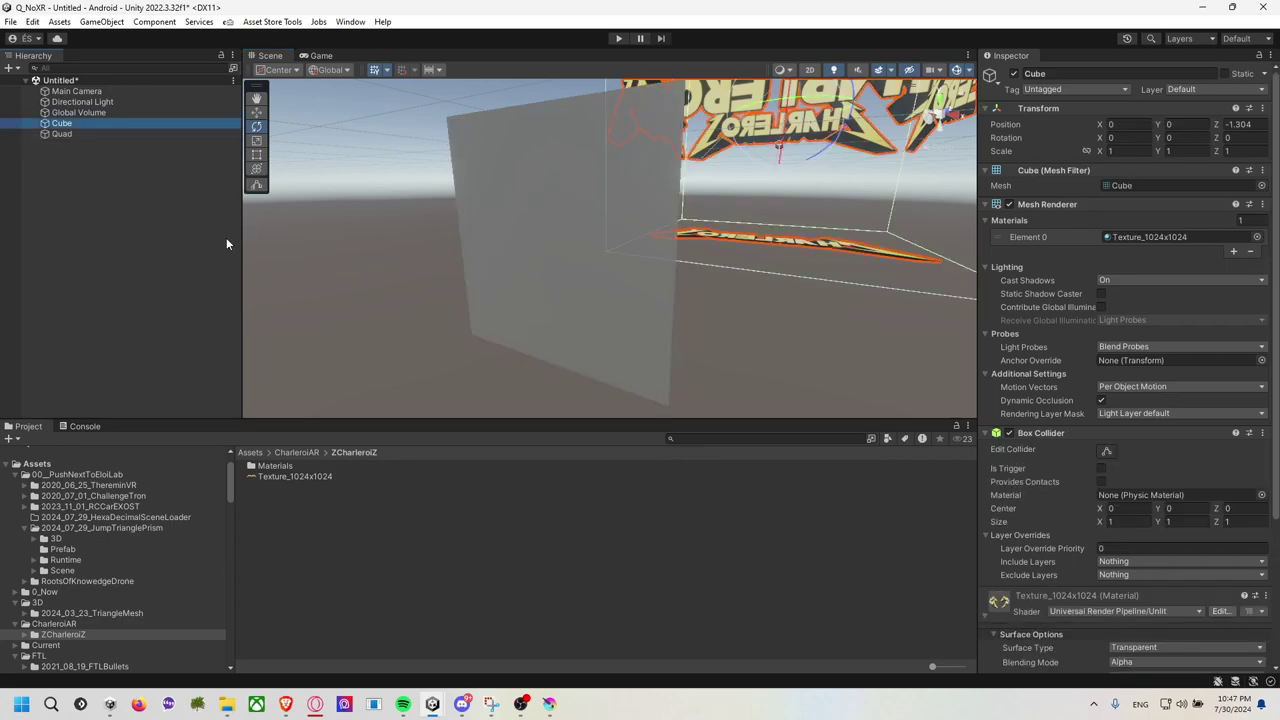
pyautogui.scroll(-1, 1018, 595)
pyautogui.scroll(-3, 1010, 540)
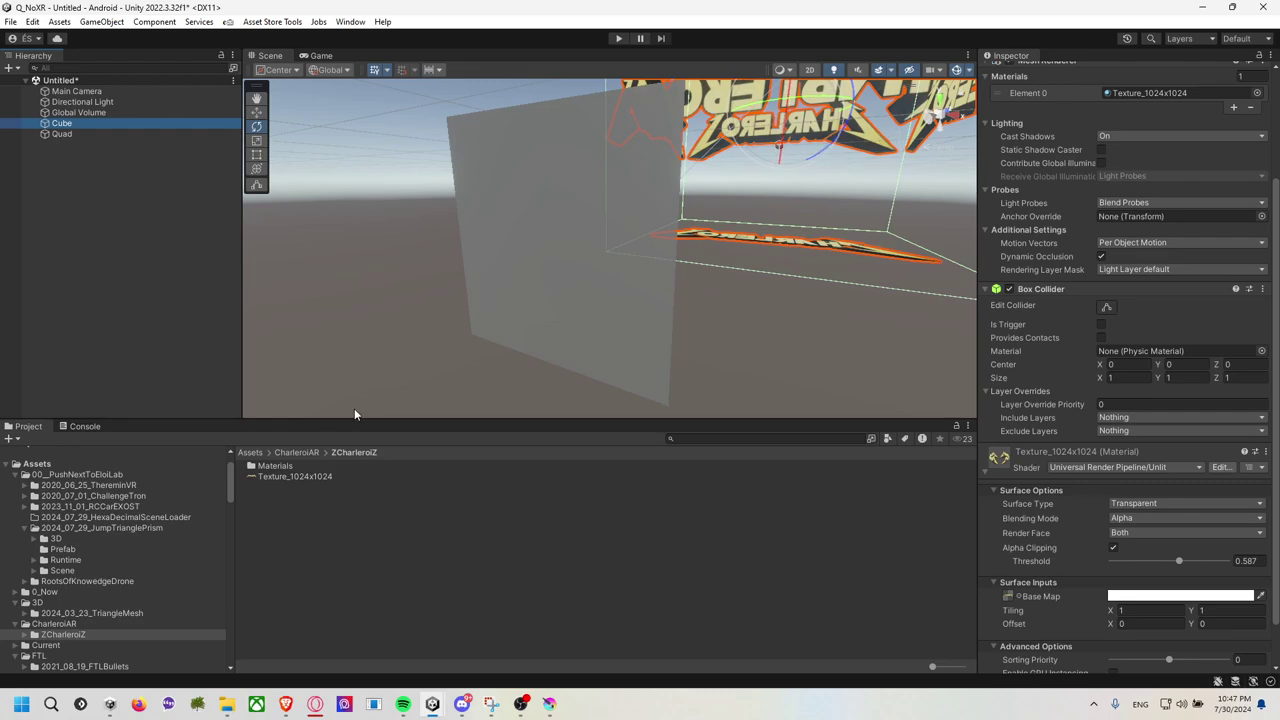
pyautogui.click(300, 467)
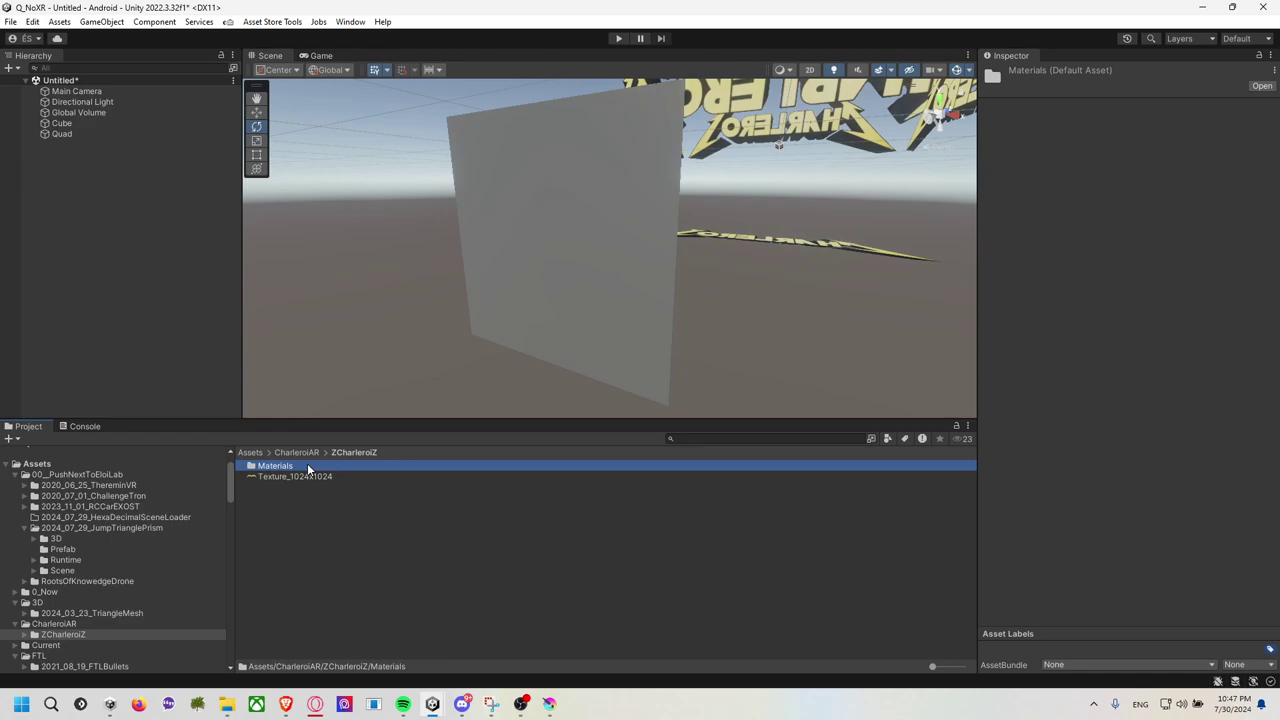
pyautogui.doubleClick(308, 466)
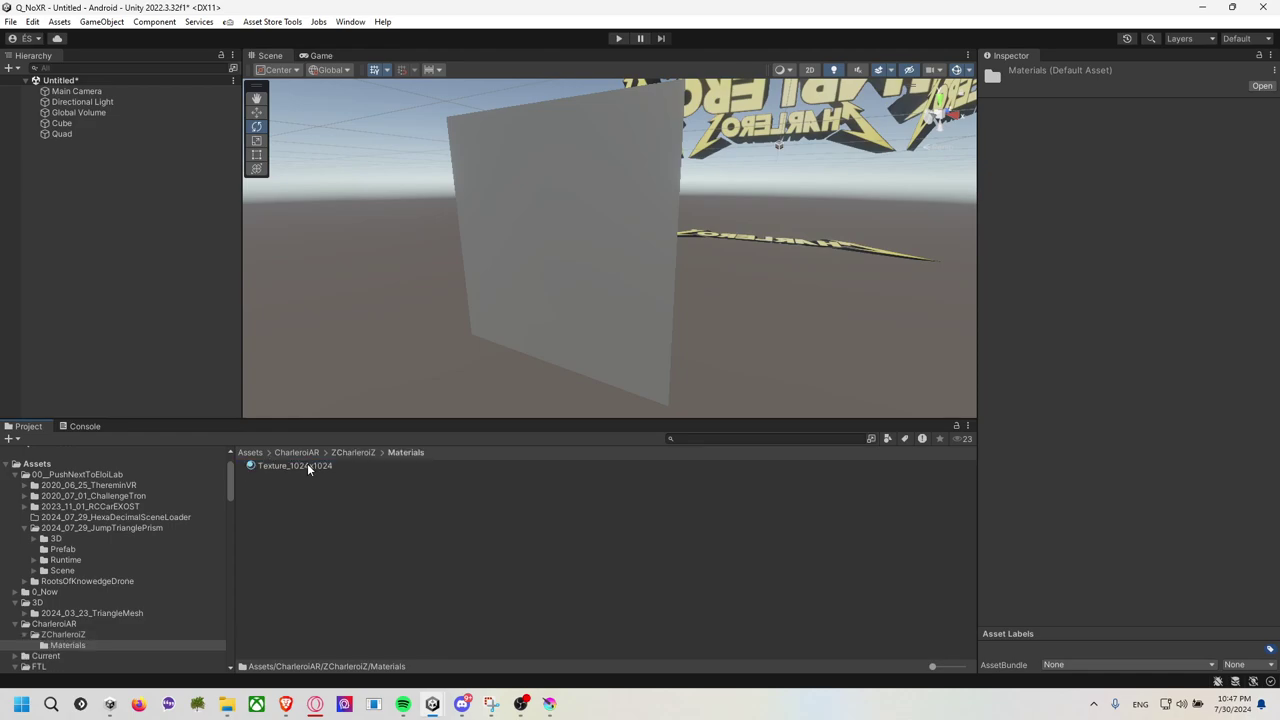
pyautogui.click(307, 465)
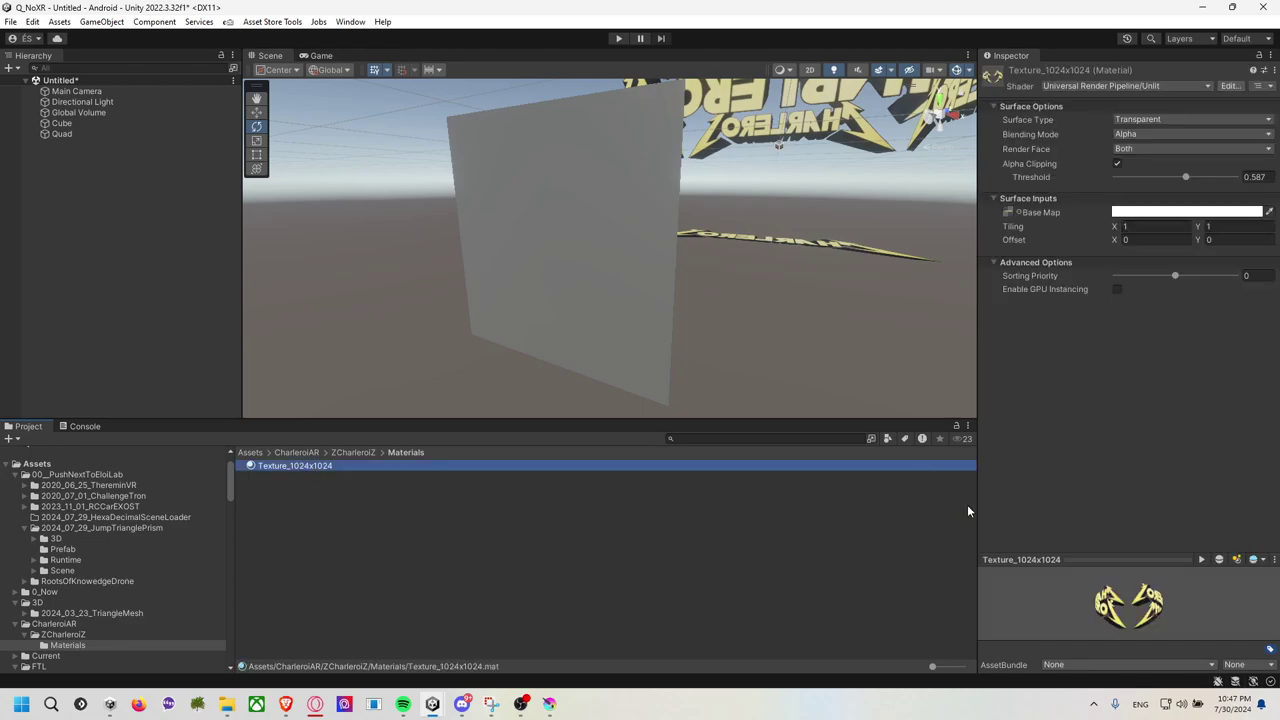
pyautogui.moveTo(1119, 559); pyautogui.dragTo(1119, 432)
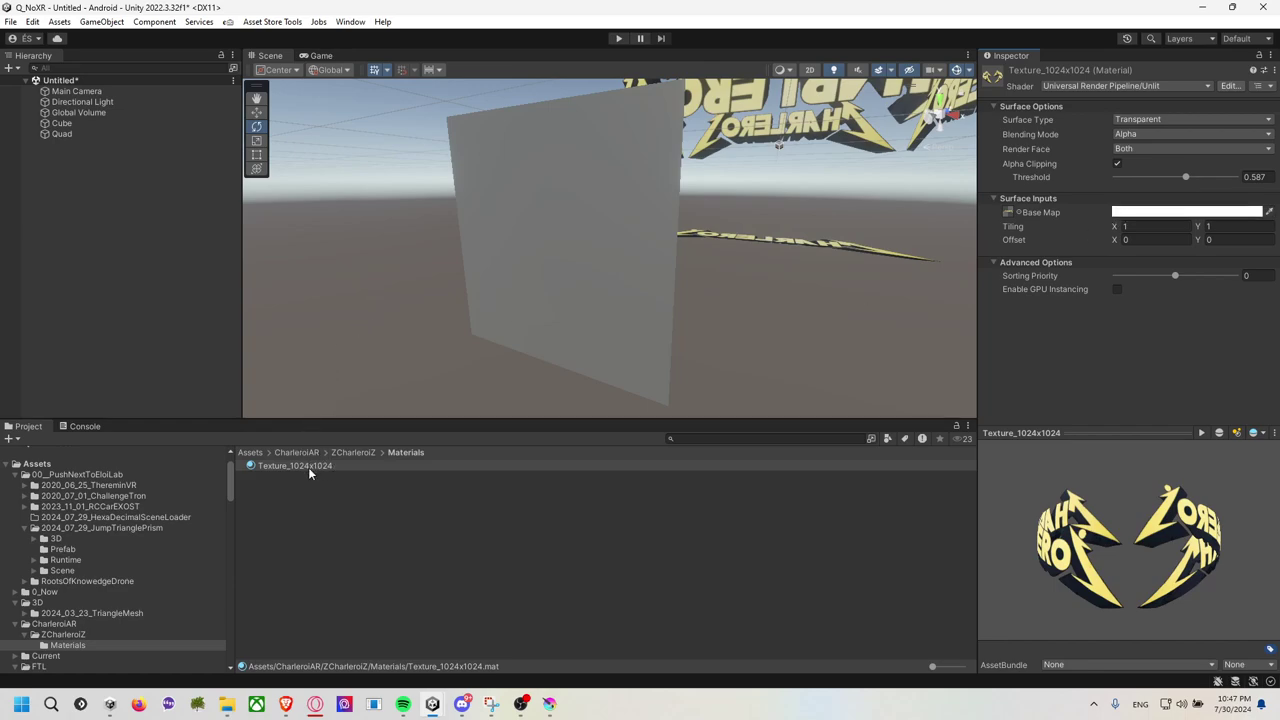
pyautogui.moveTo(308, 467)
pyautogui.mouseDown()
pyautogui.moveTo(572, 338)
pyautogui.moveTo(606, 267)
pyautogui.moveTo(447, 243)
pyautogui.moveTo(660, 226)
pyautogui.moveTo(660, 269)
pyautogui.moveTo(629, 264)
pyautogui.mouseUp()
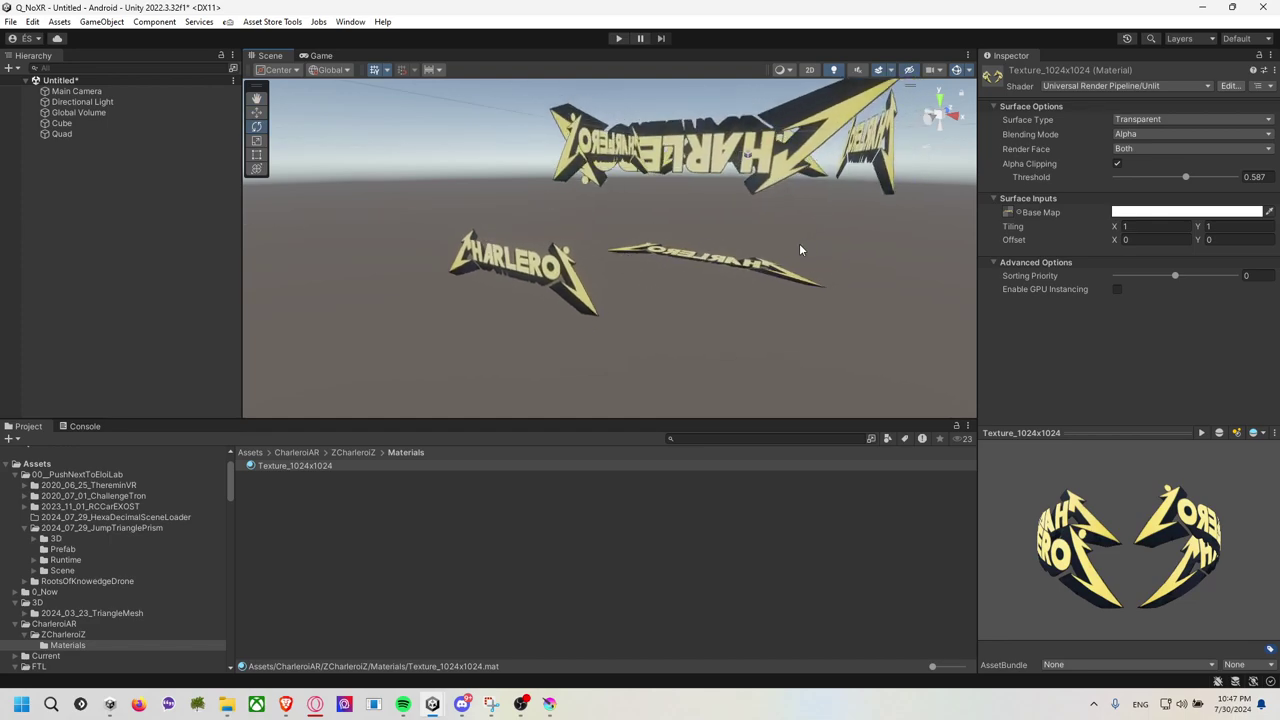
# Try red and yellow Base Map tints on the material, then reset it to white FFFFFF.
pyautogui.click(1143, 213)
pyautogui.moveTo(1180, 293)
pyautogui.mouseDown()
pyautogui.moveTo(1103, 273)
pyautogui.moveTo(1192, 246)
pyautogui.mouseUp()
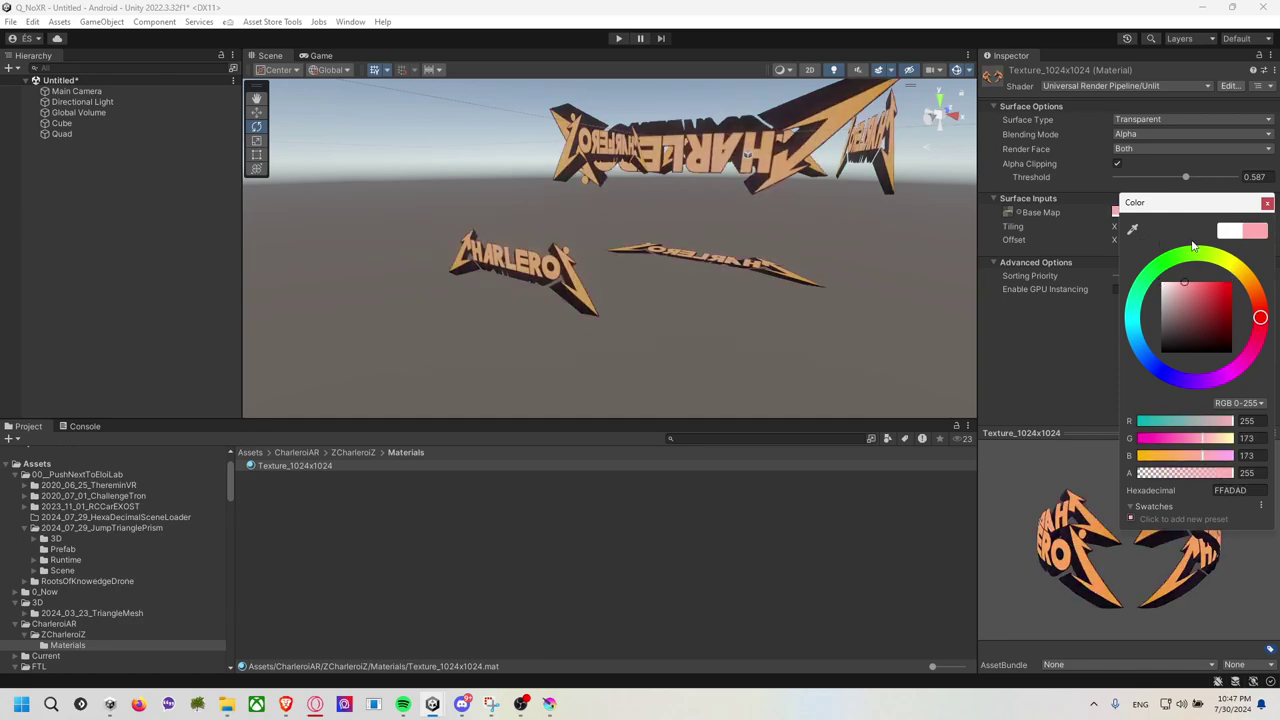
pyautogui.moveTo(1192, 246); pyautogui.dragTo(1230, 284)
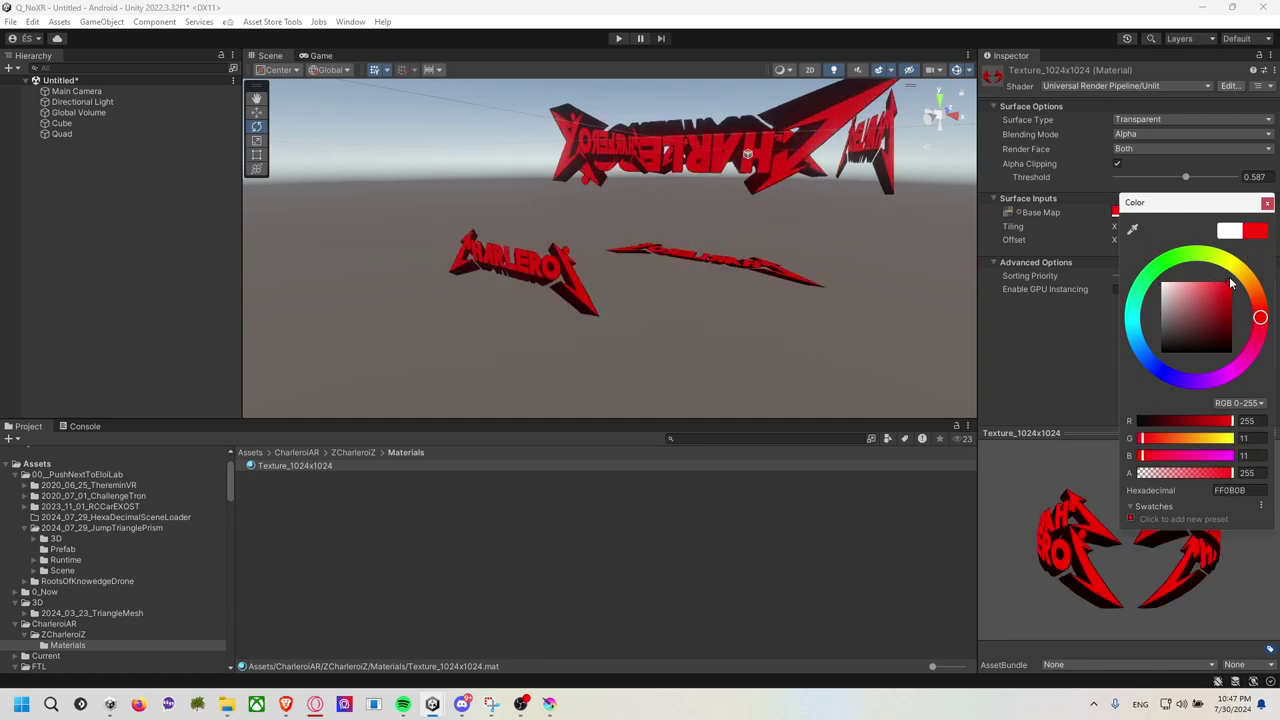
pyautogui.moveTo(603, 254)
pyautogui.mouseDown()
pyautogui.moveTo(679, 230)
pyautogui.moveTo(640, 242)
pyautogui.mouseUp()
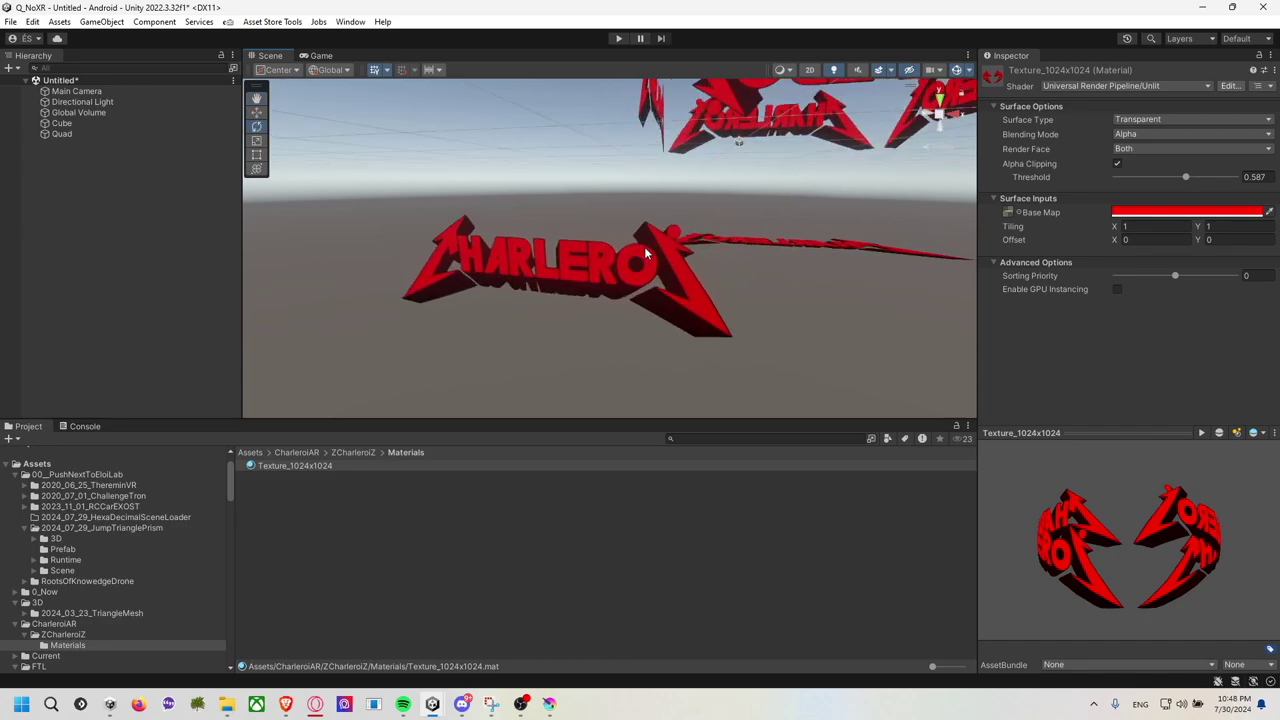
pyautogui.click(1187, 212)
pyautogui.click(1210, 288)
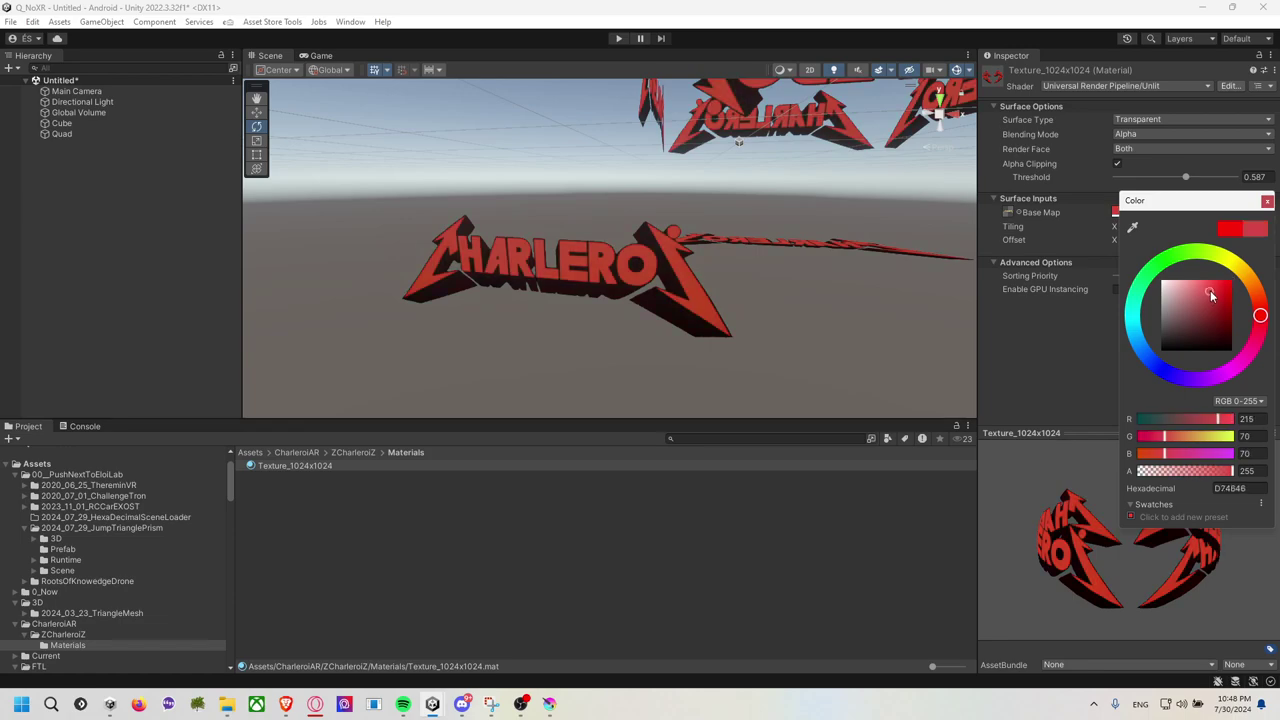
pyautogui.click(1236, 262)
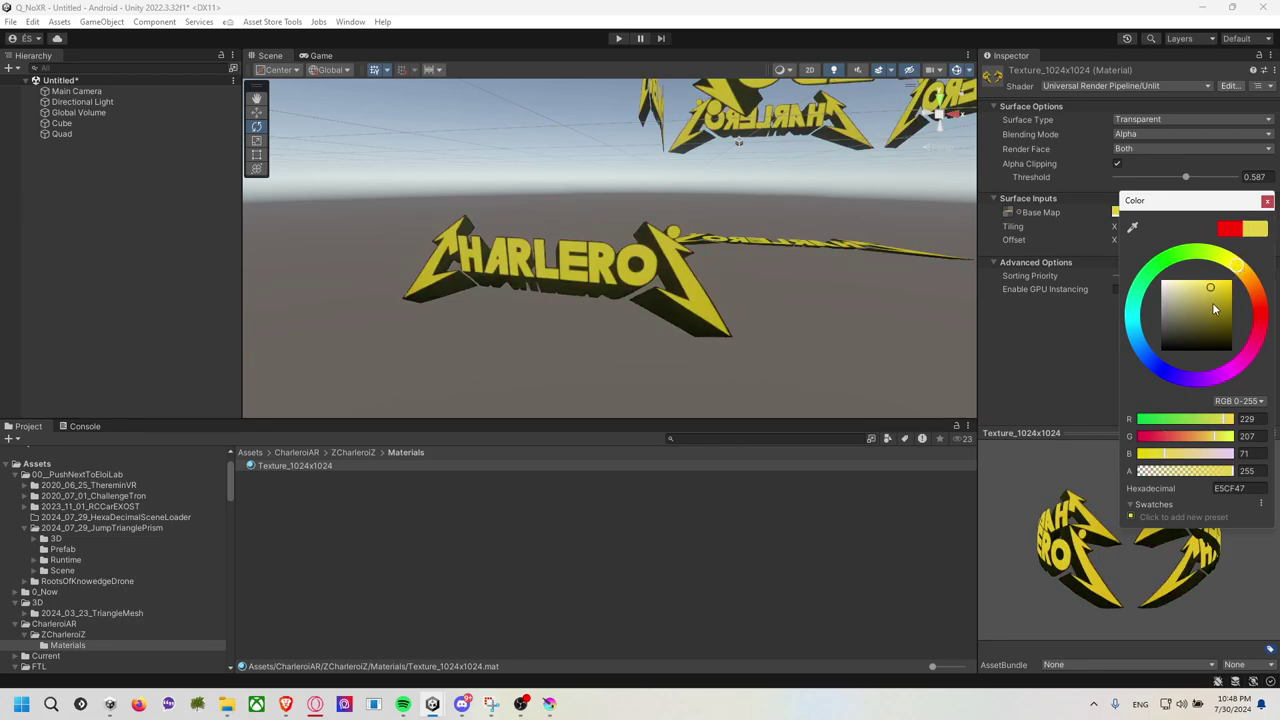
pyautogui.moveTo(1165, 255)
pyautogui.mouseDown()
pyautogui.moveTo(1160, 365)
pyautogui.moveTo(1167, 293)
pyautogui.moveTo(1212, 360)
pyautogui.moveTo(1230, 263)
pyautogui.mouseUp()
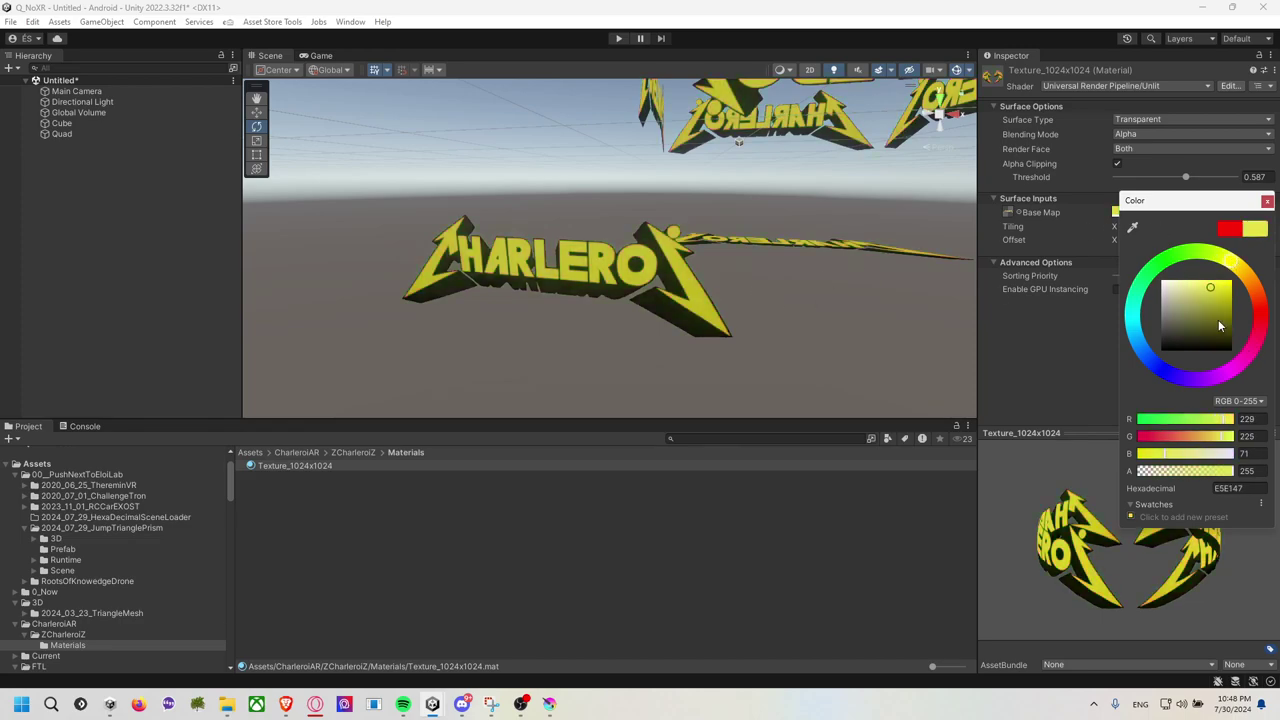
pyautogui.moveTo(1218, 320); pyautogui.dragTo(1064, 216)
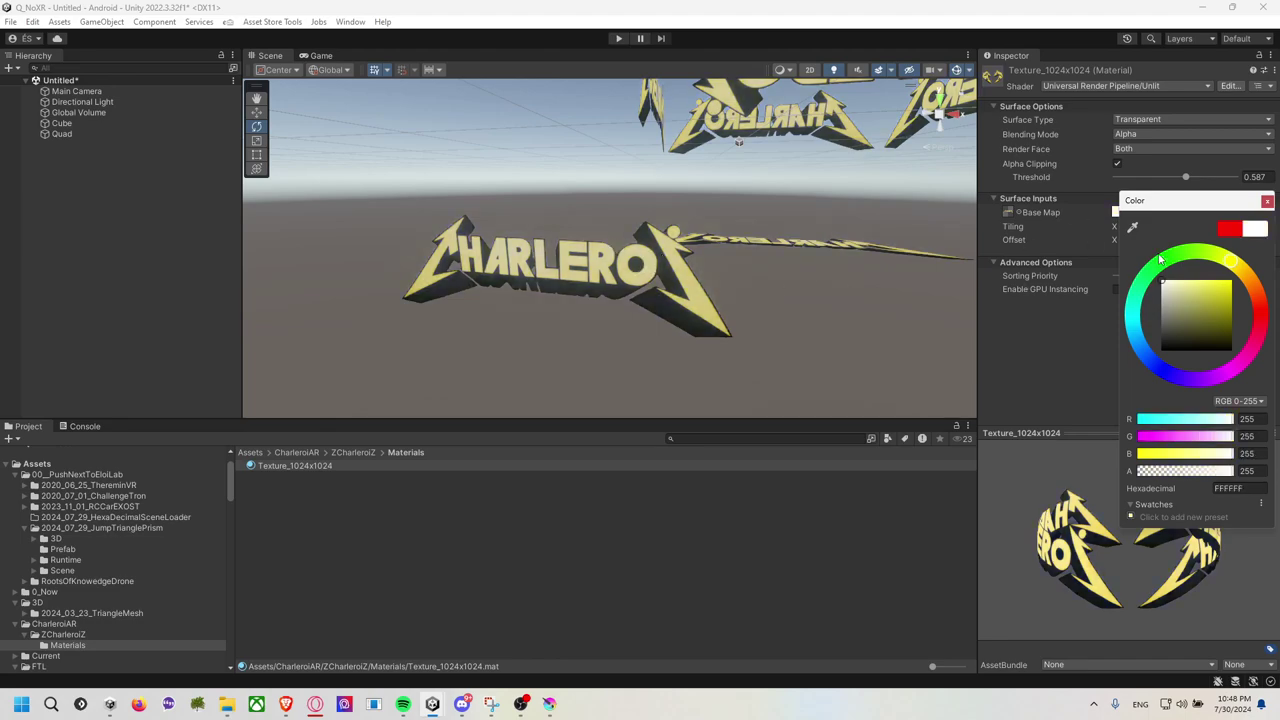
# Close Unity's colour picker, orbit around the CHARLEROI sign, and return to Krita.
pyautogui.click(1266, 203)
pyautogui.scroll(2, 591, 251)
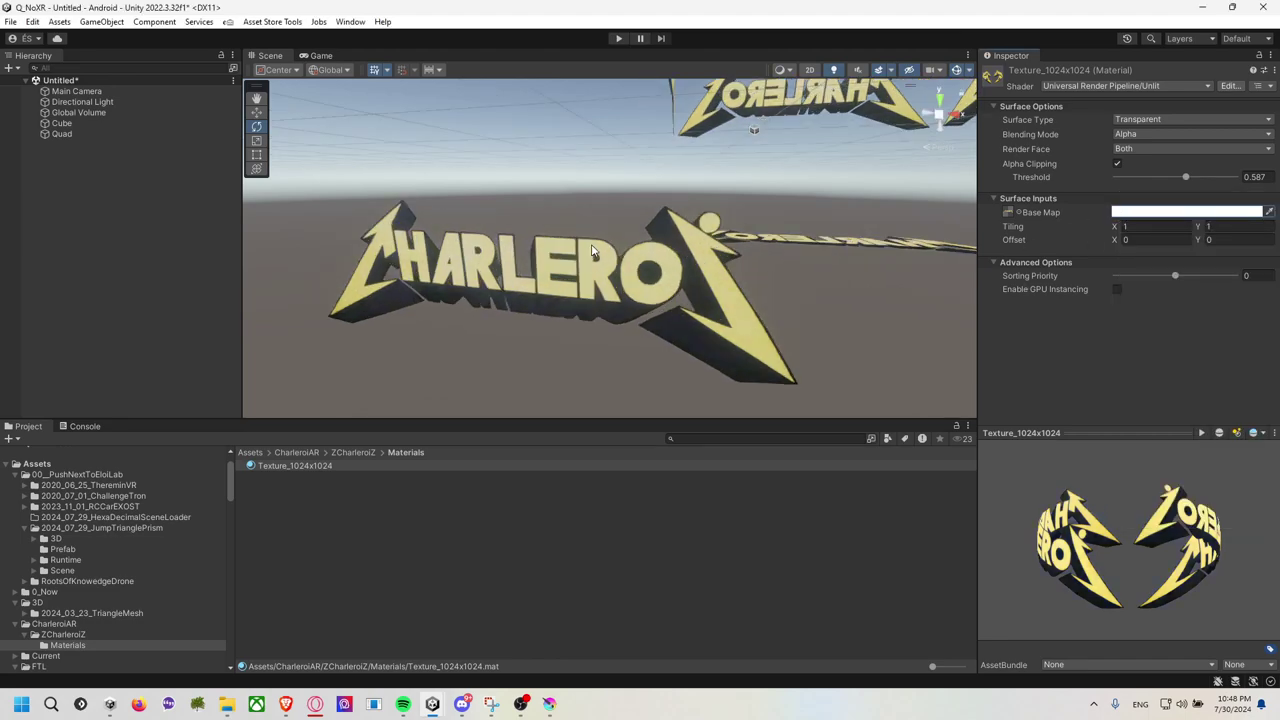
pyautogui.scroll(-1, 591, 251)
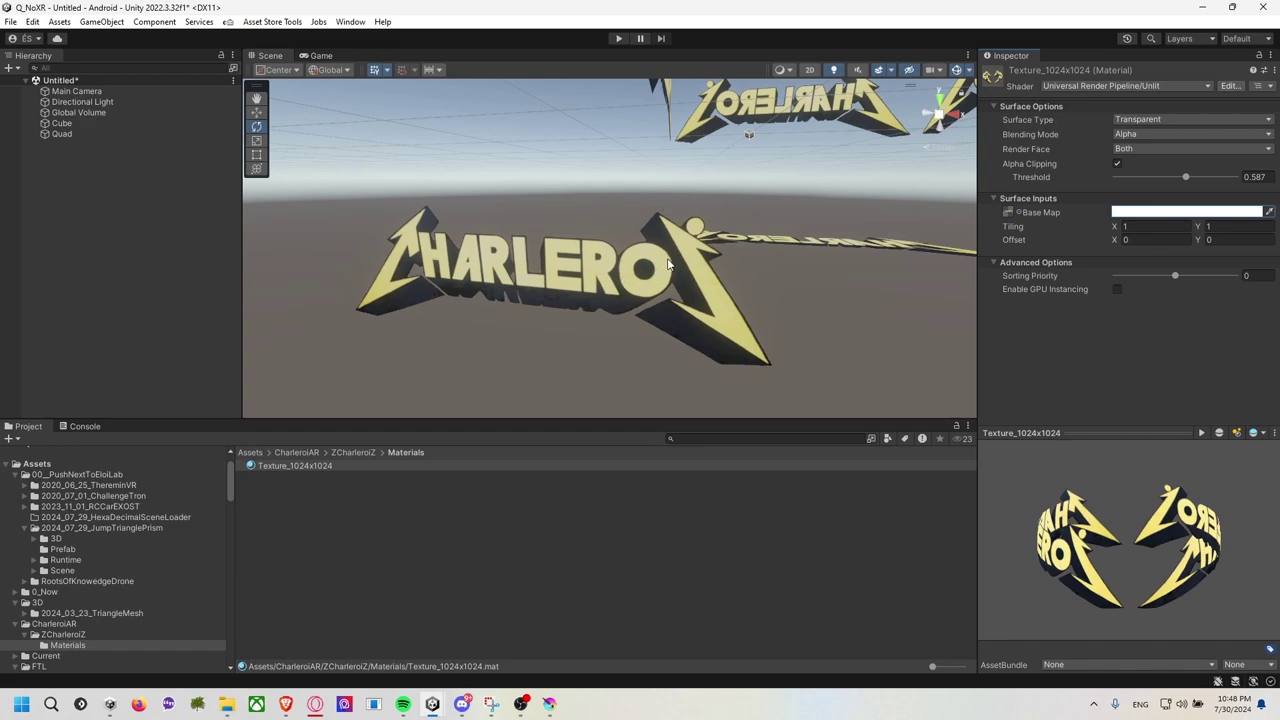
pyautogui.moveTo(643, 235); pyautogui.dragTo(600, 224)
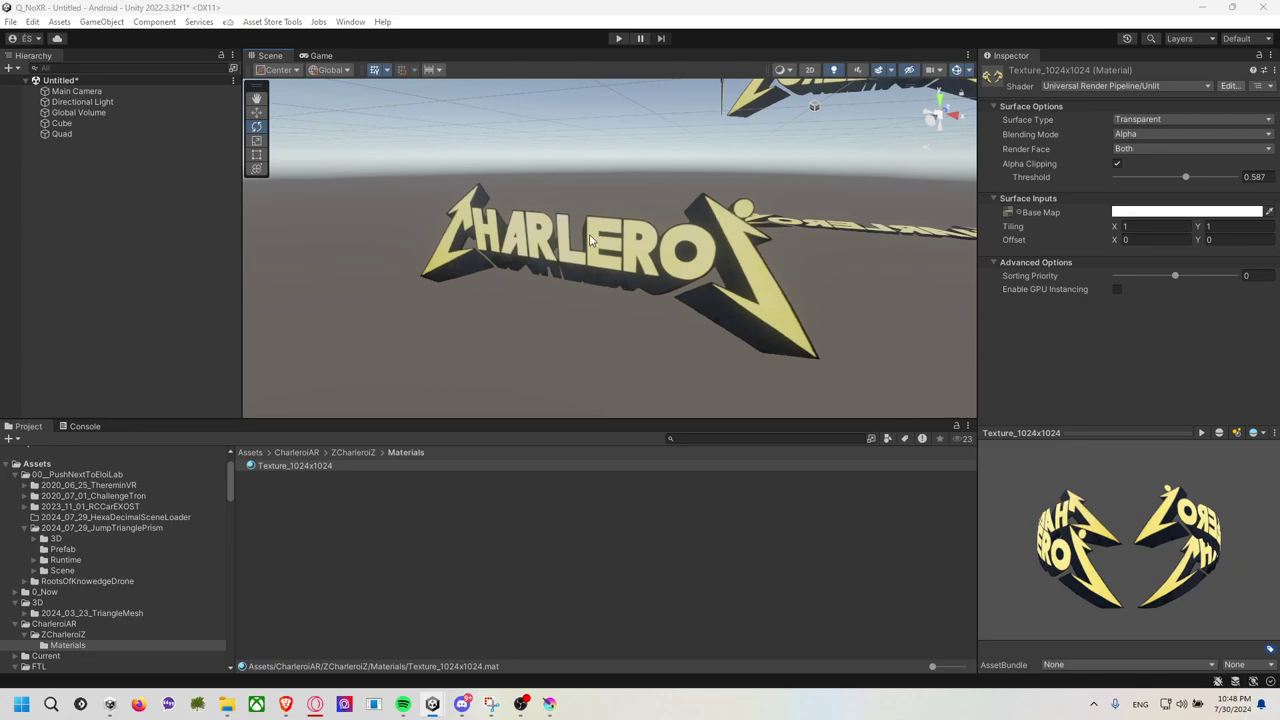
pyautogui.hotkey('alt', 'Tab')
pyautogui.hotkey('alt', 'Tab')
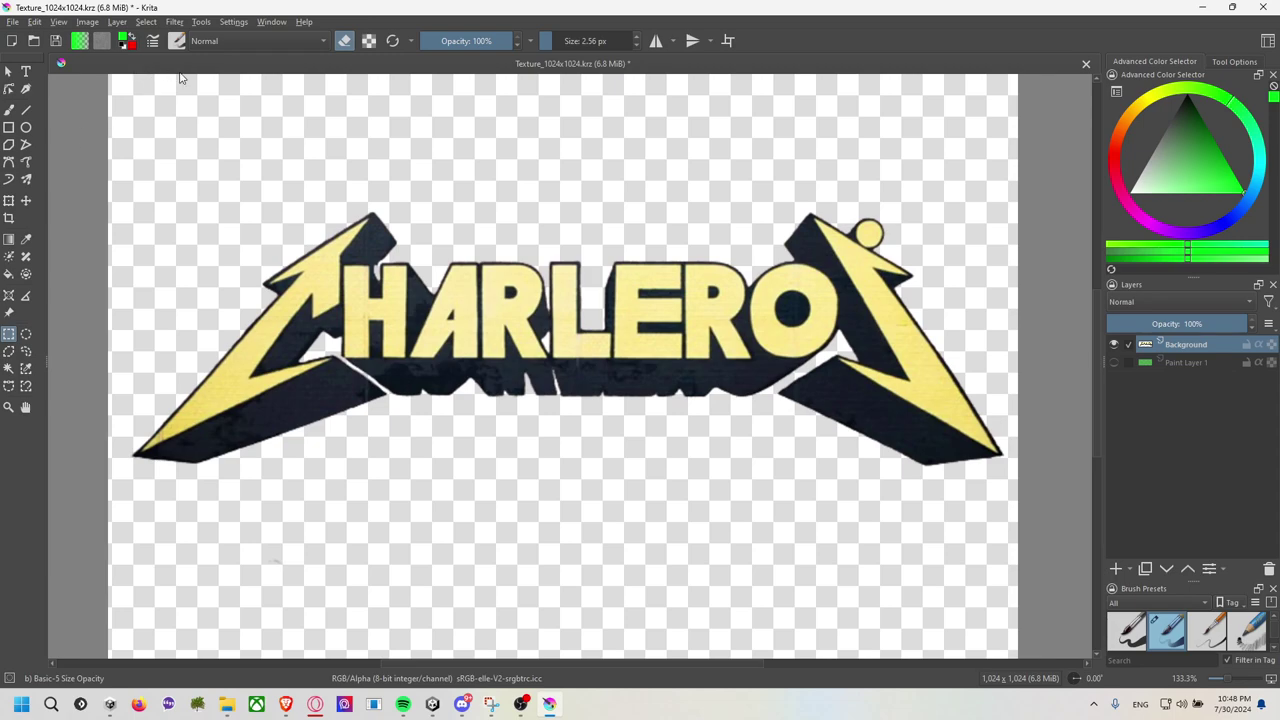
# Switch to the Contiguous Selection tool and select a patch of the logo's dark shadow.
pyautogui.click(272, 22)
pyautogui.click(272, 22)
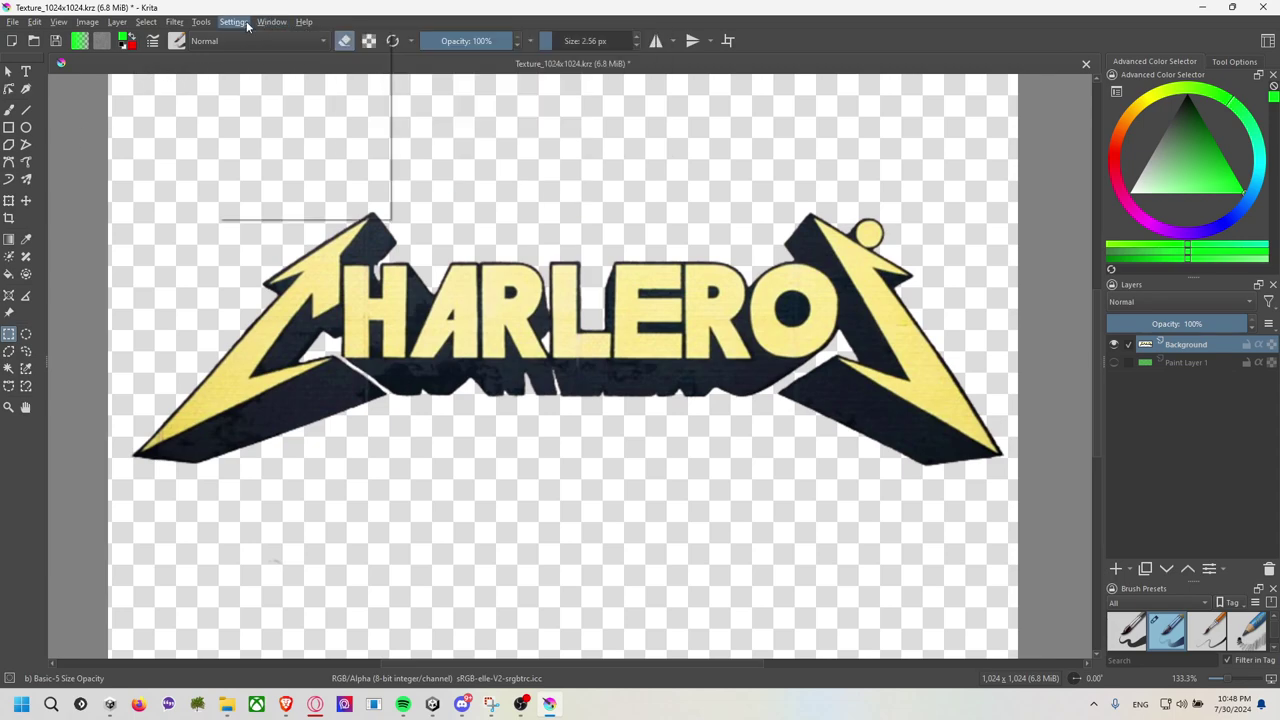
pyautogui.click(202, 22)
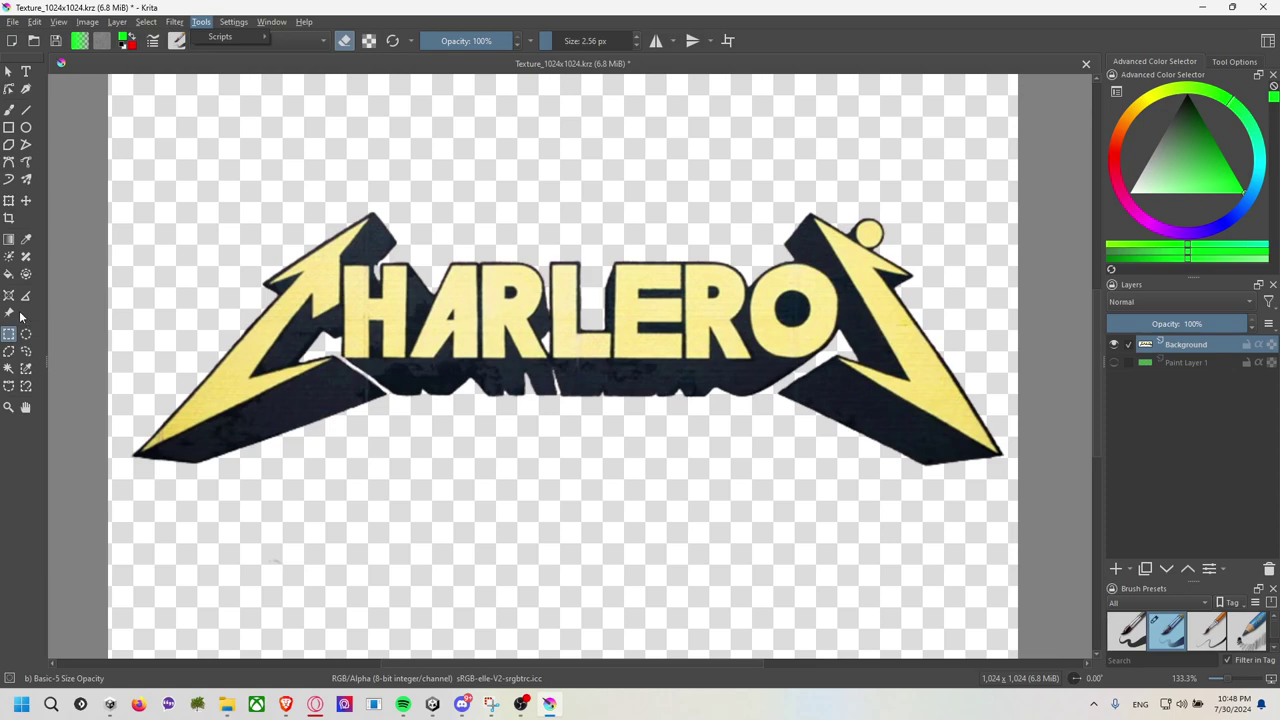
pyautogui.click(9, 368)
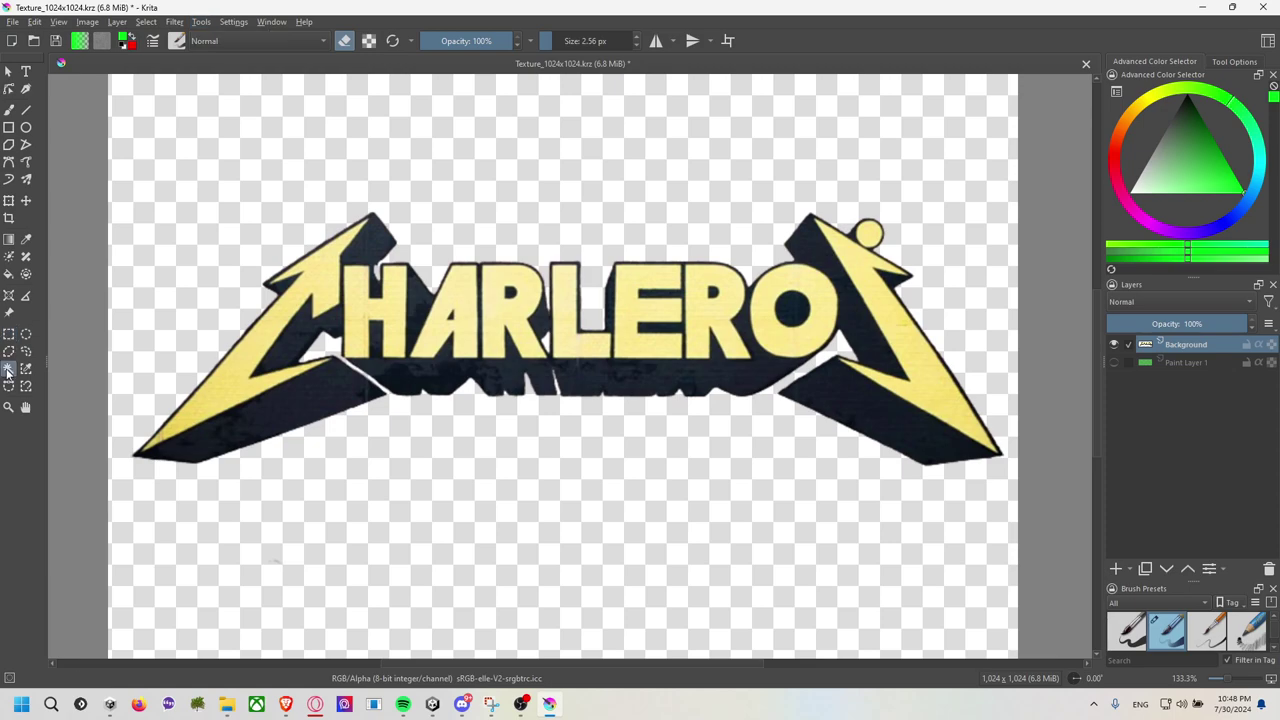
pyautogui.click(240, 367)
# Raise the selection Threshold in Tool Options and reselect the whole dark shadow.
pyautogui.click(1227, 63)
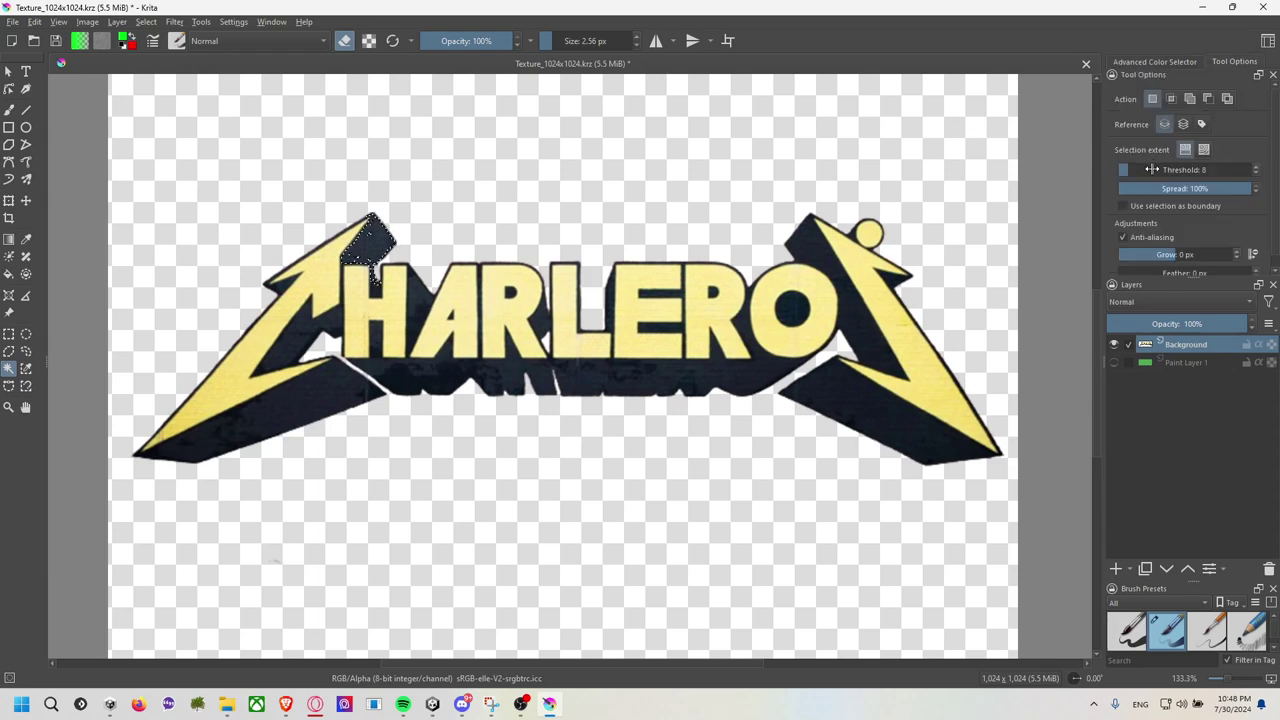
pyautogui.moveTo(1152, 169); pyautogui.dragTo(1179, 170)
pyautogui.click(400, 280)
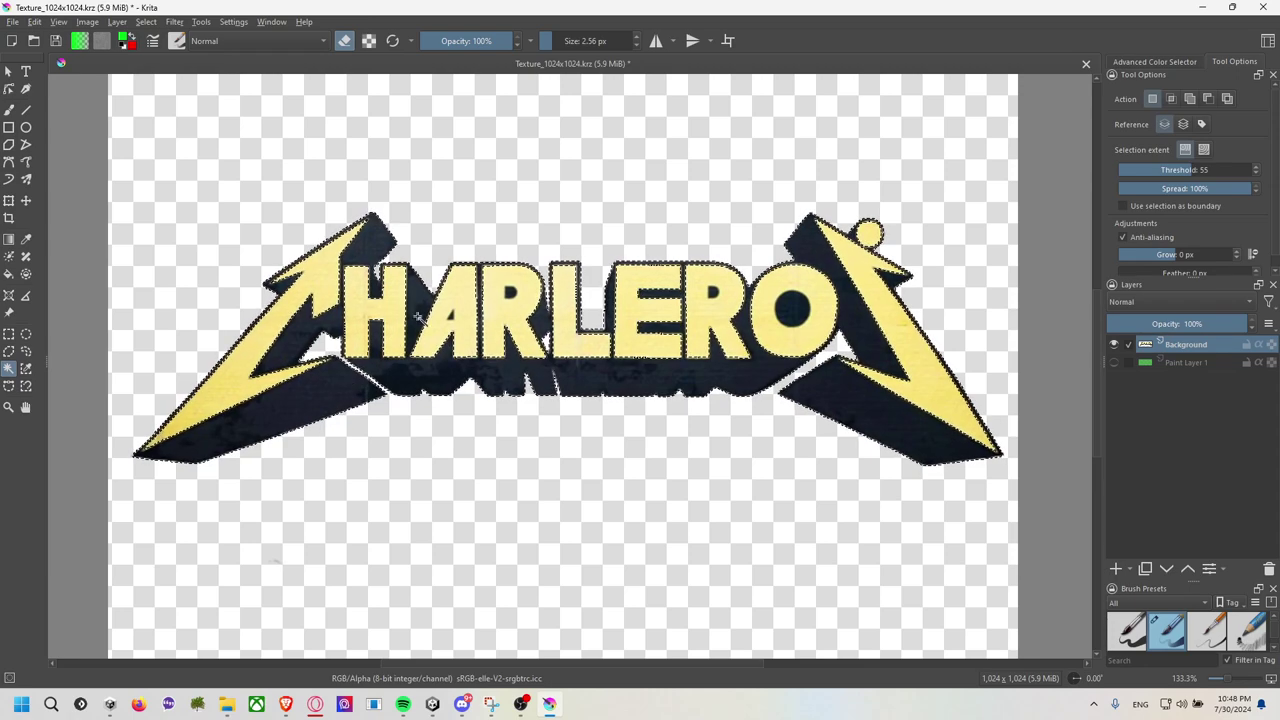
pyautogui.click(706, 307)
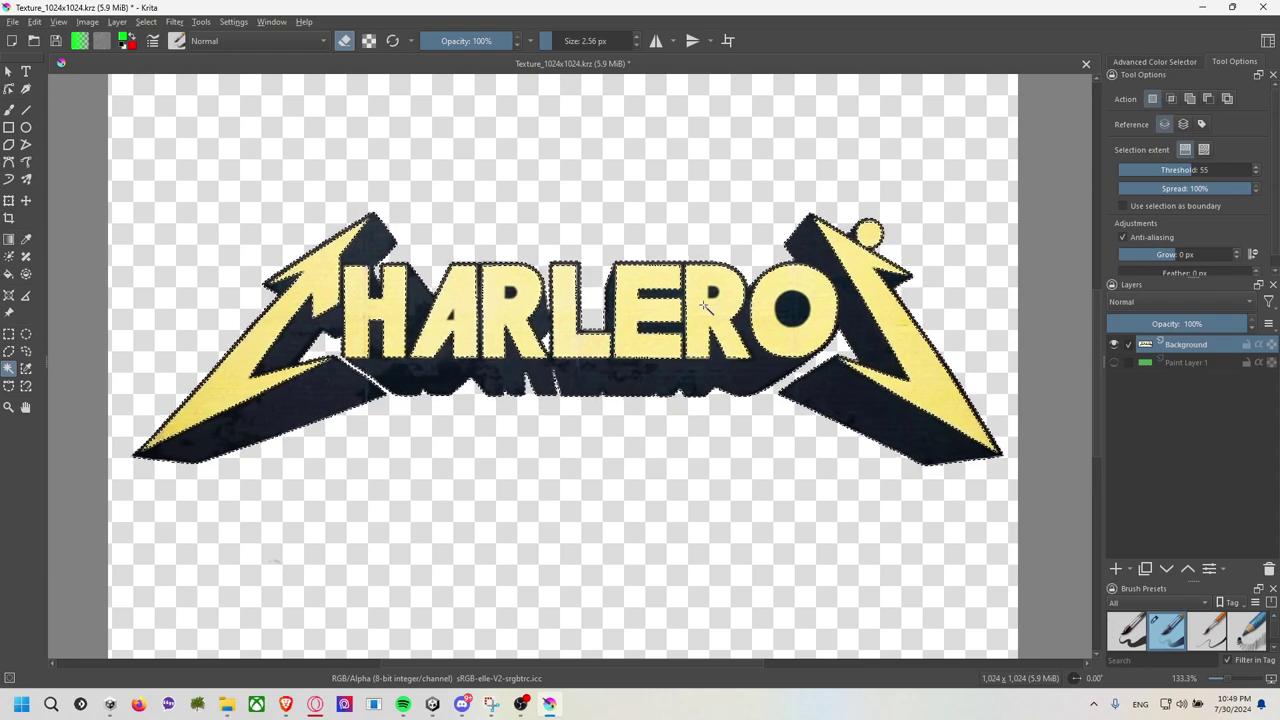
# Test deleting the selected shadow twice, undoing each time so the shadow stays intact.
pyautogui.press('Delete')
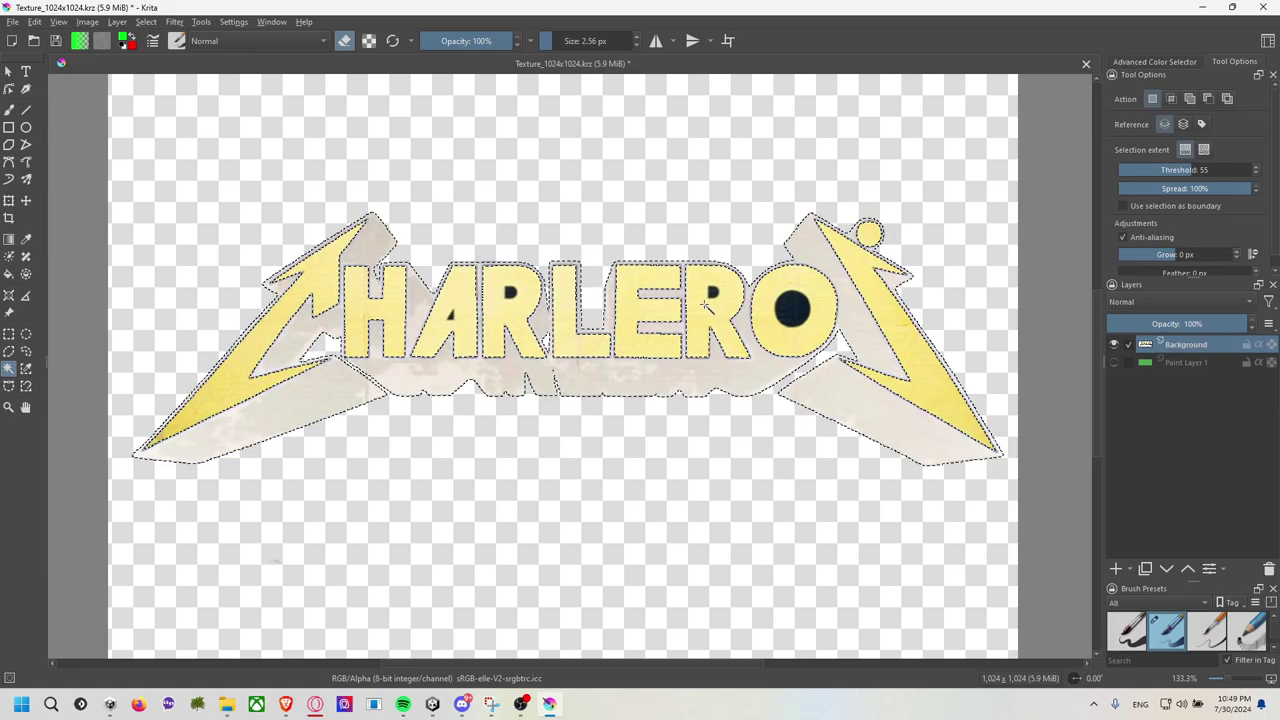
pyautogui.hotkey('ctrl', 'z')
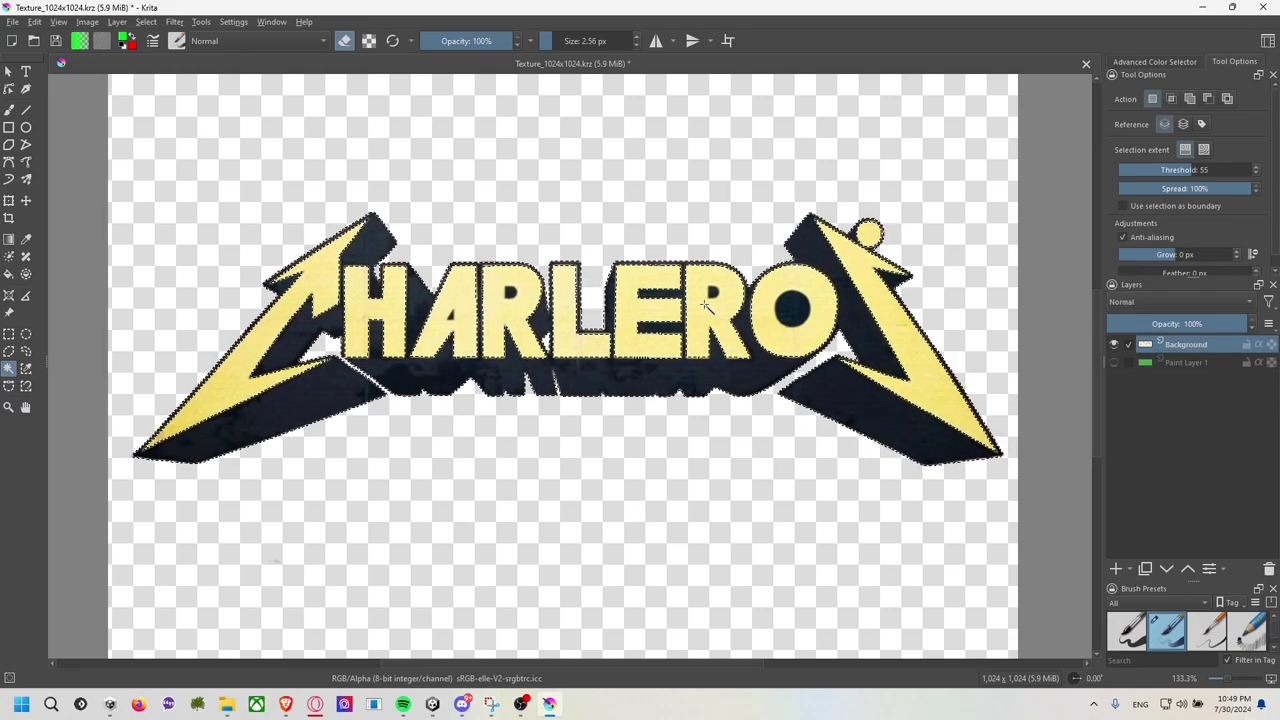
pyautogui.press('Delete')
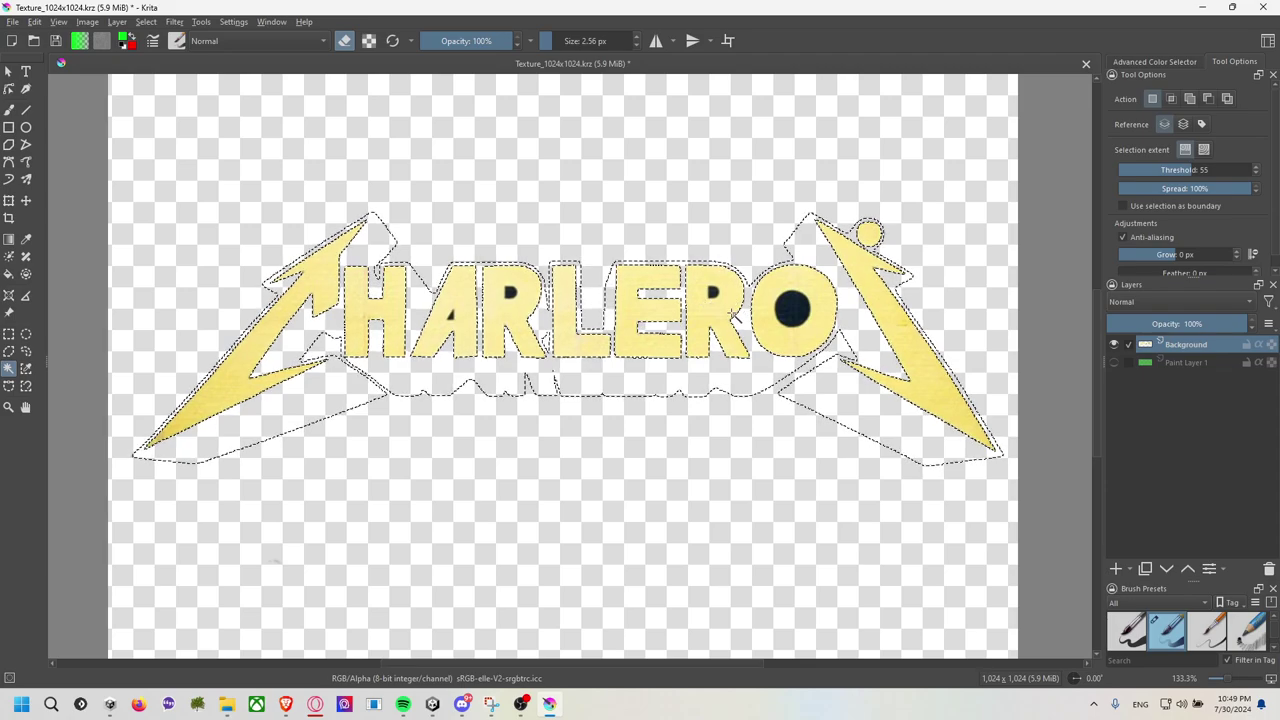
pyautogui.hotkey('ctrl', 'z')
pyautogui.scroll(3, 790, 310)
pyautogui.scroll(-2, 835, 308)
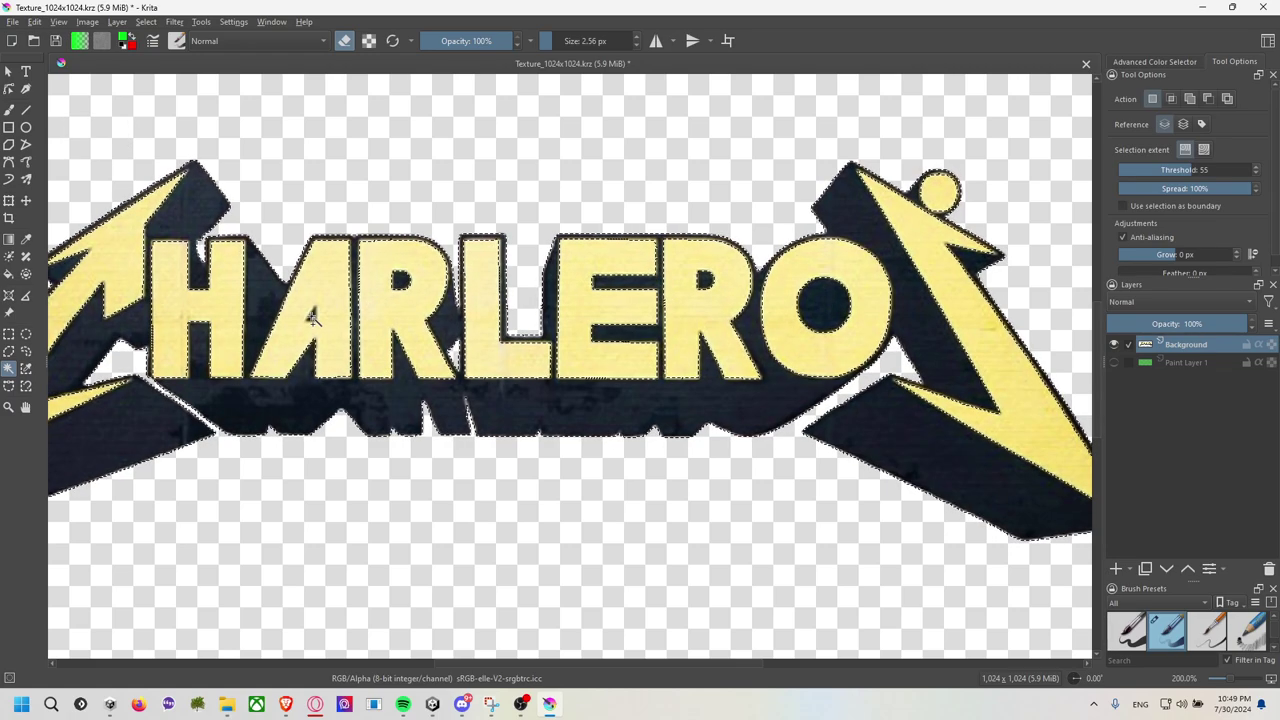
pyautogui.scroll(-1, 500, 472)
pyautogui.scroll(-1, 500, 472)
pyautogui.scroll(-2, 500, 472)
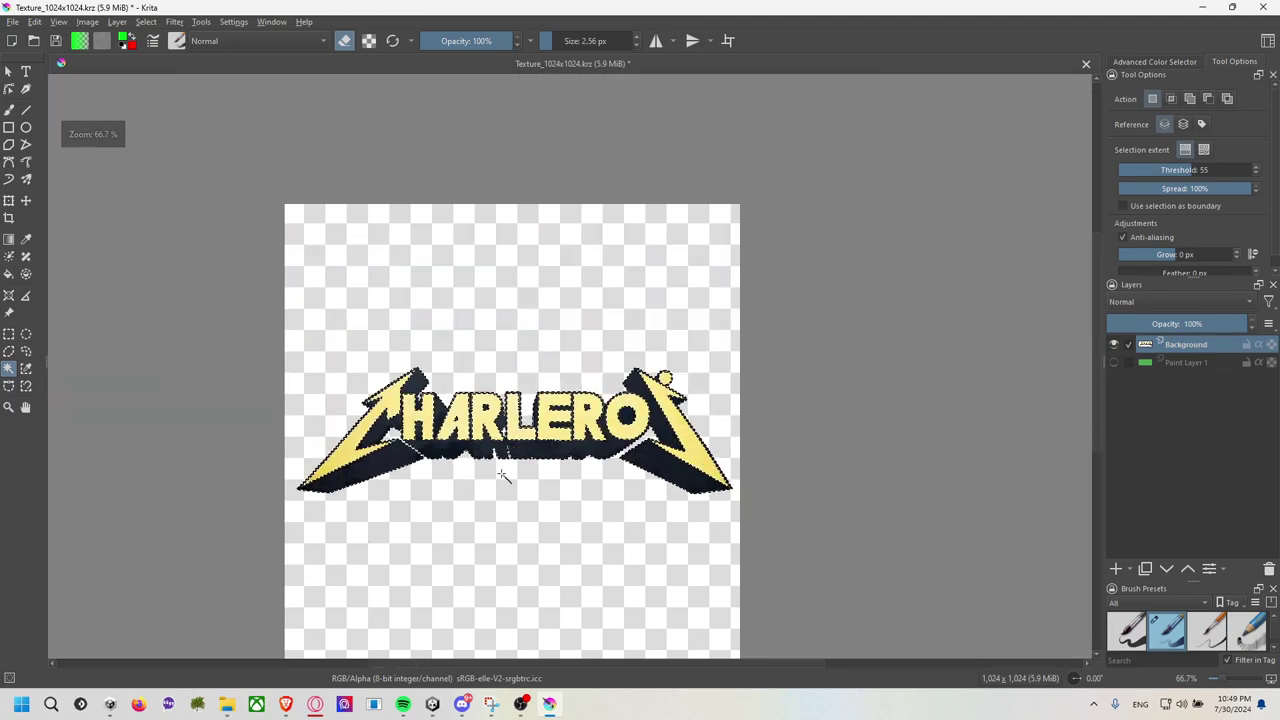
pyautogui.scroll(2, 503, 473)
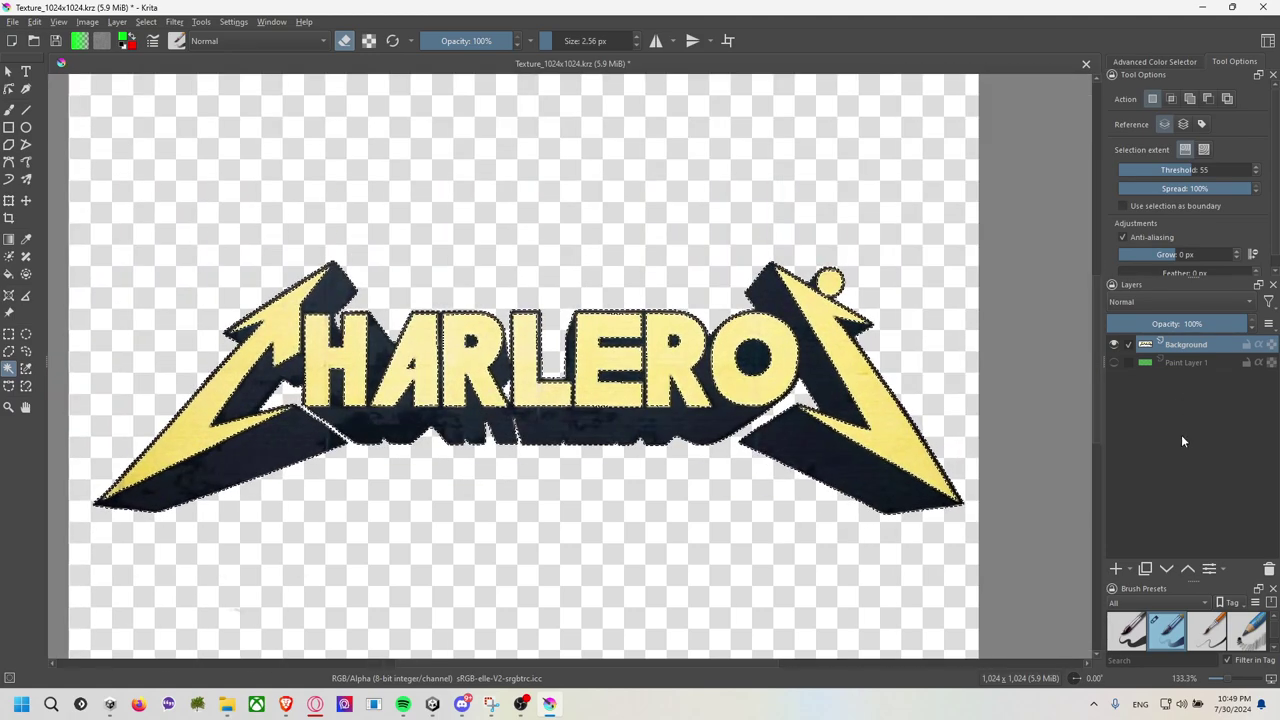
# Add Paint Layer 2 and set the Fill tool's foreground colour to black #000000.
pyautogui.click(1115, 569)
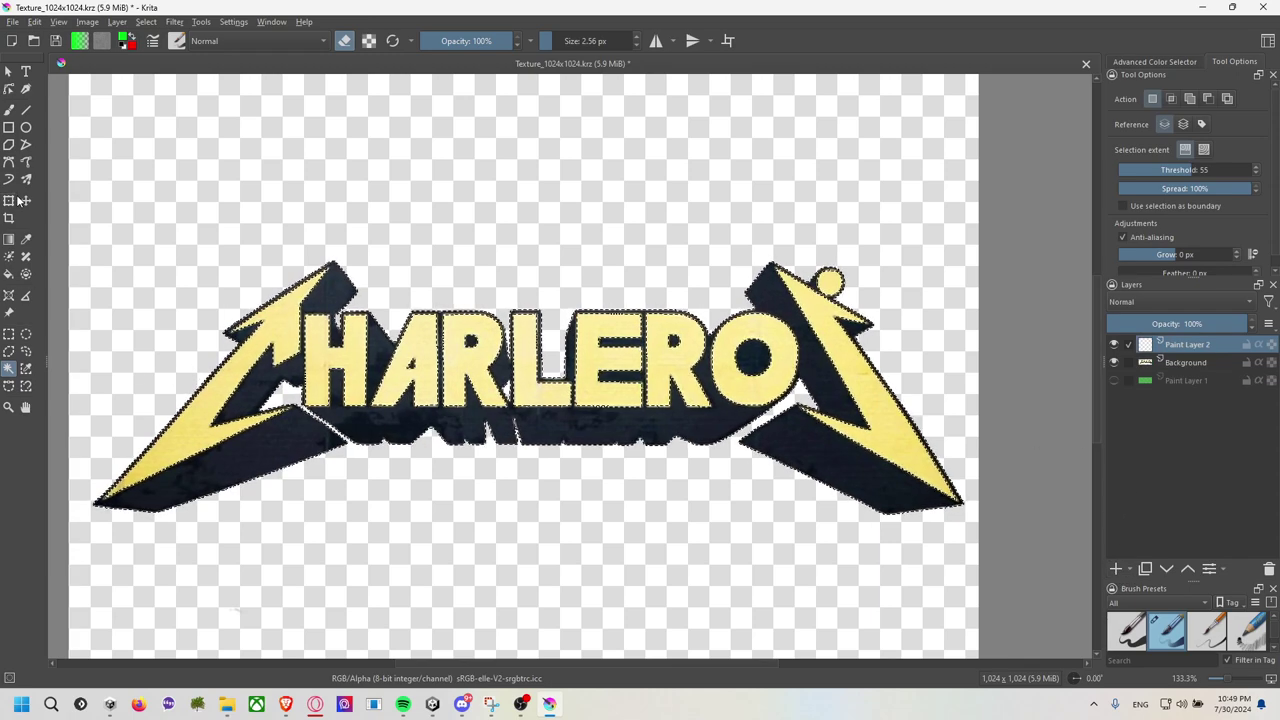
pyautogui.click(8, 273)
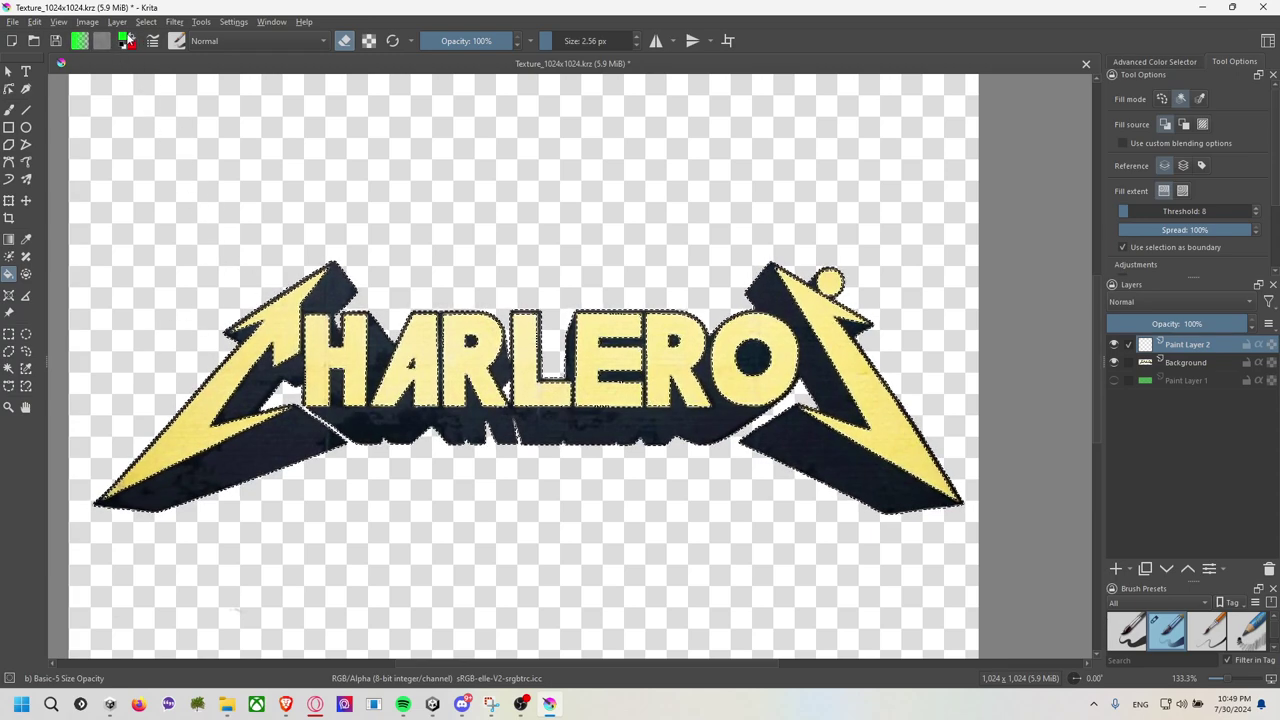
pyautogui.click(124, 38)
pyautogui.moveTo(563, 266); pyautogui.dragTo(552, 215)
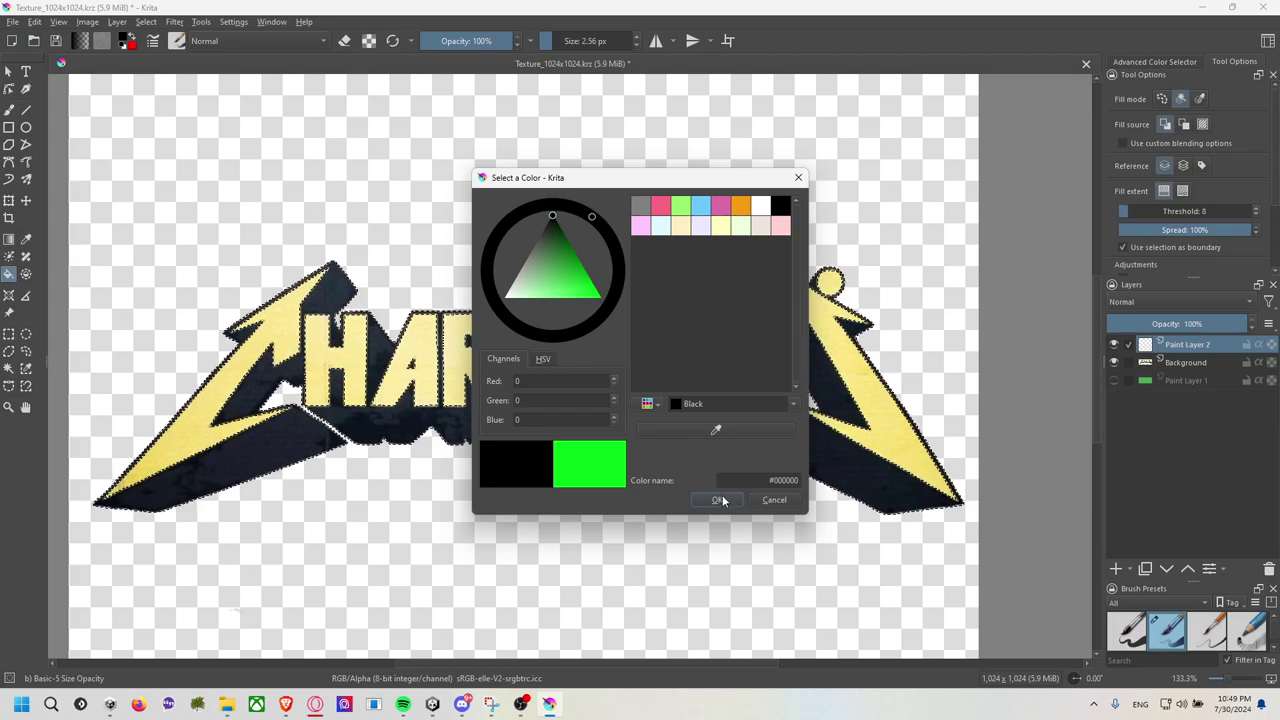
pyautogui.click(723, 500)
# Fill the shadow areas black, hiding and re-showing the Background layer to check.
pyautogui.click(288, 450)
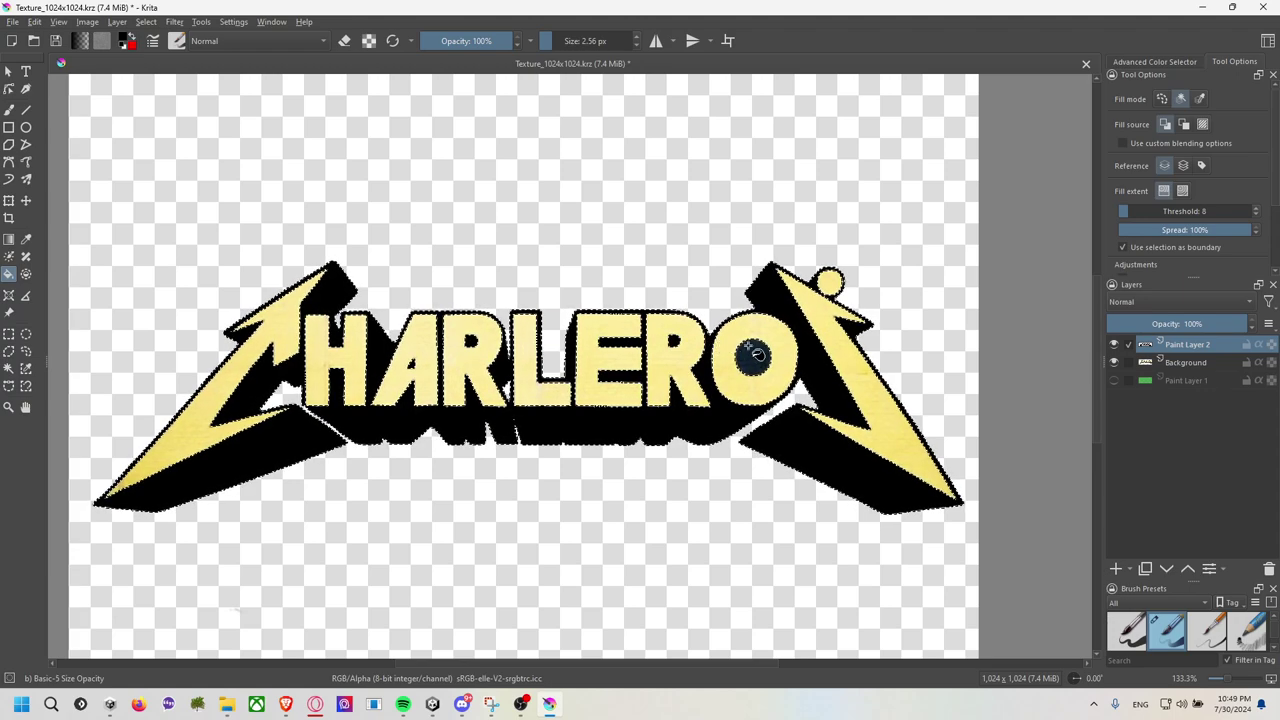
pyautogui.click(1113, 363)
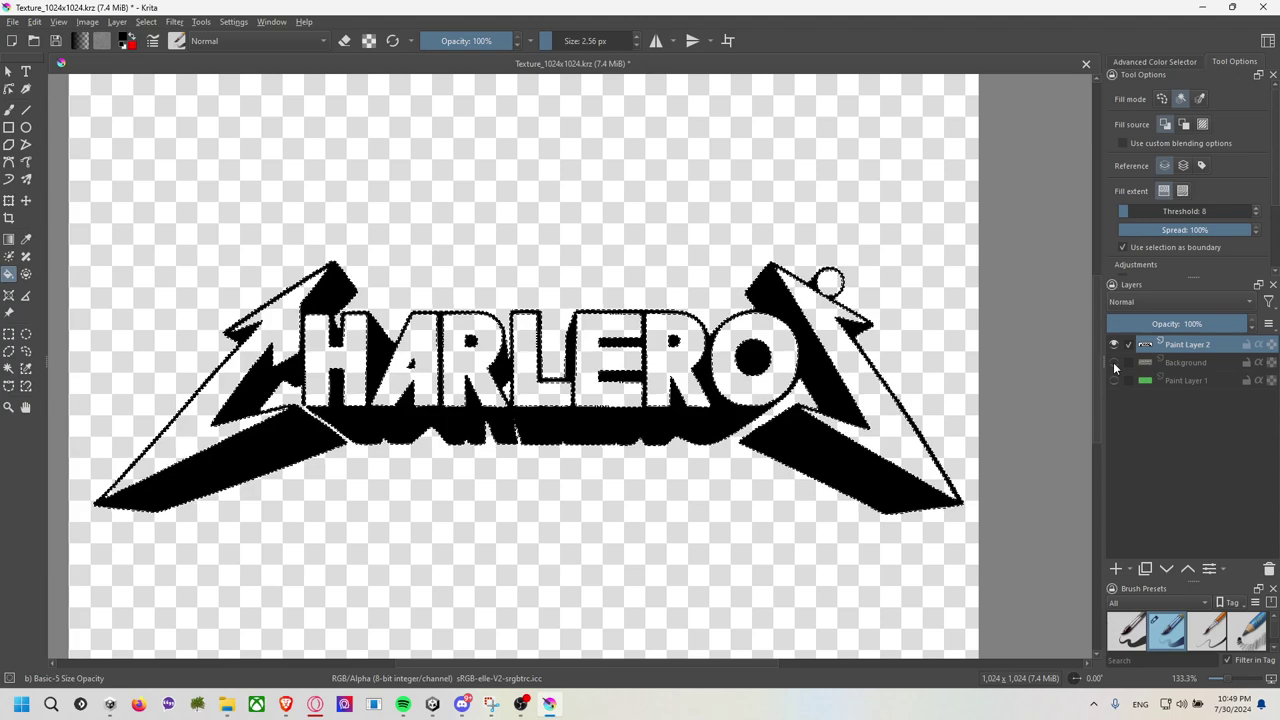
pyautogui.click(1114, 363)
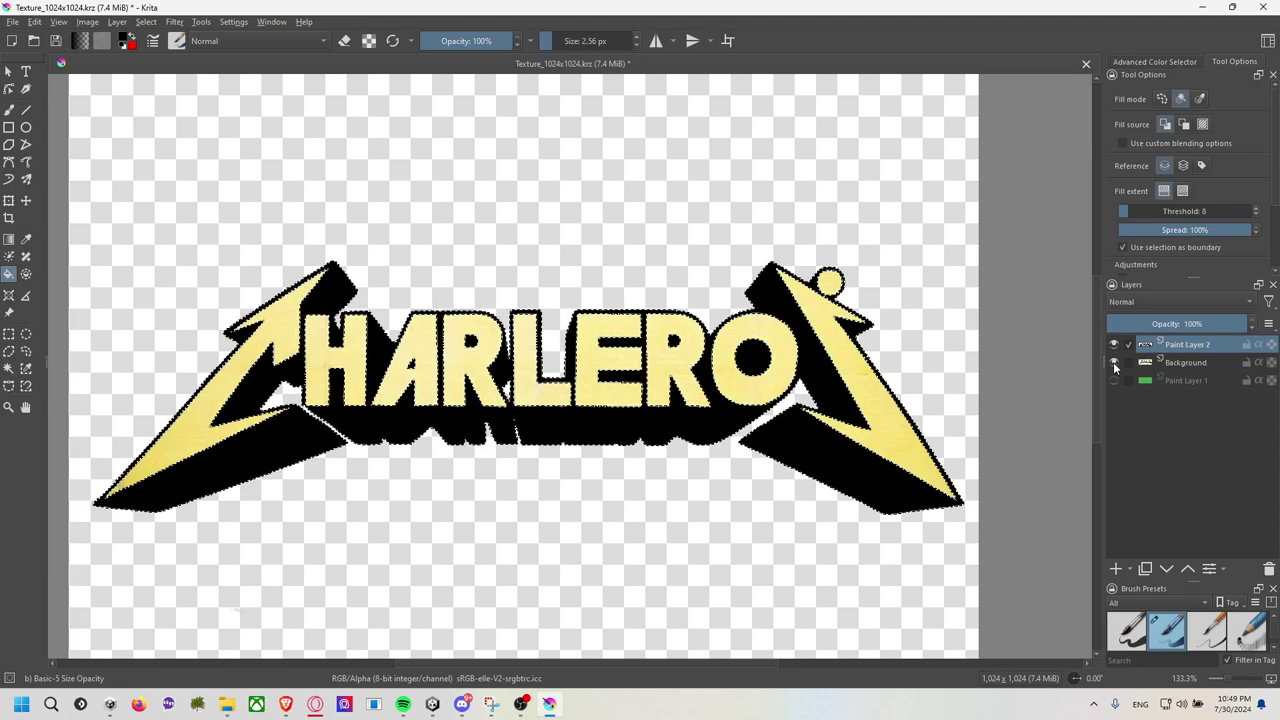
# Invert the selection, fill it black to thicken the outline, and set the foreground to white.
pyautogui.hotkey('ctrl', 'shift', 'i')
pyautogui.click(528, 243)
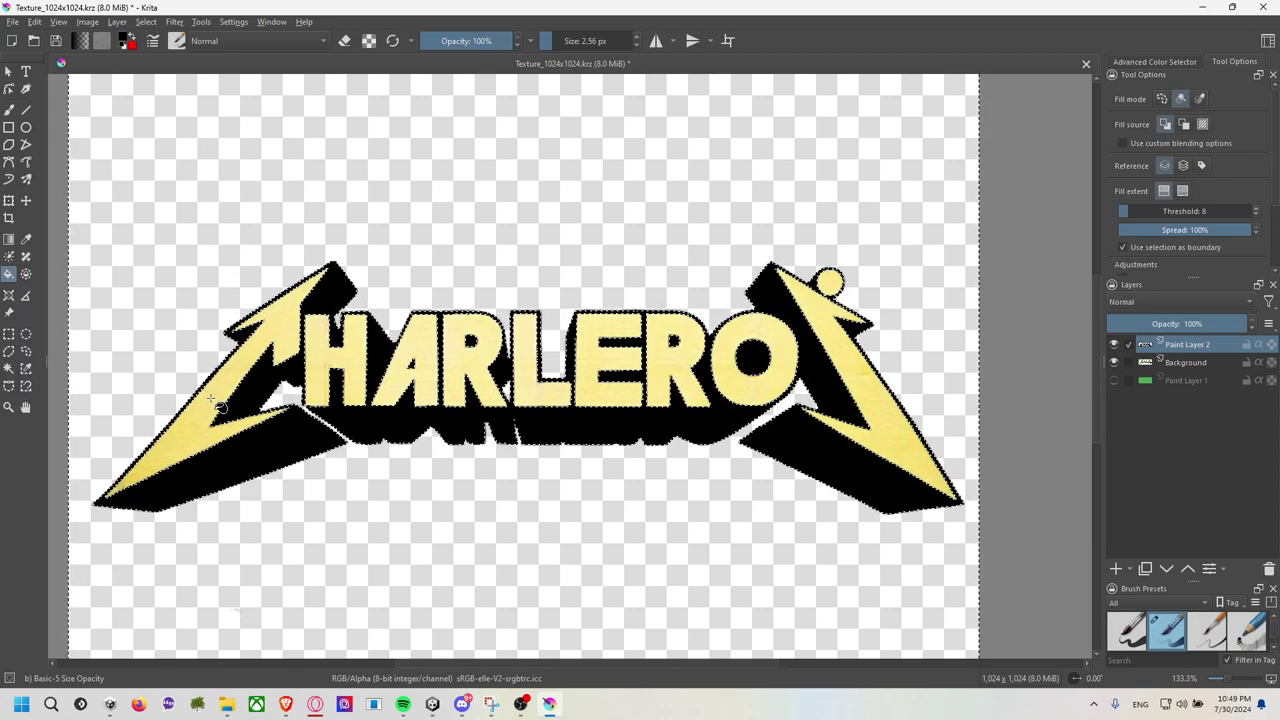
pyautogui.click(122, 41)
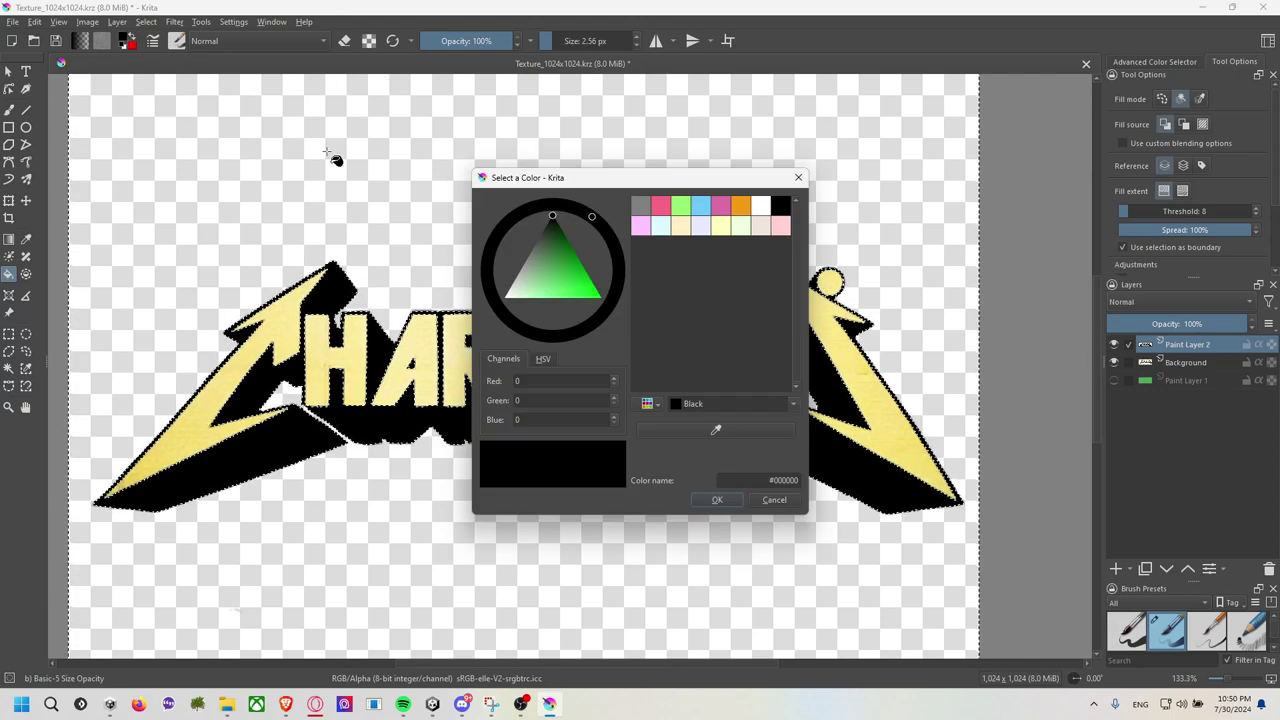
pyautogui.click(717, 499)
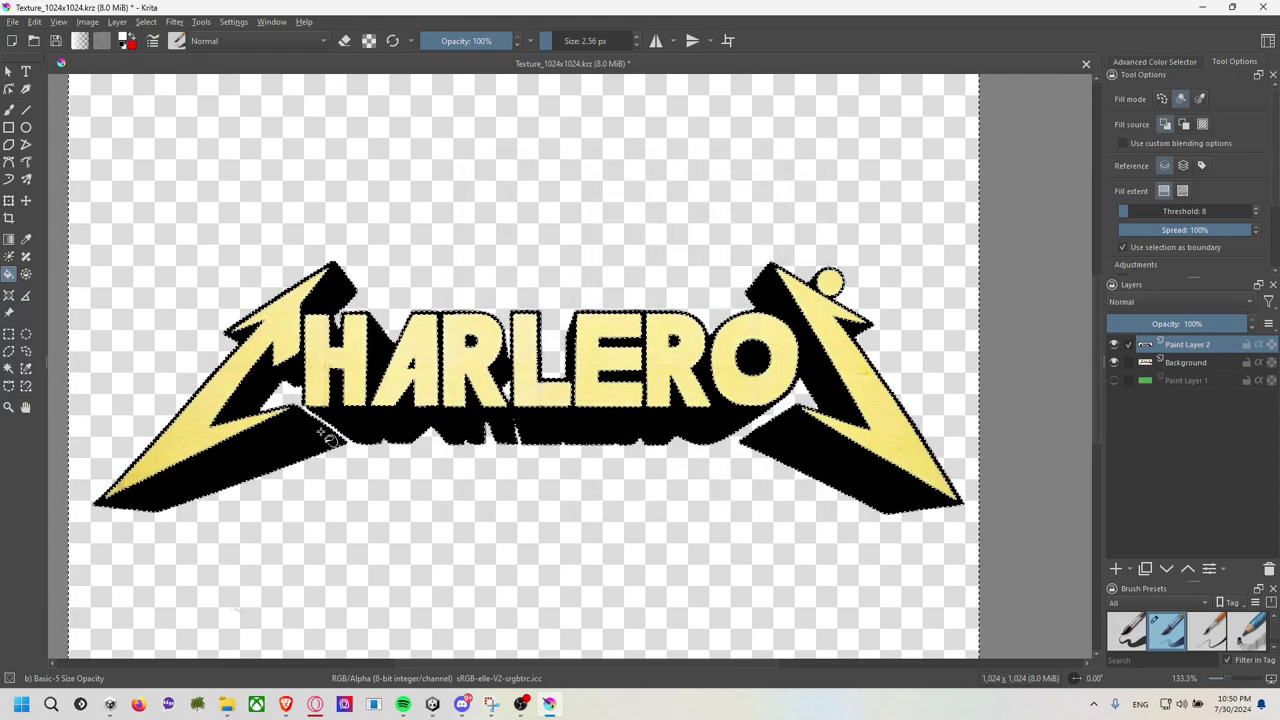
# Fill both lightning bolts and the letters H, A, R, L, E, R, O white.
pyautogui.click(311, 422)
pyautogui.click(322, 360)
pyautogui.click(392, 375)
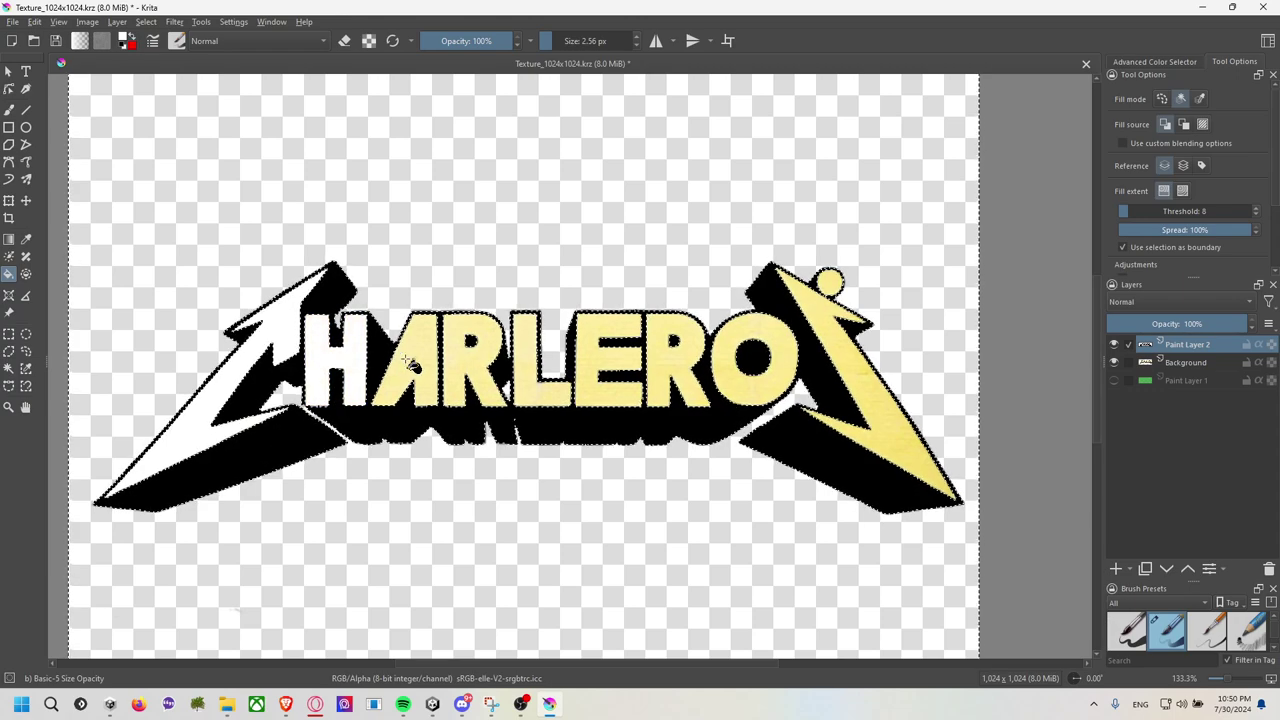
pyautogui.click(478, 366)
pyautogui.click(552, 370)
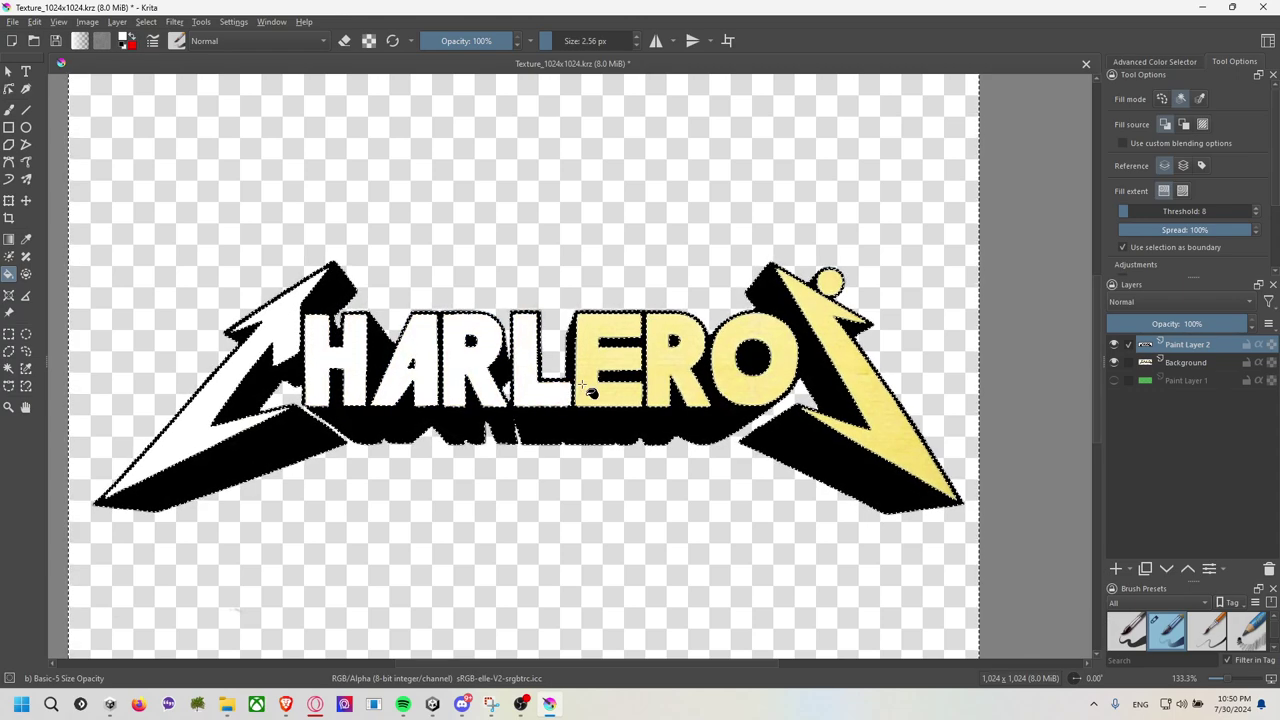
pyautogui.click(605, 360)
pyautogui.click(672, 370)
pyautogui.click(735, 372)
pyautogui.click(868, 420)
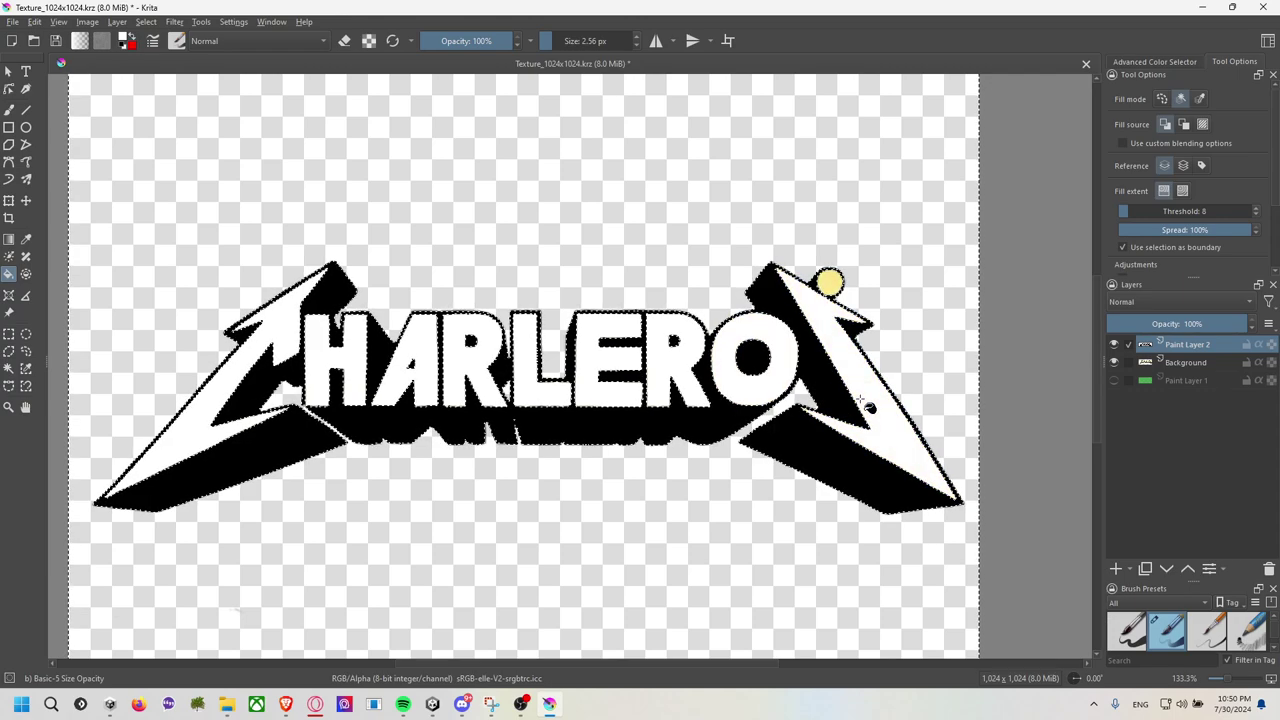
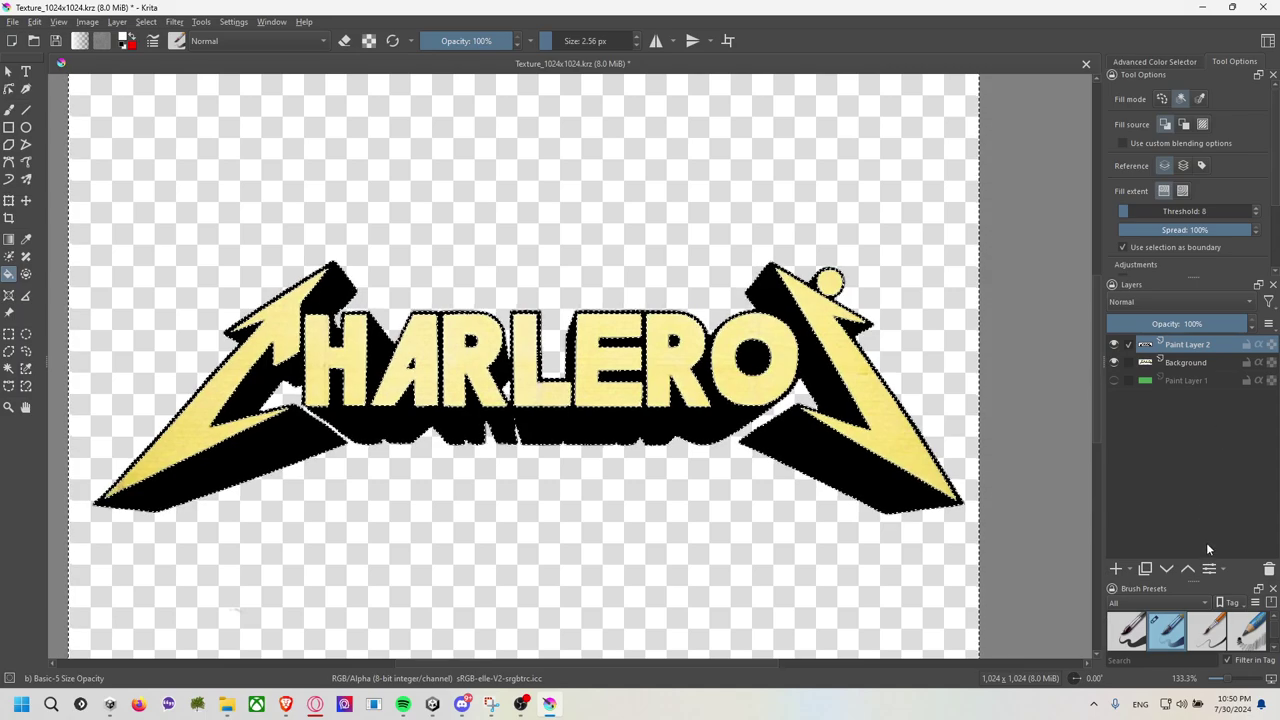
# Add Paint Layer 3, fill white inside the logo, and undo the stray background fill, leaving the H yellow.
pyautogui.click(1117, 570)
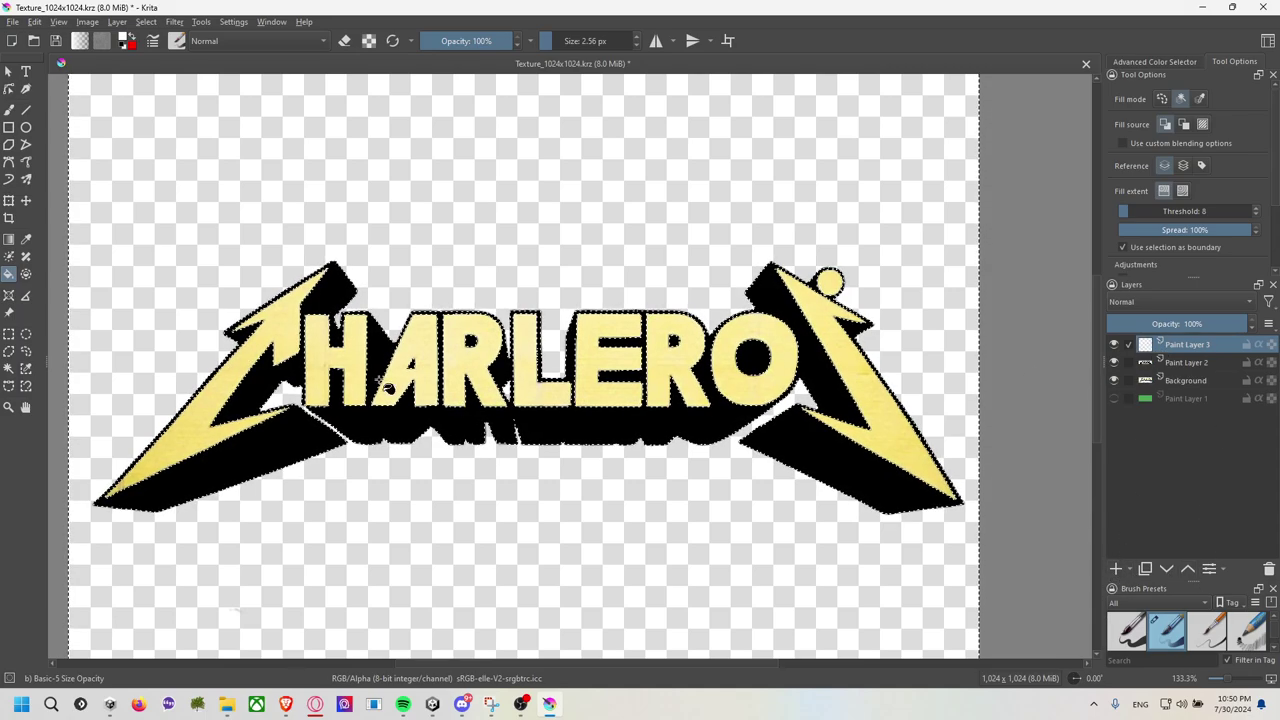
pyautogui.click(357, 371)
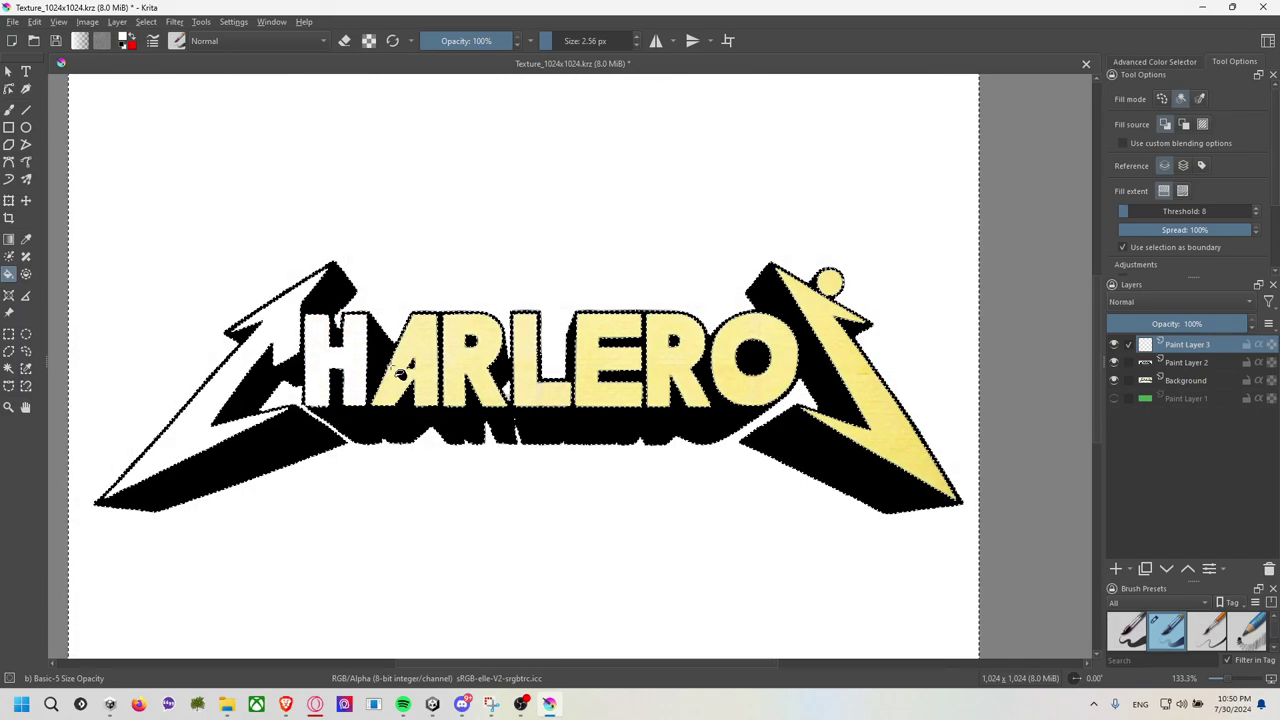
pyautogui.hotkey('ctrl', 'z')
pyautogui.hotkey('ctrl', 'shift', 'z')
pyautogui.hotkey('ctrl', 'z')
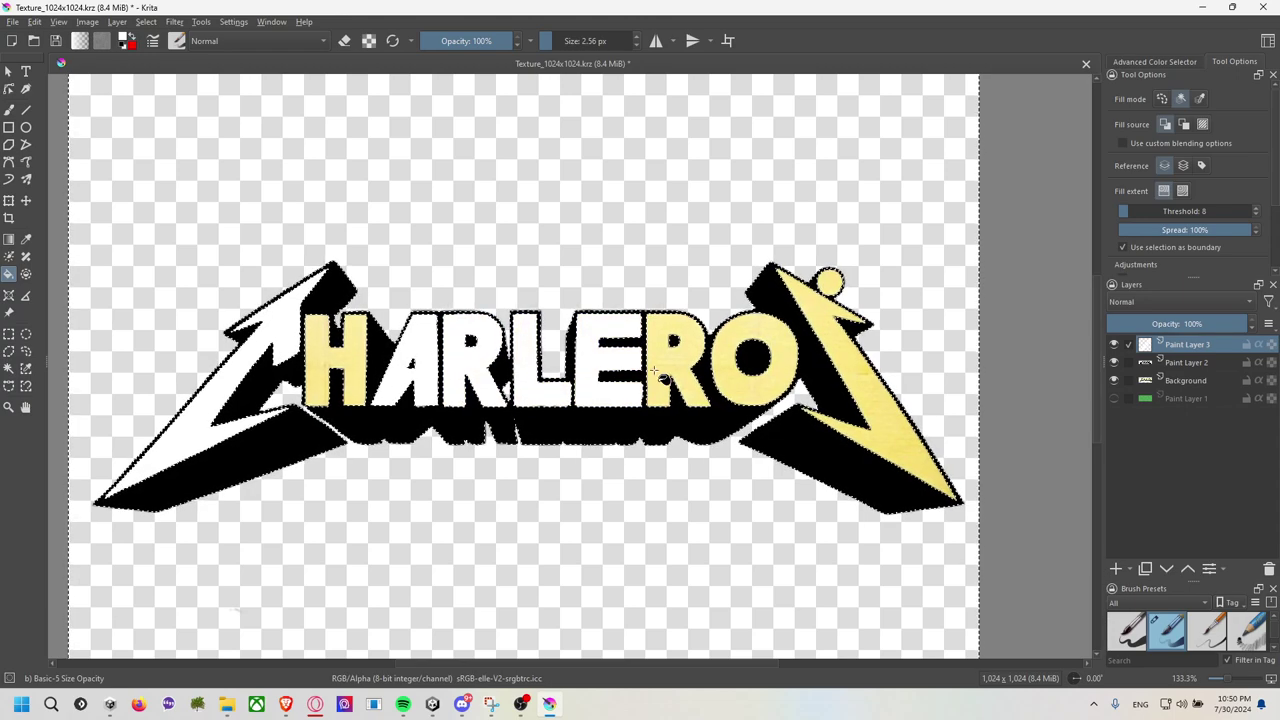
pyautogui.hotkey('ctrl', 'shift', 'z')
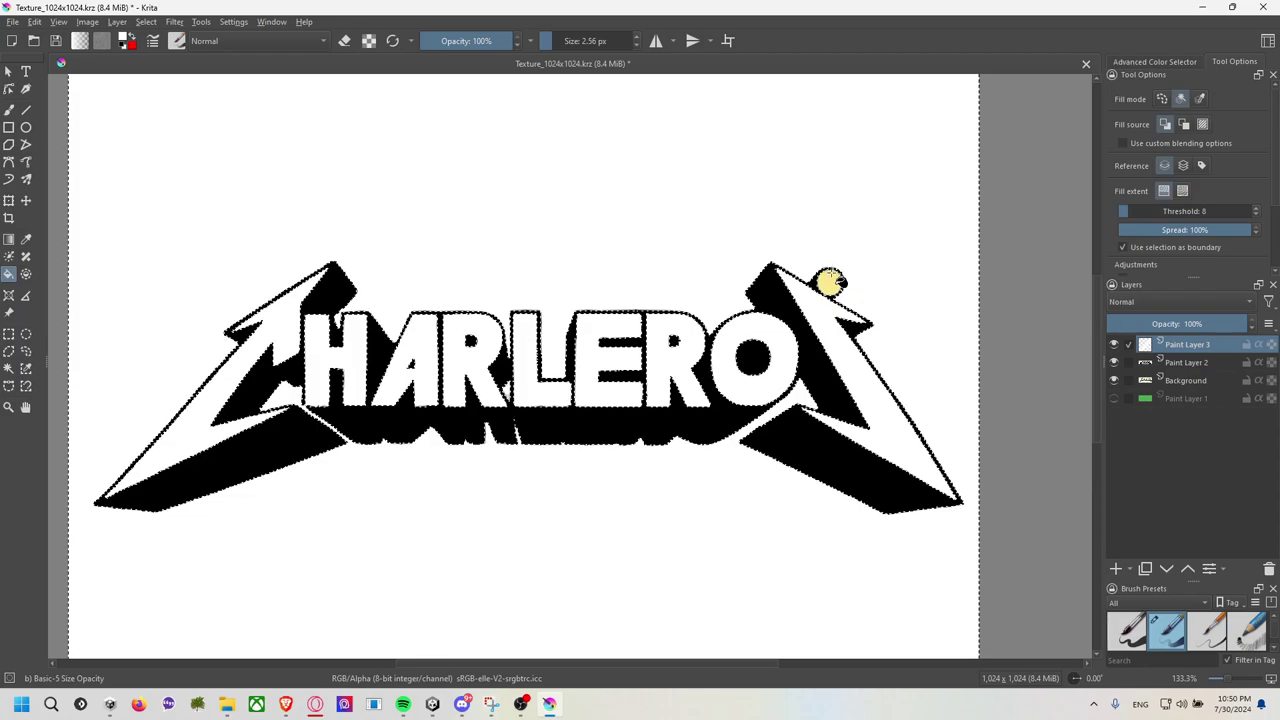
pyautogui.hotkey('ctrl', 'z')
pyautogui.hotkey('ctrl', 'shift', 'z')
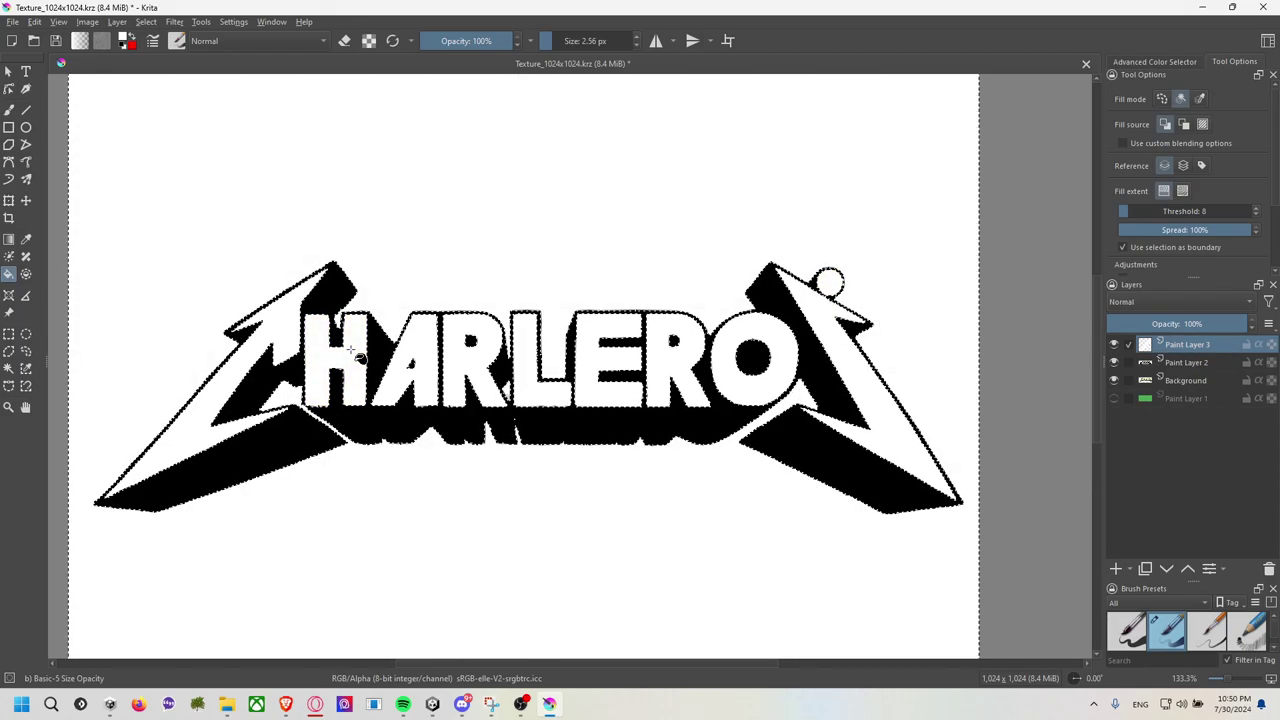
pyautogui.hotkey('ctrl', 'z')
pyautogui.scroll(4, 352, 358)
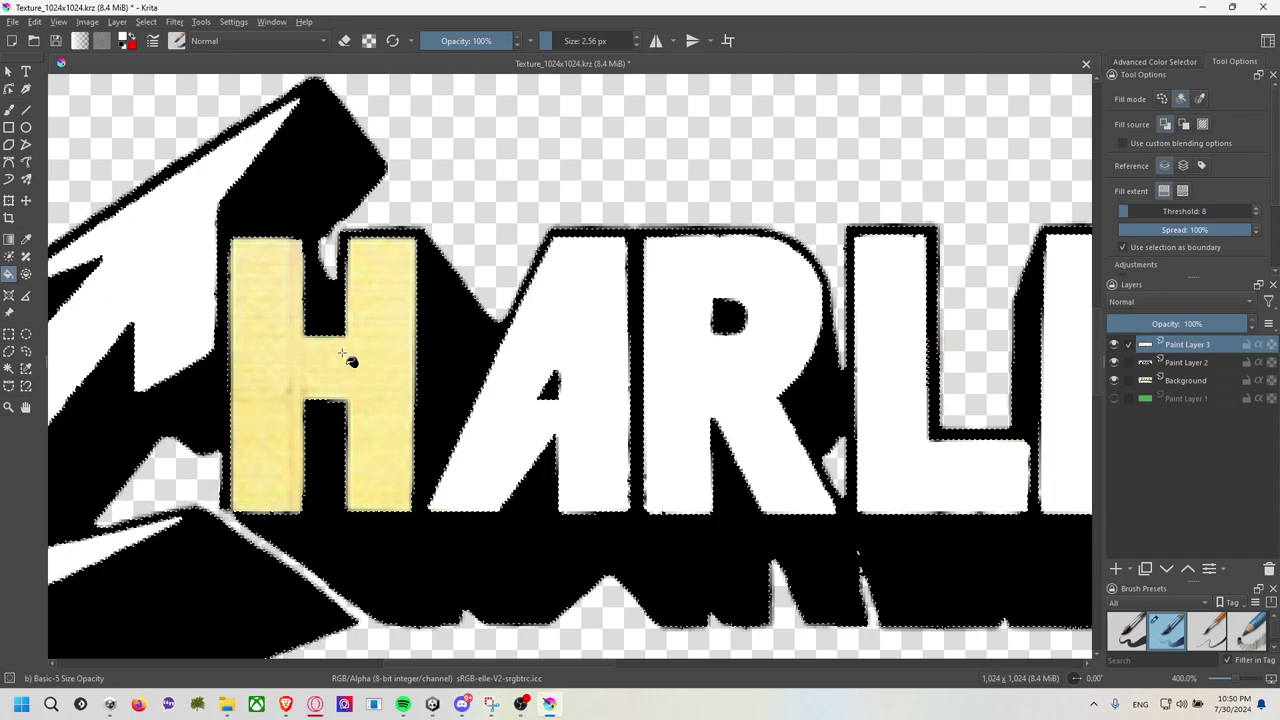
# Zoom in on the H and try small rectangular selections at its bottom-left corner.
pyautogui.scroll(4, 257, 521)
pyautogui.scroll(1, 239, 494)
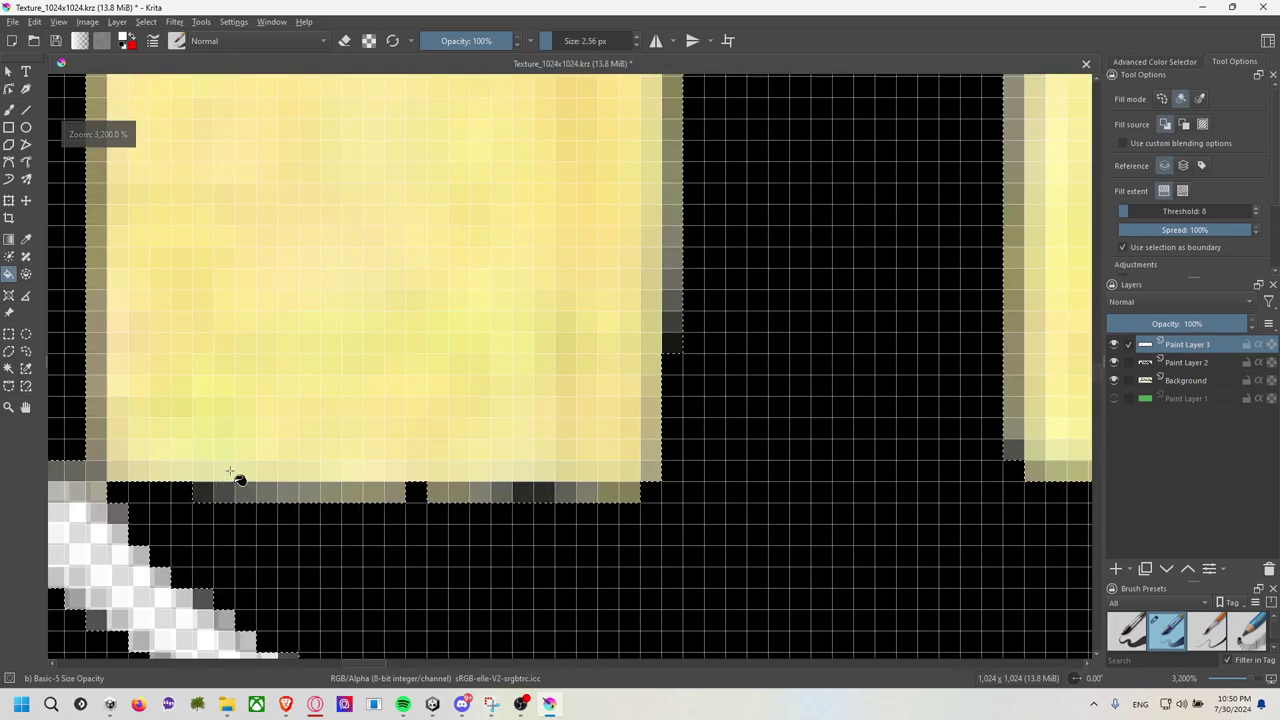
pyautogui.moveTo(417, 427); pyautogui.dragTo(681, 419)
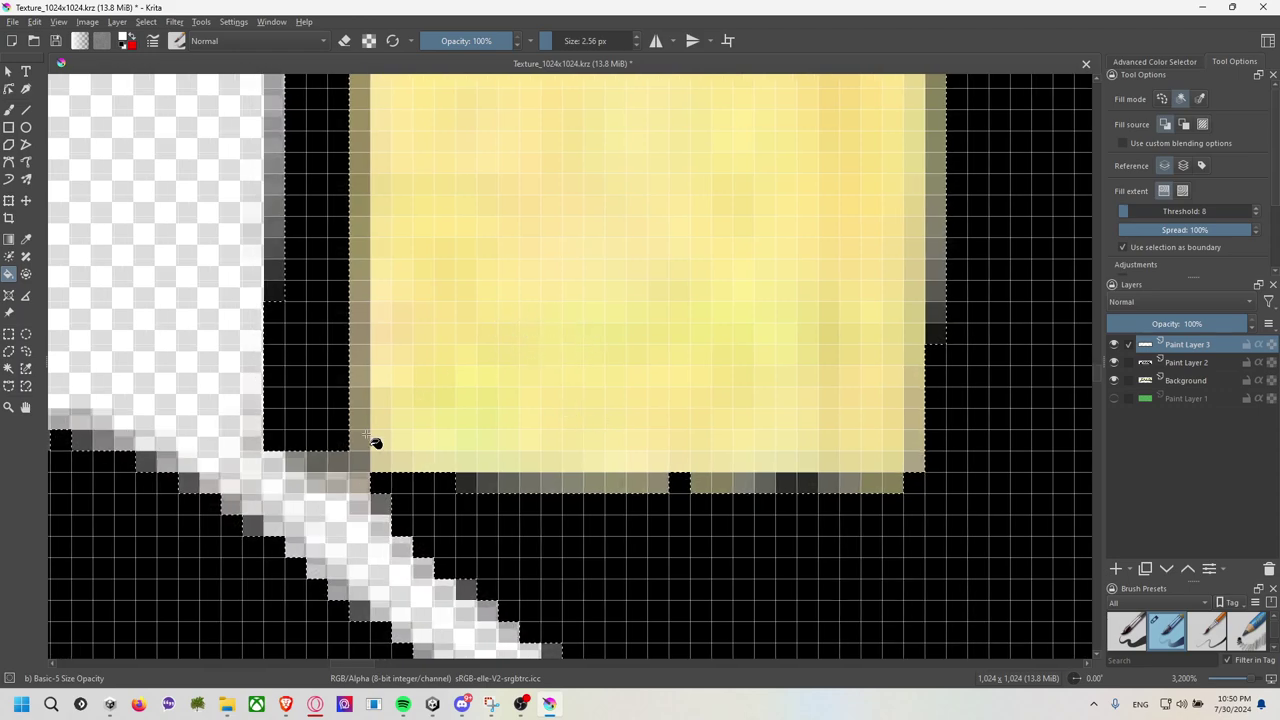
pyautogui.click(10, 336)
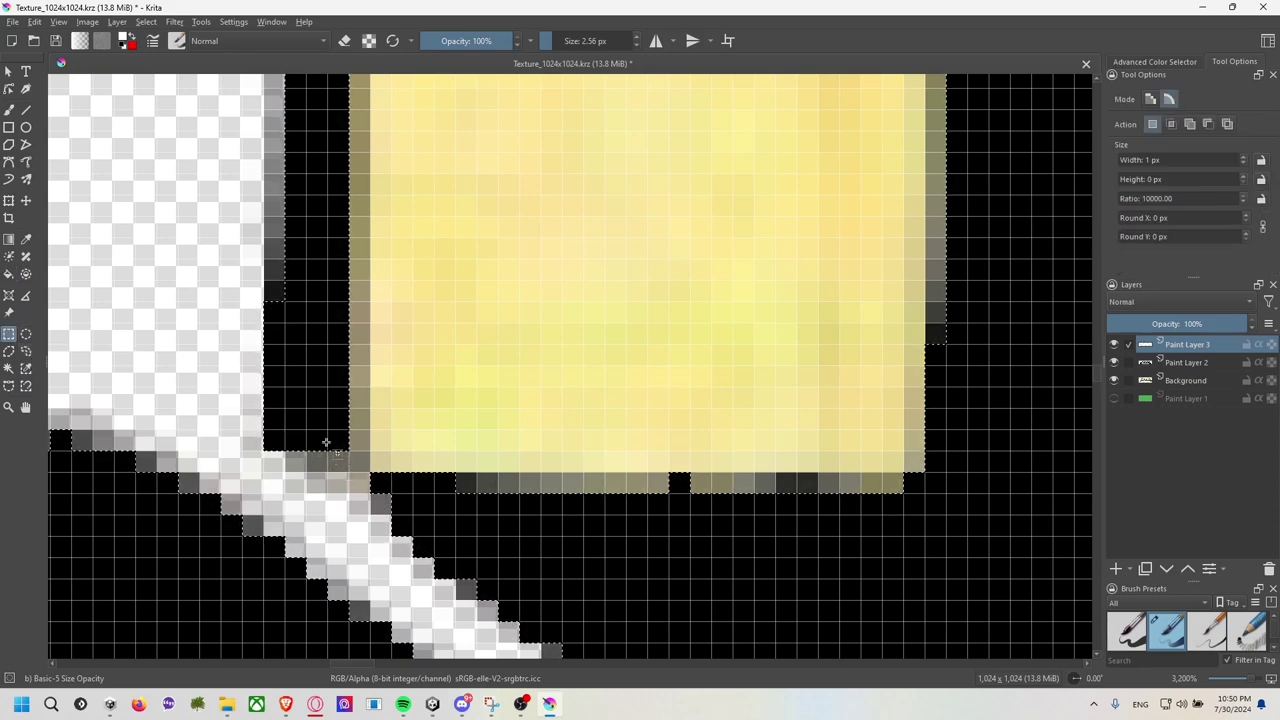
pyautogui.moveTo(342, 445); pyautogui.dragTo(363, 459)
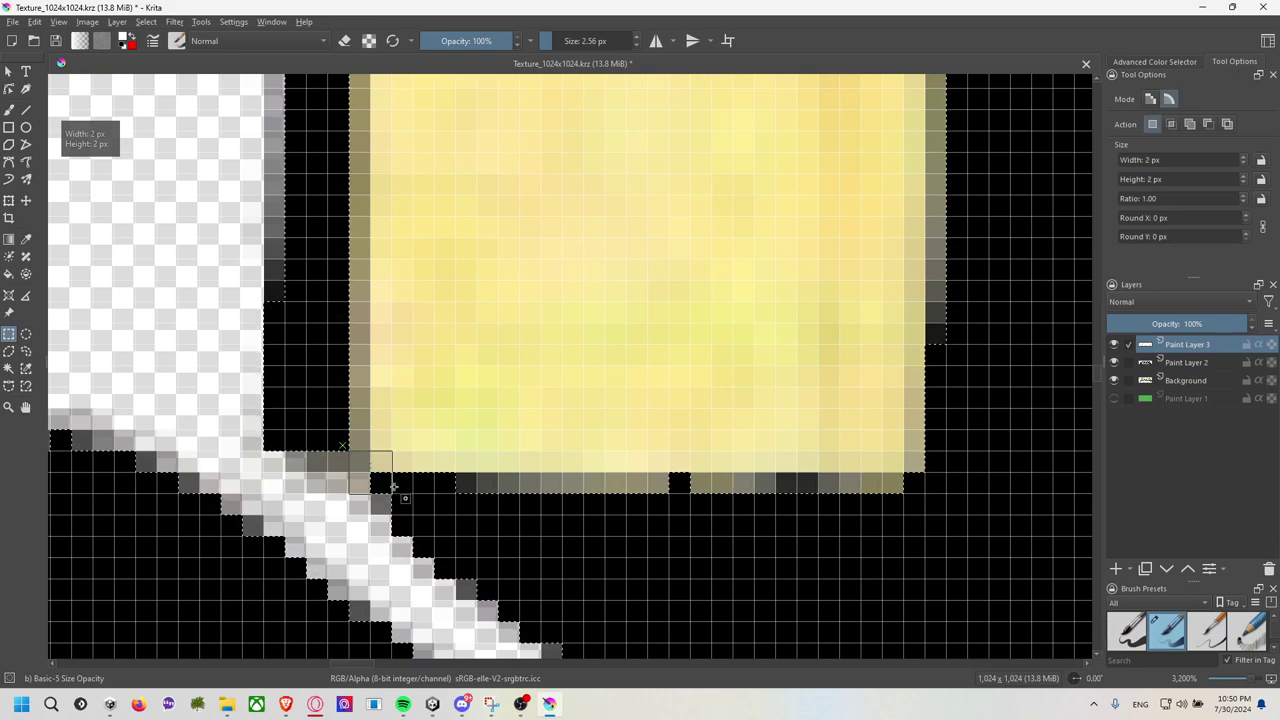
pyautogui.moveTo(375, 478); pyautogui.dragTo(338, 443)
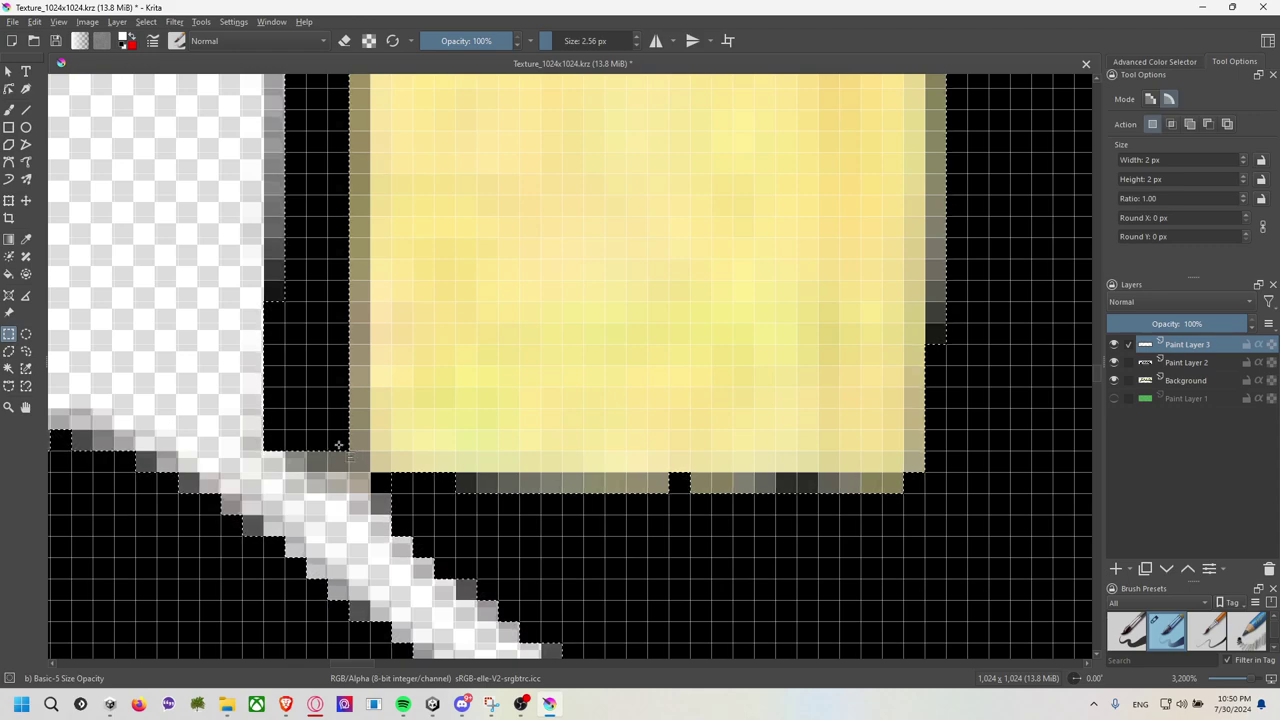
pyautogui.moveTo(336, 445); pyautogui.dragTo(395, 490)
# Flood-fill the yellow H with white on Paint Layer 3.
pyautogui.scroll(-4, 372, 440)
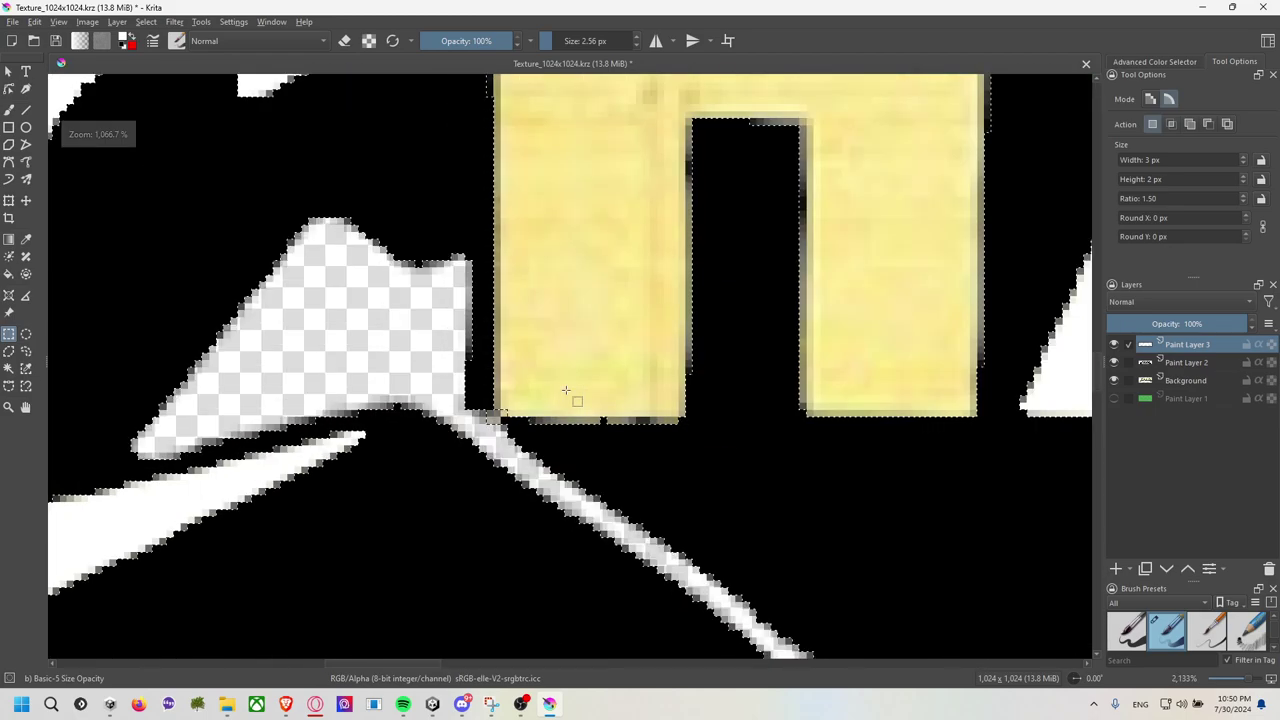
pyautogui.scroll(-2, 586, 380)
pyautogui.scroll(1, 540, 441)
pyautogui.moveTo(540, 441); pyautogui.dragTo(516, 481)
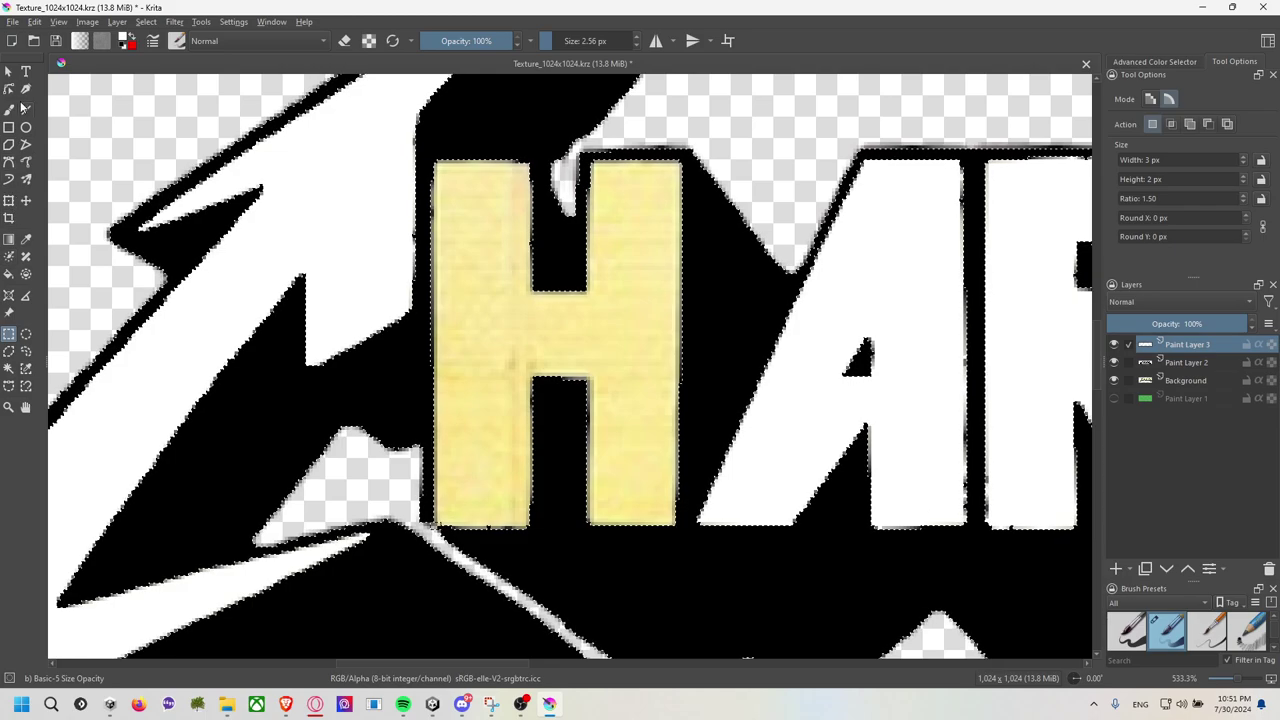
pyautogui.click(9, 273)
pyautogui.click(495, 376)
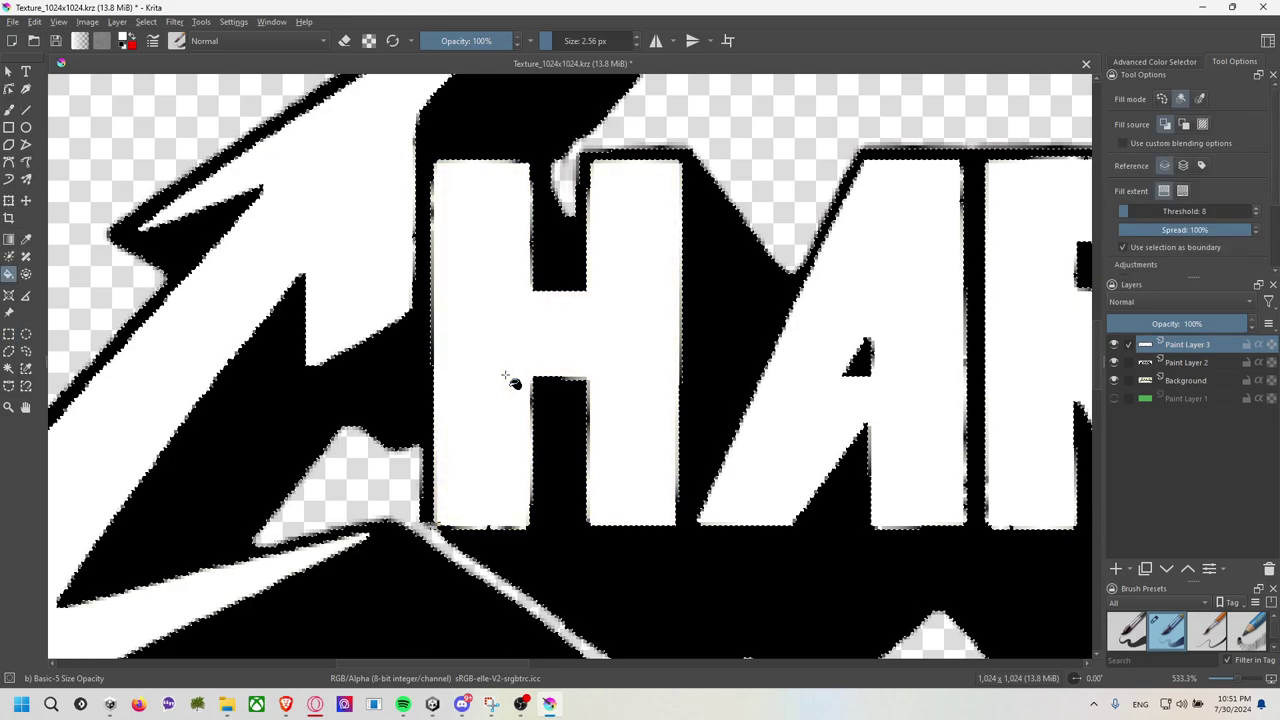
pyautogui.scroll(-2, 545, 402)
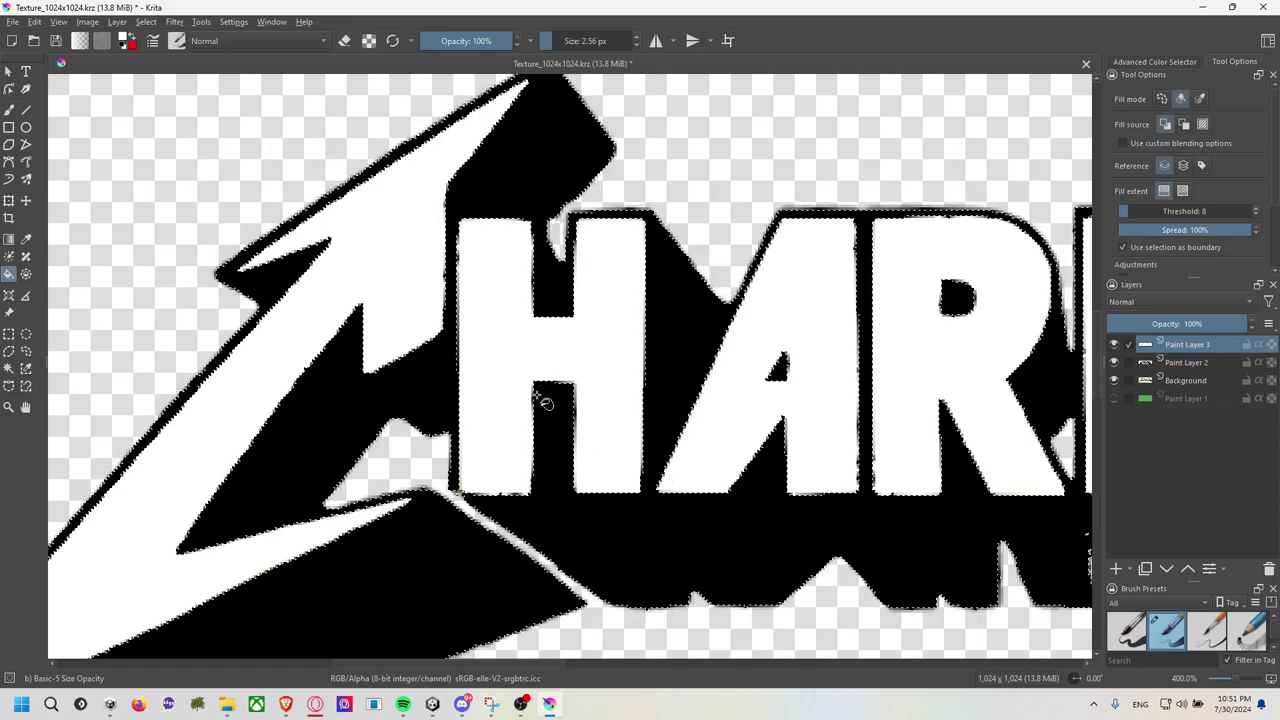
pyautogui.scroll(-1, 531, 408)
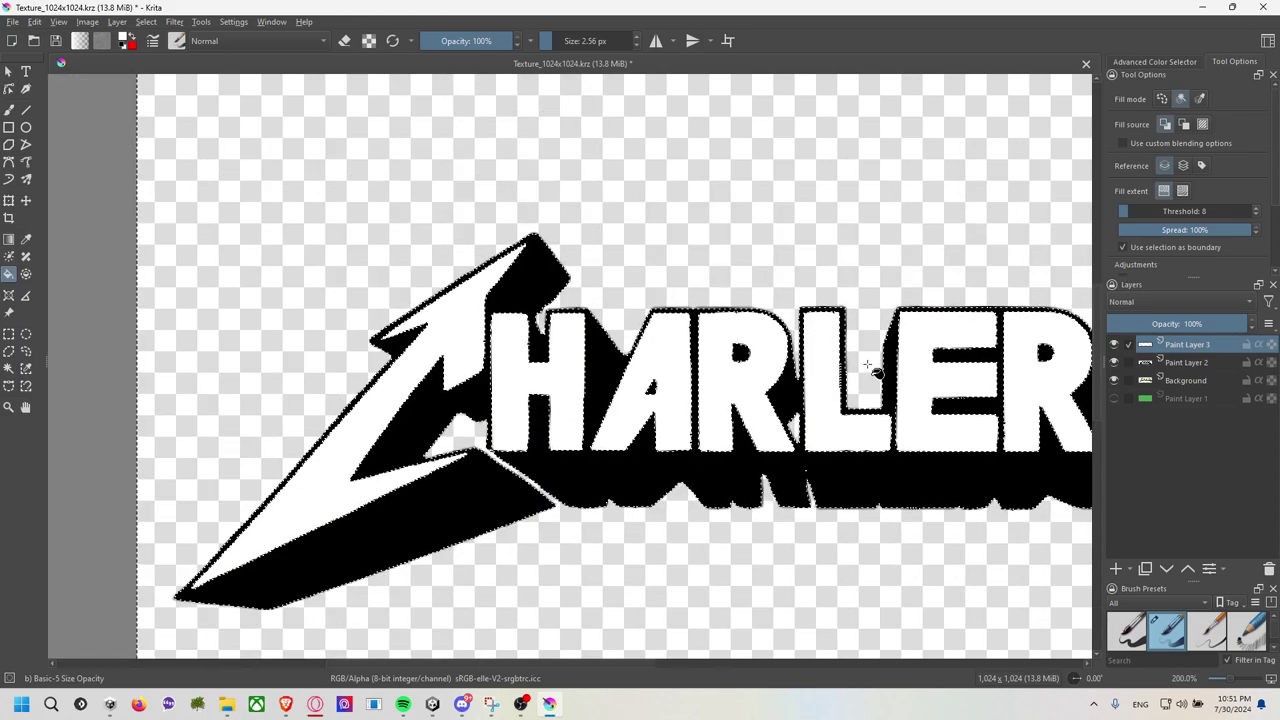
pyautogui.moveTo(810, 280); pyautogui.dragTo(604, 262)
# Clear the selection, make Background the active layer, and hide Paint Layer 3 while Paint Layer 2 stays visible.
pyautogui.scroll(-3, 604, 262)
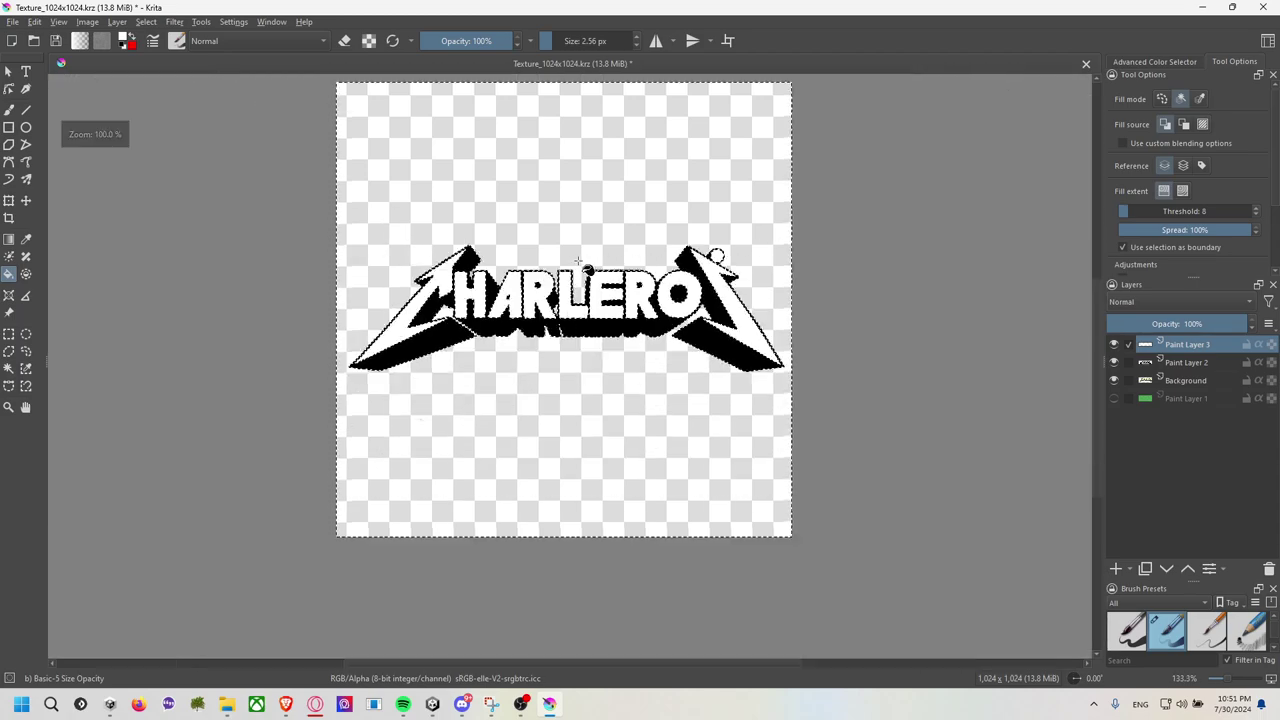
pyautogui.scroll(2, 590, 263)
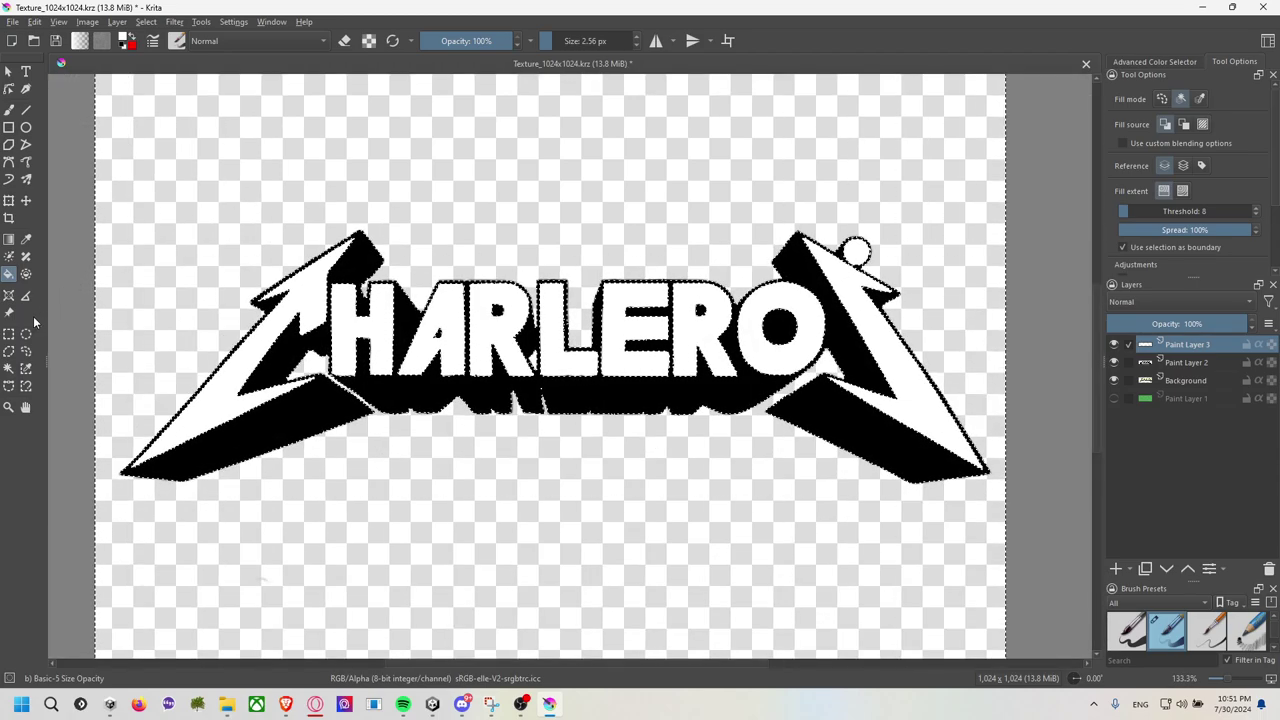
pyautogui.click(8, 334)
pyautogui.click(192, 270)
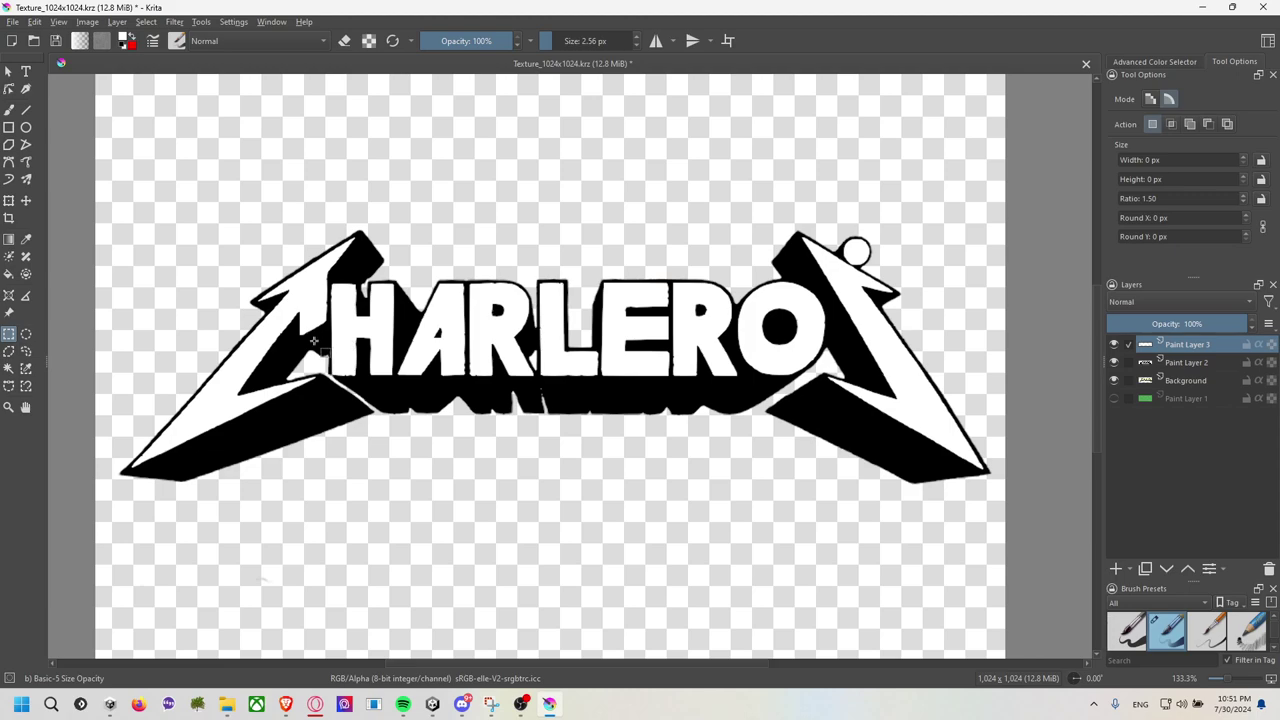
pyautogui.click(1130, 381)
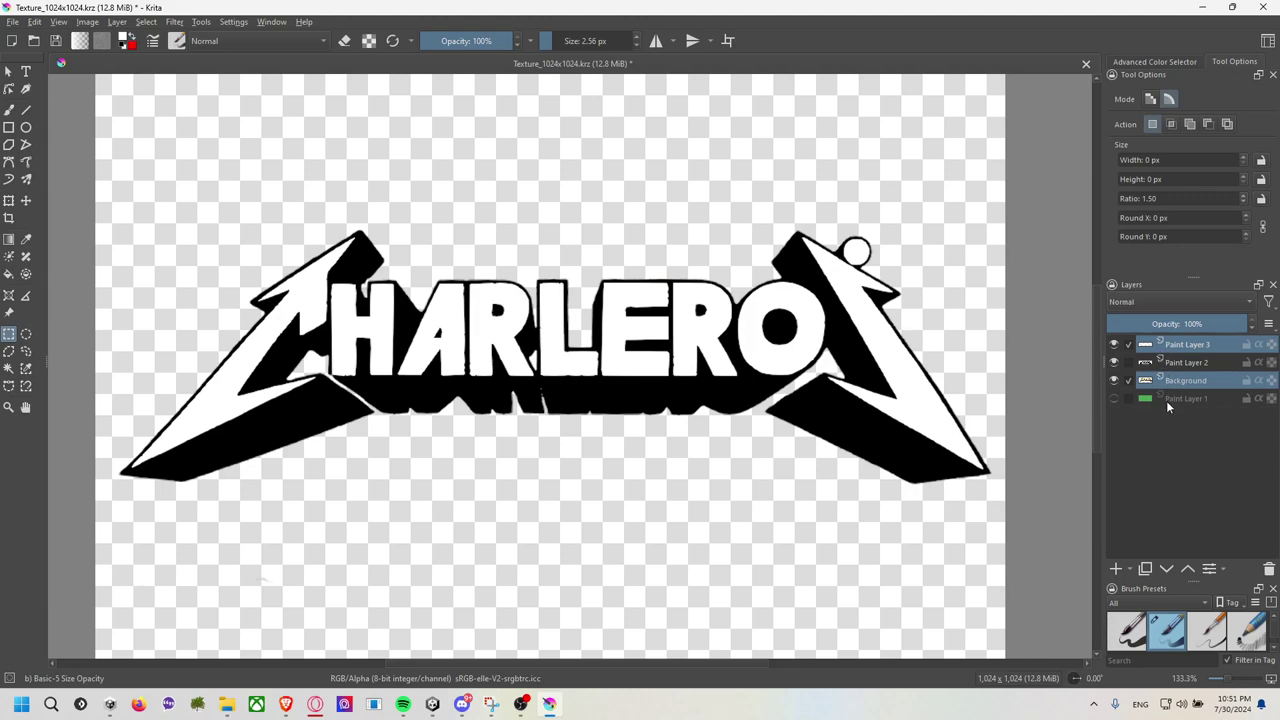
pyautogui.click(1176, 382)
pyautogui.moveTo(1114, 362); pyautogui.dragTo(1110, 344)
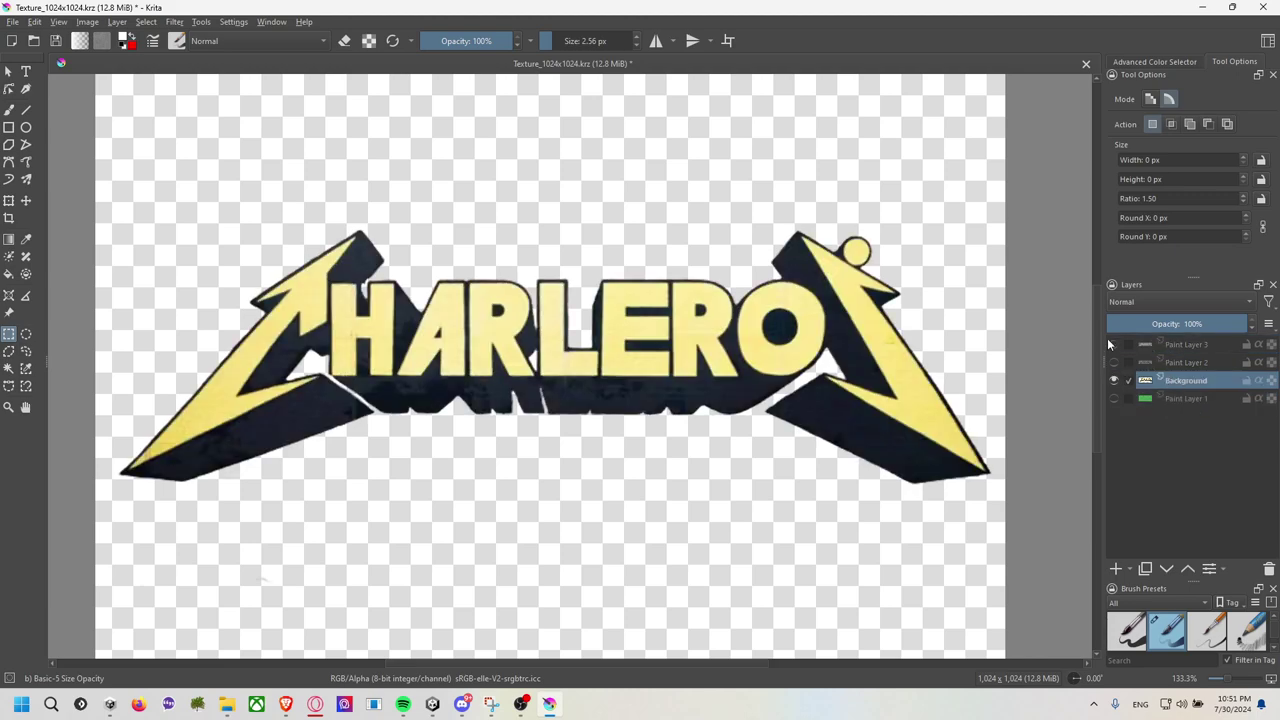
pyautogui.click(1114, 362)
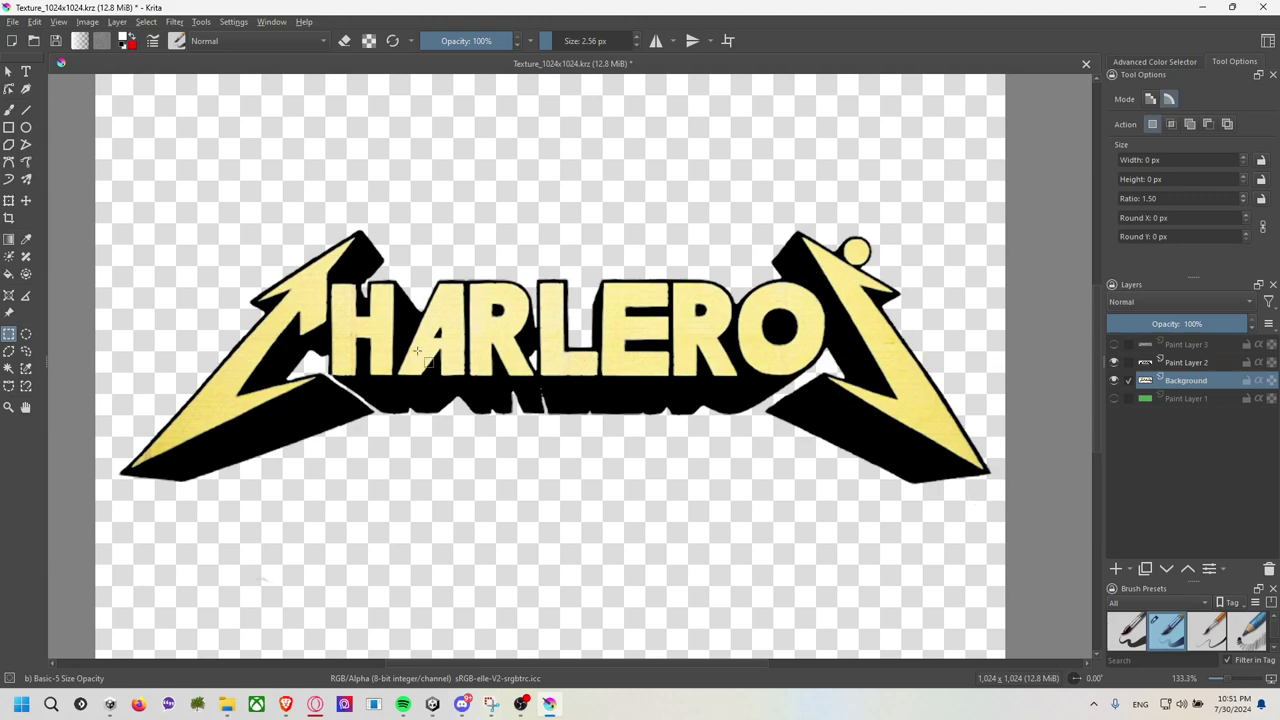
# Select the logo with the magic wand at threshold 54 and invert the selection.
pyautogui.click(10, 368)
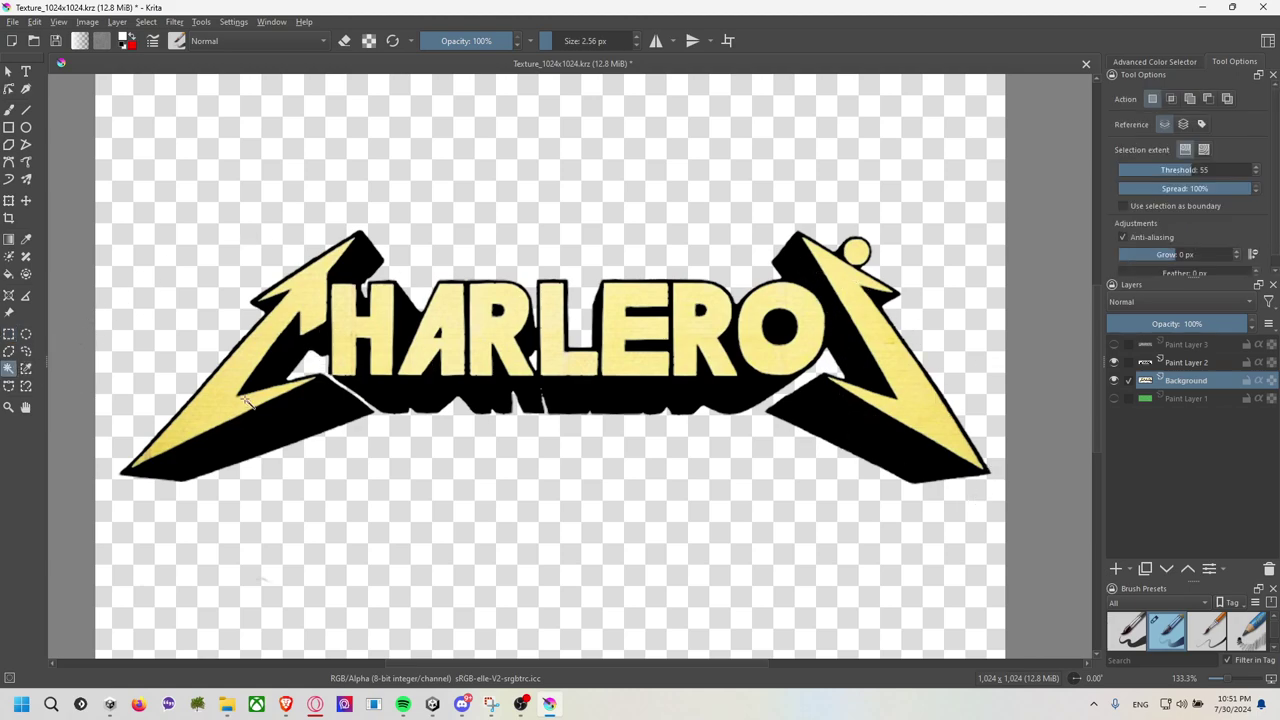
pyautogui.moveTo(1177, 171); pyautogui.dragTo(1190, 171)
pyautogui.click(846, 436)
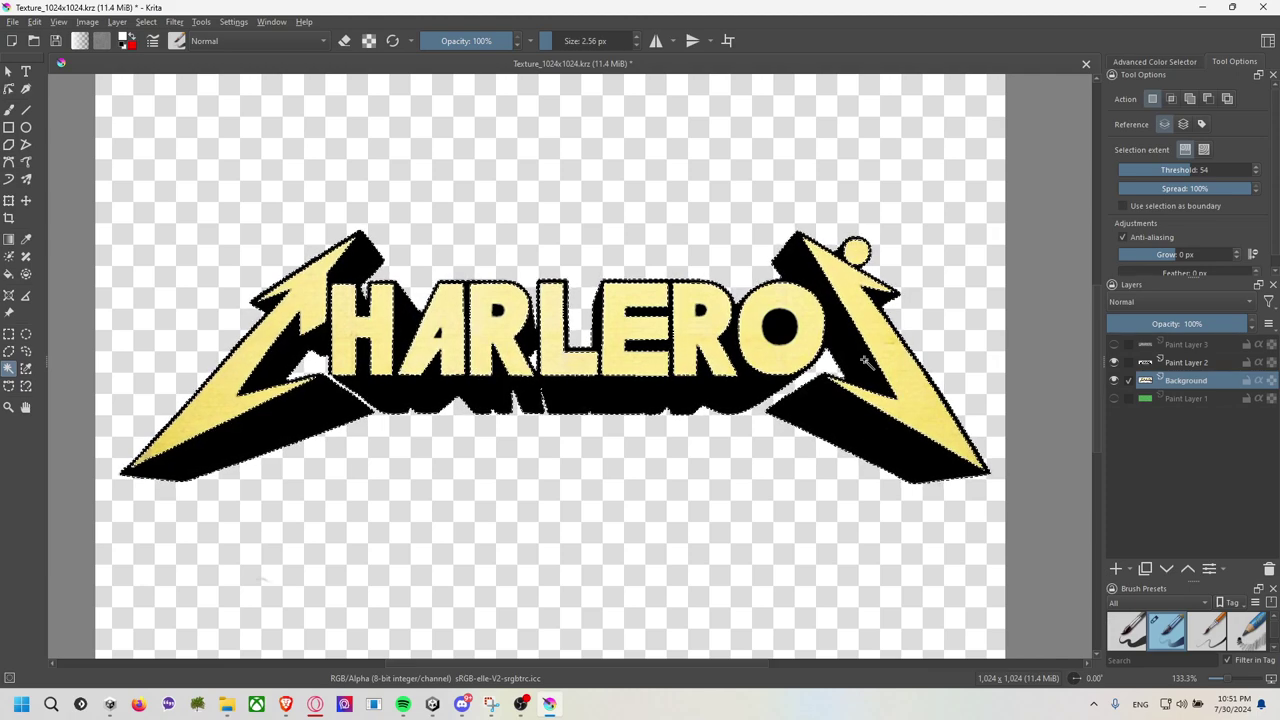
pyautogui.hotkey('ctrl', 'shift', 'i')
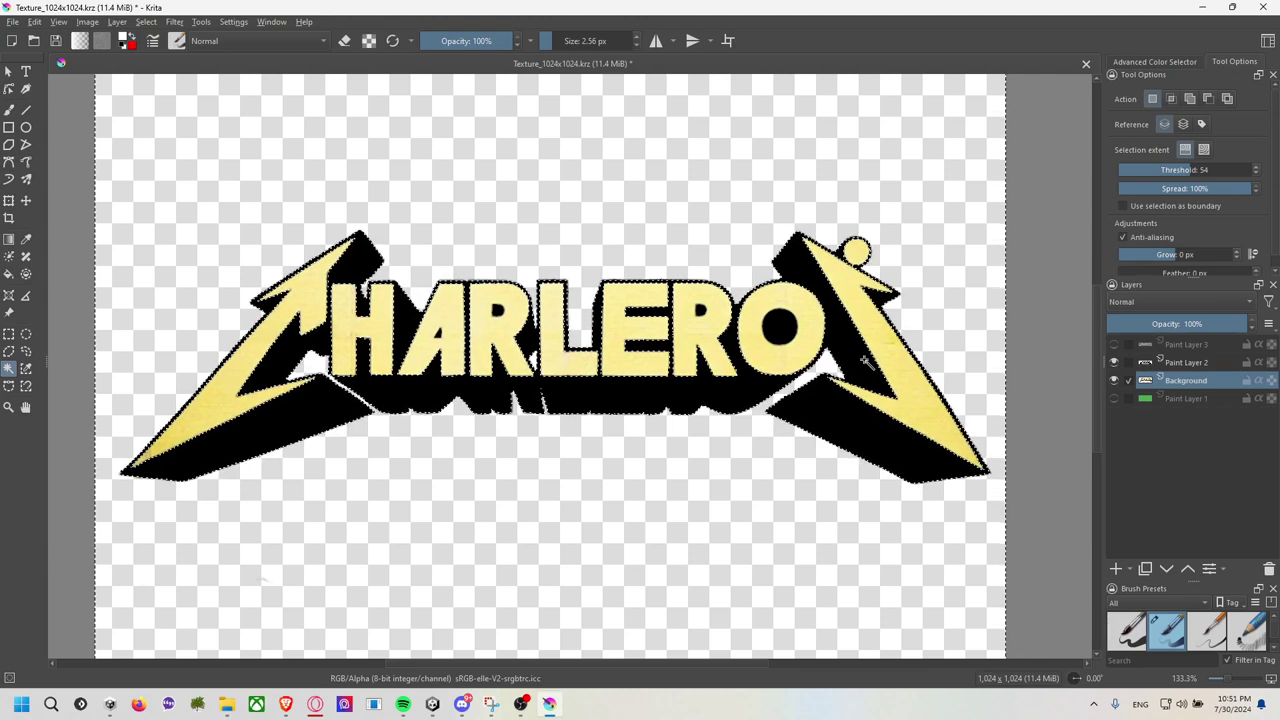
# Hide Paint Layer 2, show the white Paint Layer 3, and deselect.
pyautogui.click(1114, 362)
pyautogui.click(1114, 362)
pyautogui.click(1114, 362)
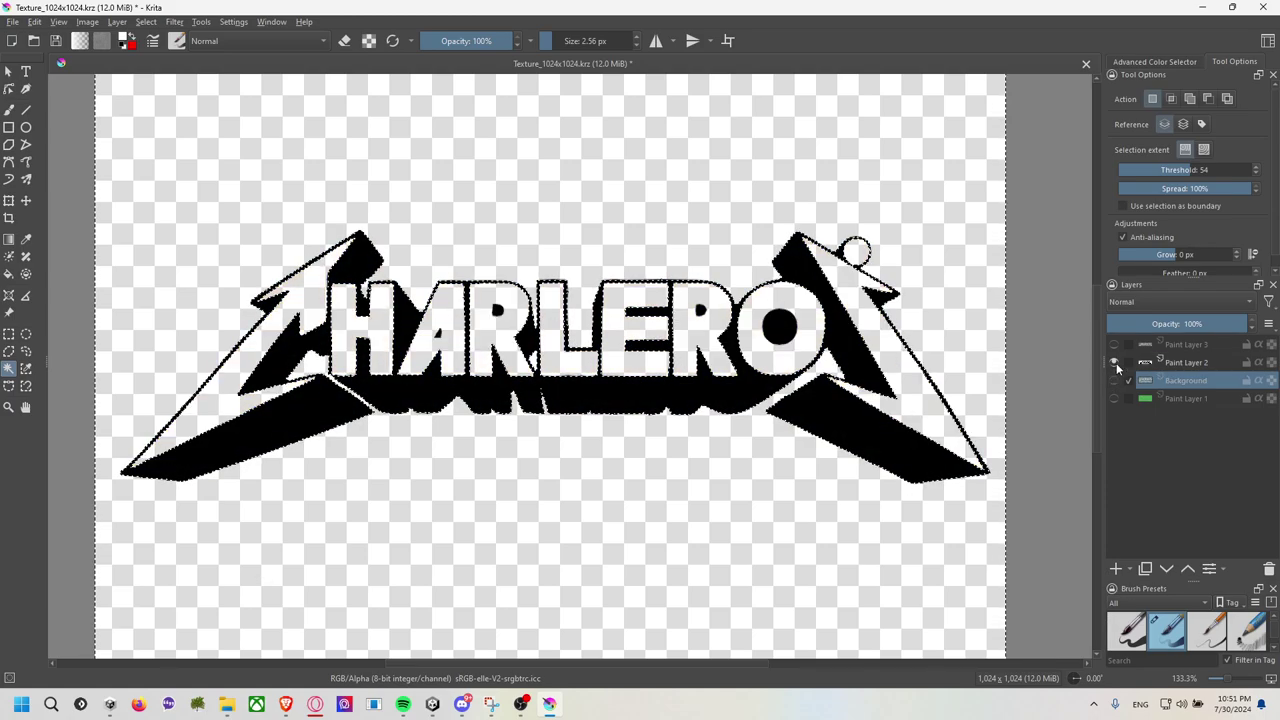
pyautogui.click(1114, 344)
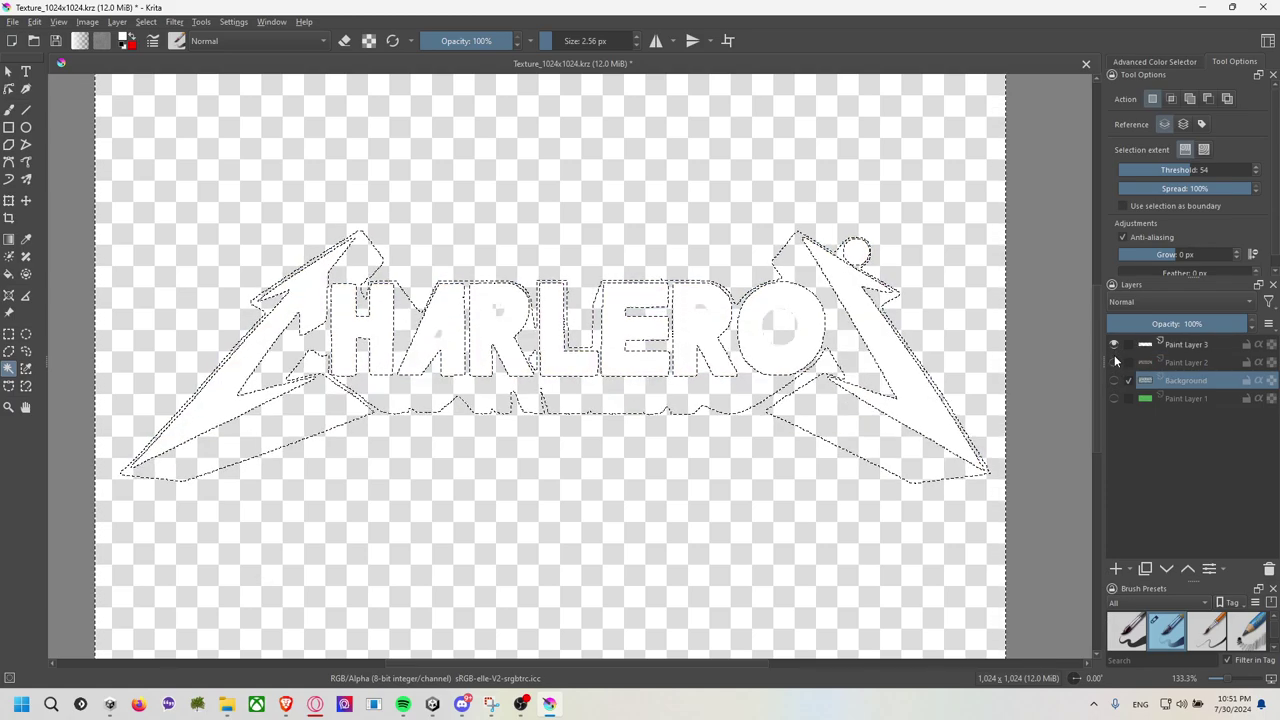
pyautogui.click(12, 336)
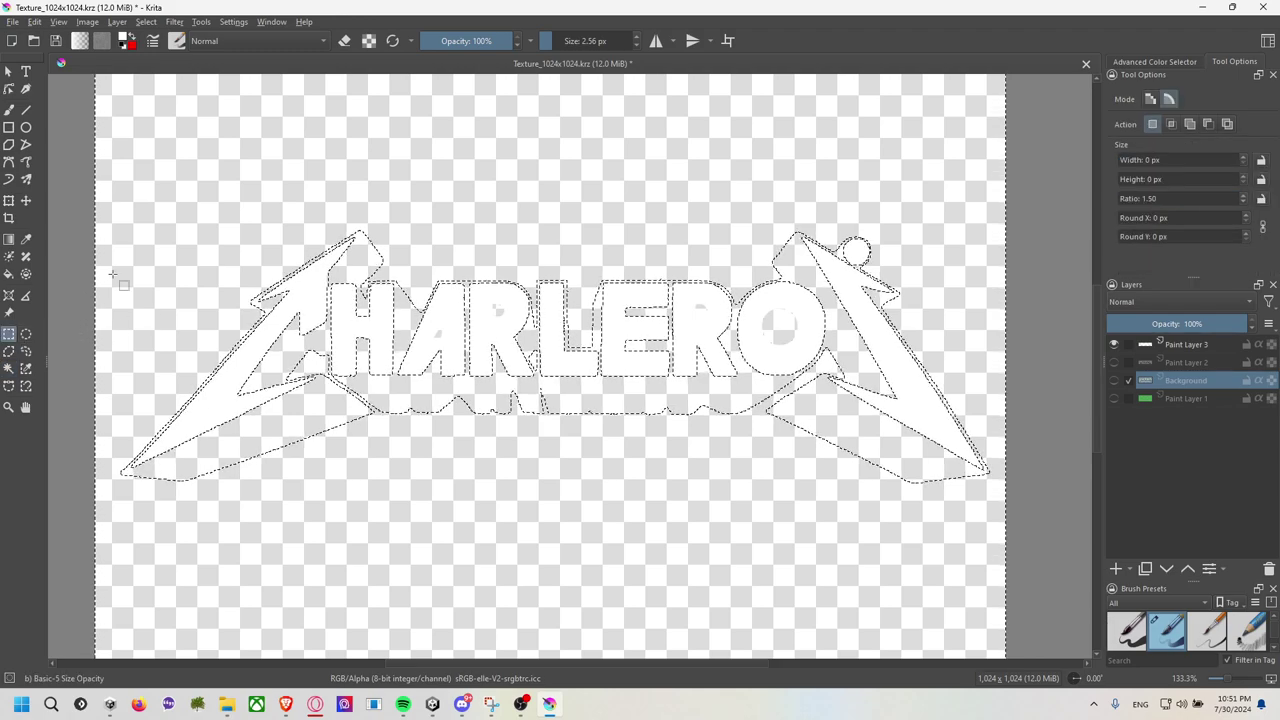
pyautogui.click(112, 273)
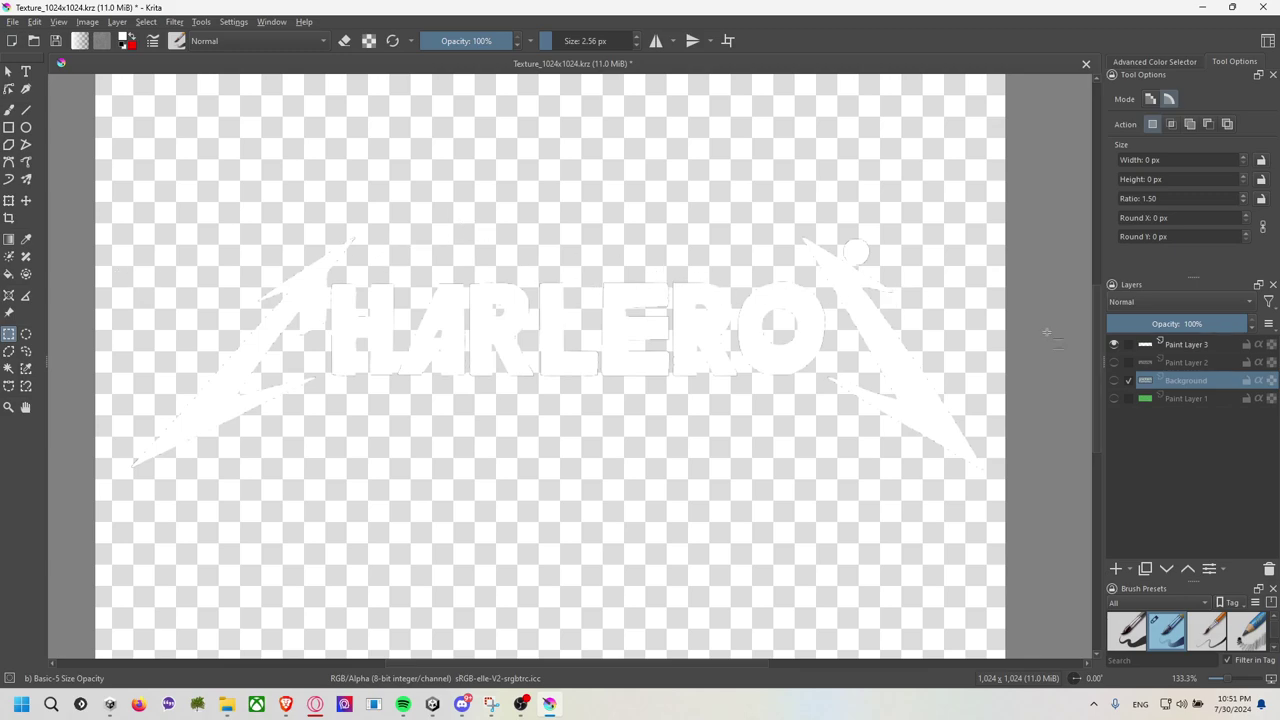
# Rename Paint Layer 3 to 'White' and Paint Layer 2 to 'Black Bagroudn'.
pyautogui.doubleClick(1181, 345)
pyautogui.write('White')
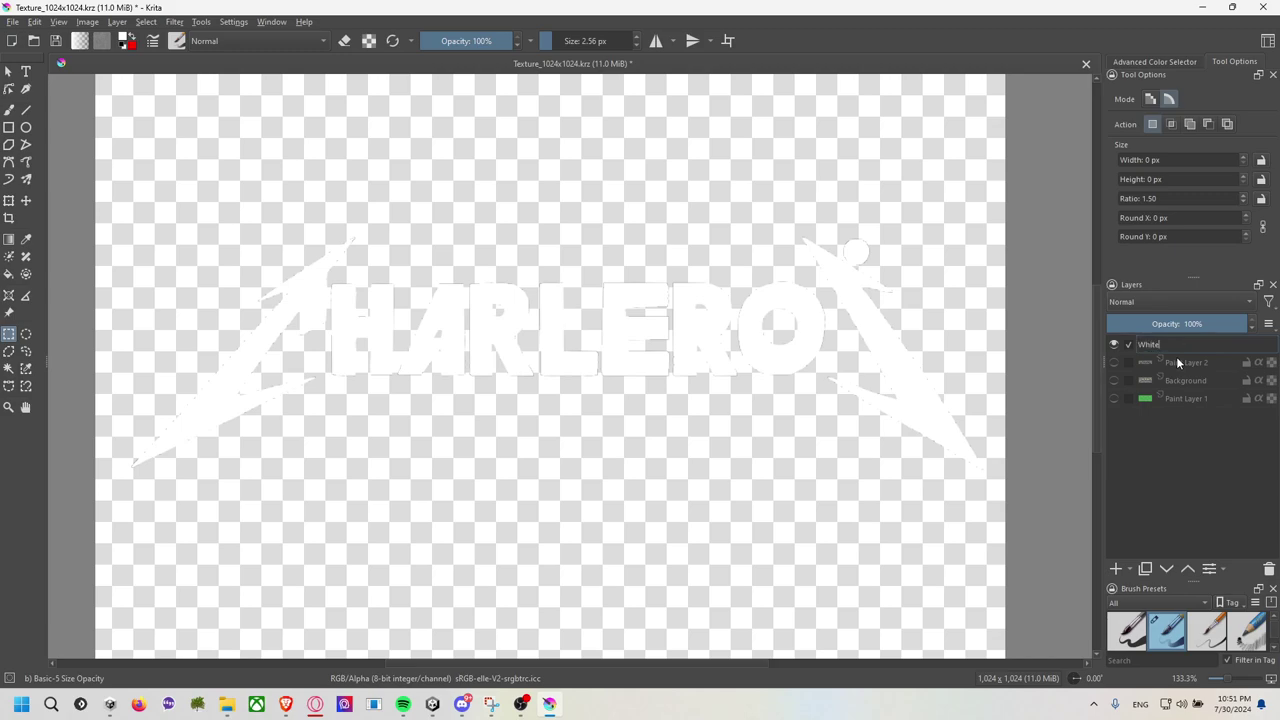
pyautogui.press('Return')
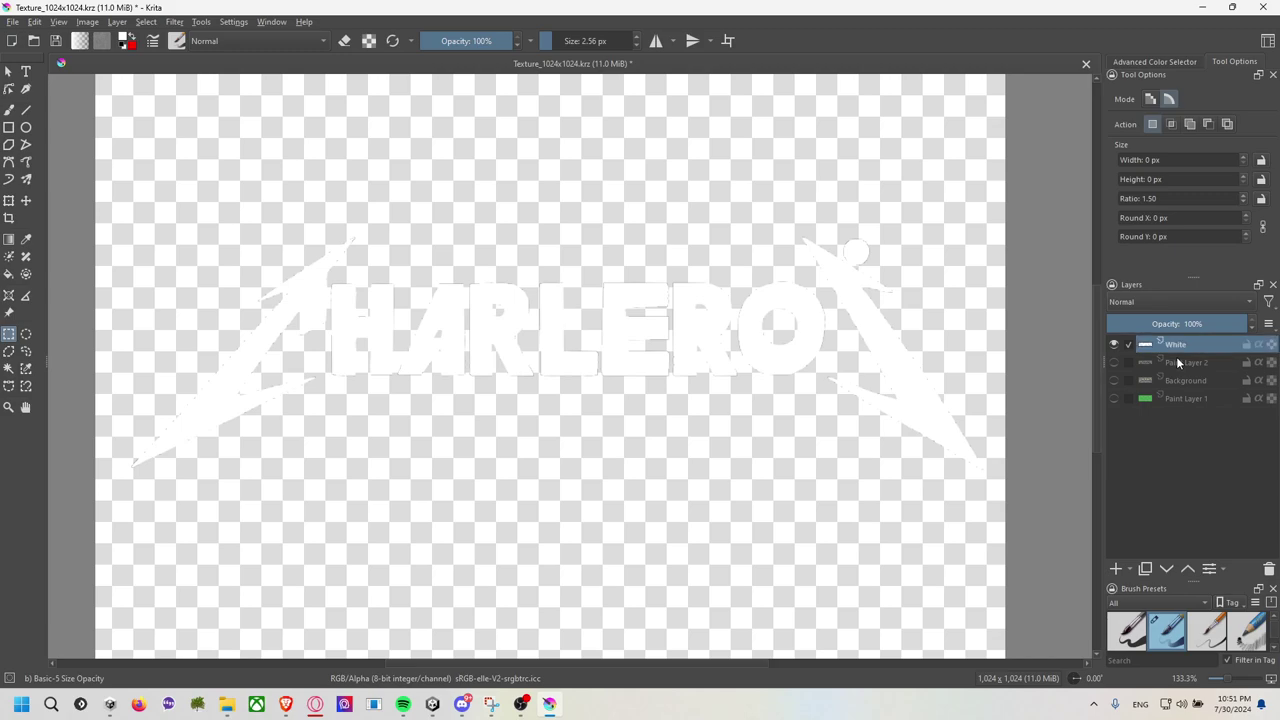
pyautogui.doubleClick(1178, 360)
pyautogui.write('Black Bagroud')
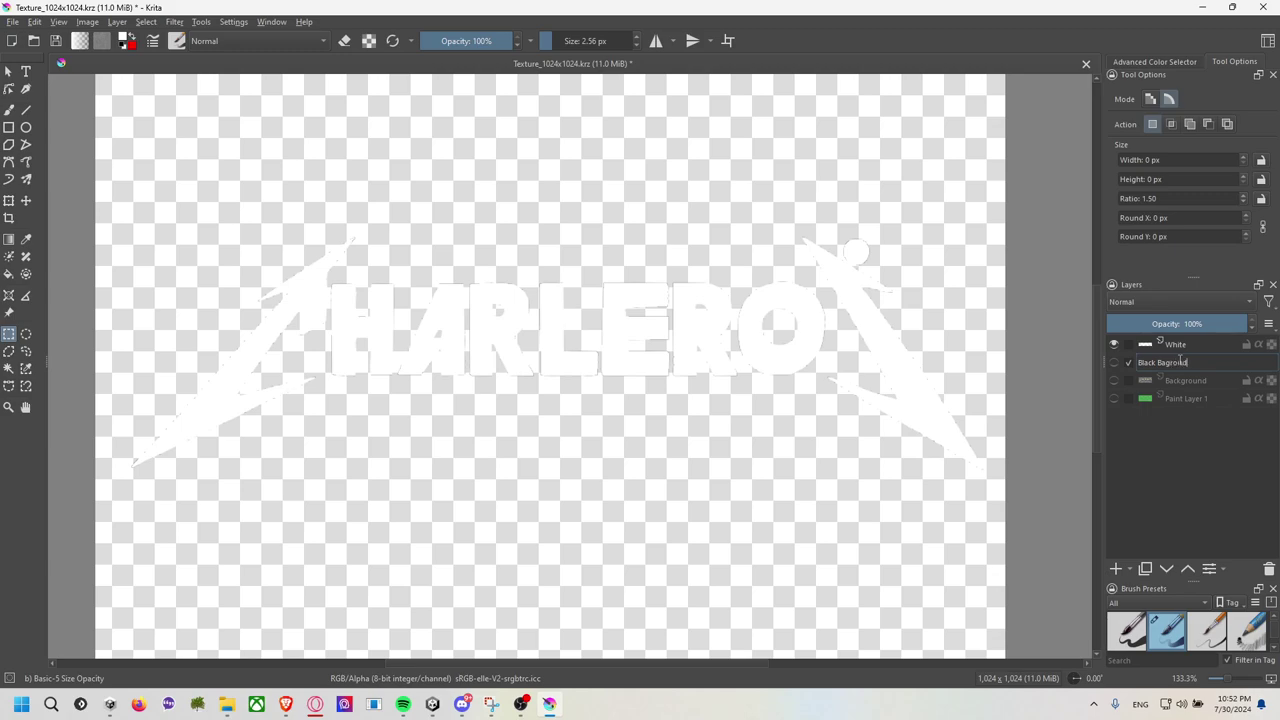
pyautogui.write('s')
pyautogui.press('Return')
# Rename the White layer to 'White background' and make the Black Bagroudn layer visible.
pyautogui.doubleClick(1182, 345)
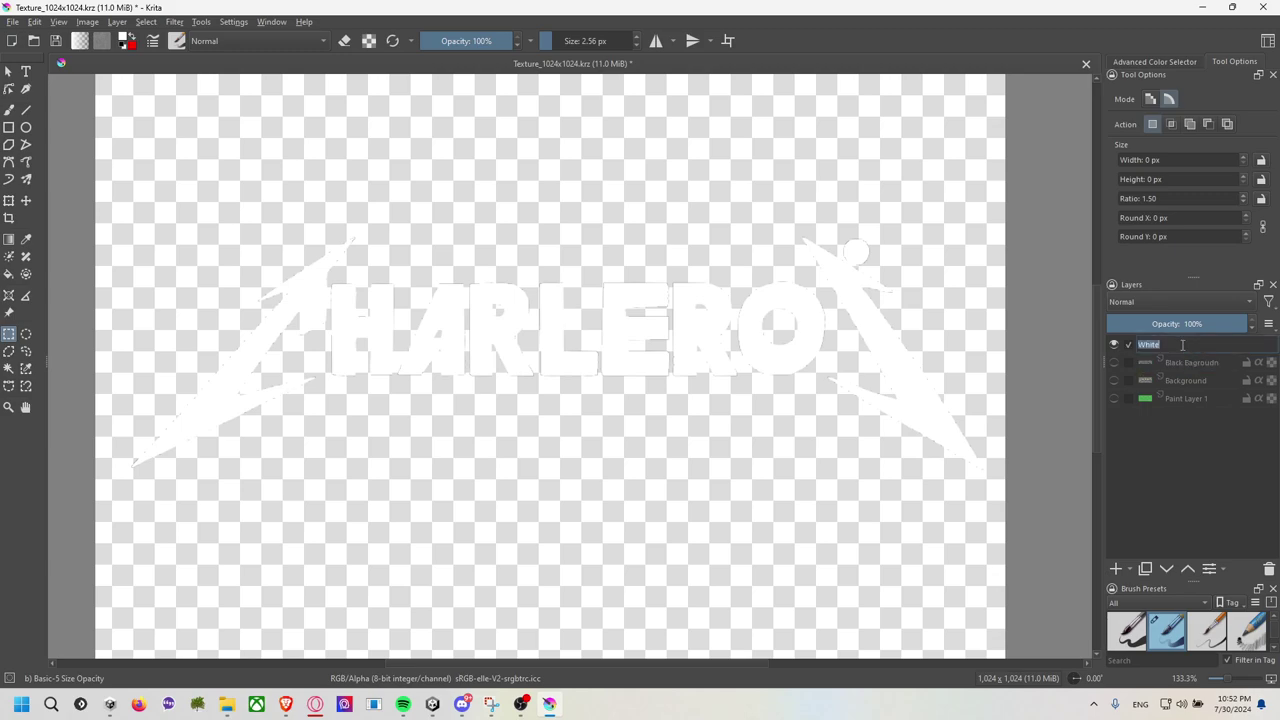
pyautogui.write('W')
pyautogui.press('Return')
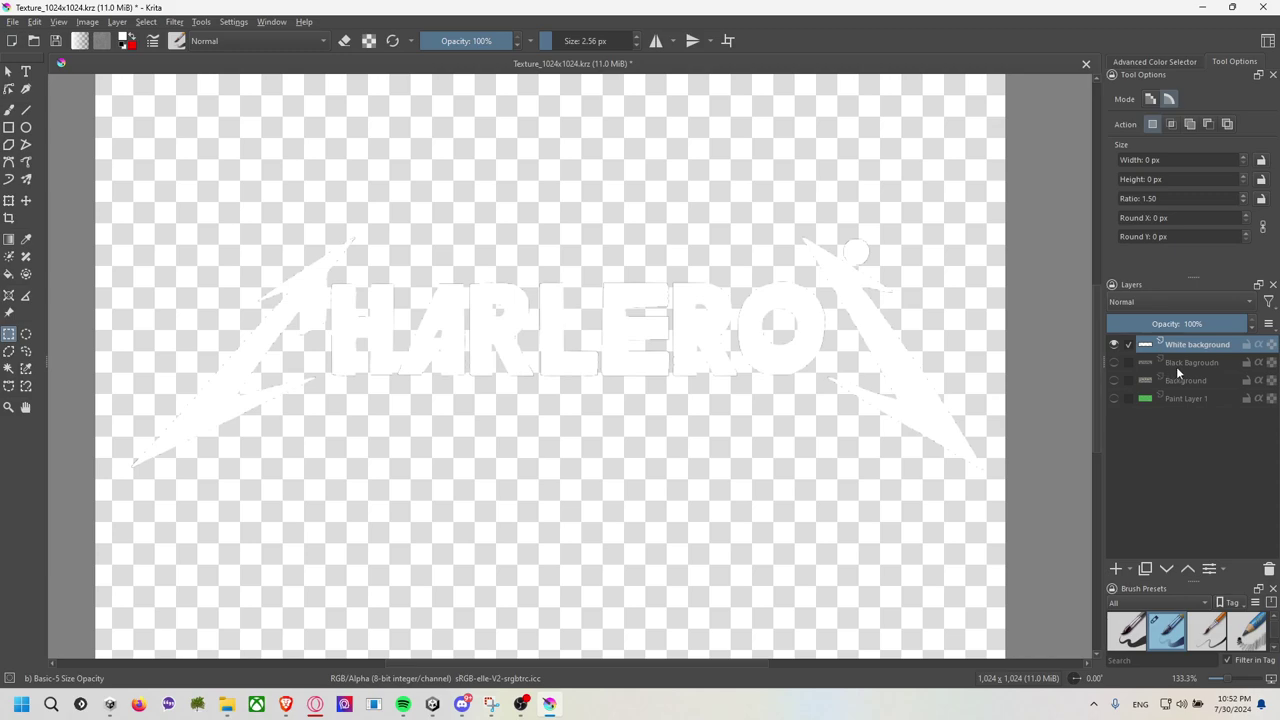
pyautogui.click(1115, 362)
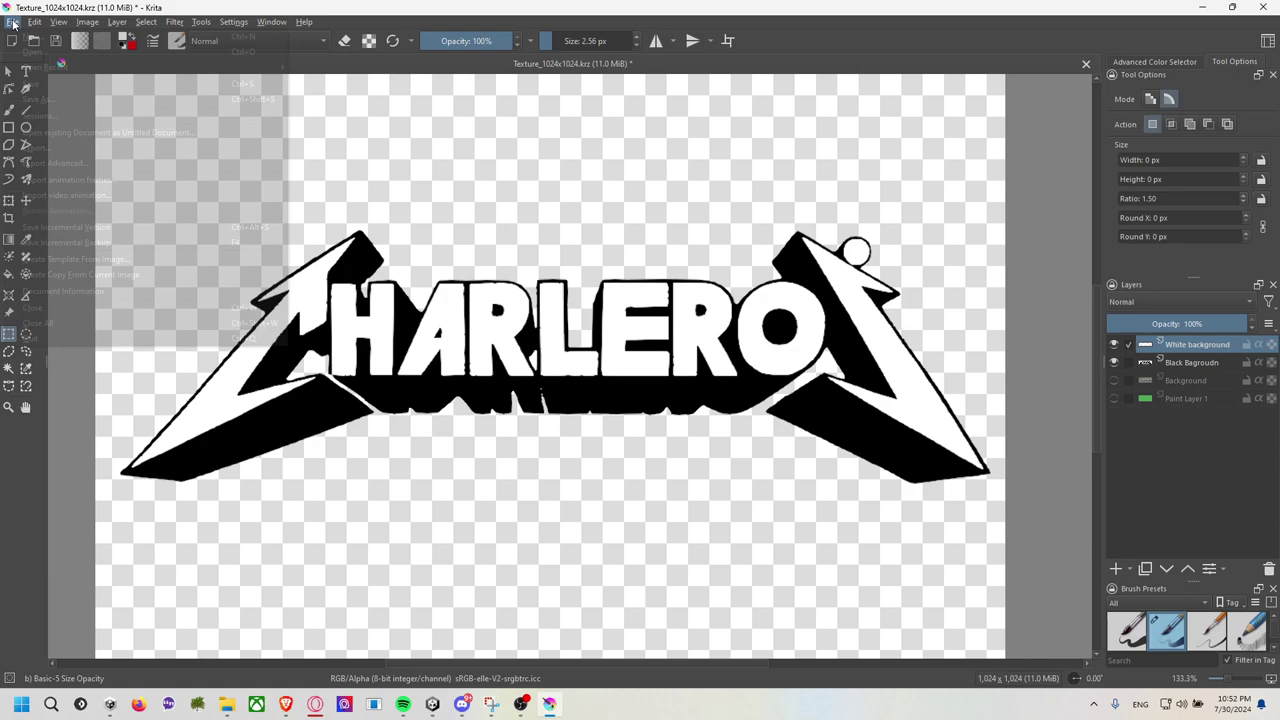
# Open Save As for Texture_1024x1024.krz in ZCharleroiZ and show the file format list.
pyautogui.click(13, 21)
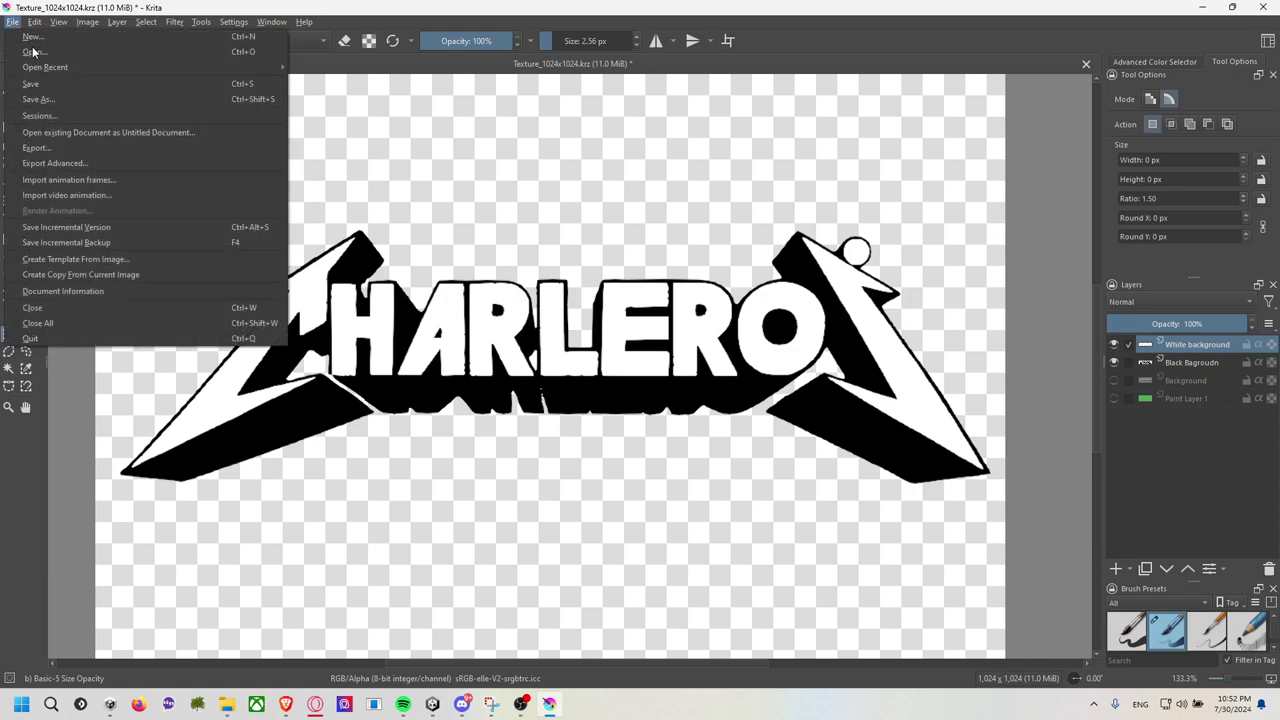
pyautogui.click(57, 98)
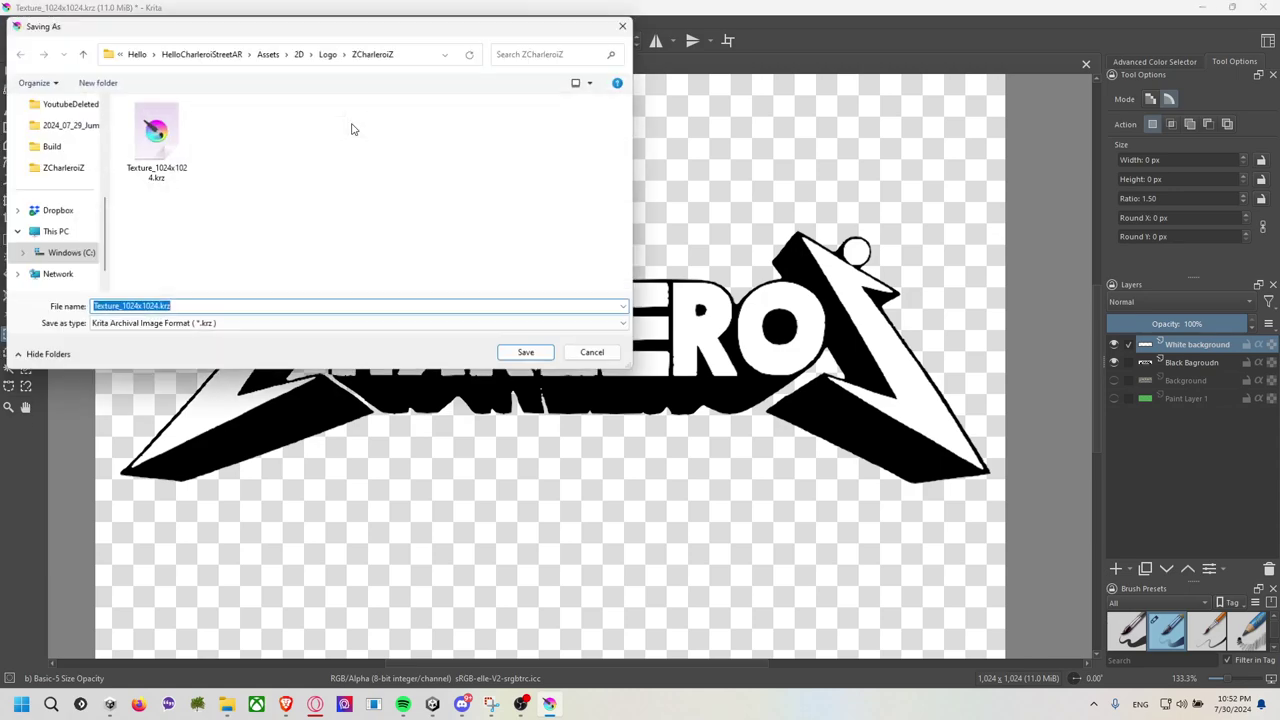
pyautogui.click(300, 323)
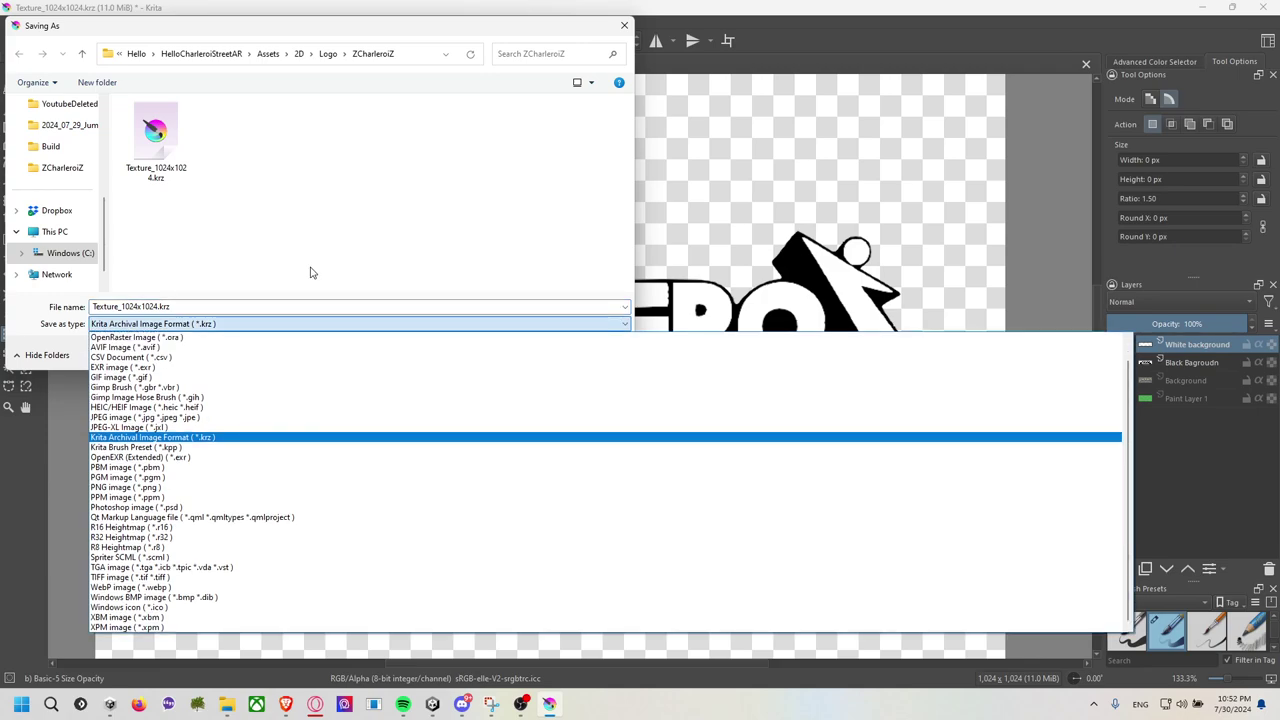
# Abandon Save As and start a File > Export with PNG as the format.
pyautogui.click(197, 487)
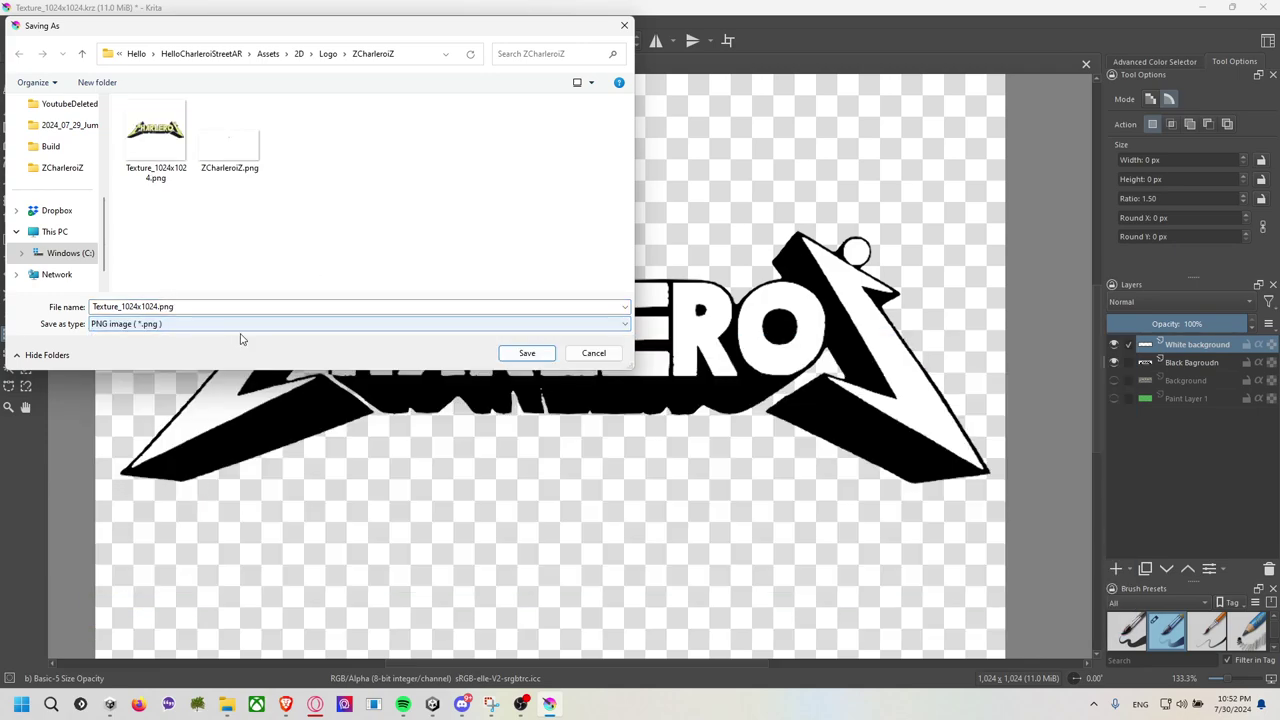
pyautogui.click(594, 353)
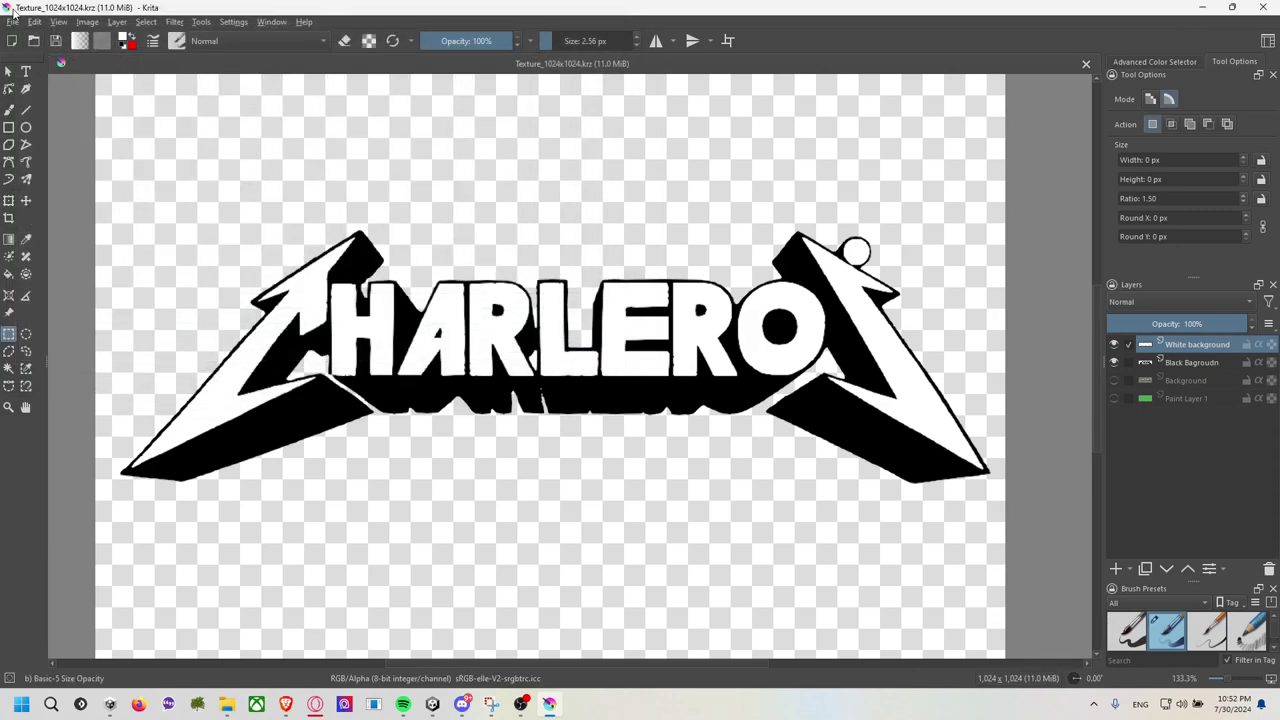
pyautogui.click(13, 21)
pyautogui.click(78, 153)
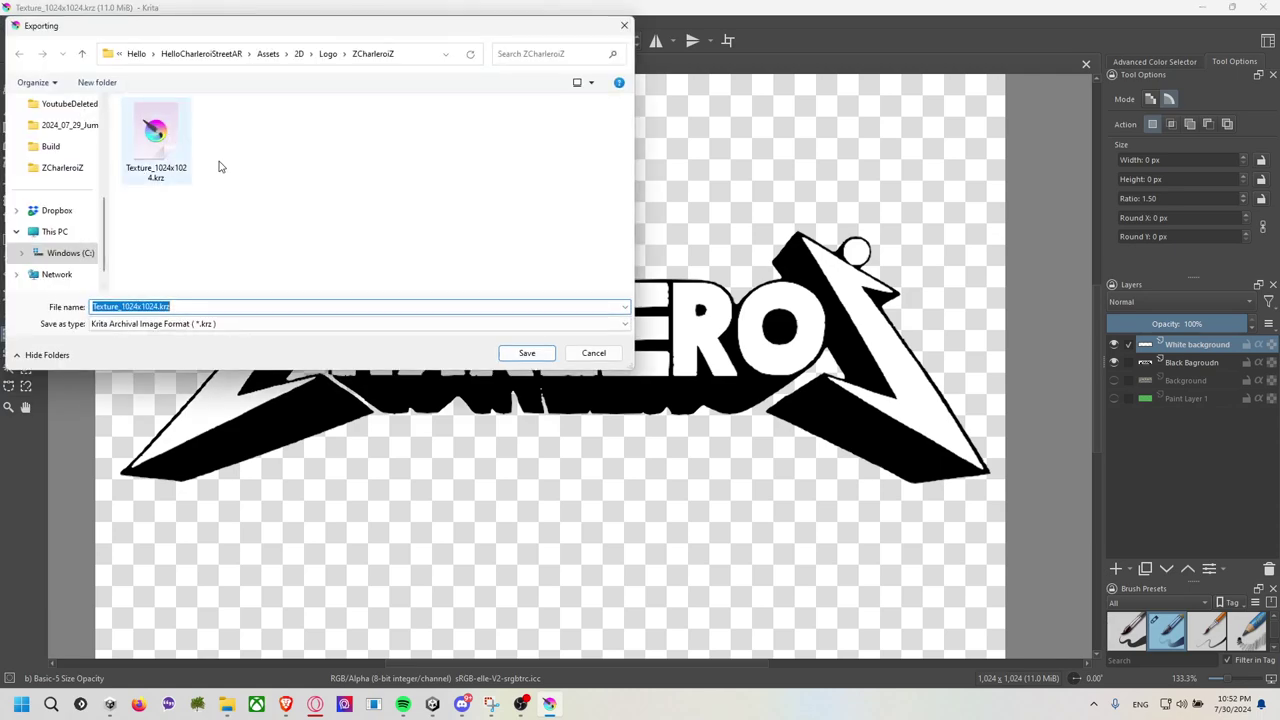
pyautogui.click(256, 325)
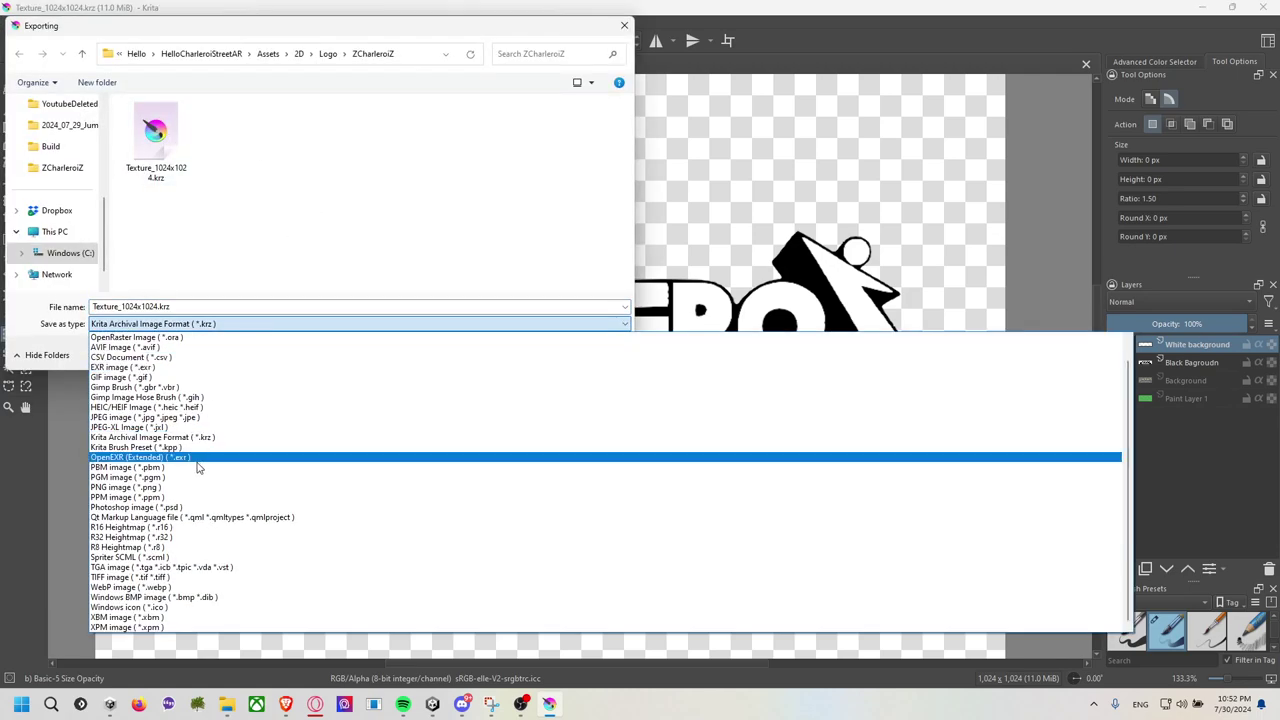
pyautogui.click(182, 488)
# Name the export Texture_1024x1024_BlackWhite.png and accept the PNG options.
pyautogui.click(214, 306)
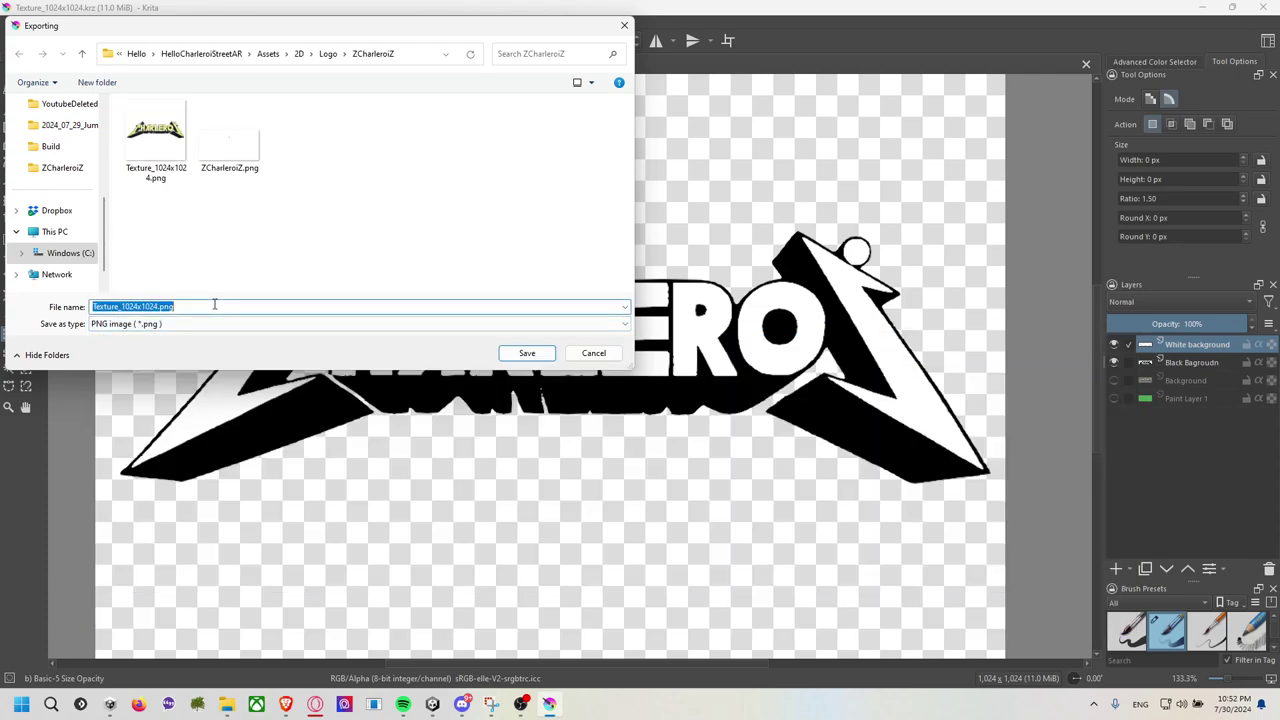
pyautogui.click(214, 306)
pyautogui.write('_')
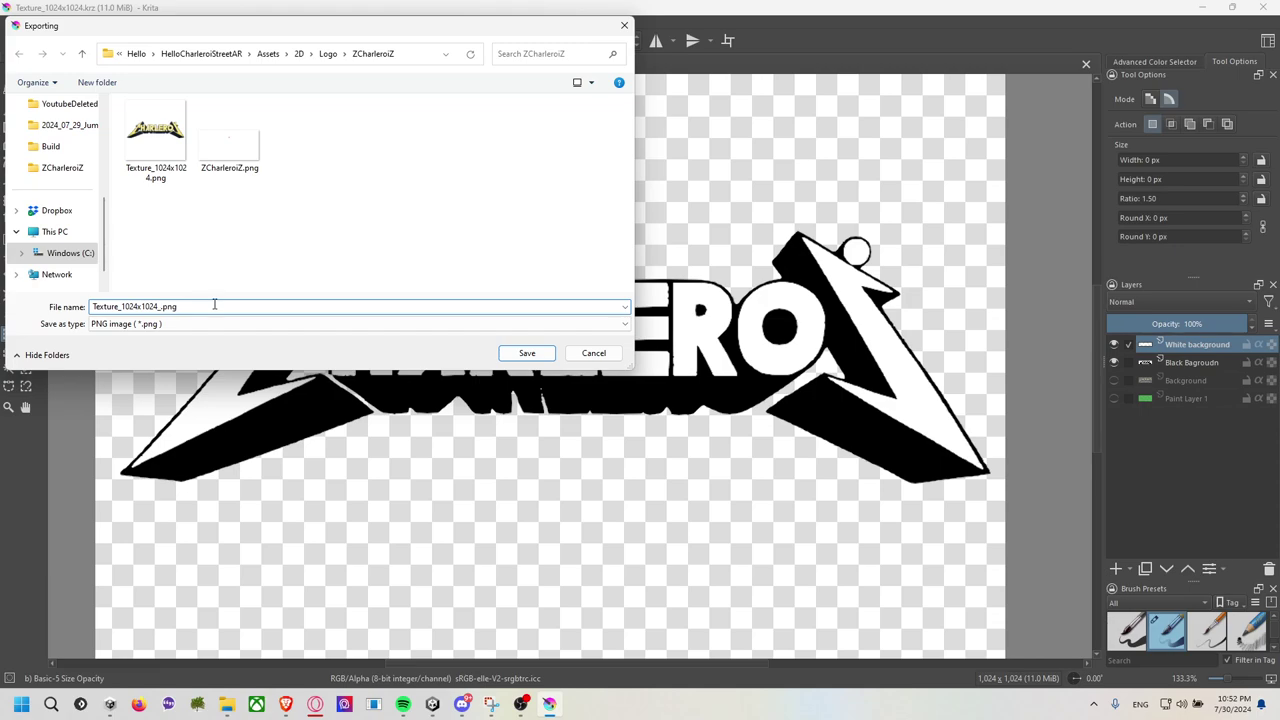
pyautogui.write('Fu')
pyautogui.press('BackSpace')
pyautogui.press('BackSpace')
pyautogui.press('BackSpace')
pyautogui.press('BackSpace')
pyautogui.write('Ba')
pyautogui.write('ckBackground')
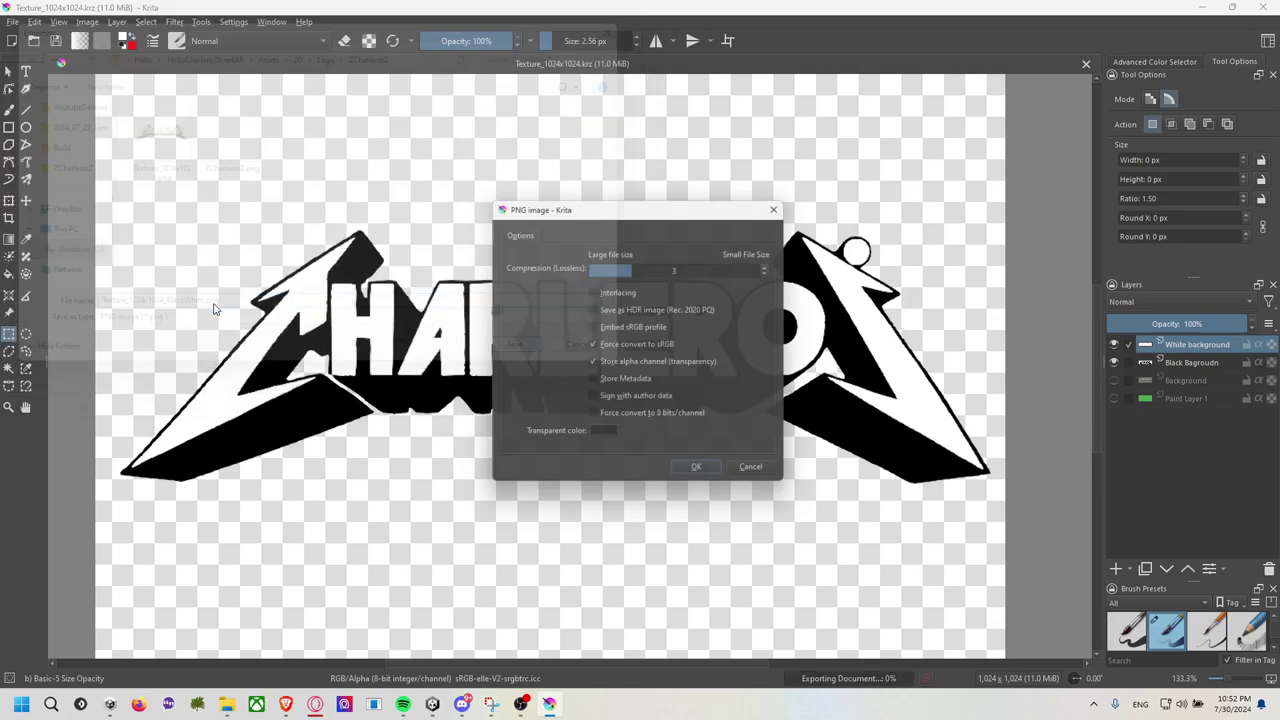
pyautogui.press('Return')
pyautogui.click(705, 476)
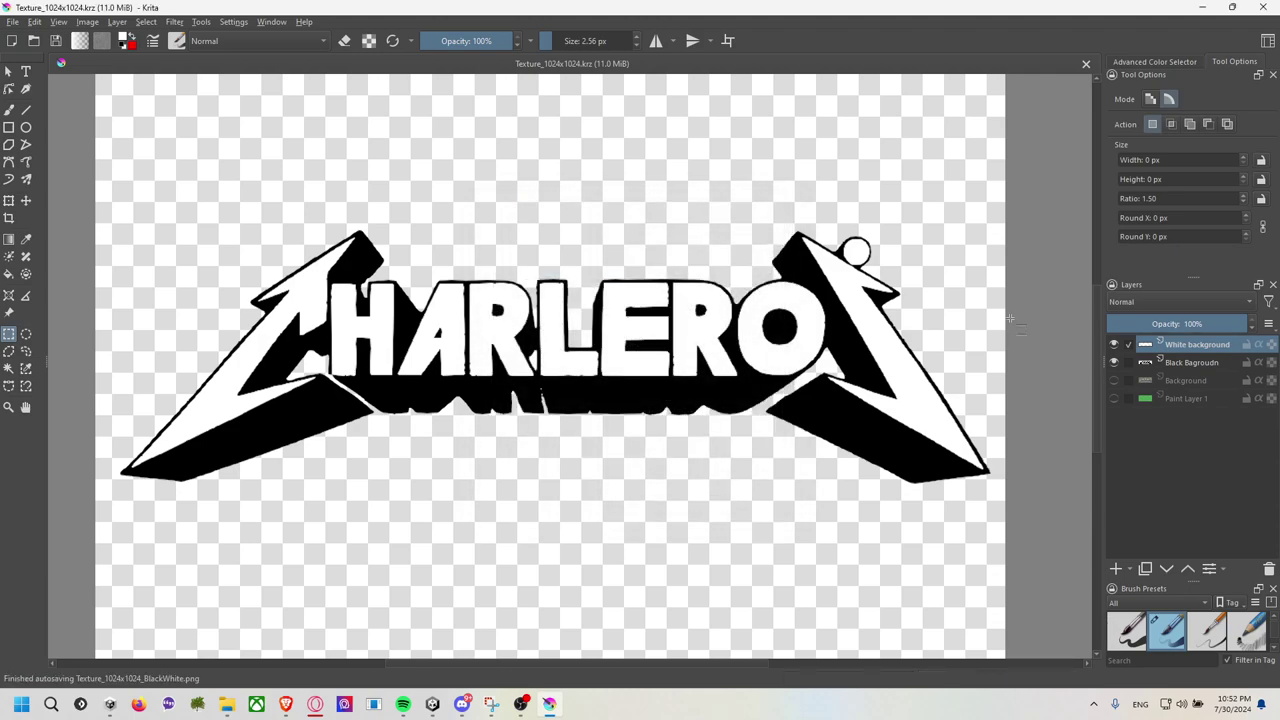
# Hide White background and export the black-only logo as Texture_1024x1024_BlackBackground.png.
pyautogui.click(1130, 358)
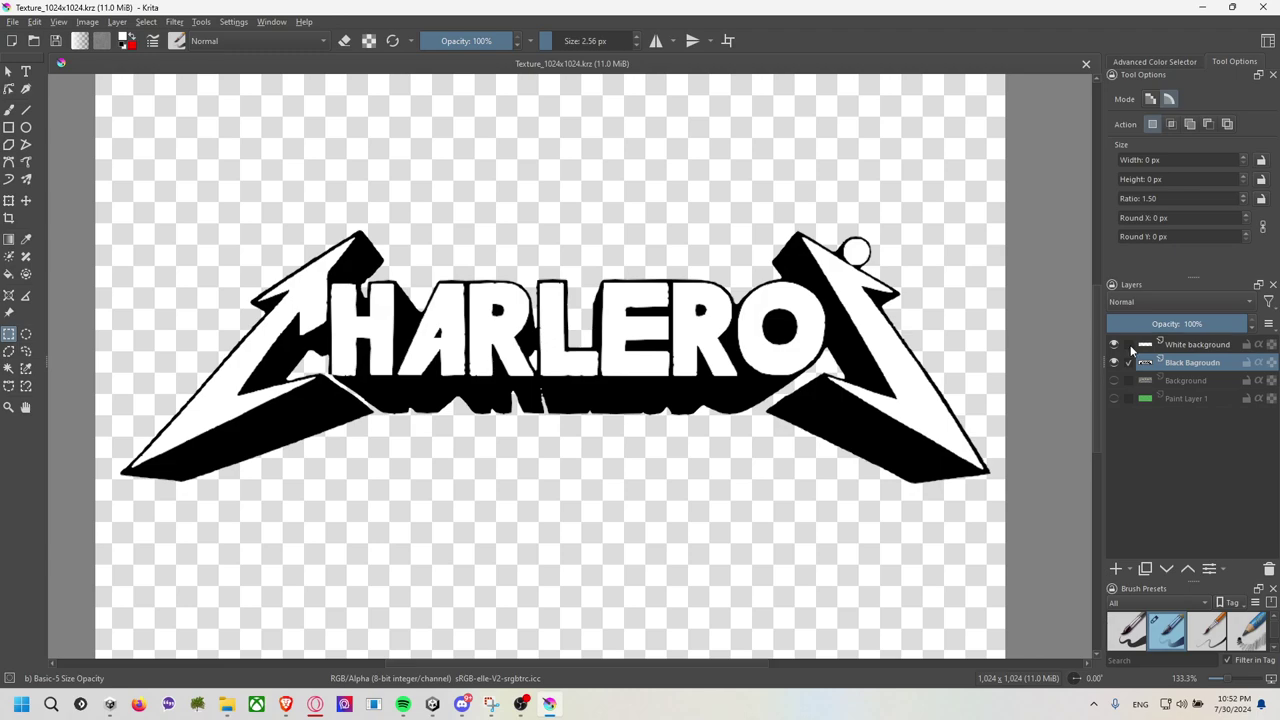
pyautogui.click(1113, 347)
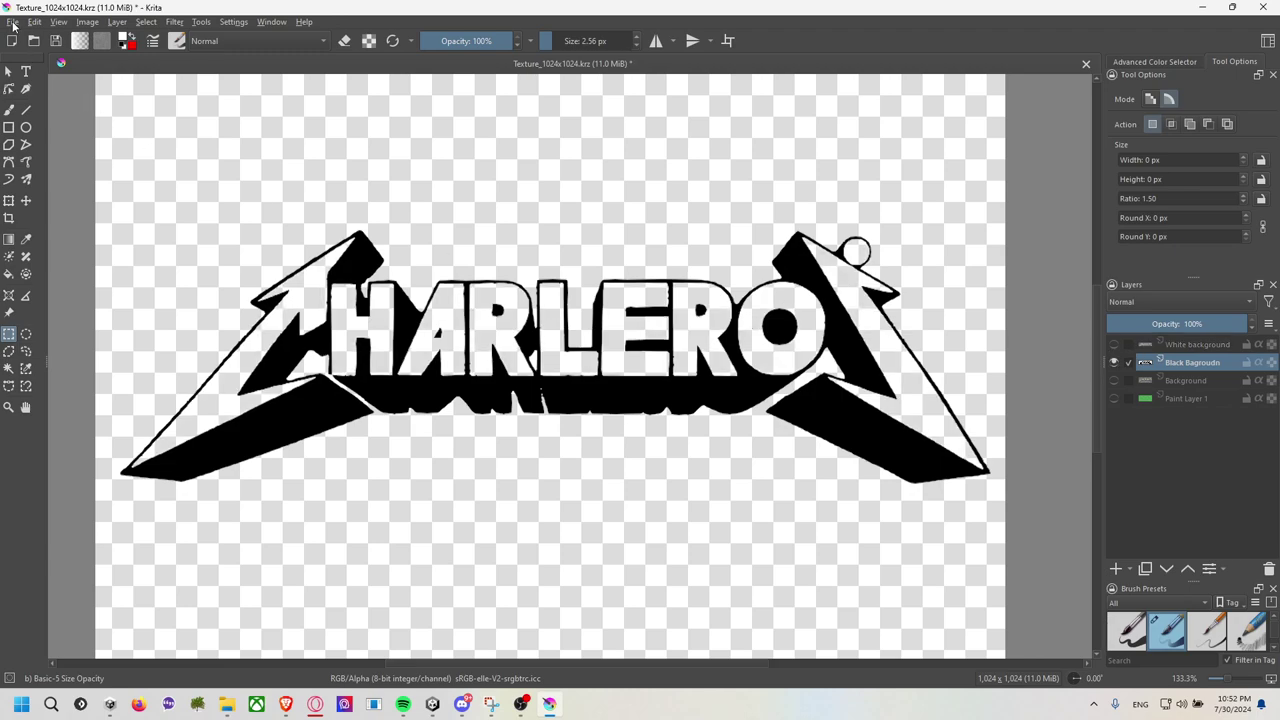
pyautogui.click(13, 21)
pyautogui.click(94, 155)
pyautogui.press('End')
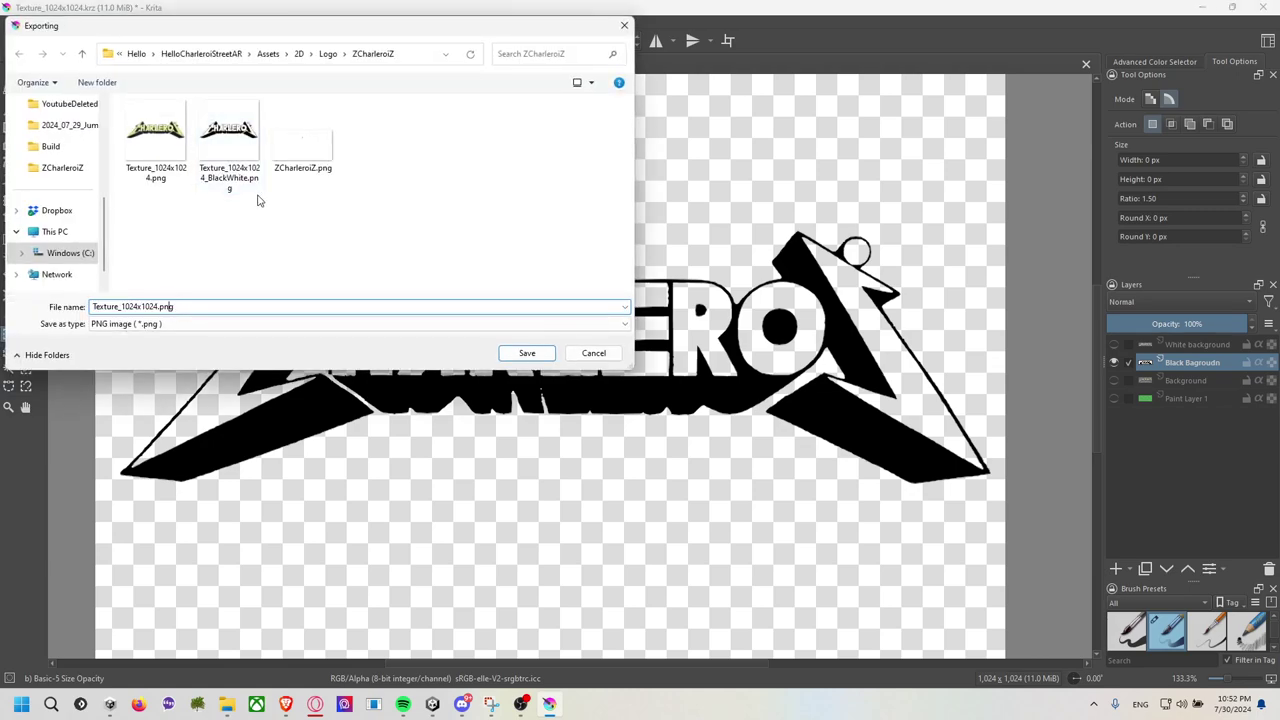
pyautogui.write('_Blac')
pyautogui.write('kBackgro')
pyautogui.write('und')
pyautogui.press('Return')
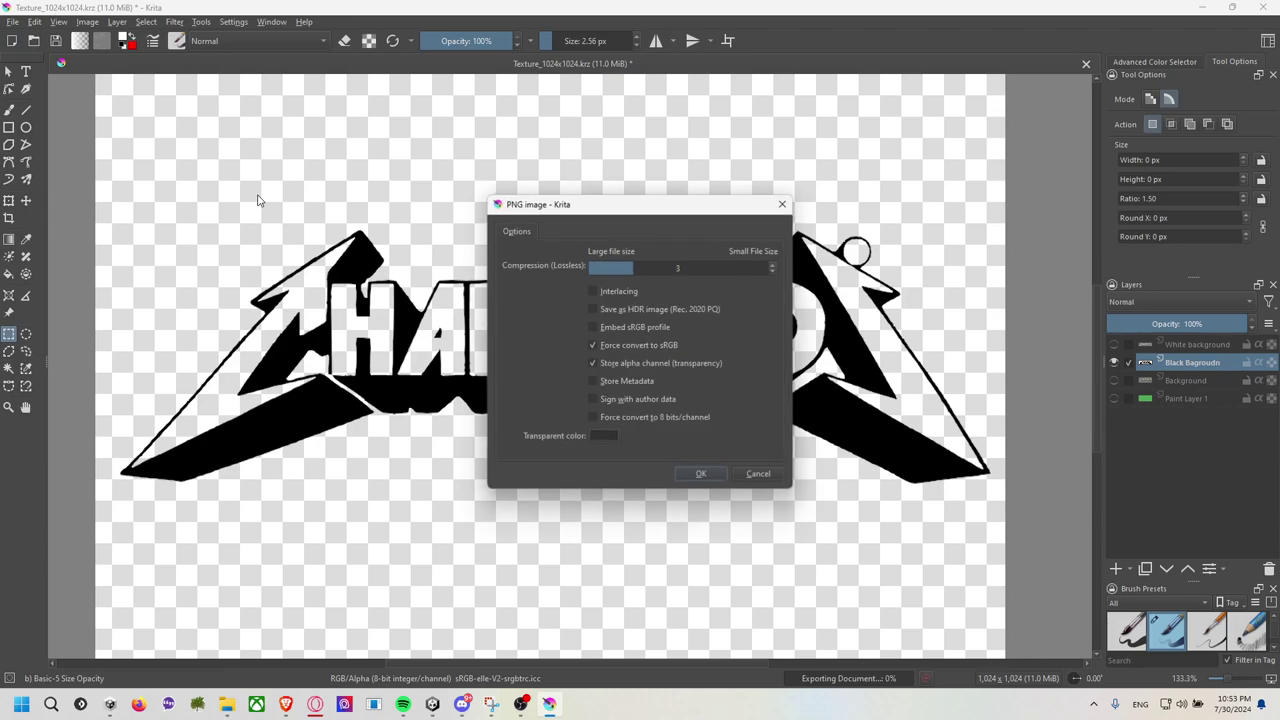
pyautogui.click(700, 473)
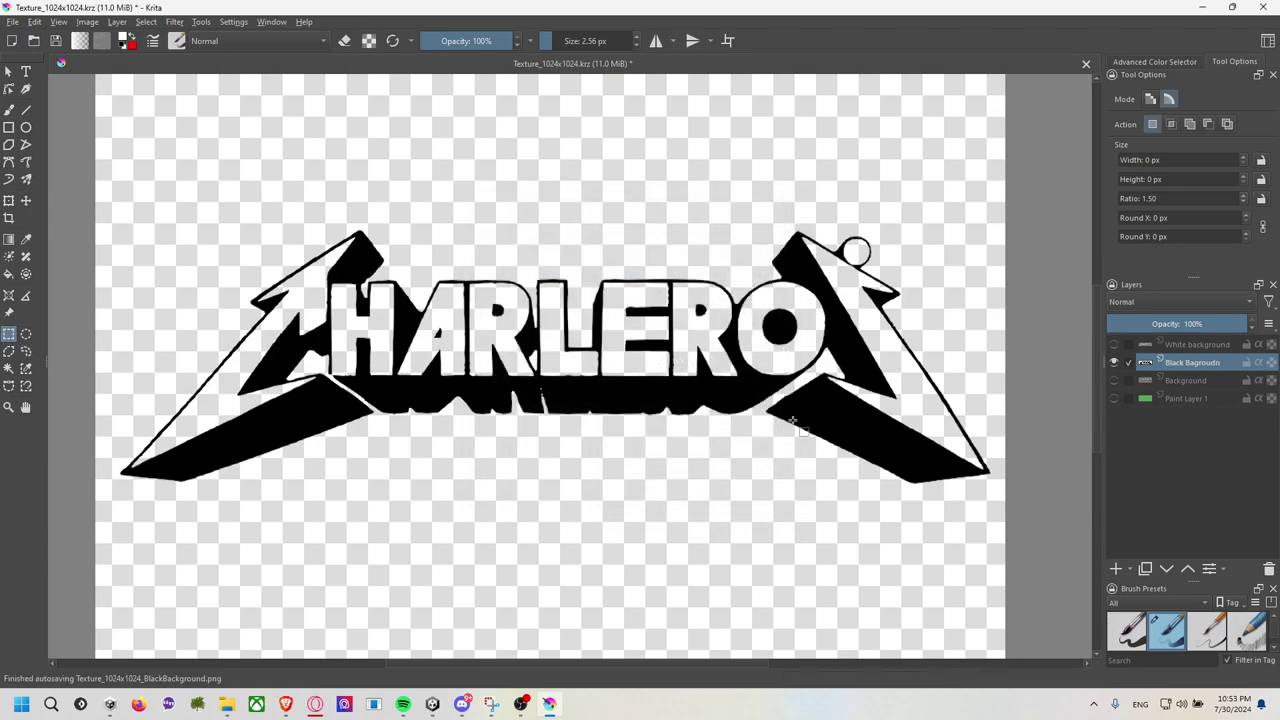
# Show White background and export the white-only logo as a PNG with a WhiteForground suffix.
pyautogui.click(1114, 344)
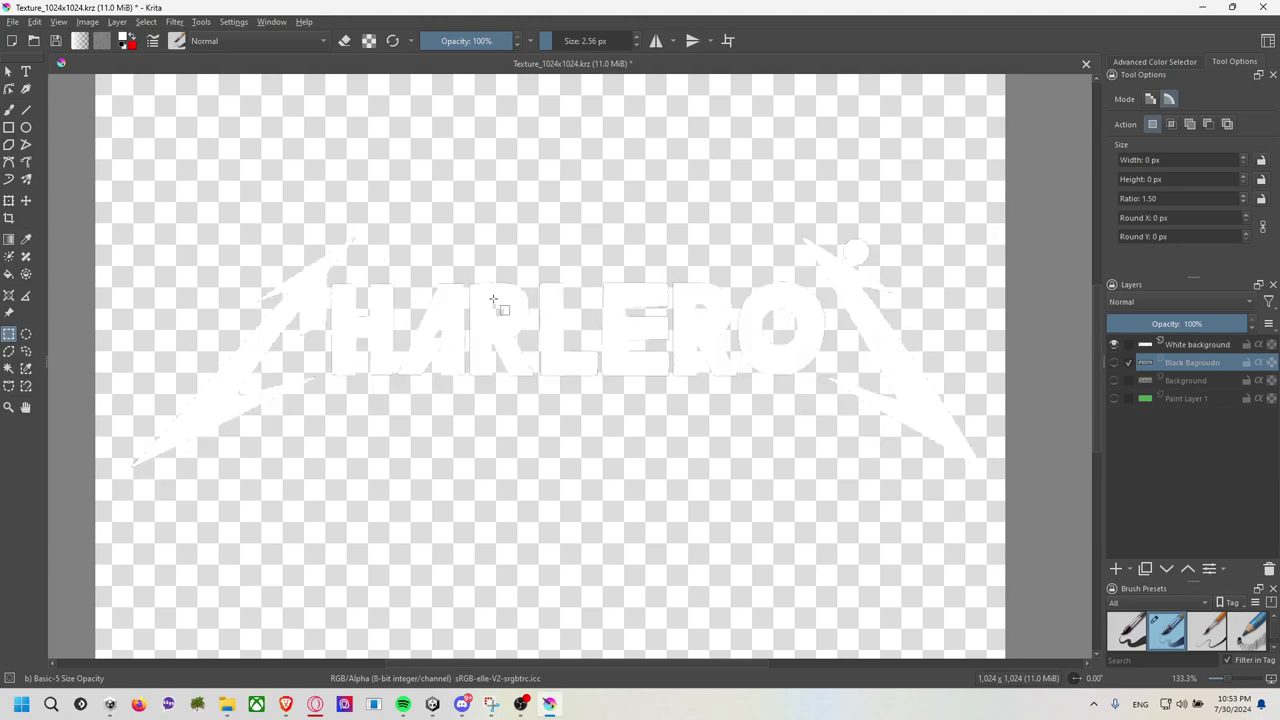
pyautogui.click(13, 21)
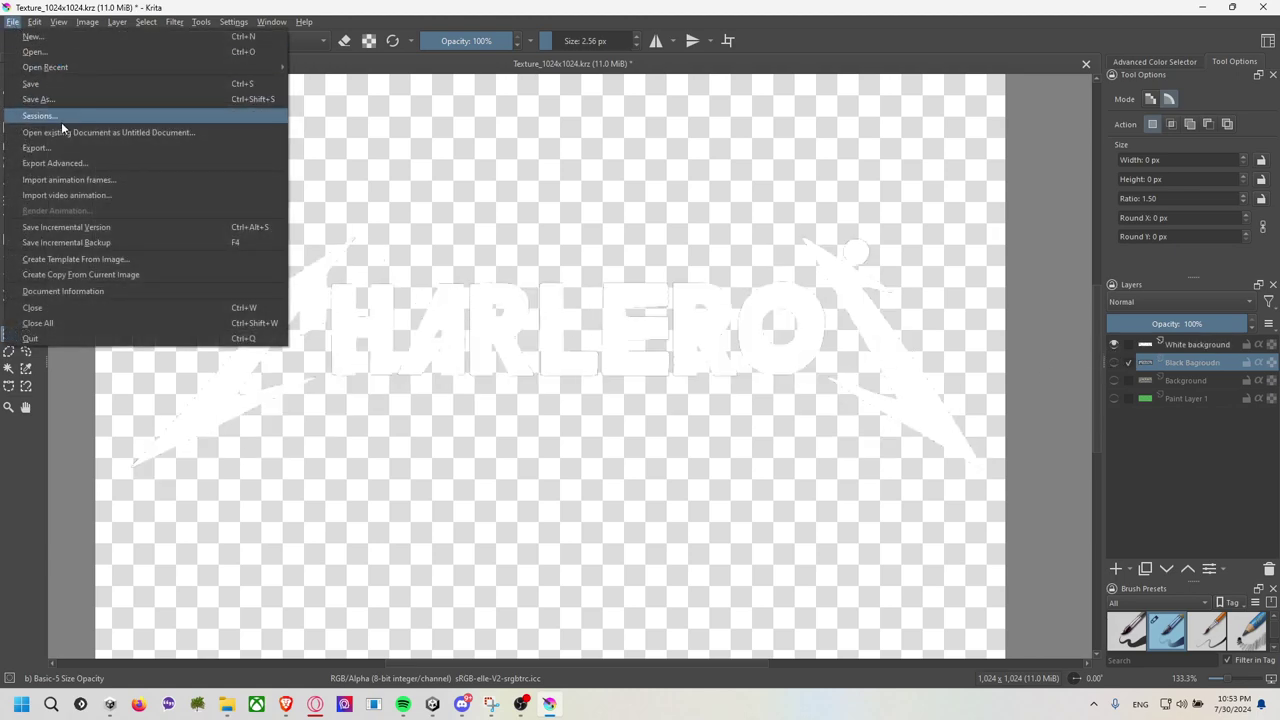
pyautogui.click(77, 148)
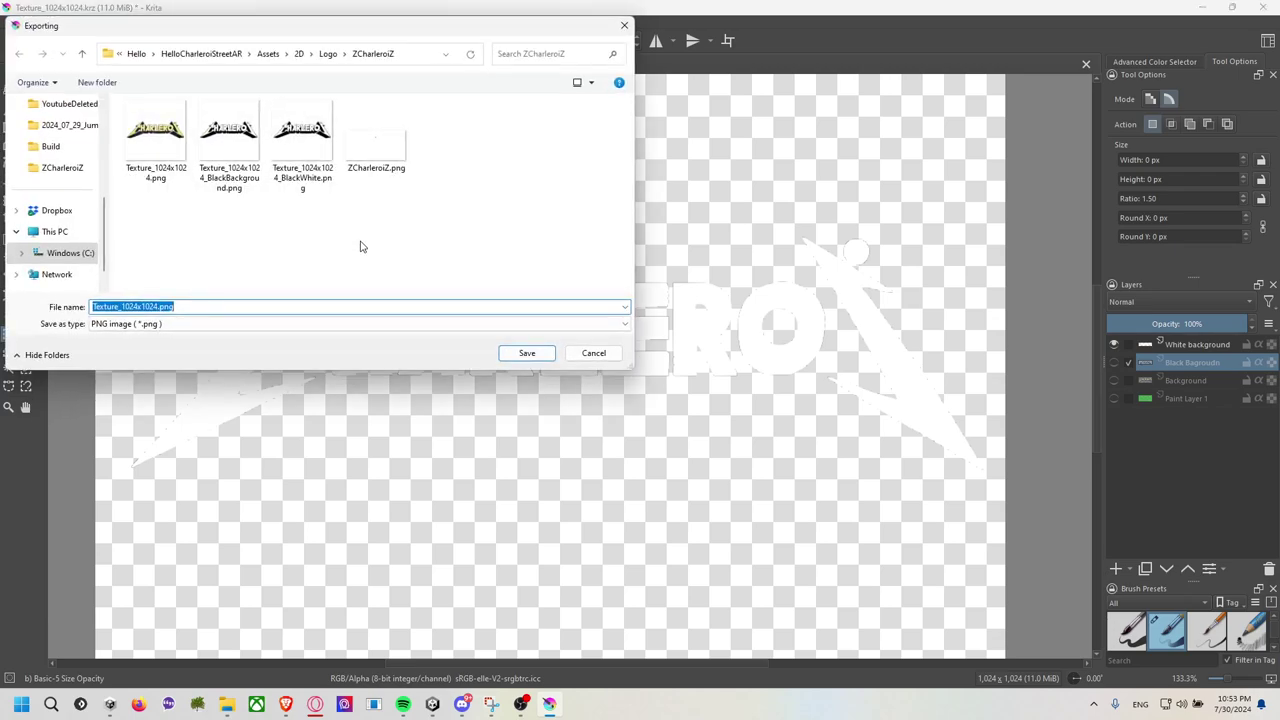
pyautogui.press('End')
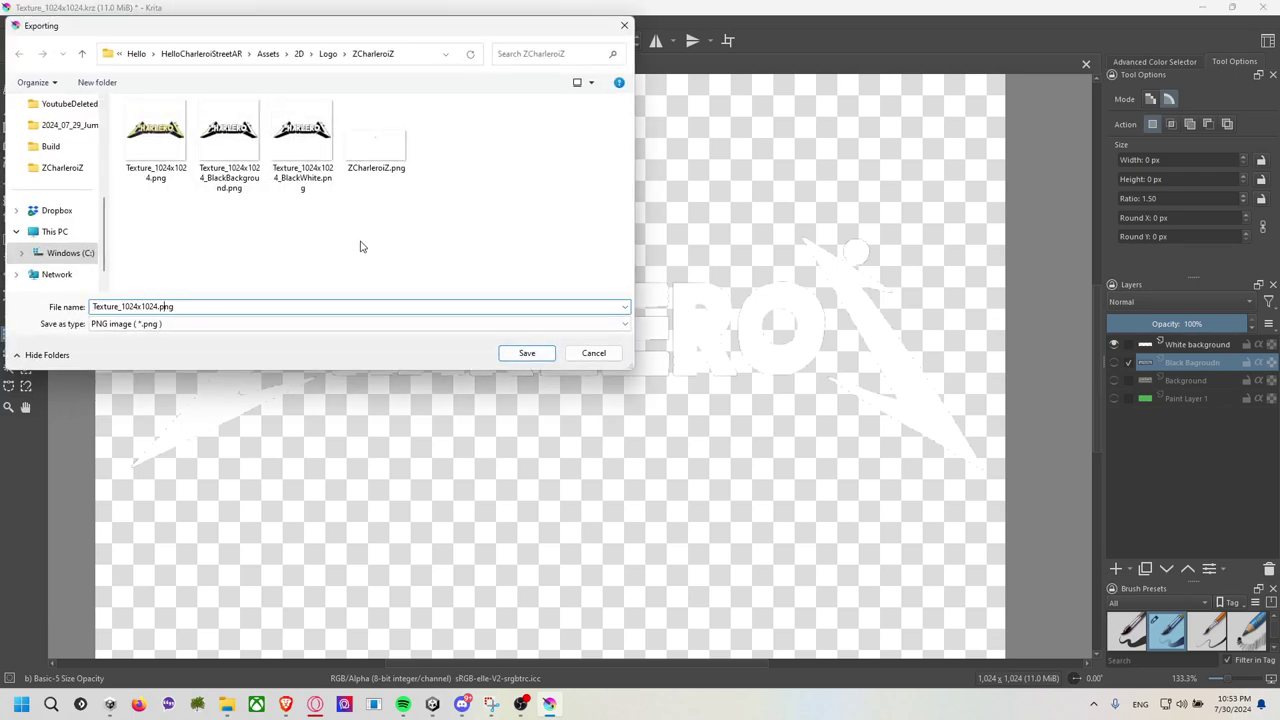
pyautogui.write('_Whi')
pyautogui.write('te')
pyautogui.write('B')
pyautogui.write('orgroun')
pyautogui.write('d')
pyautogui.press('Return')
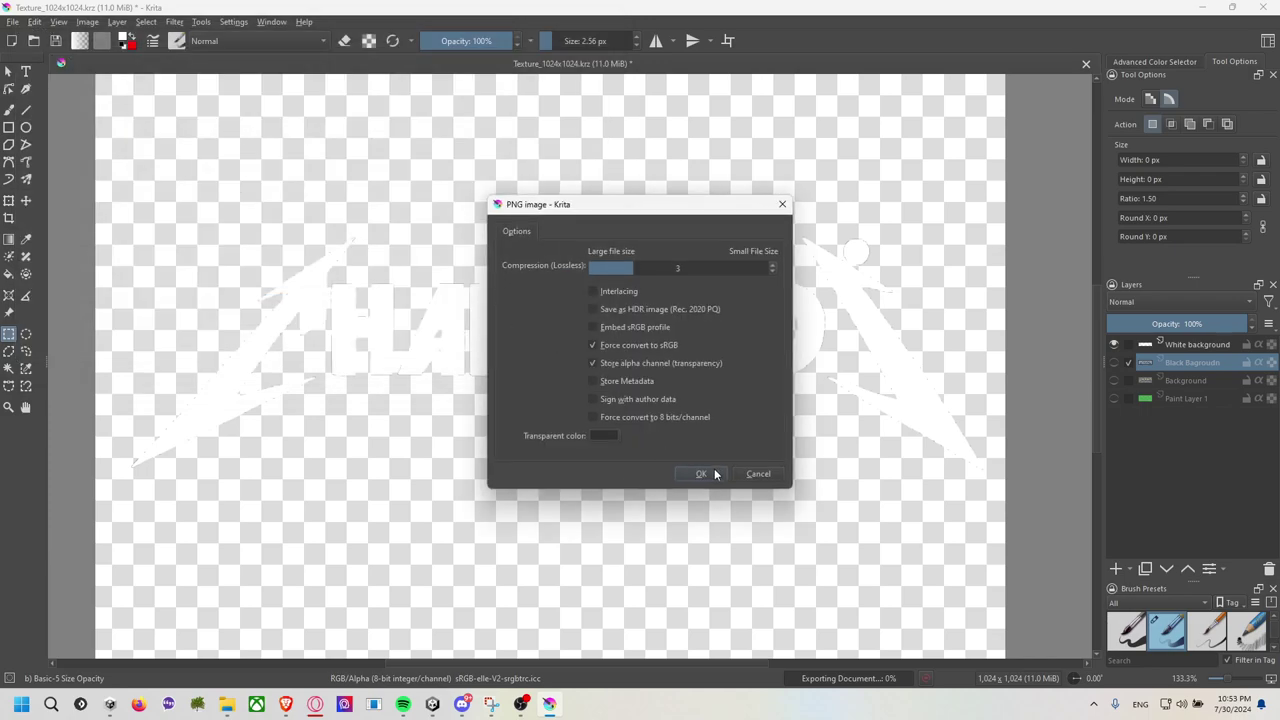
pyautogui.click(715, 474)
pyautogui.hotkey('alt', 'Tab')
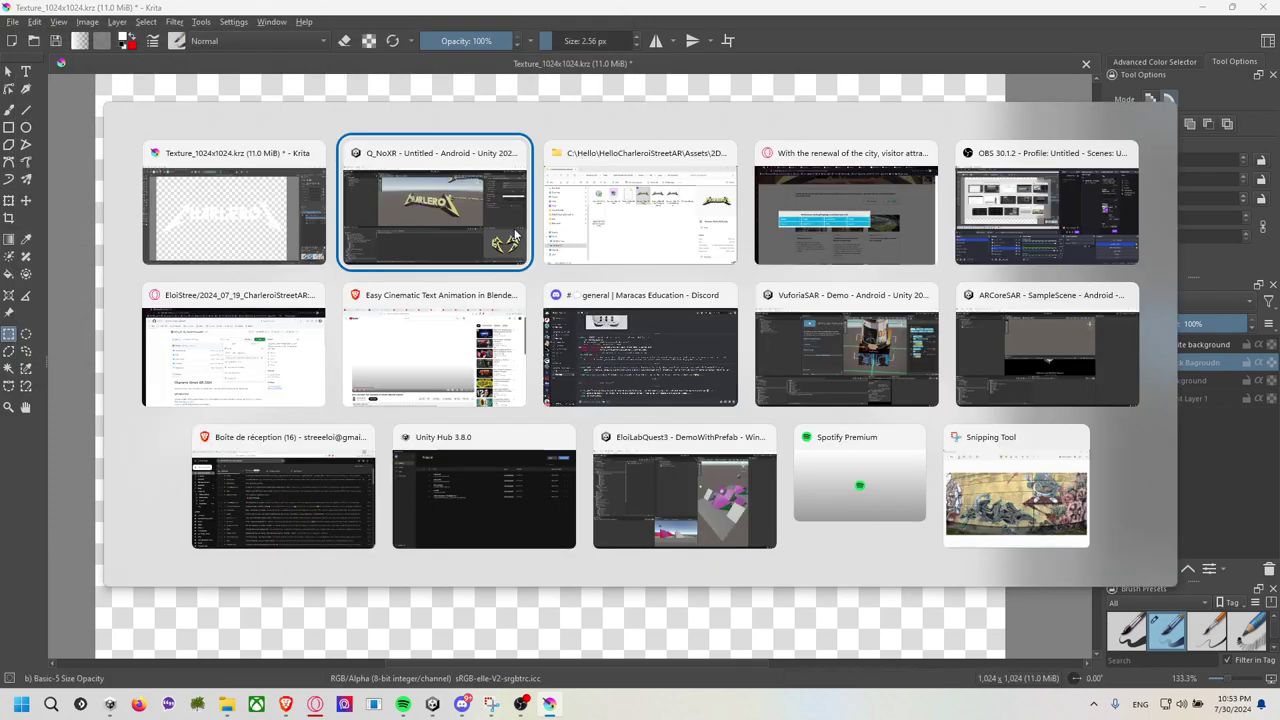
# Navigate Unity's Project browser to ZCharleroiZ, then bring up File Explorer showing the three exported PNGs.
pyautogui.click(515, 235)
pyautogui.hotkey('alt', 'Tab')
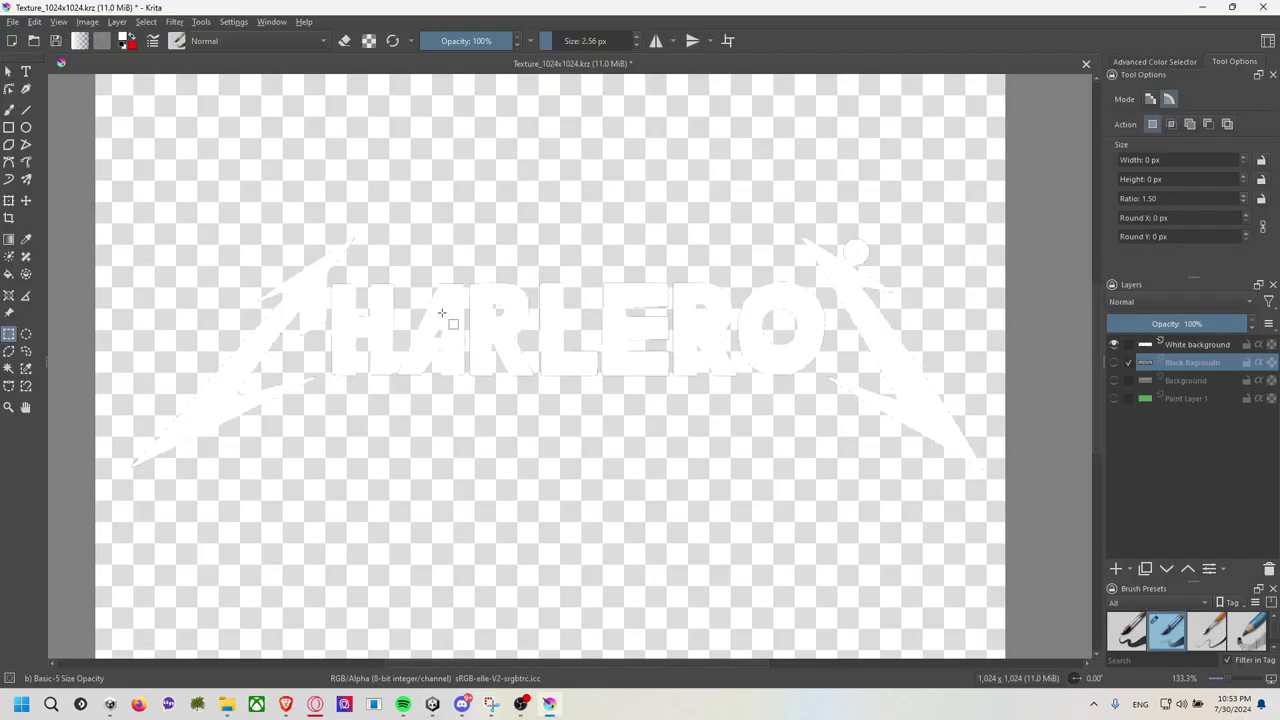
pyautogui.hotkey('alt', 'Tab')
pyautogui.click(365, 454)
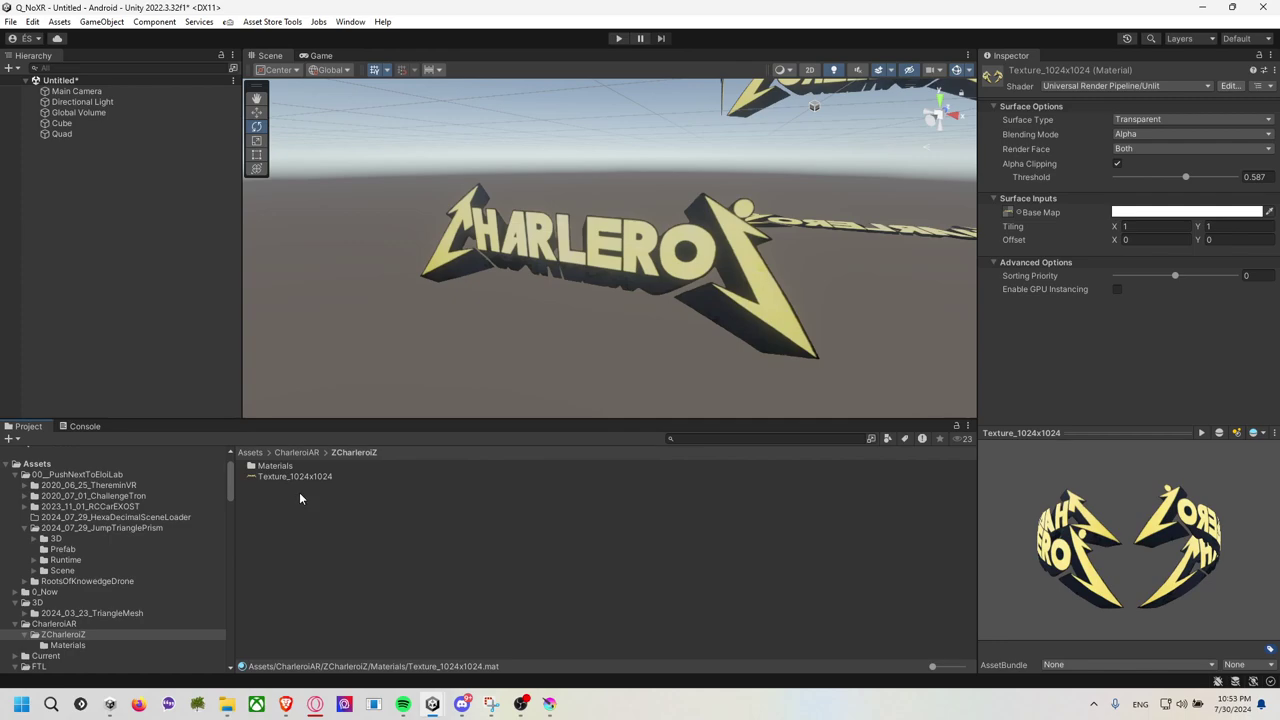
pyautogui.hotkey('alt', 'Tab')
pyautogui.hotkey('alt', 'Tab')
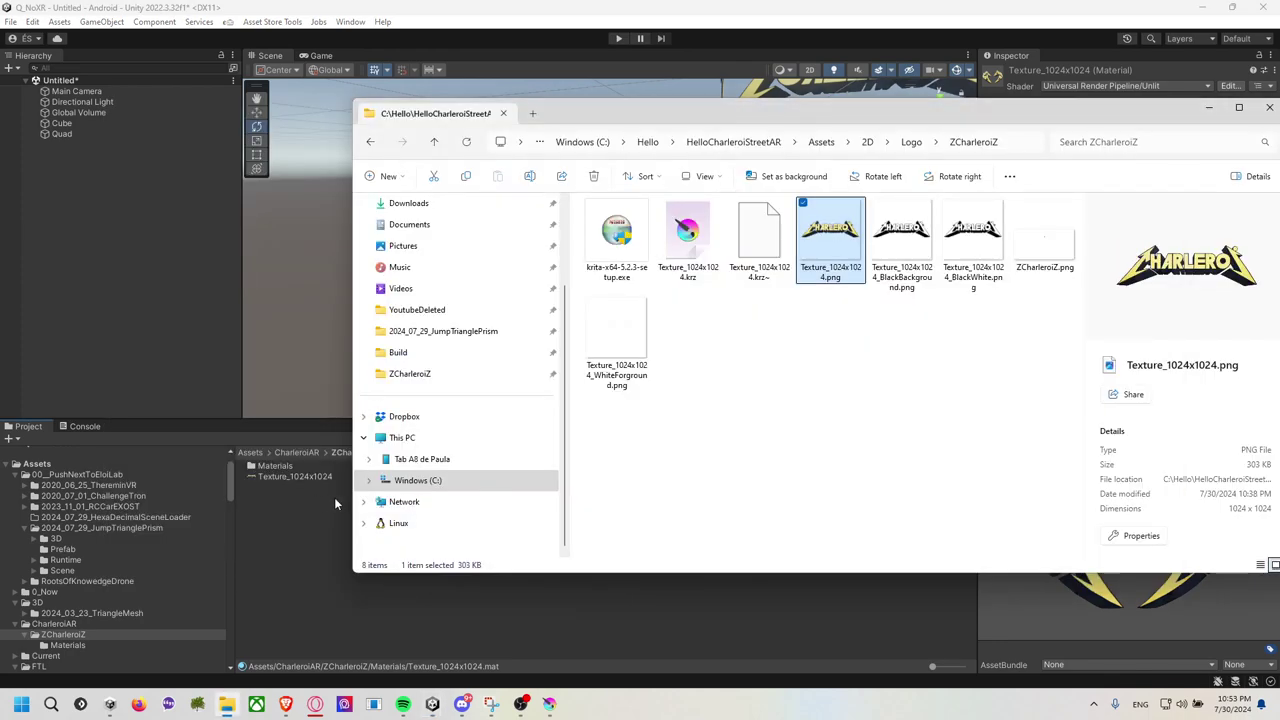
# Drag the BlackBackground, BlackWhite and WhiteForground PNGs from Explorer into Unity's ZCharleroiZ folder.
pyautogui.click(897, 252)
pyautogui.keyDown('ctrl'); pyautogui.click(963, 253); pyautogui.keyUp('ctrl')
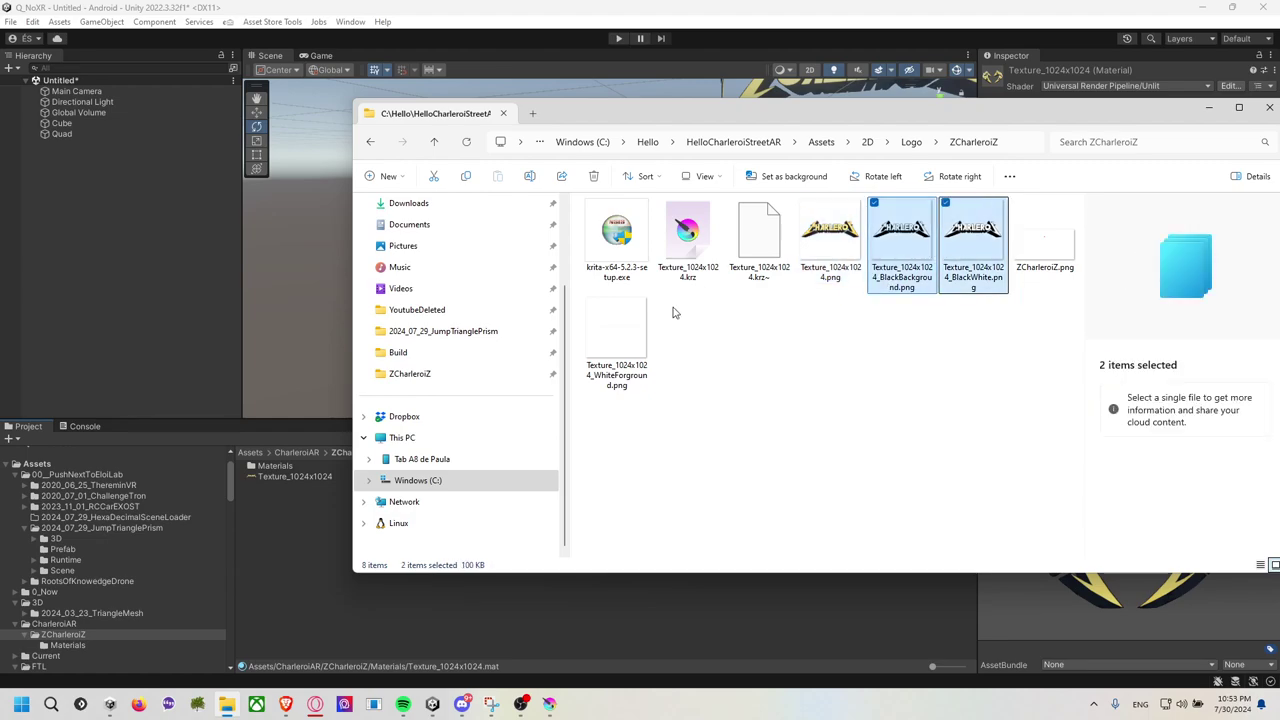
pyautogui.keyDown('ctrl'); pyautogui.click(640, 322); pyautogui.keyUp('ctrl')
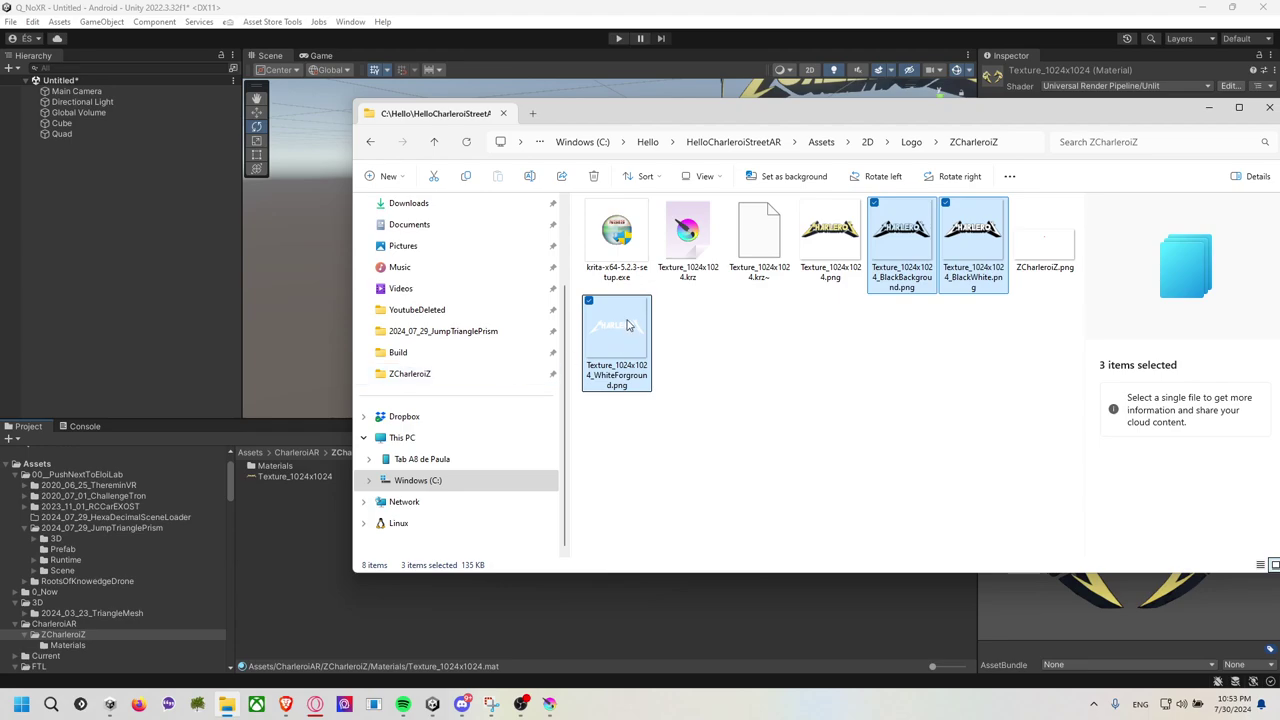
pyautogui.moveTo(628, 325); pyautogui.dragTo(333, 513)
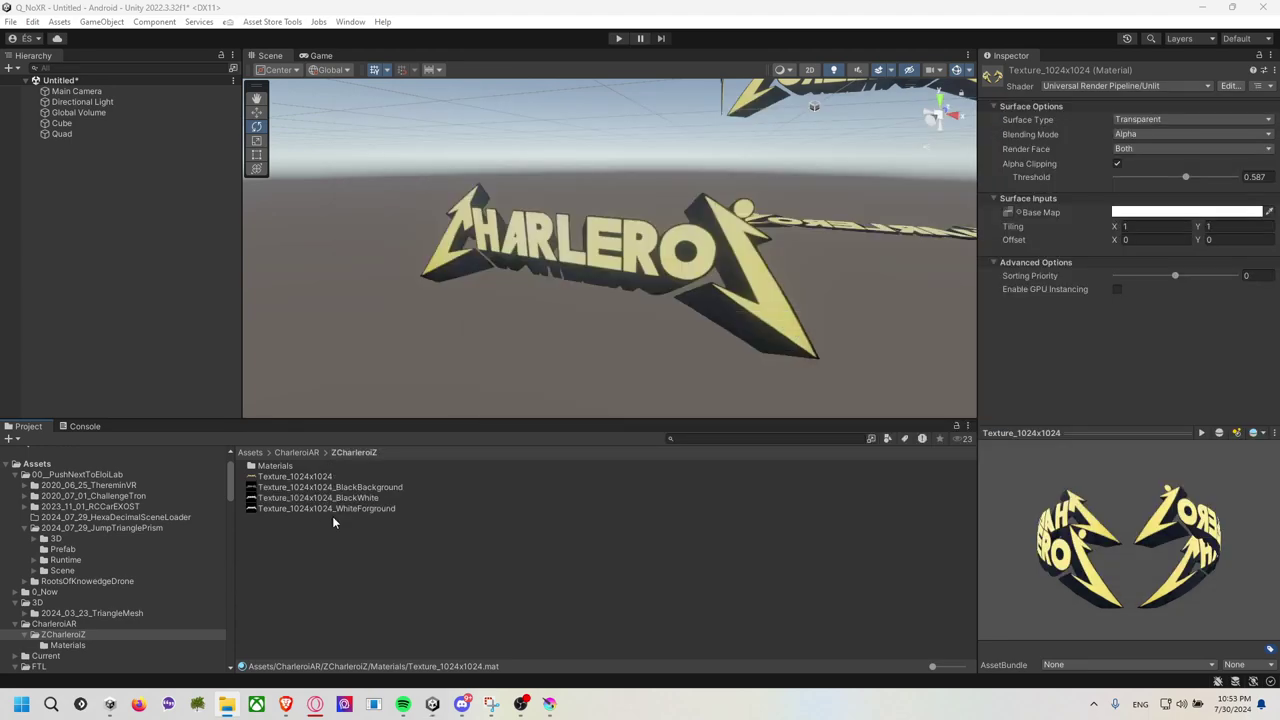
# Enable Alpha Is Transparency on all four logo textures and apply it.
pyautogui.moveTo(350, 513); pyautogui.dragTo(360, 478)
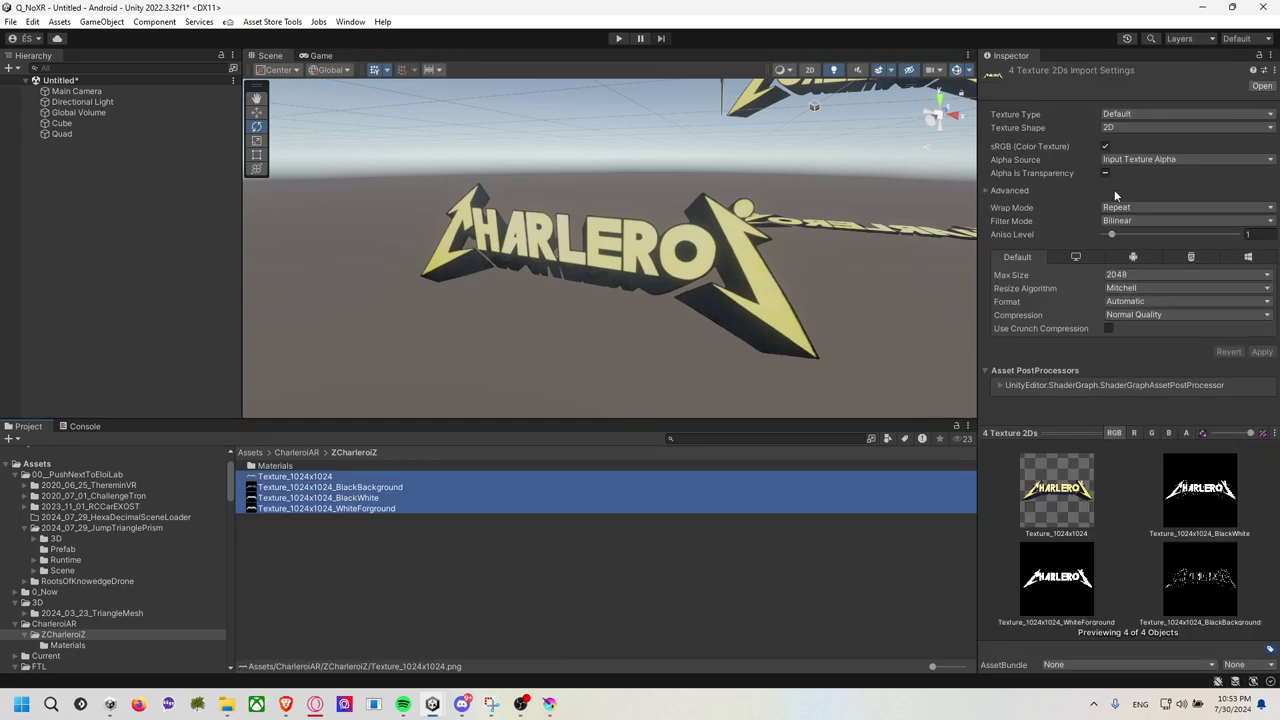
pyautogui.click(1105, 174)
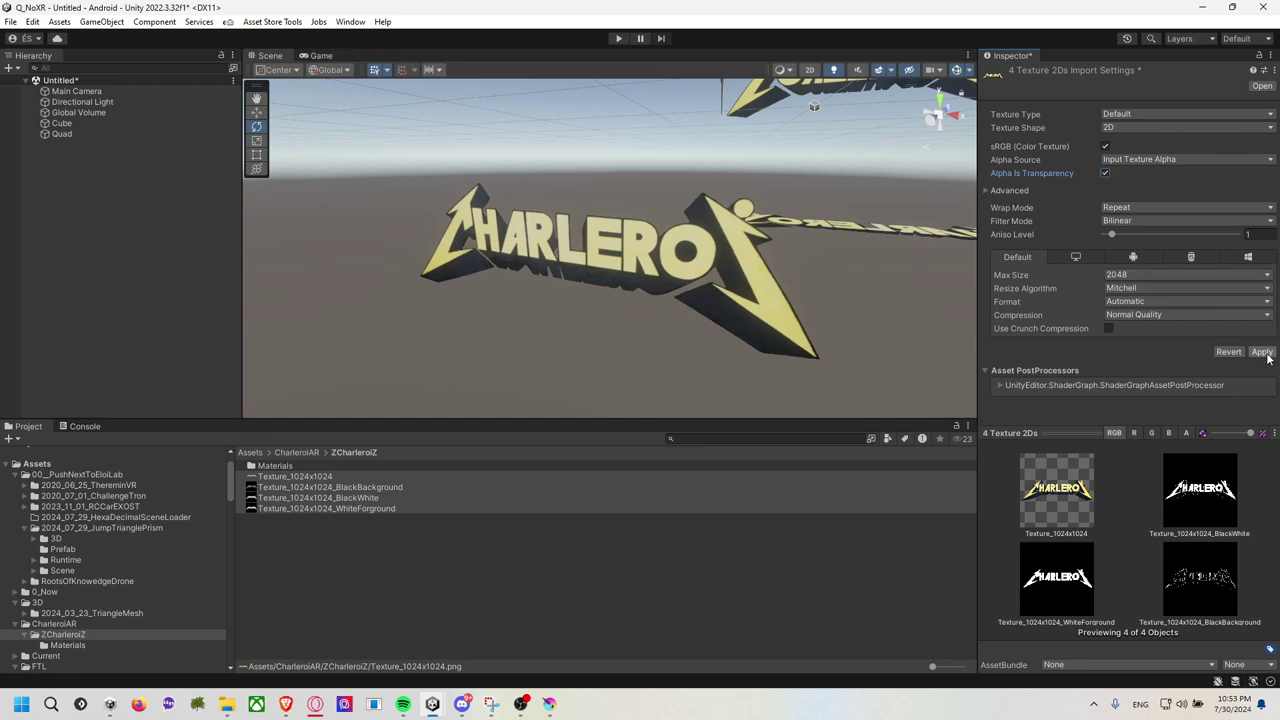
pyautogui.click(1262, 352)
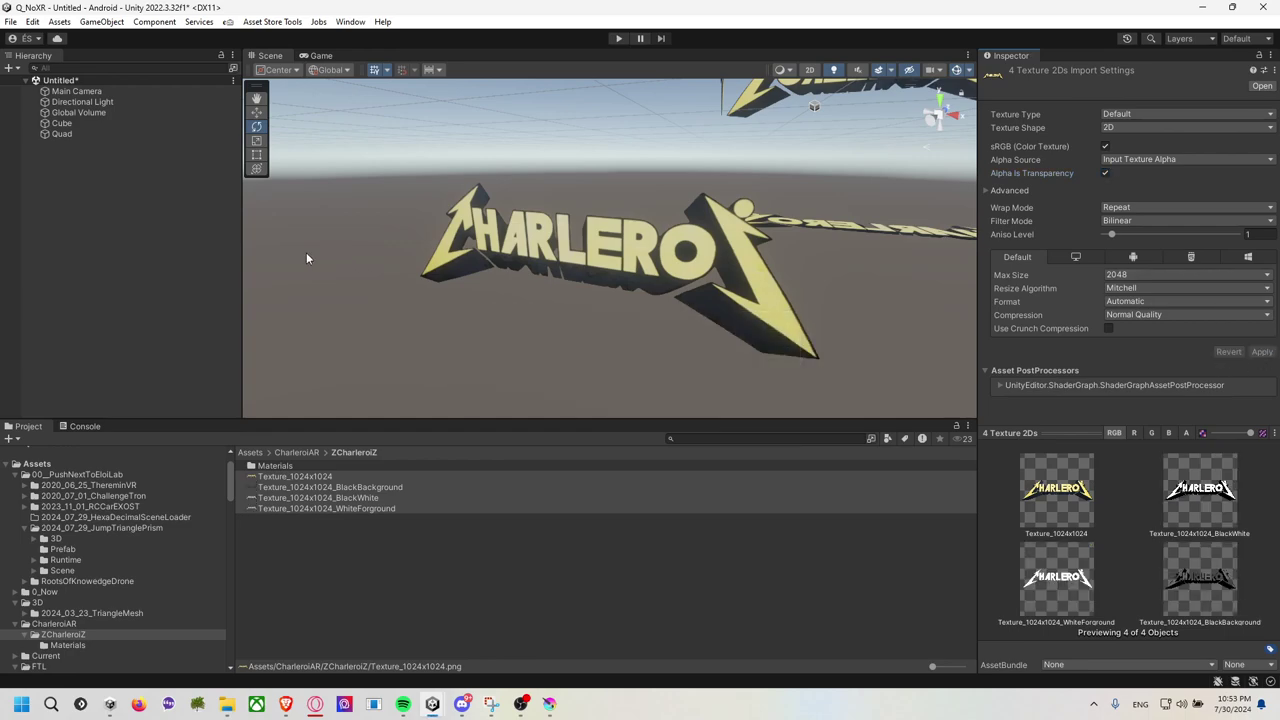
# Select the logo quad, then frame and orbit the view around it.
pyautogui.click(77, 162)
pyautogui.click(75, 134)
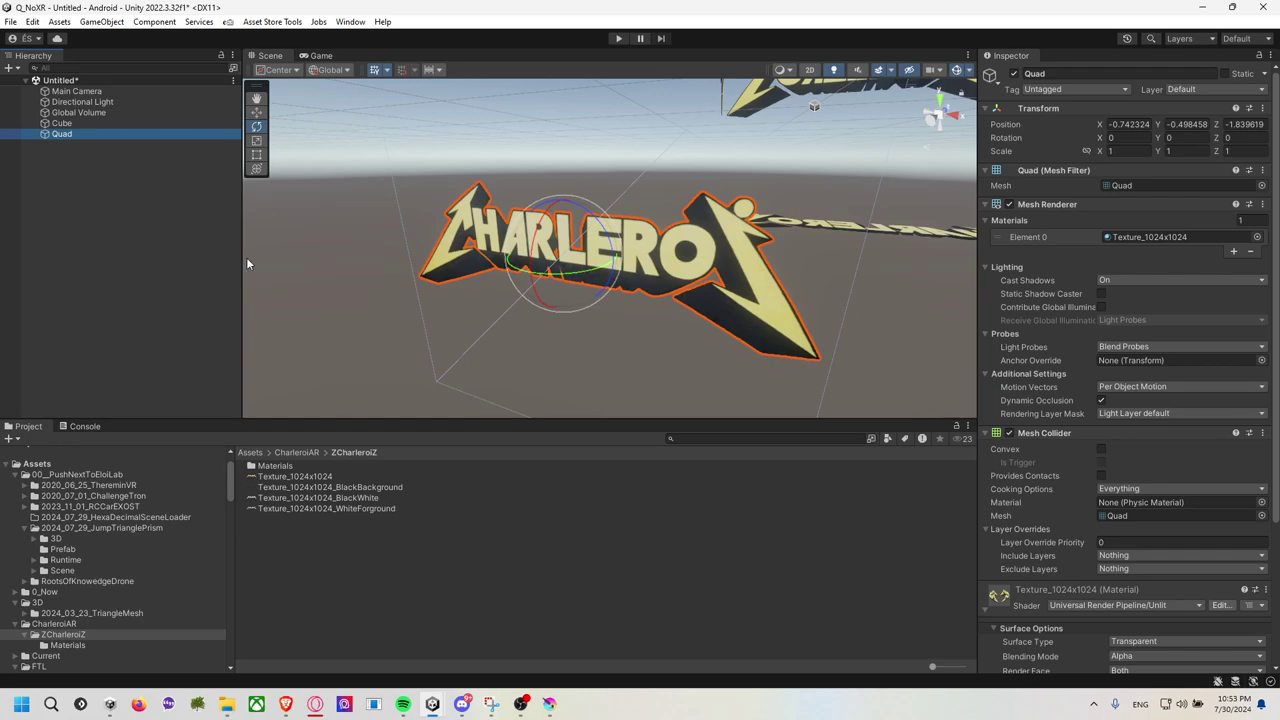
pyautogui.click(117, 192)
pyautogui.click(125, 136)
pyautogui.press('f')
pyautogui.moveTo(545, 283); pyautogui.dragTo(600, 284)
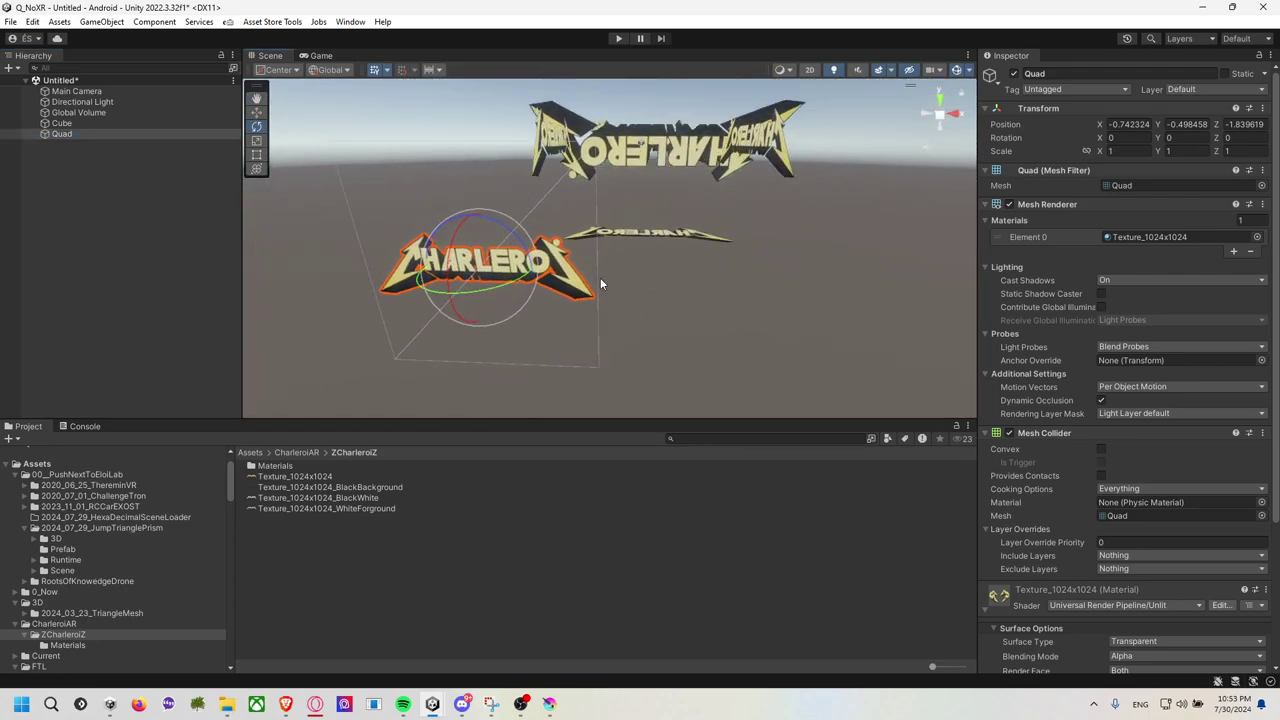
pyautogui.rightClick(84, 170)
pyautogui.moveTo(120, 390)
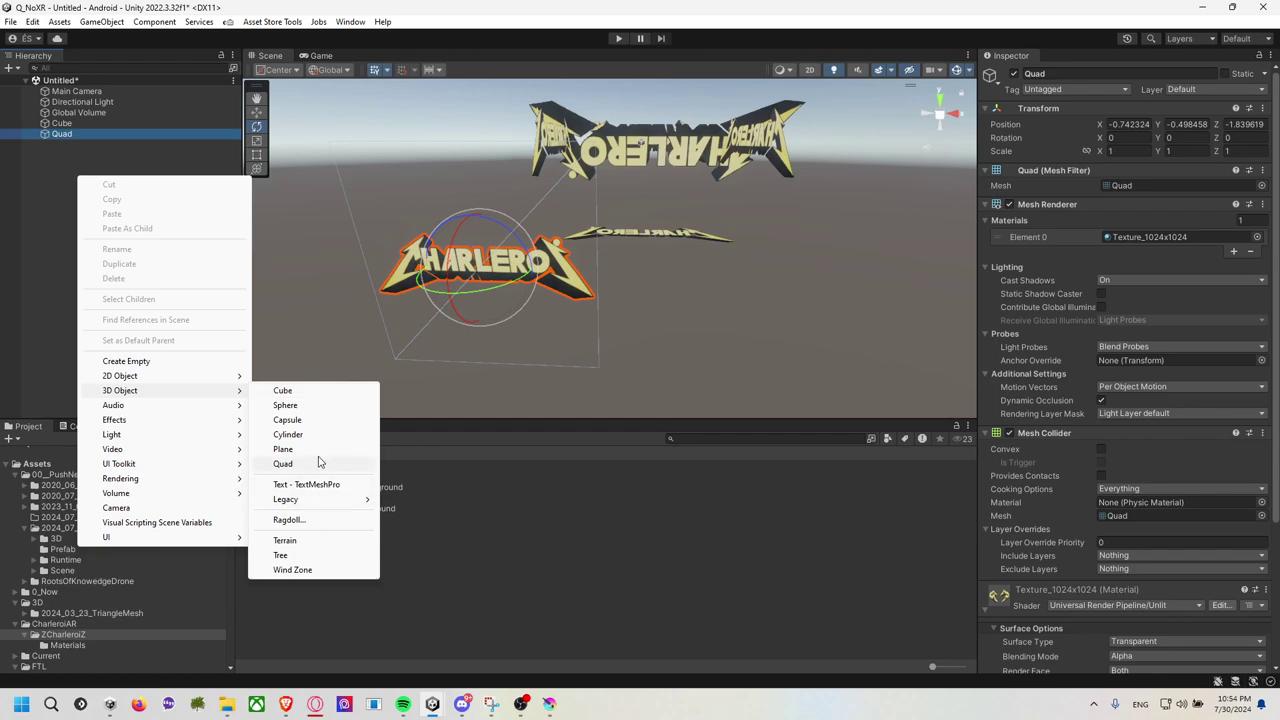
# Add a new quad, move it right to X 1.686, and apply the BlackWhite material.
pyautogui.click(283, 463)
pyautogui.click(119, 239)
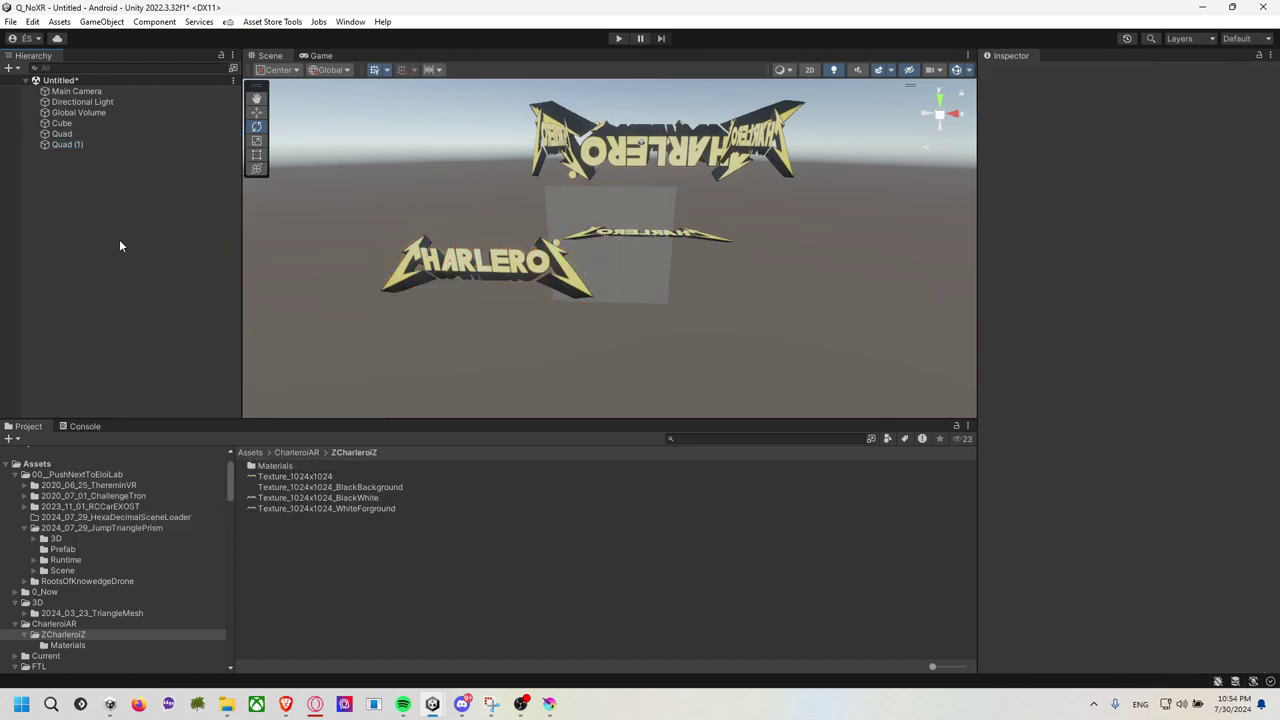
pyautogui.click(112, 145)
pyautogui.moveTo(358, 234)
pyautogui.mouseDown()
pyautogui.moveTo(660, 290)
pyautogui.moveTo(868, 280)
pyautogui.moveTo(248, 470)
pyautogui.mouseUp()
pyautogui.click(257, 112)
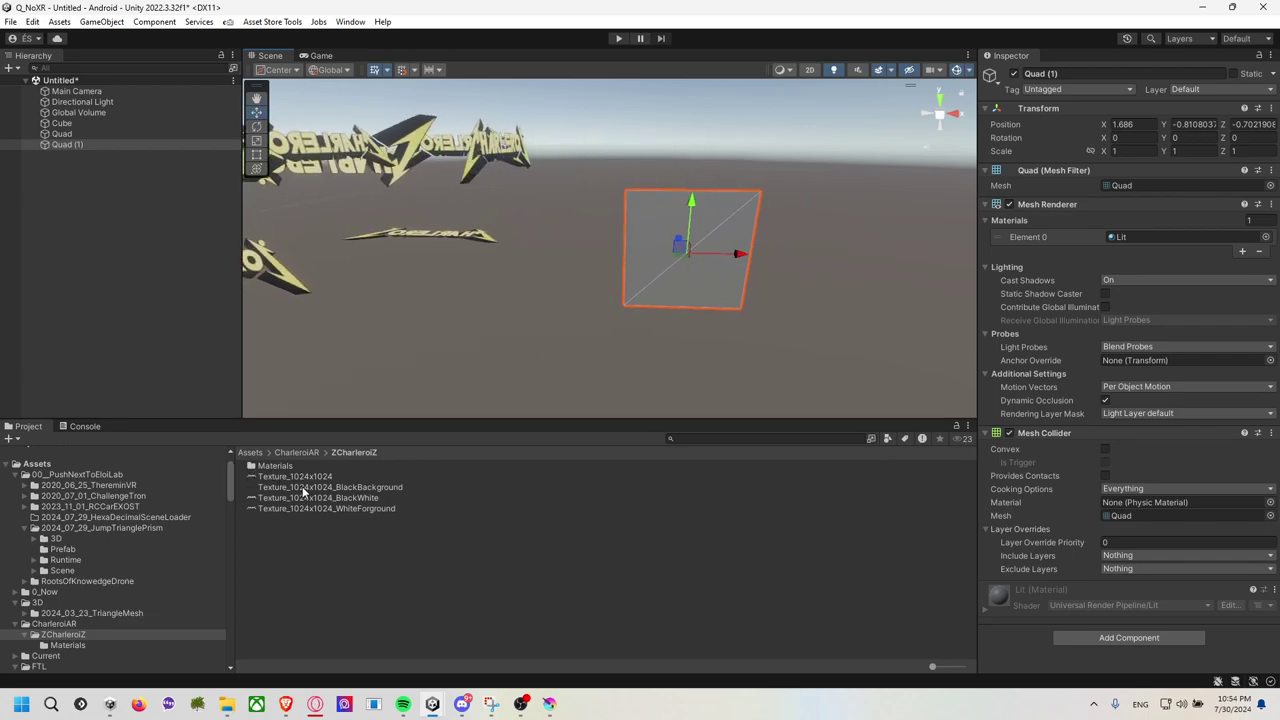
pyautogui.moveTo(354, 495); pyautogui.dragTo(640, 248)
pyautogui.moveTo(731, 268); pyautogui.dragTo(676, 280)
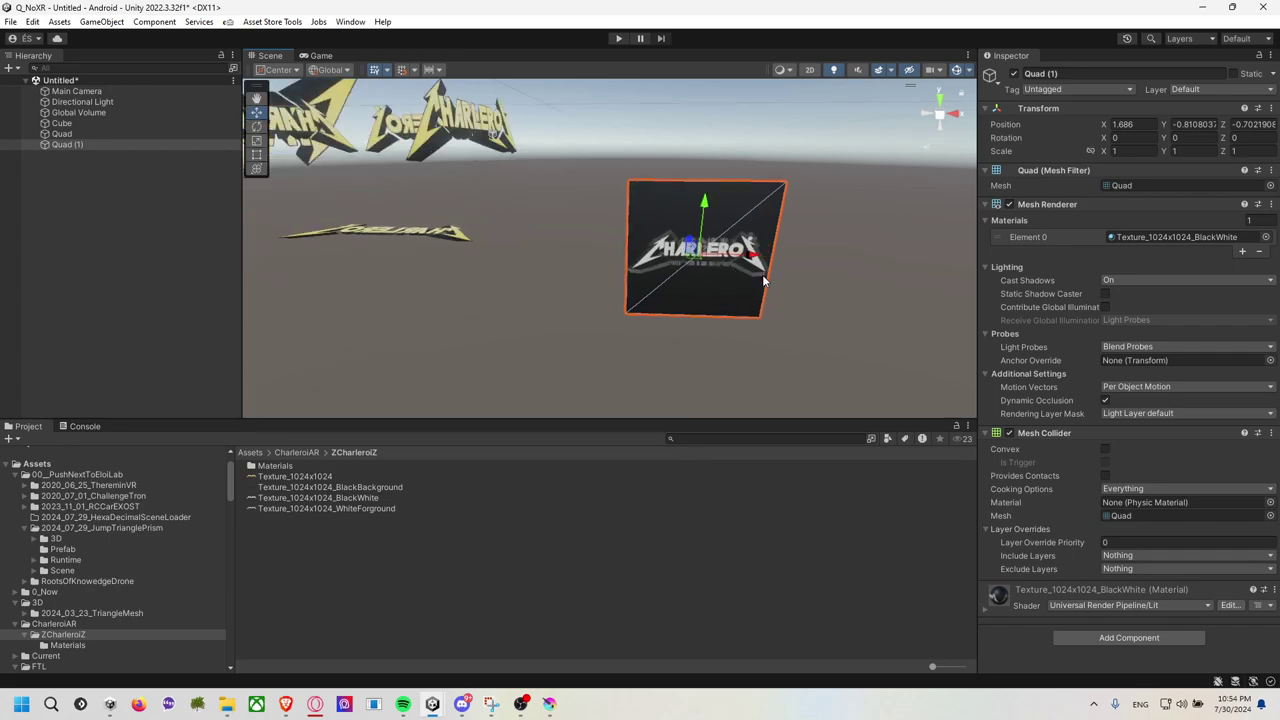
pyautogui.click(1132, 236)
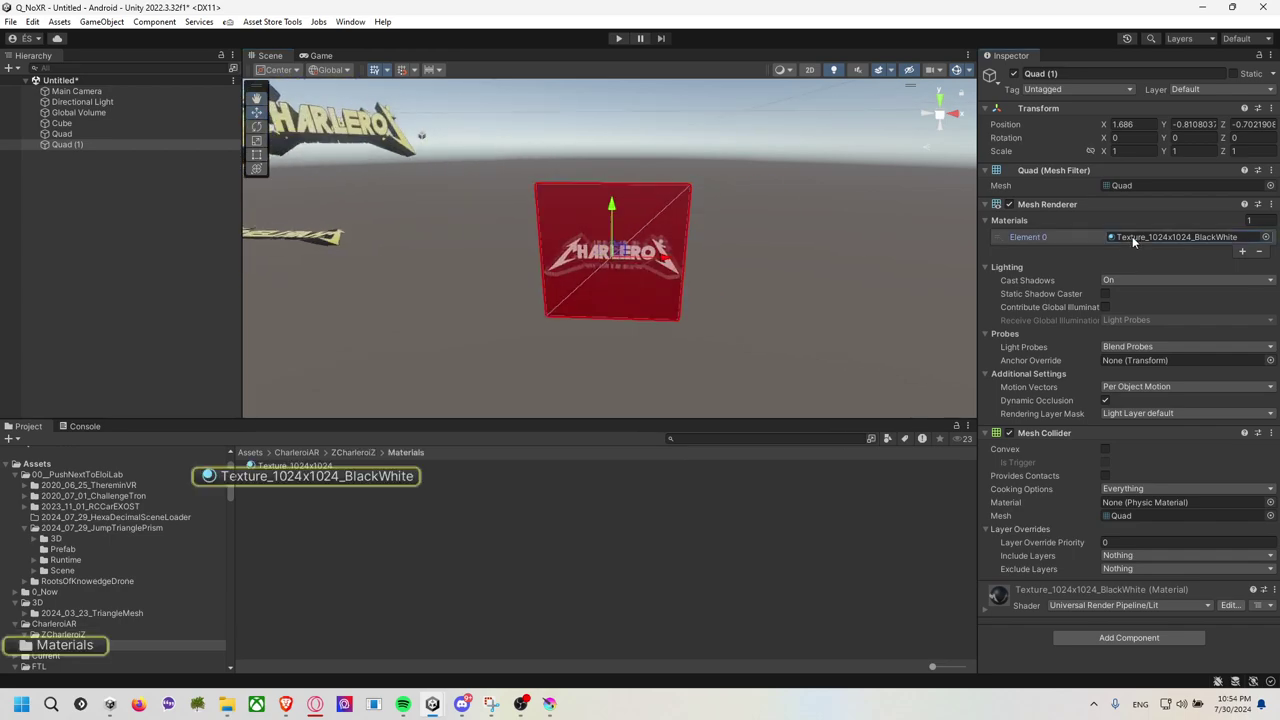
# Set the BlackWhite material to URP Unlit, Render Face Both, with Alpha Clipping enabled.
pyautogui.click(998, 592)
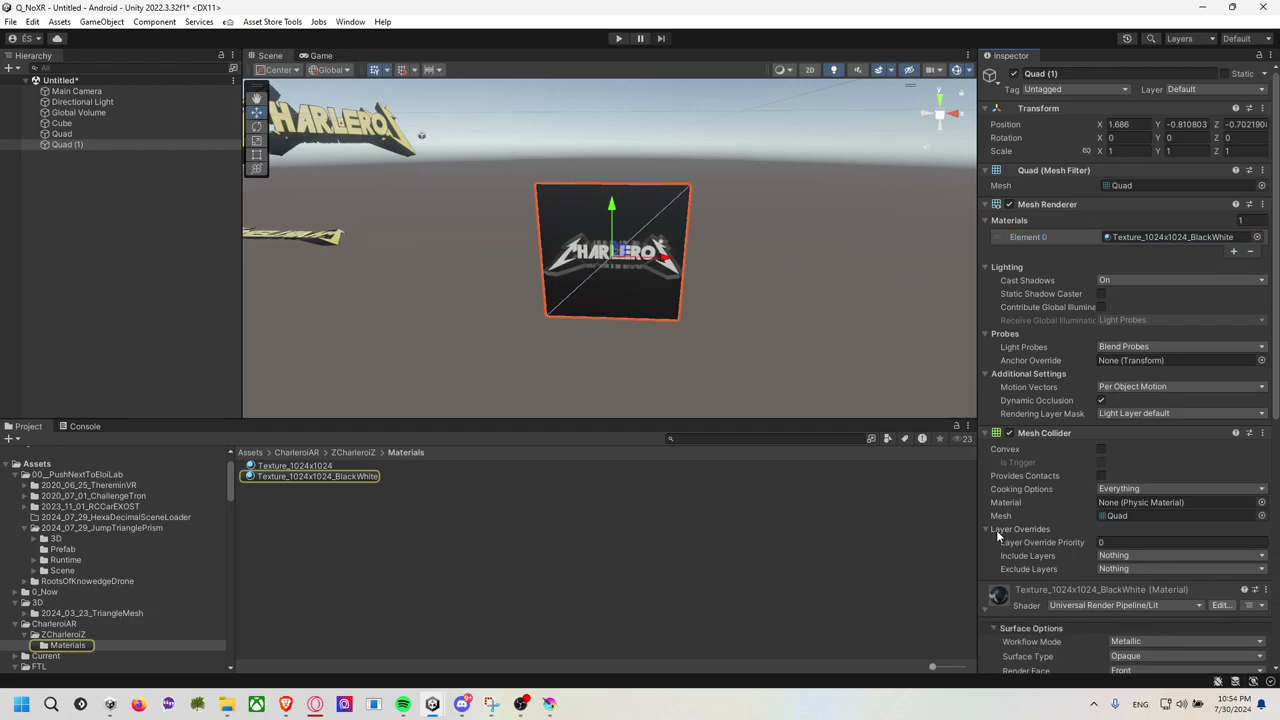
pyautogui.scroll(-5, 1010, 525)
pyautogui.scroll(-2, 1042, 506)
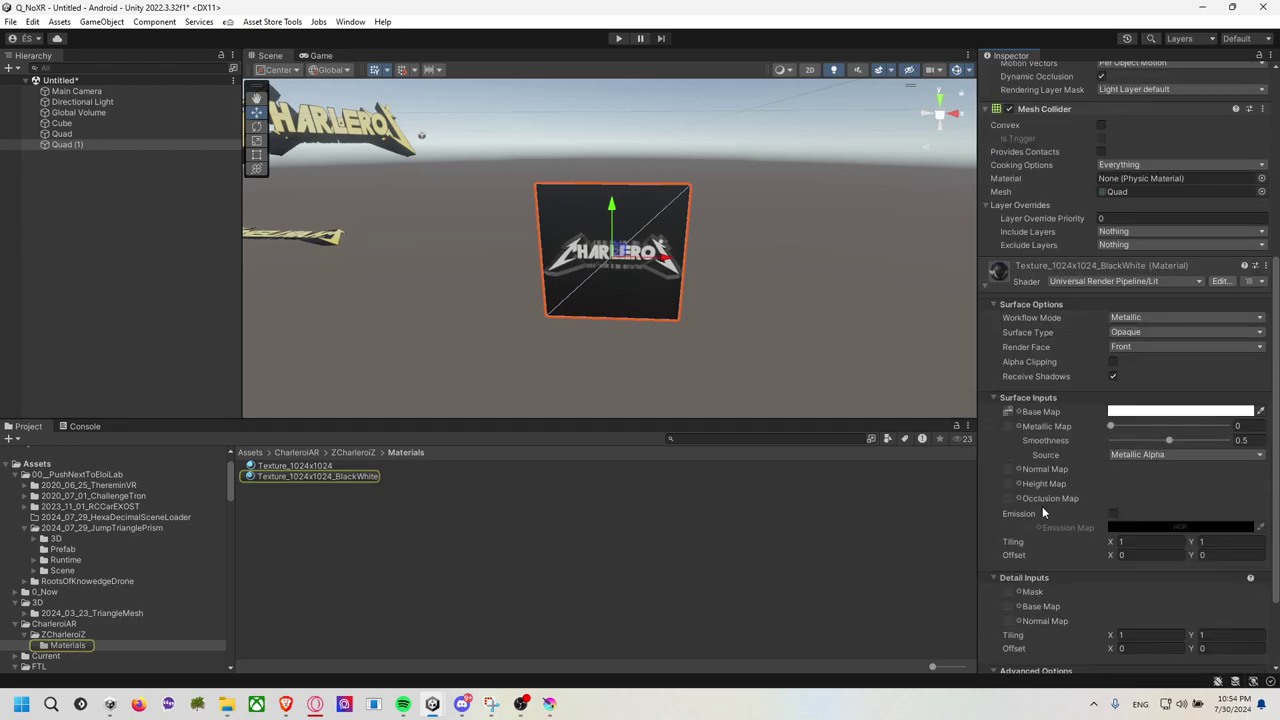
pyautogui.click(1136, 332)
pyautogui.click(1165, 280)
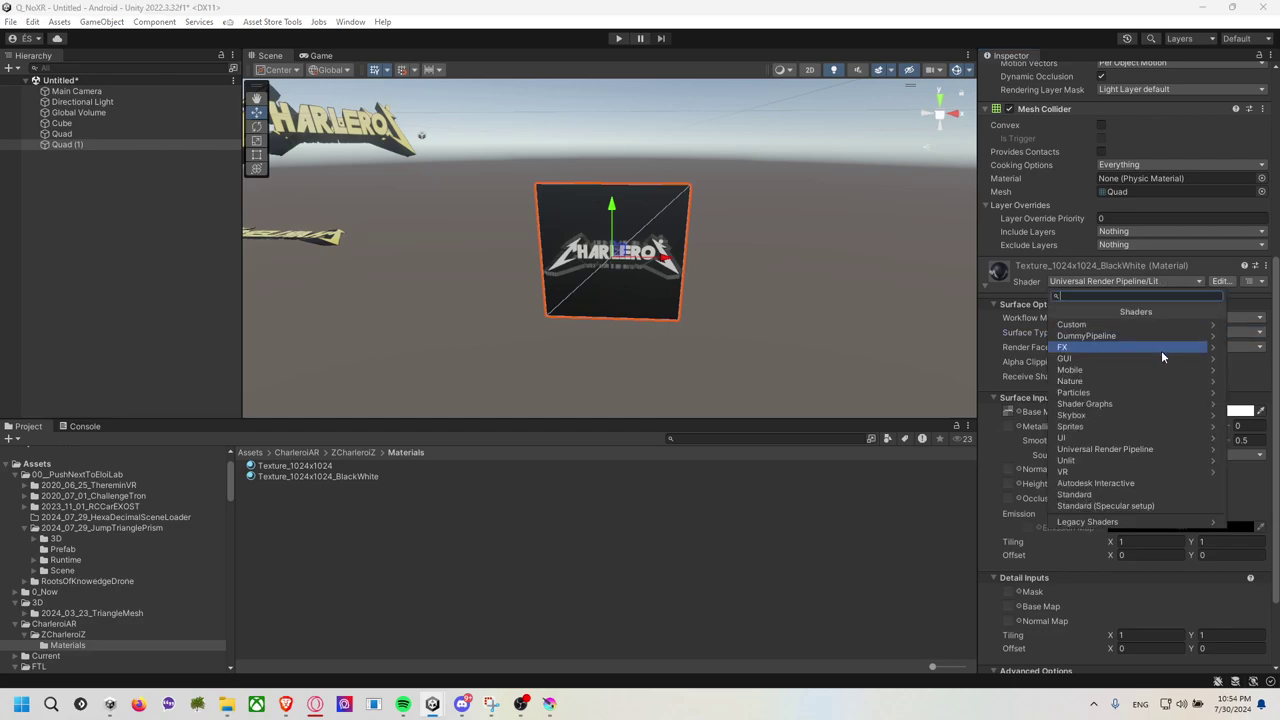
pyautogui.click(1160, 452)
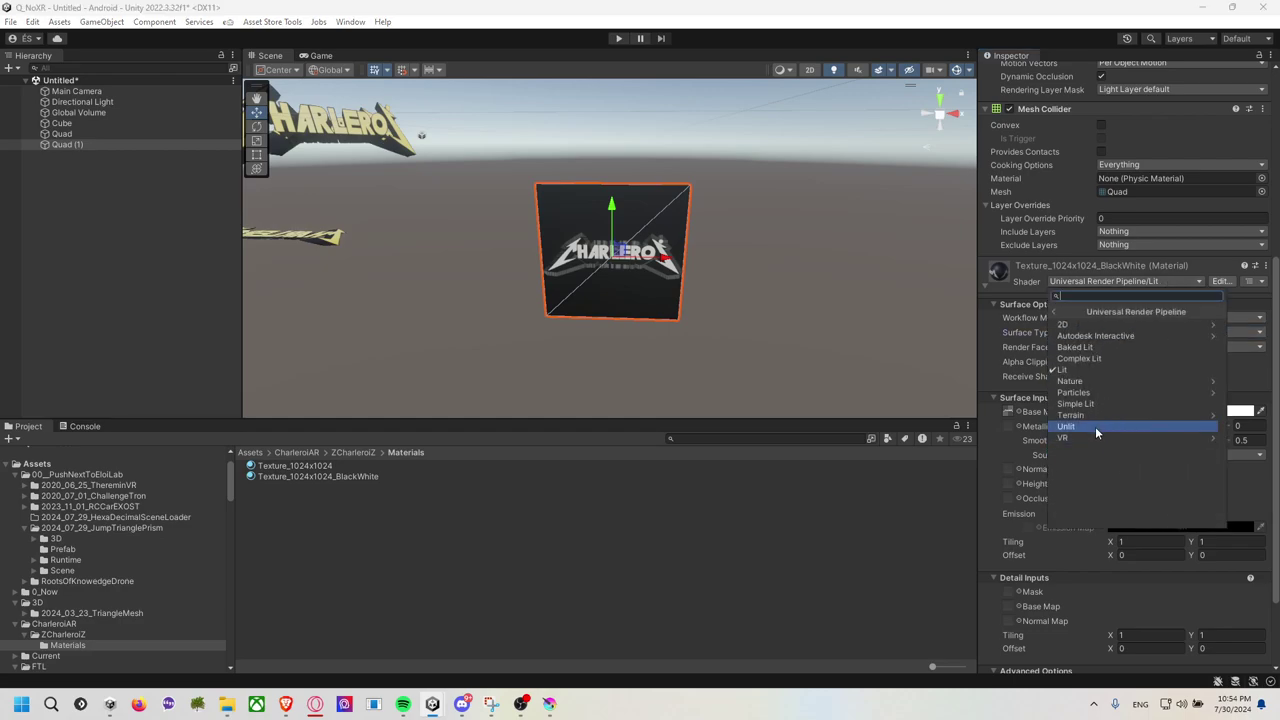
pyautogui.click(1094, 427)
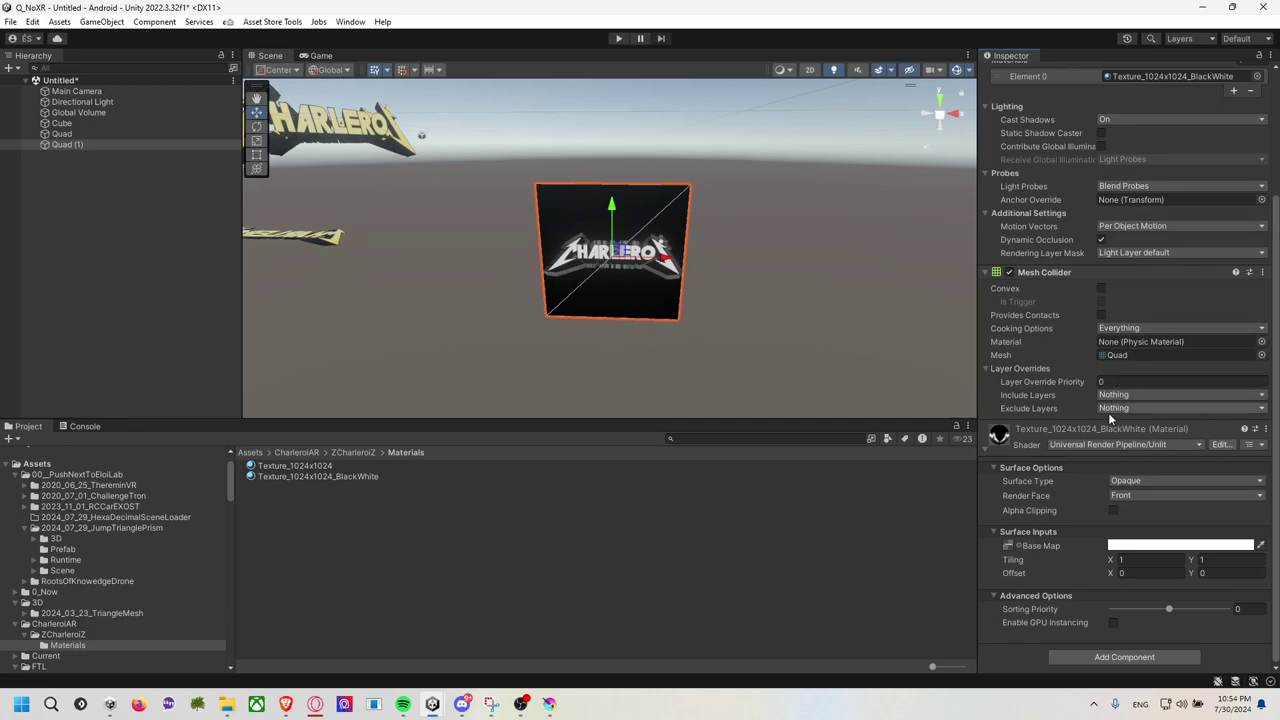
pyautogui.click(1122, 495)
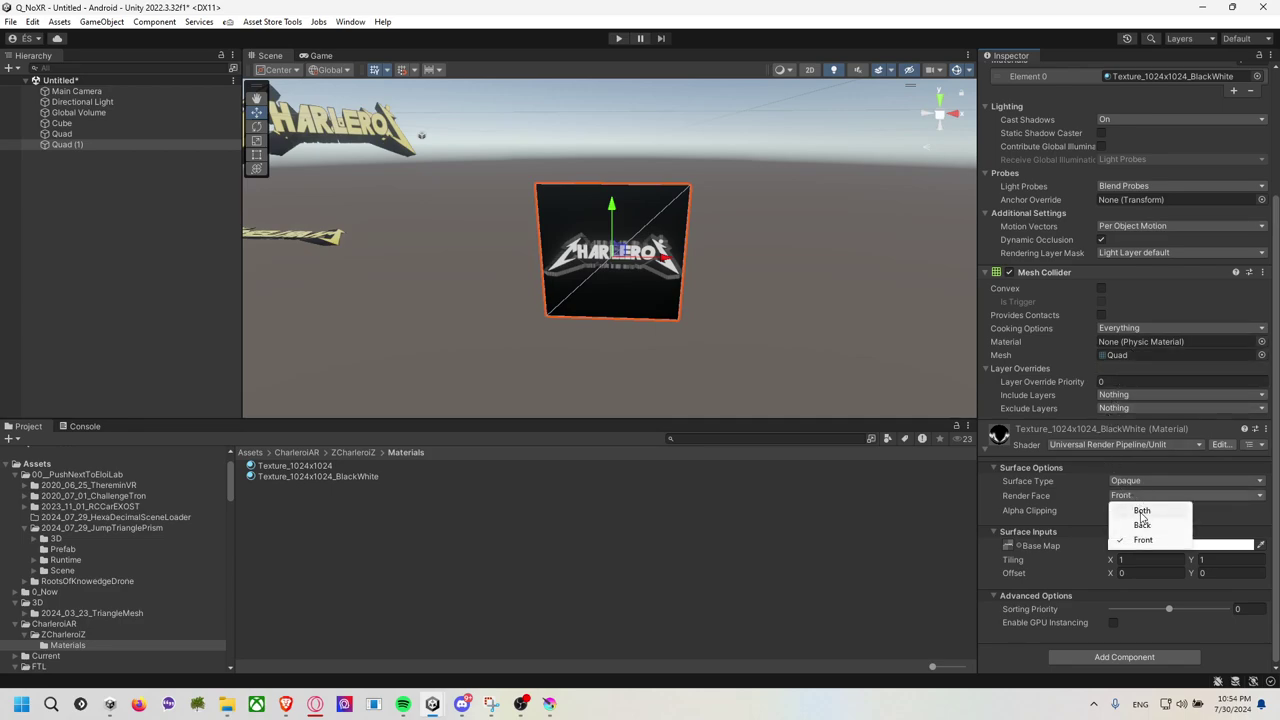
pyautogui.click(1136, 512)
pyautogui.click(1114, 511)
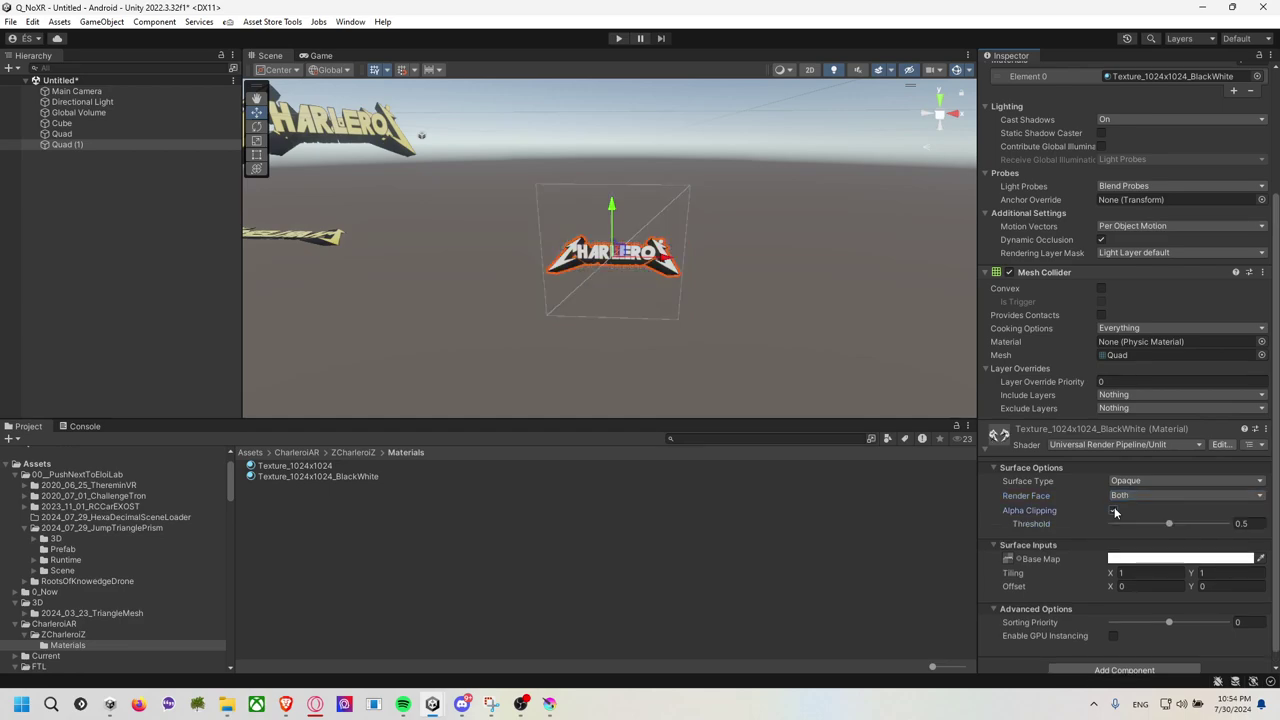
# Orbit around the cut-out logo and reselect its quad.
pyautogui.moveTo(780, 242); pyautogui.dragTo(643, 265)
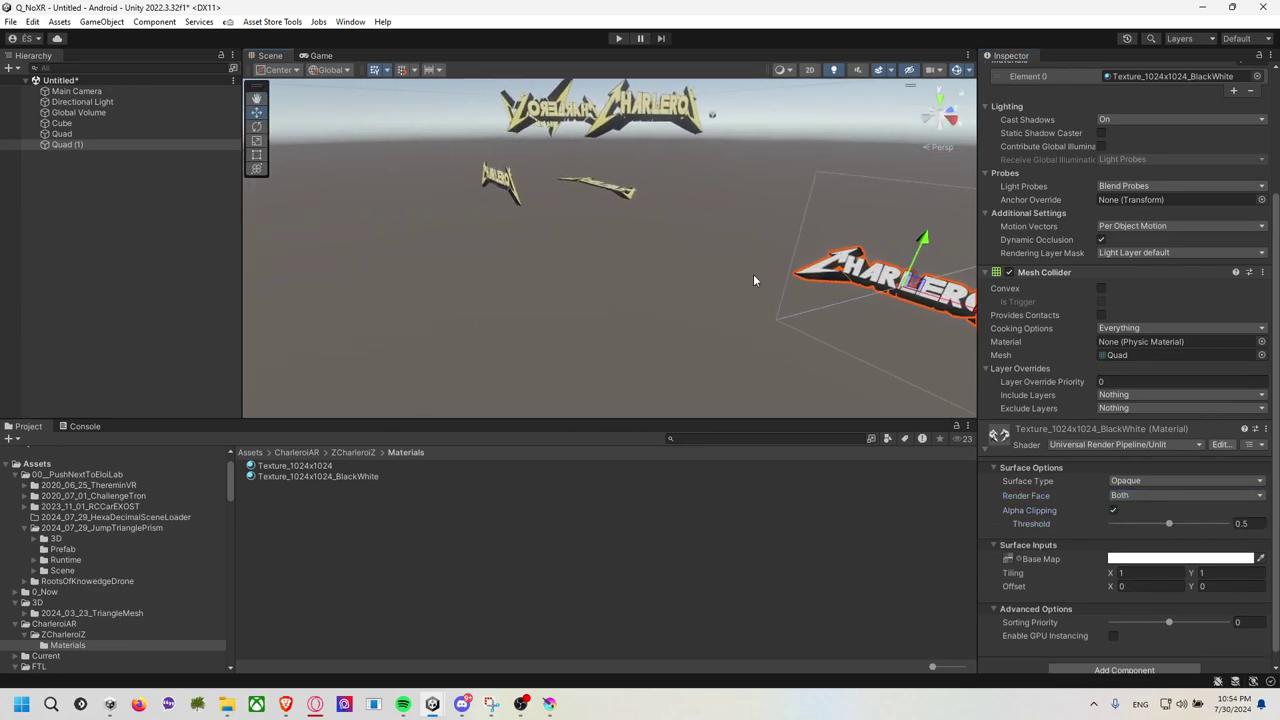
pyautogui.moveTo(753, 280); pyautogui.dragTo(834, 274)
pyautogui.click(686, 304)
pyautogui.moveTo(642, 307)
pyautogui.mouseDown()
pyautogui.moveTo(605, 291)
pyautogui.moveTo(700, 263)
pyautogui.mouseUp()
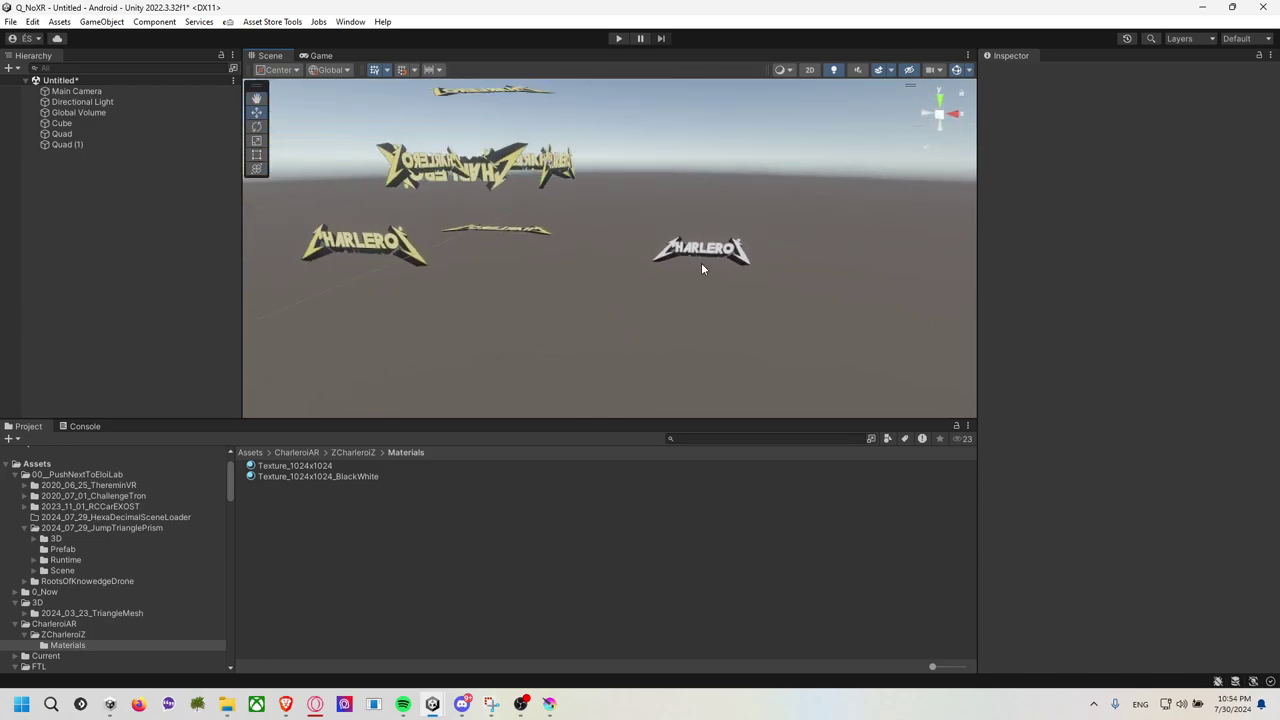
pyautogui.click(703, 260)
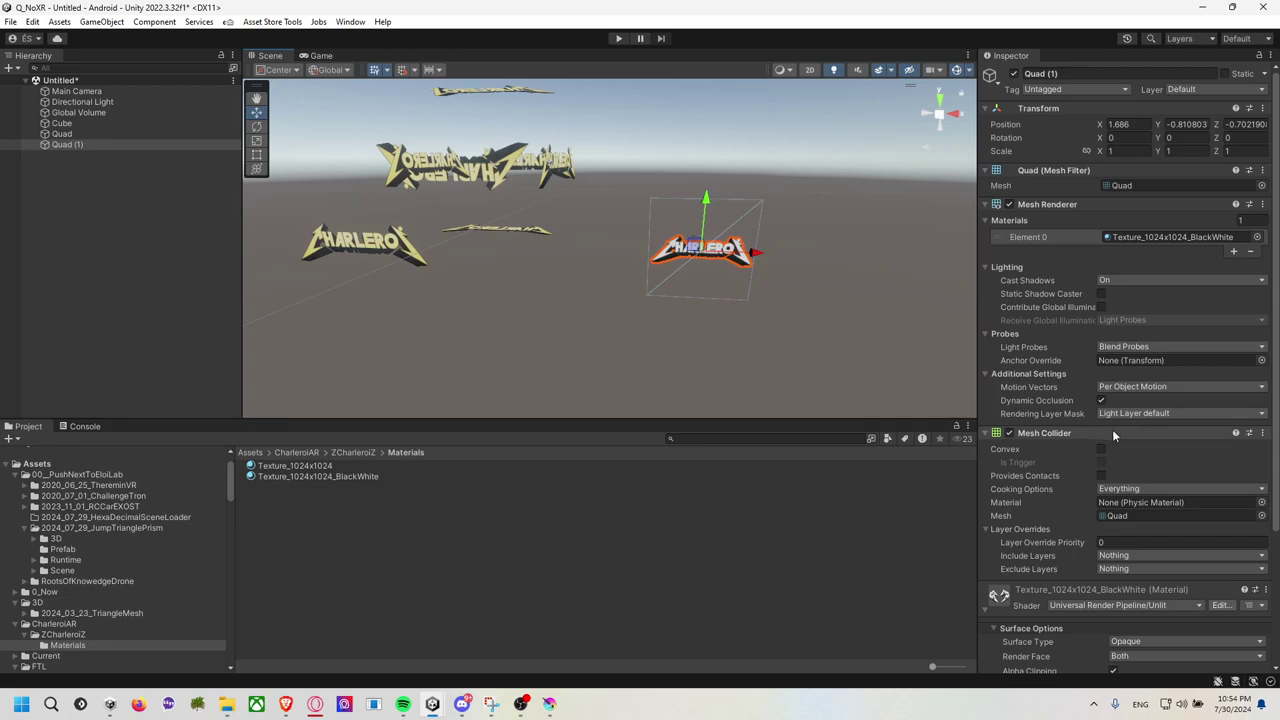
pyautogui.scroll(-3, 1034, 464)
# Tint the BlackWhite material's base colour green (47BF67) and reselect the logo quad.
pyautogui.scroll(-2, 1032, 483)
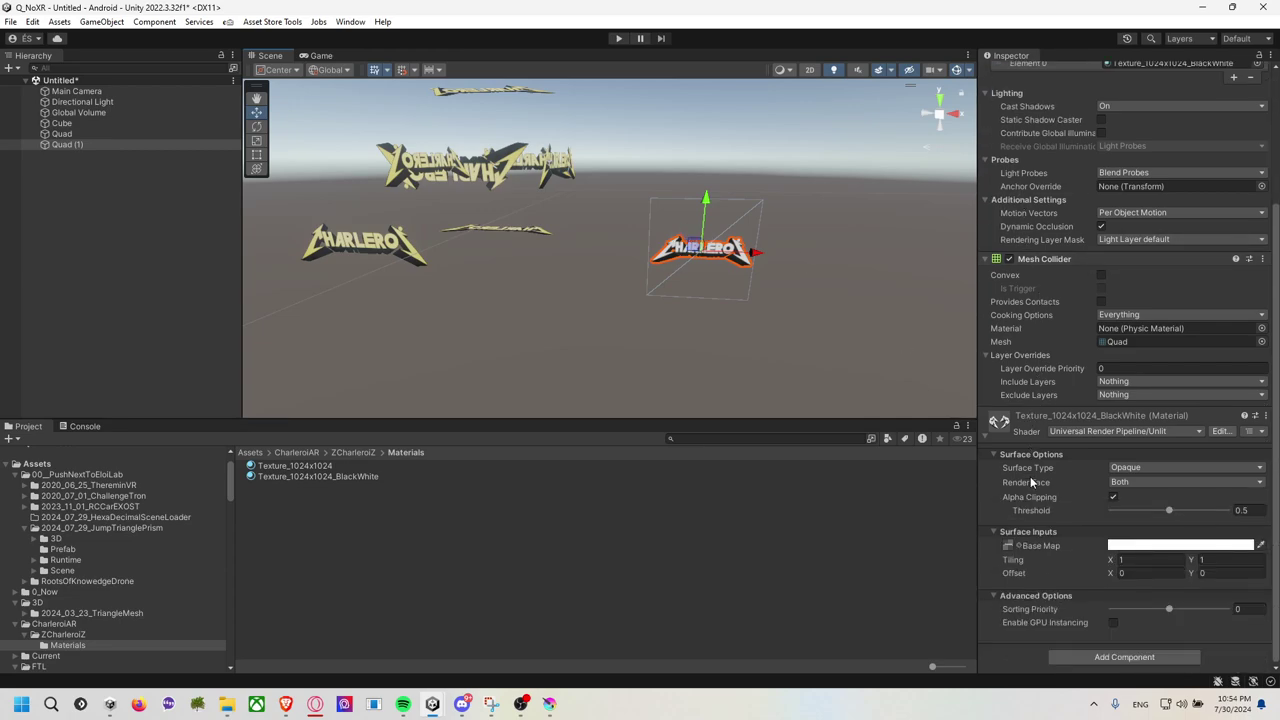
pyautogui.click(1164, 548)
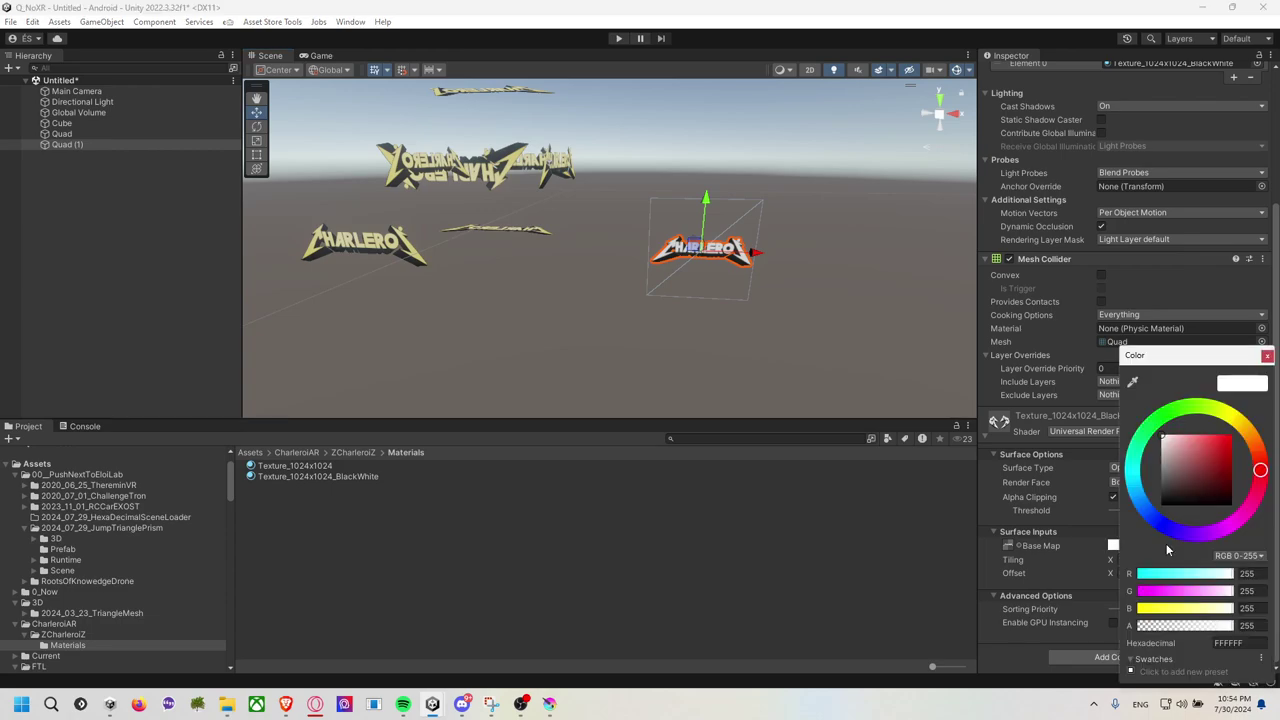
pyautogui.moveTo(1225, 455)
pyautogui.mouseDown()
pyautogui.moveTo(1234, 450)
pyautogui.moveTo(1120, 513)
pyautogui.moveTo(1146, 500)
pyautogui.moveTo(1151, 532)
pyautogui.moveTo(1183, 406)
pyautogui.mouseUp()
pyautogui.click(1267, 357)
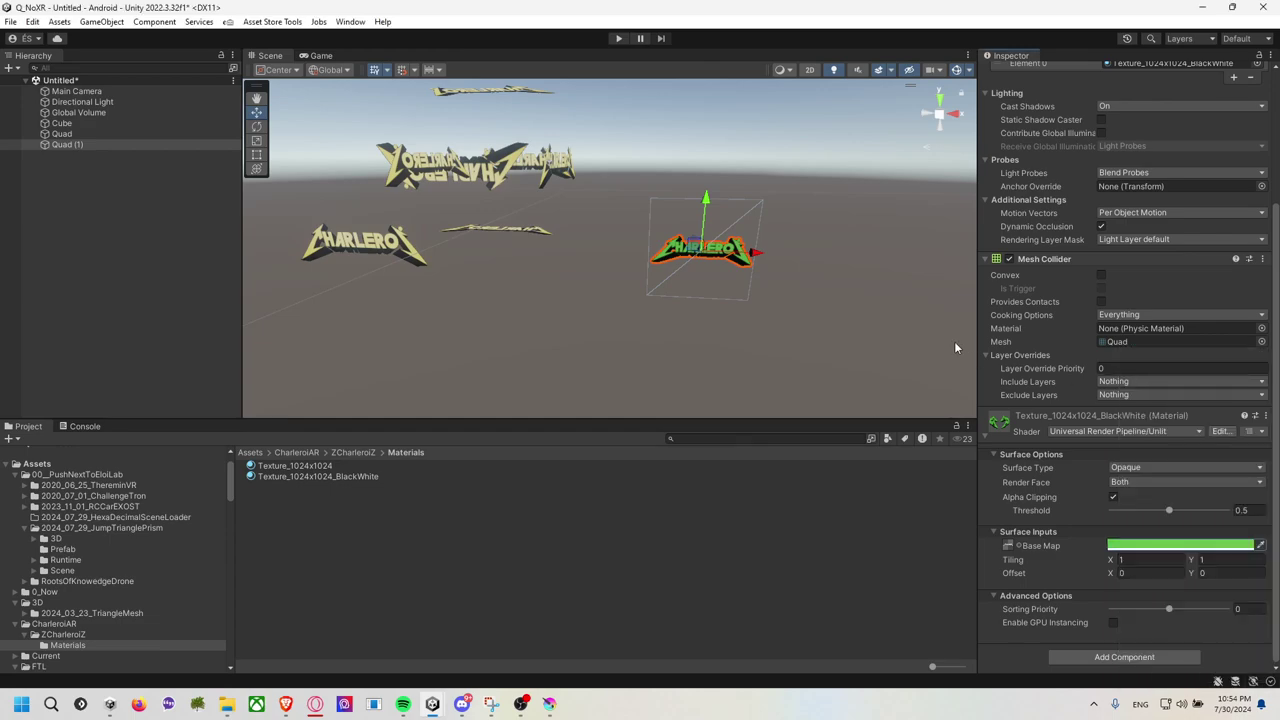
pyautogui.click(812, 301)
pyautogui.scroll(2, 817, 289)
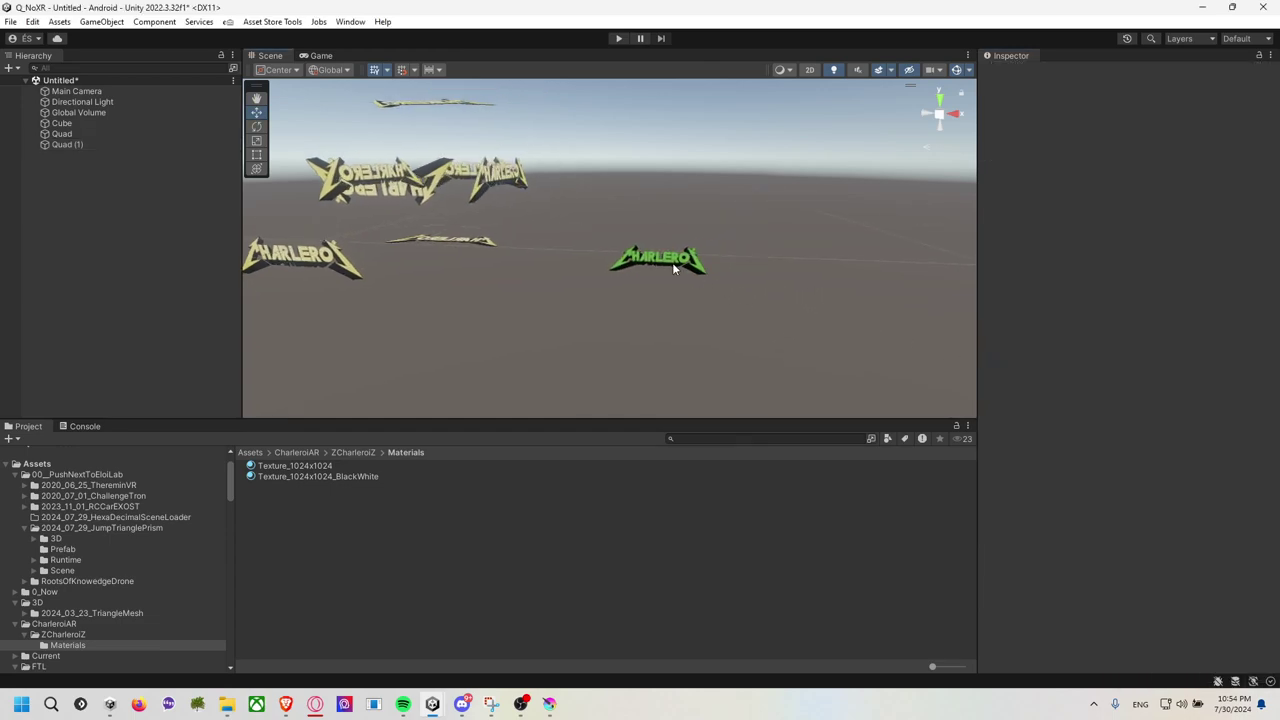
pyautogui.click(672, 262)
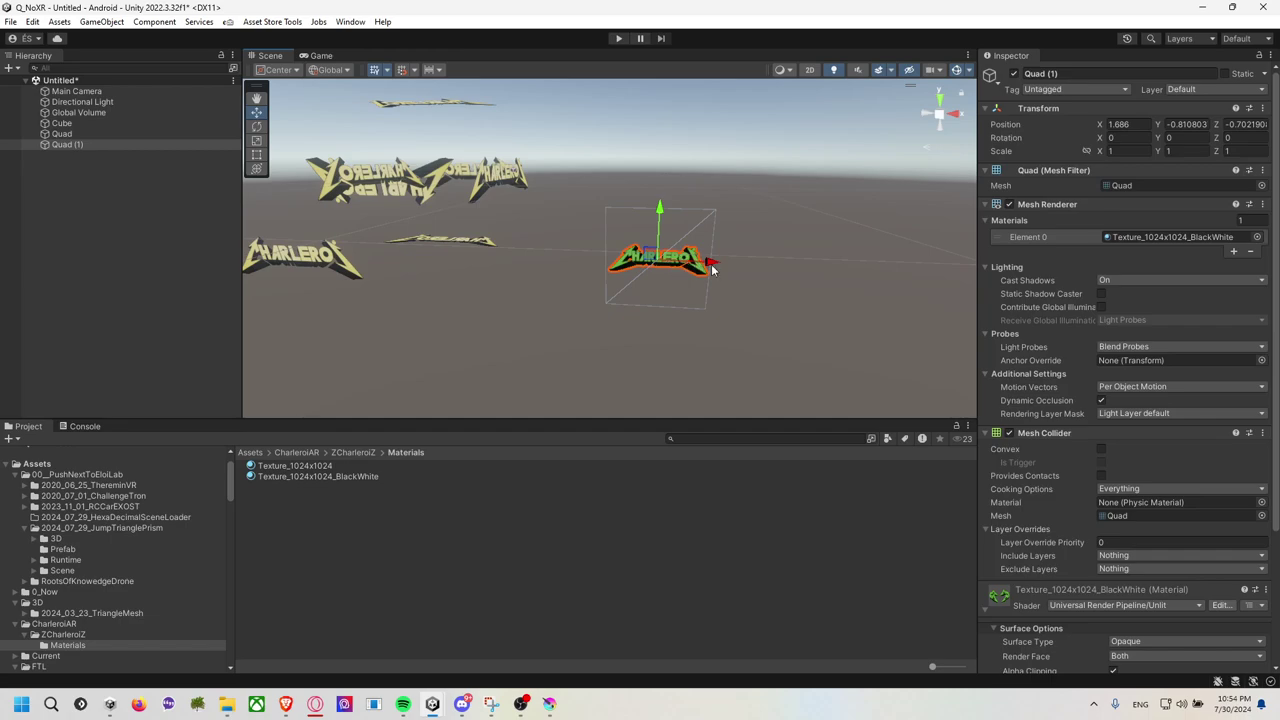
# Add a third quad, move it to X 2.986, and apply the BlackWhite material.
pyautogui.click(123, 242)
pyautogui.rightClick(88, 222)
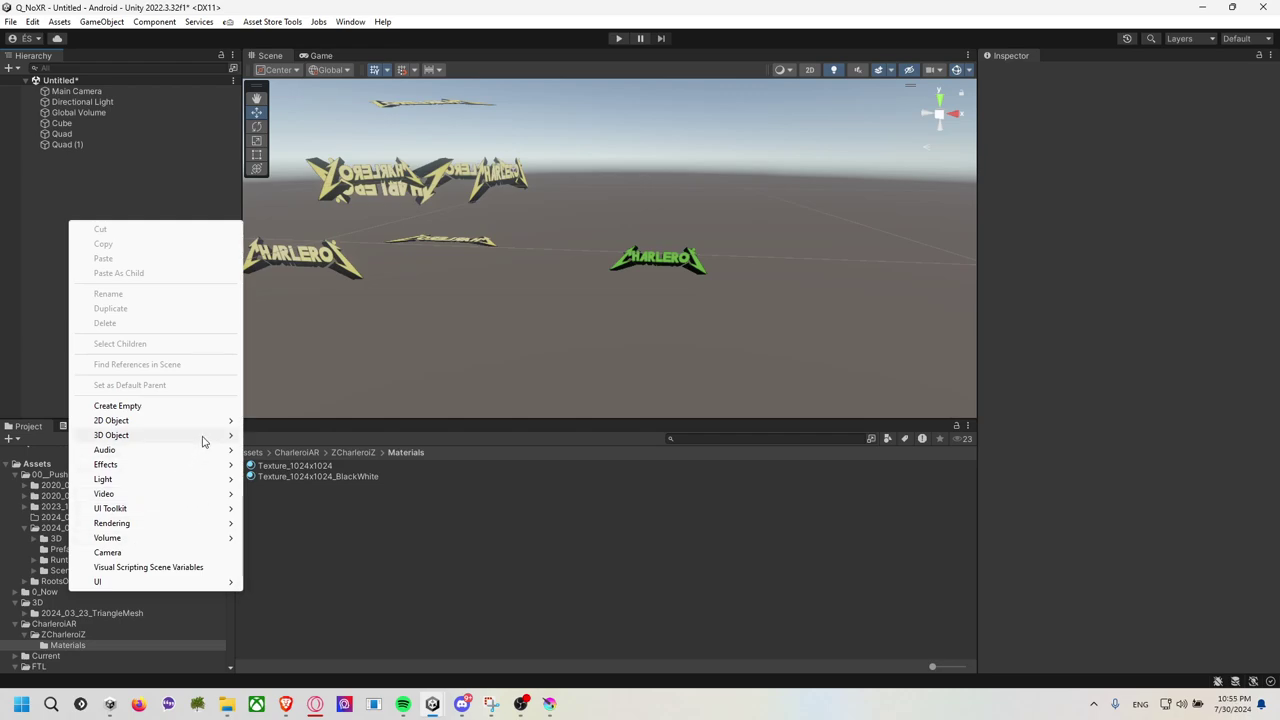
pyautogui.moveTo(112, 435)
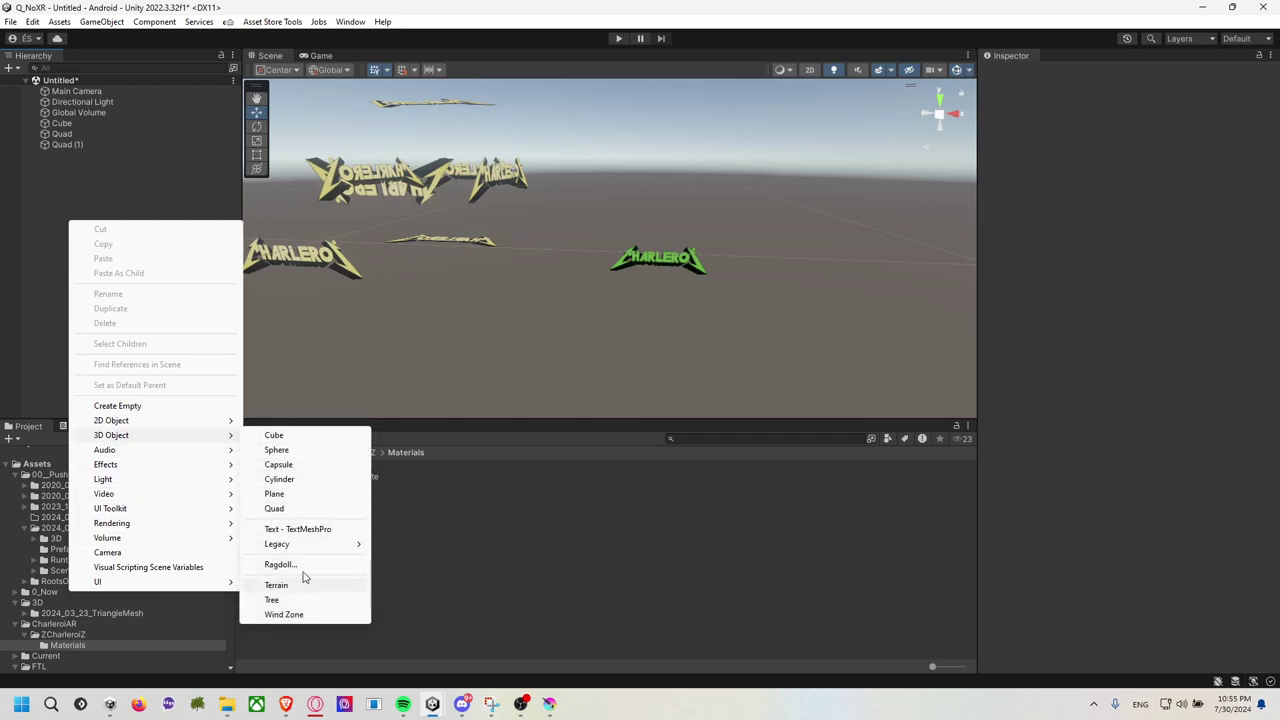
pyautogui.click(305, 508)
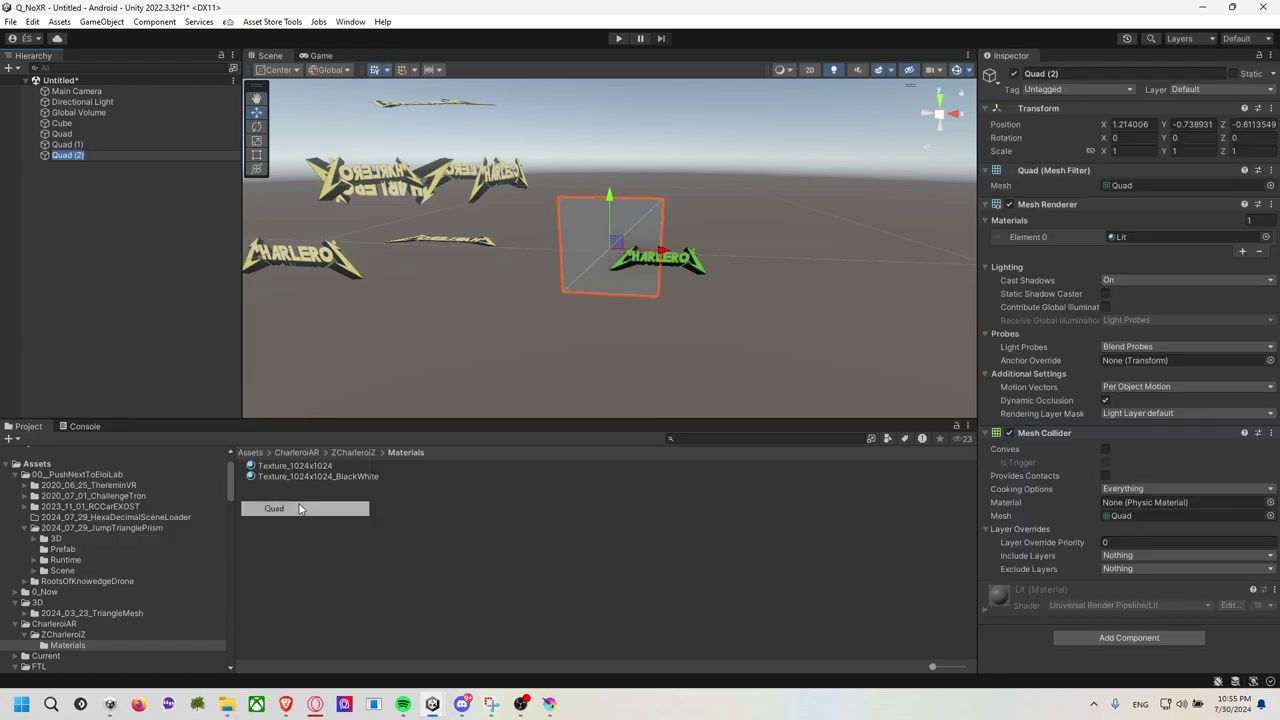
pyautogui.moveTo(661, 248); pyautogui.dragTo(849, 257)
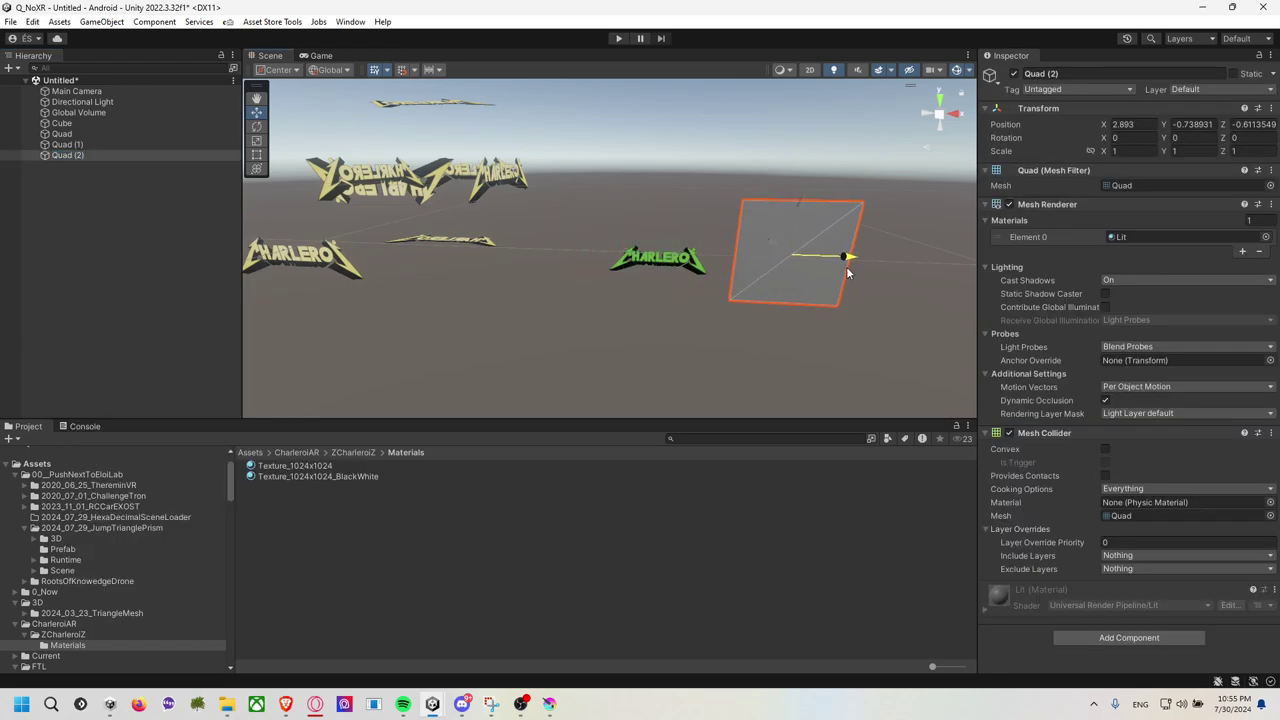
pyautogui.moveTo(786, 318); pyautogui.dragTo(686, 318)
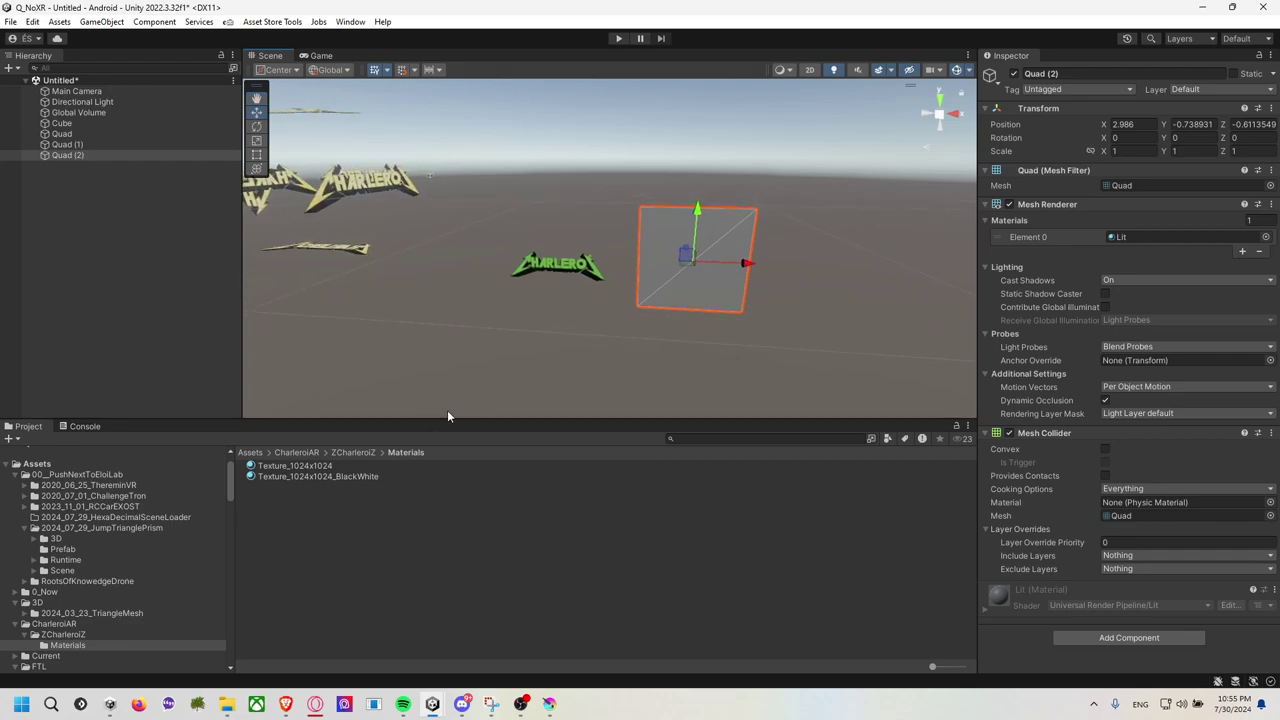
pyautogui.click(118, 633)
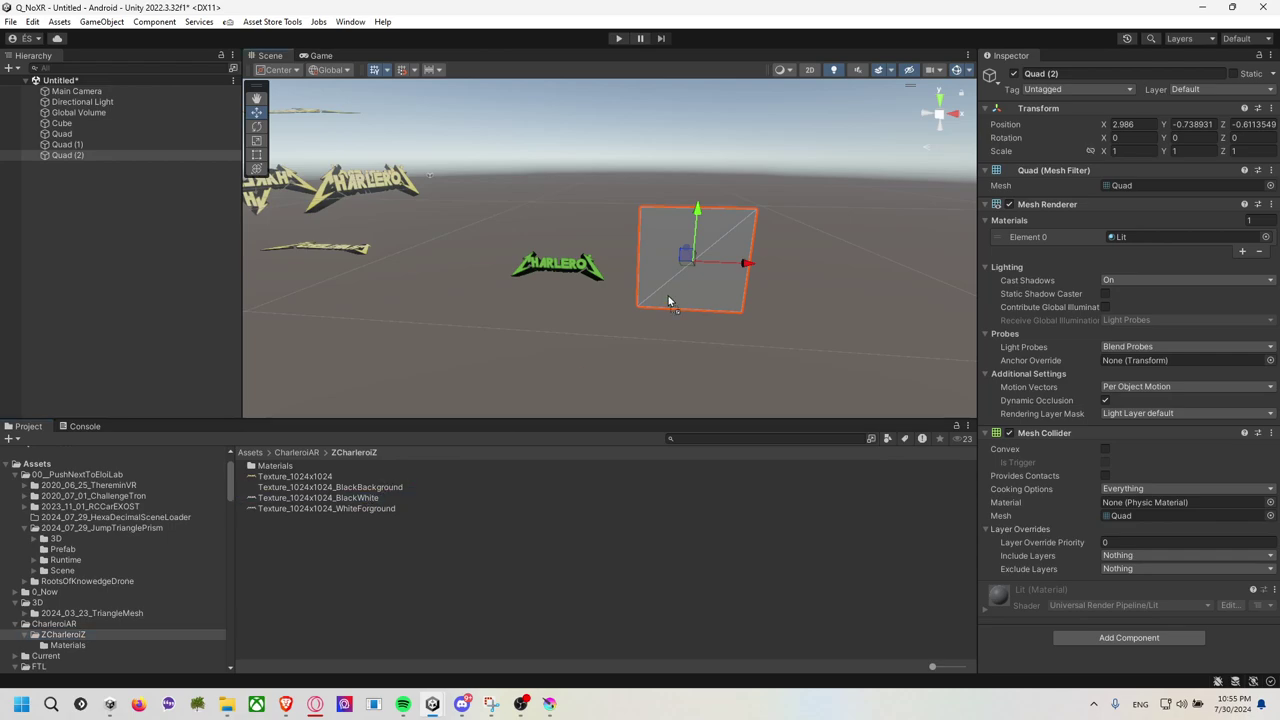
pyautogui.moveTo(365, 494); pyautogui.dragTo(674, 293)
# Duplicate the newest logo quad and nudge the copy along the Z axis.
pyautogui.click(96, 163)
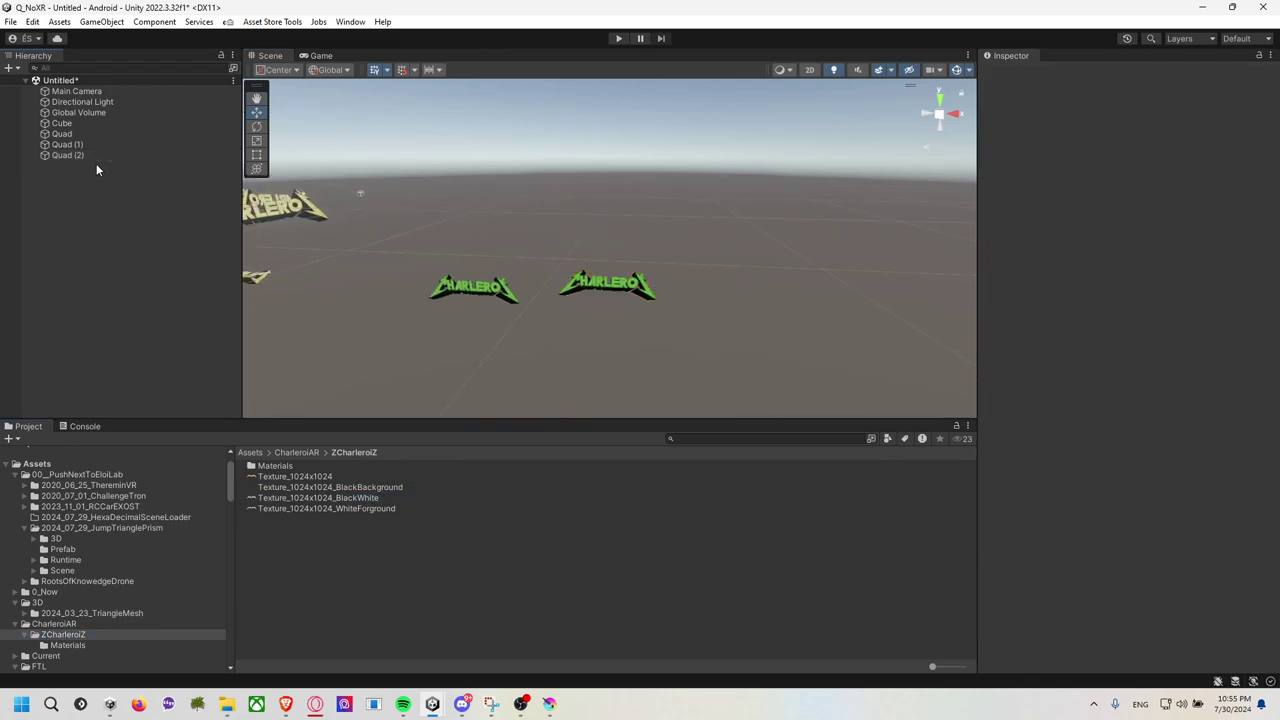
pyautogui.click(94, 155)
pyautogui.hotkey('ctrl', 'd')
pyautogui.moveTo(716, 253)
pyautogui.mouseDown()
pyautogui.moveTo(508, 284)
pyautogui.moveTo(571, 289)
pyautogui.mouseUp()
pyautogui.moveTo(682, 268); pyautogui.dragTo(691, 261)
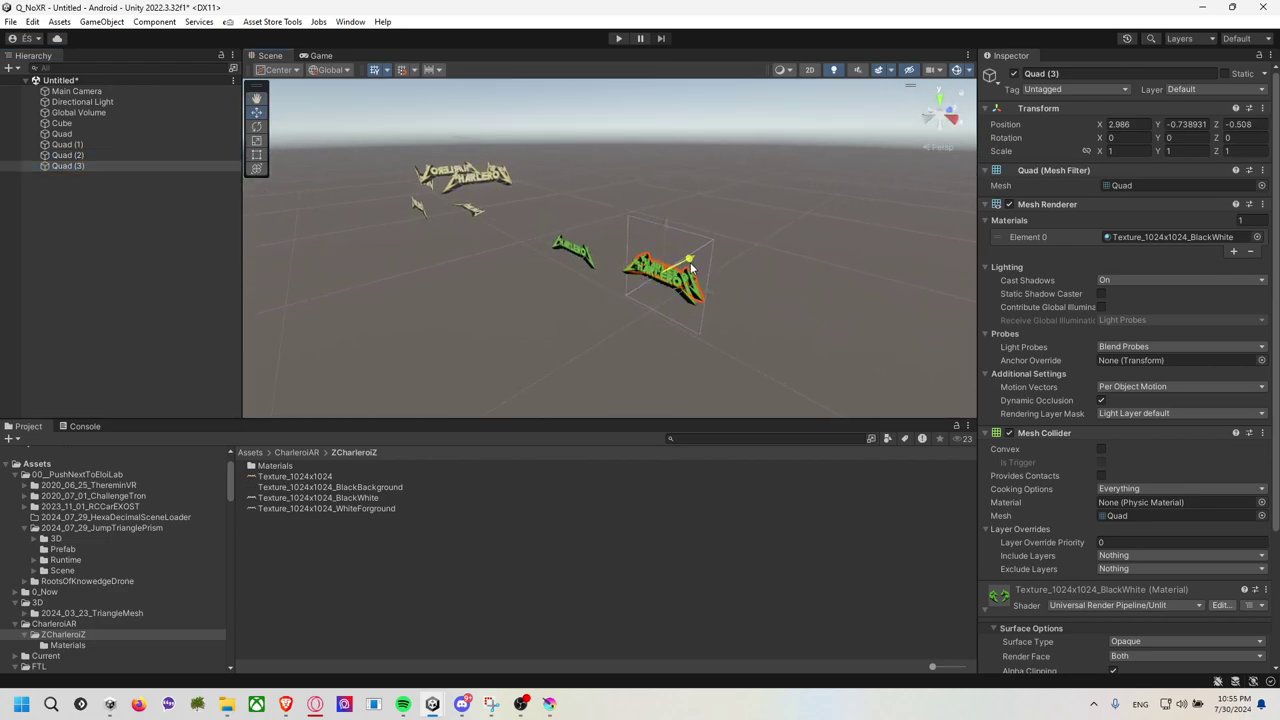
# Apply the WhiteForground and BlackBackground textures to the two quads and open the Materials folder.
pyautogui.click(344, 498)
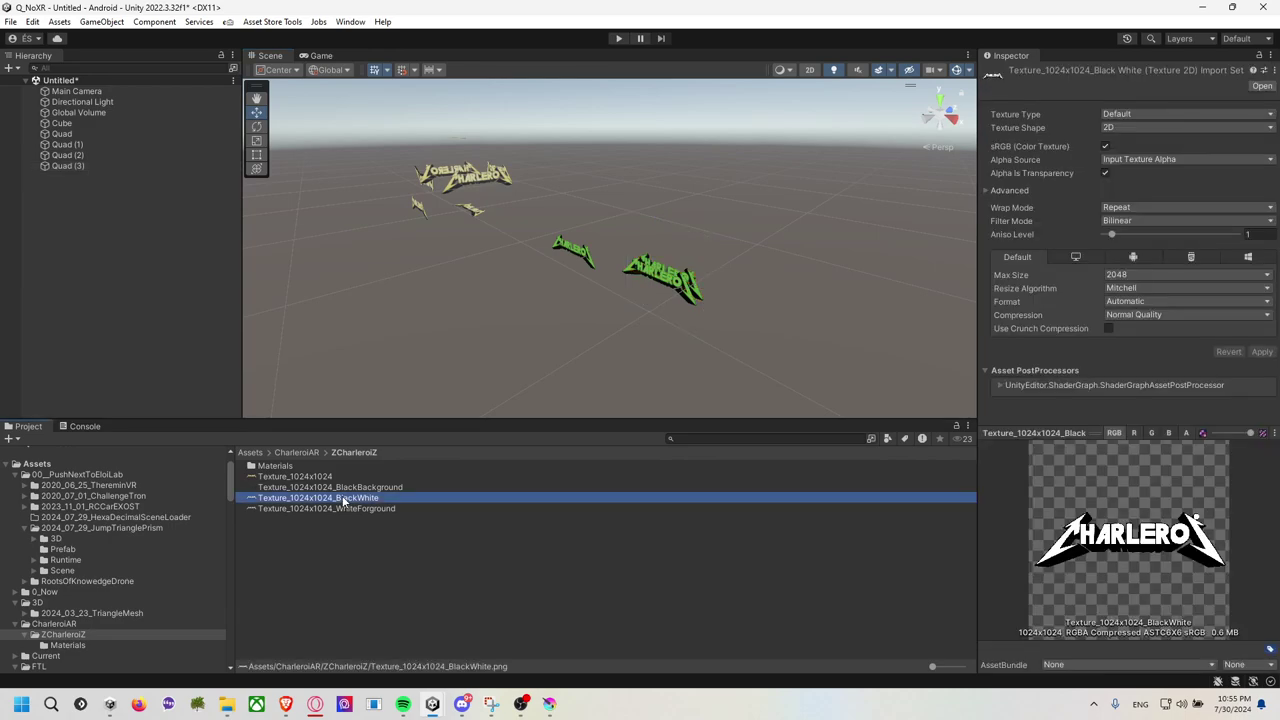
pyautogui.click(353, 509)
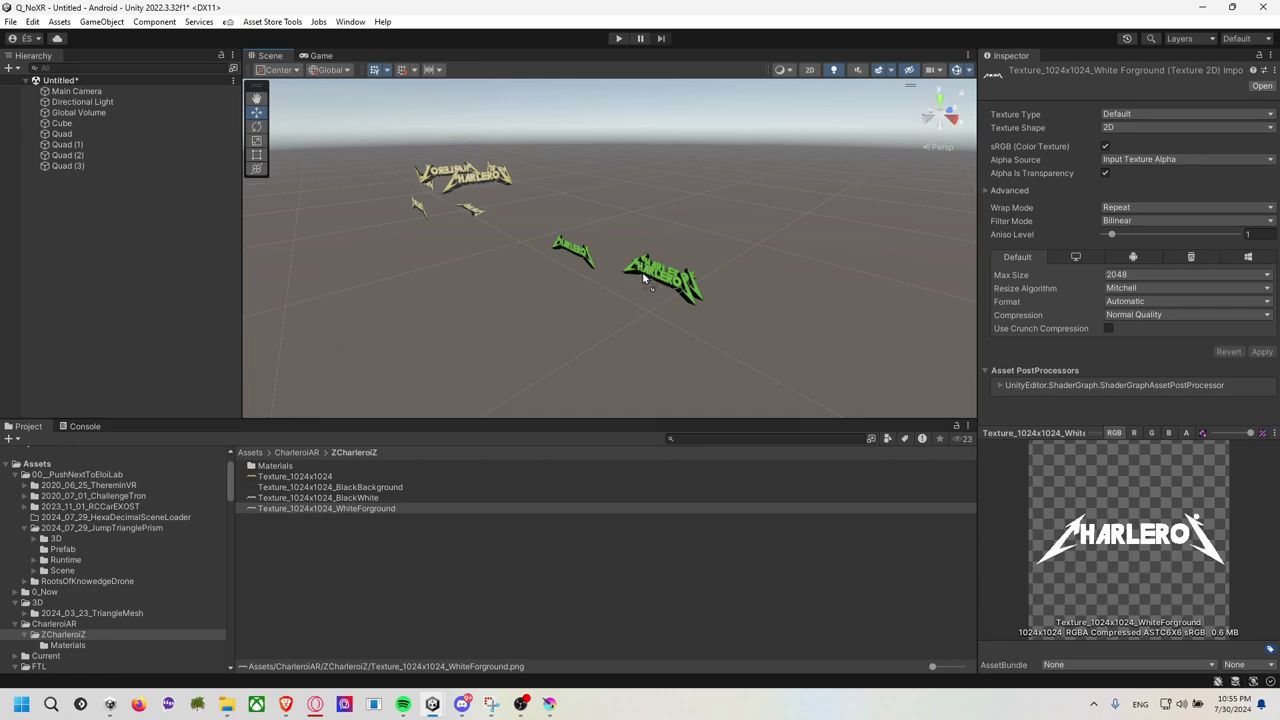
pyautogui.moveTo(661, 289)
pyautogui.mouseDown()
pyautogui.moveTo(643, 276)
pyautogui.moveTo(670, 268)
pyautogui.moveTo(578, 280)
pyautogui.mouseUp()
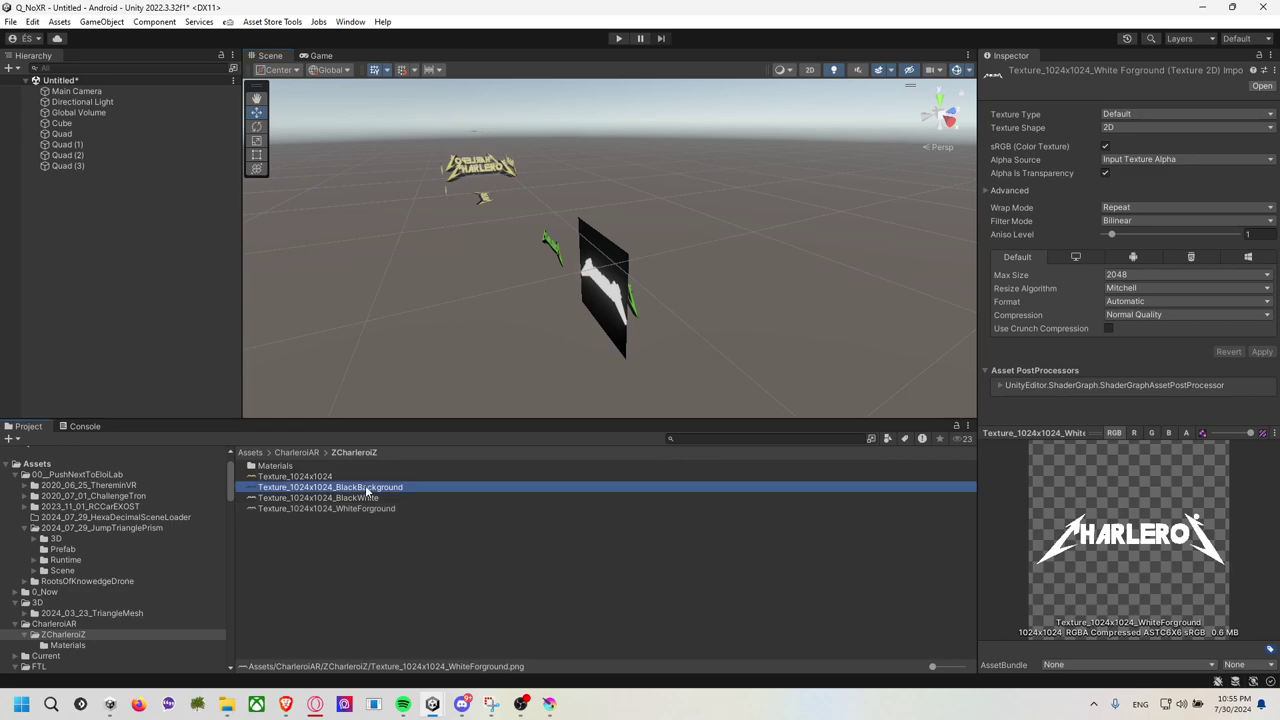
pyautogui.moveTo(363, 485); pyautogui.dragTo(633, 310)
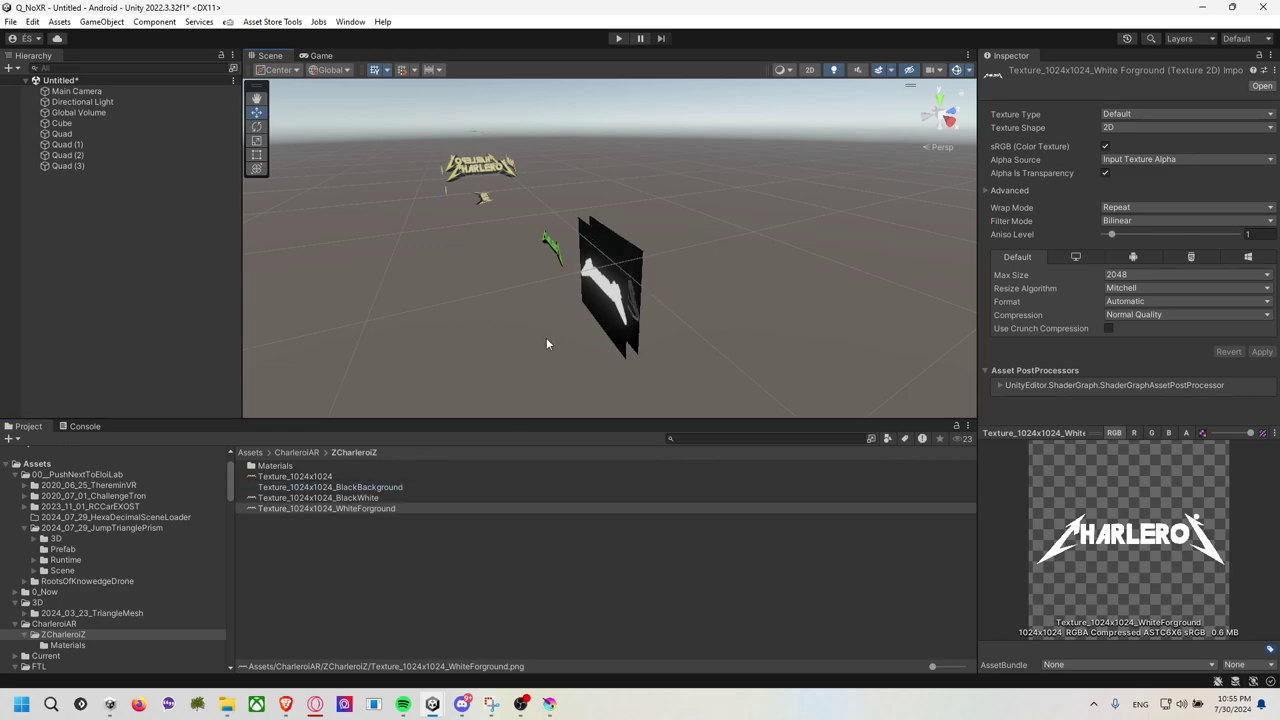
pyautogui.moveTo(546, 343); pyautogui.dragTo(617, 299)
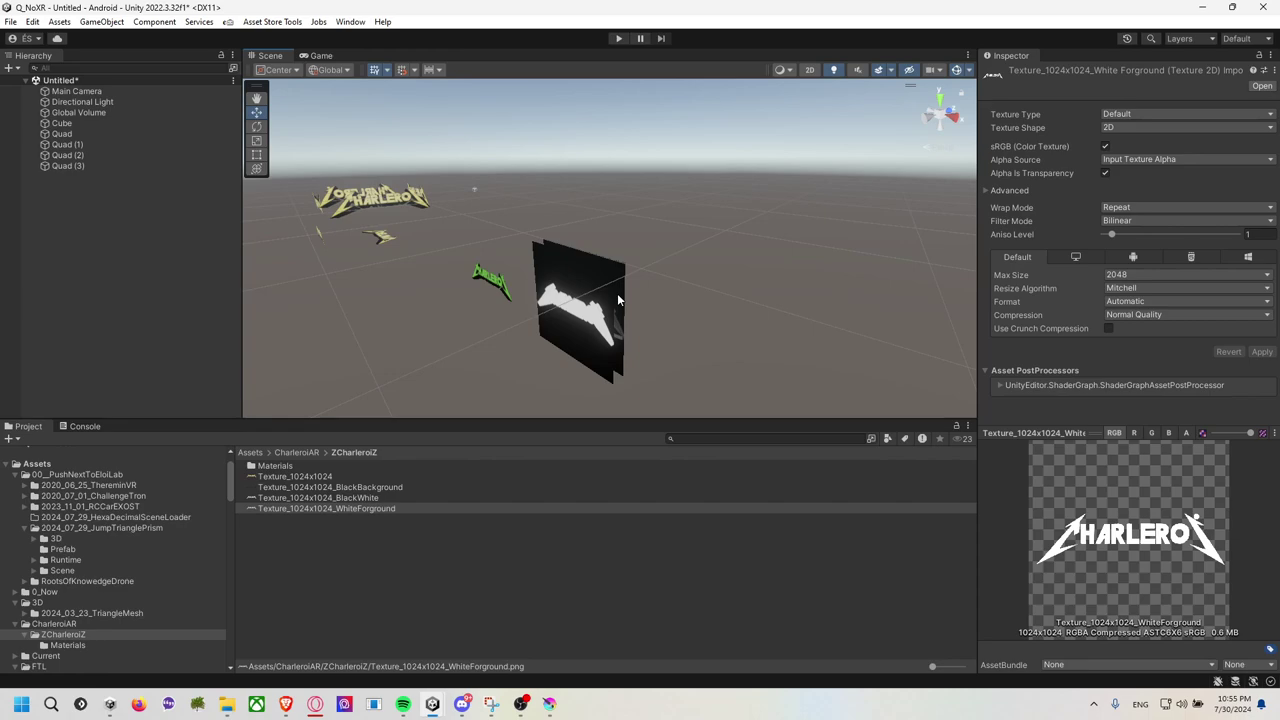
pyautogui.click(617, 299)
pyautogui.doubleClick(268, 467)
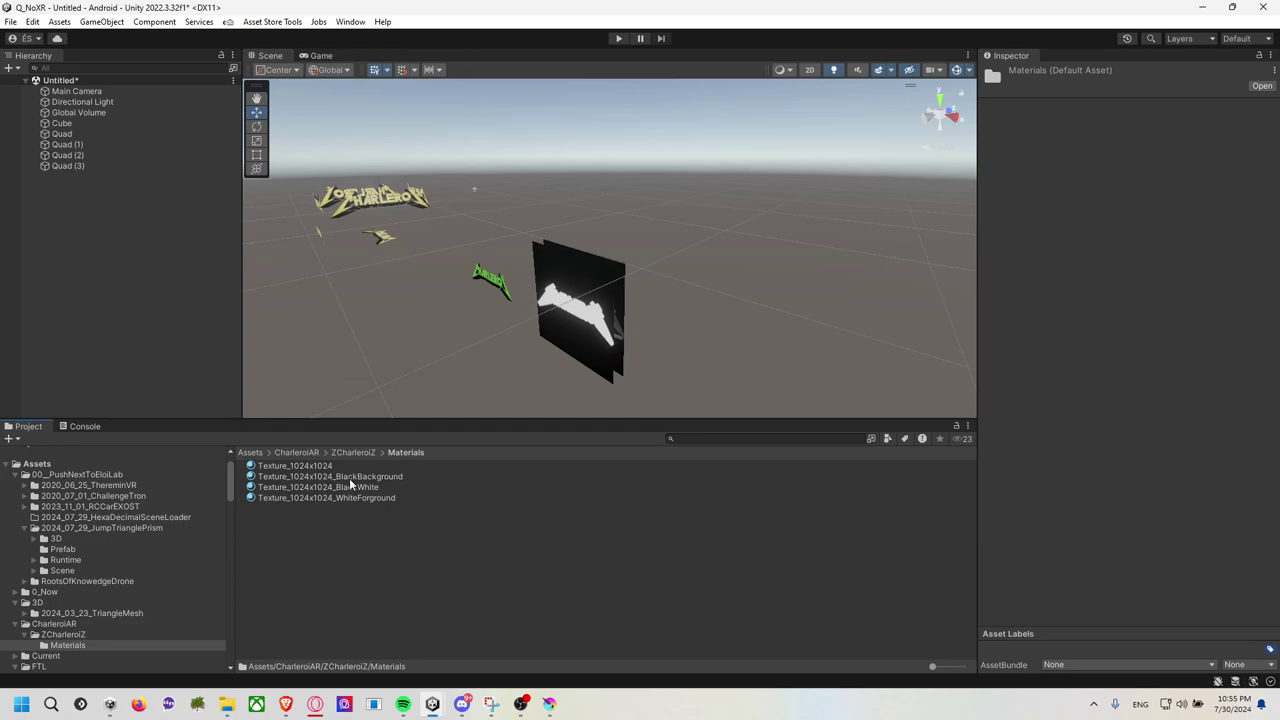
# Ping Quad (3)'s material, then select the BlackBackground and WhiteForground materials together.
pyautogui.click(585, 298)
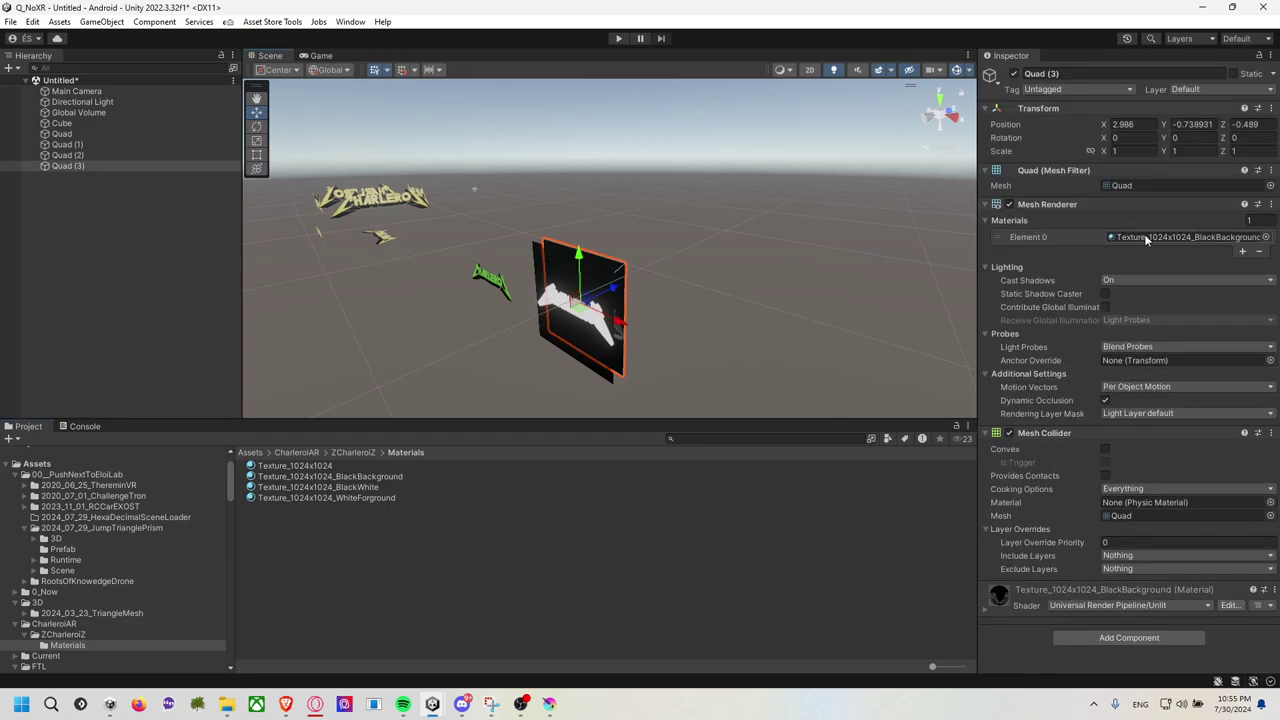
pyautogui.click(986, 607)
pyautogui.scroll(-3, 1010, 590)
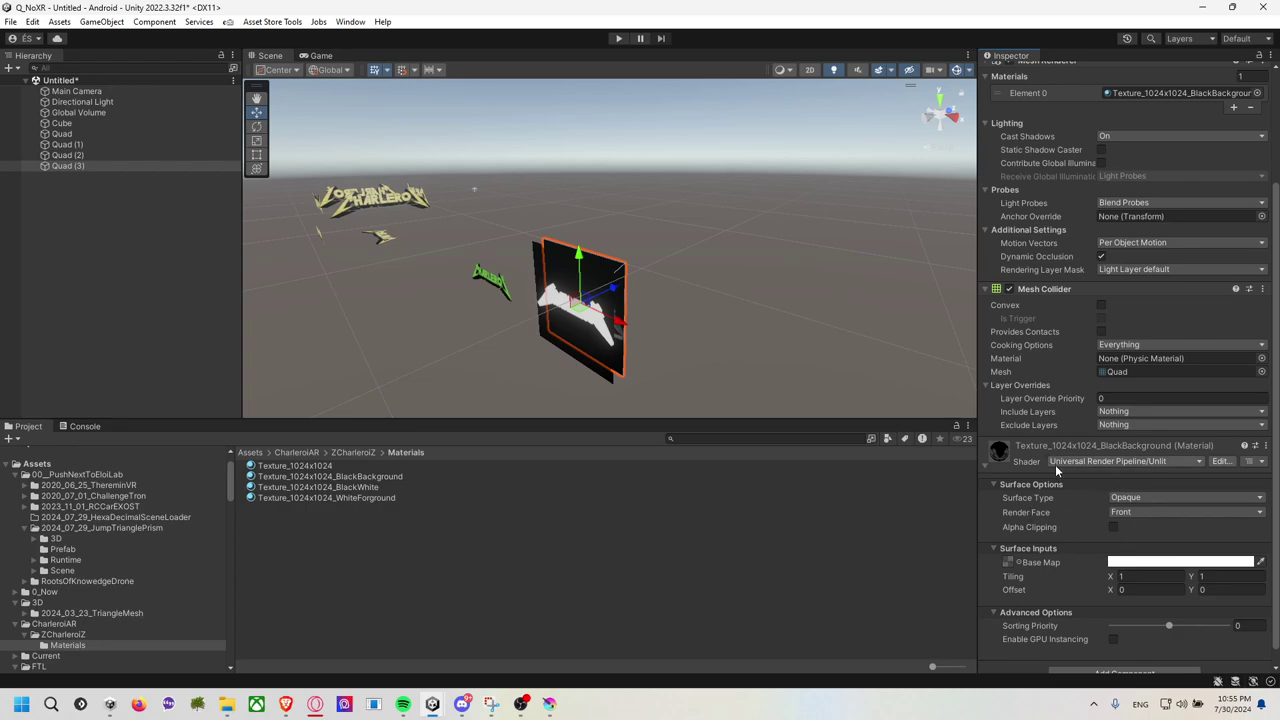
pyautogui.scroll(1, 1050, 400)
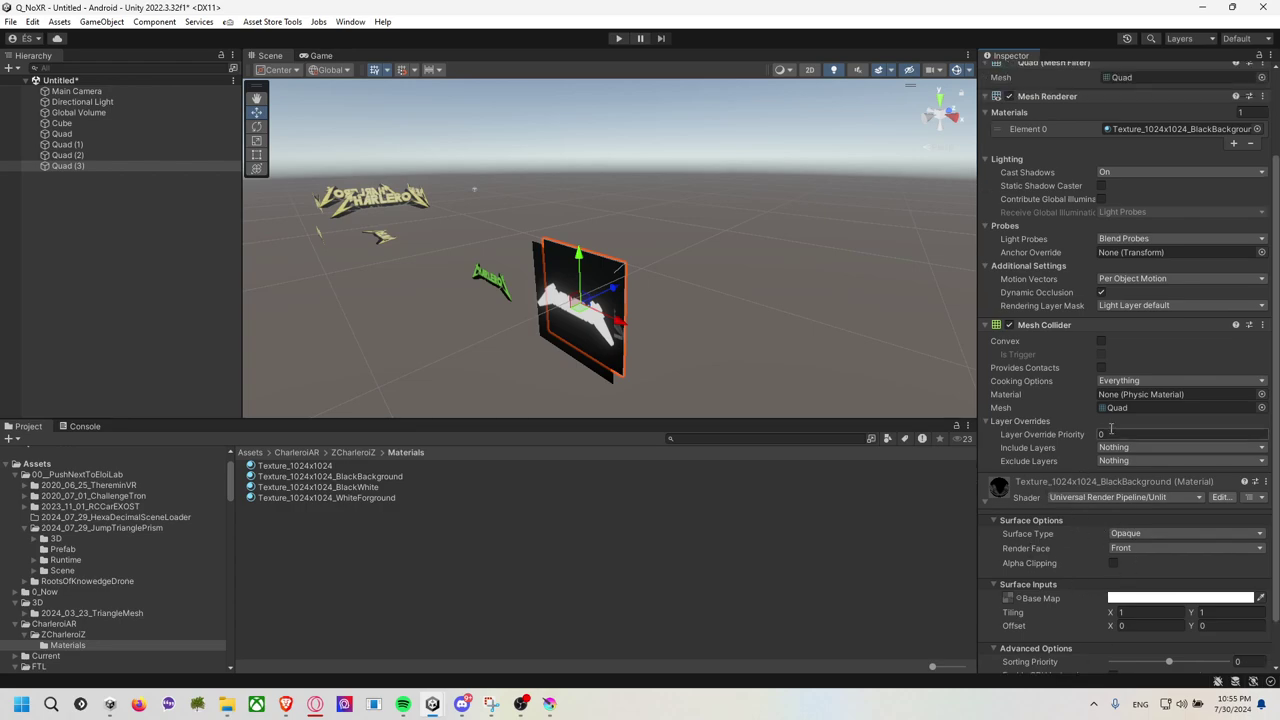
pyautogui.click(1141, 131)
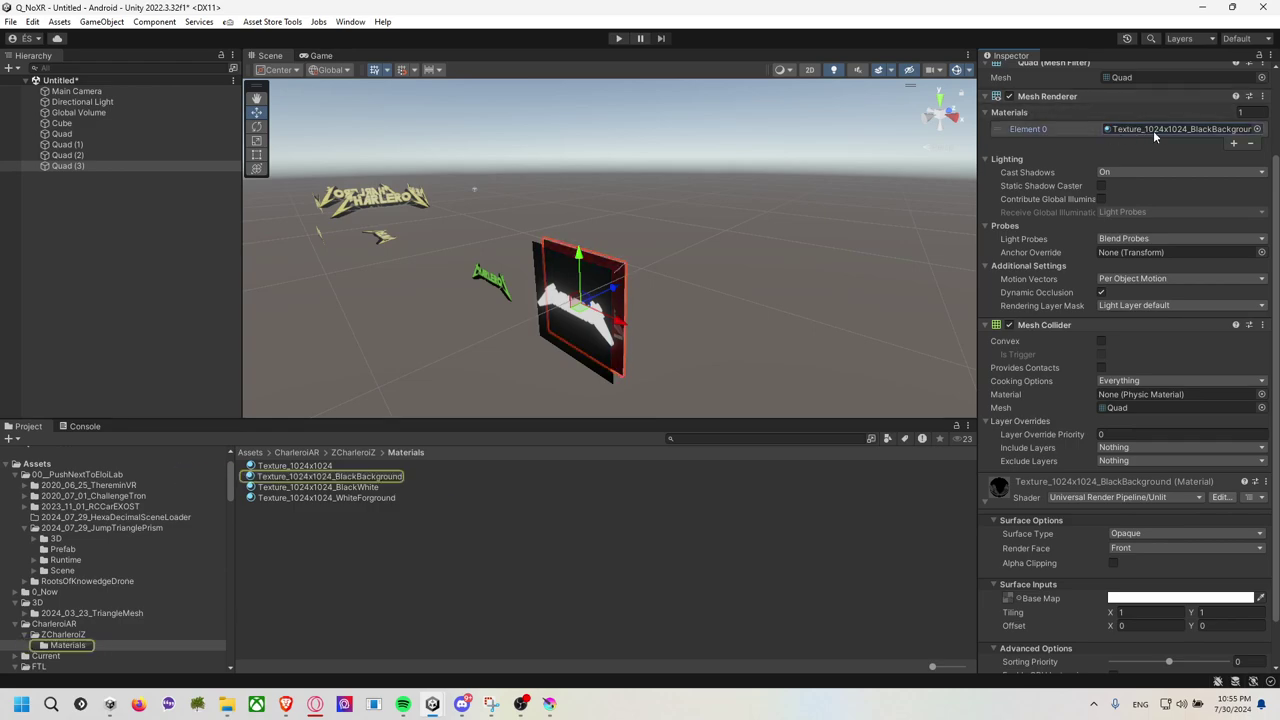
pyautogui.click(379, 479)
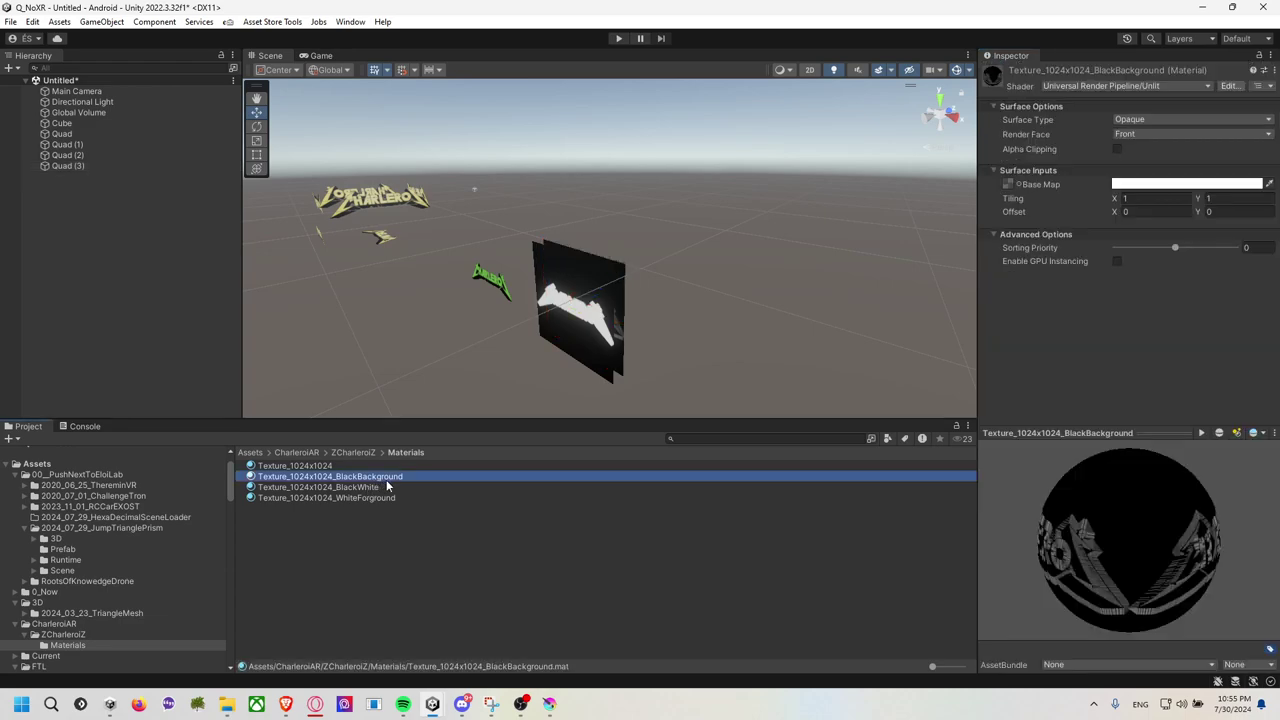
pyautogui.keyDown('ctrl'); pyautogui.click(383, 498); pyautogui.keyUp('ctrl')
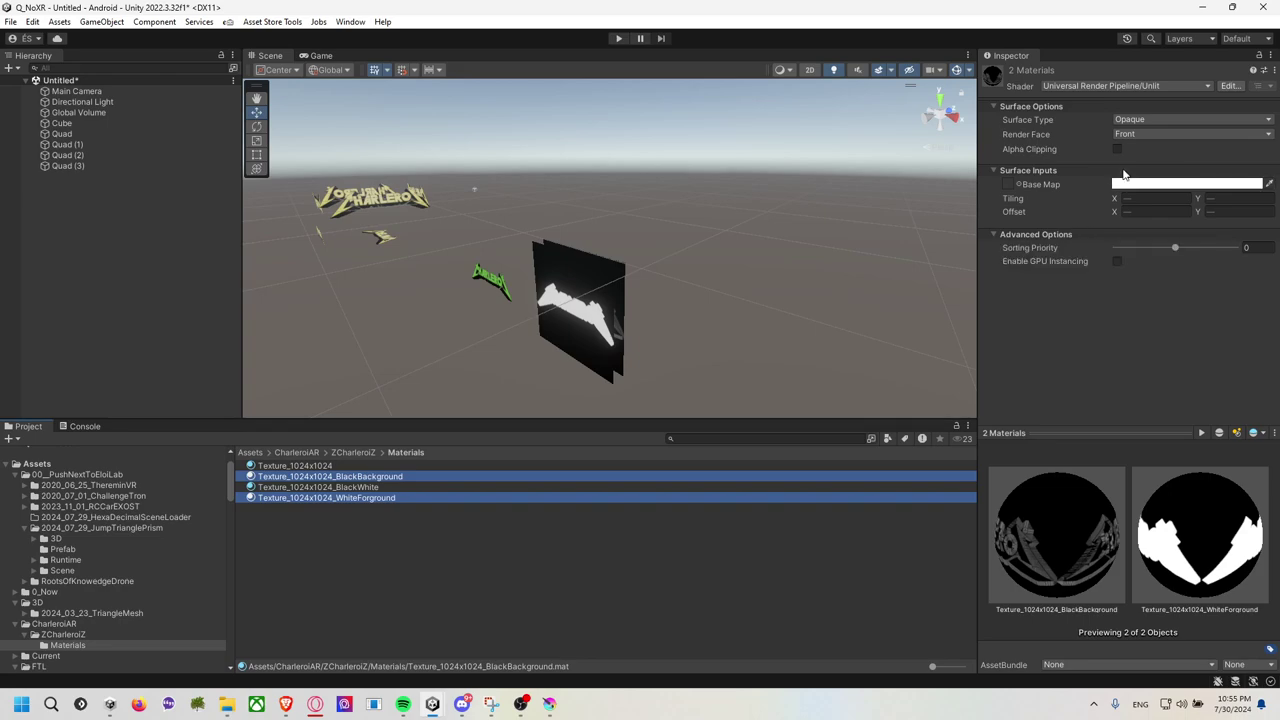
# Make both Unlit materials Transparent, alpha-clipped, with Render Face set to Both.
pyautogui.click(1142, 85)
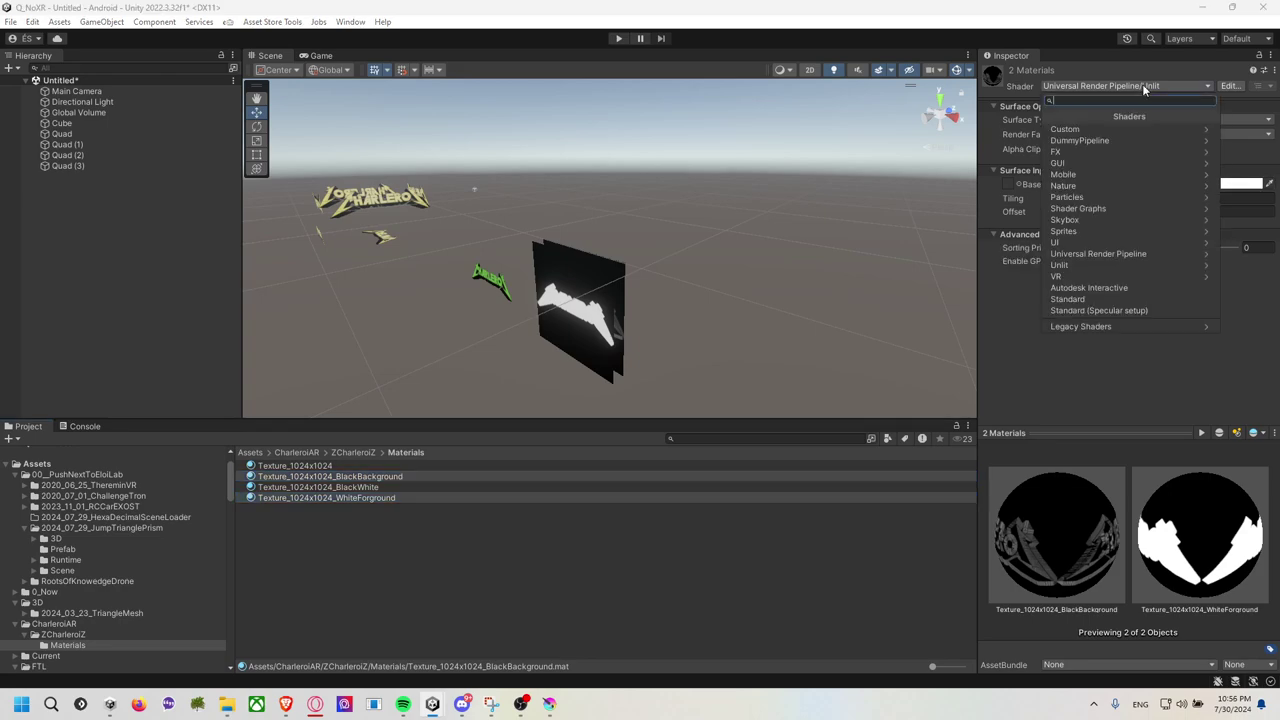
pyautogui.click(1150, 253)
pyautogui.click(1108, 232)
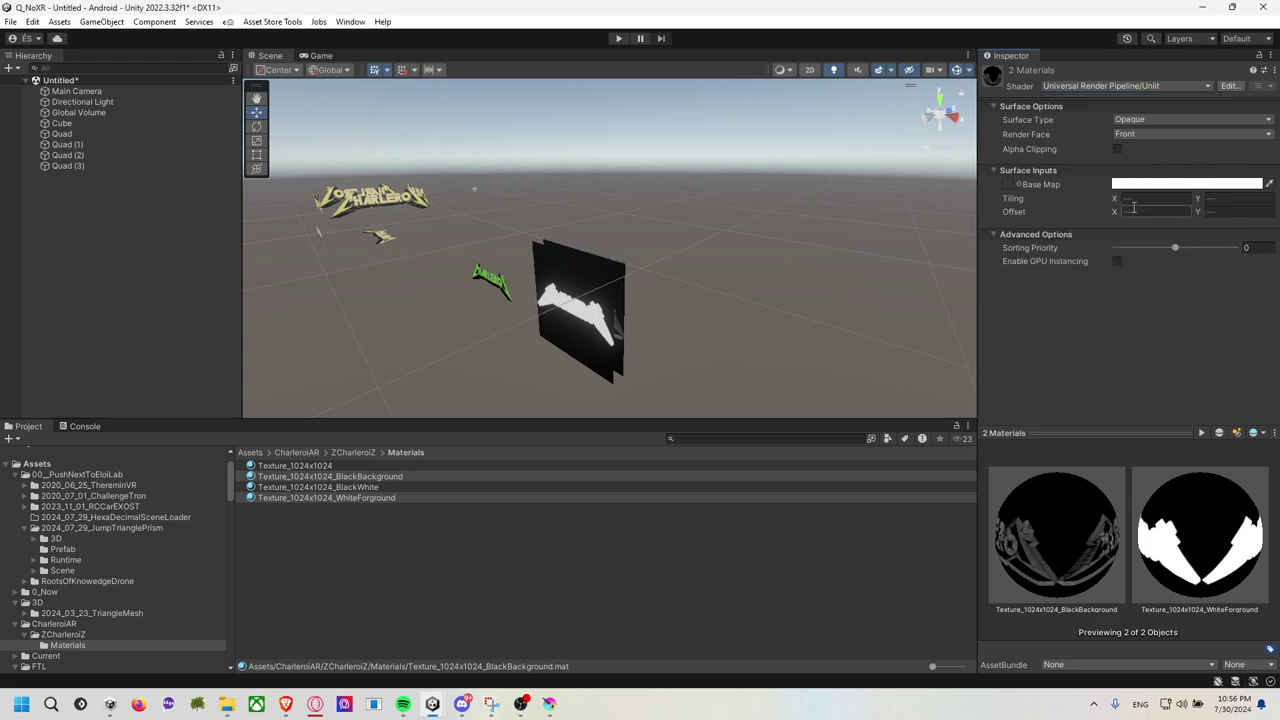
pyautogui.click(1136, 120)
pyautogui.click(1153, 150)
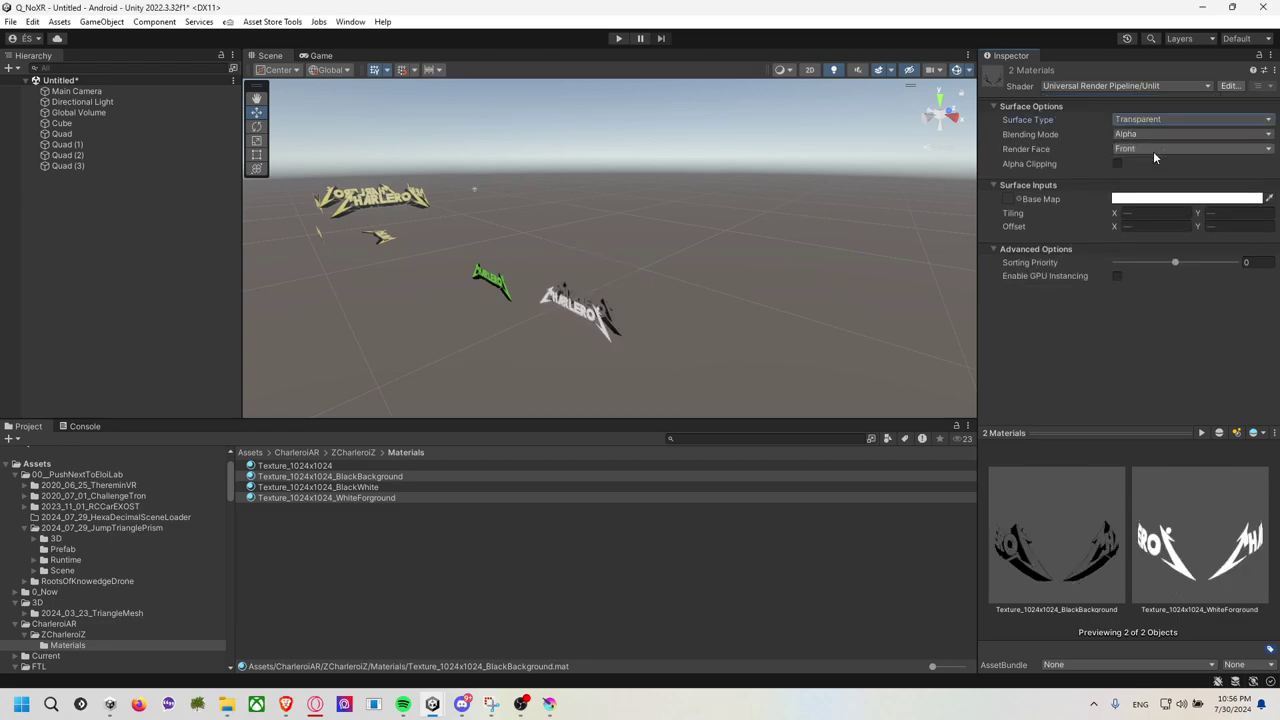
pyautogui.click(1118, 164)
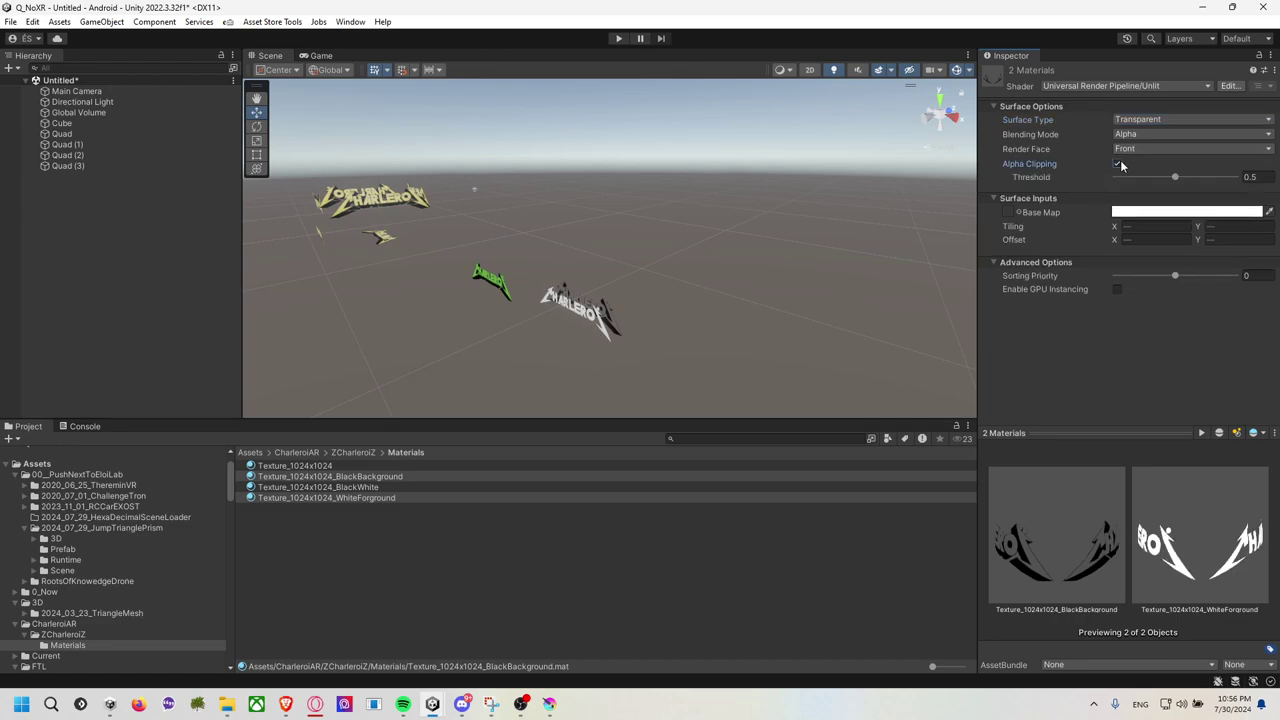
pyautogui.click(1149, 149)
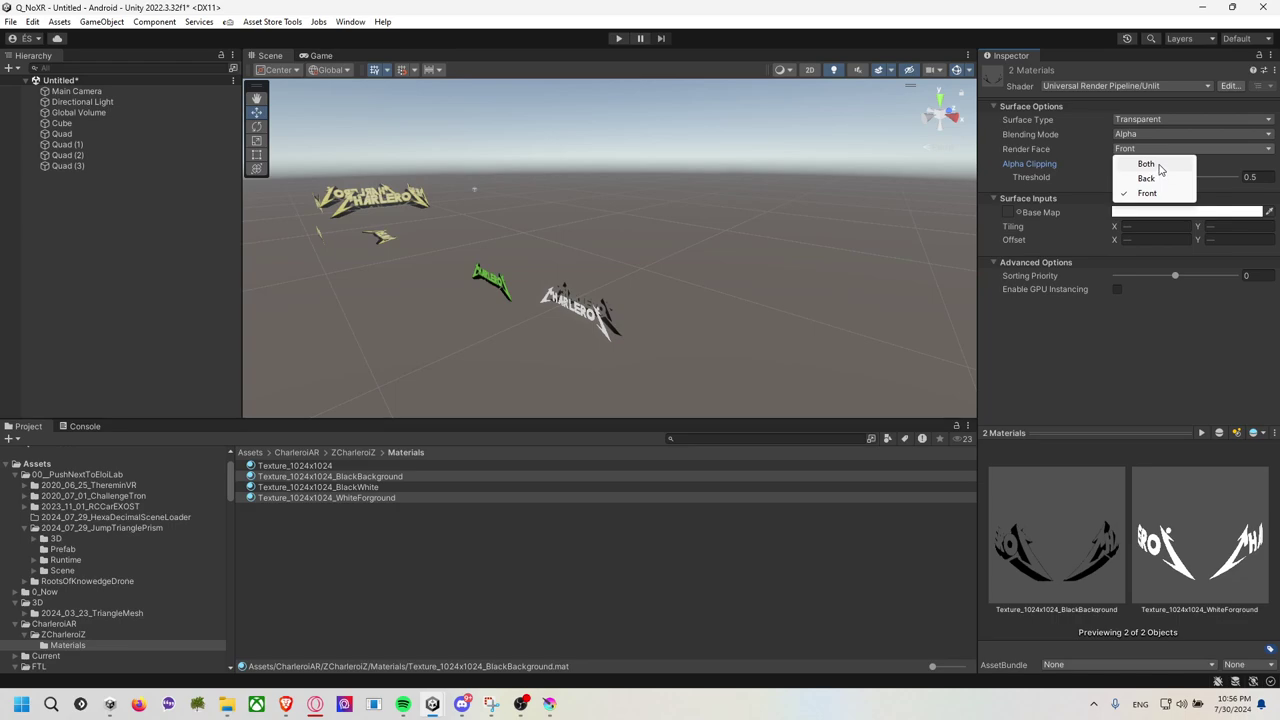
pyautogui.click(1159, 166)
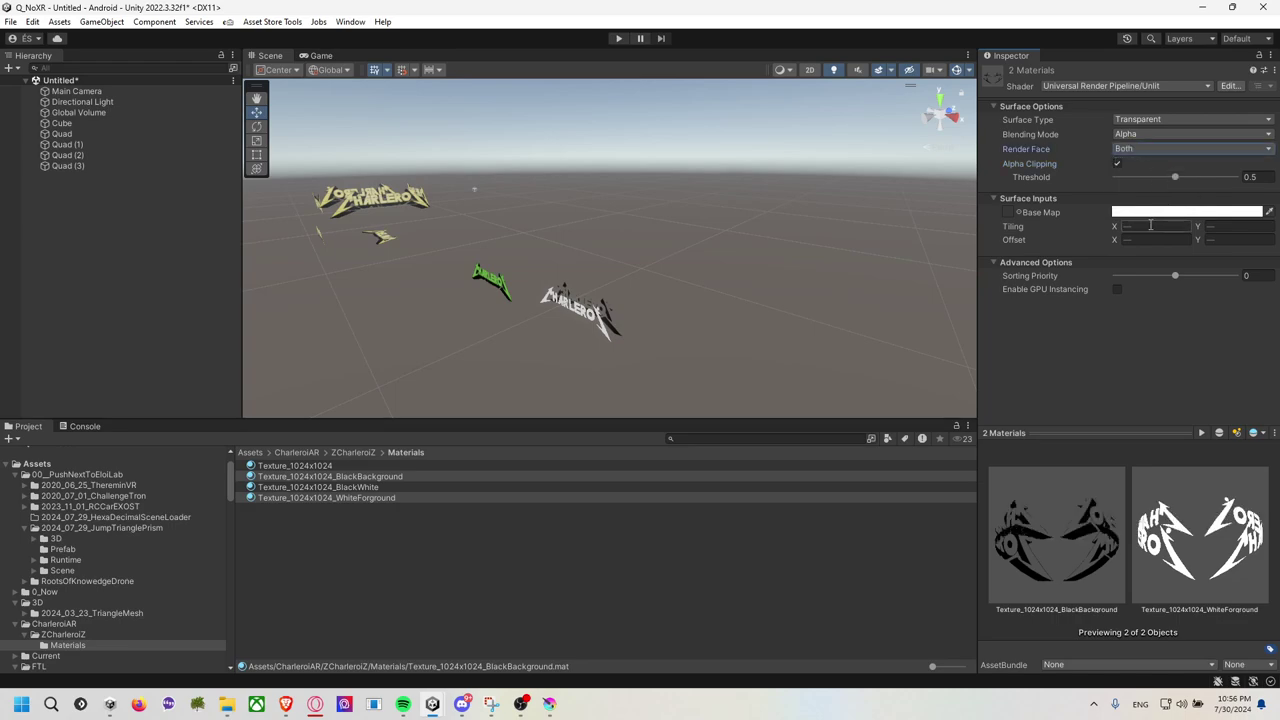
# Frame Quad (3) and orbit to inspect the cut-out CHARLEROI logo.
pyautogui.click(668, 291)
pyautogui.moveTo(610, 320); pyautogui.dragTo(668, 298)
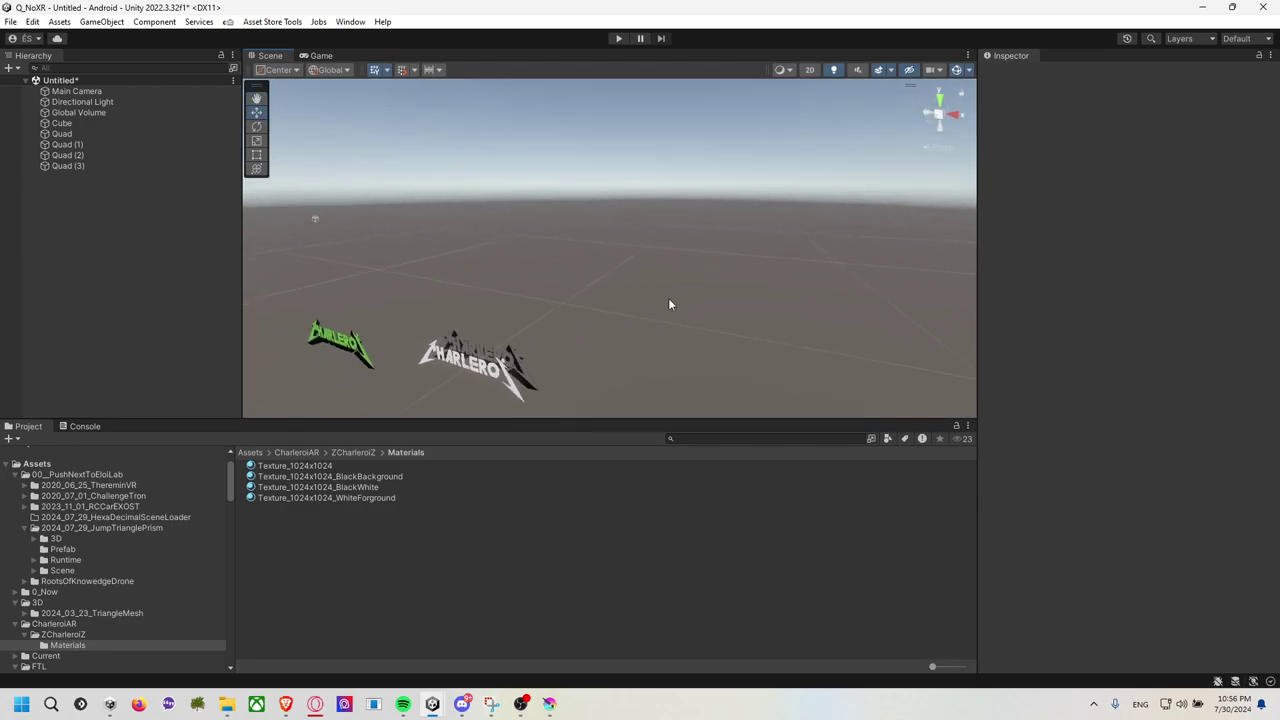
pyautogui.click(610, 312)
pyautogui.press('f')
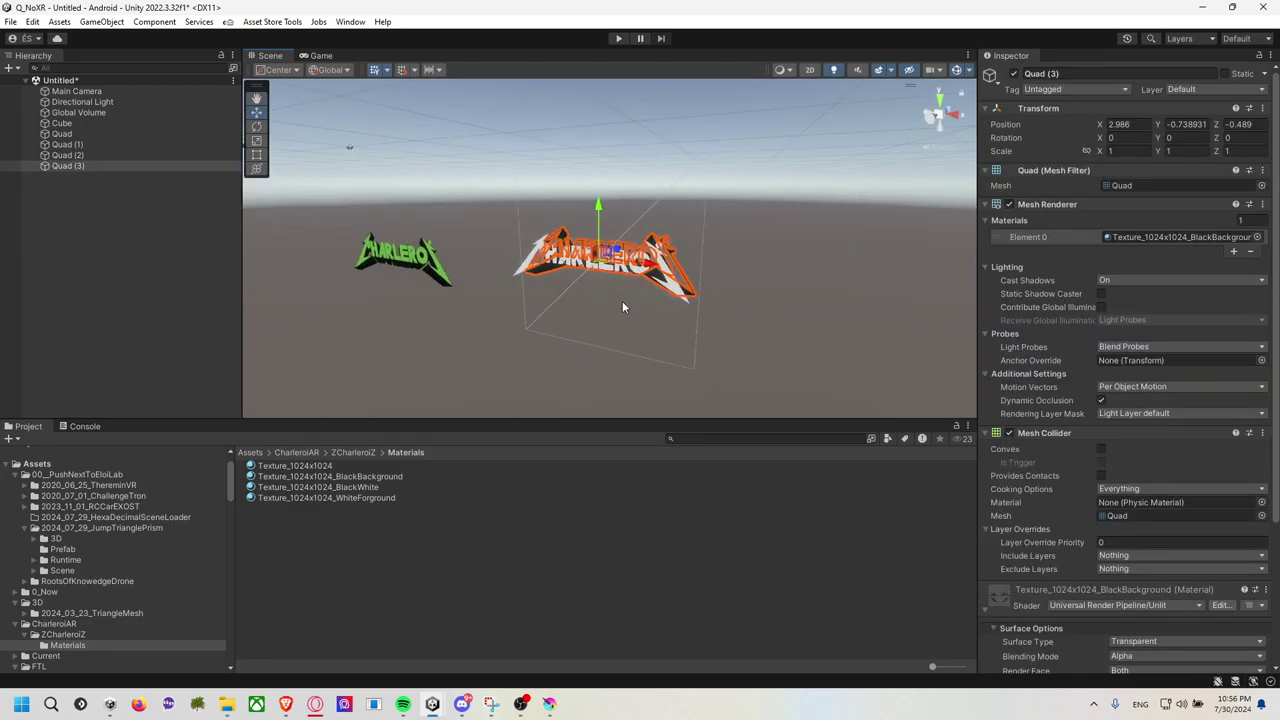
pyautogui.click(898, 275)
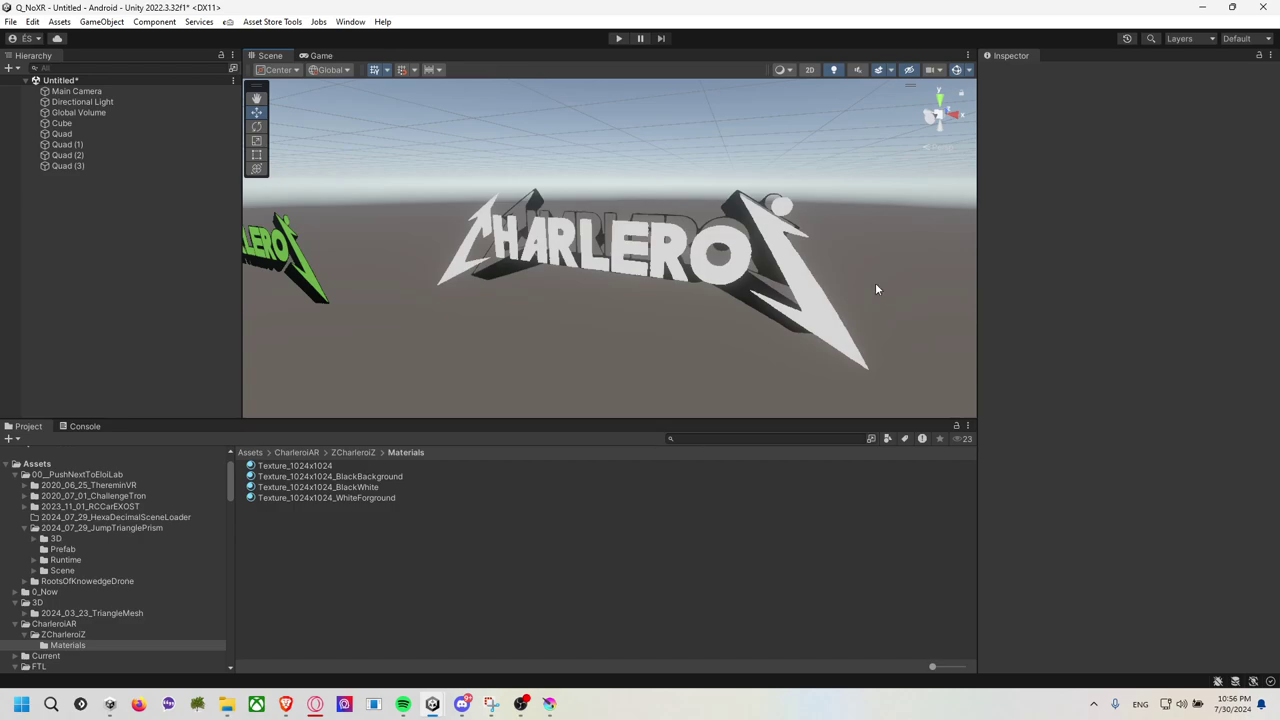
pyautogui.moveTo(875, 282)
pyautogui.mouseDown()
pyautogui.moveTo(743, 314)
pyautogui.moveTo(782, 338)
pyautogui.mouseUp()
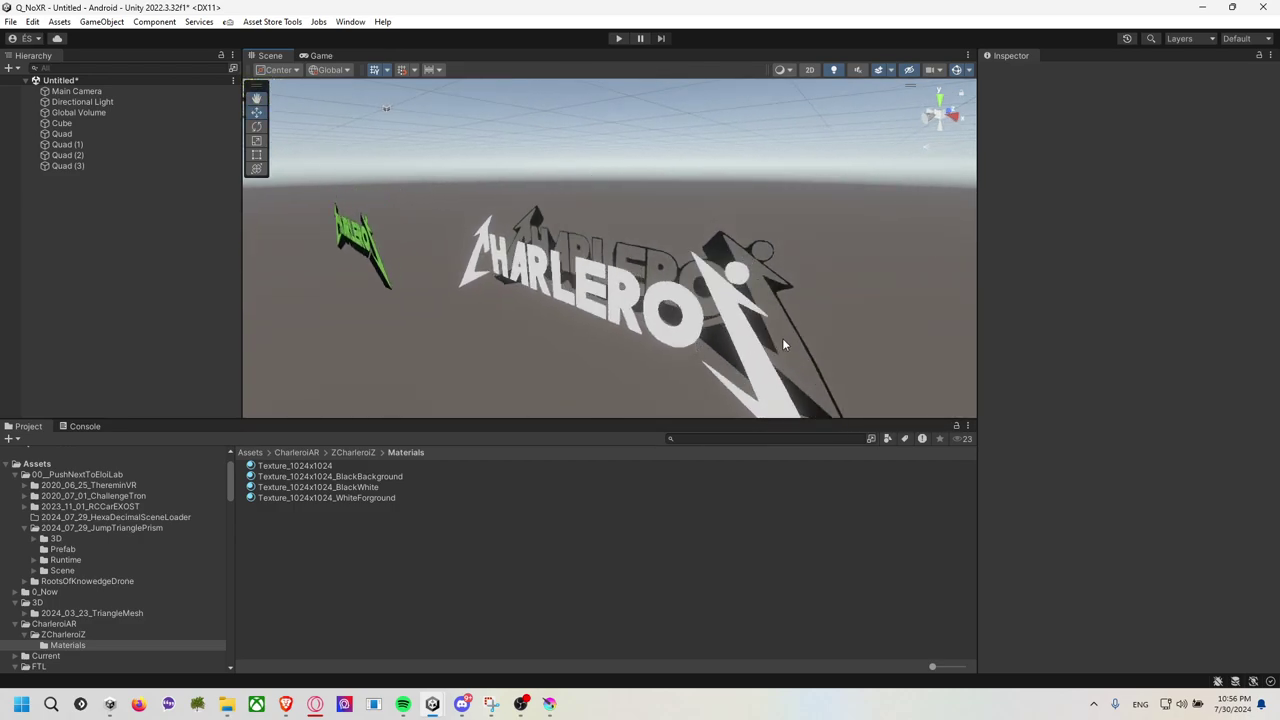
# Move the CHARLEROI logo quad along Z to -0.6.
pyautogui.click(782, 338)
pyautogui.moveTo(624, 264)
pyautogui.mouseDown()
pyautogui.moveTo(600, 287)
pyautogui.moveTo(502, 276)
pyautogui.moveTo(522, 280)
pyautogui.mouseUp()
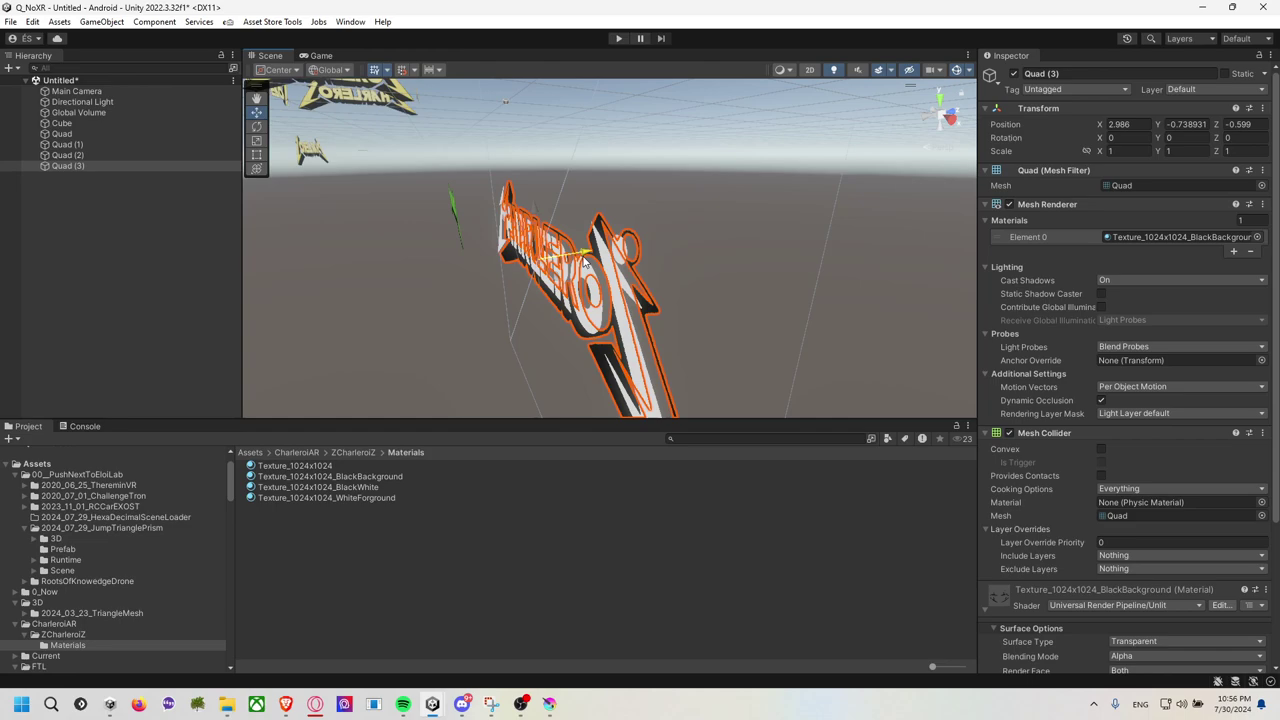
pyautogui.click(400, 303)
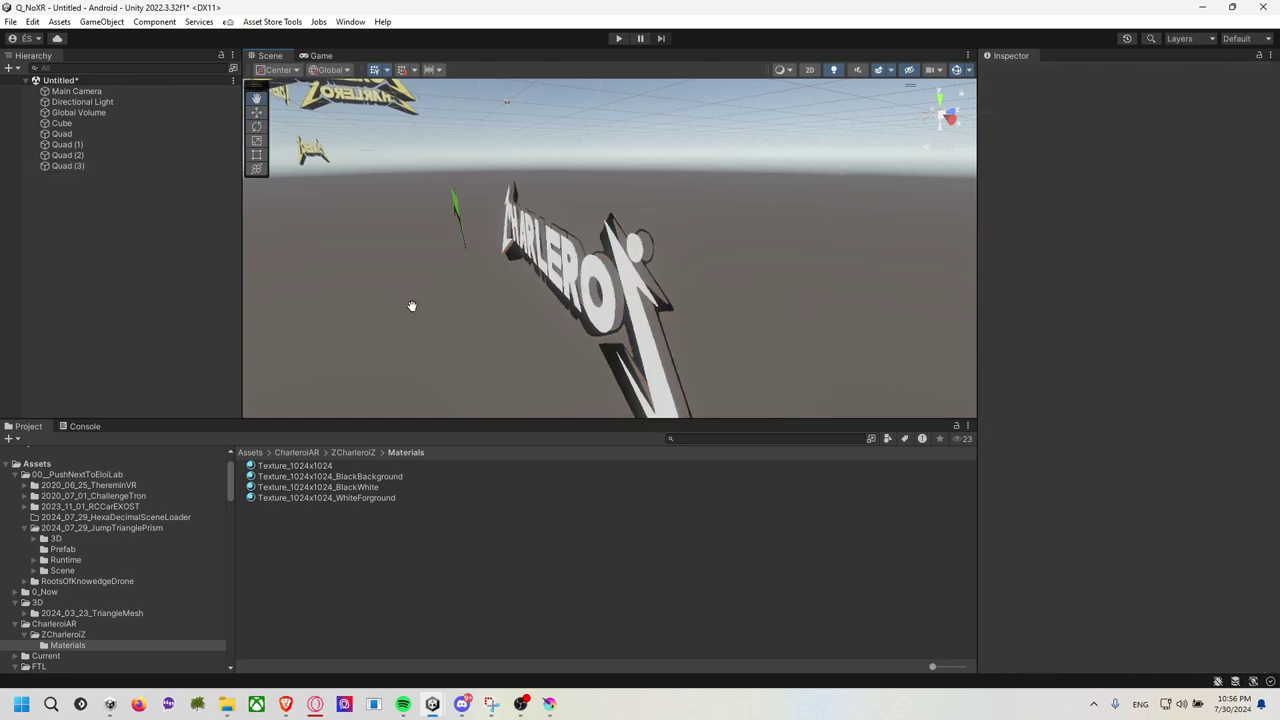
pyautogui.moveTo(400, 303)
pyautogui.mouseDown()
pyautogui.moveTo(645, 303)
pyautogui.moveTo(834, 266)
pyautogui.moveTo(609, 333)
pyautogui.moveTo(583, 306)
pyautogui.moveTo(703, 400)
pyautogui.moveTo(759, 490)
pyautogui.moveTo(697, 251)
pyautogui.mouseUp()
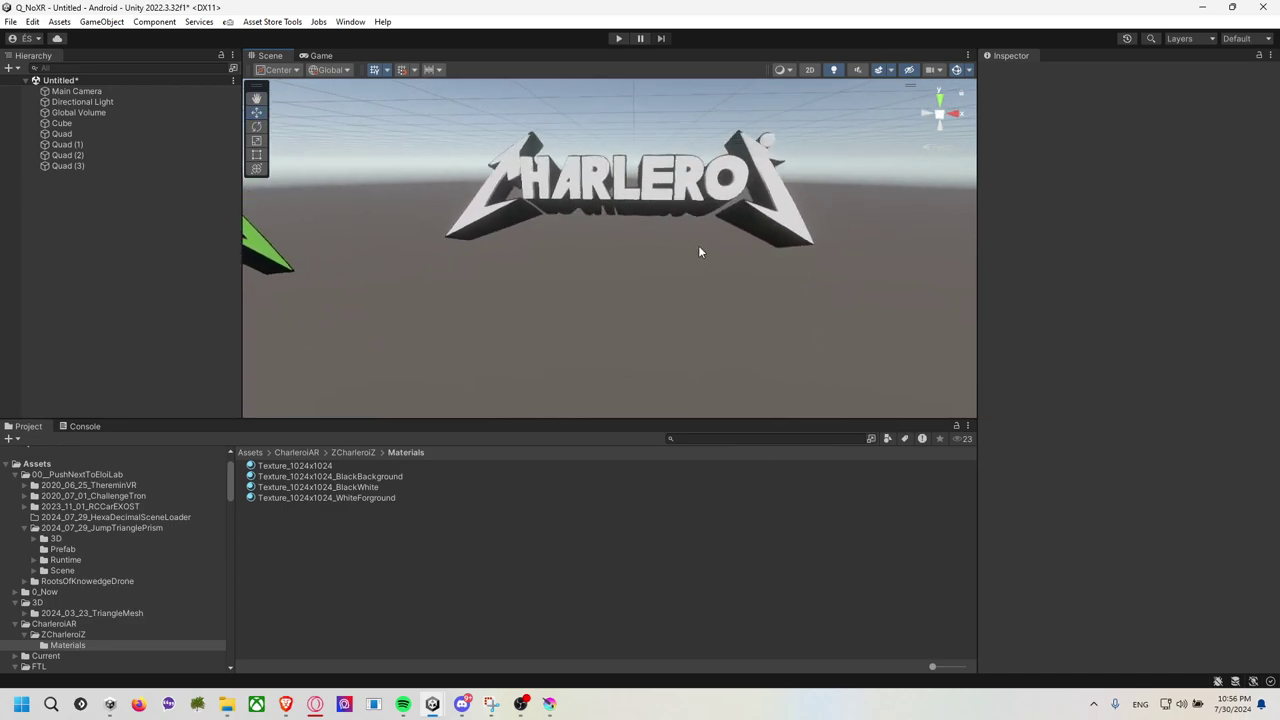
# Scale Quad (3) uniformly up to 1.1326 and frame it from the back.
pyautogui.click(685, 208)
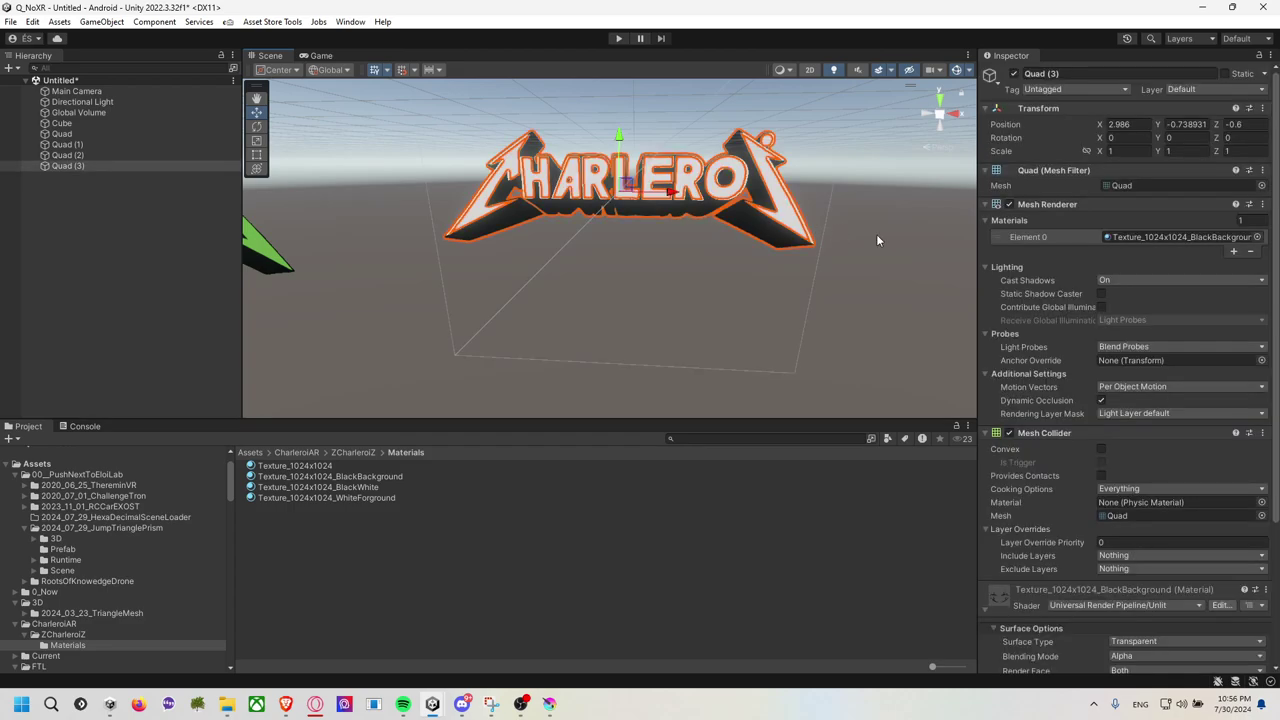
pyautogui.moveTo(876, 234)
pyautogui.mouseDown()
pyautogui.moveTo(671, 241)
pyautogui.moveTo(703, 257)
pyautogui.mouseUp()
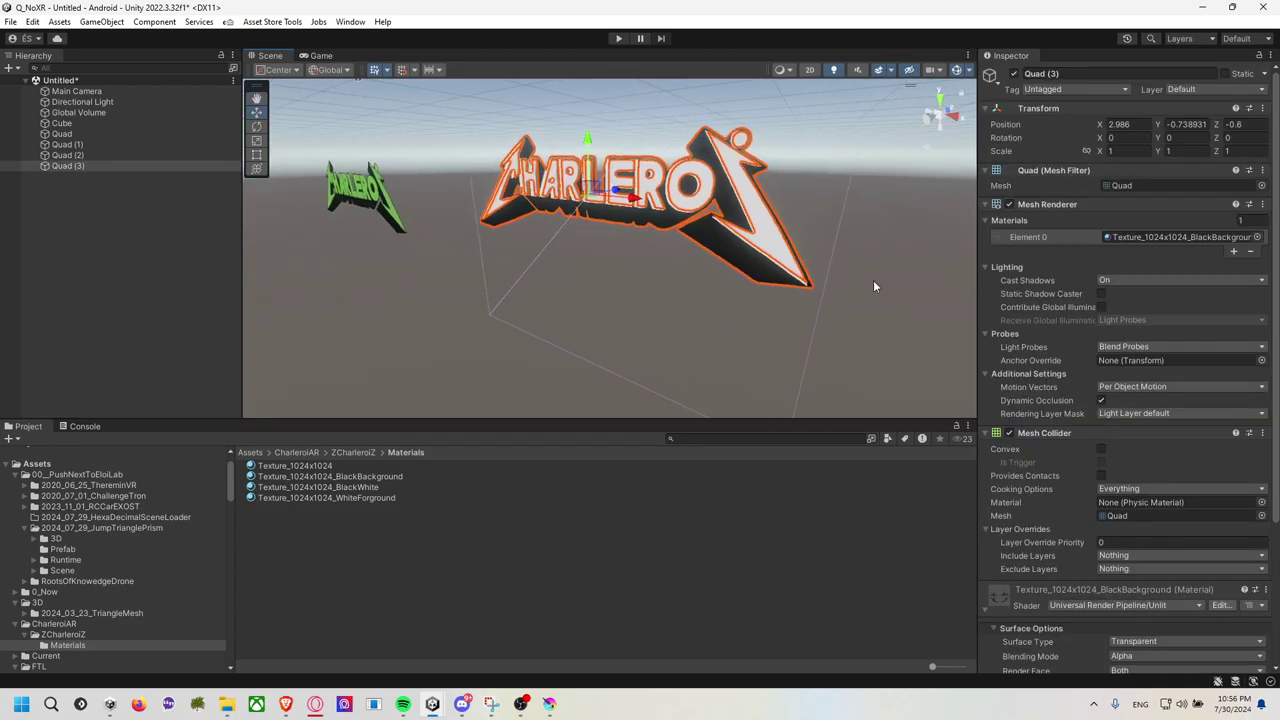
pyautogui.moveTo(873, 287); pyautogui.dragTo(760, 257)
pyautogui.click(941, 358)
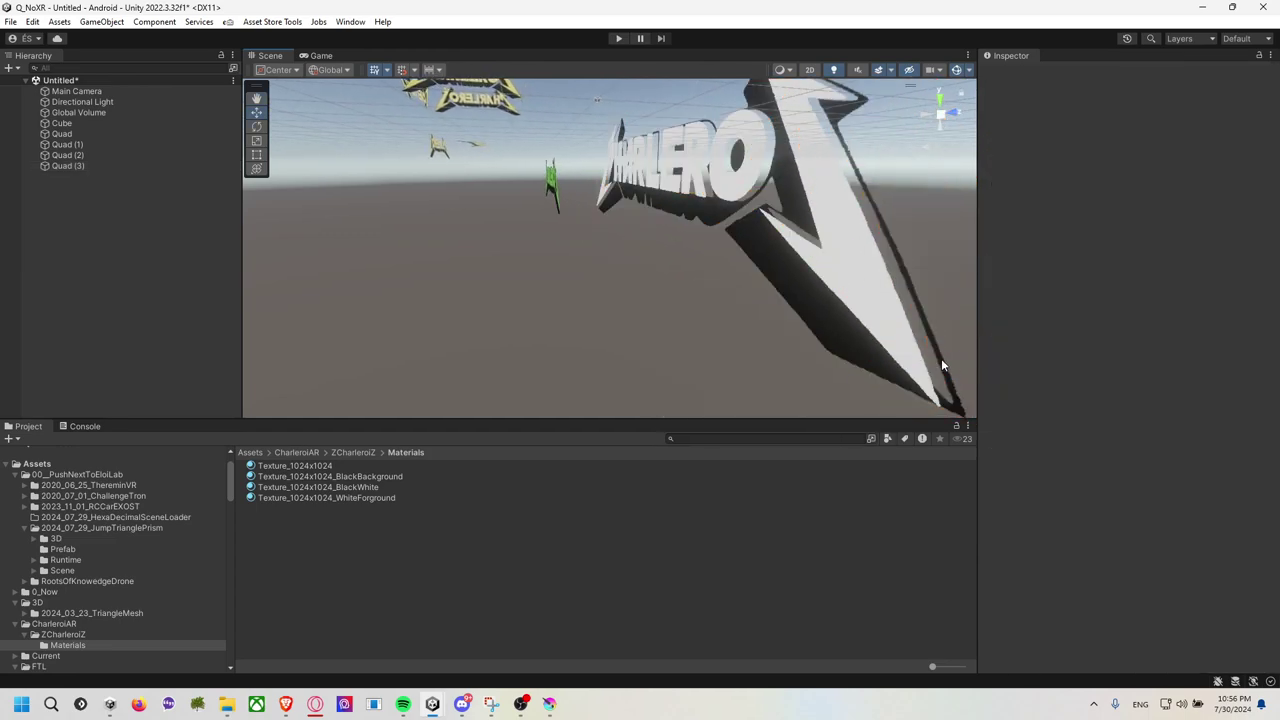
pyautogui.click(941, 358)
pyautogui.moveTo(657, 181); pyautogui.dragTo(680, 190)
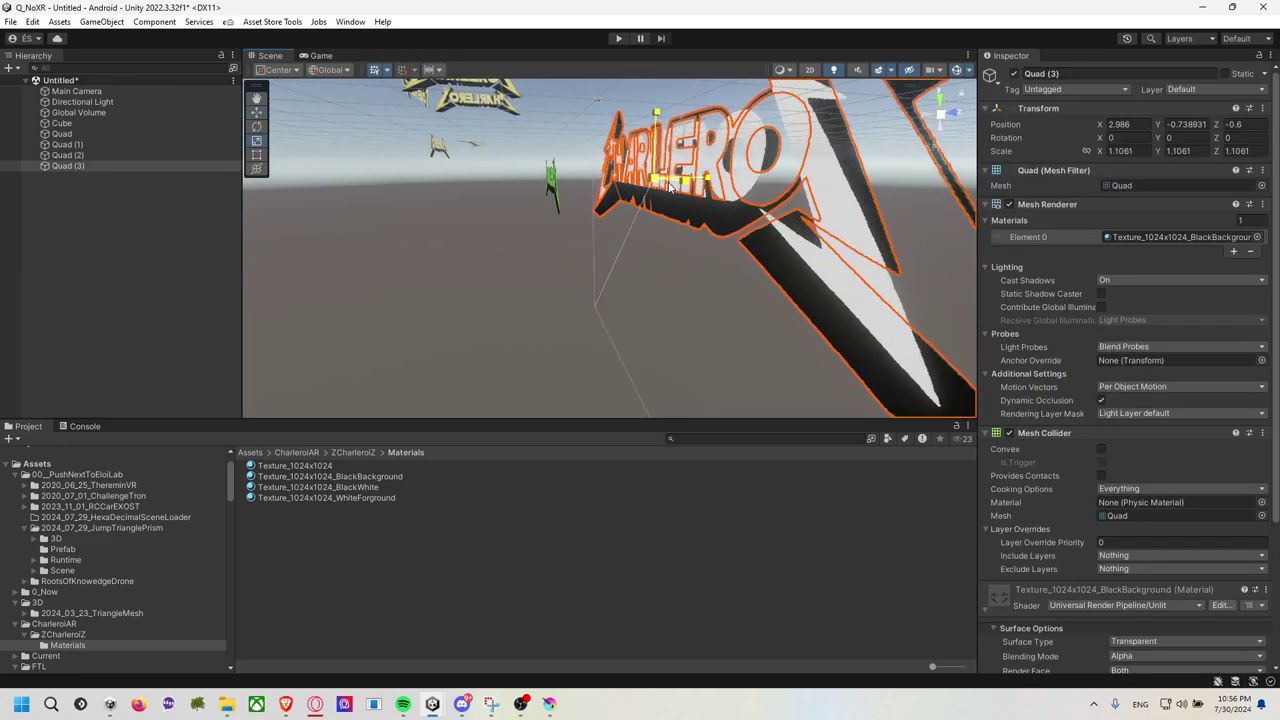
pyautogui.scroll(-3, 700, 220)
pyautogui.moveTo(770, 268)
pyautogui.mouseDown()
pyautogui.moveTo(677, 290)
pyautogui.moveTo(724, 272)
pyautogui.mouseUp()
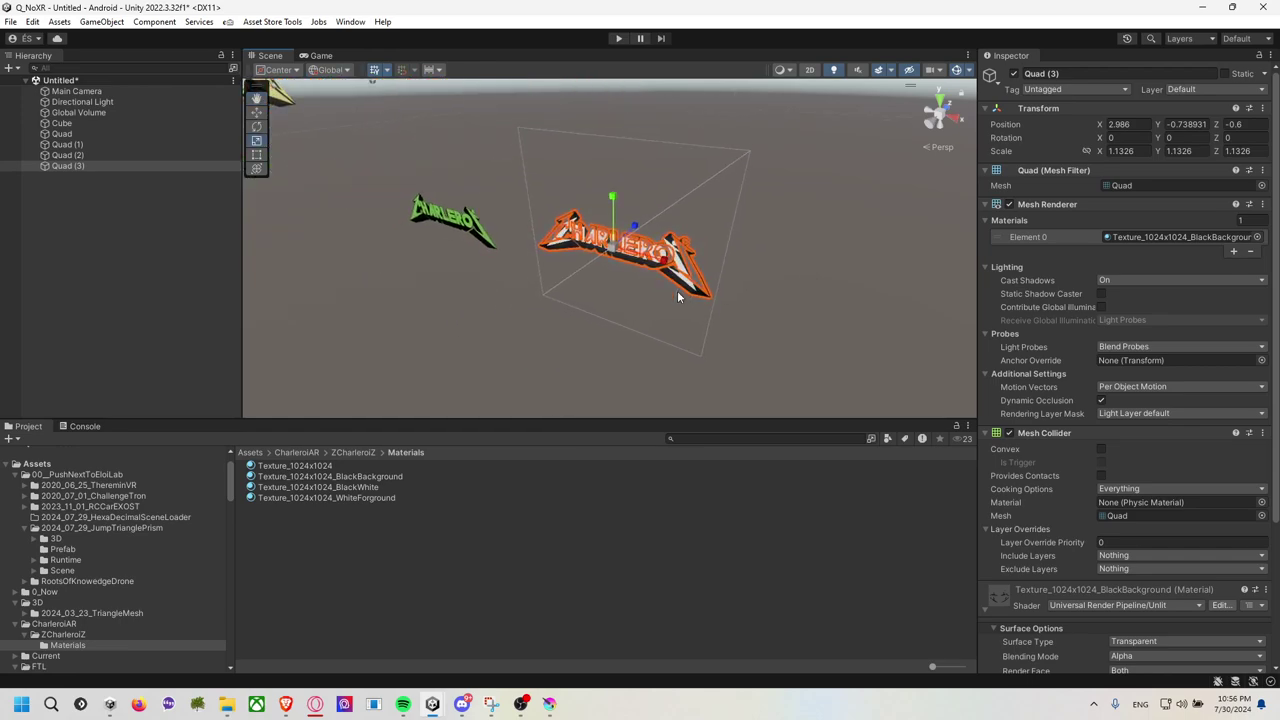
pyautogui.click(962, 120)
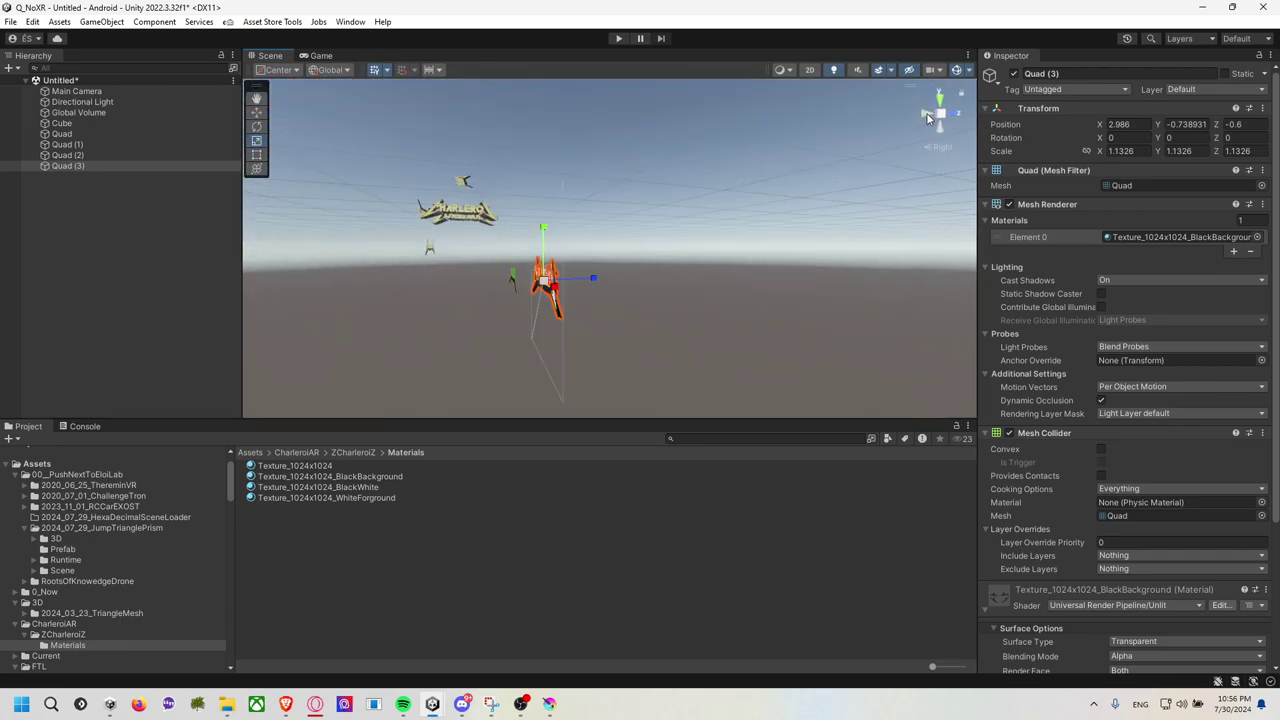
pyautogui.press('f')
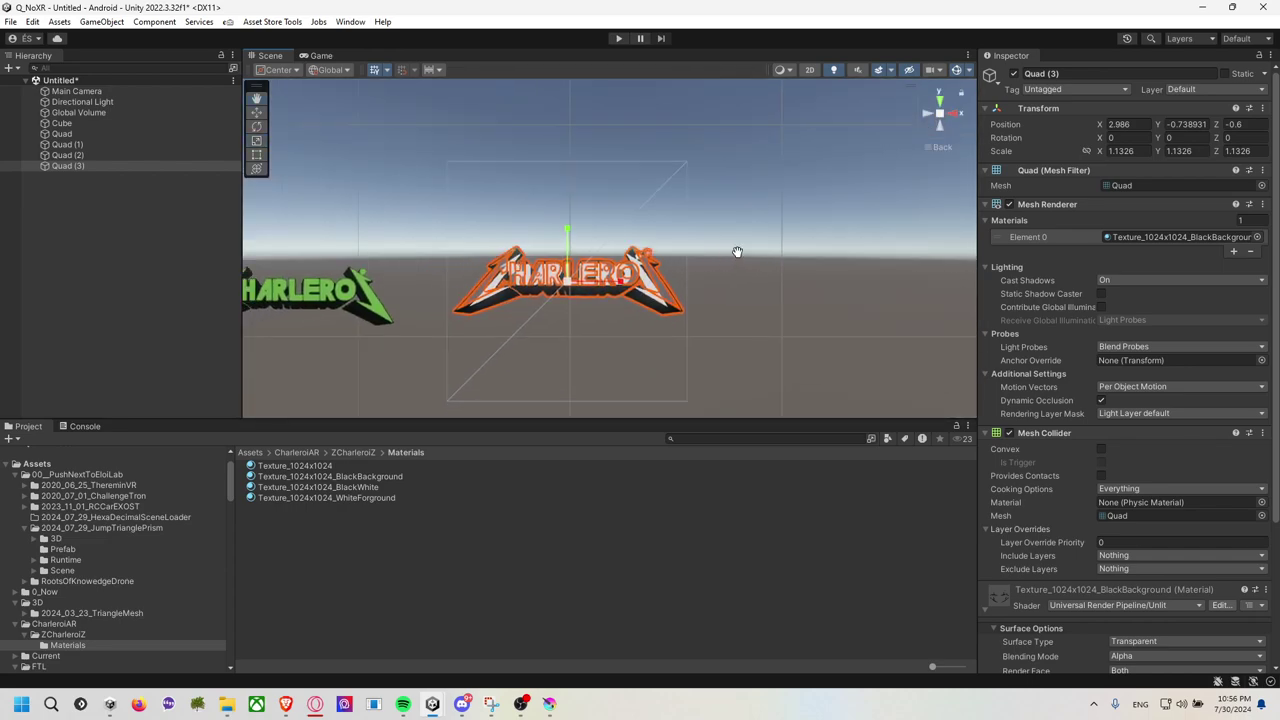
pyautogui.scroll(2, 763, 224)
pyautogui.scroll(2, 720, 232)
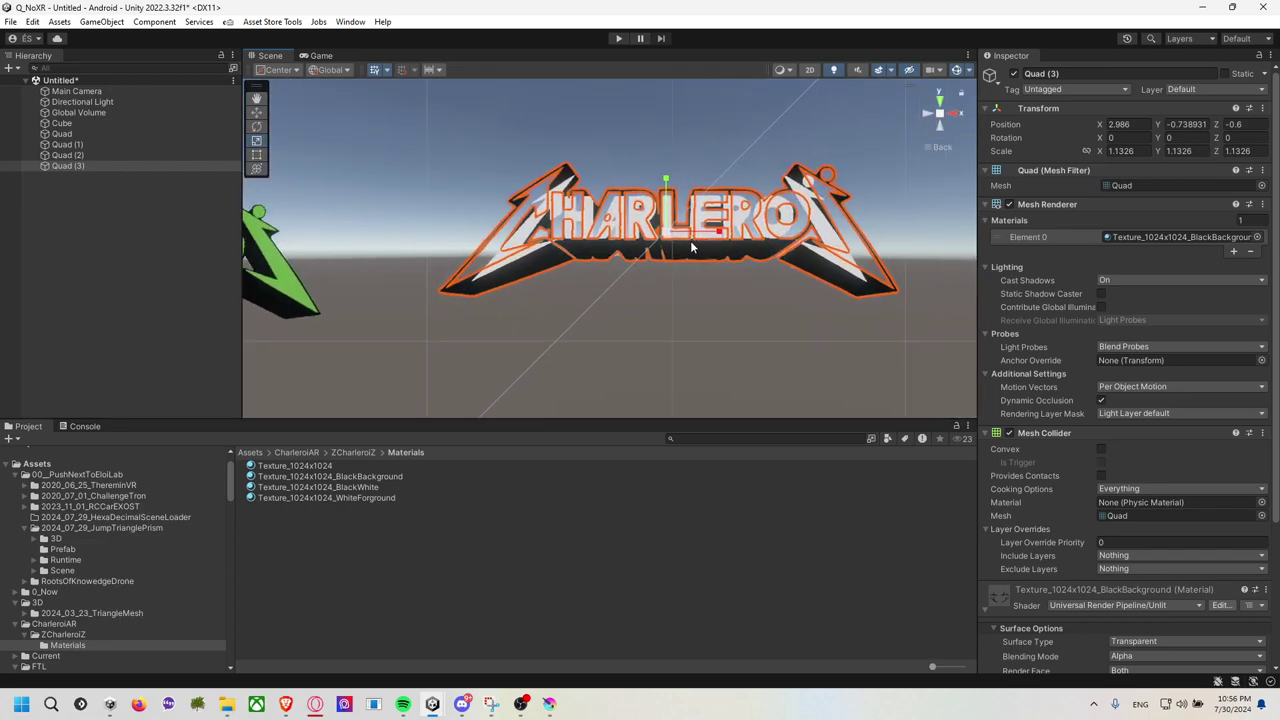
# Rescale Quad (3) to 1.002464, then try moving and tilting it.
pyautogui.moveTo(673, 243); pyautogui.dragTo(662, 246)
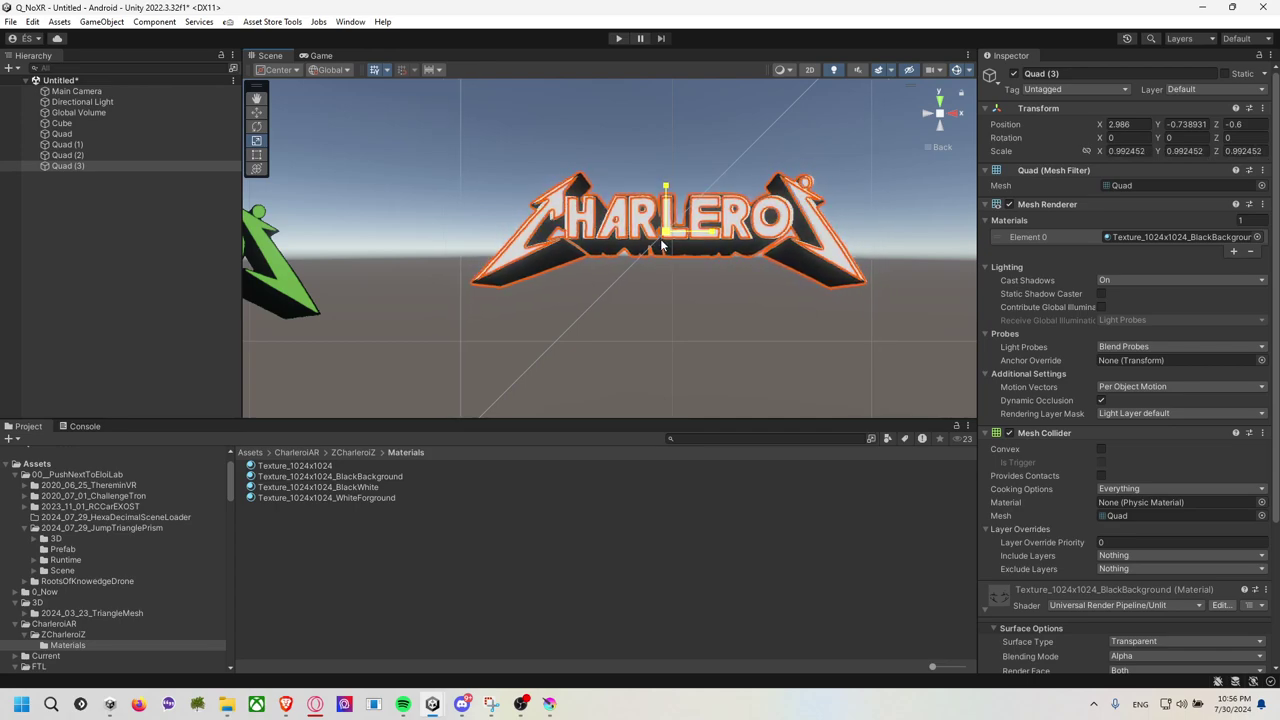
pyautogui.moveTo(662, 246); pyautogui.dragTo(697, 258)
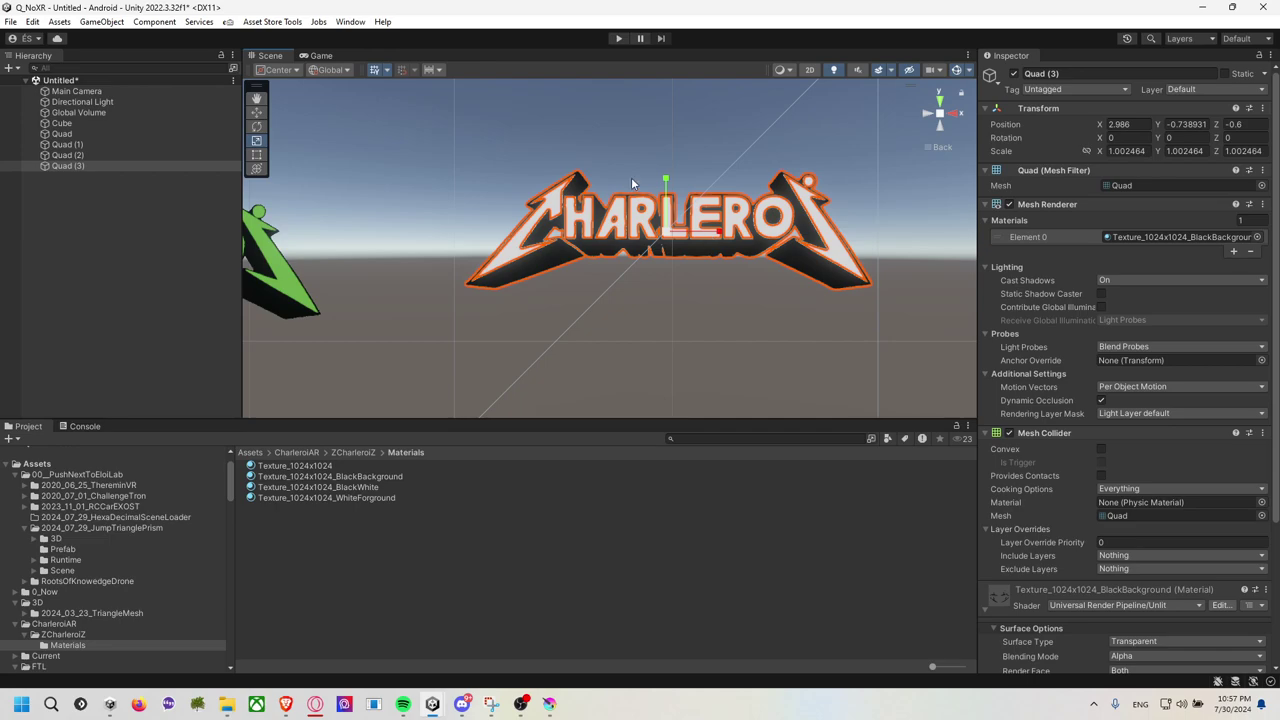
pyautogui.click(257, 112)
pyautogui.moveTo(712, 231)
pyautogui.mouseDown()
pyautogui.moveTo(835, 246)
pyautogui.moveTo(421, 290)
pyautogui.moveTo(756, 240)
pyautogui.mouseUp()
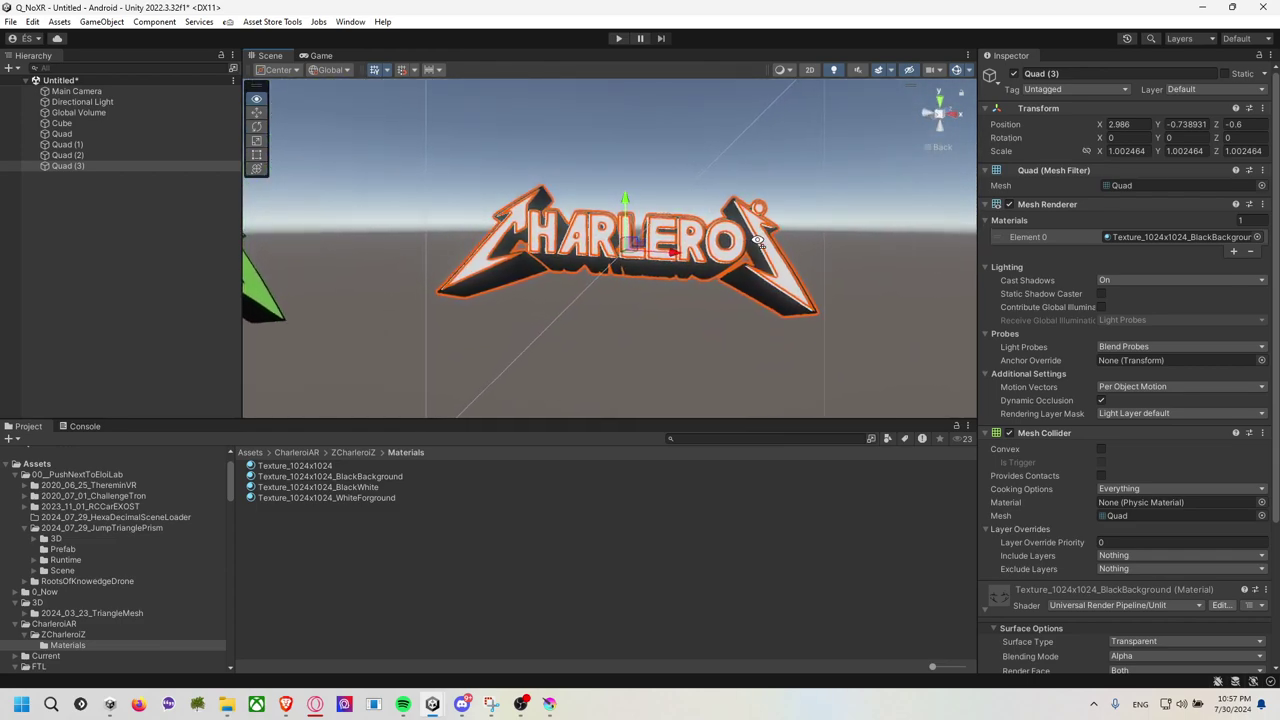
pyautogui.press('e')
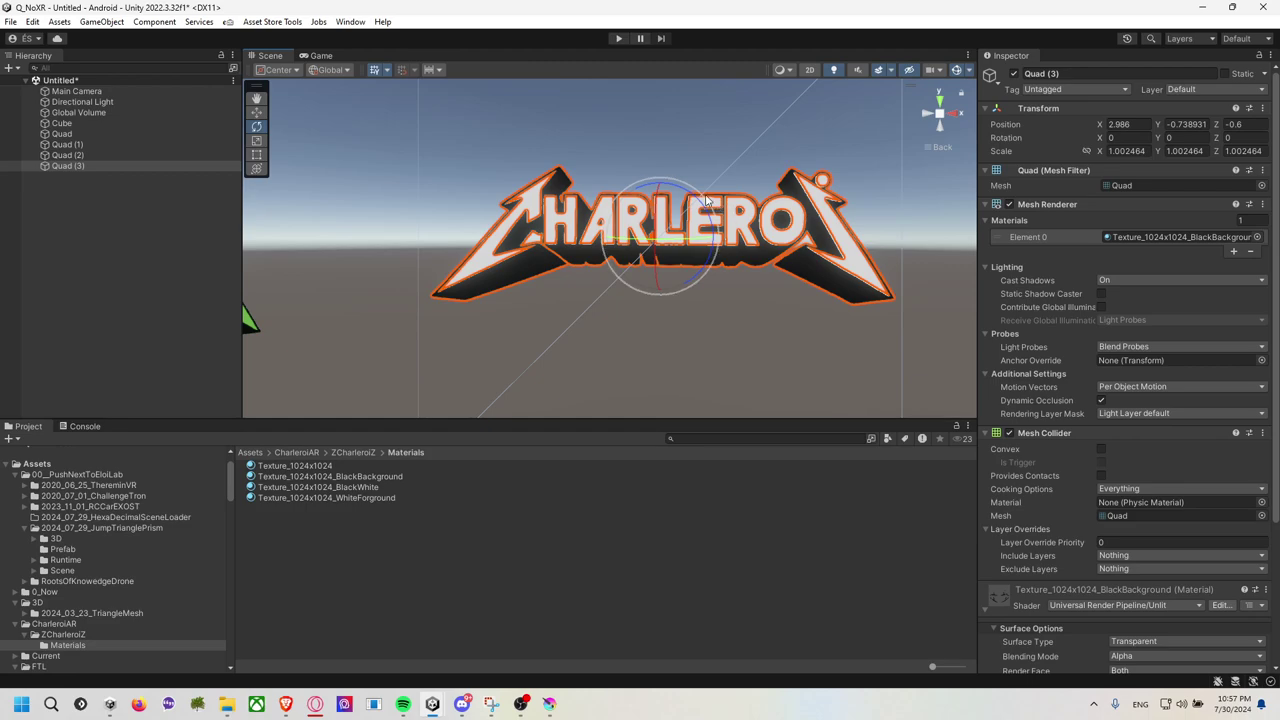
pyautogui.moveTo(706, 199); pyautogui.dragTo(700, 200)
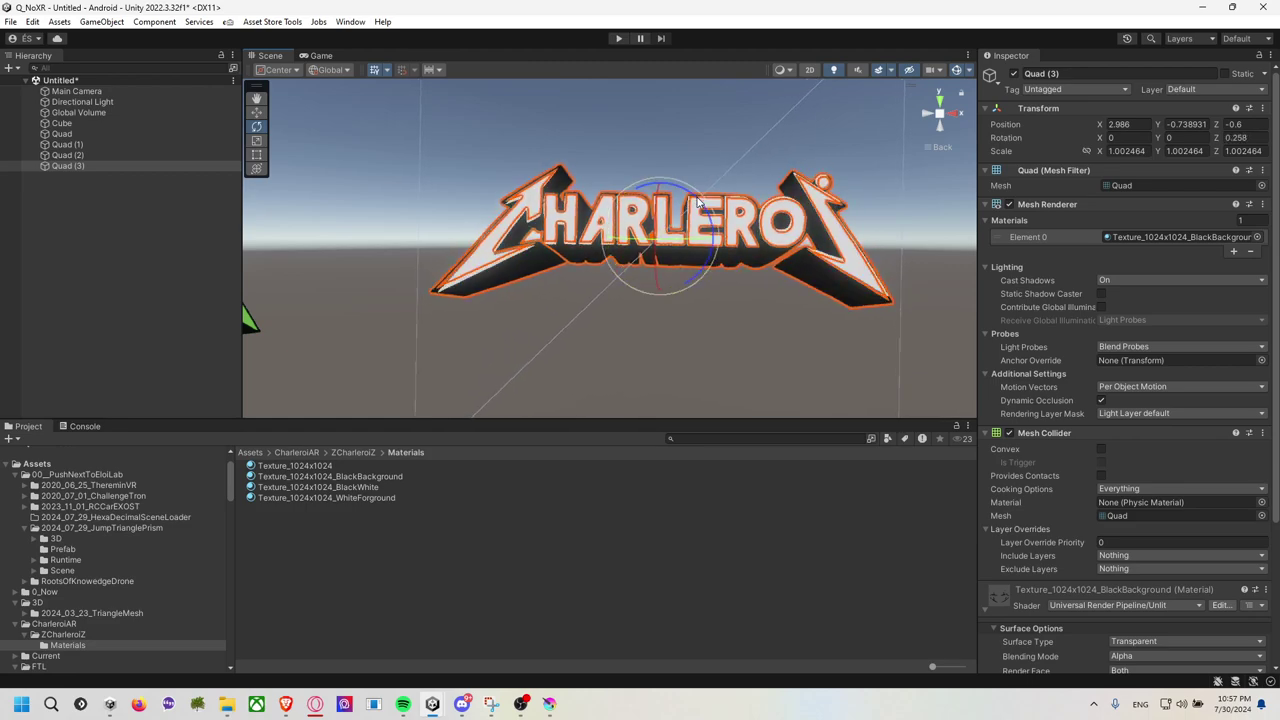
# Undo the rotation and orbit the view to show both logos.
pyautogui.click(918, 328)
pyautogui.hotkey('ctrl', 'z')
pyautogui.hotkey('ctrl', 'z')
pyautogui.hotkey('ctrl', 'z')
pyautogui.scroll(-3, 531, 270)
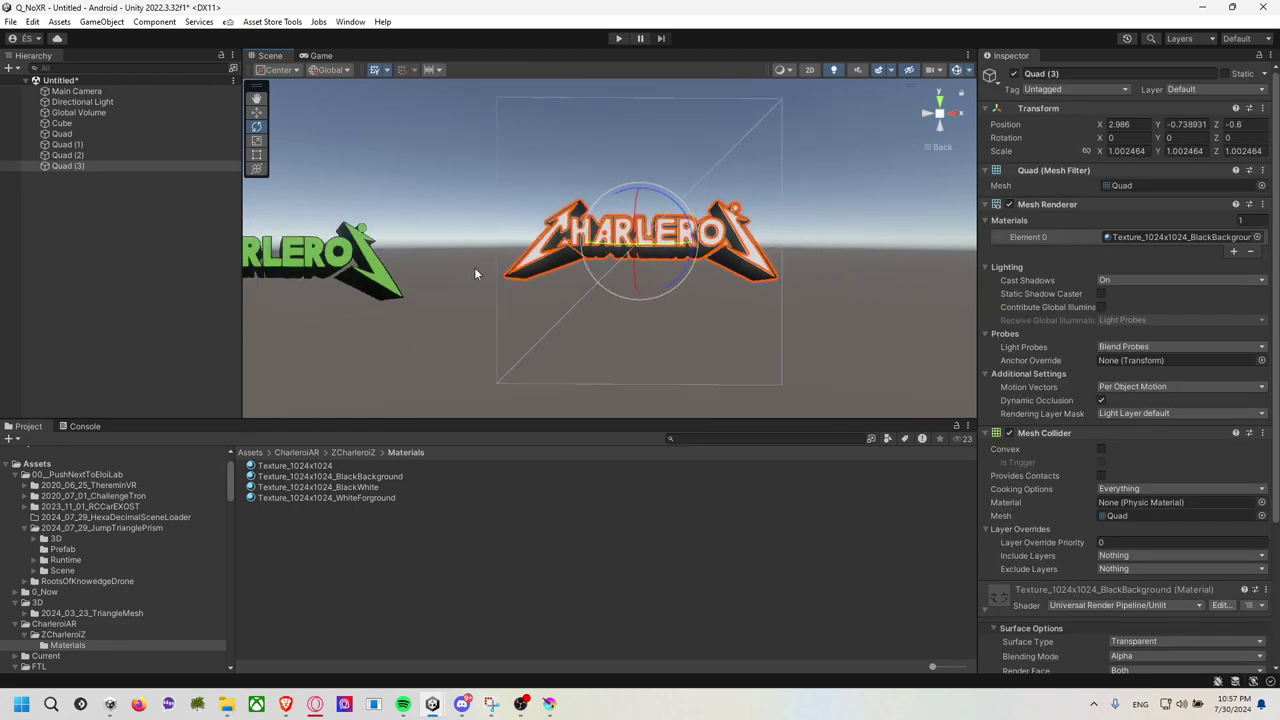
pyautogui.moveTo(474, 267); pyautogui.dragTo(800, 224)
pyautogui.moveTo(612, 227); pyautogui.dragTo(772, 236)
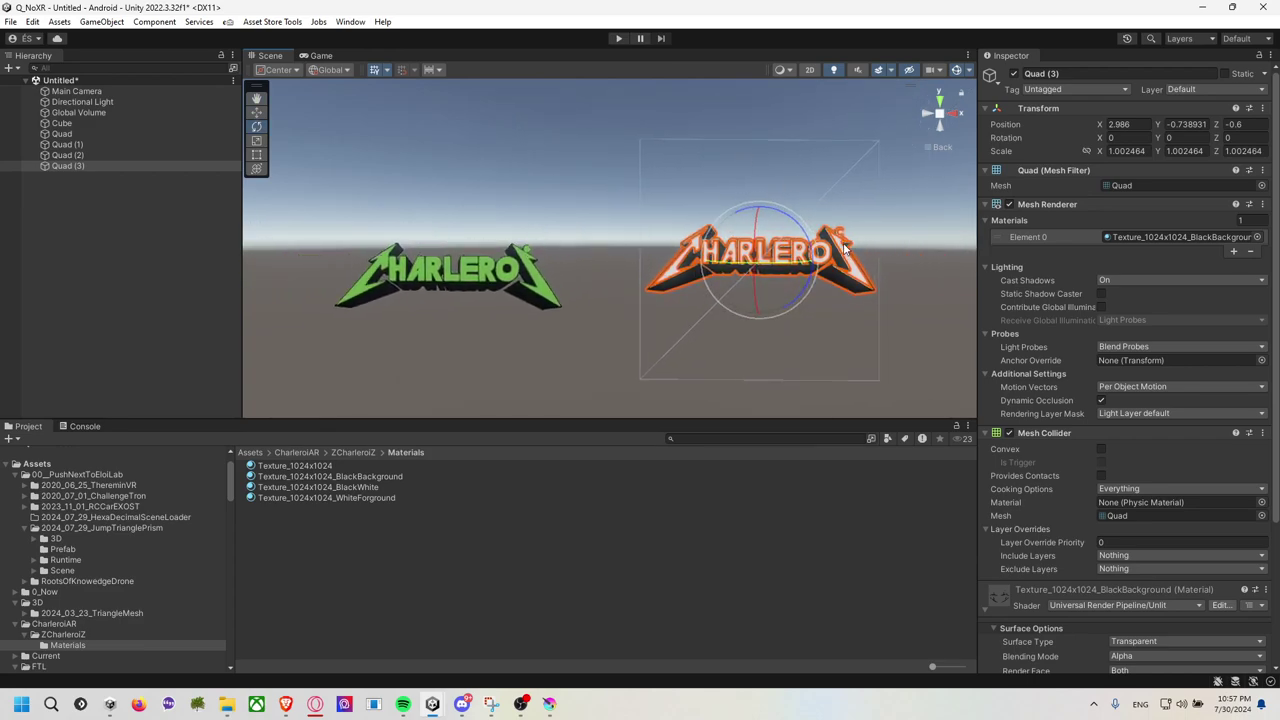
pyautogui.moveTo(861, 203)
pyautogui.mouseDown()
pyautogui.moveTo(688, 296)
pyautogui.moveTo(722, 234)
pyautogui.mouseUp()
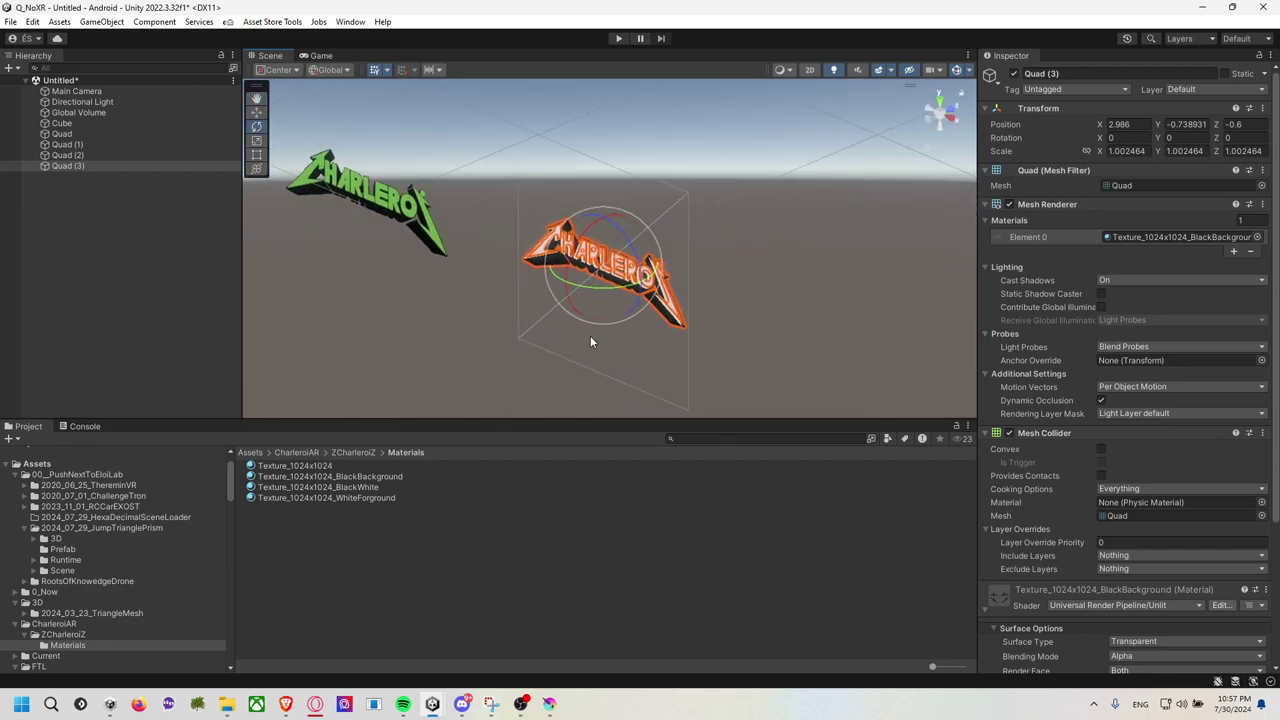
# Select Quad (2) and expand its WhiteForground material settings in the Inspector.
pyautogui.click(516, 270)
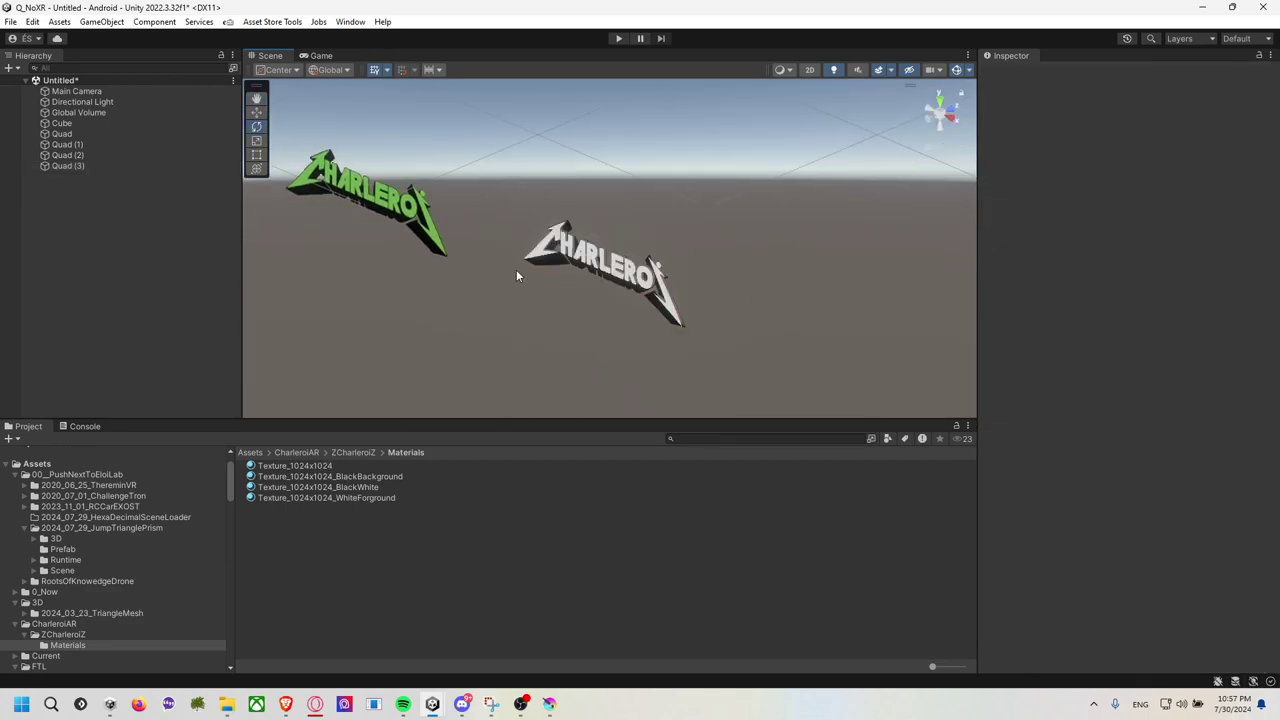
pyautogui.click(549, 261)
pyautogui.click(85, 155)
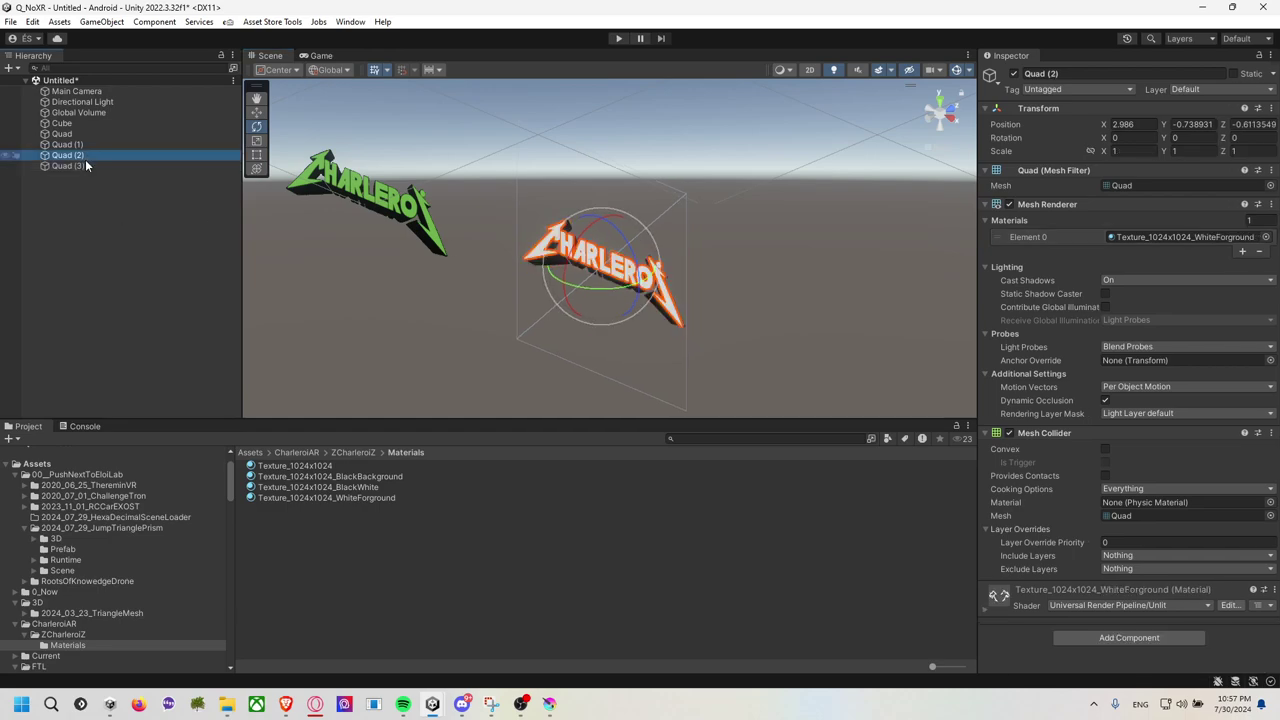
pyautogui.click(82, 166)
pyautogui.click(82, 155)
pyautogui.click(986, 610)
pyautogui.scroll(-5, 1087, 548)
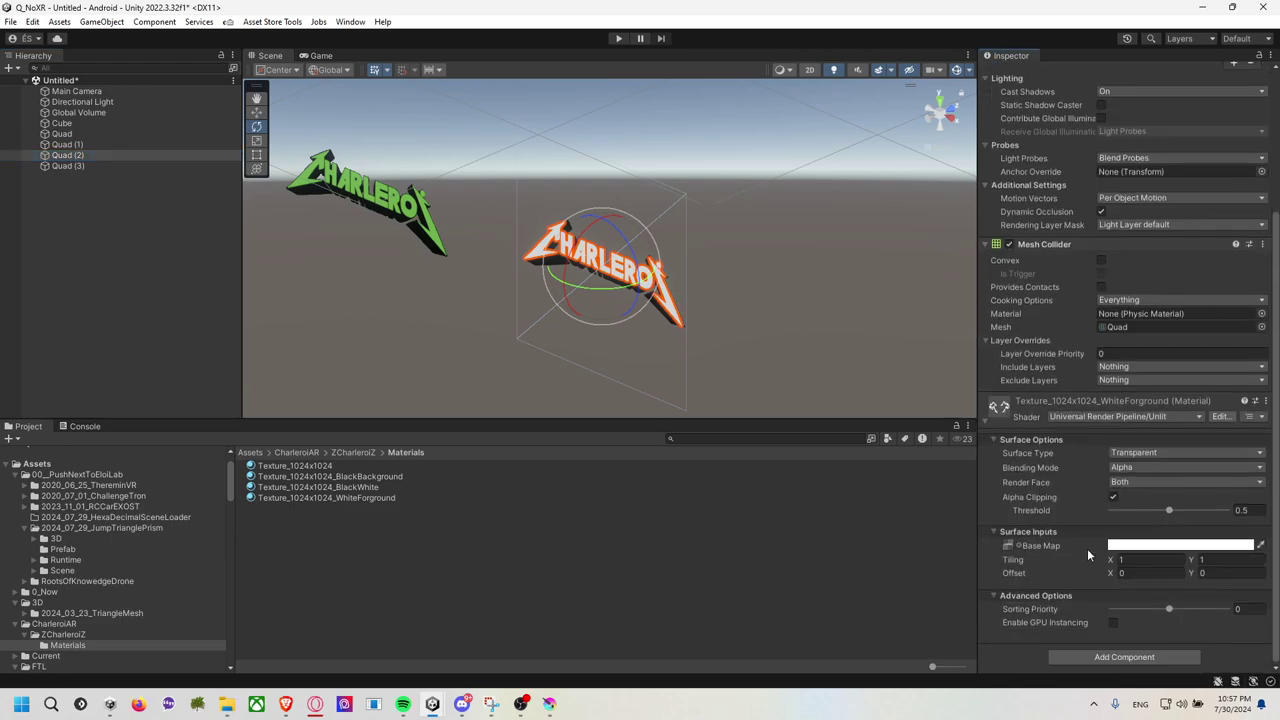
# Try red, then set the material's Base Map colour to green 11F800.
pyautogui.click(1131, 543)
pyautogui.moveTo(1190, 450); pyautogui.dragTo(1272, 437)
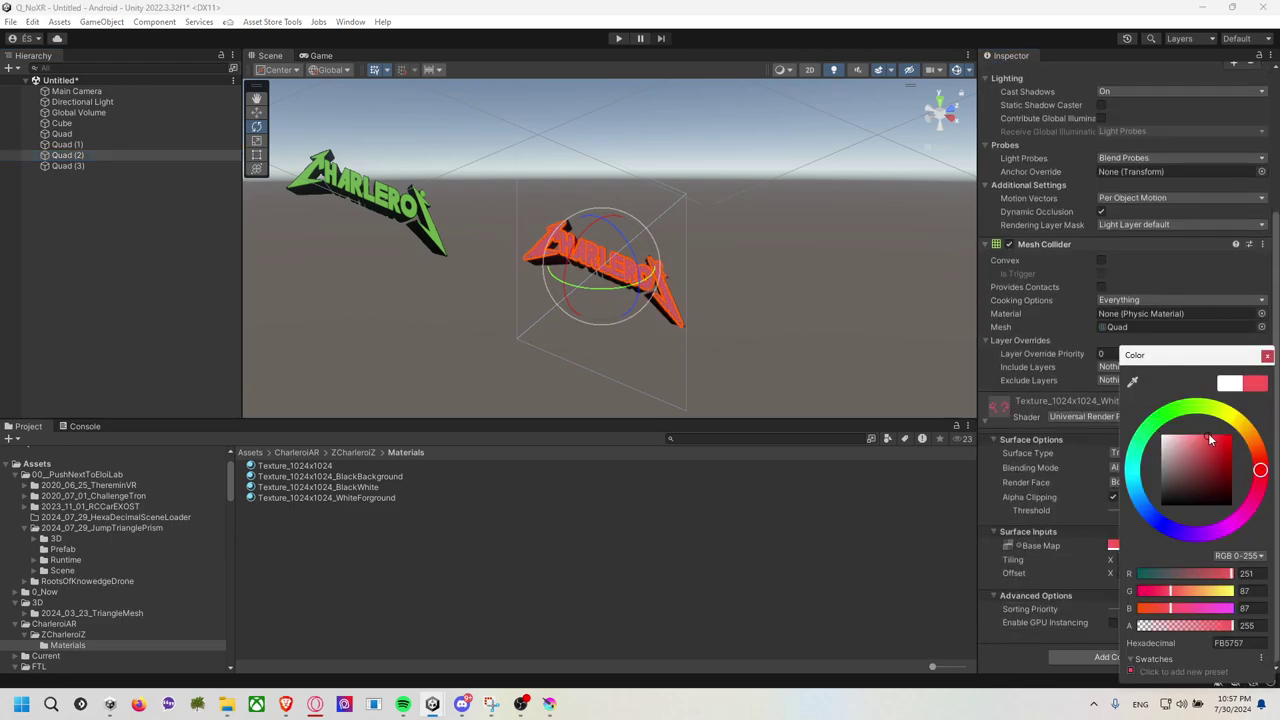
pyautogui.moveTo(708, 318); pyautogui.dragTo(640, 300)
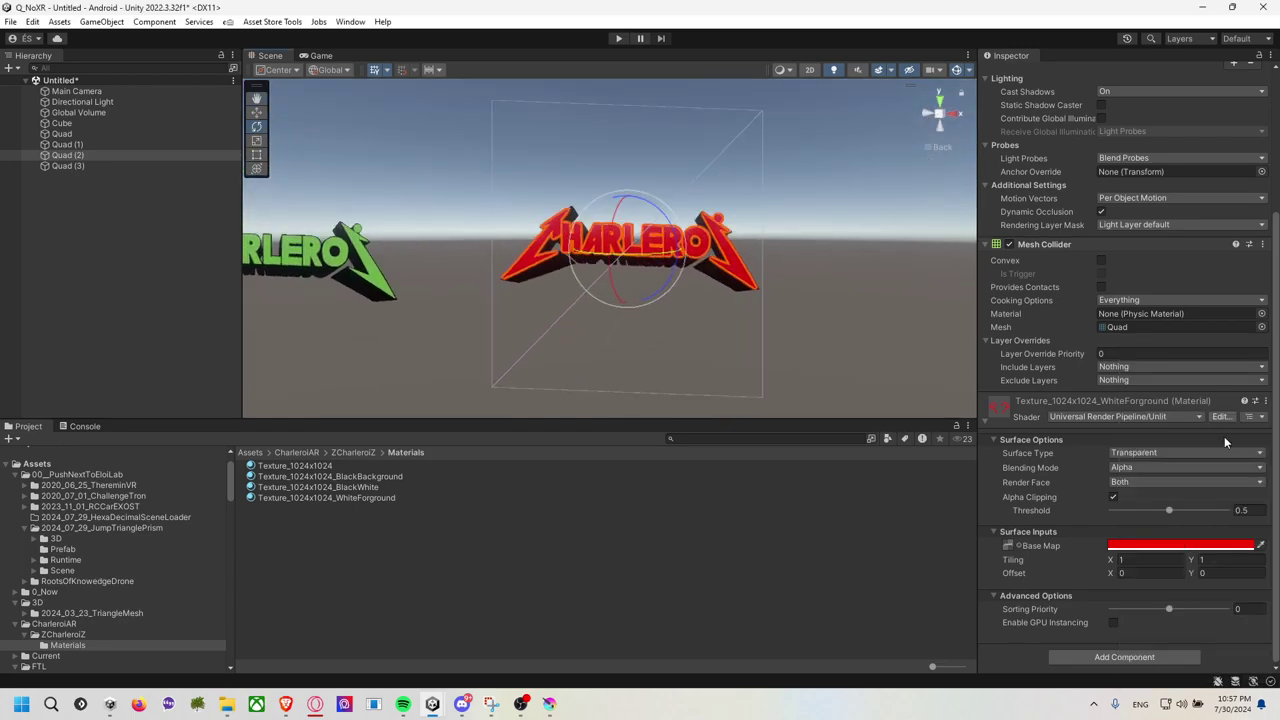
pyautogui.click(1230, 547)
pyautogui.click(1171, 413)
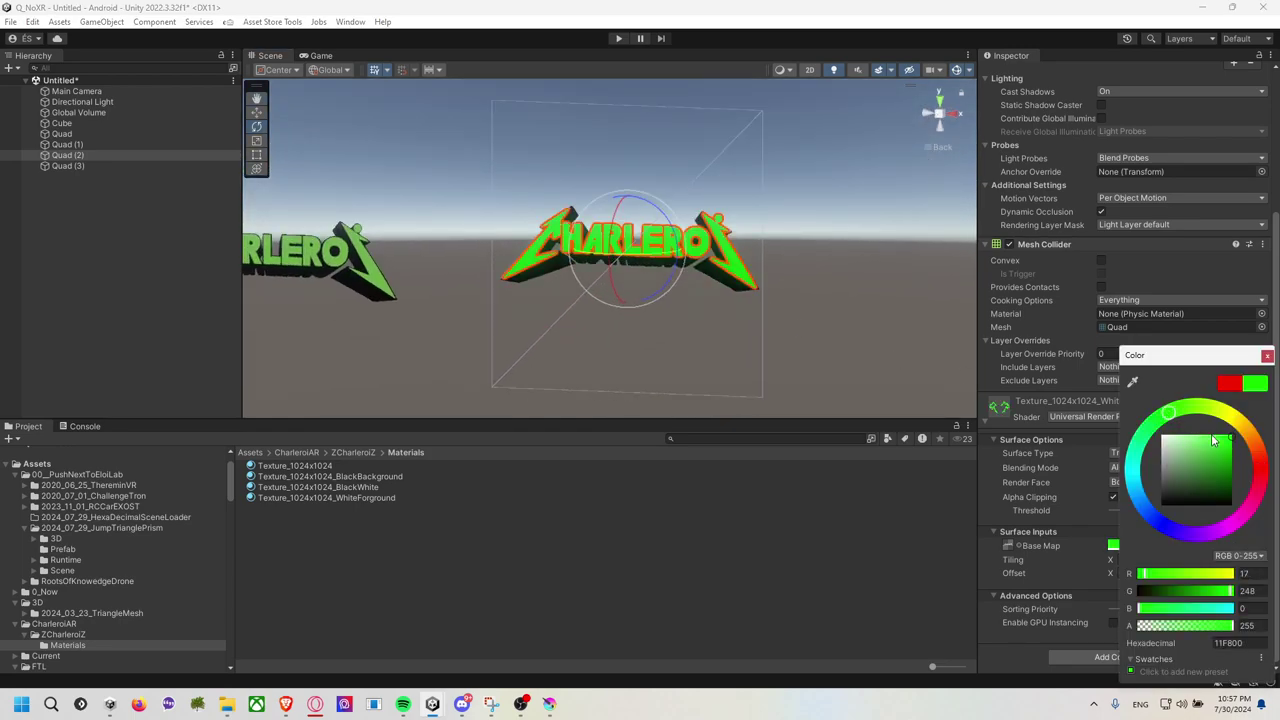
pyautogui.click(873, 248)
pyautogui.moveTo(532, 286)
pyautogui.mouseDown()
pyautogui.moveTo(585, 299)
pyautogui.moveTo(529, 296)
pyautogui.moveTo(757, 293)
pyautogui.moveTo(726, 303)
pyautogui.moveTo(729, 196)
pyautogui.moveTo(749, 194)
pyautogui.moveTo(712, 267)
pyautogui.moveTo(669, 286)
pyautogui.moveTo(730, 253)
pyautogui.moveTo(737, 234)
pyautogui.moveTo(711, 240)
pyautogui.mouseUp()
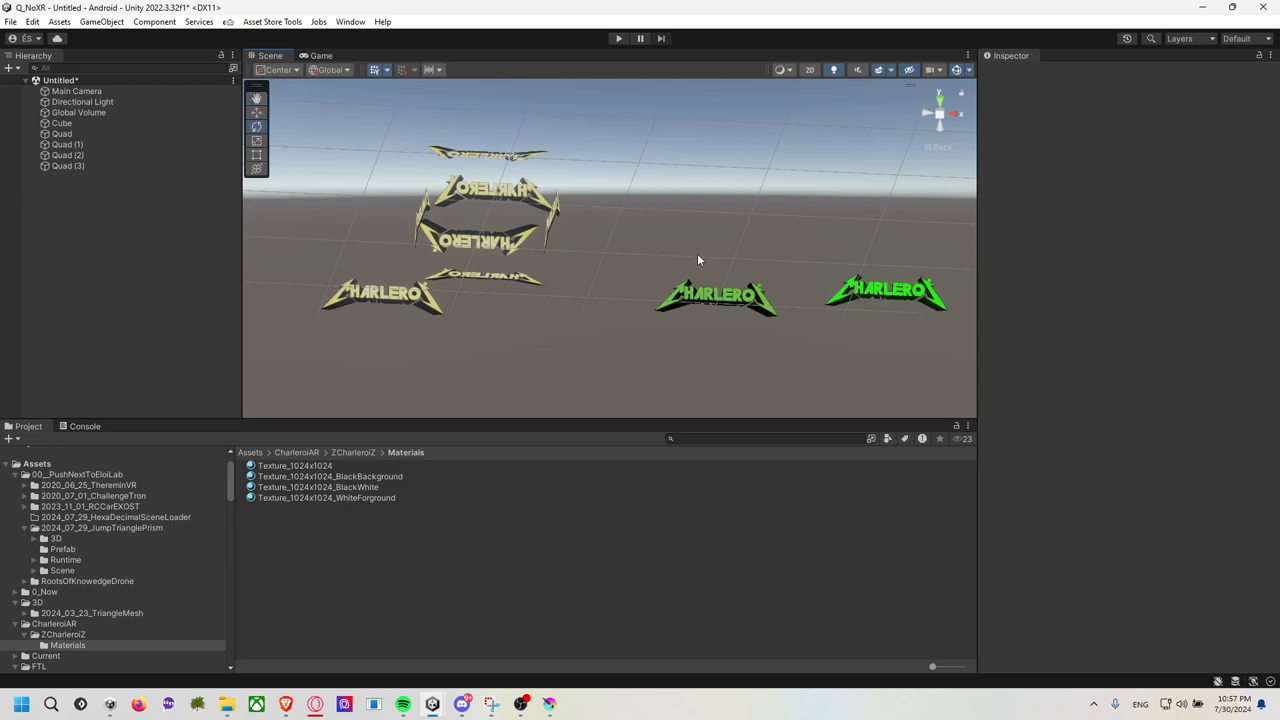
pyautogui.hotkey('alt', 'Tab')
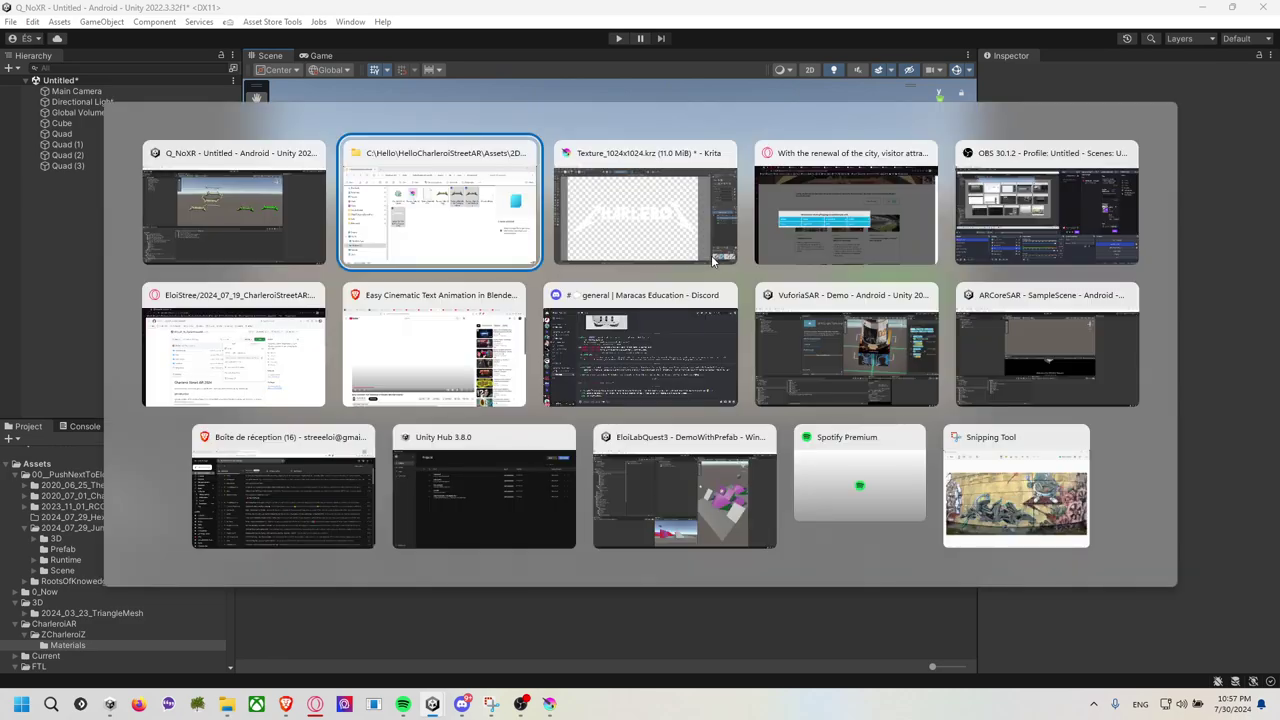
pyautogui.hotkey('alt', 'Tab')
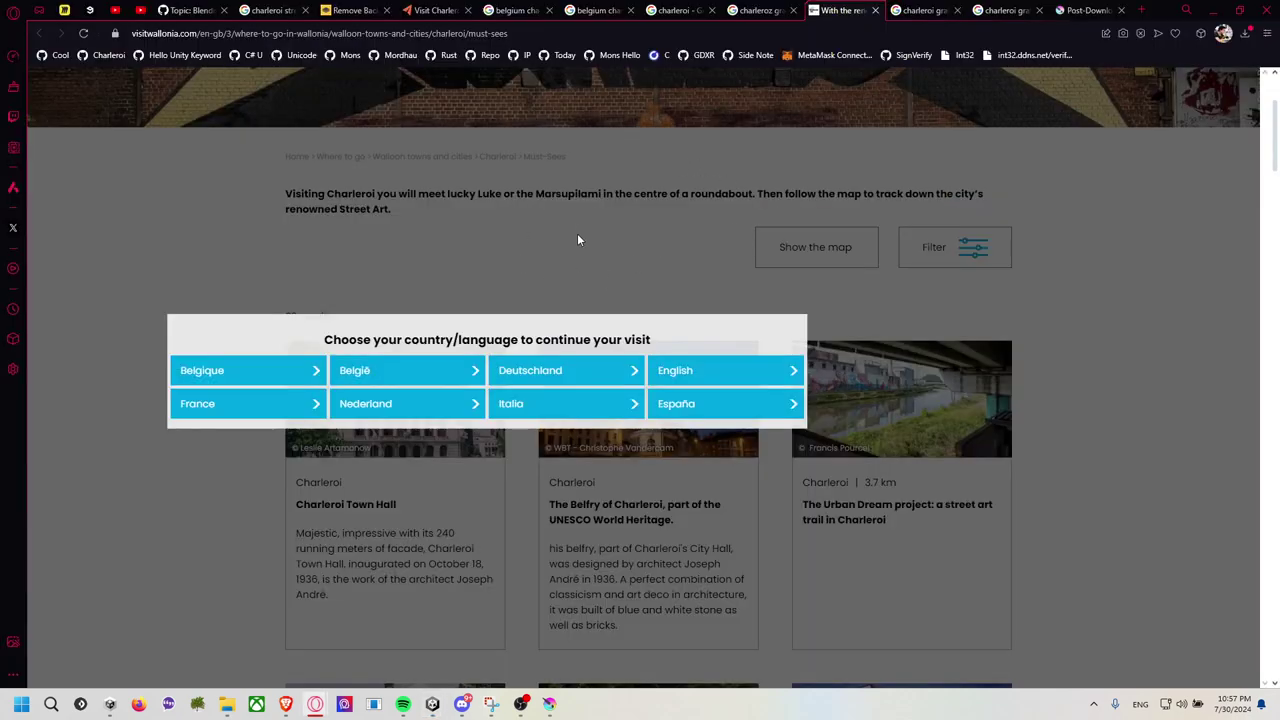
pyautogui.click(350, 10)
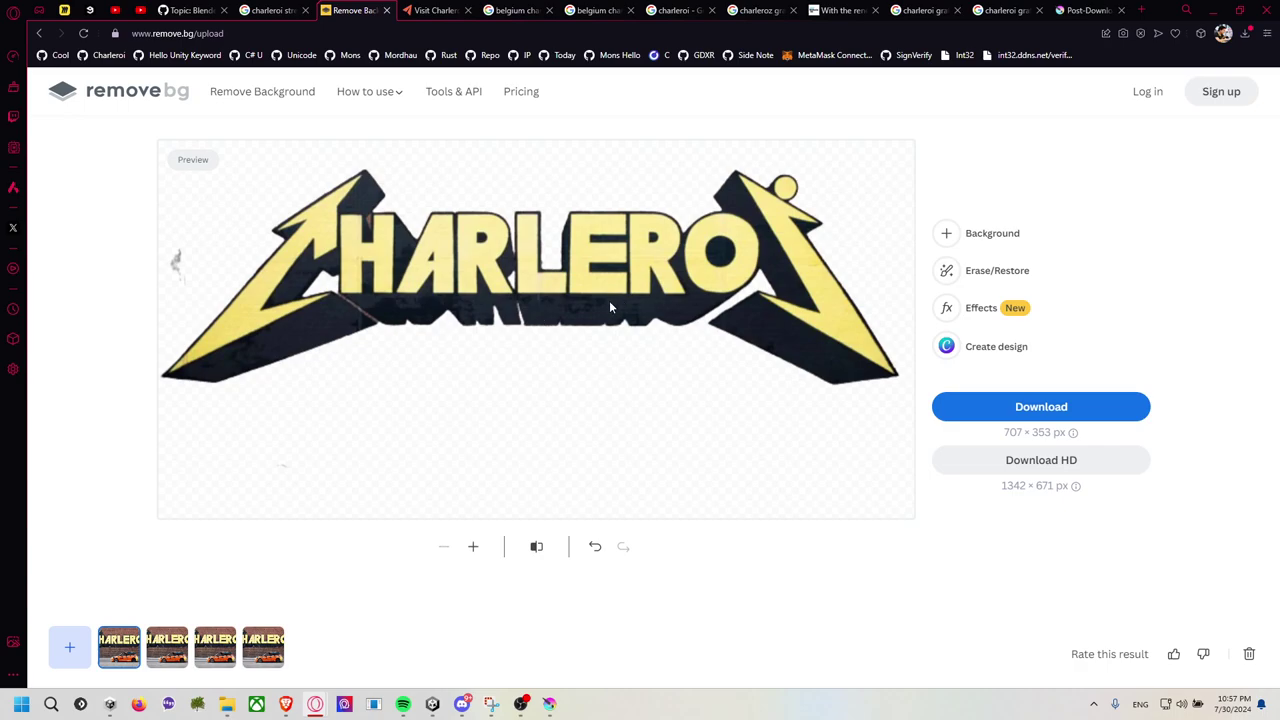
pyautogui.hotkey('alt', 'Tab')
pyautogui.hotkey('alt', 'Tab')
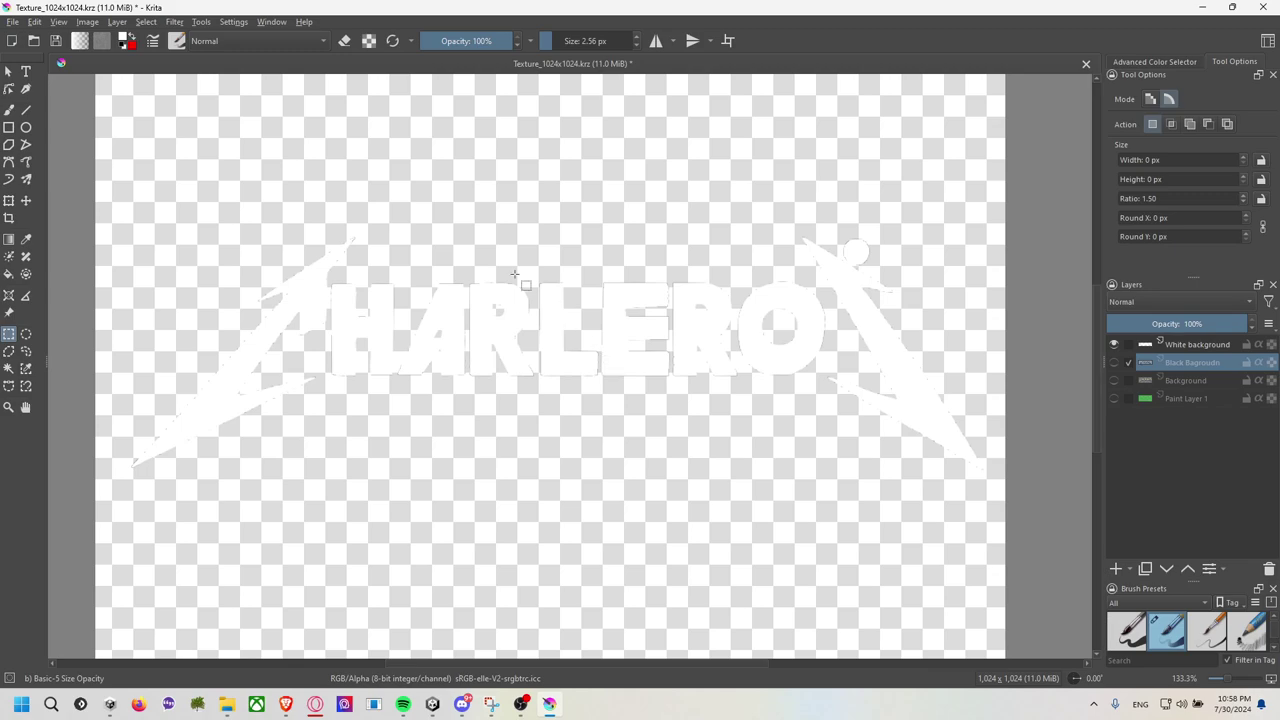
pyautogui.hotkey('alt', 'Tab')
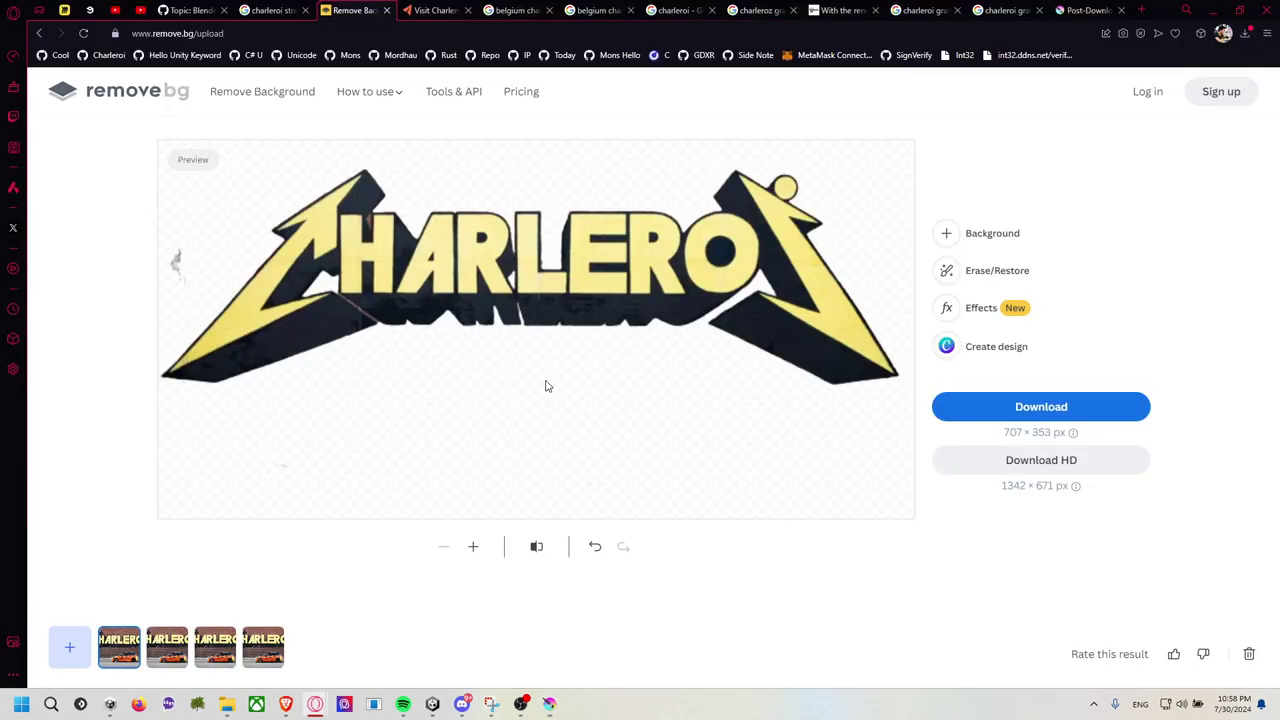
pyautogui.hotkey('alt', 'Tab')
pyautogui.press('Tab')
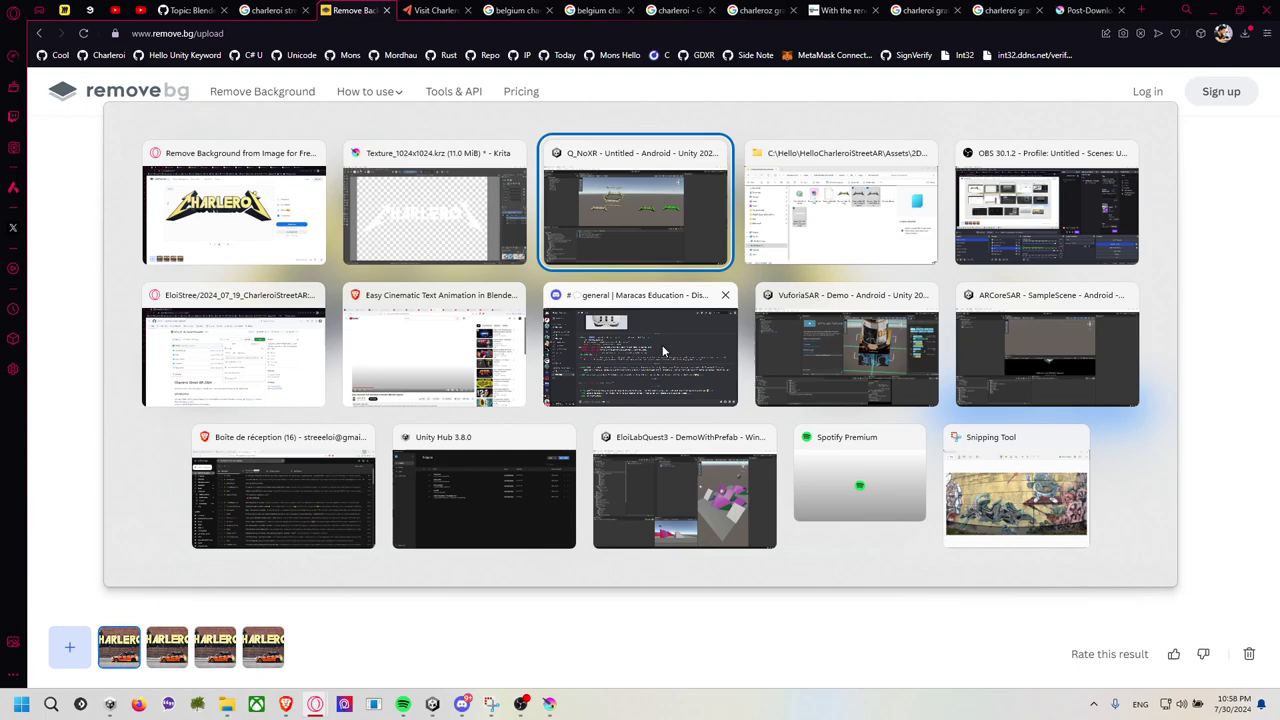
pyautogui.press('Tab')
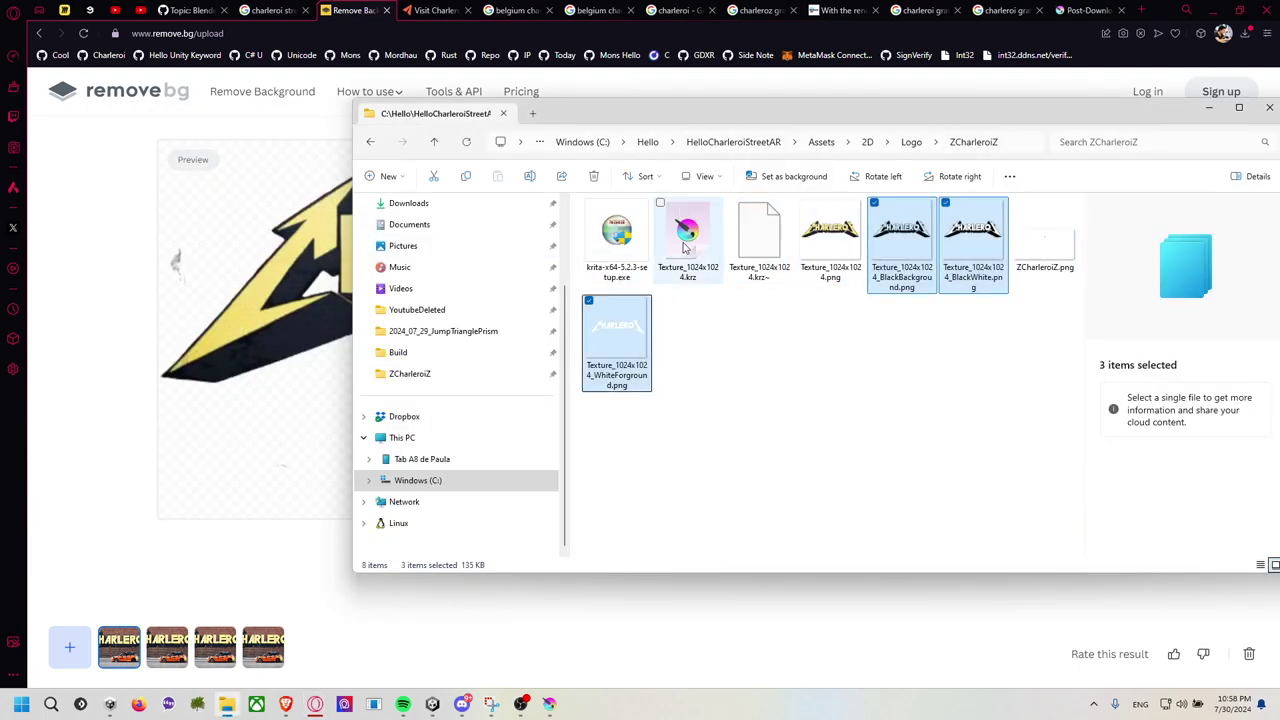
pyautogui.hotkey('alt', 'Tab')
pyautogui.hotkey('alt', 'Tab')
pyautogui.press('Tab')
pyautogui.press('Tab')
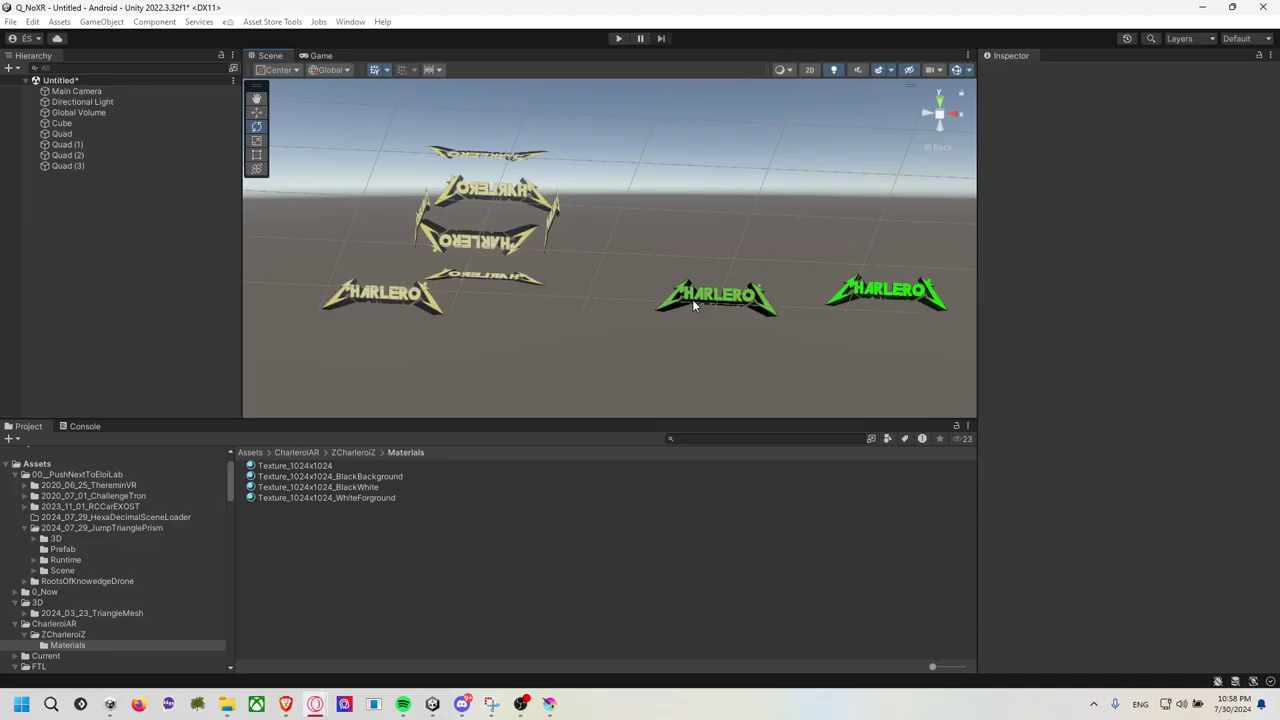
pyautogui.click(109, 638)
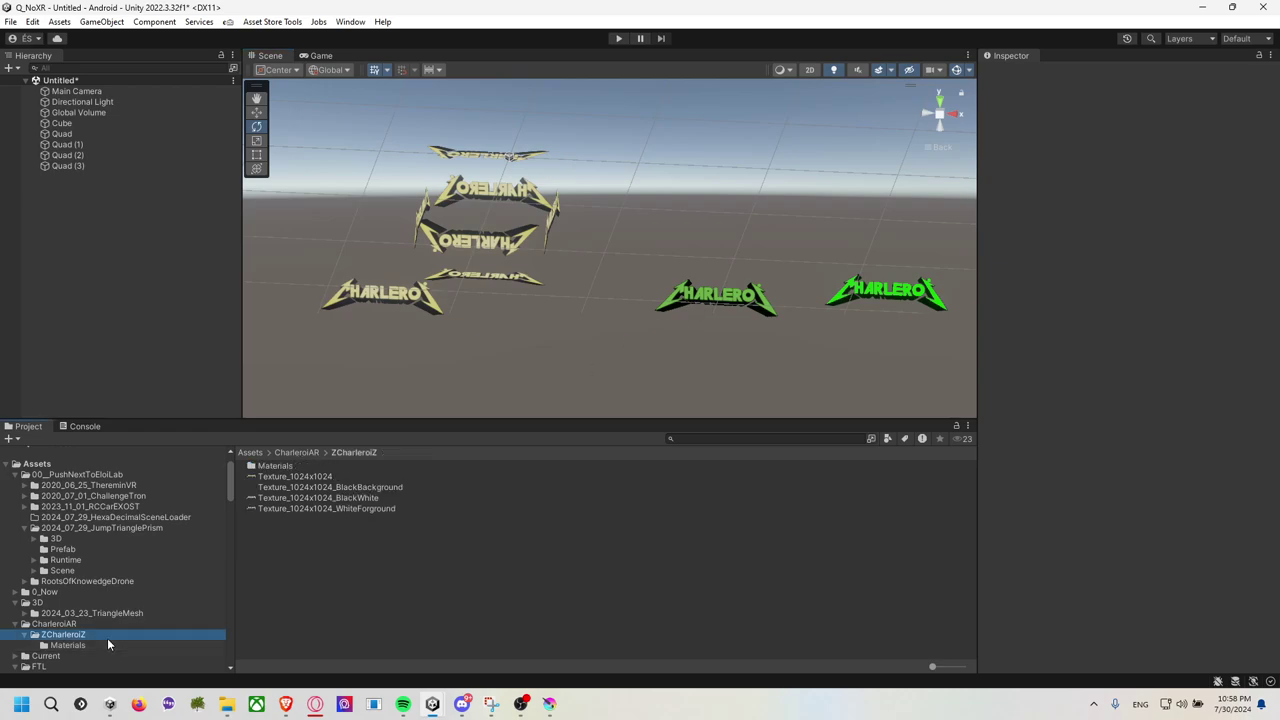
pyautogui.click(292, 478)
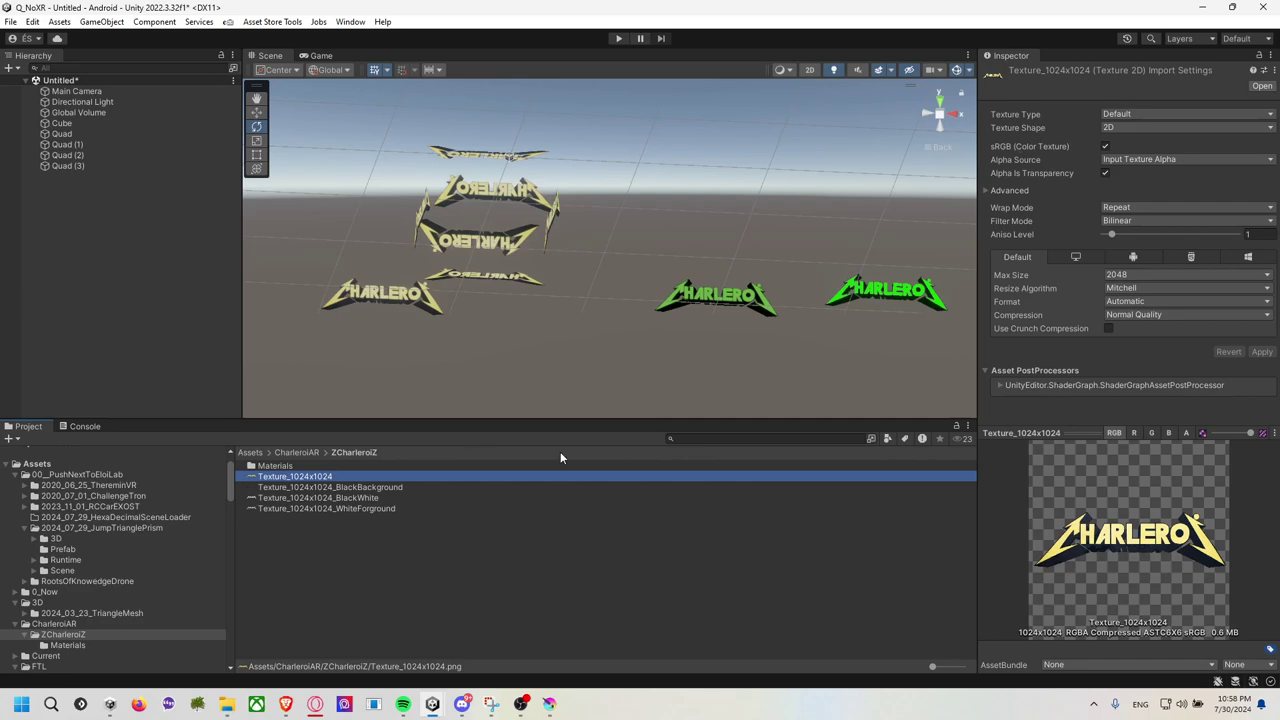
pyautogui.doubleClick(290, 466)
pyautogui.click(321, 471)
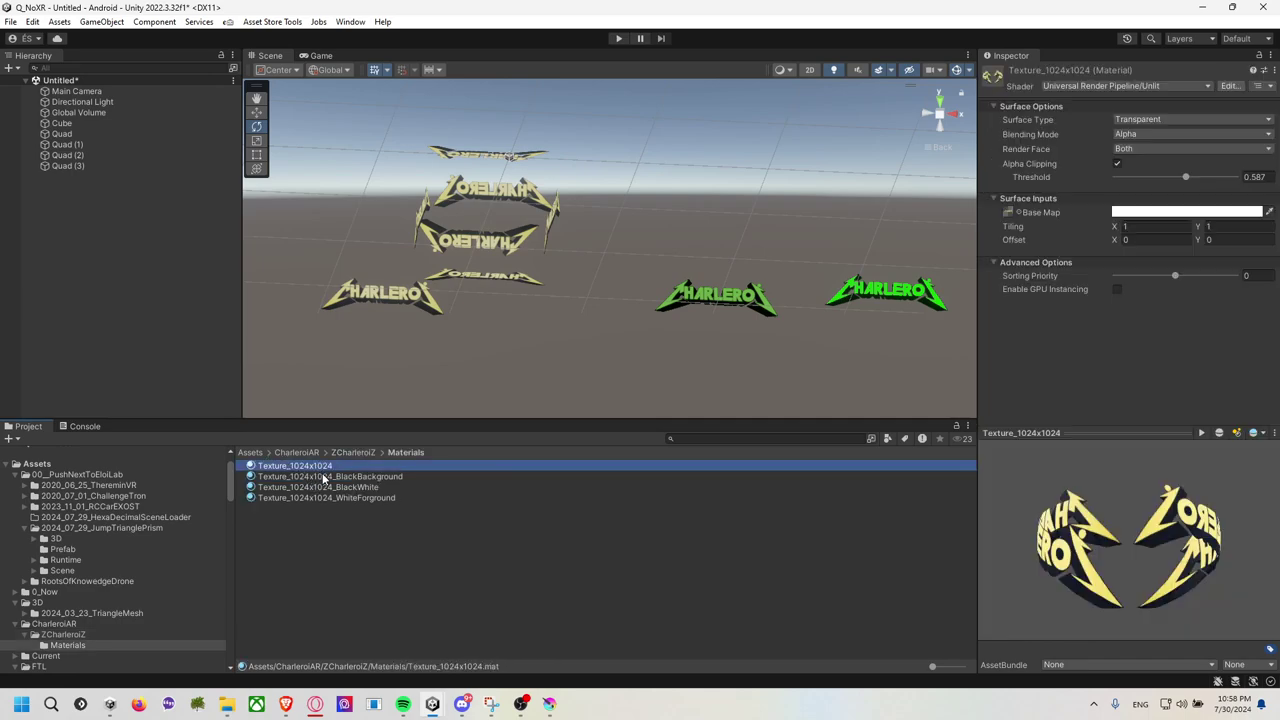
pyautogui.click(322, 477)
pyautogui.click(324, 498)
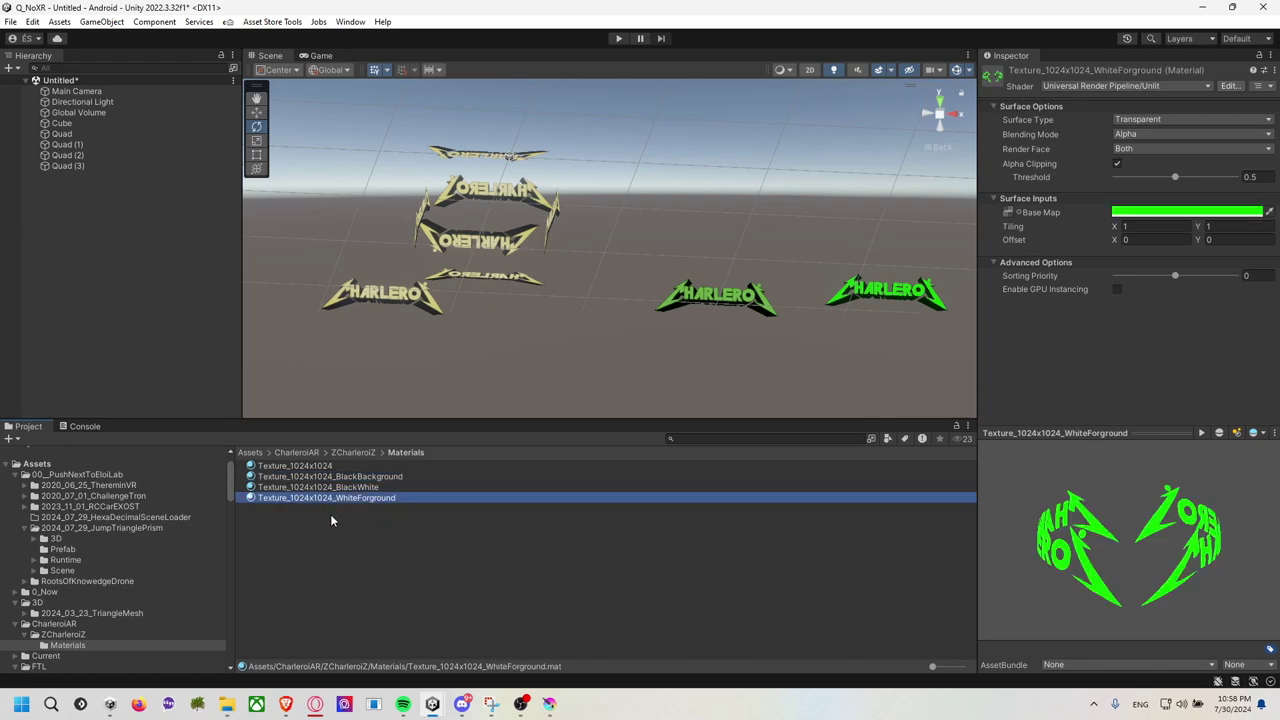
pyautogui.click(853, 306)
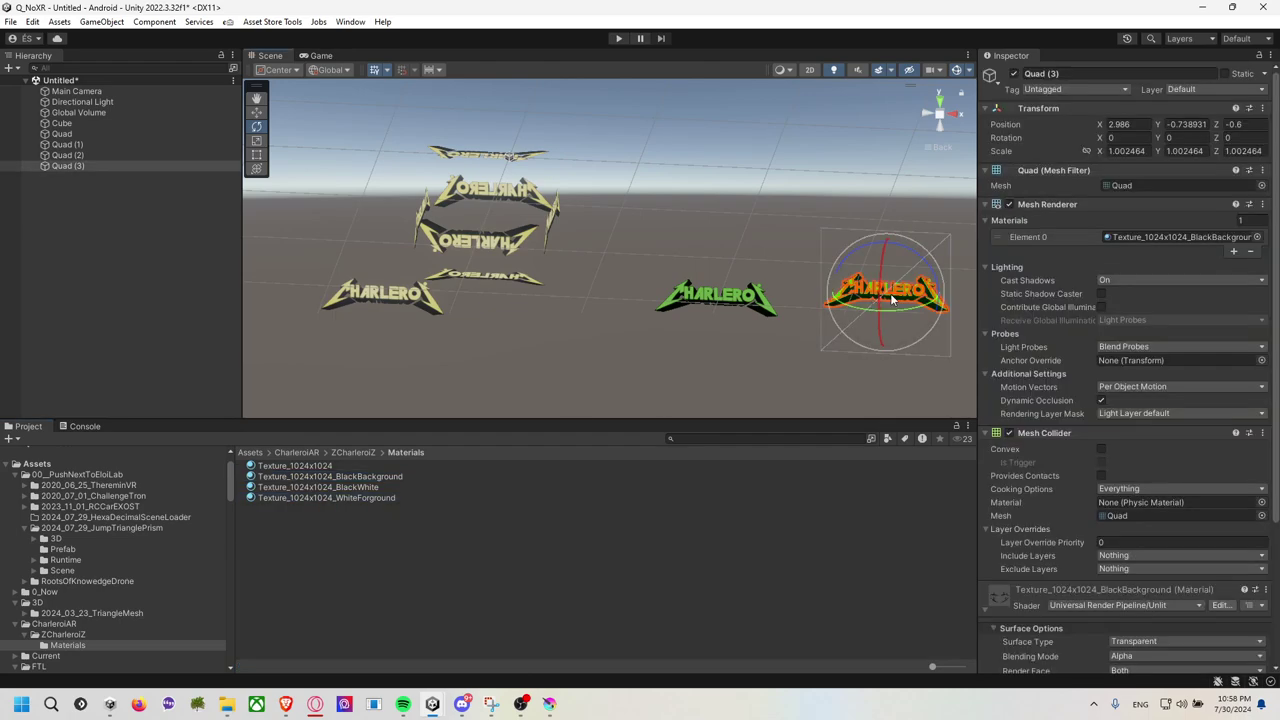
pyautogui.click(786, 347)
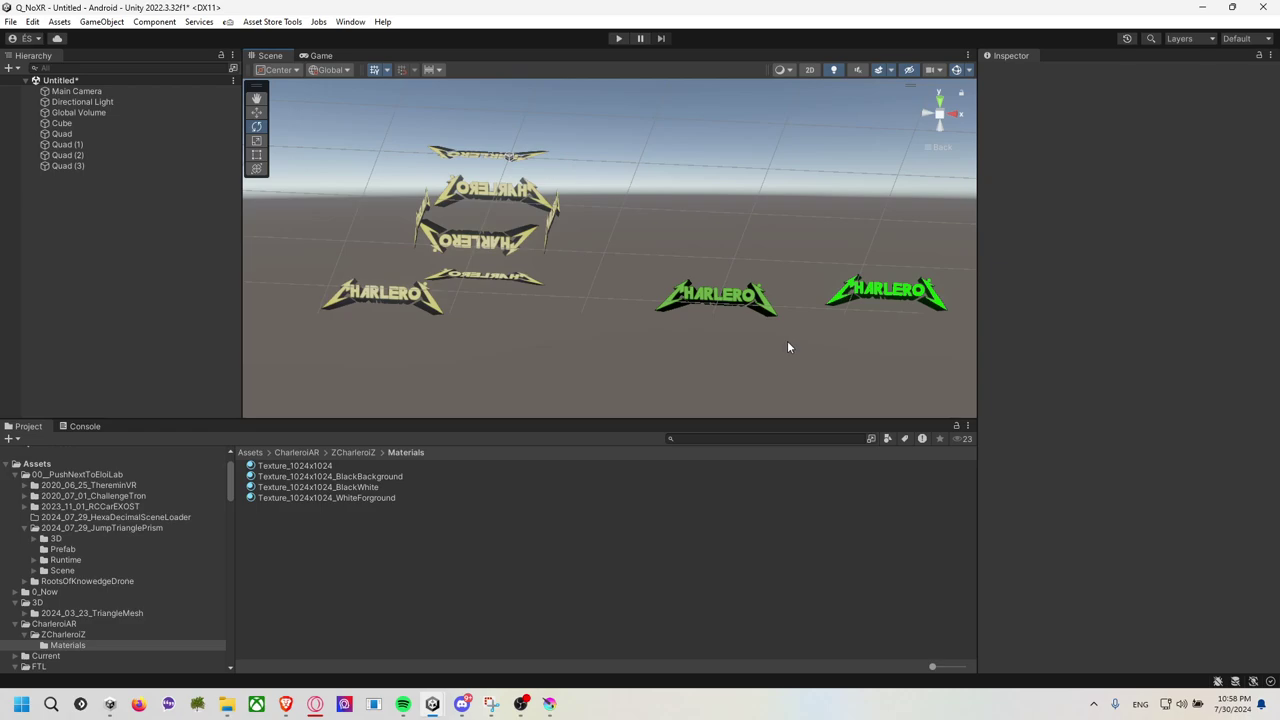